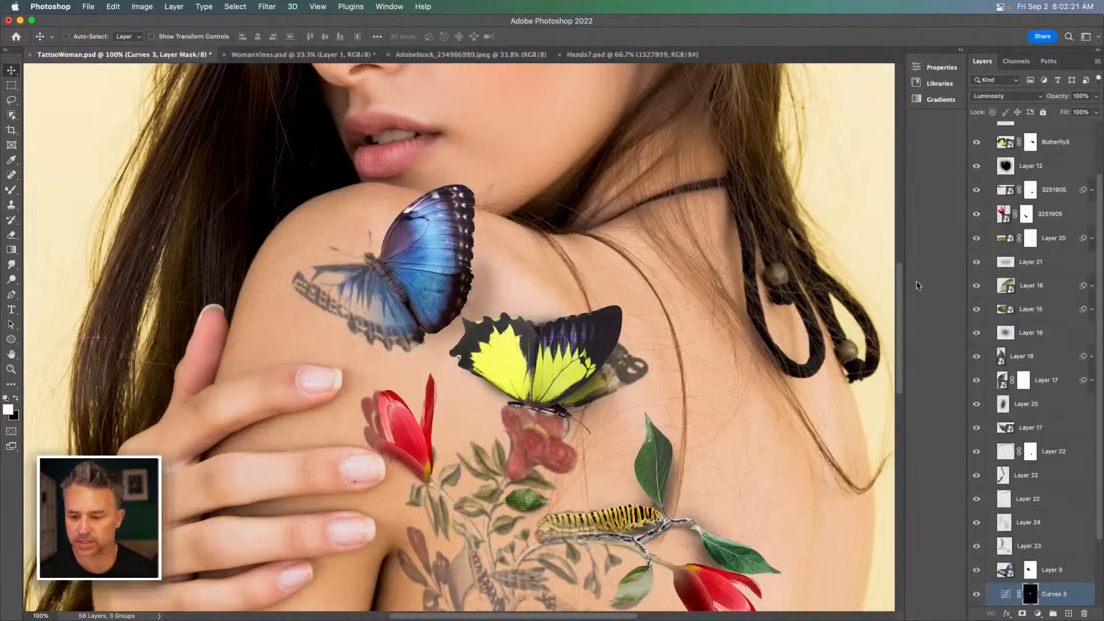
# Step: Delete the Curves 3 adjustment layer located below Layer 9
pyautogui.press('Delete')
pyautogui.press('Delete')
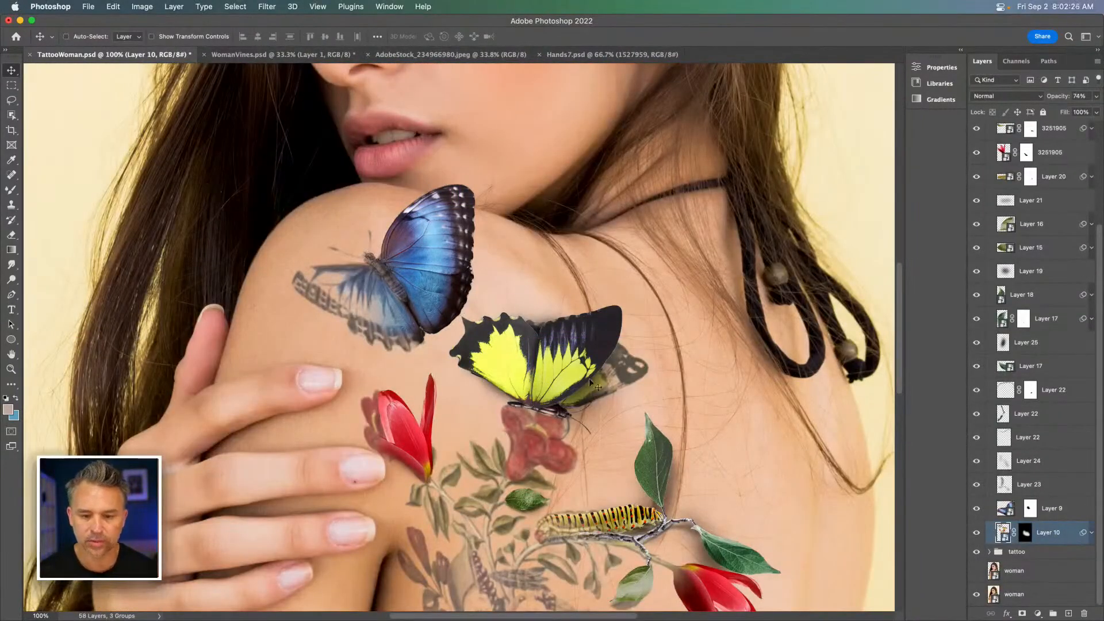
# Step: Rename Layer 27 and Layer 12, the two soft dark layers belonging to the yellow butterfly, to "shadow"
pyautogui.keyDown('super'); pyautogui.click(603, 400); pyautogui.keyUp('super')
pyautogui.scroll(2, 1012, 150)
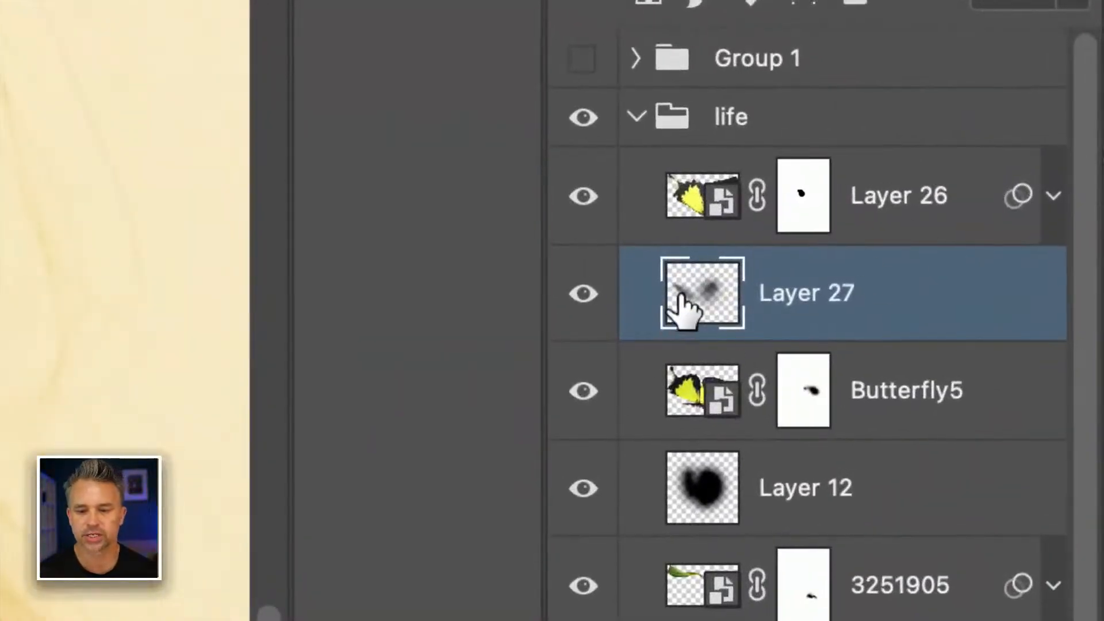
pyautogui.click(729, 505)
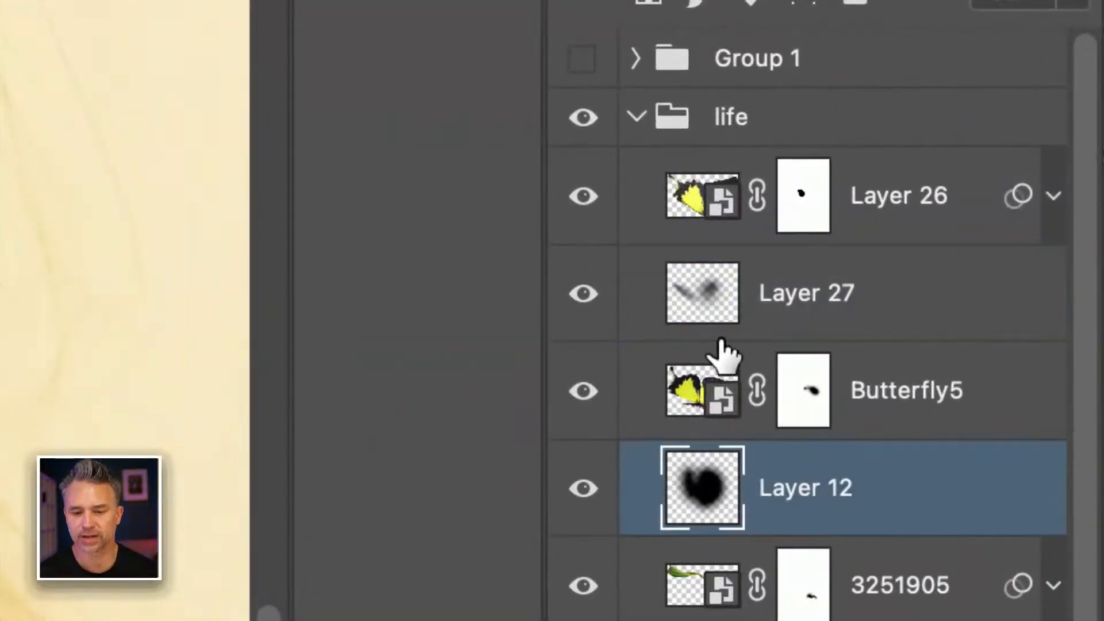
pyautogui.doubleClick(783, 301)
pyautogui.write('shadow')
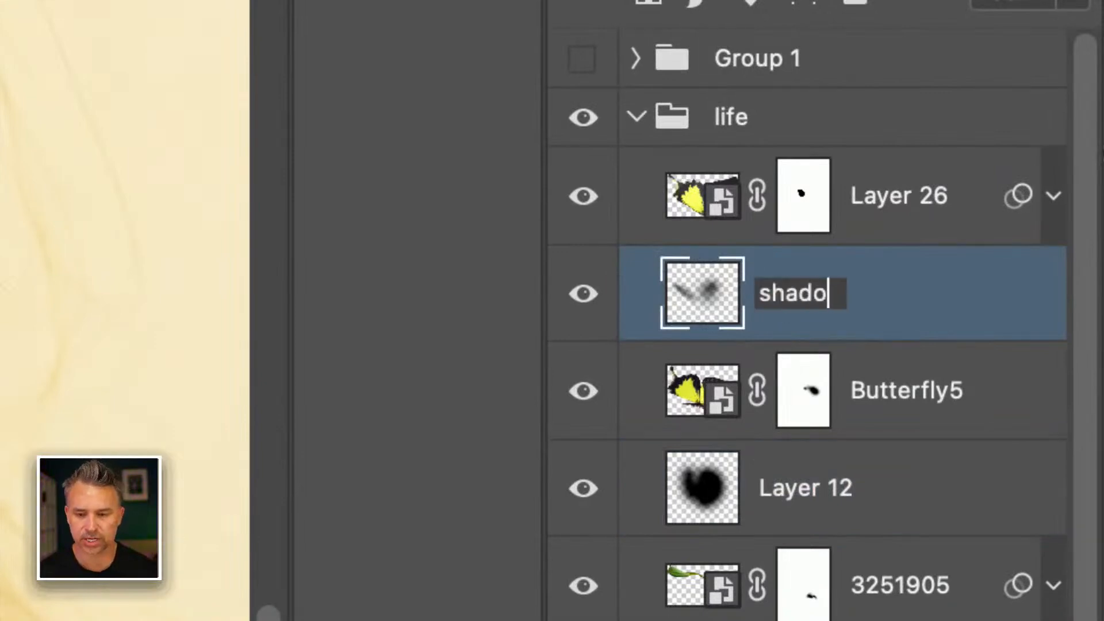
pyautogui.press('Return')
pyautogui.doubleClick(802, 493)
pyautogui.write('shadow')
pyautogui.press('Return')
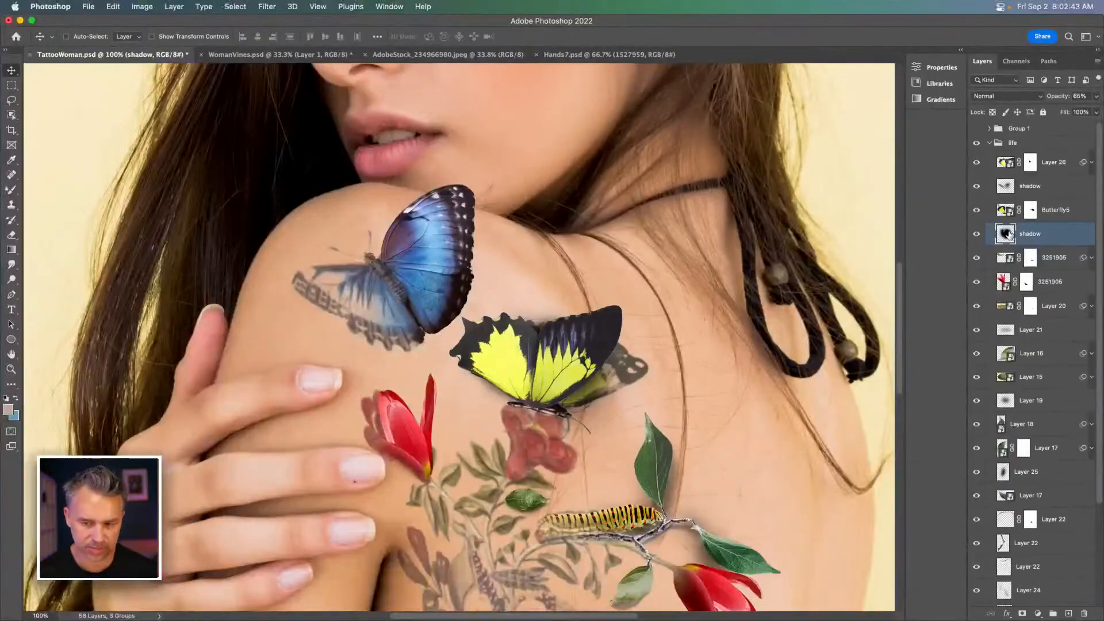
# Step: Compare the yellow butterfly close up with and without the lower shadow layer beneath Butterfly5
pyautogui.keyDown('alt'); pyautogui.click(1009, 234); pyautogui.keyUp('alt')
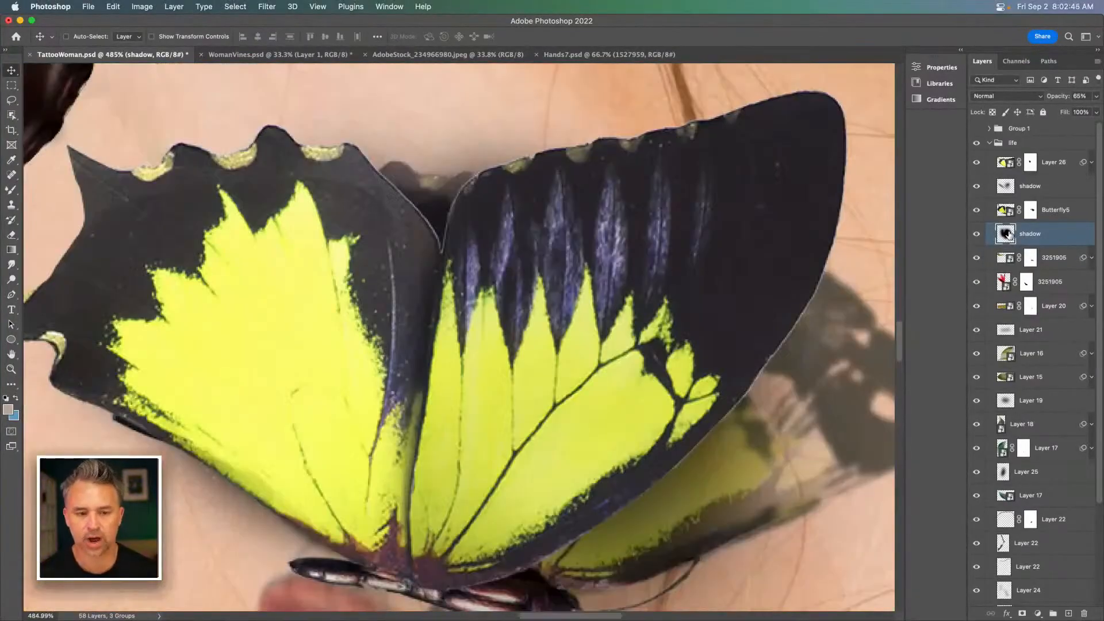
pyautogui.click(976, 235)
pyautogui.click(976, 237)
pyautogui.click(976, 239)
pyautogui.click(975, 237)
pyautogui.click(976, 238)
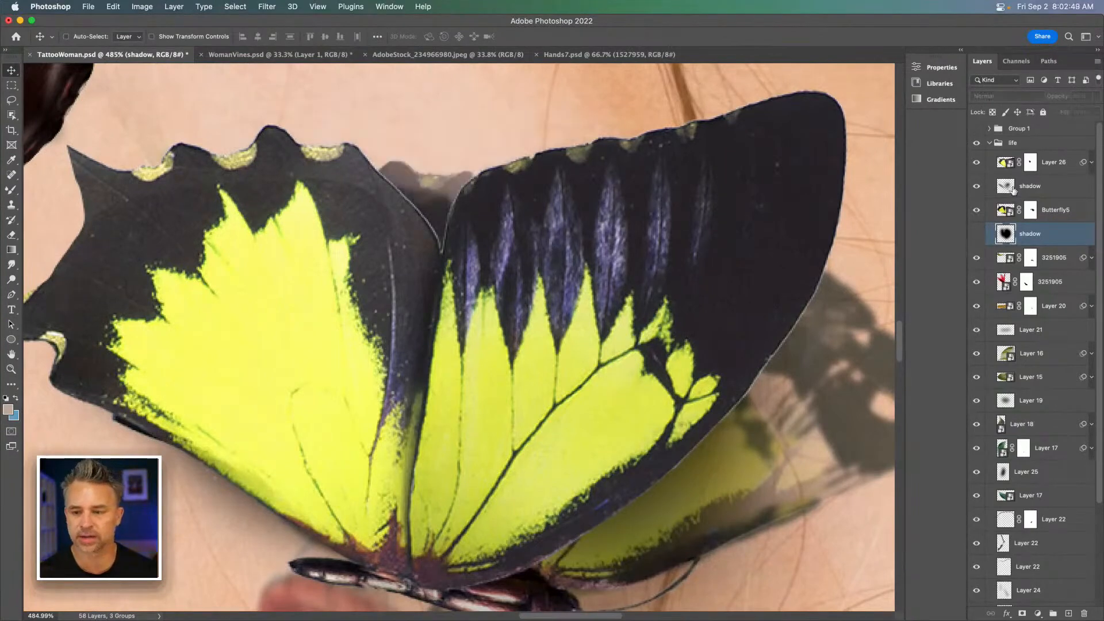
pyautogui.click(976, 235)
# Step: Compare the yellow butterfly with and without the upper shadow layer between Layer 26 and Butterfly5
pyautogui.click(1008, 187)
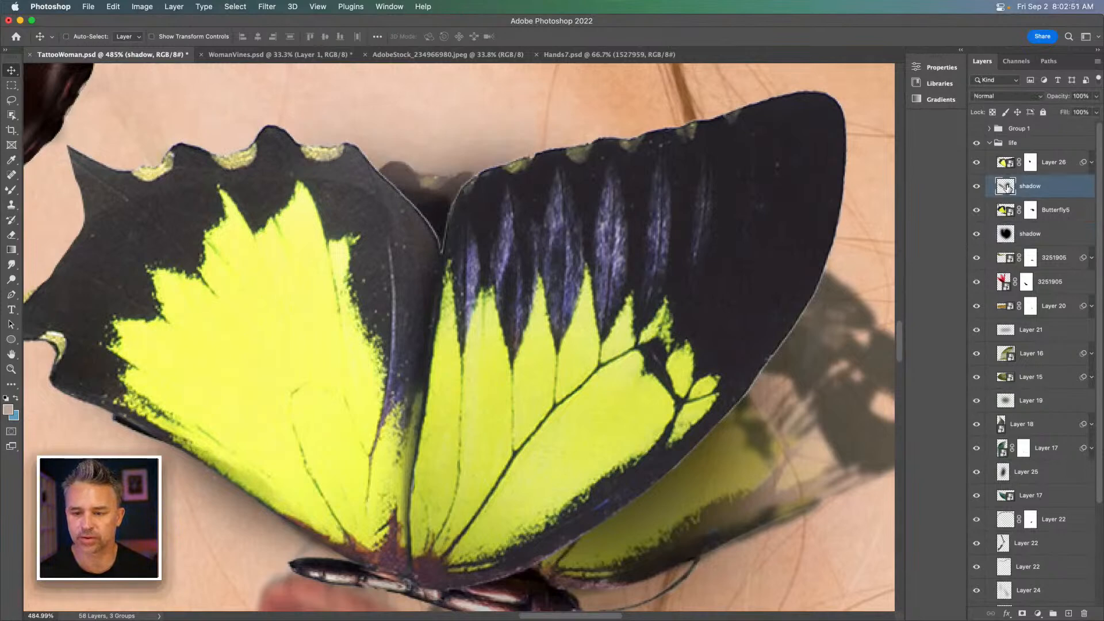
pyautogui.press('super+minus')
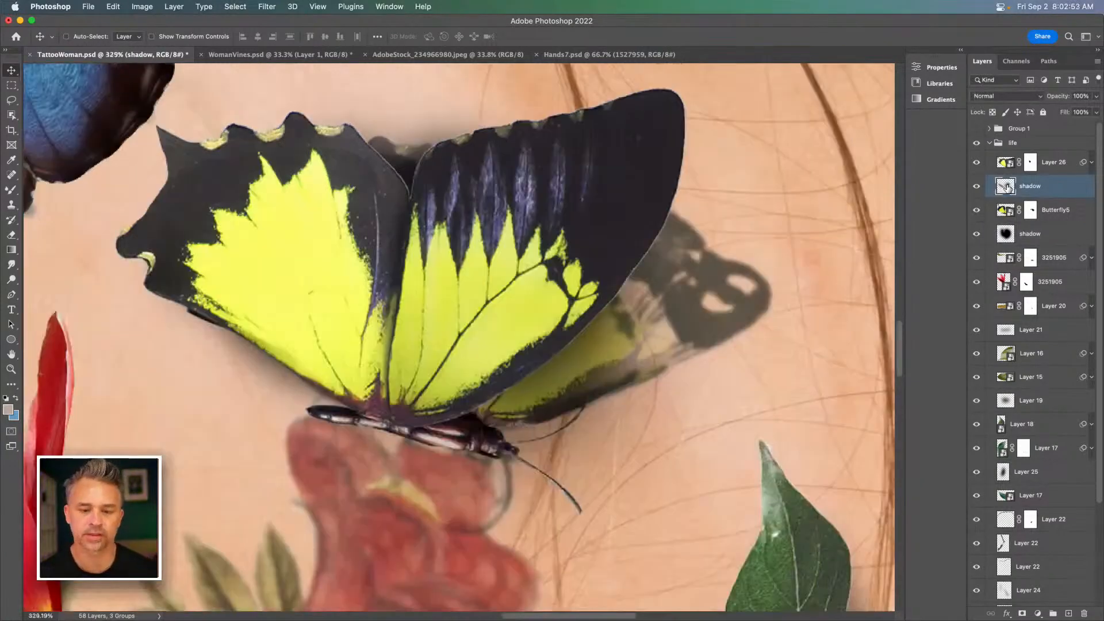
pyautogui.click(977, 186)
pyautogui.click(977, 186)
pyautogui.click(977, 186)
pyautogui.click(977, 187)
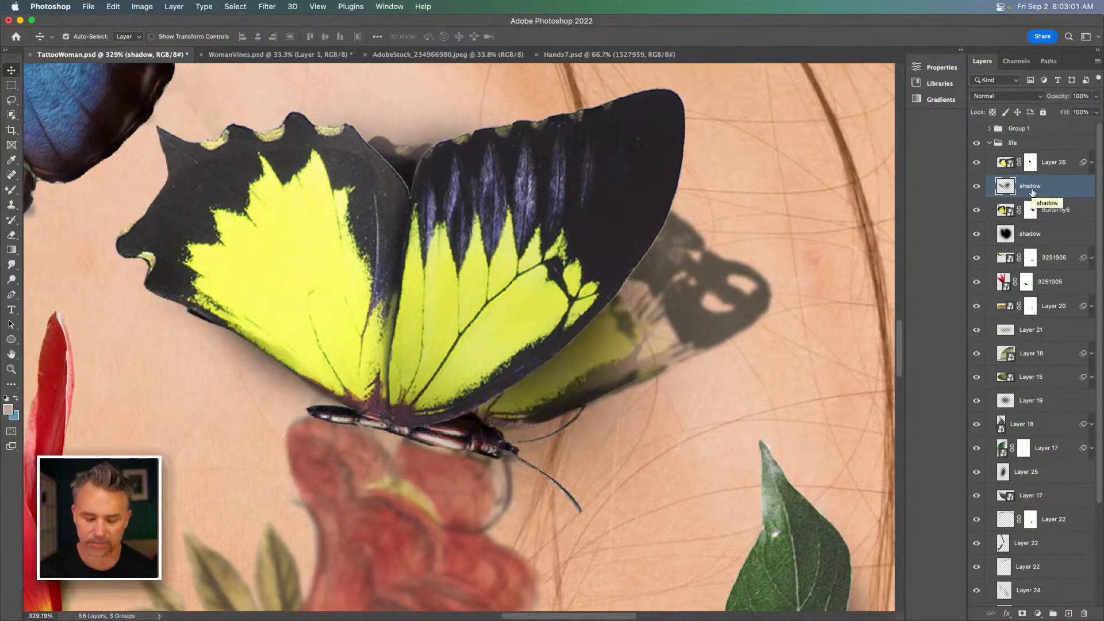
# Step: Add a new empty layer directly beneath the blue butterfly's Layer 9, above Layer 10
pyautogui.press('super+0')
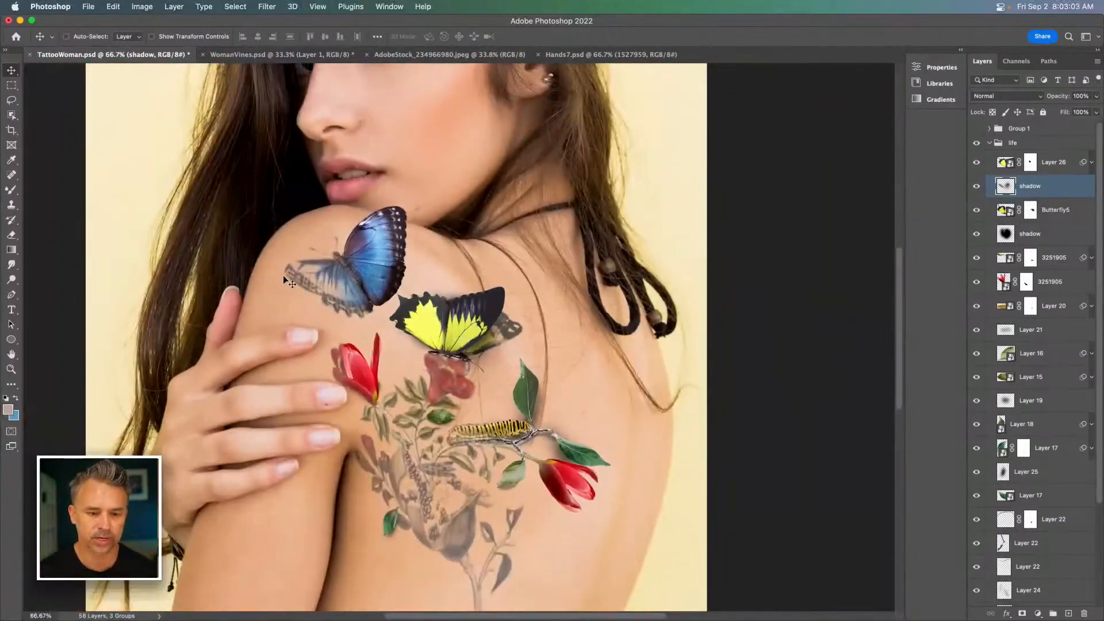
pyautogui.keyDown('super'); pyautogui.click(376, 258); pyautogui.keyUp('super')
pyautogui.scroll(-2, 1079, 577)
pyautogui.scroll(-2, 1079, 577)
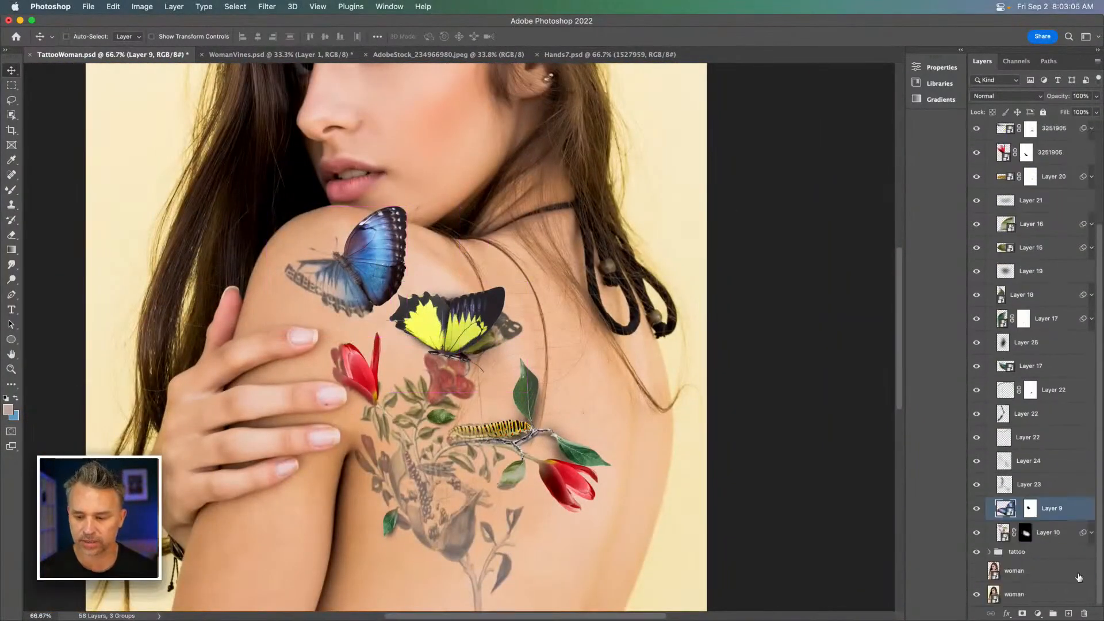
pyautogui.click(1051, 538)
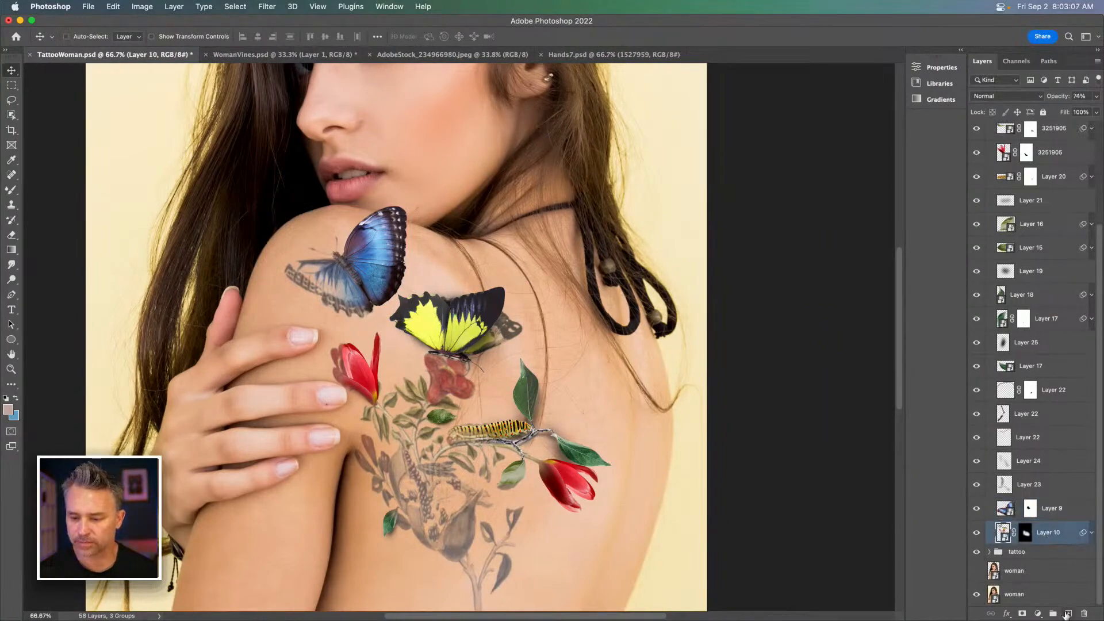
pyautogui.click(1068, 614)
# Step: Reset the colours to black and white, pick a soft round tip from the frequently used brushes, and switch to the regular Brush tool
pyautogui.press('b')
pyautogui.press('super+equal')
pyautogui.press('super+equal')
pyautogui.moveTo(302, 285); pyautogui.dragTo(564, 487)
pyautogui.click(5, 398)
pyautogui.press('b')
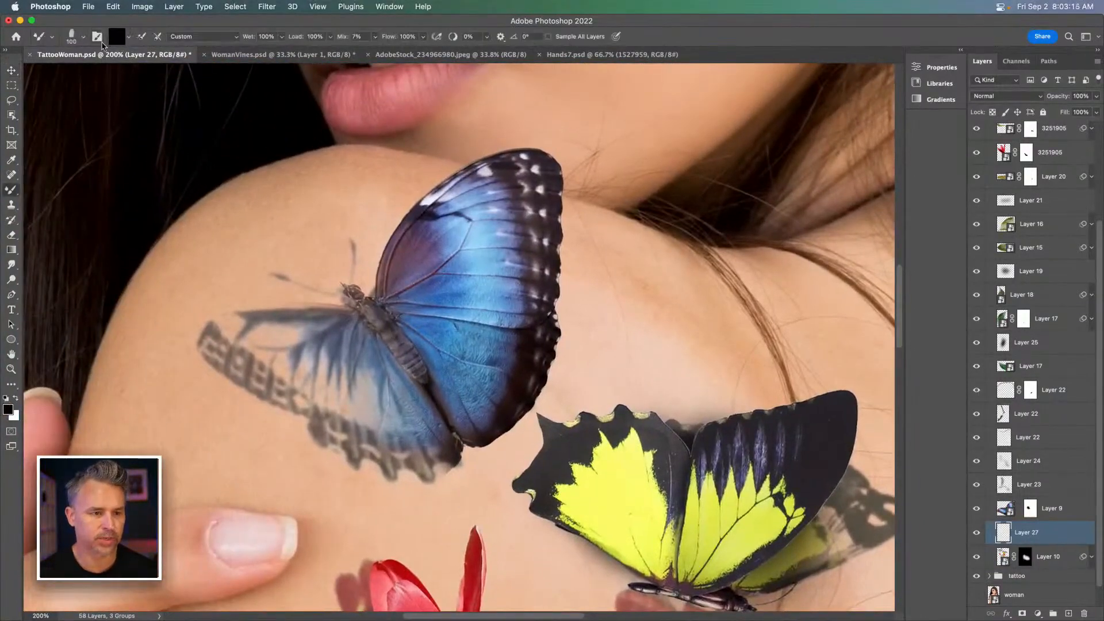
pyautogui.click(81, 39)
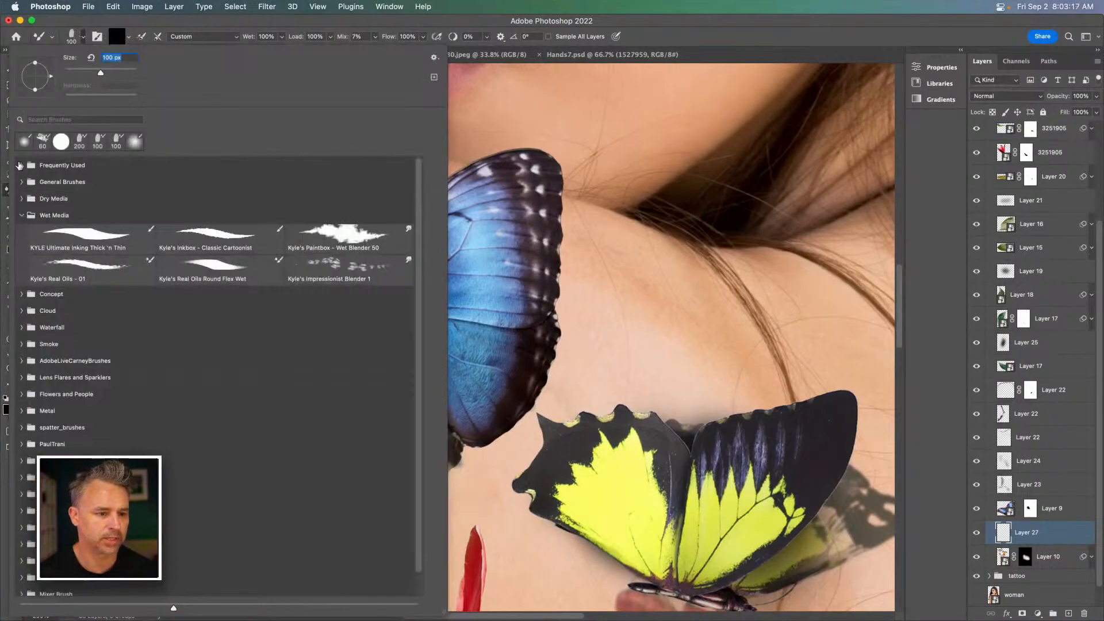
pyautogui.click(20, 165)
pyautogui.doubleClick(76, 193)
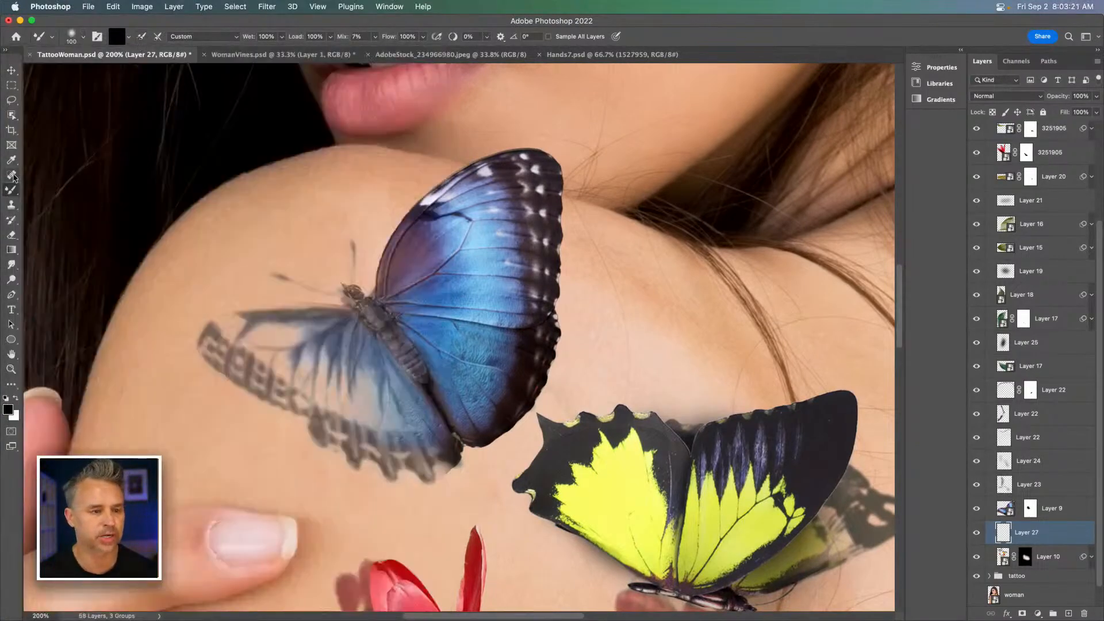
pyautogui.moveTo(11, 189); pyautogui.dragTo(51, 190)
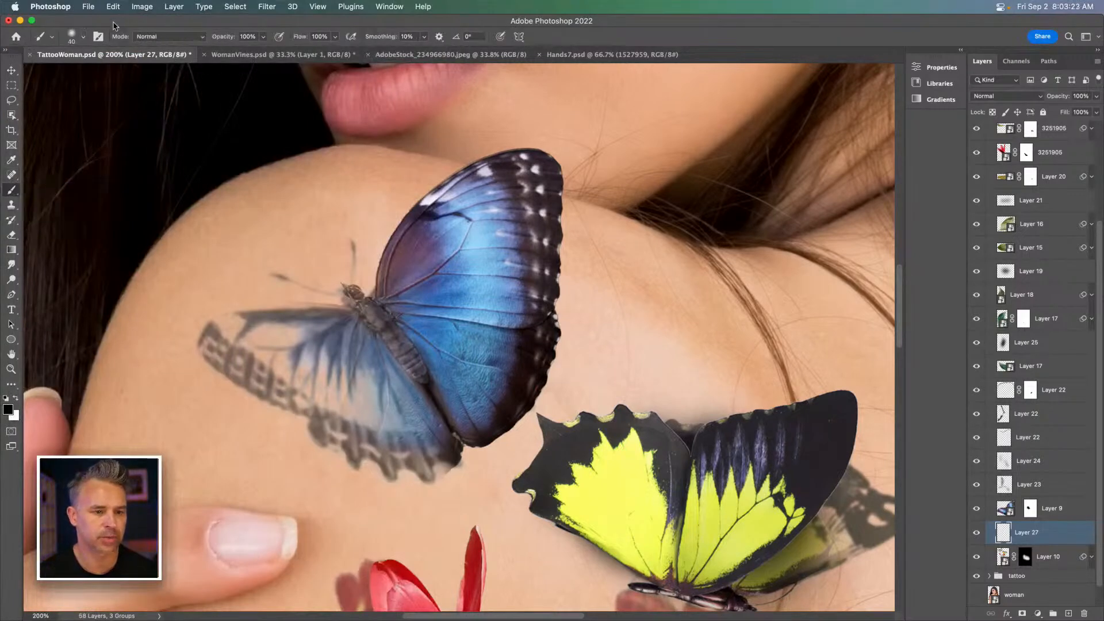
# Step: Enlarge the brush to 300 px and set its flow to 4%
pyautogui.press(']')
pyautogui.press(']')
pyautogui.press(']')
pyautogui.press(']')
pyautogui.press(']')
pyautogui.press(']')
pyautogui.press(']')
pyautogui.press(']')
pyautogui.press(']')
pyautogui.press(']')
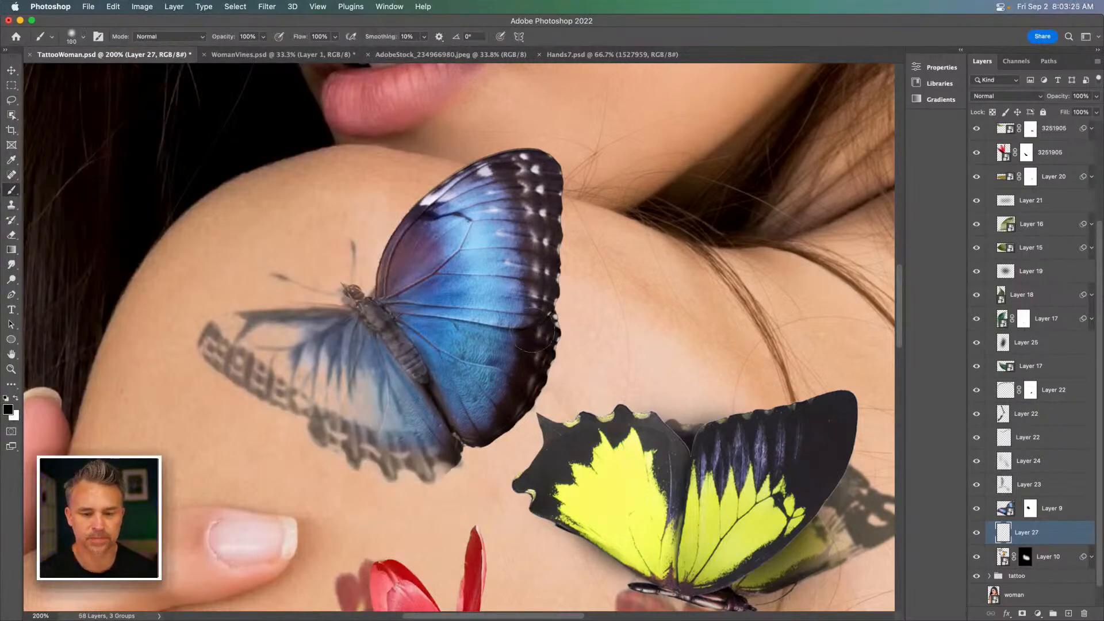
pyautogui.press(']')
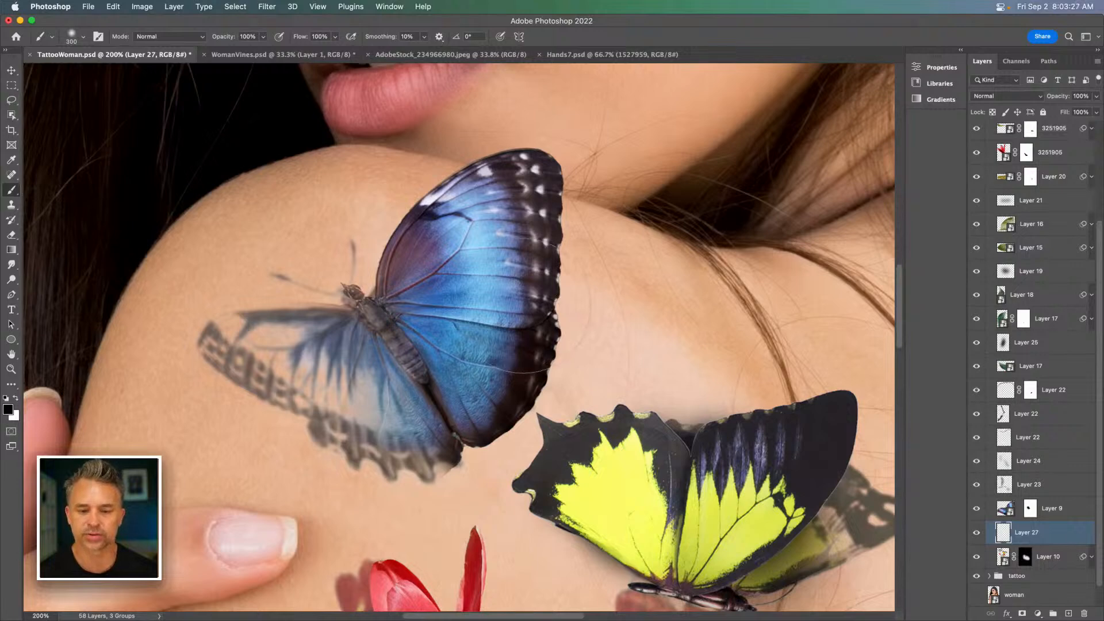
pyautogui.moveTo(300, 36); pyautogui.dragTo(279, 37)
pyautogui.write('1')
pyautogui.write('4')
pyautogui.press('Return')
# Step: Paint a soft black shadow along the blue butterfly's outer wing edge, extending it over the skin with a 500 px brush
pyautogui.moveTo(532, 389); pyautogui.dragTo(516, 395)
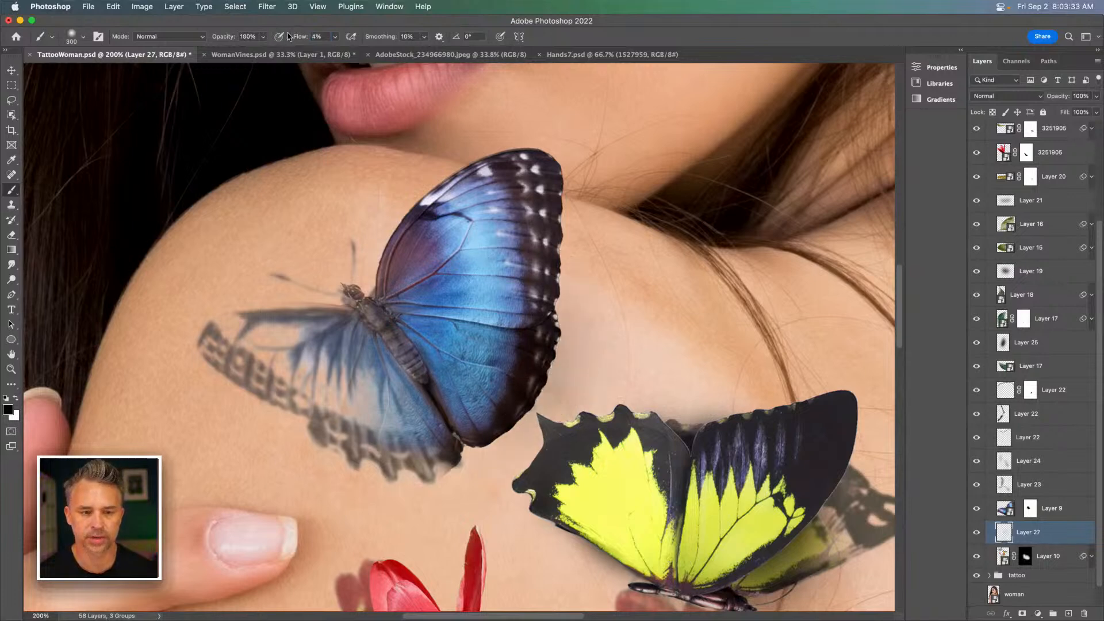
pyautogui.moveTo(578, 302)
pyautogui.mouseDown()
pyautogui.moveTo(503, 407)
pyautogui.moveTo(522, 322)
pyautogui.moveTo(492, 431)
pyautogui.moveTo(525, 371)
pyautogui.moveTo(518, 302)
pyautogui.moveTo(526, 319)
pyautogui.moveTo(529, 259)
pyautogui.moveTo(555, 313)
pyautogui.moveTo(553, 368)
pyautogui.moveTo(544, 313)
pyautogui.moveTo(526, 305)
pyautogui.moveTo(552, 365)
pyautogui.moveTo(564, 288)
pyautogui.moveTo(541, 242)
pyautogui.moveTo(527, 342)
pyautogui.moveTo(523, 307)
pyautogui.moveTo(532, 353)
pyautogui.moveTo(514, 227)
pyautogui.moveTo(522, 355)
pyautogui.mouseUp()
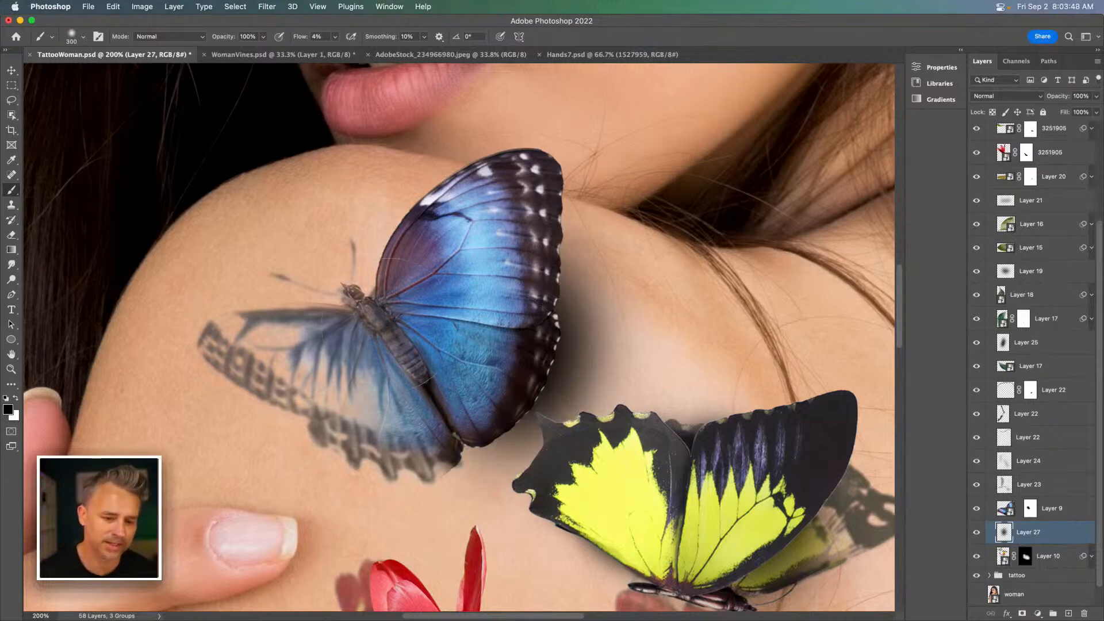
pyautogui.press(']')
pyautogui.press(']')
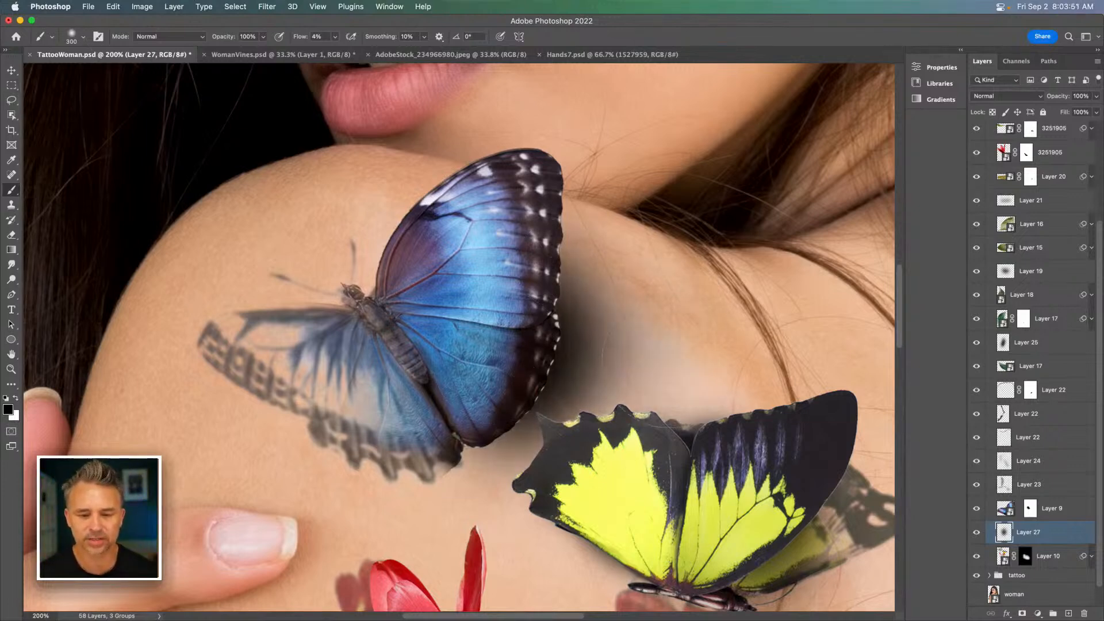
pyautogui.press(']')
pyautogui.moveTo(501, 350)
pyautogui.mouseDown()
pyautogui.moveTo(641, 370)
pyautogui.moveTo(627, 386)
pyautogui.mouseUp()
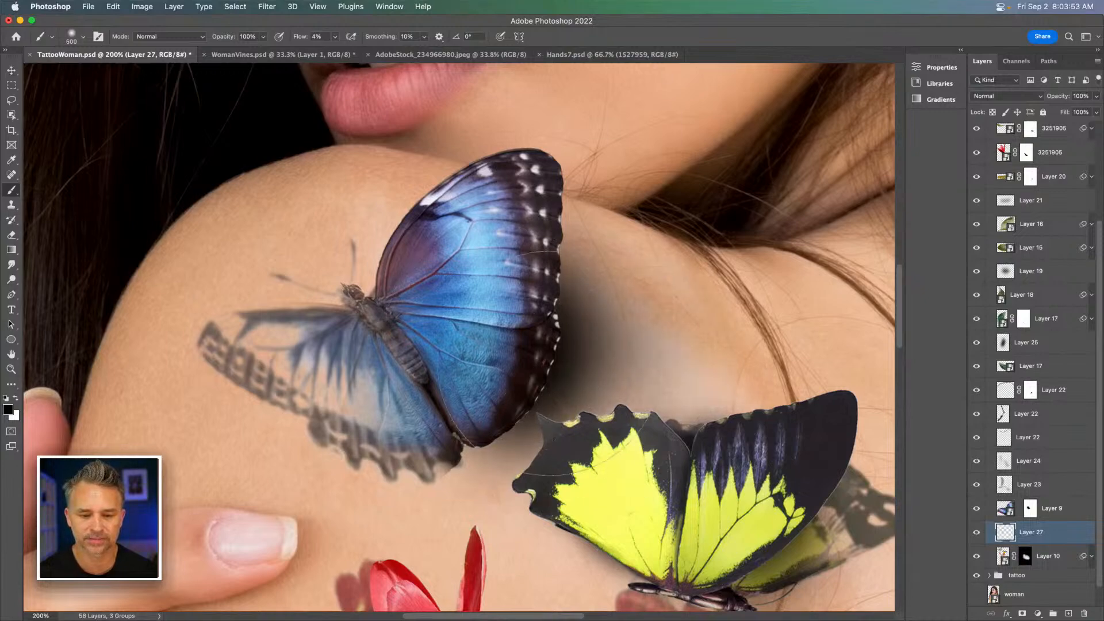
# Step: Examine the black shadow beside the blue butterfly against the skin, in the overall image and close up
pyautogui.click(4, 73)
pyautogui.press('super+minus')
pyautogui.press('super+minus')
pyautogui.press('super+minus')
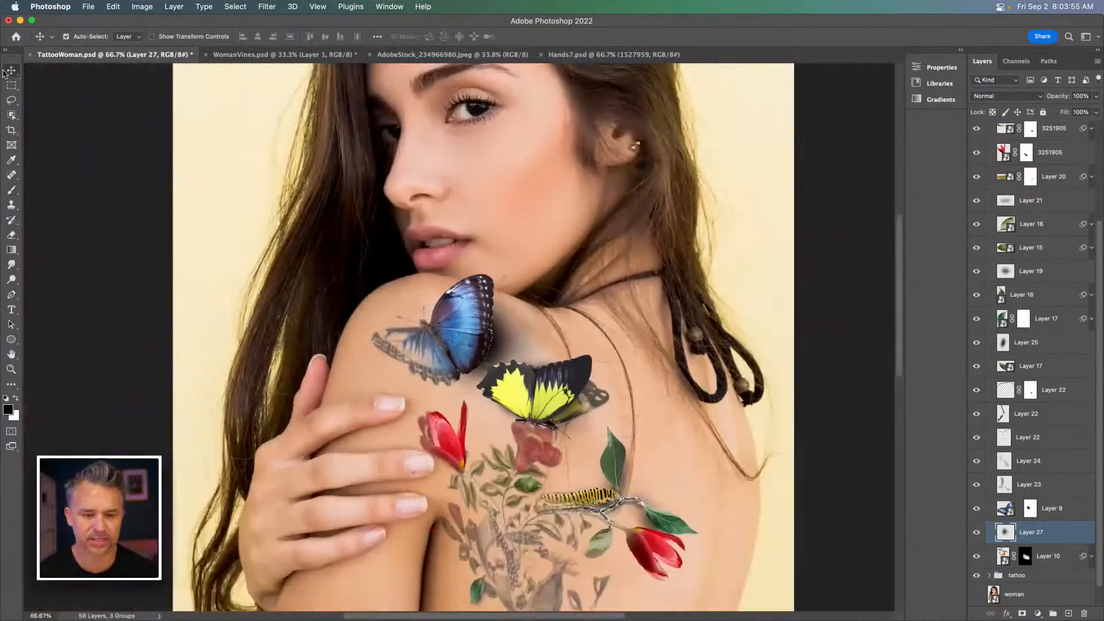
pyautogui.press('super+plus')
pyautogui.press('super+plus')
pyautogui.press('super+plus')
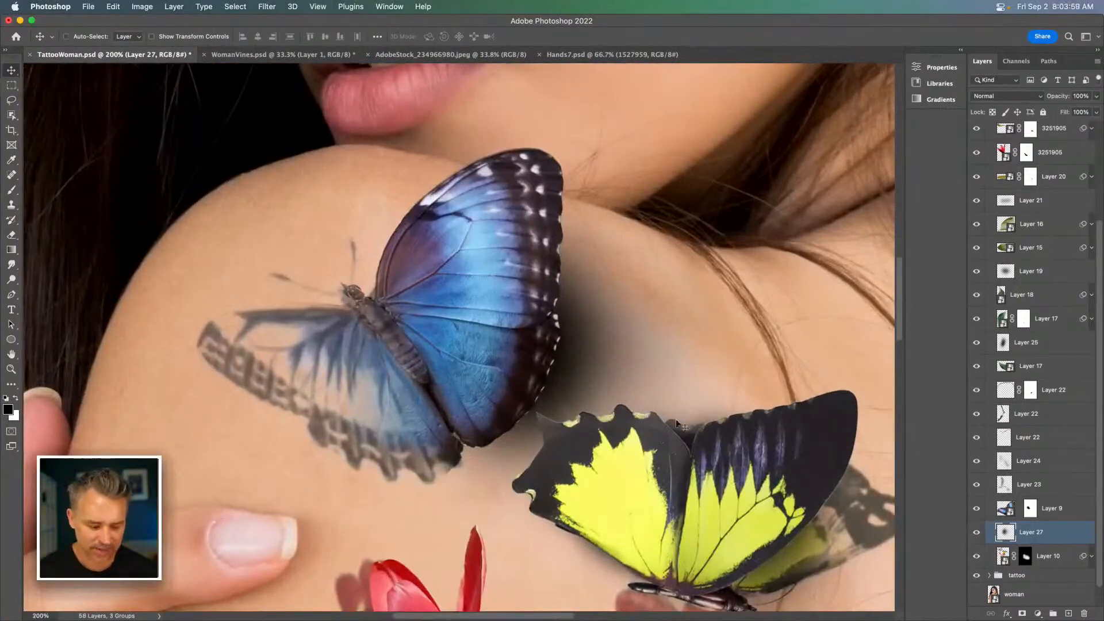
pyautogui.press('super')
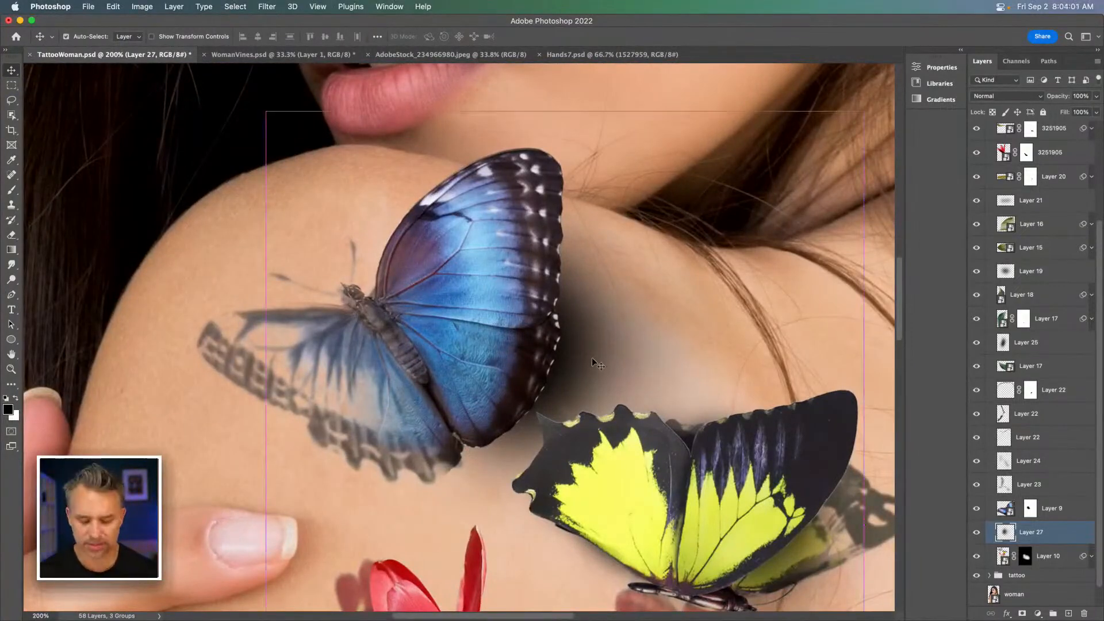
pyautogui.press('super+plus')
pyautogui.moveTo(593, 359); pyautogui.dragTo(516, 344)
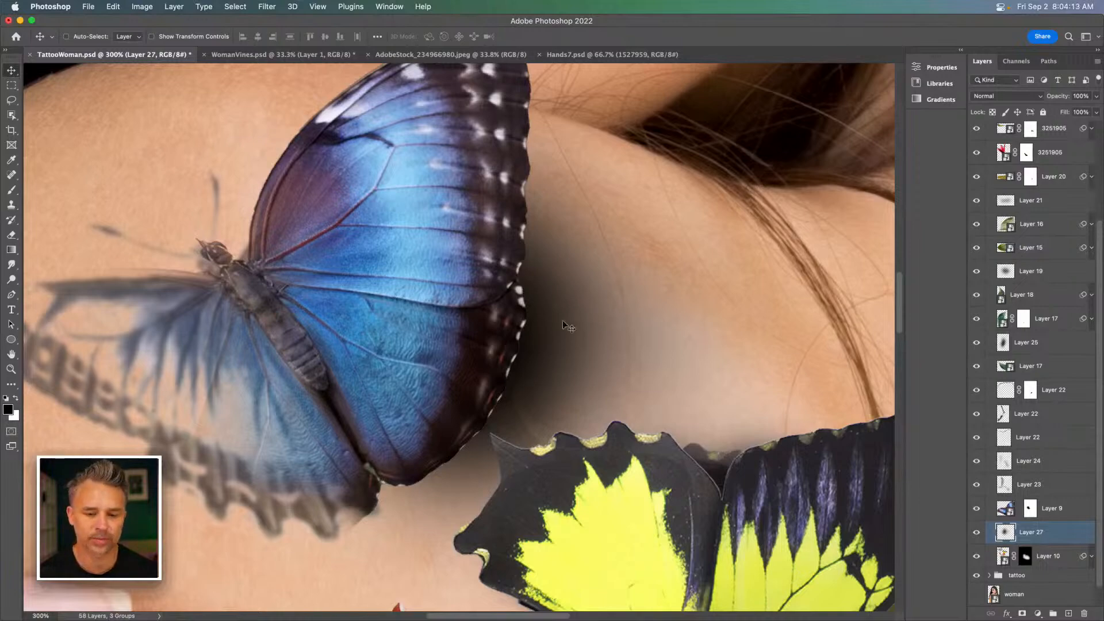
# Step: Select the whole canvas and clear the black shadow painted on Layer 27
pyautogui.press('super+minus')
pyautogui.press('super+minus')
pyautogui.press('super+minus')
pyautogui.press('super+minus')
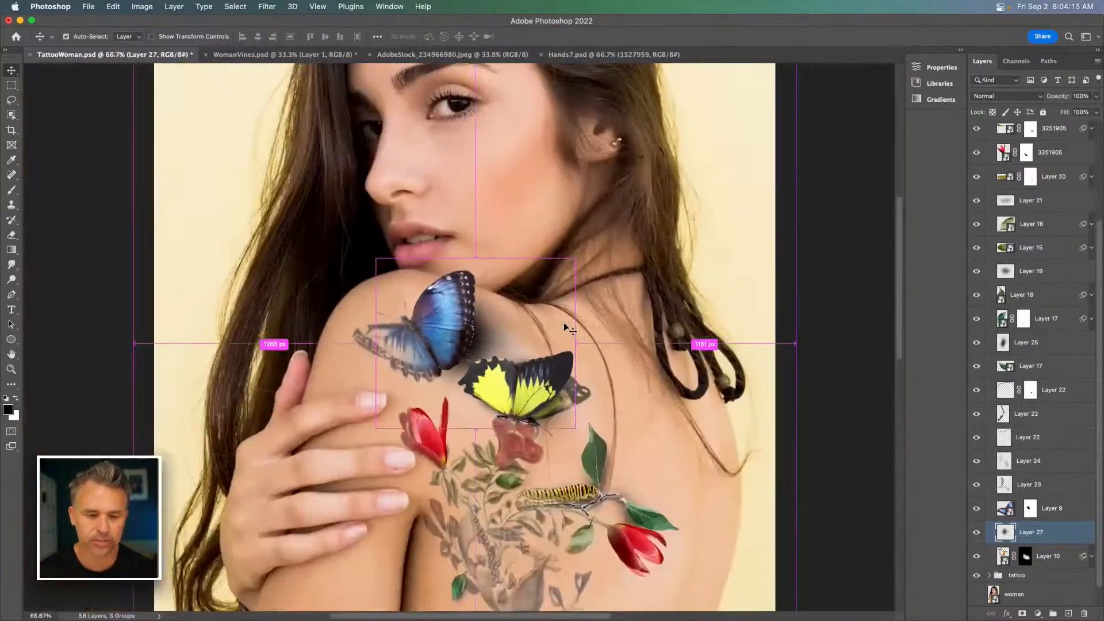
pyautogui.press('super+a')
pyautogui.press('BackSpace')
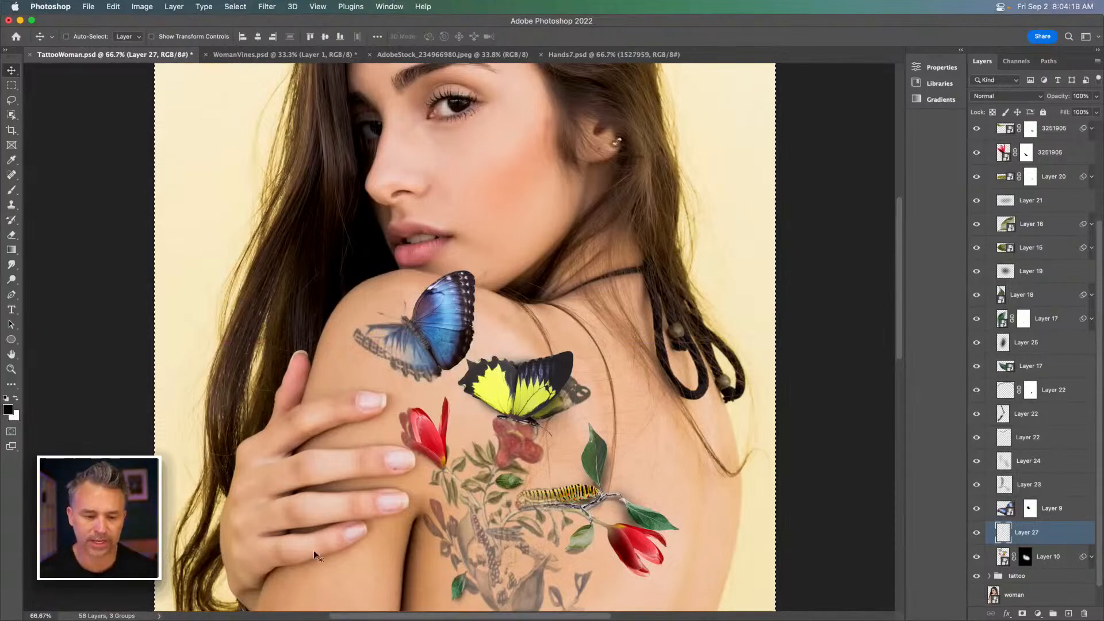
# Step: Sample the dark brown from the natural shadow between the fingers as the foreground colour
pyautogui.press('super+plus')
pyautogui.press('super+plus')
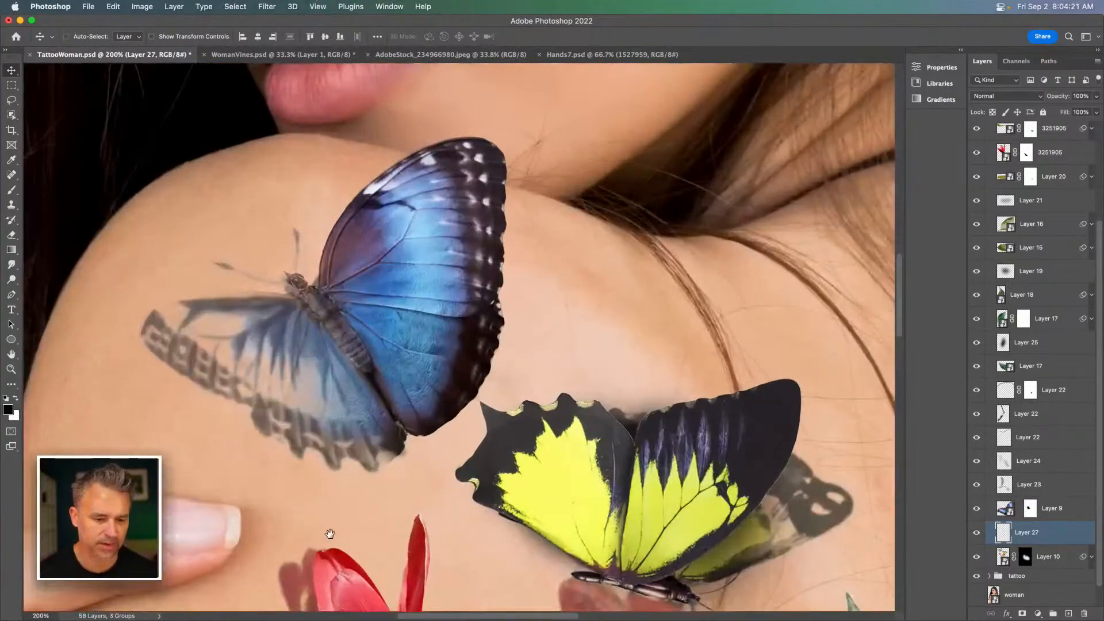
pyautogui.scroll(-5, 321, 525)
pyautogui.hscroll(-5, 320, 525)
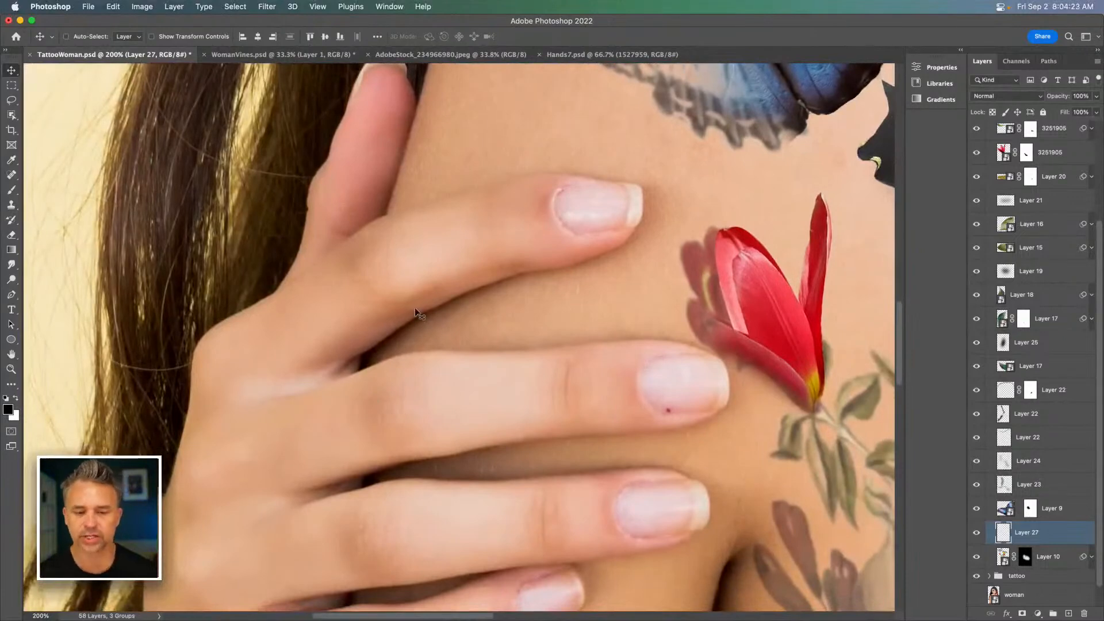
pyautogui.hscroll(3, 482, 292)
pyautogui.scroll(1, 482, 292)
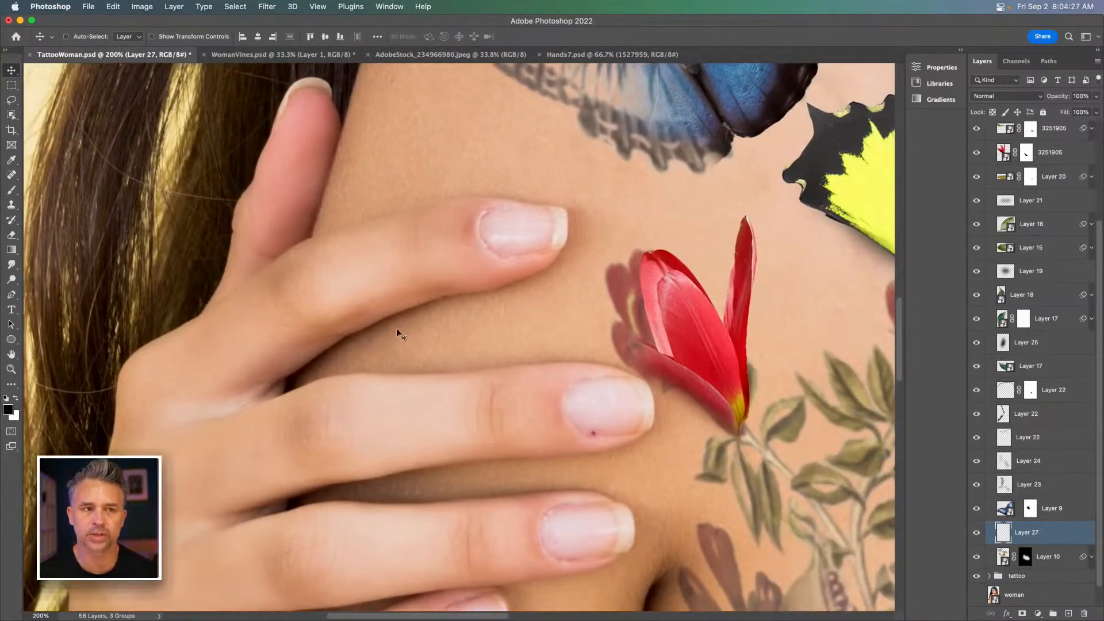
pyautogui.press('i')
pyautogui.click(394, 315)
pyautogui.click(296, 374)
pyautogui.click(296, 376)
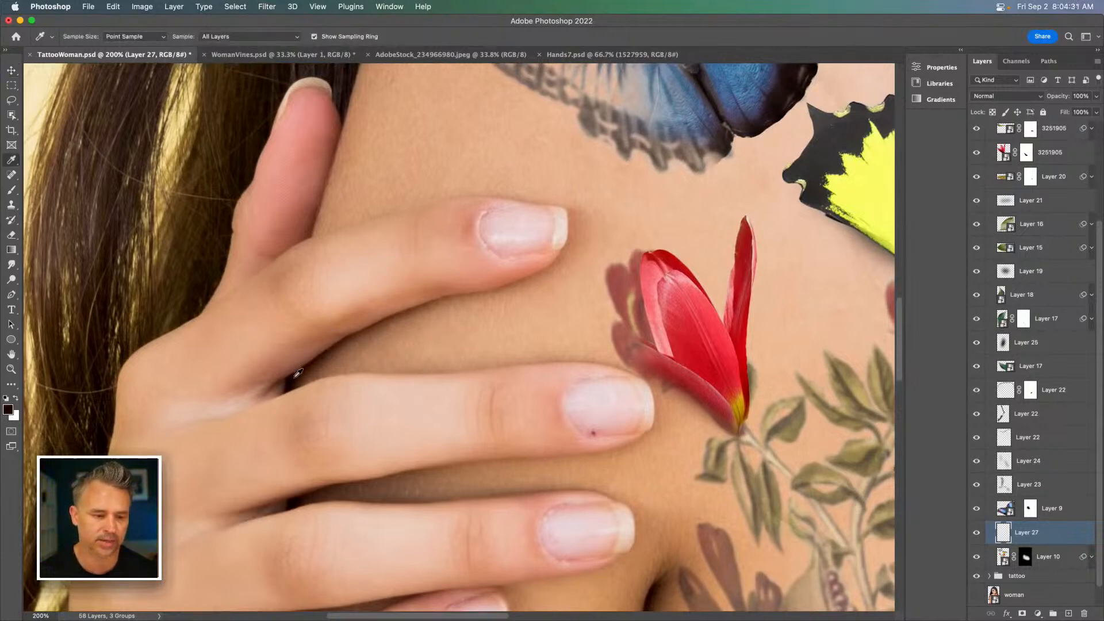
# Step: Paint a soft brown shadow beside the blue butterfly's outer wing edge with a 250 px brush at 12% flow
pyautogui.press('b')
pyautogui.moveTo(537, 165); pyautogui.dragTo(340, 459)
pyautogui.moveTo(300, 38); pyautogui.dragTo(305, 38)
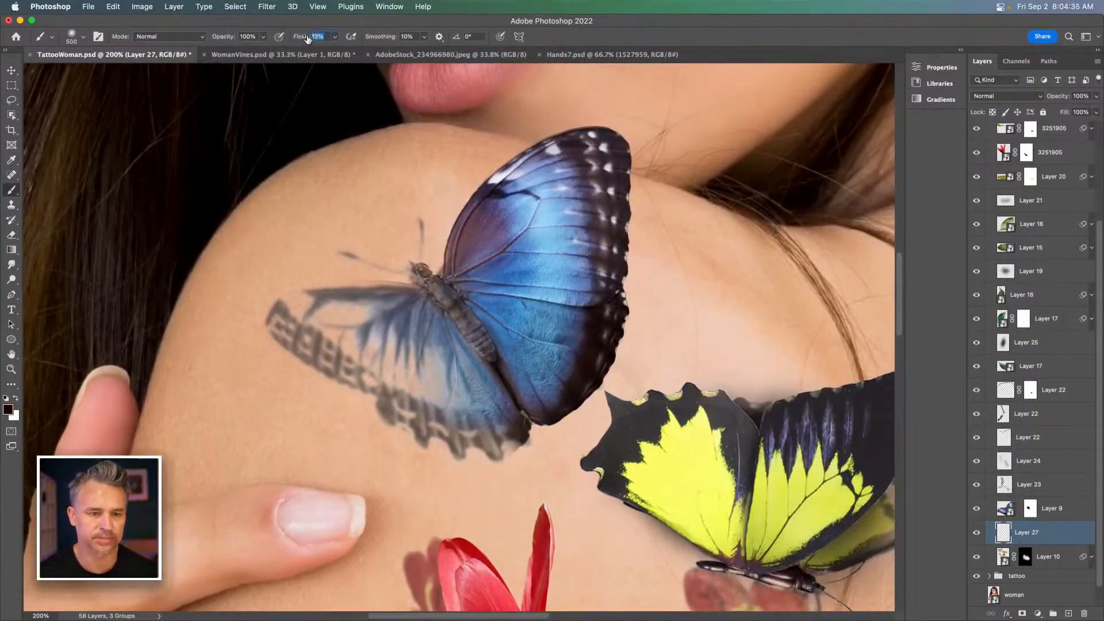
pyautogui.press('[')
pyautogui.press('[')
pyautogui.press('[')
pyautogui.moveTo(604, 289)
pyautogui.mouseDown()
pyautogui.moveTo(601, 365)
pyautogui.moveTo(620, 354)
pyautogui.moveTo(638, 288)
pyautogui.moveTo(581, 414)
pyautogui.moveTo(575, 402)
pyautogui.moveTo(595, 376)
pyautogui.mouseUp()
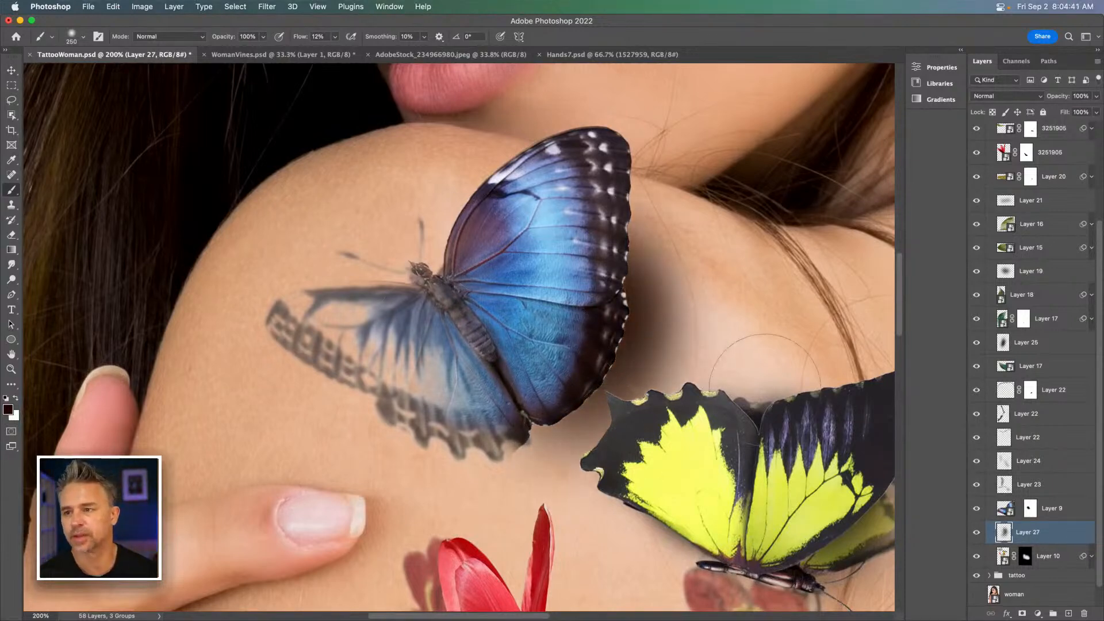
# Step: Build up the brown shadow behind the blue butterfly's outer wing edge with a 300 px brush and check it up close
pyautogui.press(']')
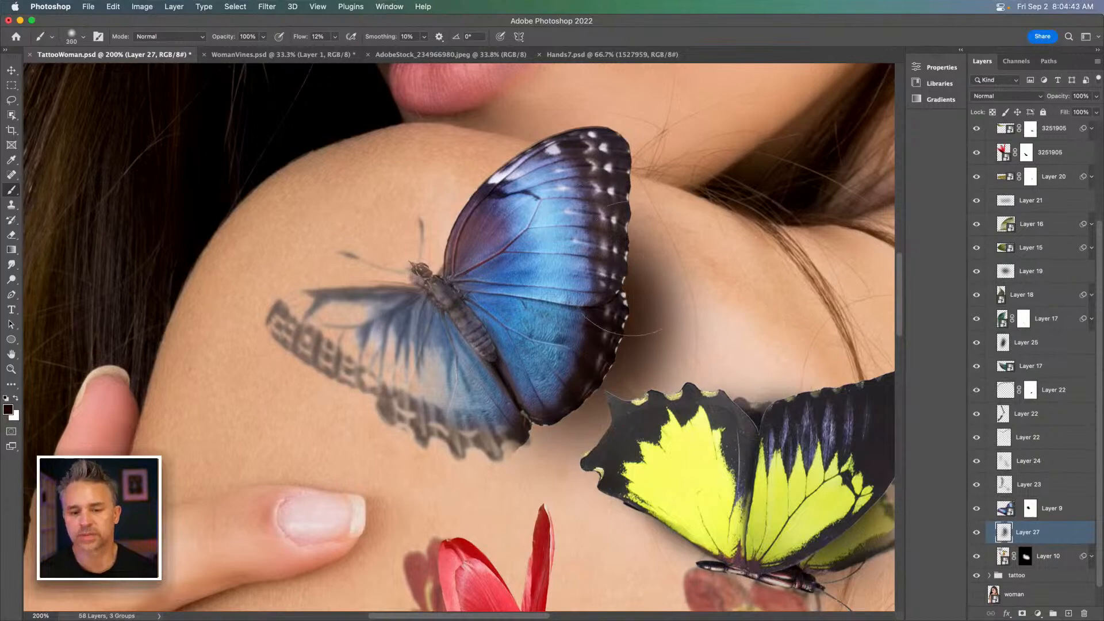
pyautogui.moveTo(617, 276); pyautogui.dragTo(577, 361)
pyautogui.press('super+minus')
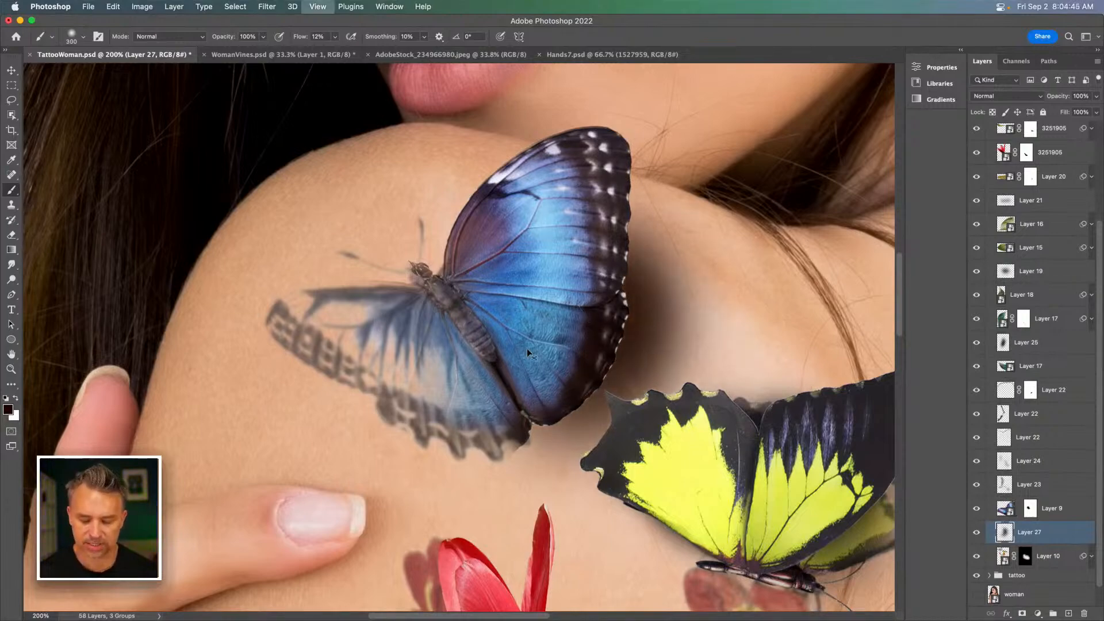
pyautogui.moveTo(544, 421)
pyautogui.mouseDown()
pyautogui.moveTo(525, 329)
pyautogui.moveTo(530, 406)
pyautogui.mouseUp()
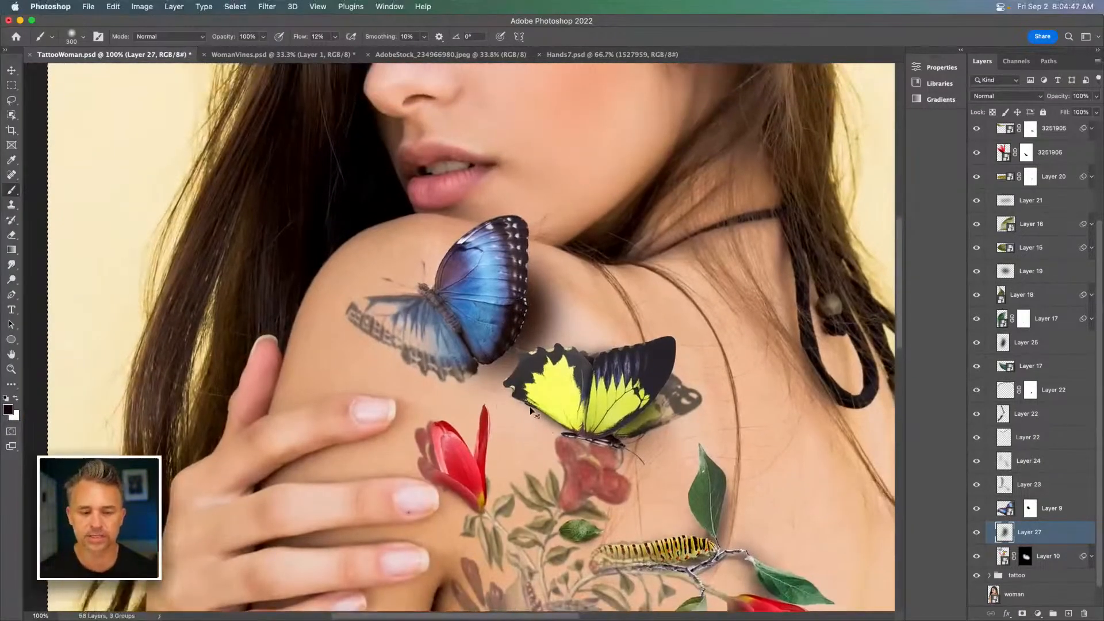
pyautogui.press('super+plus')
pyautogui.press('super+plus')
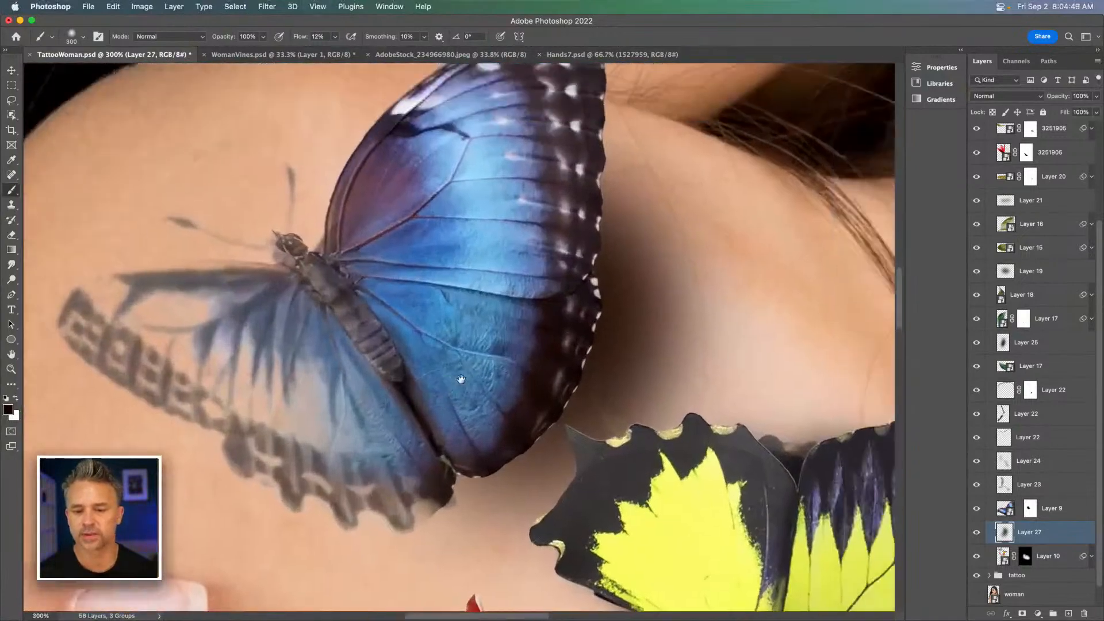
pyautogui.moveTo(461, 380); pyautogui.dragTo(454, 382)
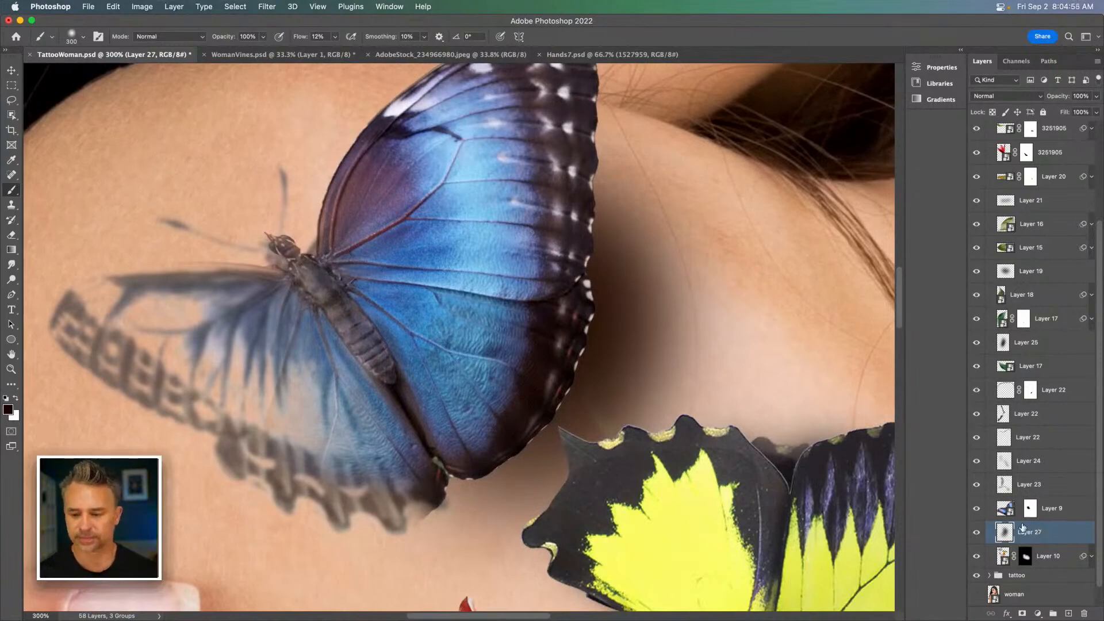
# Step: Rename Layer 27 as "old painted shadow"
pyautogui.scroll(-1, 1024, 528)
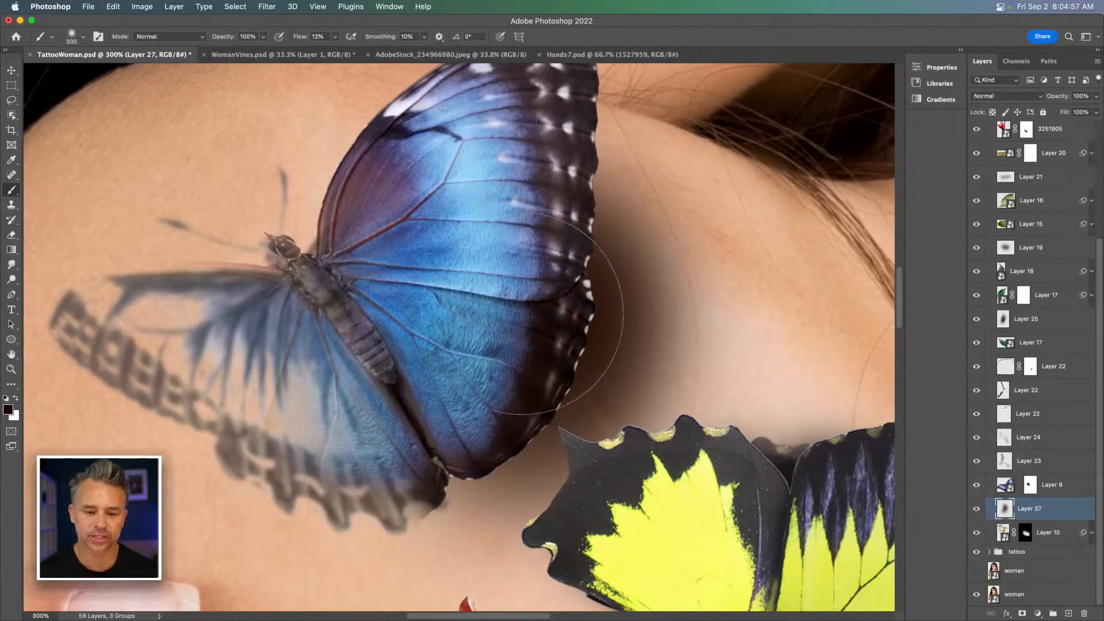
pyautogui.press('super+minus')
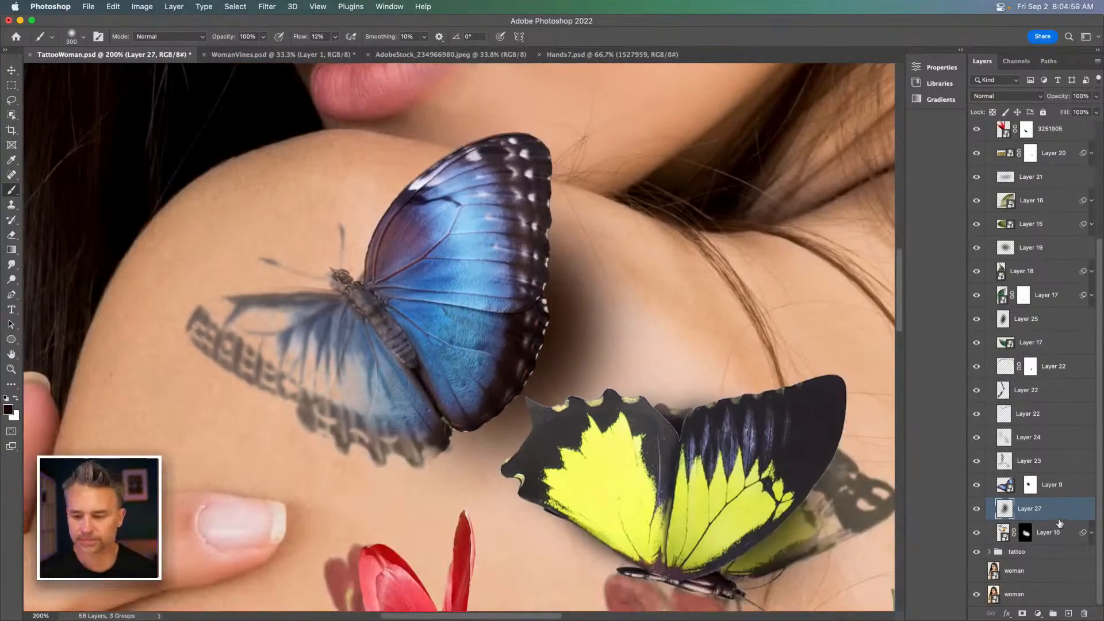
pyautogui.doubleClick(1031, 509)
pyautogui.write('old painted sha')
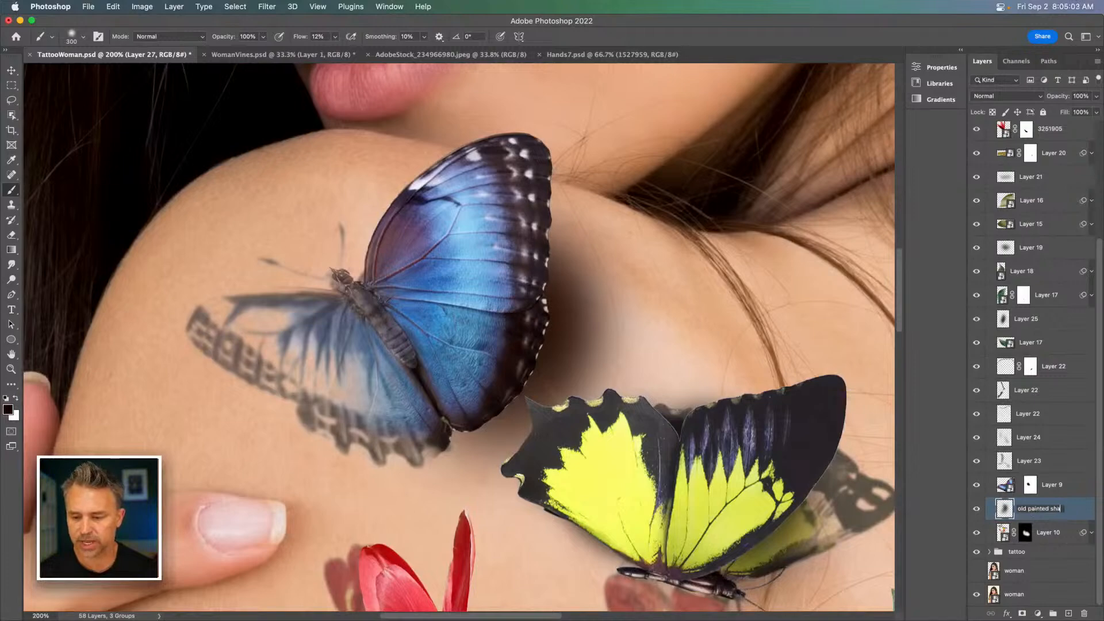
pyautogui.write('dow')
pyautogui.press('Return')
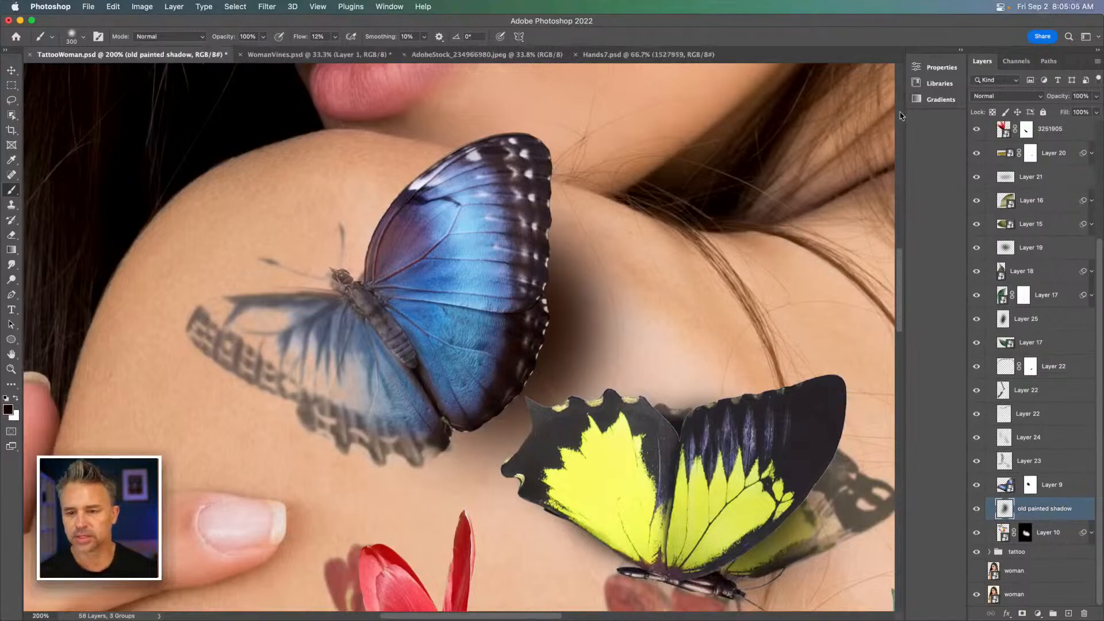
# Step: Add a Brightness/Contrast adjustment above the old painted shadow layer, hide that layer, and set brightness to -84 and contrast to -24
pyautogui.moveTo(905, 110); pyautogui.dragTo(1002, 113)
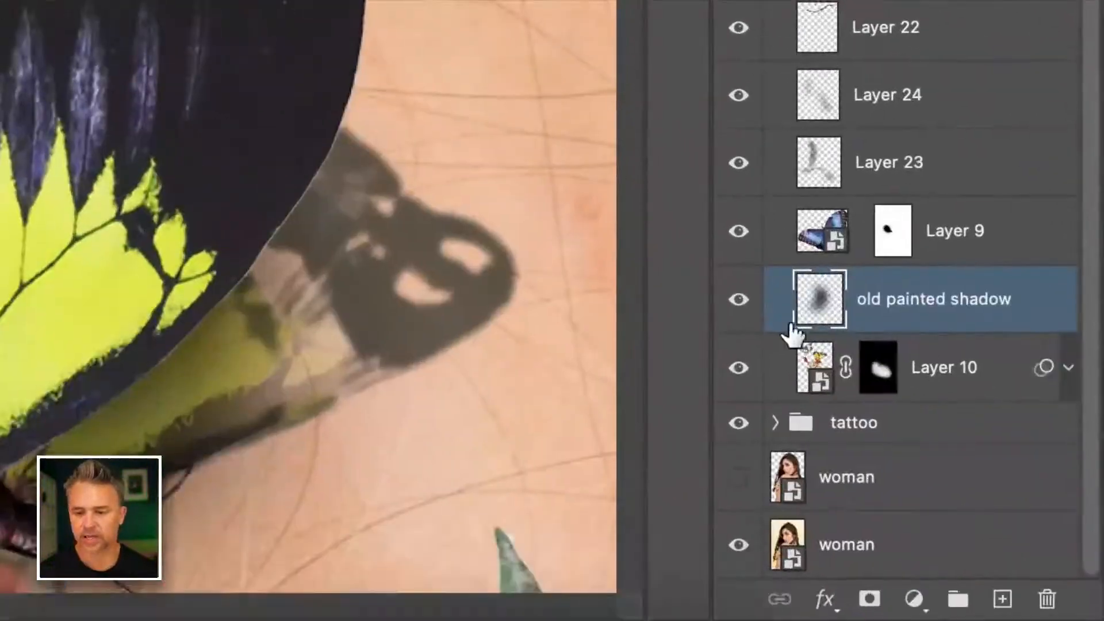
pyautogui.click(914, 599)
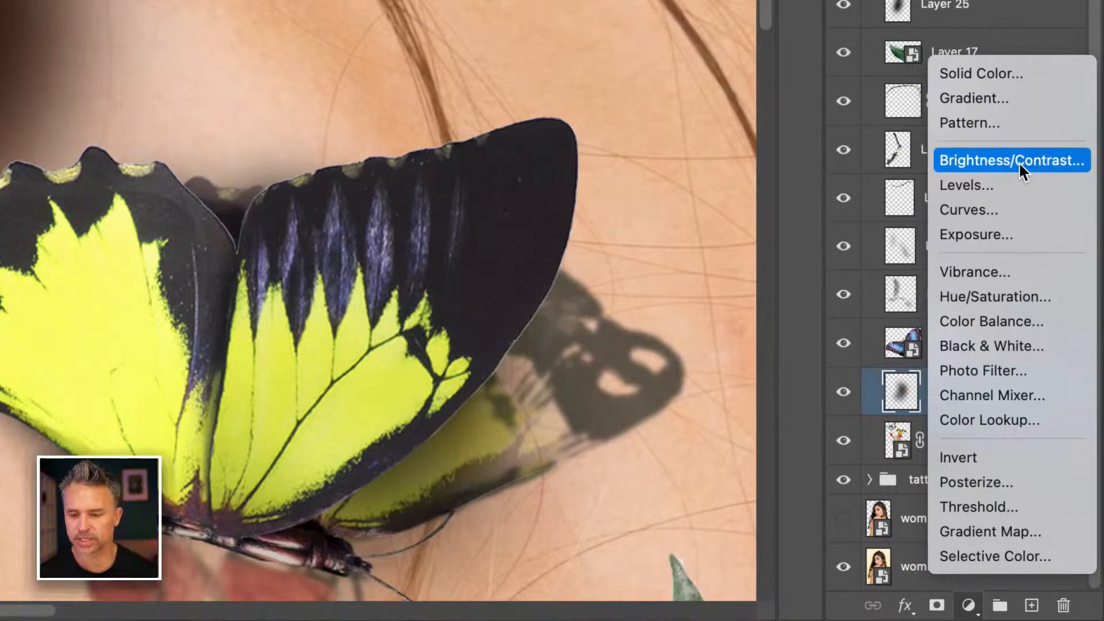
pyautogui.click(1019, 161)
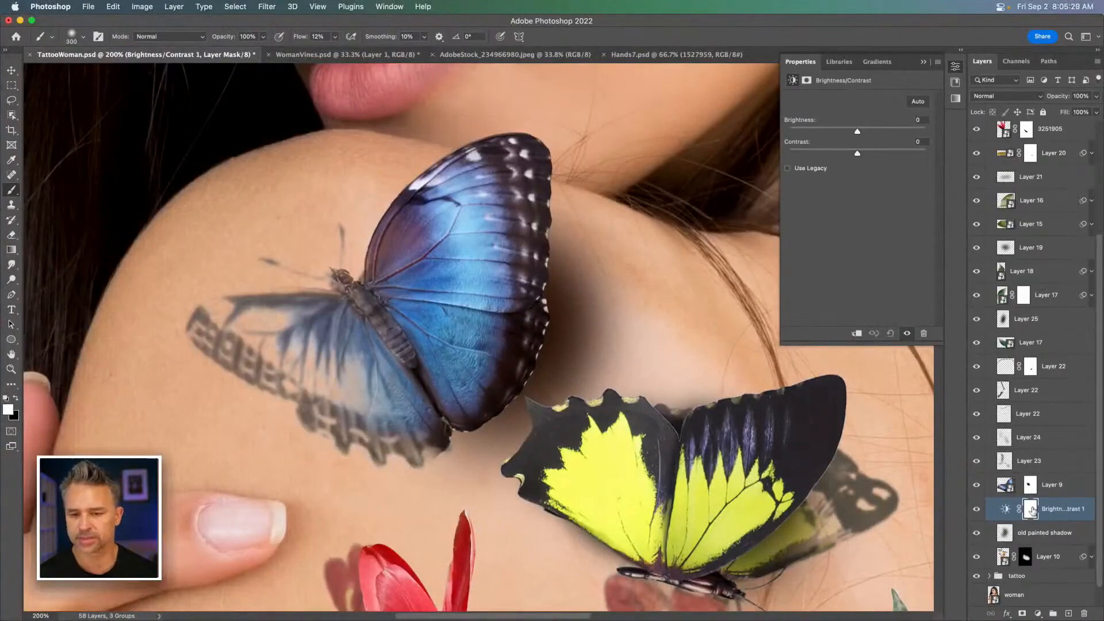
pyautogui.click(976, 533)
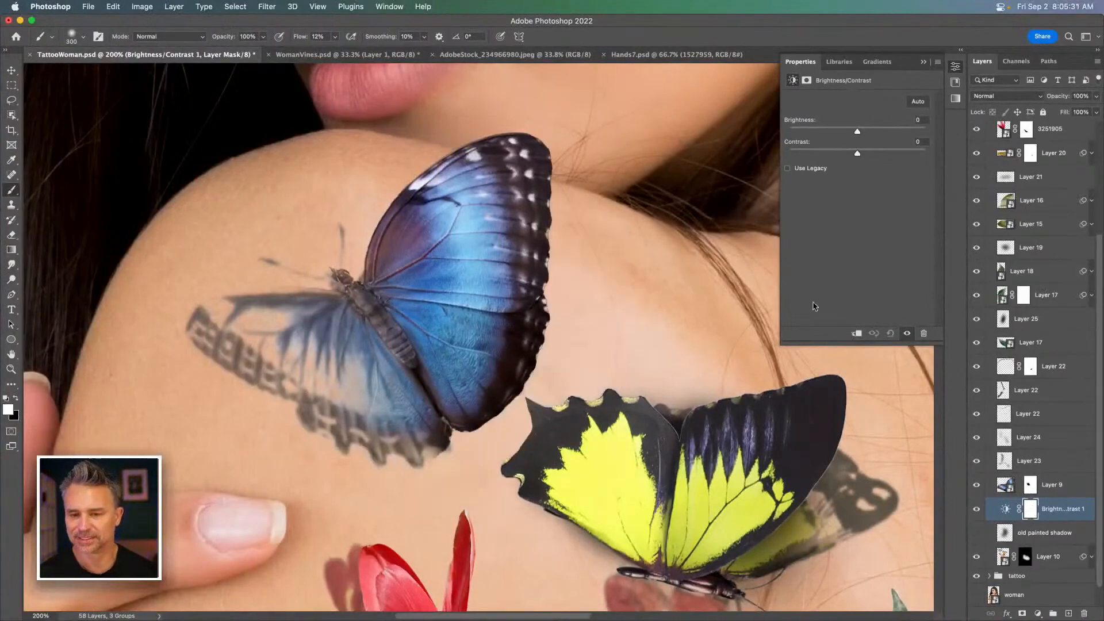
pyautogui.moveTo(855, 136); pyautogui.dragTo(785, 134)
pyautogui.moveTo(846, 134); pyautogui.dragTo(820, 139)
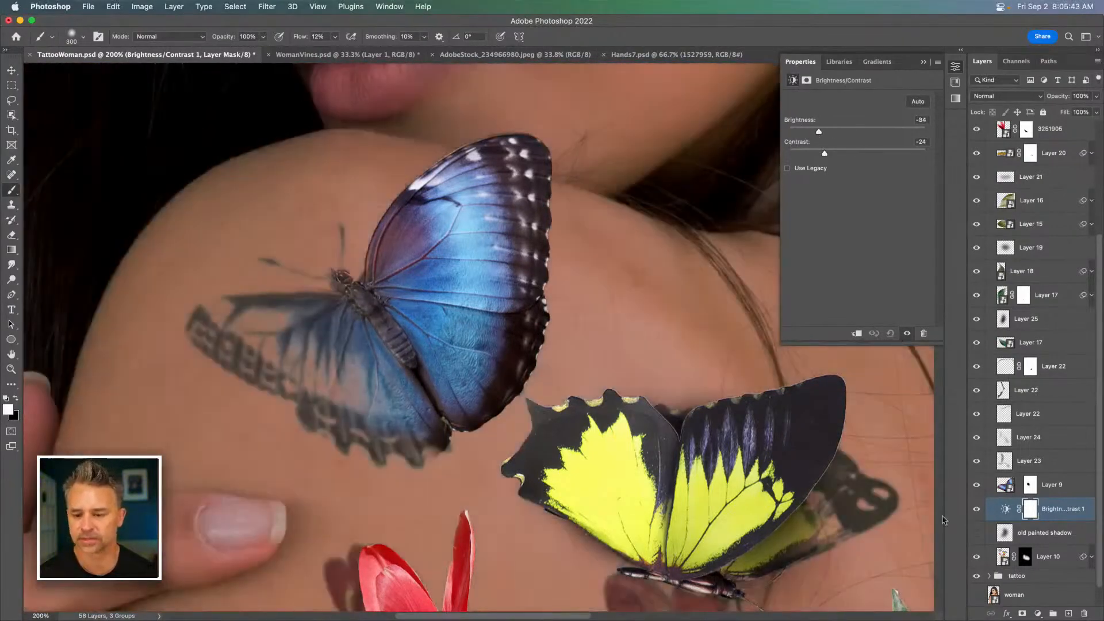
# Step: Invert the adjustment's mask to black and paint a shadow area in white beside the blue butterfly's wing, using 100% flow
pyautogui.click(1029, 510)
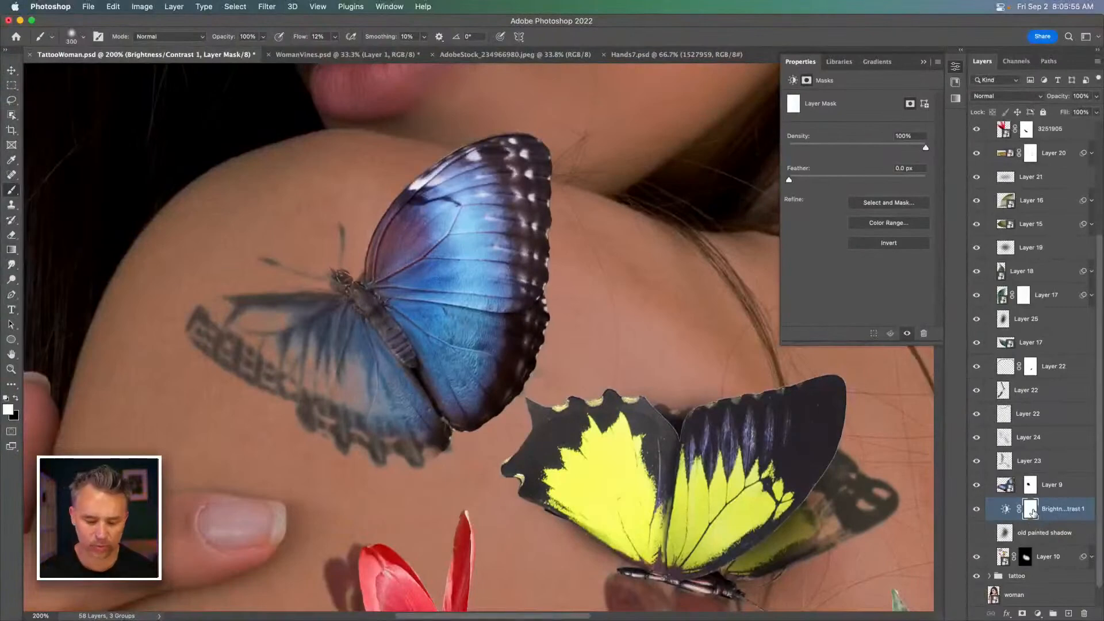
pyautogui.press('super+i')
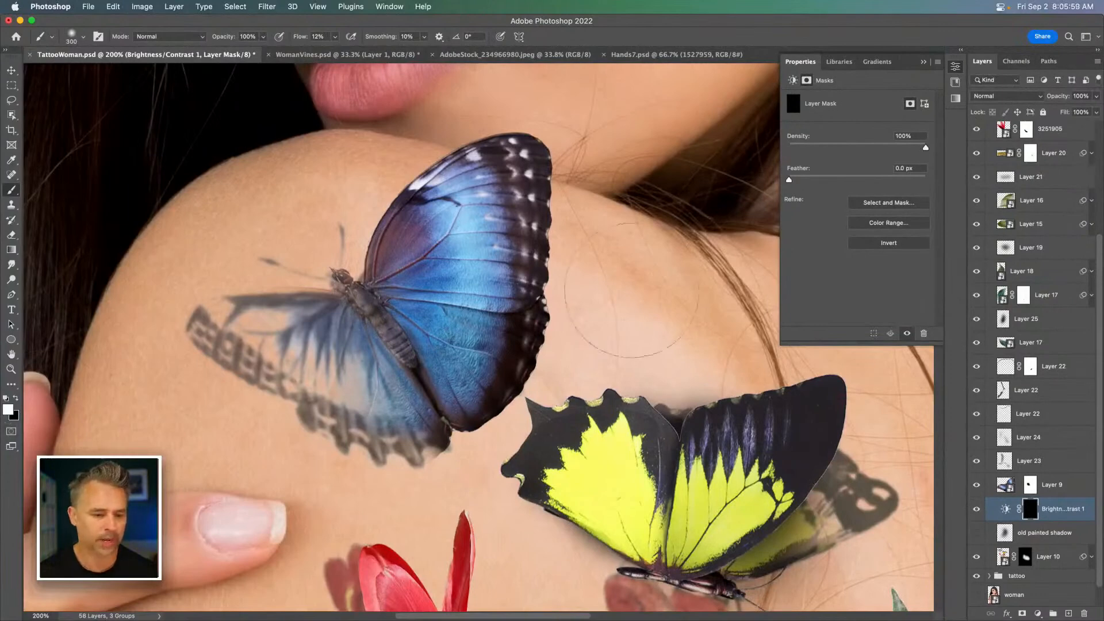
pyautogui.moveTo(296, 40); pyautogui.dragTo(463, 49)
pyautogui.moveTo(540, 298)
pyautogui.mouseDown()
pyautogui.moveTo(550, 350)
pyautogui.moveTo(524, 402)
pyautogui.mouseUp()
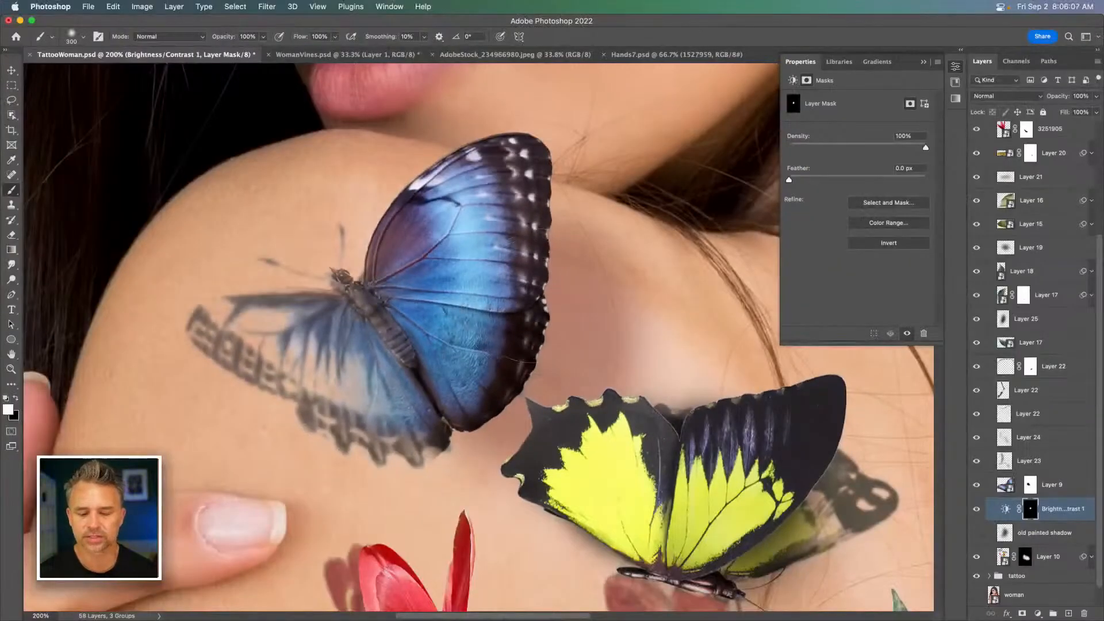
# Step: Deepen the blue butterfly's masked shadow by setting brightness to -150 and contrast to -24
pyautogui.click(1005, 509)
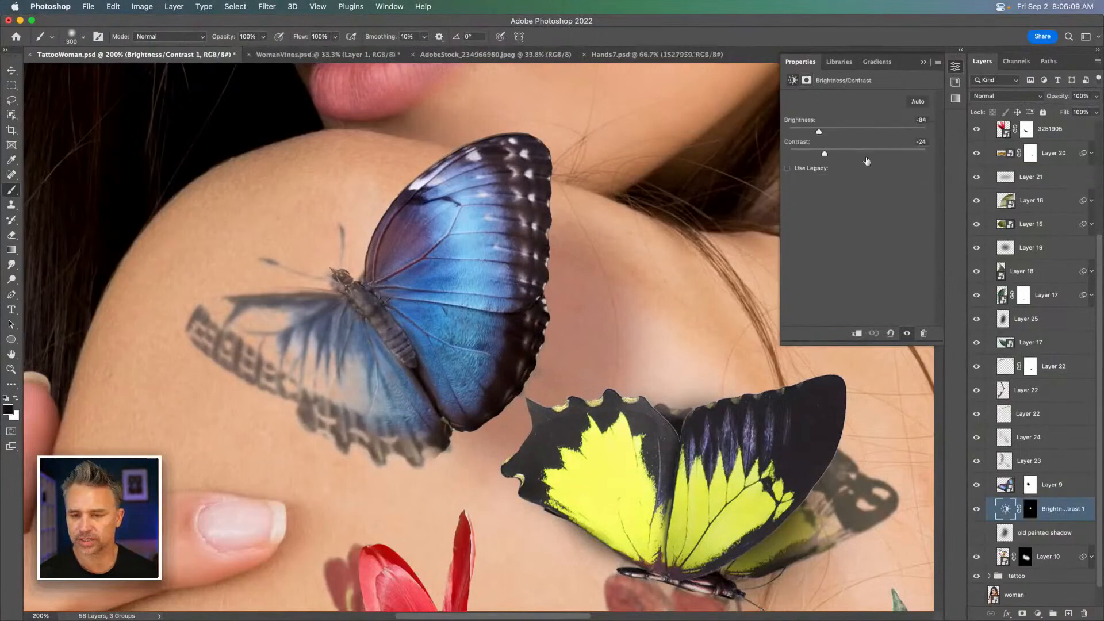
pyautogui.moveTo(819, 133); pyautogui.dragTo(734, 133)
pyautogui.moveTo(824, 153)
pyautogui.mouseDown()
pyautogui.moveTo(769, 152)
pyautogui.moveTo(858, 155)
pyautogui.moveTo(826, 154)
pyautogui.mouseUp()
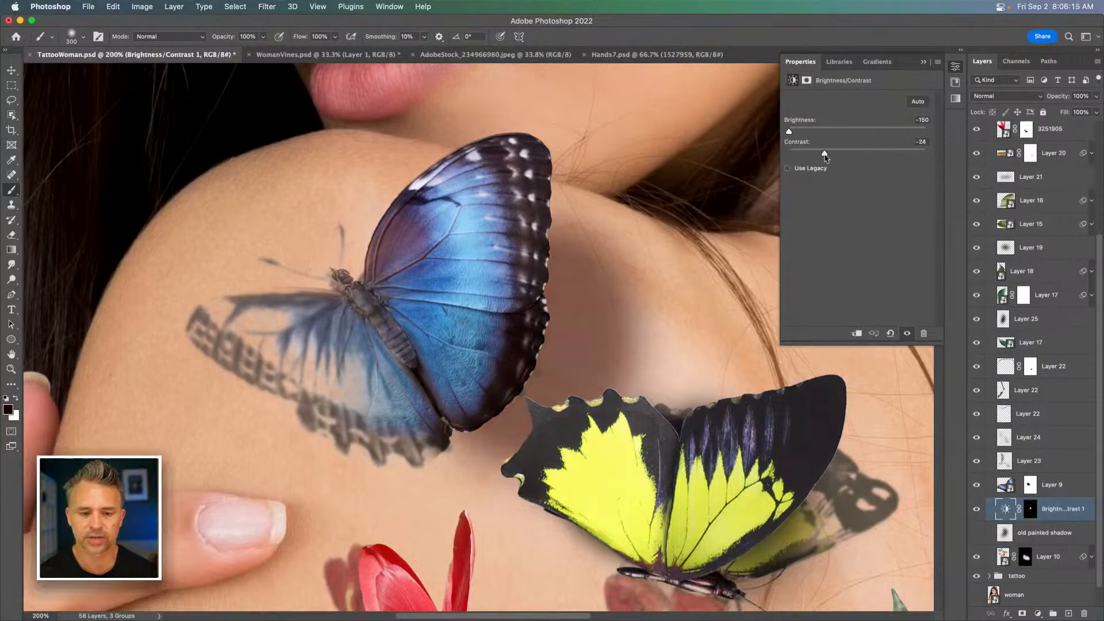
pyautogui.moveTo(289, 492); pyautogui.dragTo(292, 403)
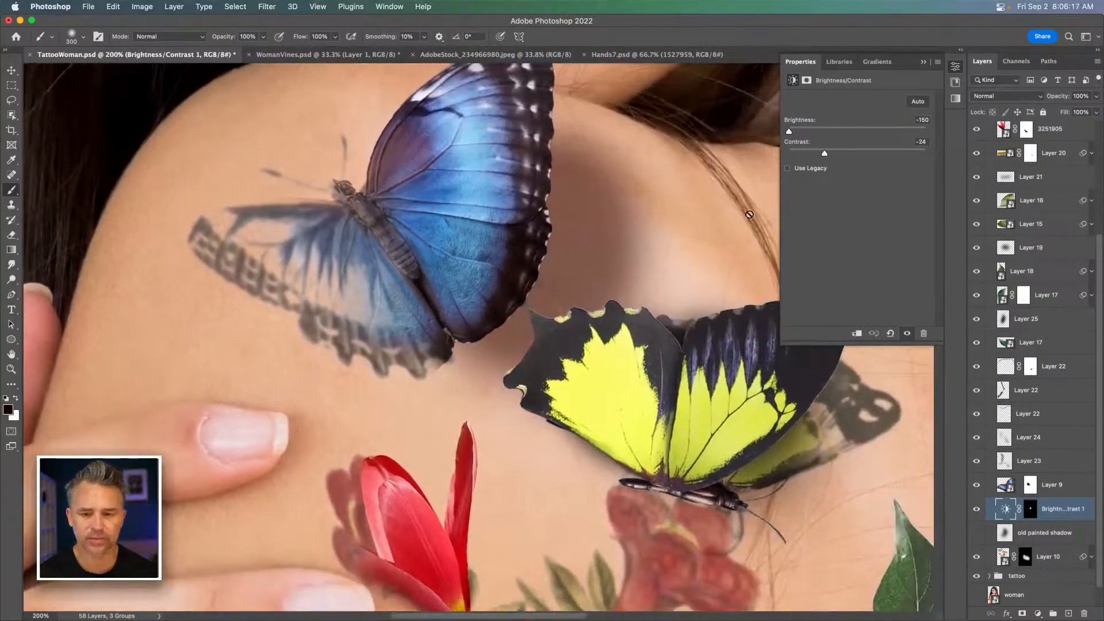
pyautogui.moveTo(828, 154); pyautogui.dragTo(824, 154)
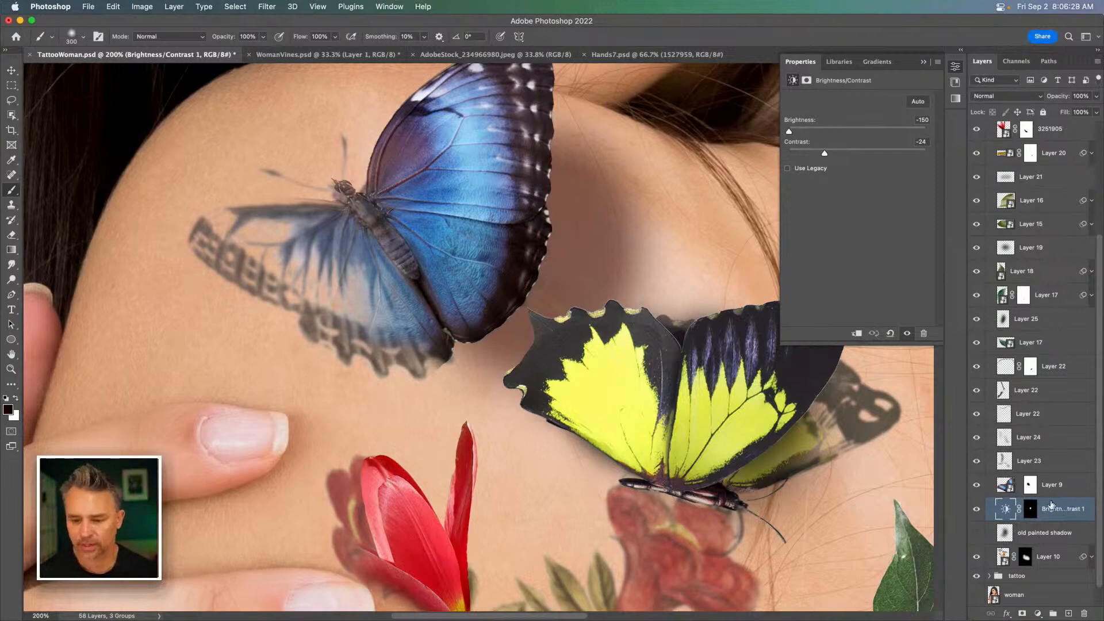
# Step: Select Layer 20, directly beneath the red flower's layer
pyautogui.moveTo(232, 428); pyautogui.dragTo(345, 310)
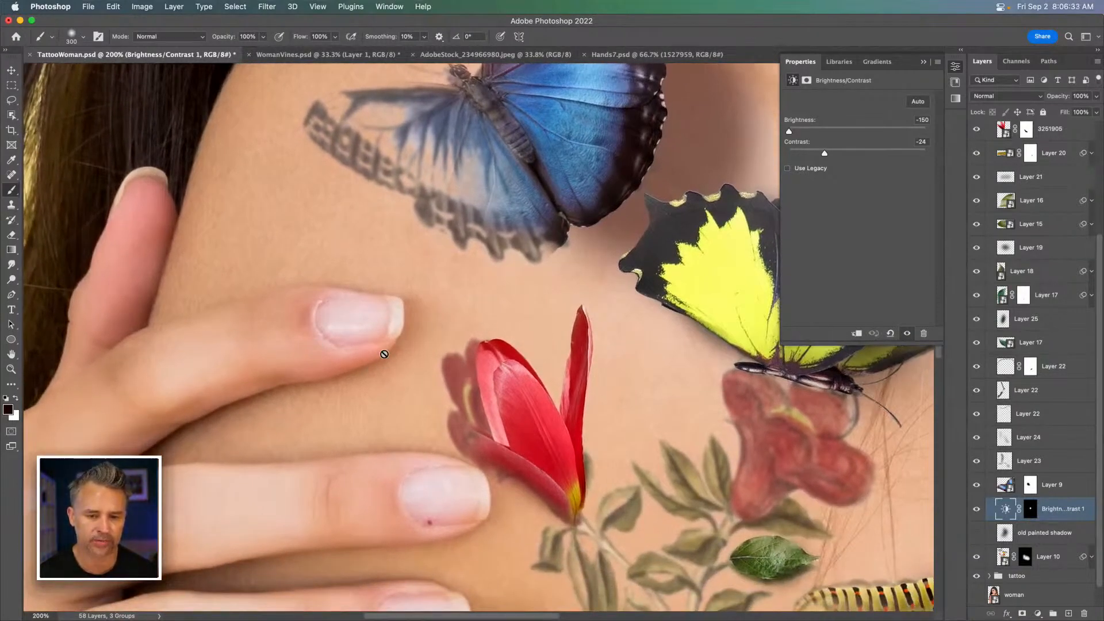
pyautogui.moveTo(437, 406); pyautogui.dragTo(398, 330)
pyautogui.press('v')
pyautogui.moveTo(250, 330); pyautogui.dragTo(276, 302)
pyautogui.keyDown('super'); pyautogui.click(524, 323); pyautogui.keyUp('super')
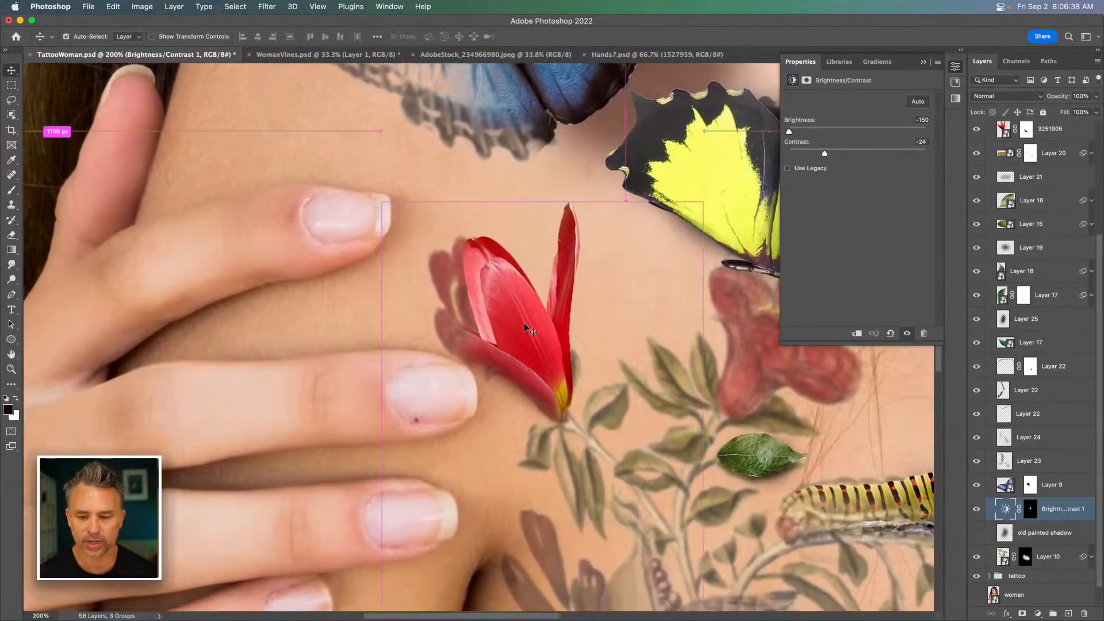
pyautogui.click(1050, 157)
# Step: Add a Curves adjustment layer directly above Layer 20, beneath the red flower
pyautogui.click(1069, 614)
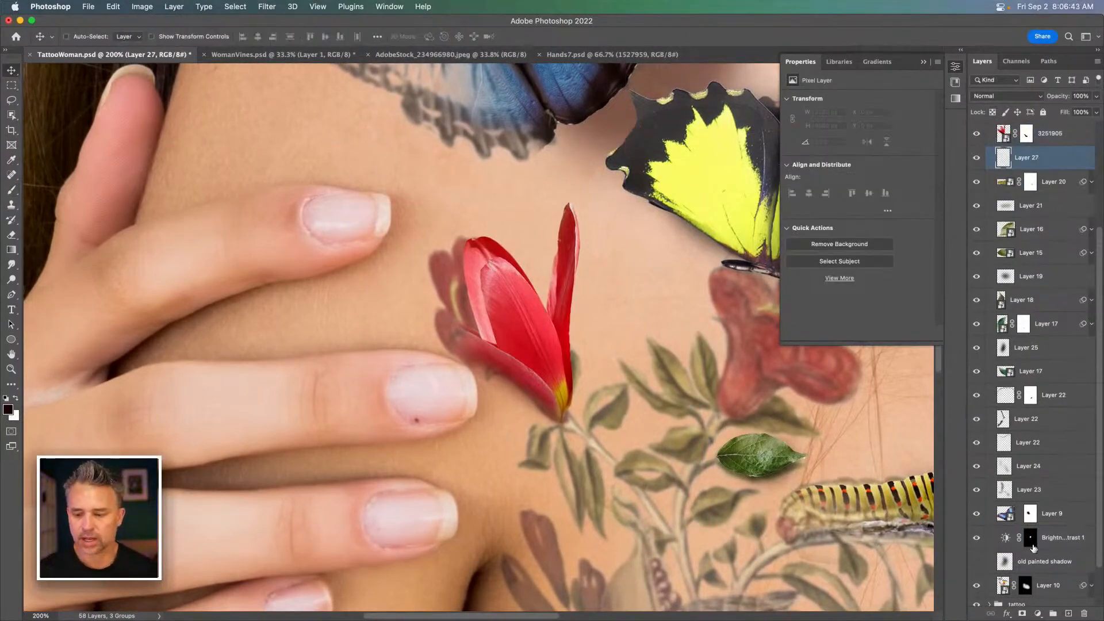
pyautogui.press('super+z')
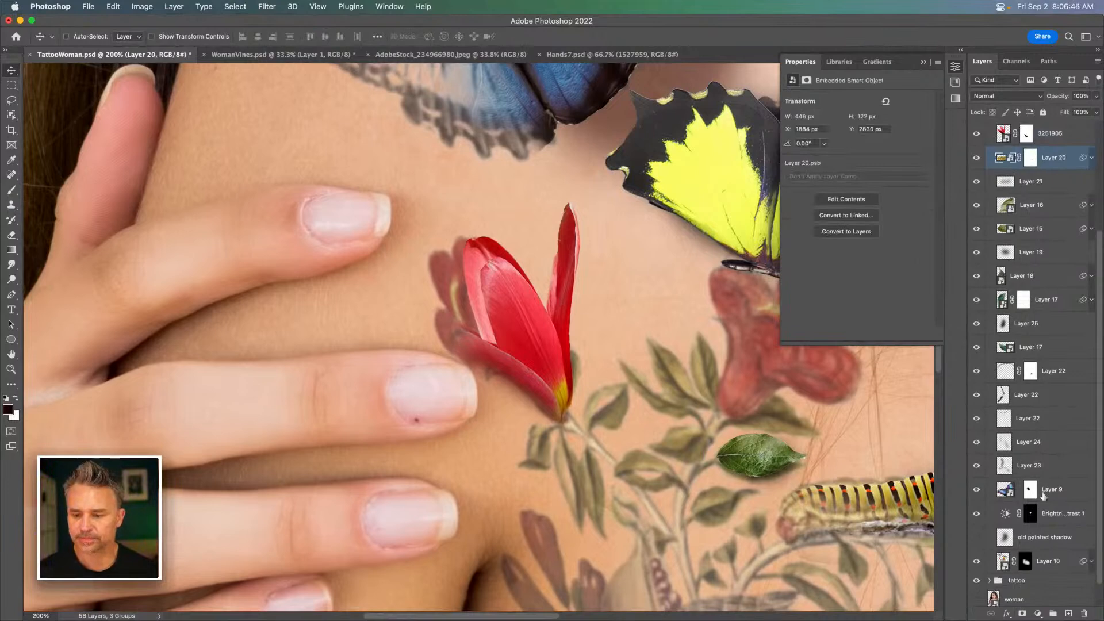
pyautogui.click(1038, 614)
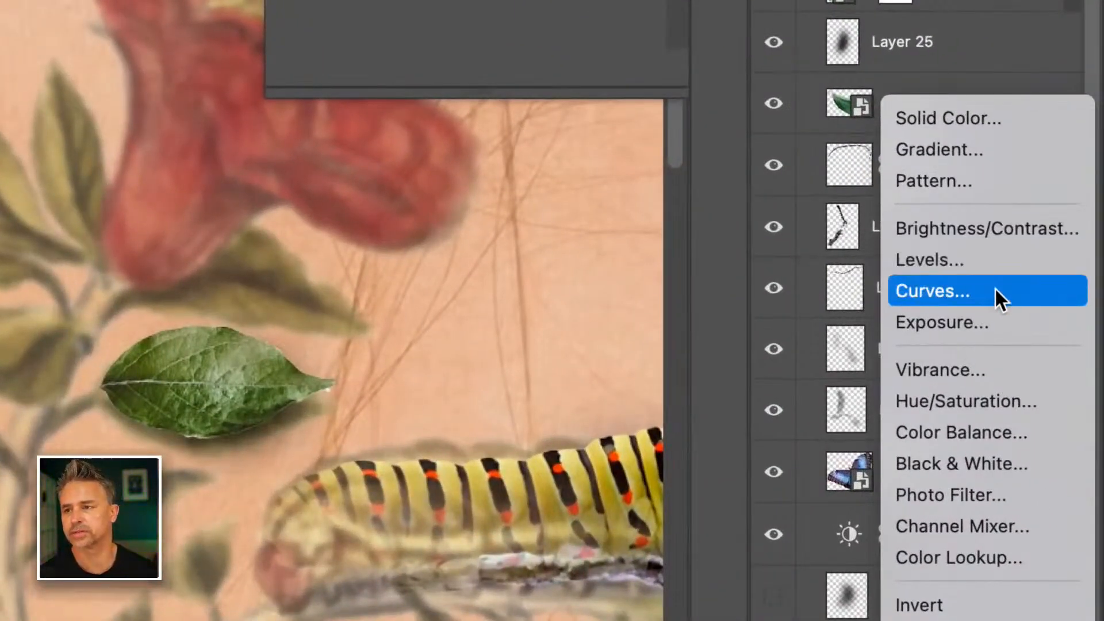
pyautogui.click(995, 290)
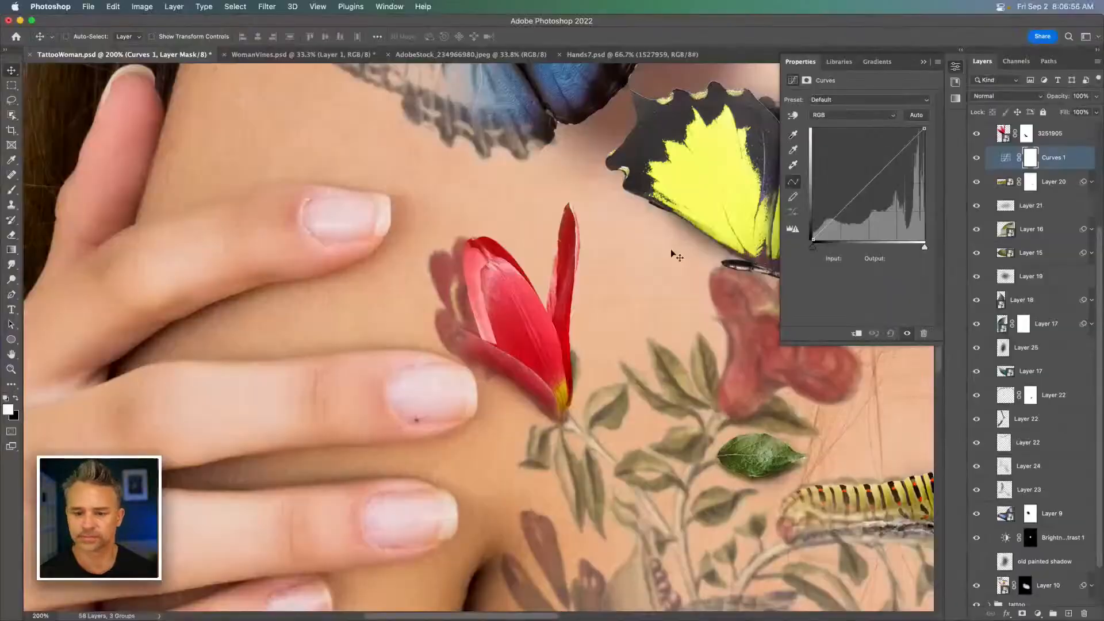
# Step: Darken the skin around the red flower by bending the RGB curve down to input 188, output 111
pyautogui.moveTo(873, 181)
pyautogui.mouseDown()
pyautogui.moveTo(883, 201)
pyautogui.moveTo(878, 167)
pyautogui.moveTo(900, 182)
pyautogui.moveTo(883, 163)
pyautogui.moveTo(906, 222)
pyautogui.moveTo(879, 170)
pyautogui.mouseUp()
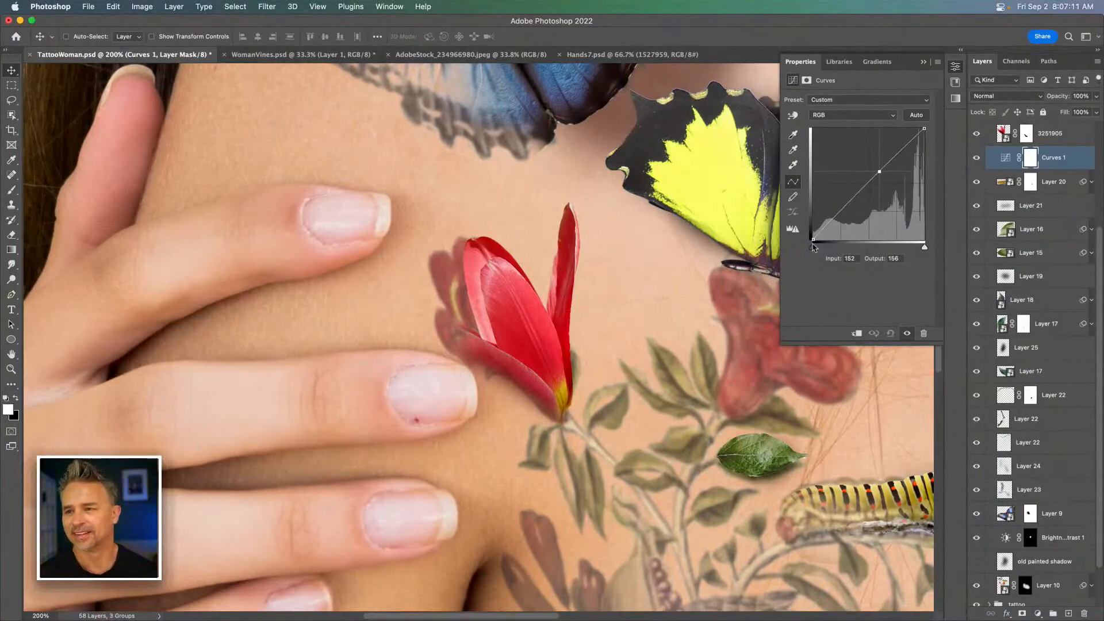
pyautogui.moveTo(880, 172); pyautogui.dragTo(896, 191)
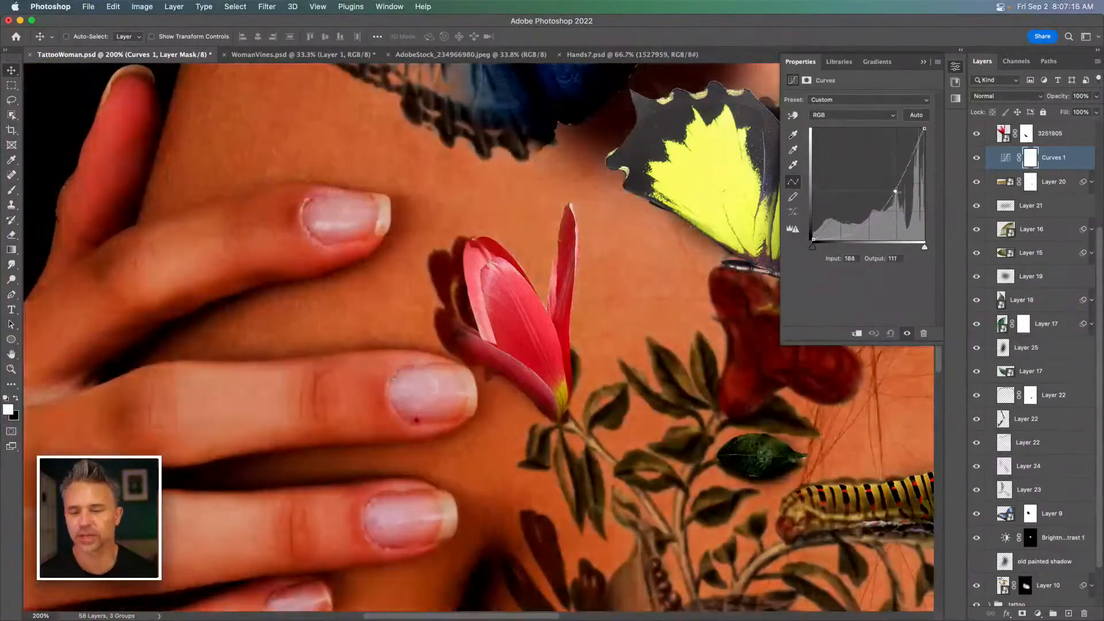
pyautogui.click(846, 117)
pyautogui.click(846, 118)
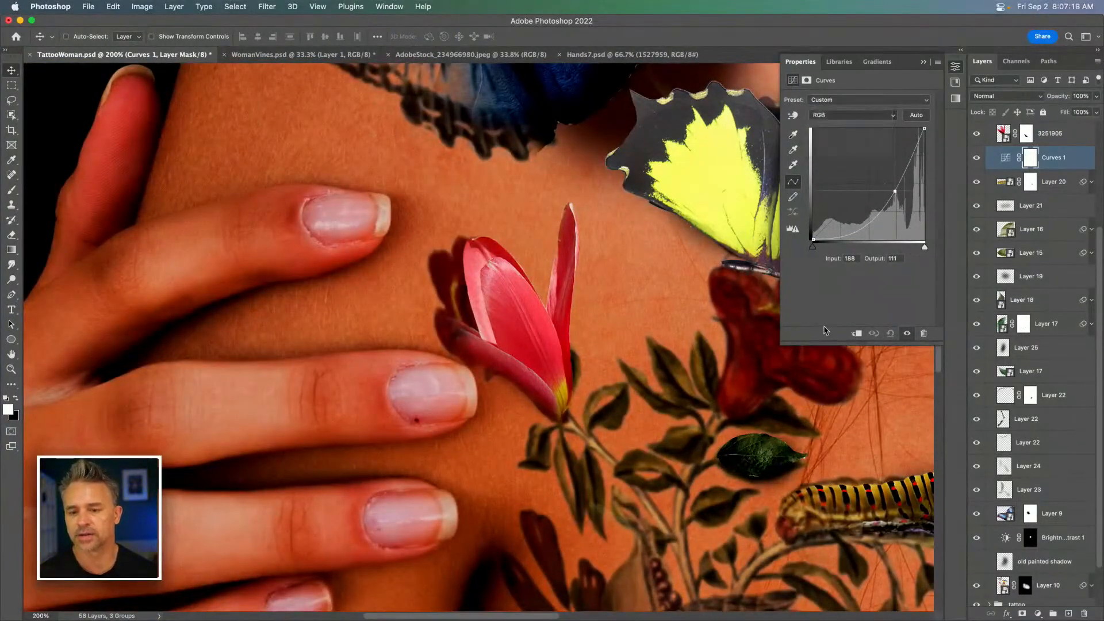
pyautogui.click(937, 65)
pyautogui.click(608, 309)
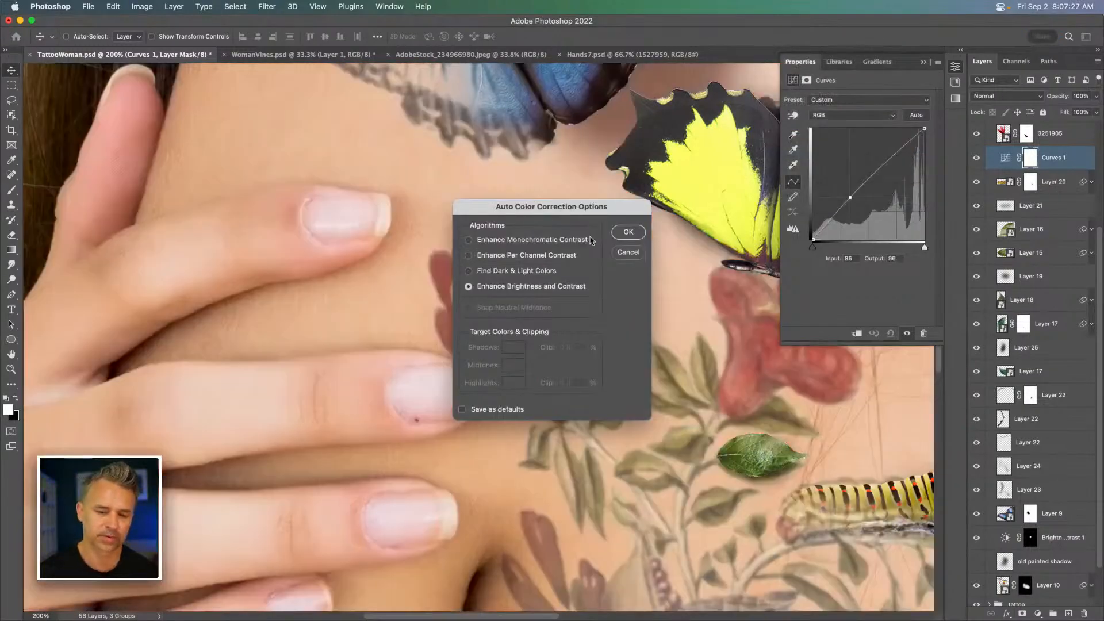
pyautogui.click(628, 253)
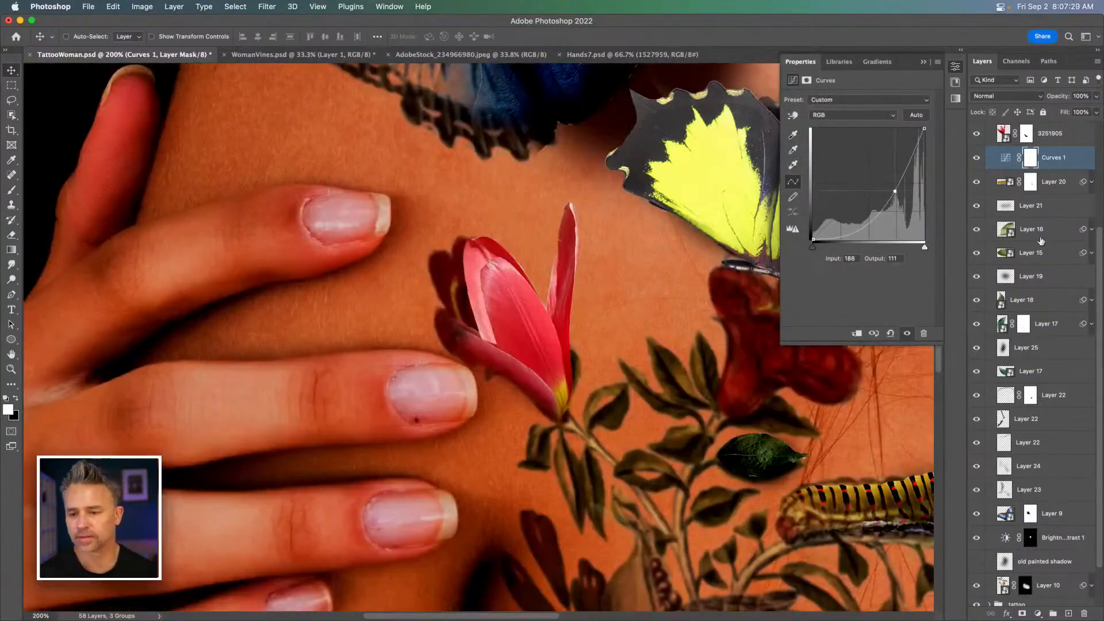
# Step: Add a Levels adjustment layer above the Curves adjustment and hide the Curves adjustment
pyautogui.click(1039, 613)
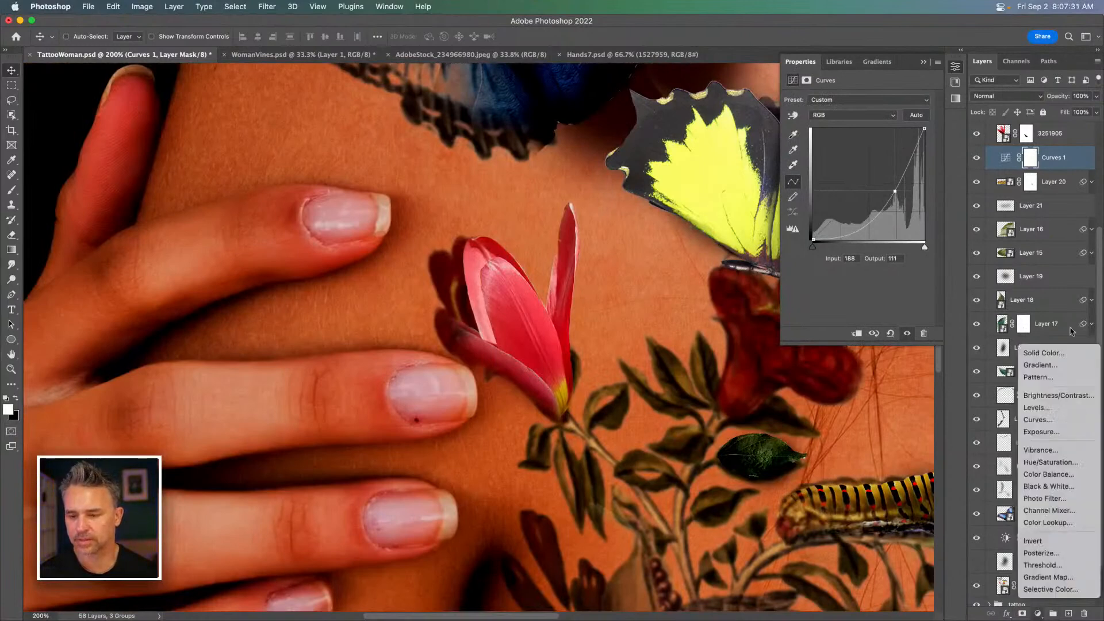
pyautogui.click(1079, 408)
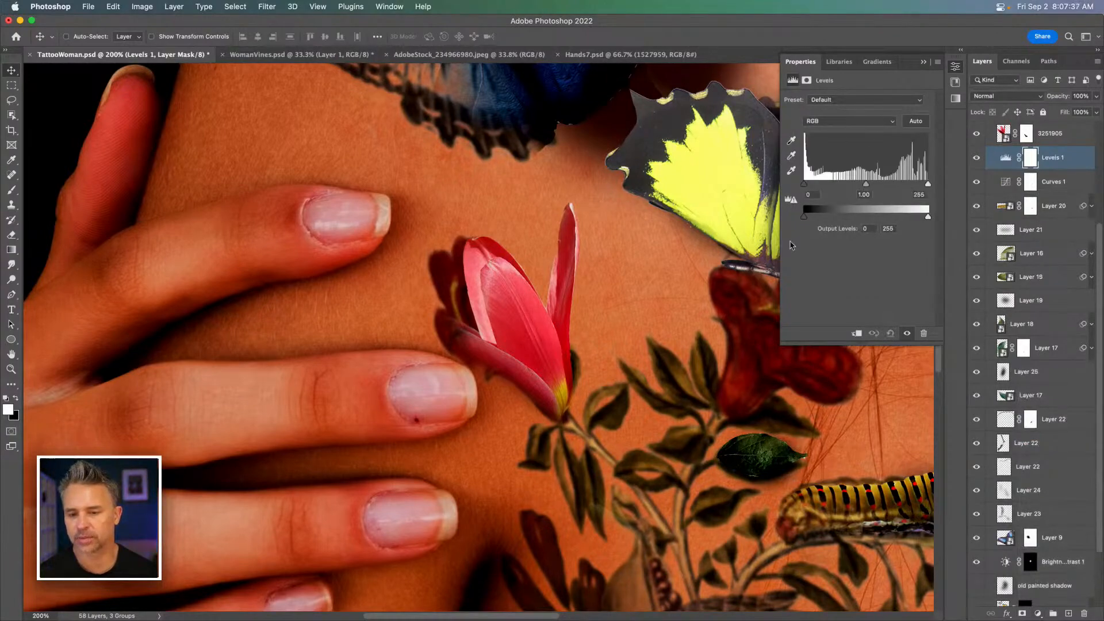
pyautogui.click(977, 182)
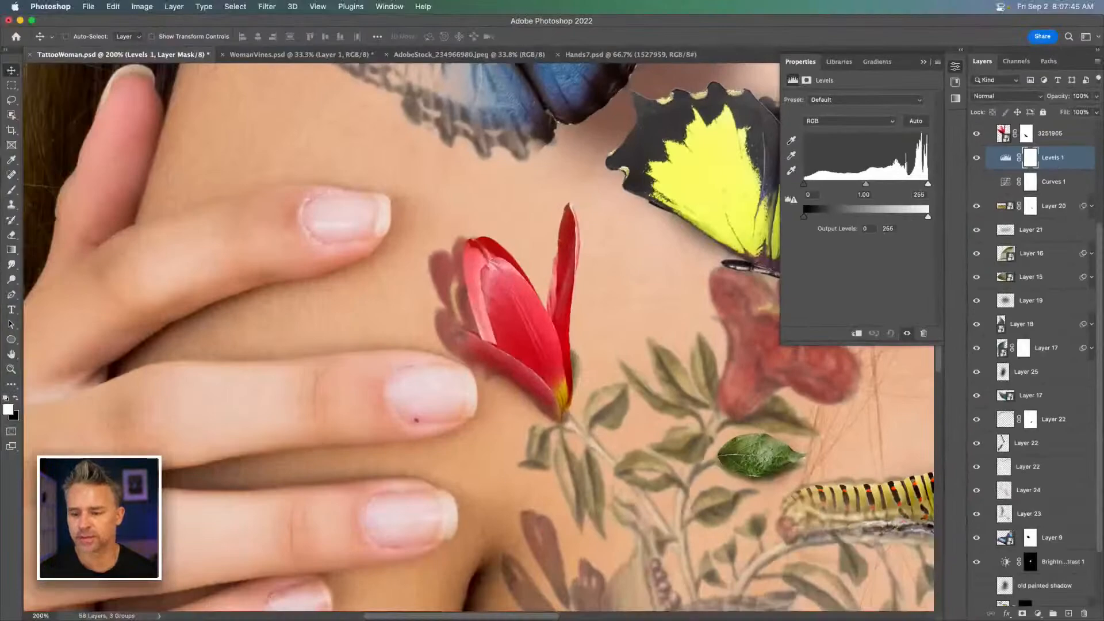
# Step: Add a Brightness/Contrast adjustment layer above the Levels 1 layer, hide it, and reselect Levels 1
pyautogui.click(1039, 614)
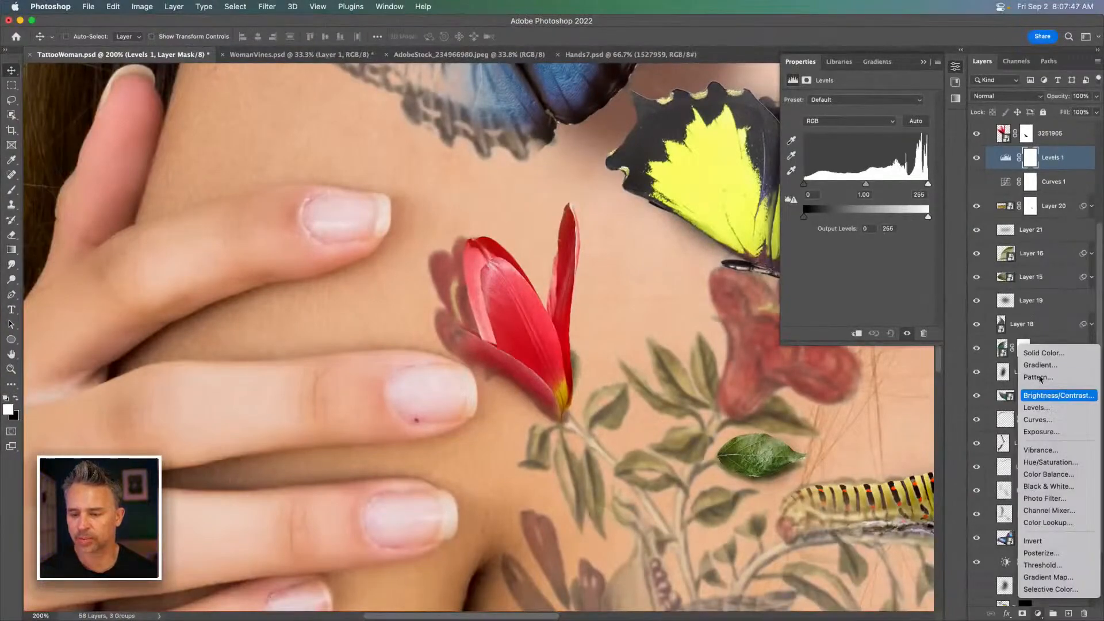
pyautogui.click(1042, 395)
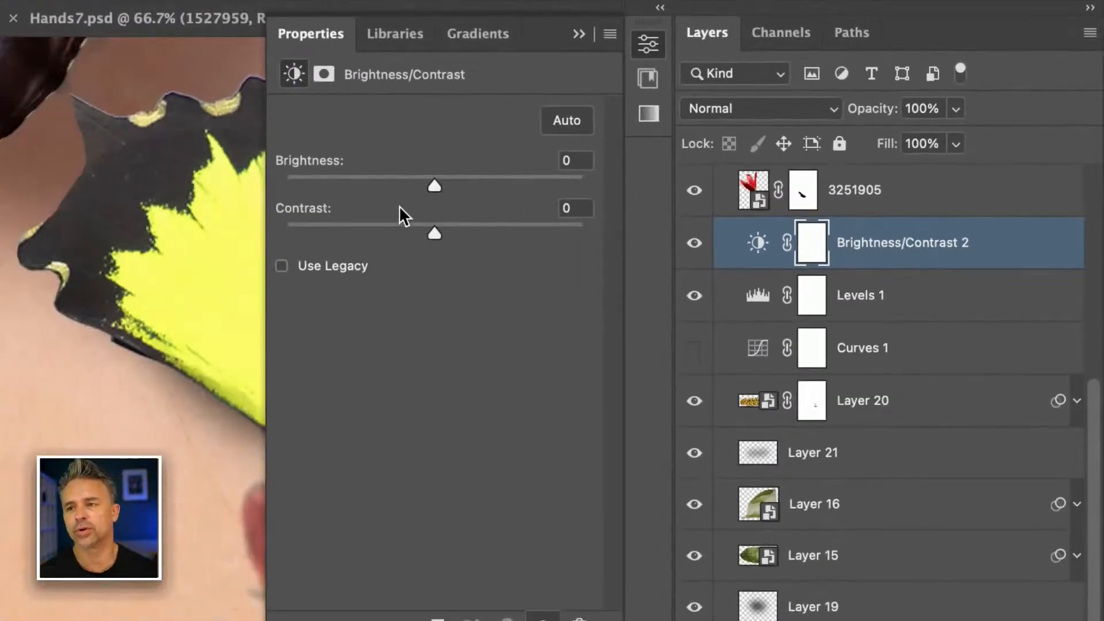
pyautogui.click(715, 296)
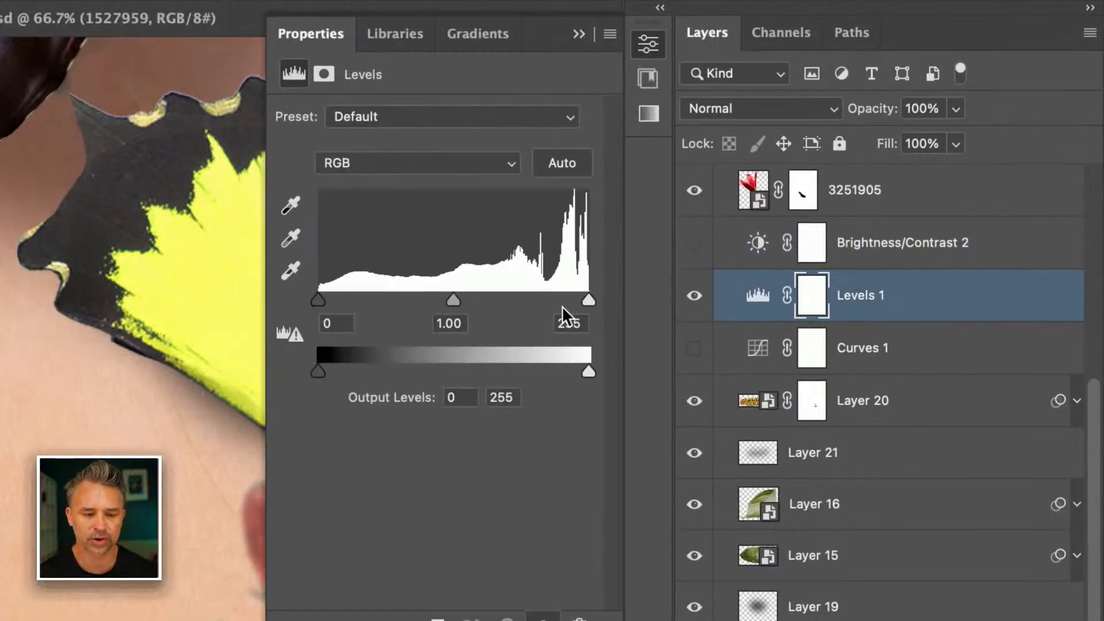
# Step: Try slightly darkening the skin with Levels 1 by setting its RGB midtone input to 0.91
pyautogui.moveTo(588, 301); pyautogui.dragTo(614, 305)
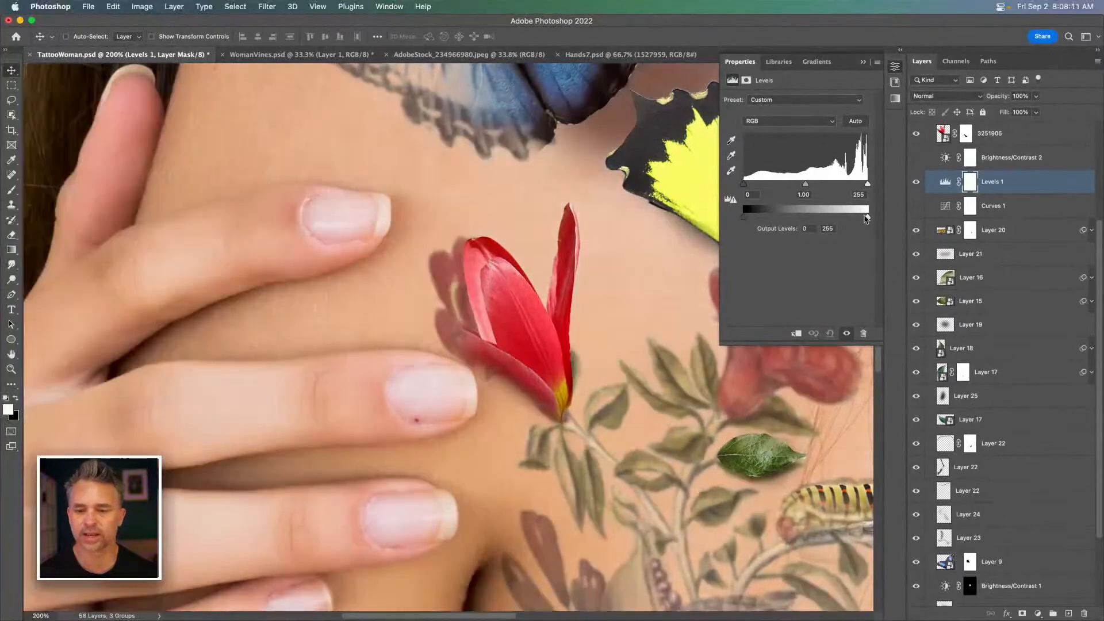
pyautogui.moveTo(867, 219); pyautogui.dragTo(901, 219)
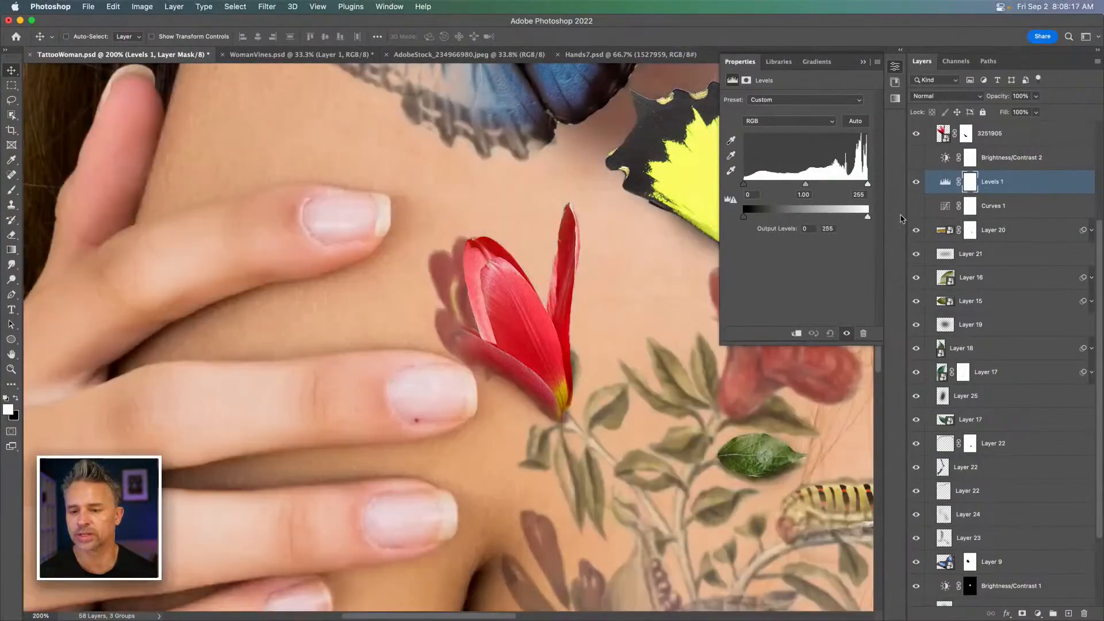
pyautogui.click(1010, 175)
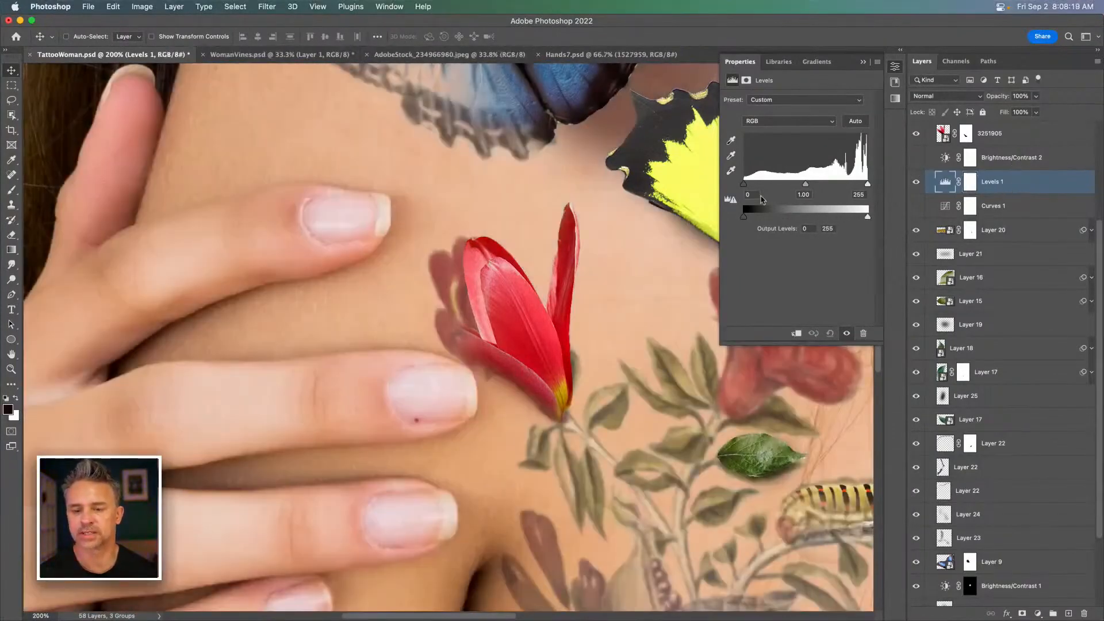
pyautogui.moveTo(806, 185)
pyautogui.mouseDown()
pyautogui.moveTo(828, 185)
pyautogui.moveTo(808, 185)
pyautogui.mouseUp()
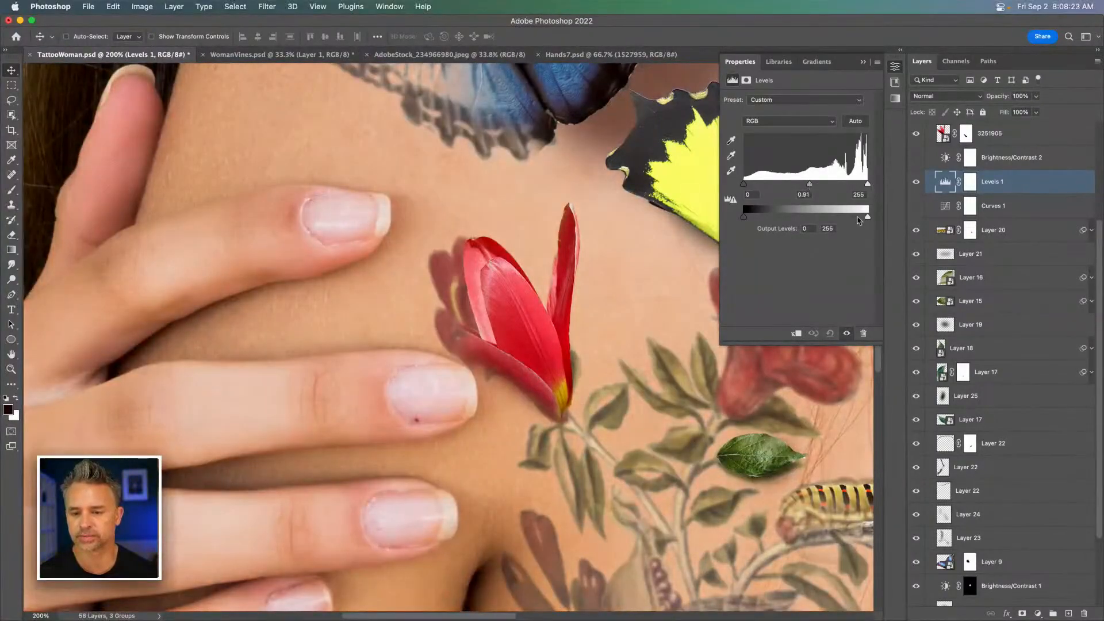
# Step: Hide the Levels 1 adjustment, then show and select the Curves 1 adjustment
pyautogui.click(1007, 206)
pyautogui.click(916, 181)
pyautogui.click(917, 206)
pyautogui.click(1015, 207)
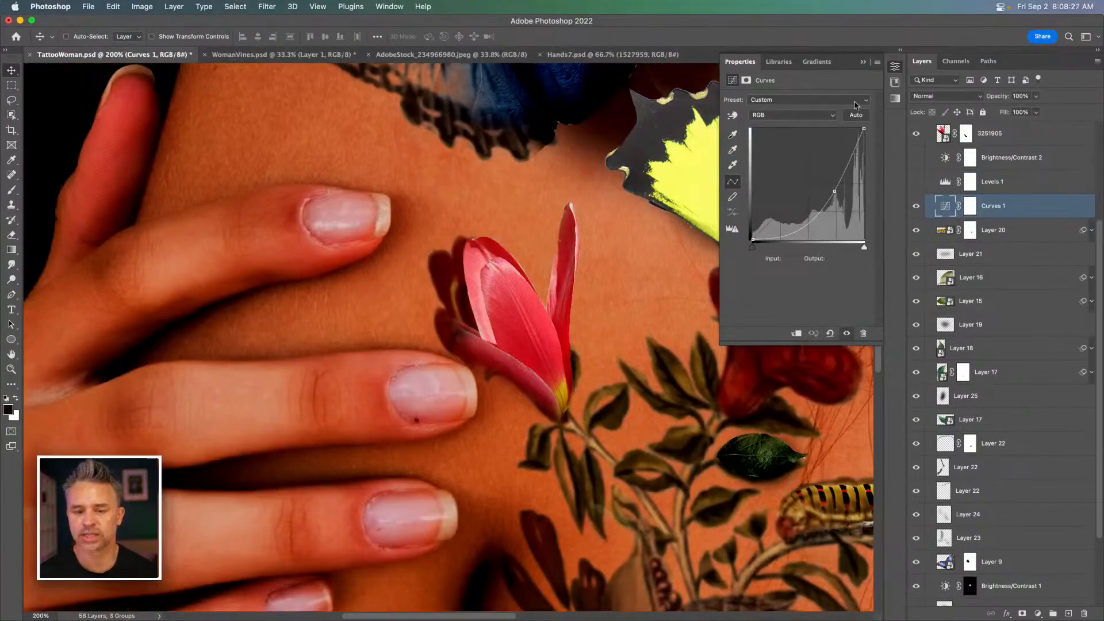
# Step: Add RGB curve points at input 115, output 34 and input 202, output 187 in Curves 1, and display its Red channel
pyautogui.moveTo(837, 190); pyautogui.dragTo(804, 222)
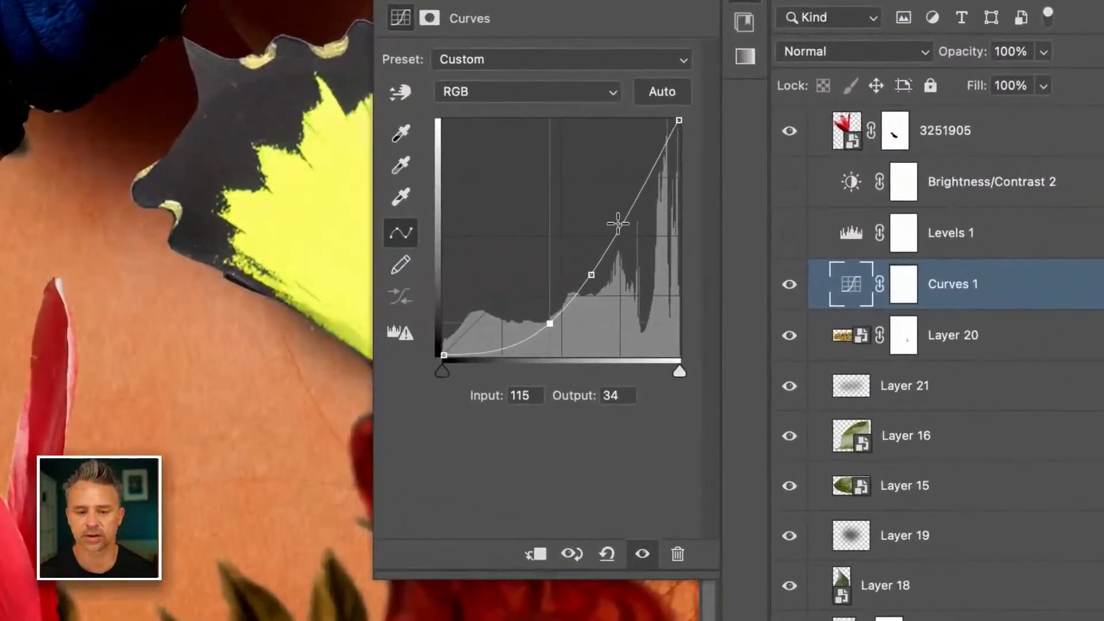
pyautogui.moveTo(617, 223); pyautogui.dragTo(618, 196)
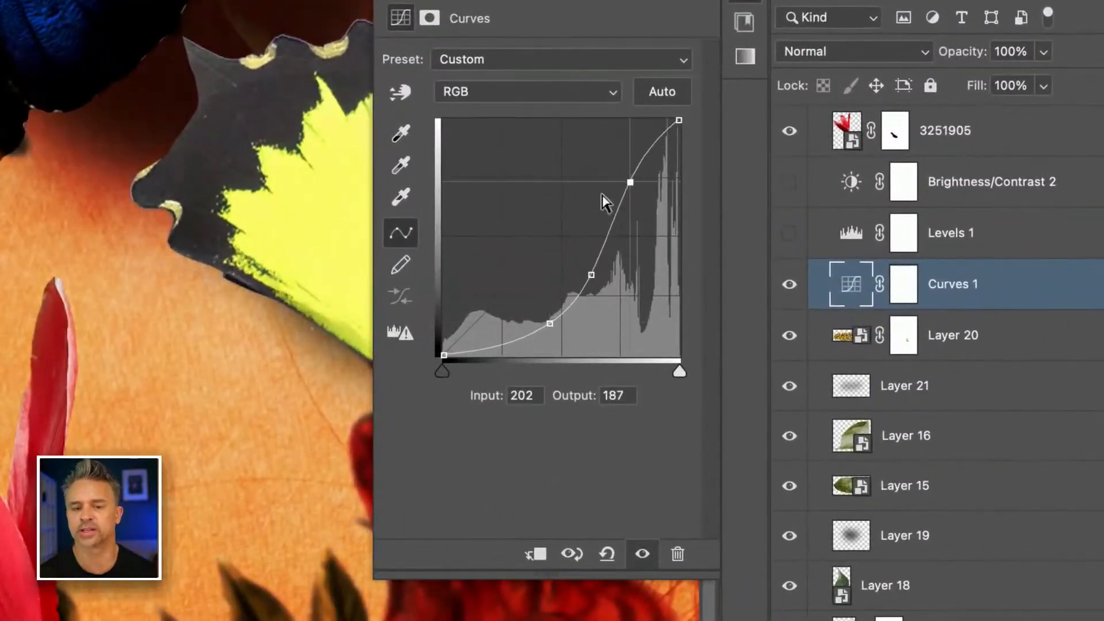
pyautogui.click(558, 96)
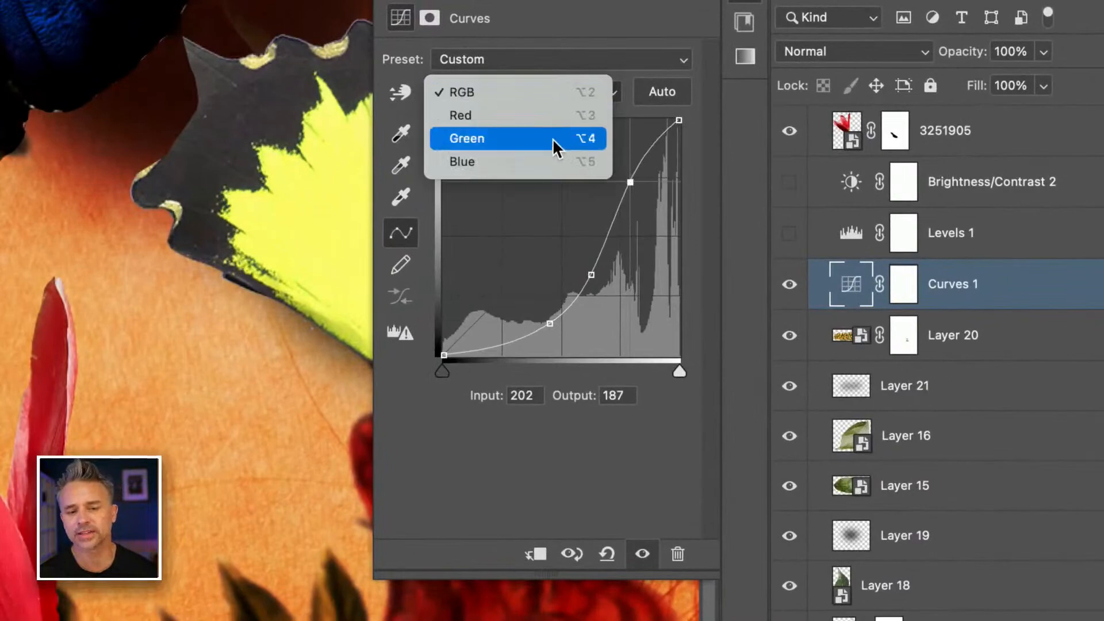
pyautogui.click(549, 115)
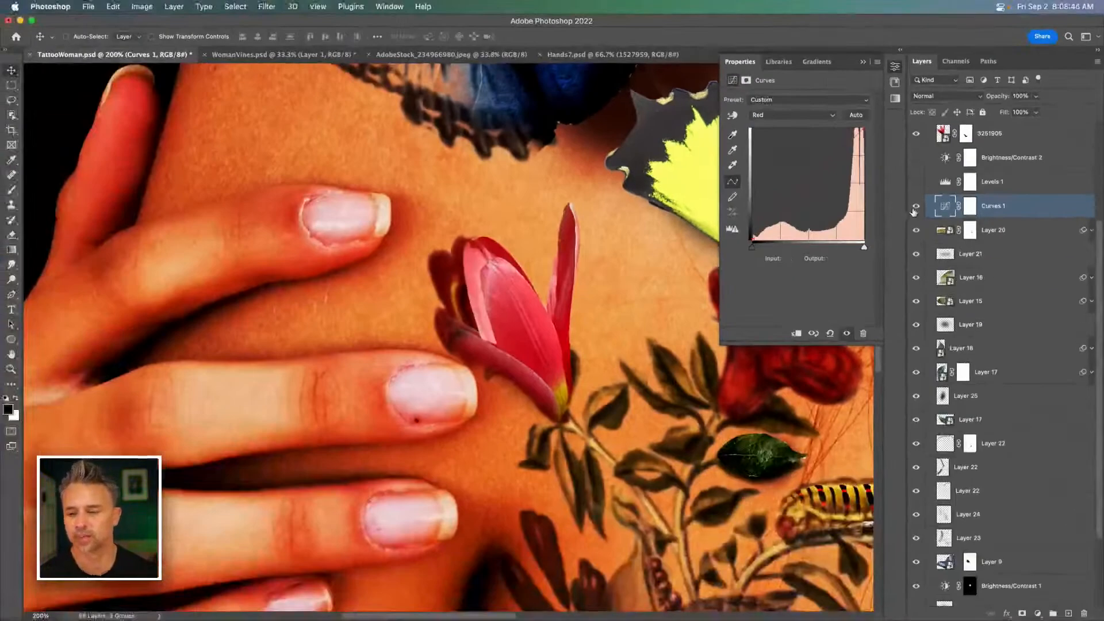
# Step: Show Levels 1 in place of Curves 1 and set its midtone input to 0.48 and black input to 47
pyautogui.click(915, 207)
pyautogui.click(916, 183)
pyautogui.click(1008, 190)
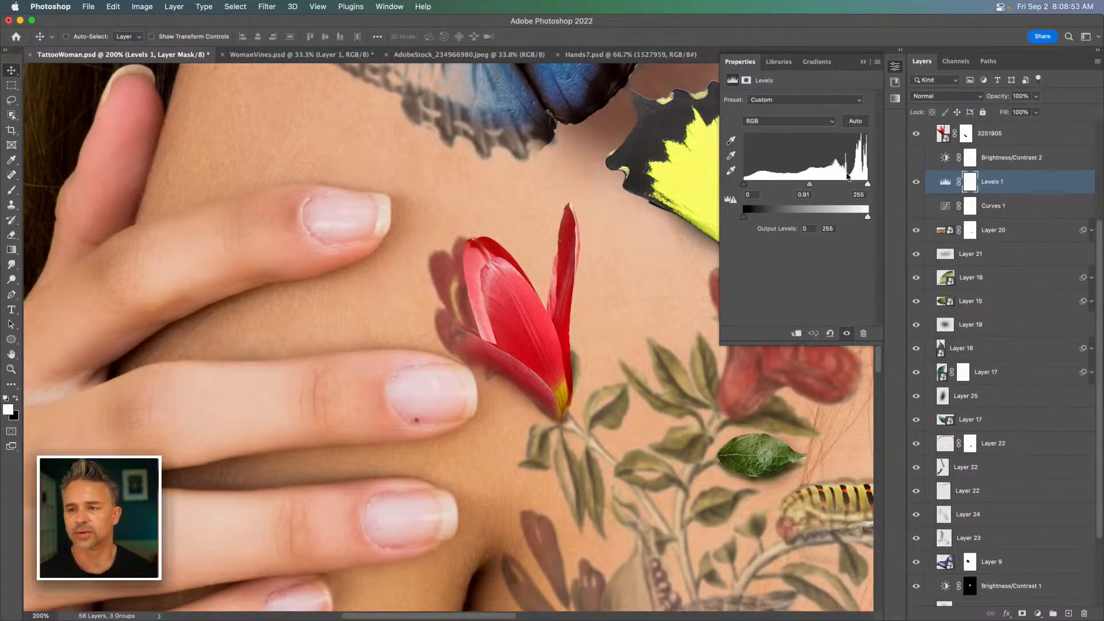
pyautogui.moveTo(809, 186); pyautogui.dragTo(833, 188)
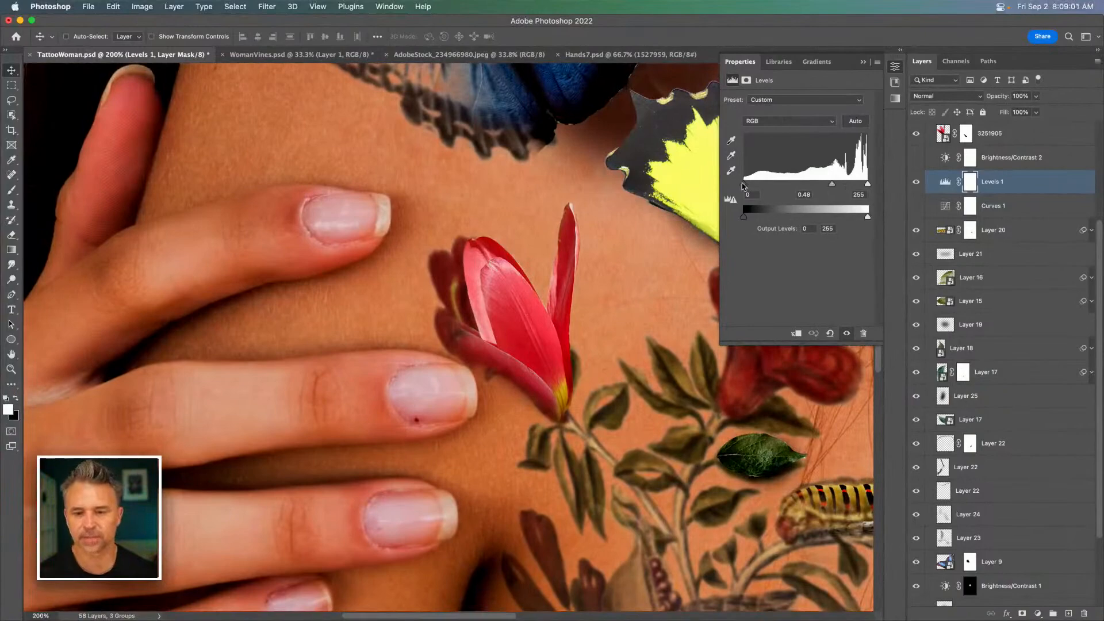
pyautogui.moveTo(773, 189)
pyautogui.mouseDown()
pyautogui.moveTo(745, 190)
pyautogui.moveTo(788, 192)
pyautogui.moveTo(728, 191)
pyautogui.moveTo(782, 191)
pyautogui.moveTo(734, 187)
pyautogui.moveTo(767, 190)
pyautogui.mouseUp()
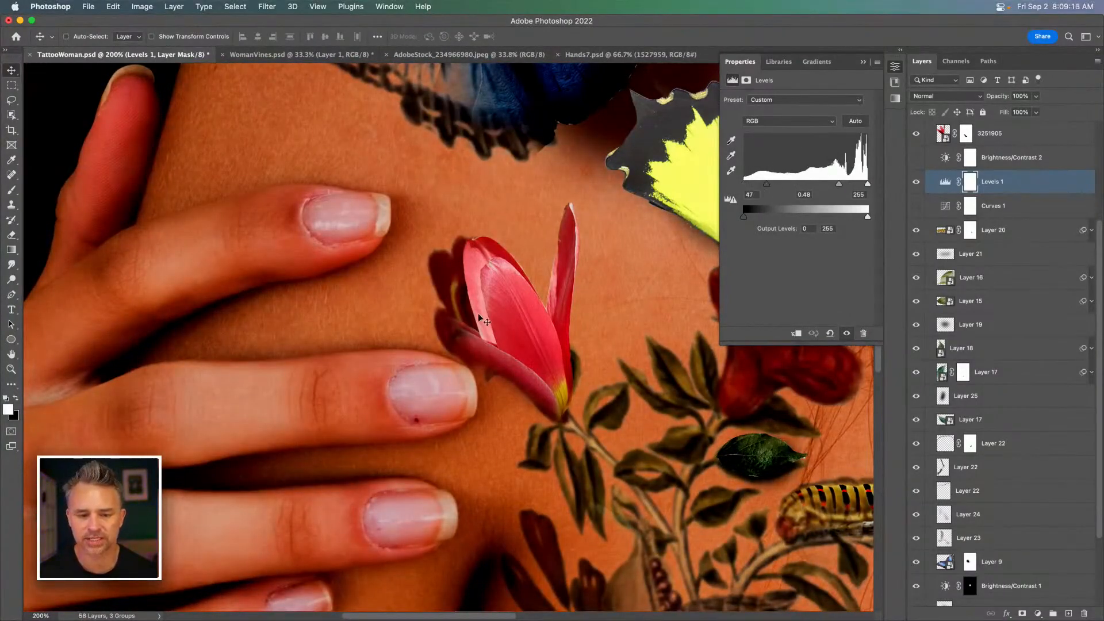
# Step: Hide Levels 1 and add a Hue/Saturation adjustment layer directly above it, keeping Brightness/Contrast 2 hidden
pyautogui.click(916, 182)
pyautogui.click(1038, 613)
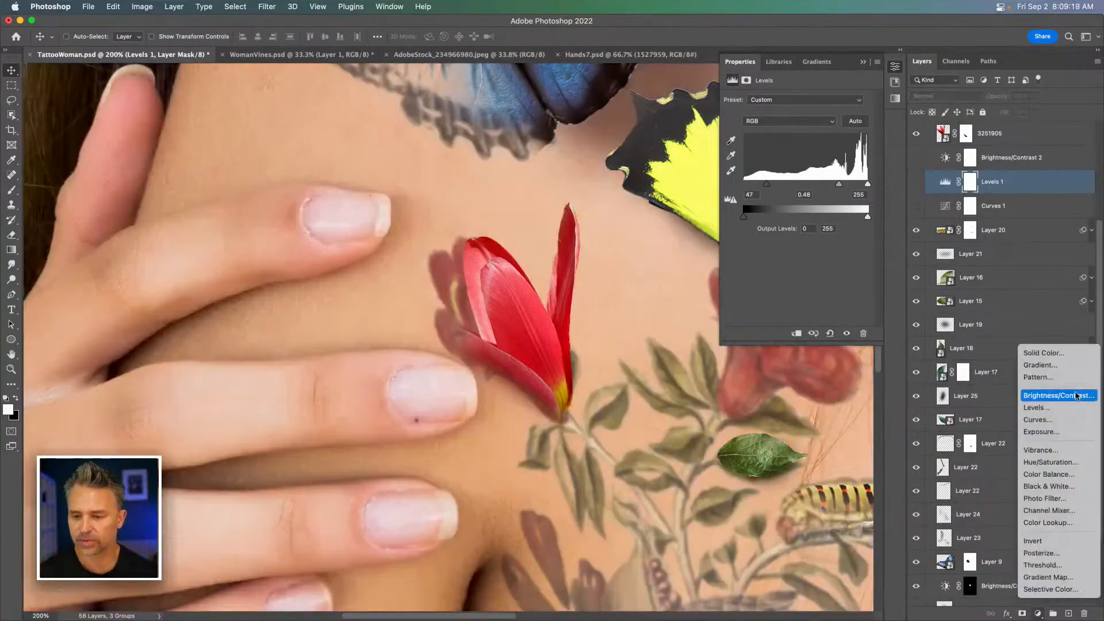
pyautogui.click(1051, 462)
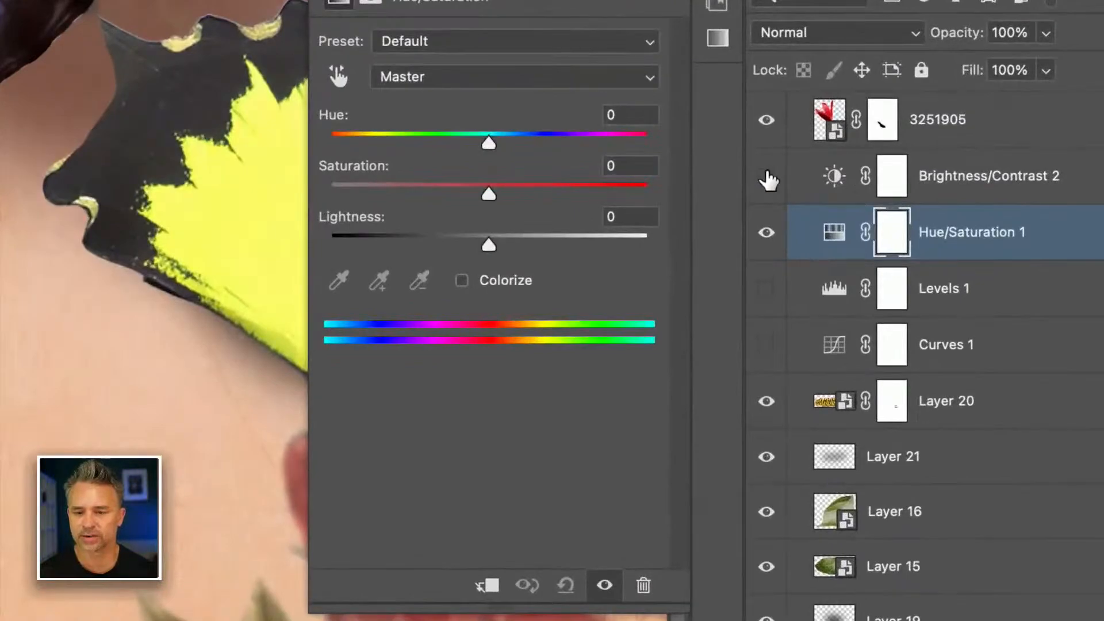
pyautogui.click(766, 177)
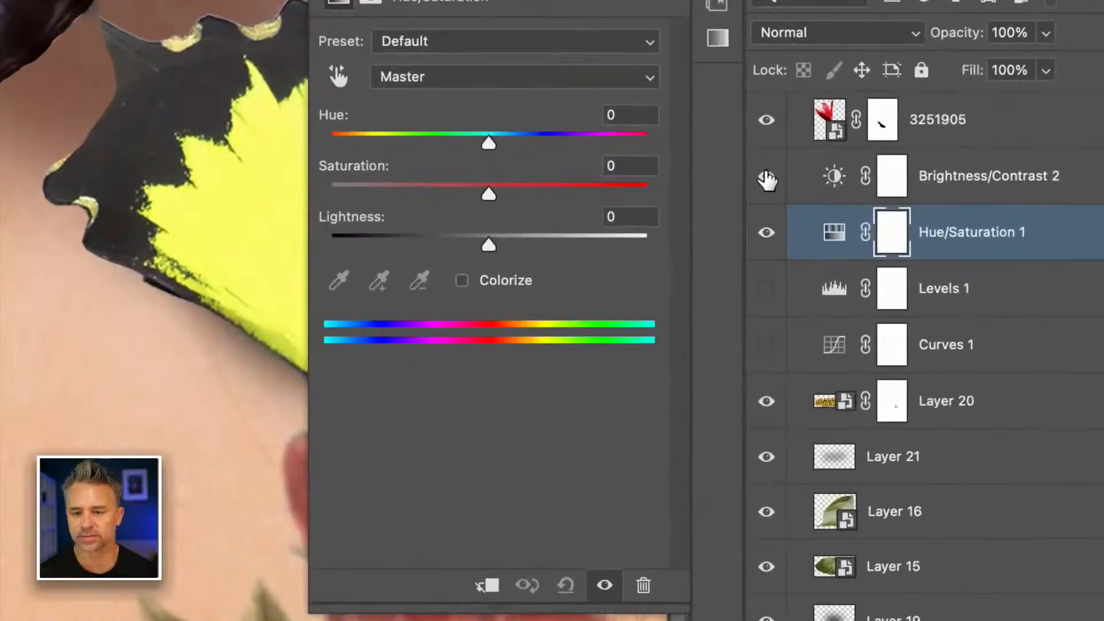
# Step: Set the Hue/Saturation adjustment's Saturation to +6 and Lightness to -51, and invert its layer mask to black
pyautogui.moveTo(486, 245); pyautogui.dragTo(382, 246)
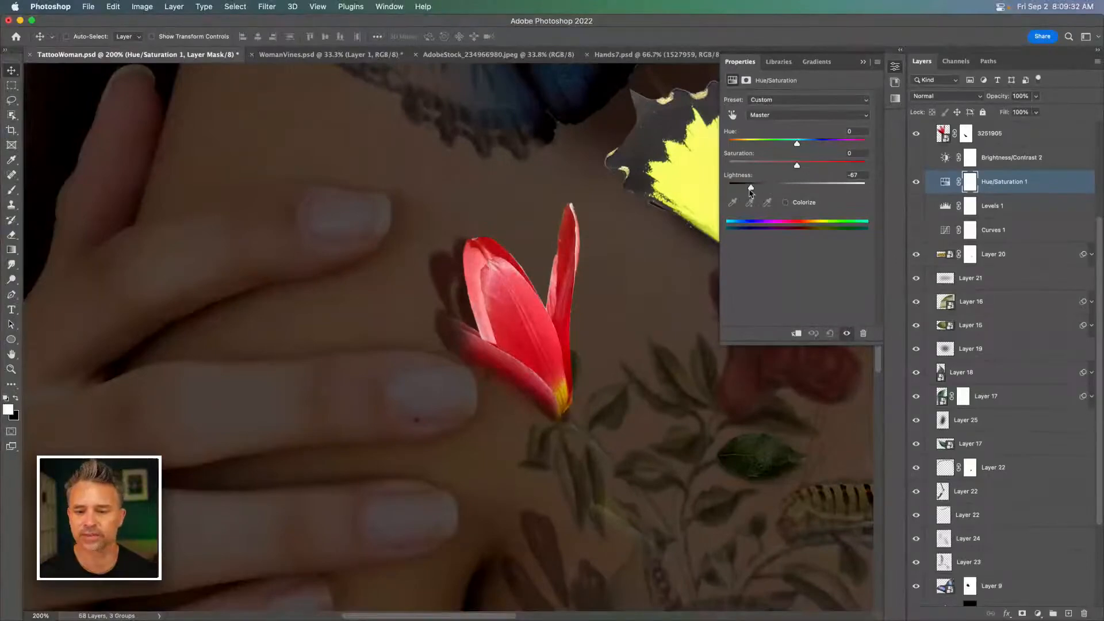
pyautogui.moveTo(750, 190); pyautogui.dragTo(802, 167)
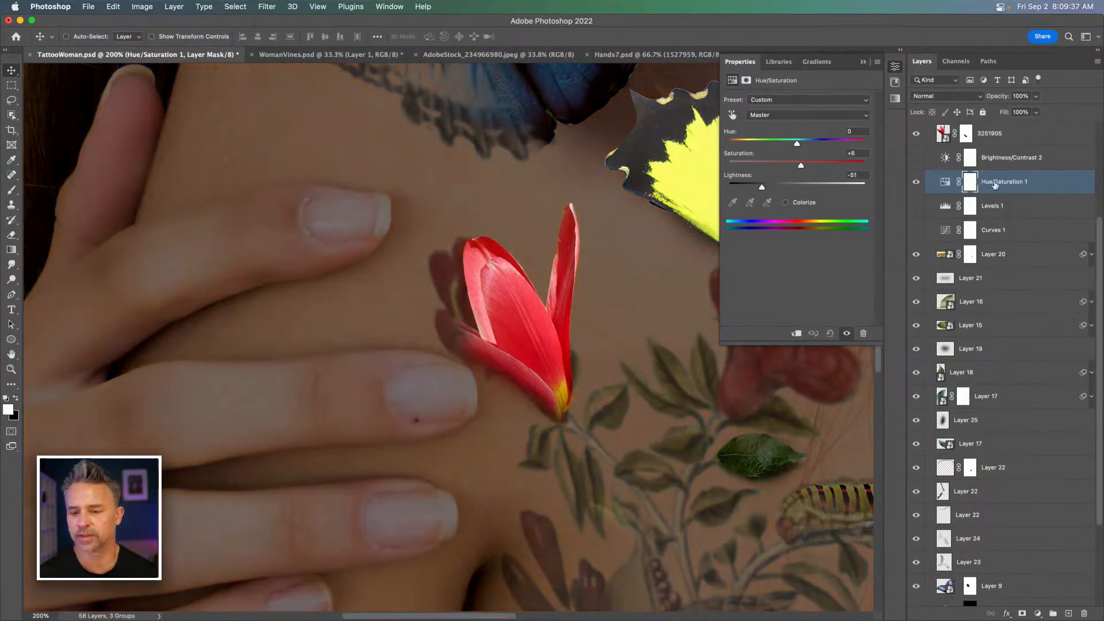
pyautogui.click(996, 182)
pyautogui.click(972, 183)
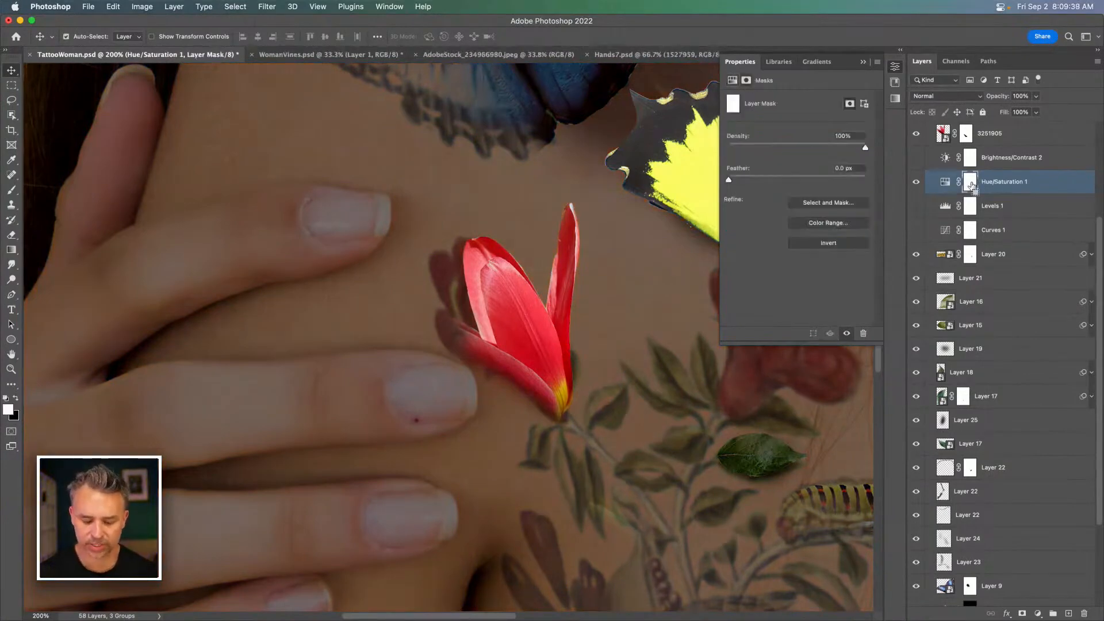
pyautogui.hotkey('ctrl', 'i')
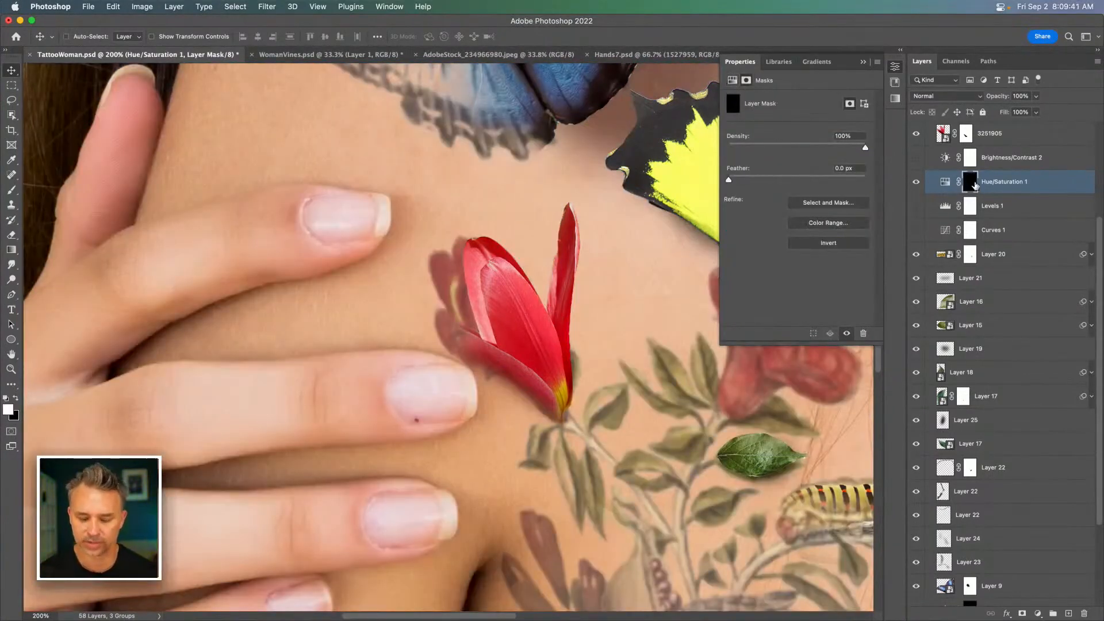
# Step: Paint white with a small soft brush on the Hue/Saturation mask, revealing a narrow shadow along the red flower's right edge
pyautogui.press('b')
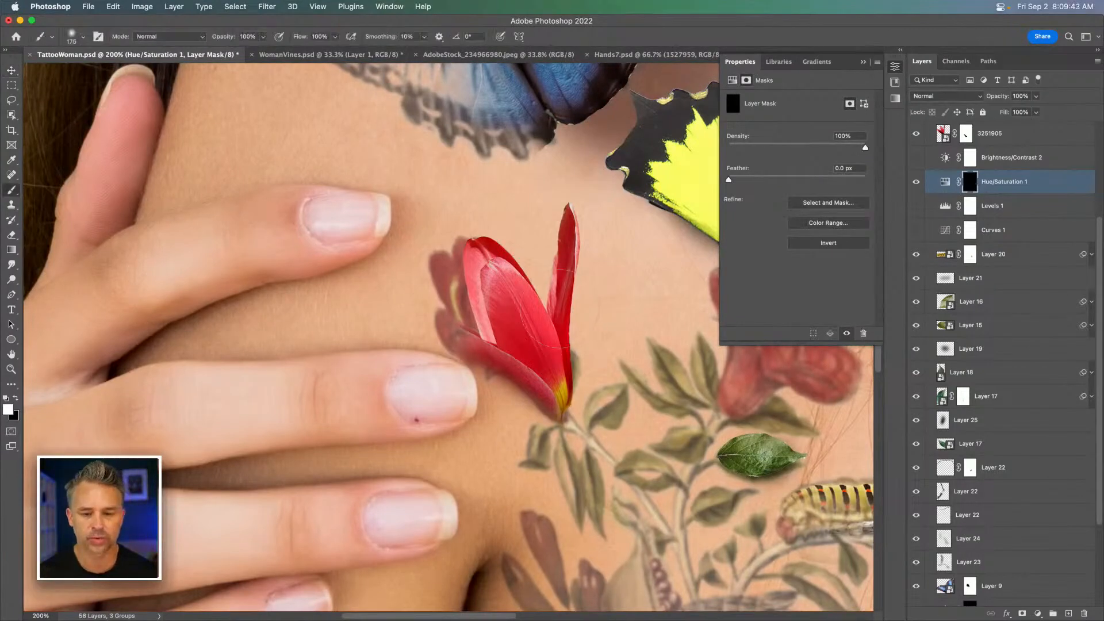
pyautogui.moveTo(567, 327)
pyautogui.mouseDown()
pyautogui.moveTo(576, 371)
pyautogui.moveTo(564, 403)
pyautogui.mouseUp()
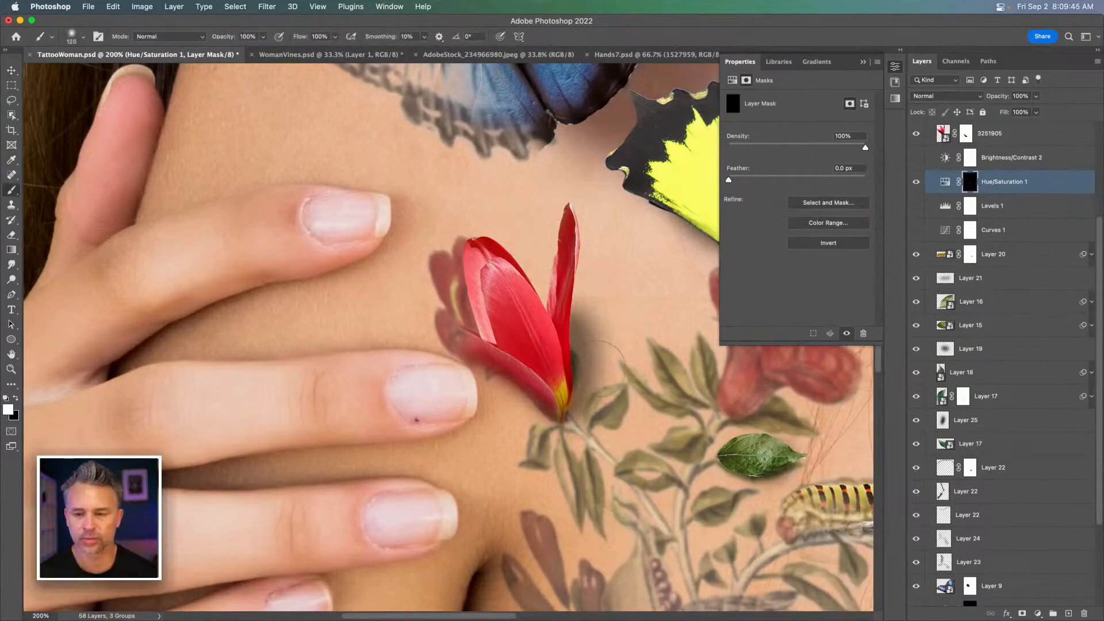
pyautogui.press('super+z')
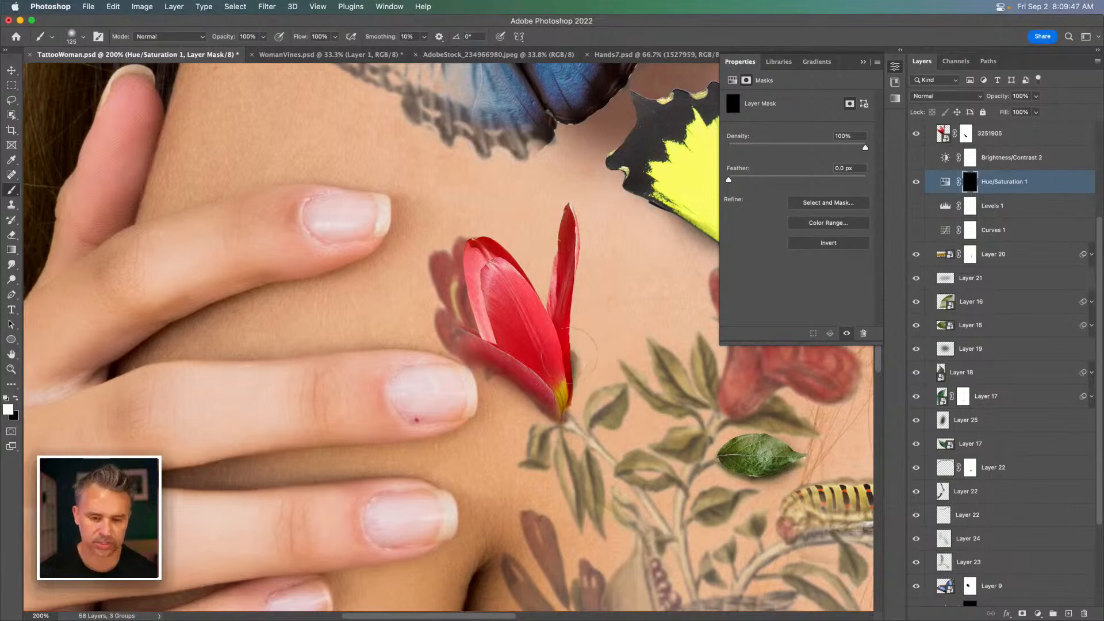
pyautogui.moveTo(541, 406); pyautogui.dragTo(583, 346)
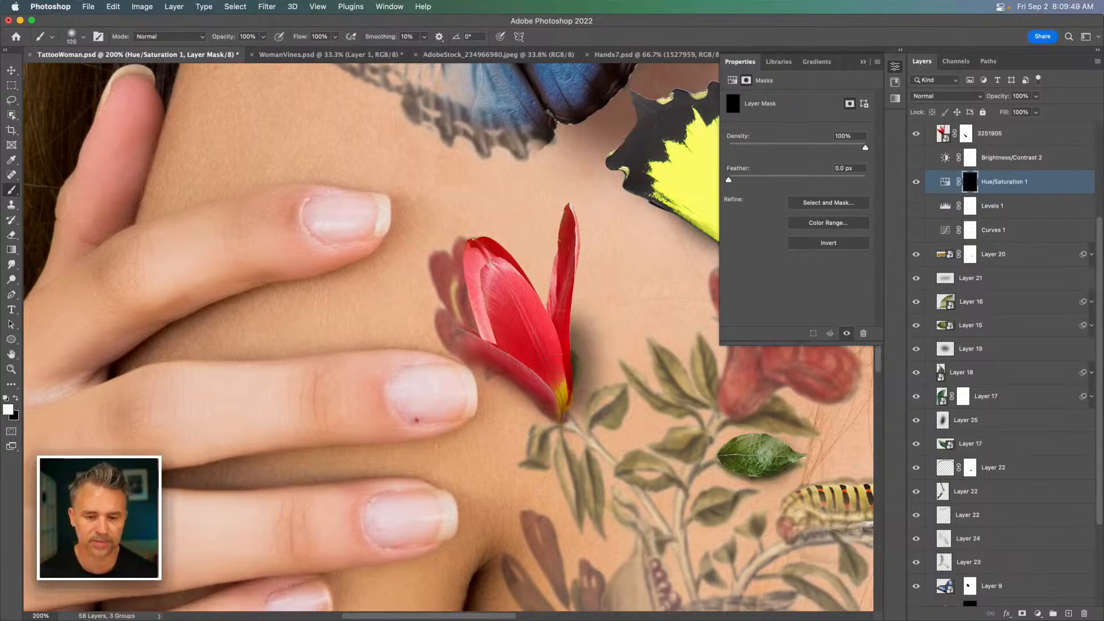
pyautogui.moveTo(581, 305); pyautogui.dragTo(562, 397)
# Step: Enlarge the brush to 200 px and dab white on the mask to widen the soft shadow right of the flower
pyautogui.press(']')
pyautogui.press(']')
pyautogui.press(']')
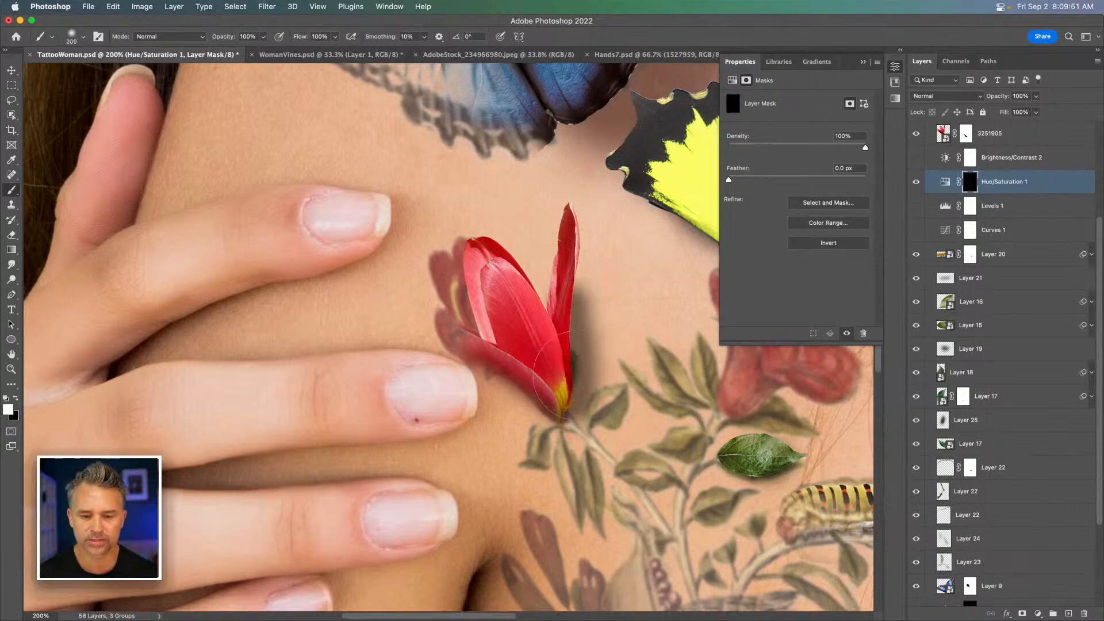
pyautogui.click(578, 376)
pyautogui.click(580, 361)
pyautogui.click(564, 323)
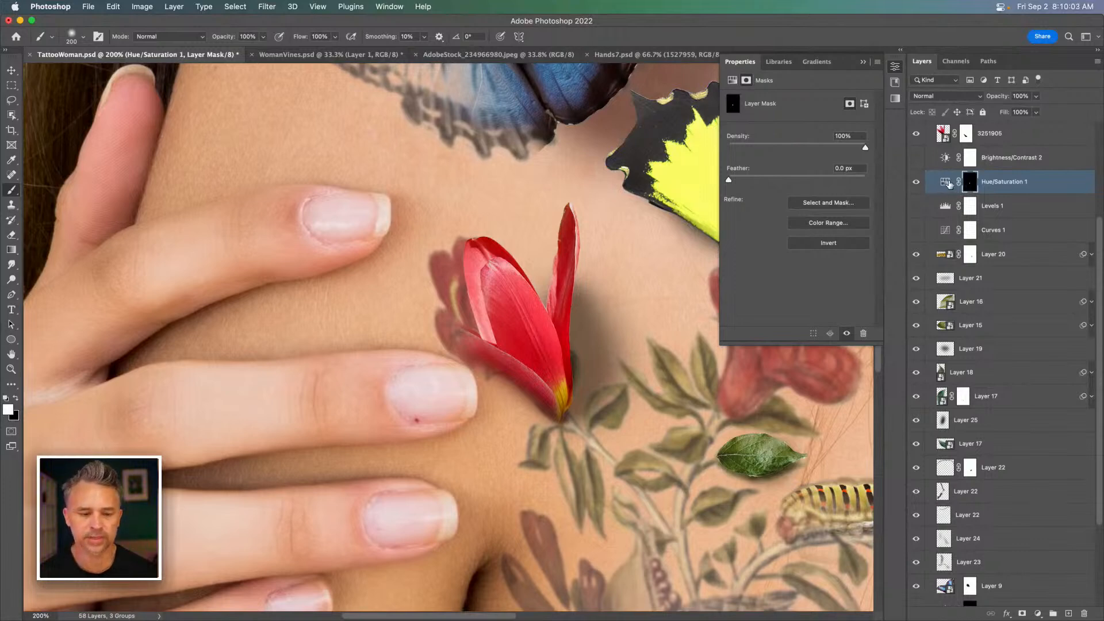
# Step: Warm the flower's shadow by setting the Hue/Saturation adjustment's Saturation to +33
pyautogui.click(946, 183)
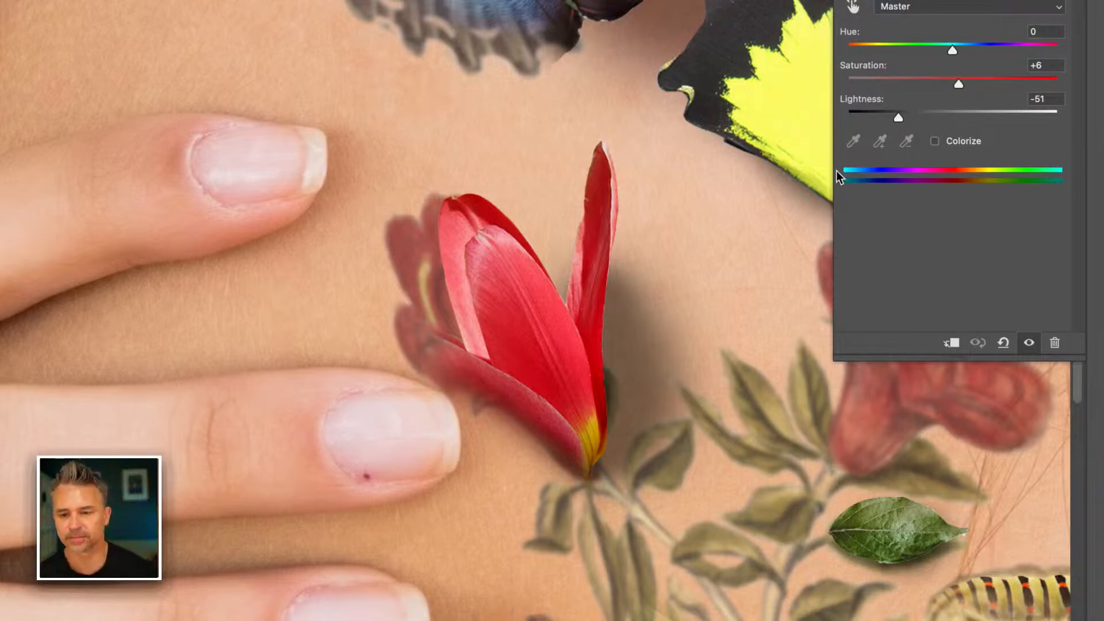
pyautogui.moveTo(941, 82); pyautogui.dragTo(964, 89)
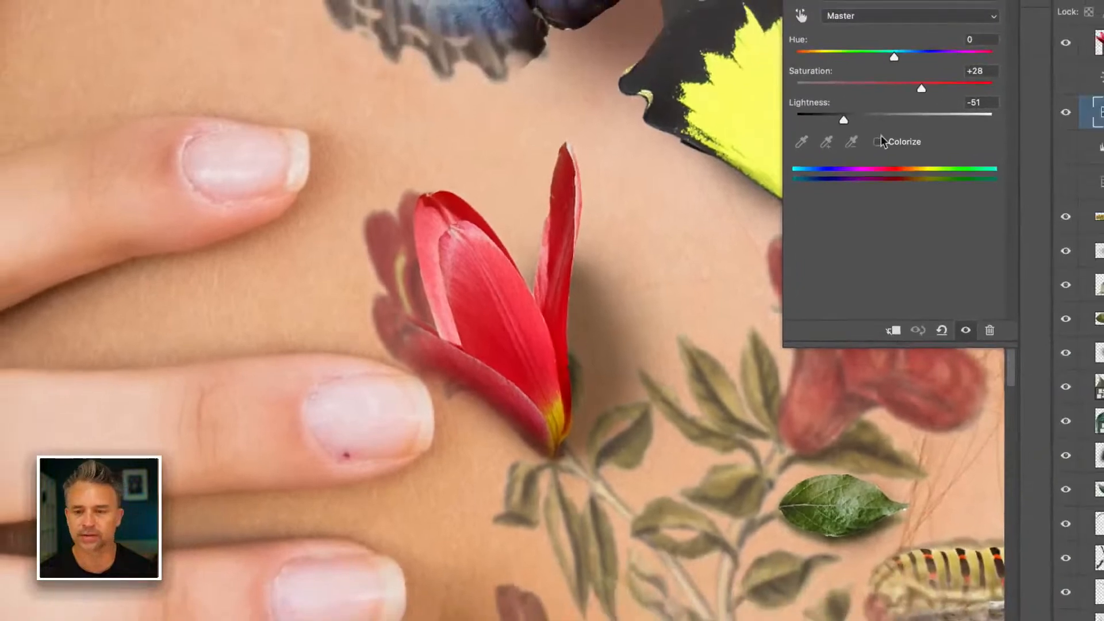
pyautogui.moveTo(926, 88); pyautogui.dragTo(925, 87)
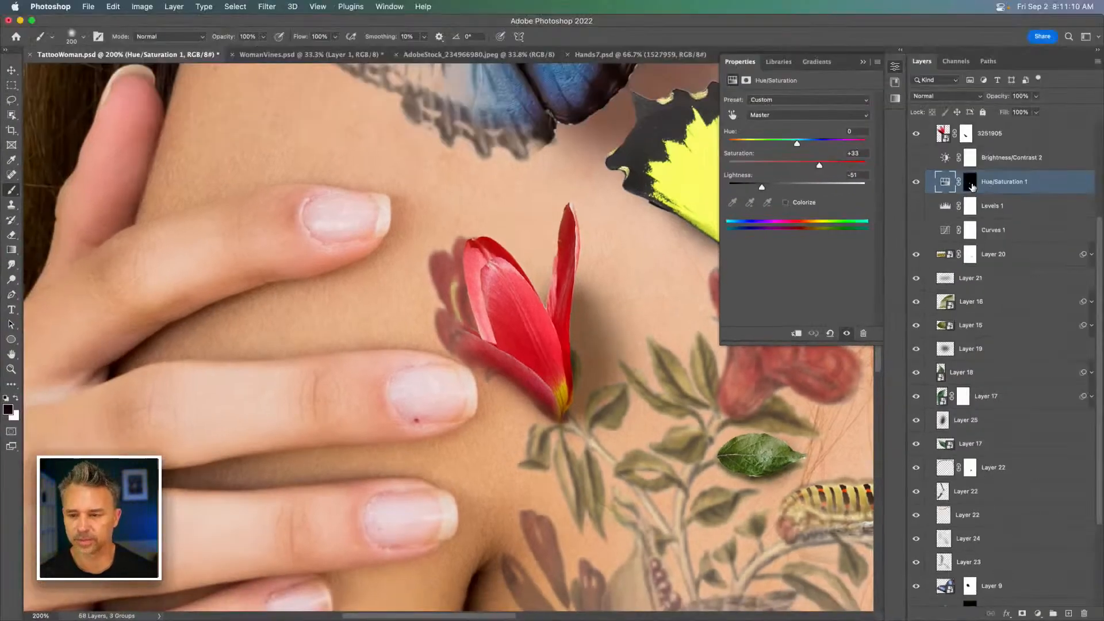
# Step: Lighten the outer part of the flower's shadow by painting black on the Hue/Saturation mask with the brush at 15% flow
pyautogui.click(970, 183)
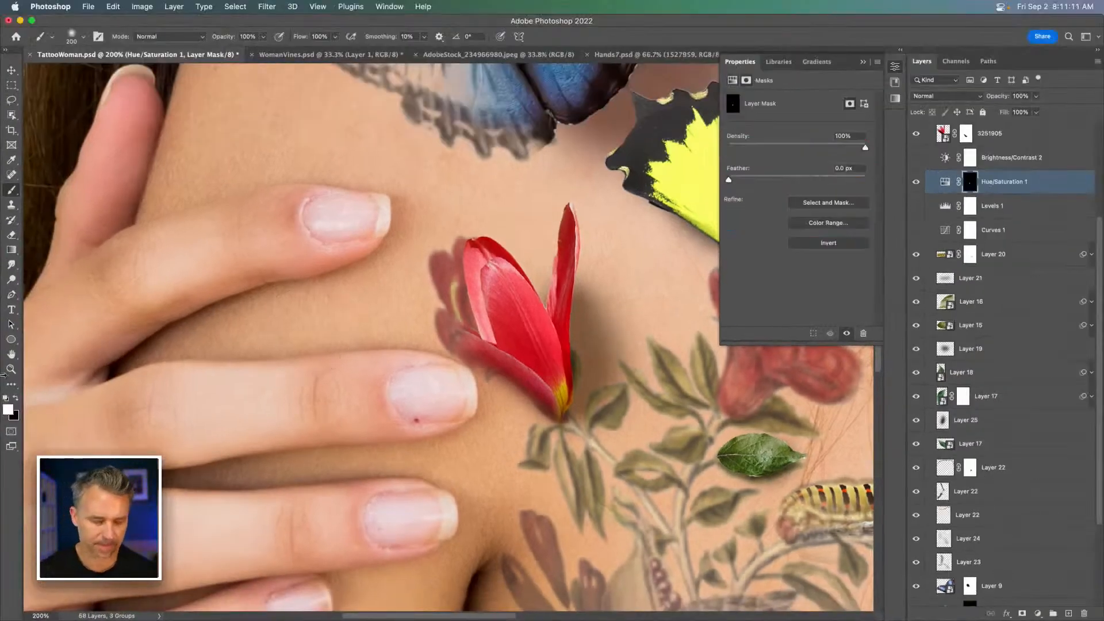
pyautogui.press('x')
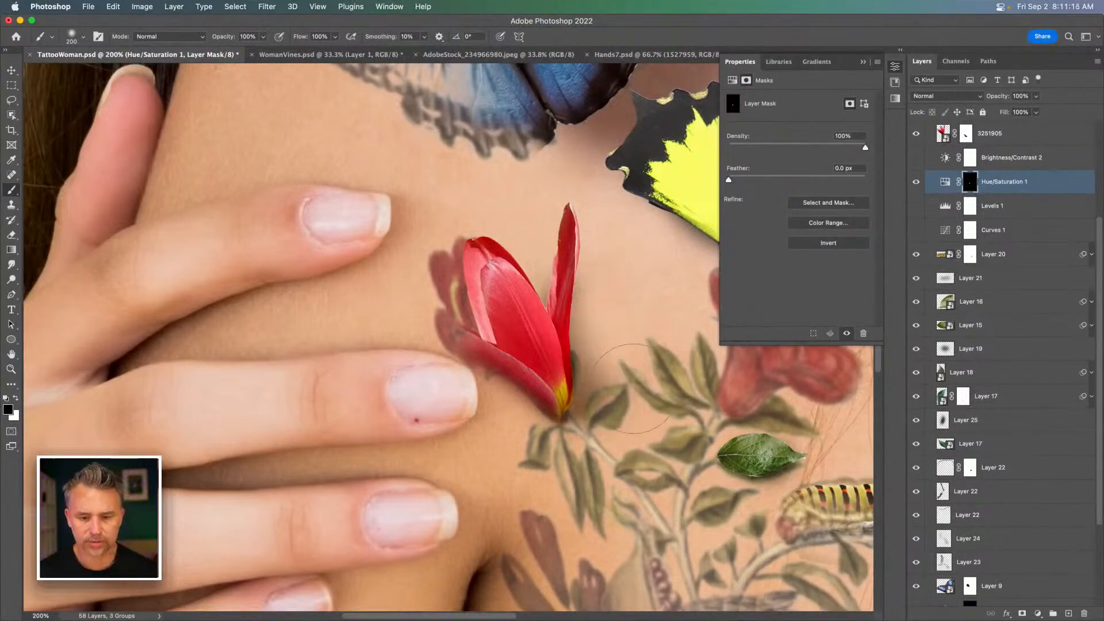
pyautogui.moveTo(300, 42); pyautogui.dragTo(230, 43)
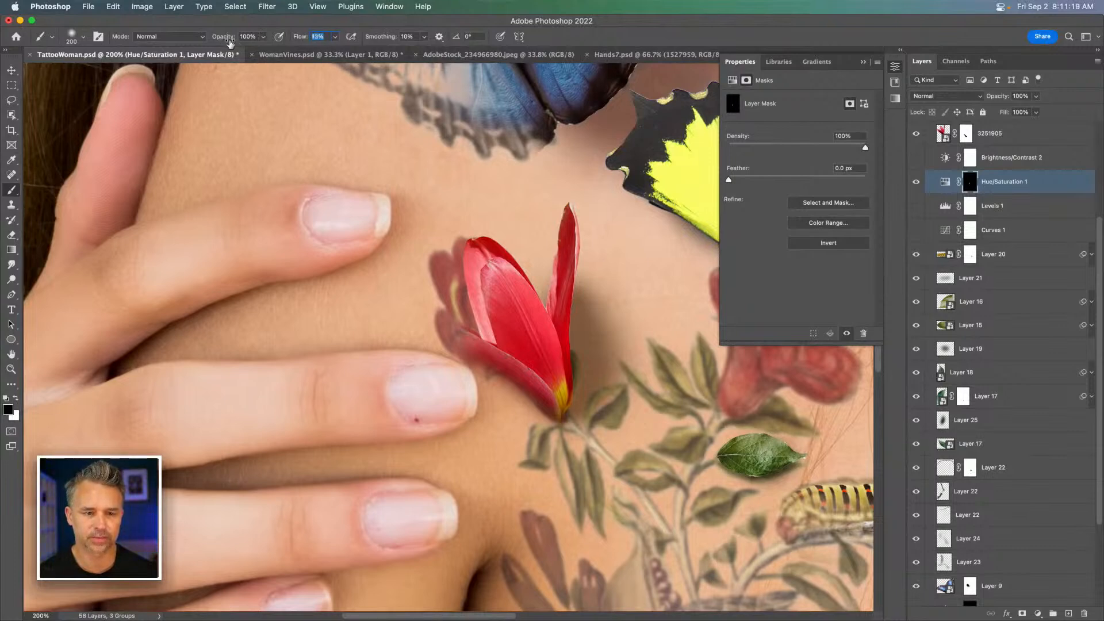
pyautogui.moveTo(604, 288)
pyautogui.mouseDown()
pyautogui.moveTo(643, 399)
pyautogui.moveTo(609, 285)
pyautogui.mouseUp()
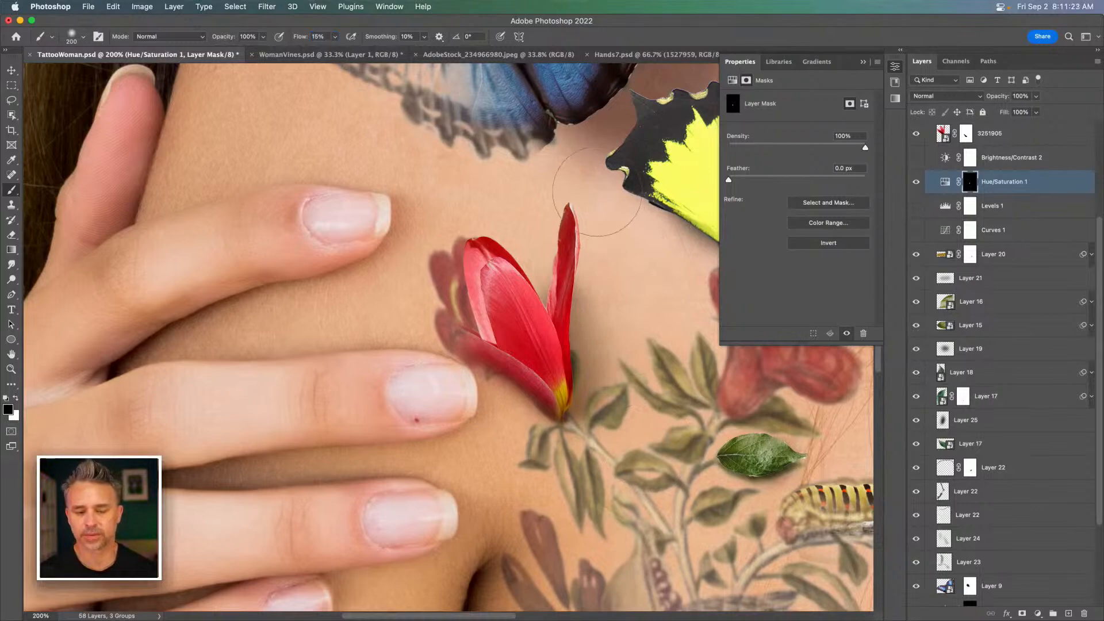
# Step: Compare the blue butterfly's shadow with and without the Brightness/Contrast 1 adjustment layer
pyautogui.moveTo(538, 212)
pyautogui.mouseDown()
pyautogui.moveTo(429, 428)
pyautogui.moveTo(451, 308)
pyautogui.moveTo(498, 313)
pyautogui.moveTo(500, 253)
pyautogui.moveTo(467, 323)
pyautogui.mouseUp()
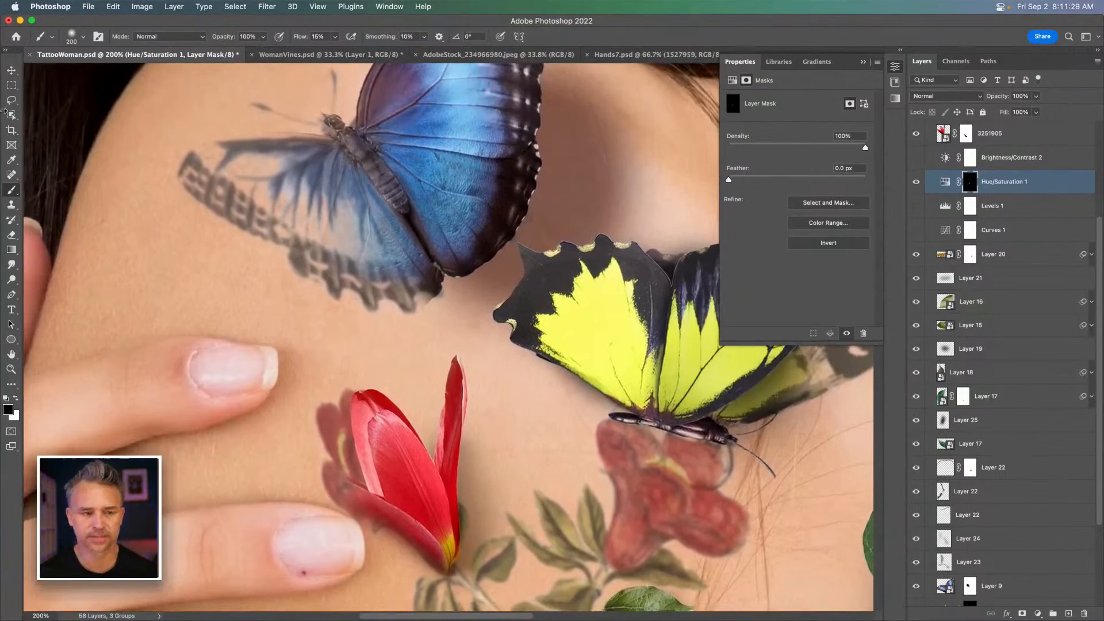
pyautogui.click(11, 70)
pyautogui.click(1003, 604)
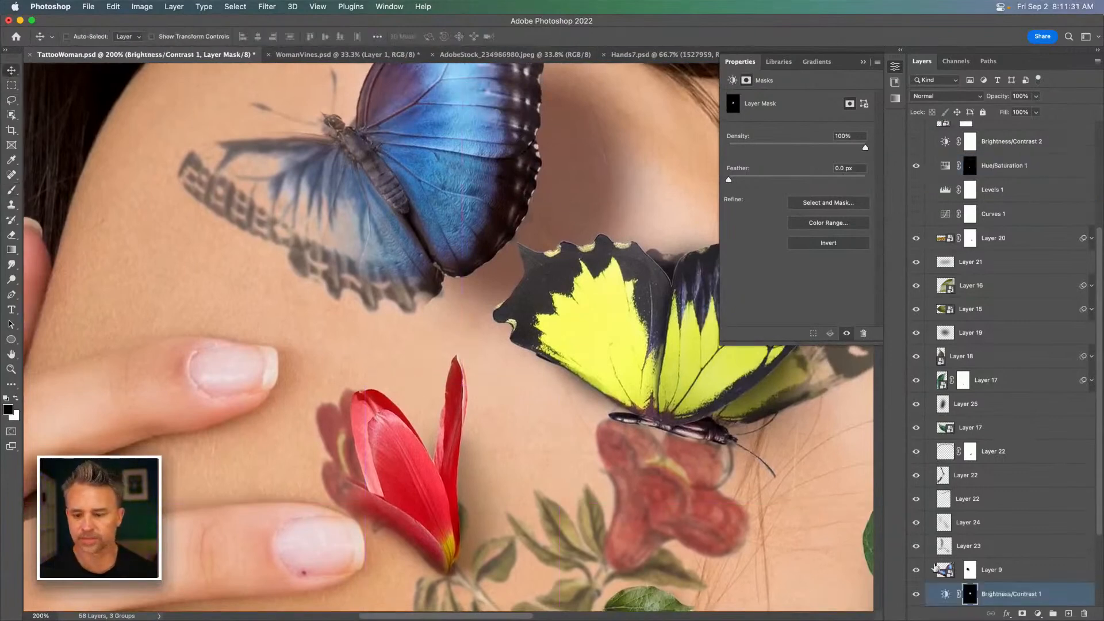
pyautogui.scroll(-3, 1001, 592)
pyautogui.click(916, 501)
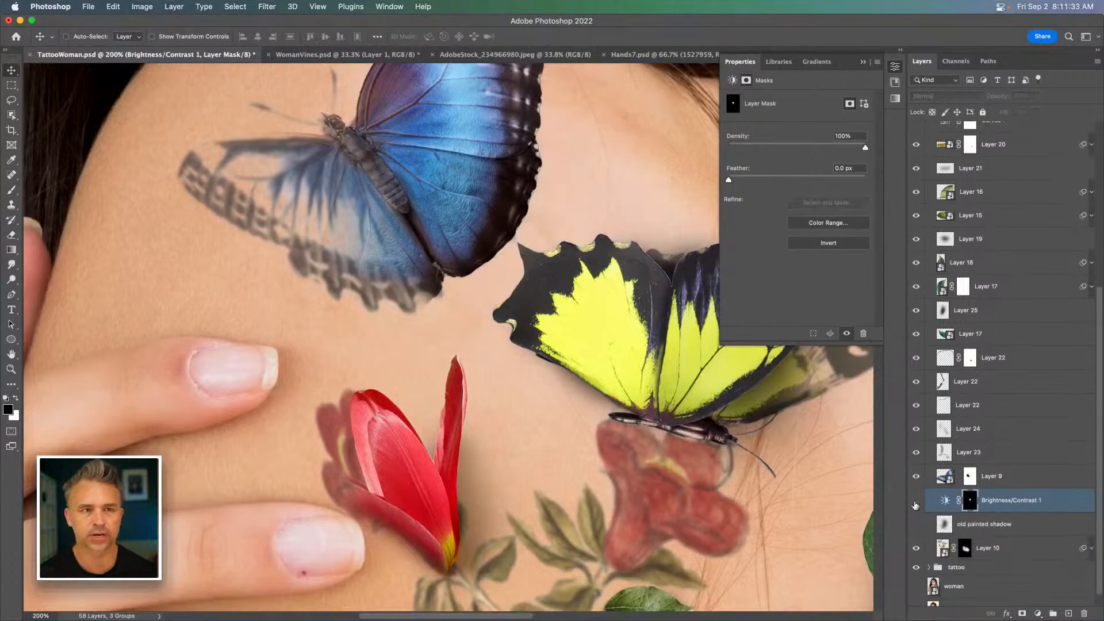
pyautogui.click(917, 501)
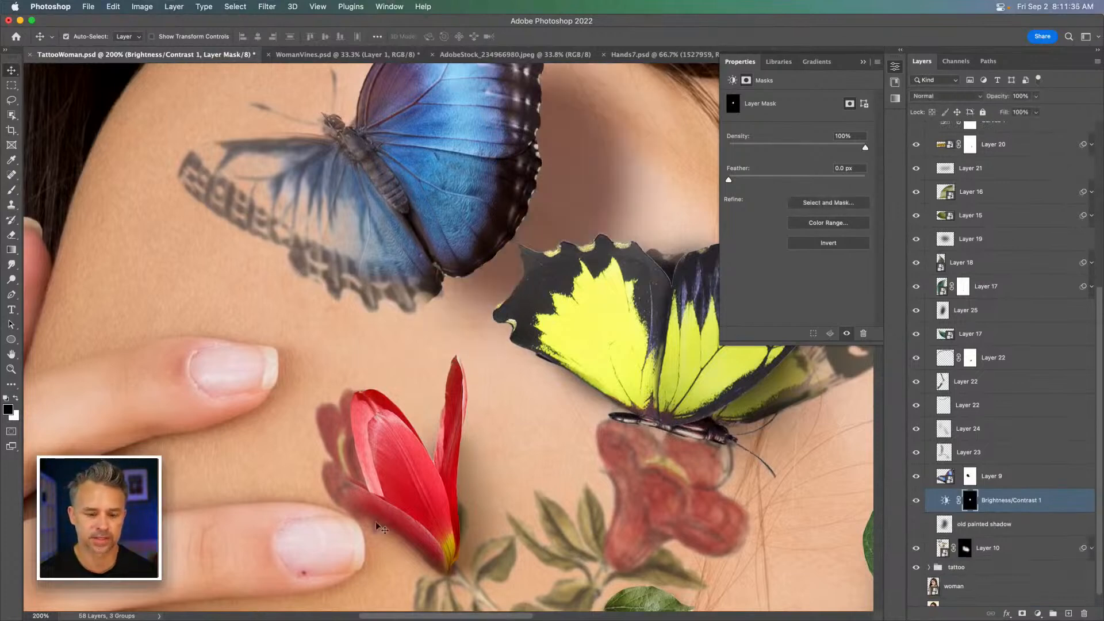
# Step: Select the red flower's Hue/Saturation 1 shadow layer and toggle its visibility to compare before and after
pyautogui.keyDown('super'); pyautogui.click(480, 521); pyautogui.keyUp('super')
pyautogui.click(917, 134)
pyautogui.click(918, 134)
pyautogui.click(917, 134)
pyautogui.click(917, 134)
pyautogui.click(917, 135)
pyautogui.click(917, 135)
pyautogui.click(918, 134)
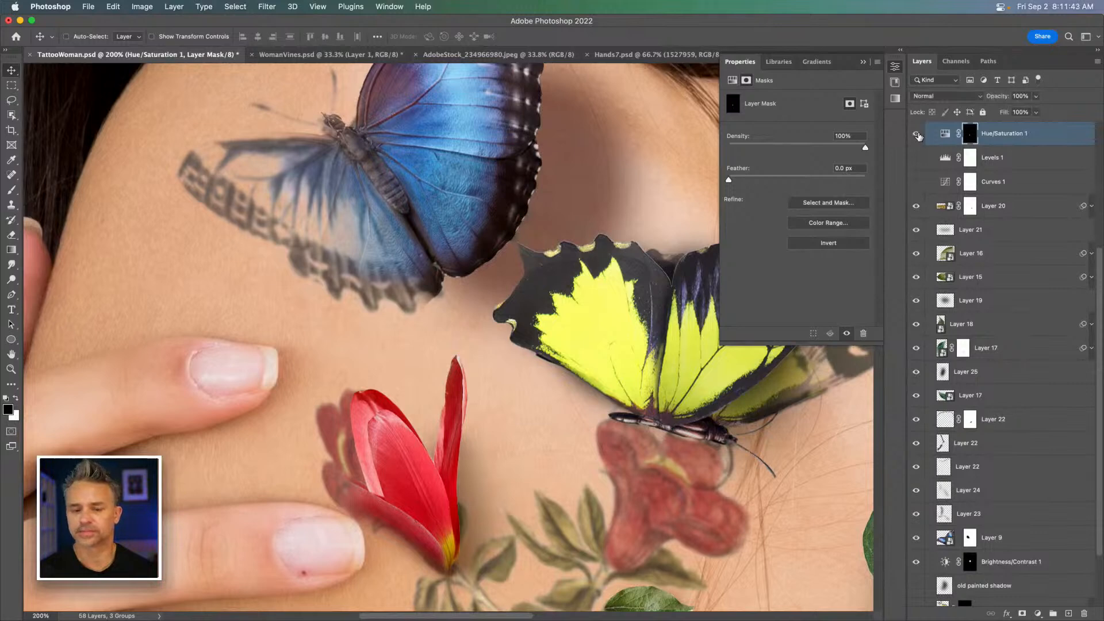
# Step: Select Layer 24, the painted shadow around the branch and leaves, and toggle its visibility to examine it
pyautogui.moveTo(517, 374); pyautogui.dragTo(259, 301)
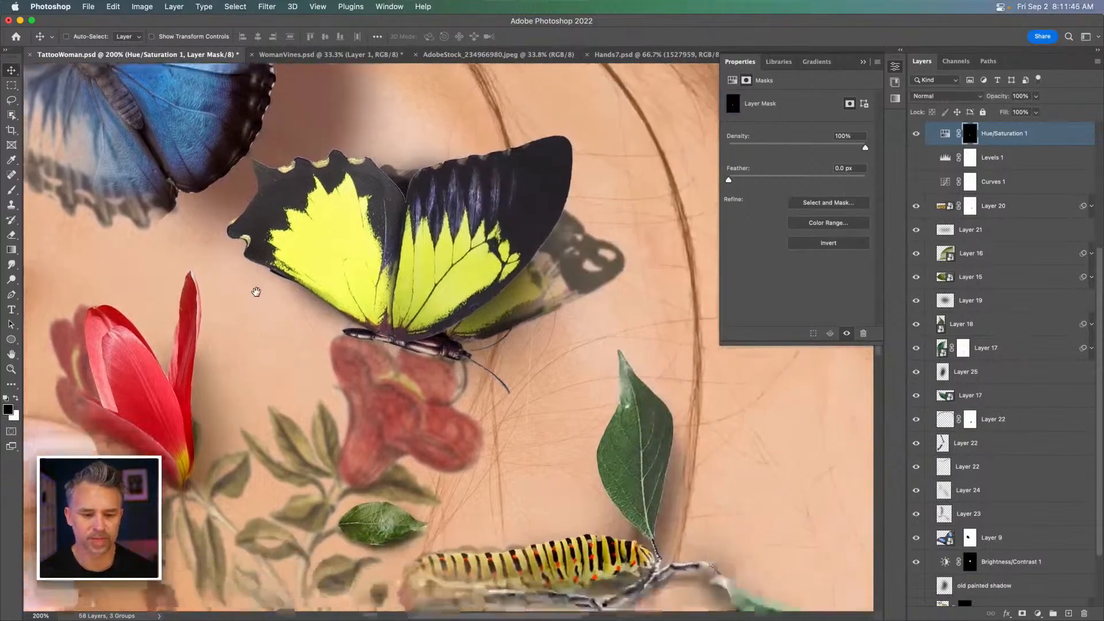
pyautogui.moveTo(354, 368); pyautogui.dragTo(300, 255)
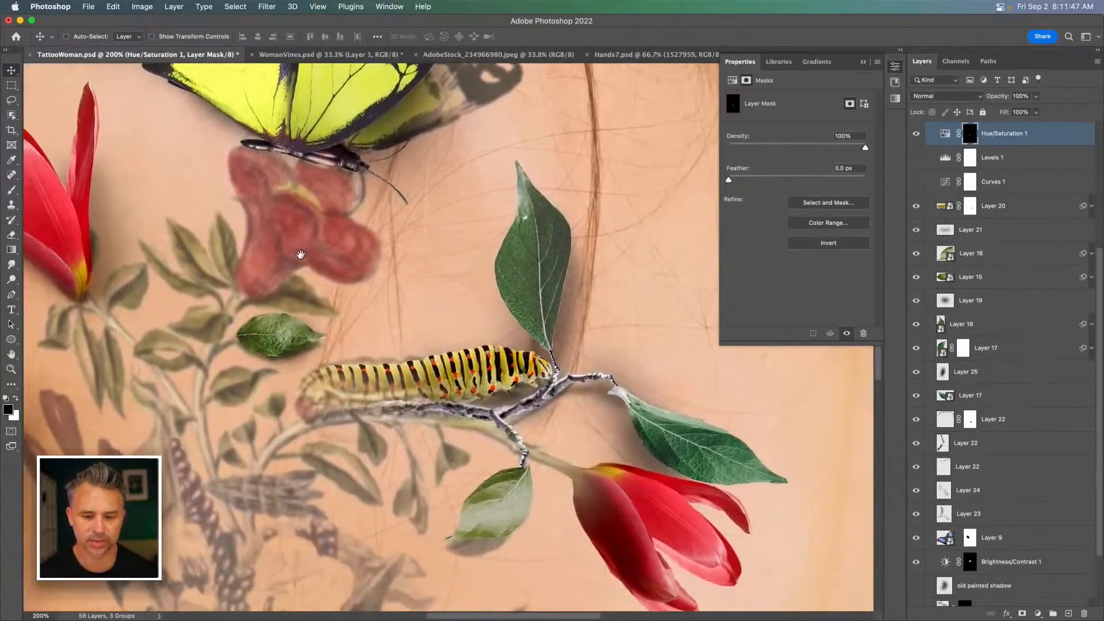
pyautogui.keyDown('super'); pyautogui.click(585, 389); pyautogui.keyUp('super')
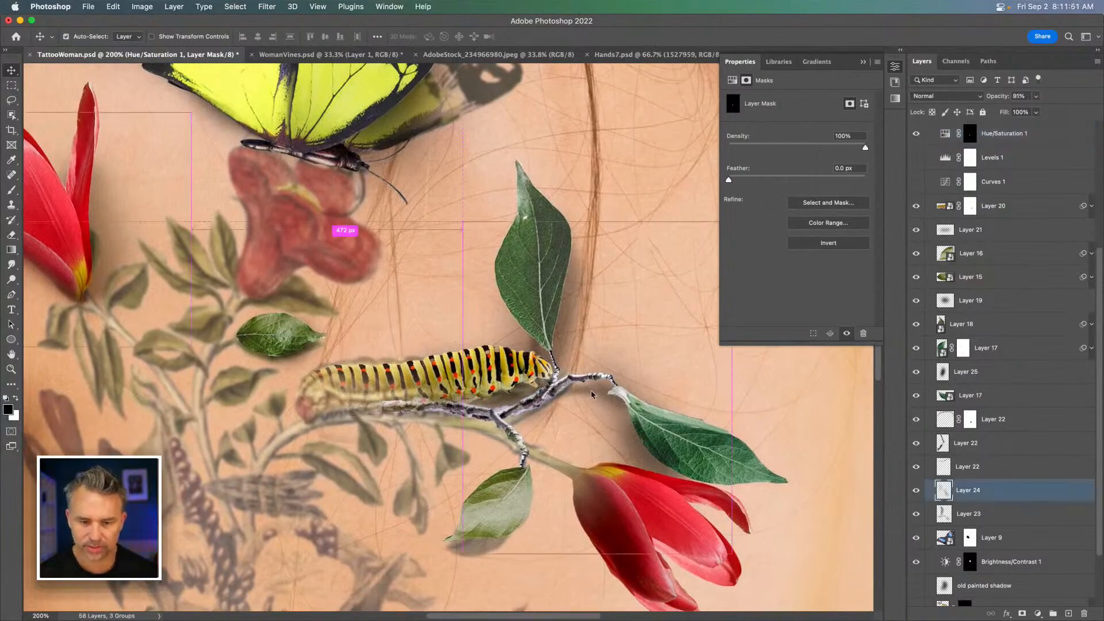
pyautogui.click(917, 490)
pyautogui.click(917, 490)
pyautogui.click(917, 490)
pyautogui.click(917, 491)
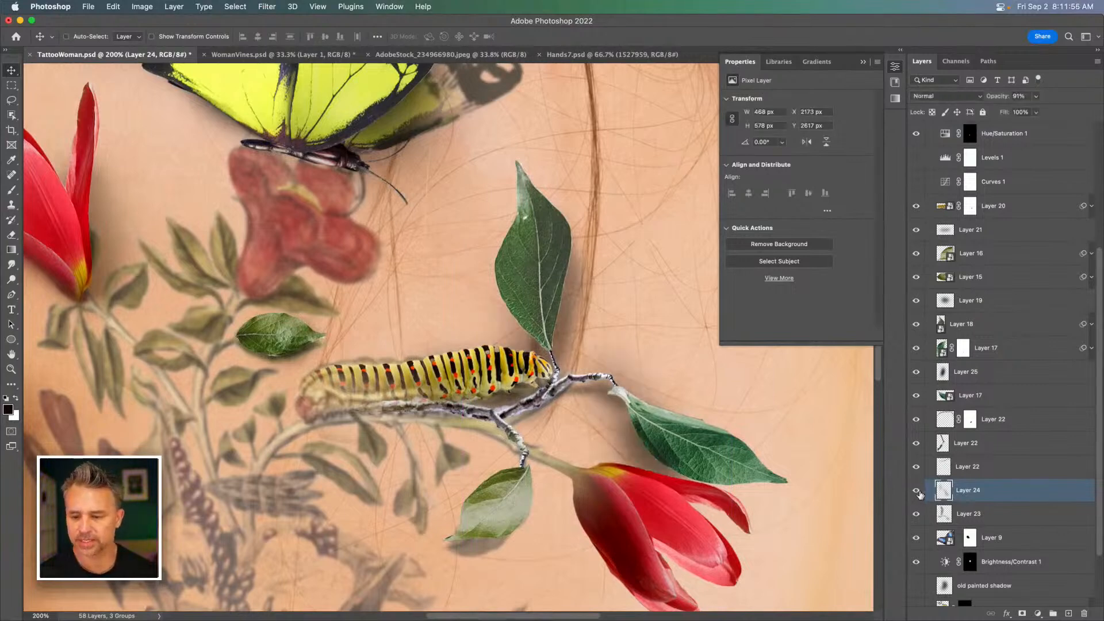
# Step: Hide the branch and shadow layers from Layer 22 down to Layer 23, and show them again individually to identify the shadows
pyautogui.click(1000, 446)
pyautogui.moveTo(917, 443); pyautogui.dragTo(919, 518)
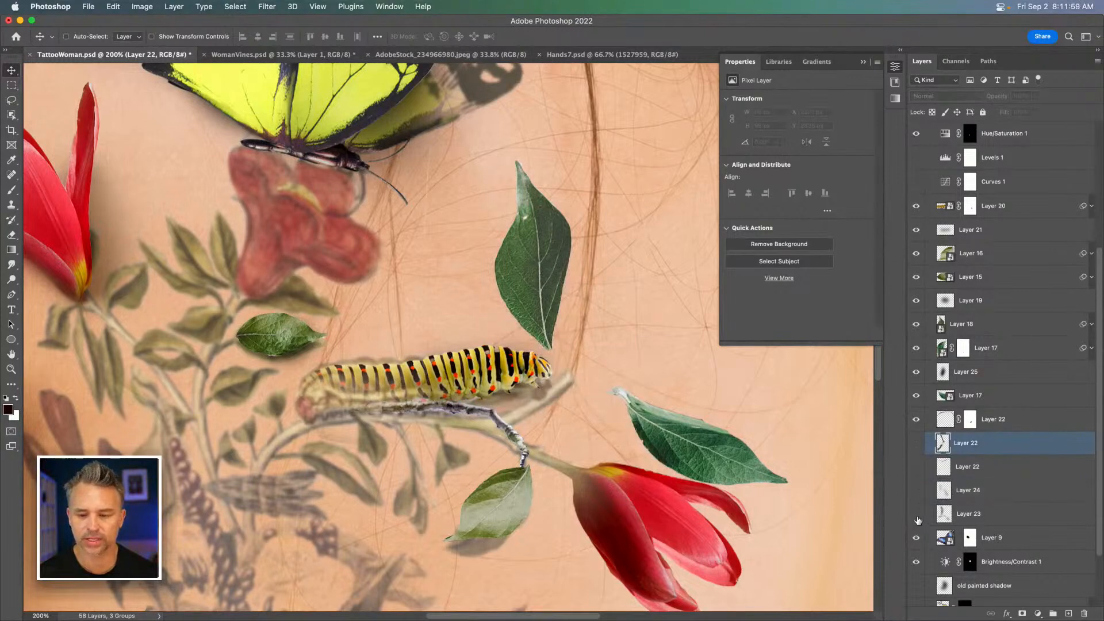
pyautogui.click(917, 443)
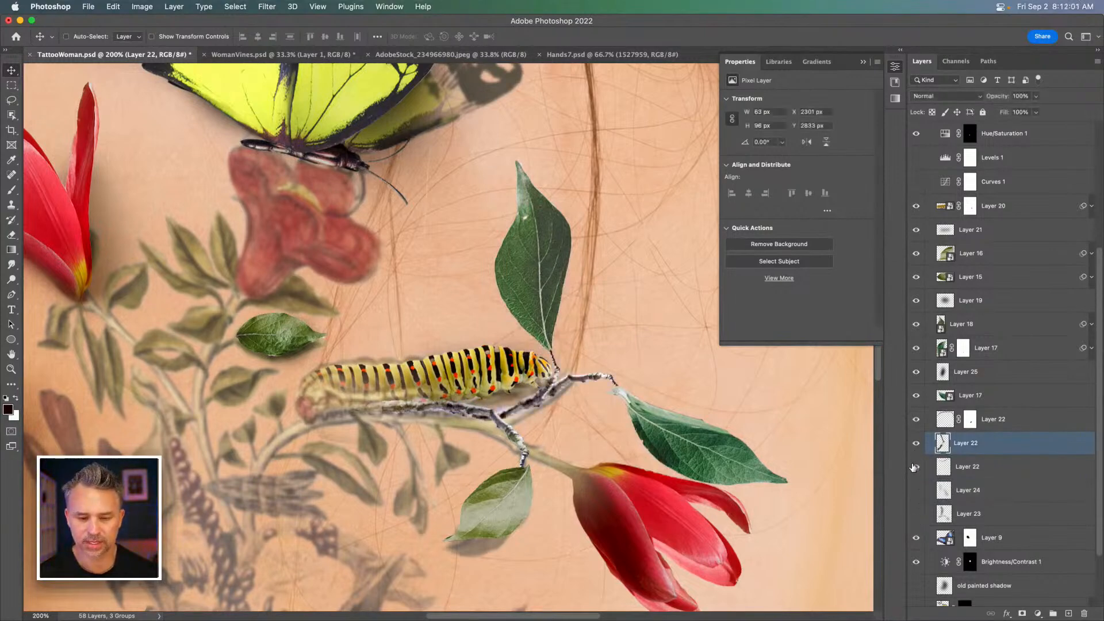
pyautogui.click(915, 468)
pyautogui.click(972, 493)
pyautogui.click(918, 492)
pyautogui.click(917, 490)
pyautogui.click(916, 513)
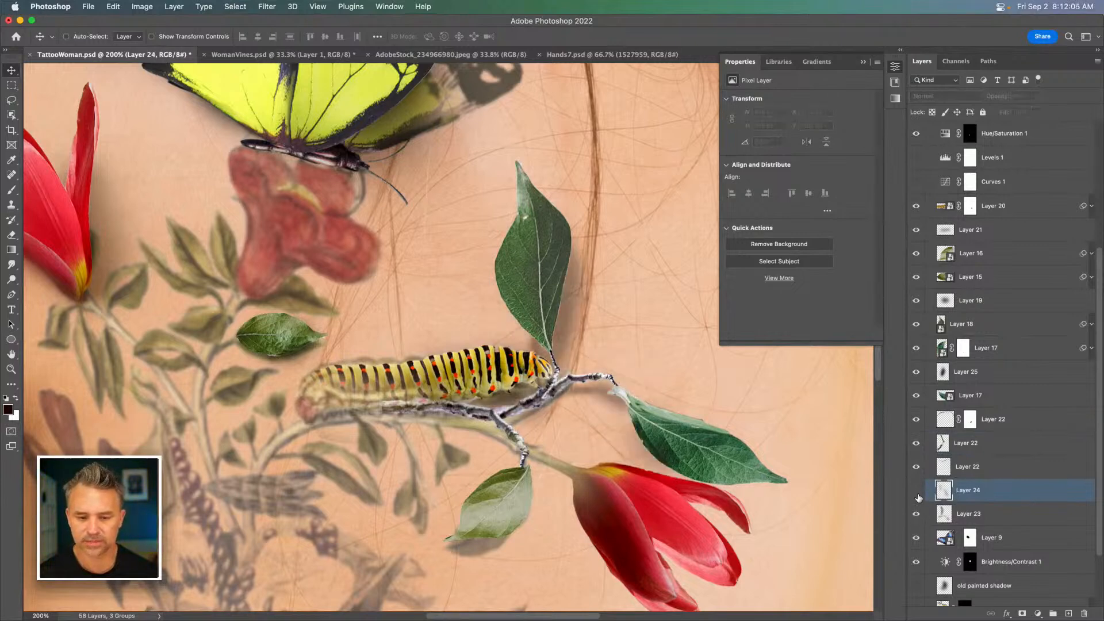
pyautogui.click(918, 492)
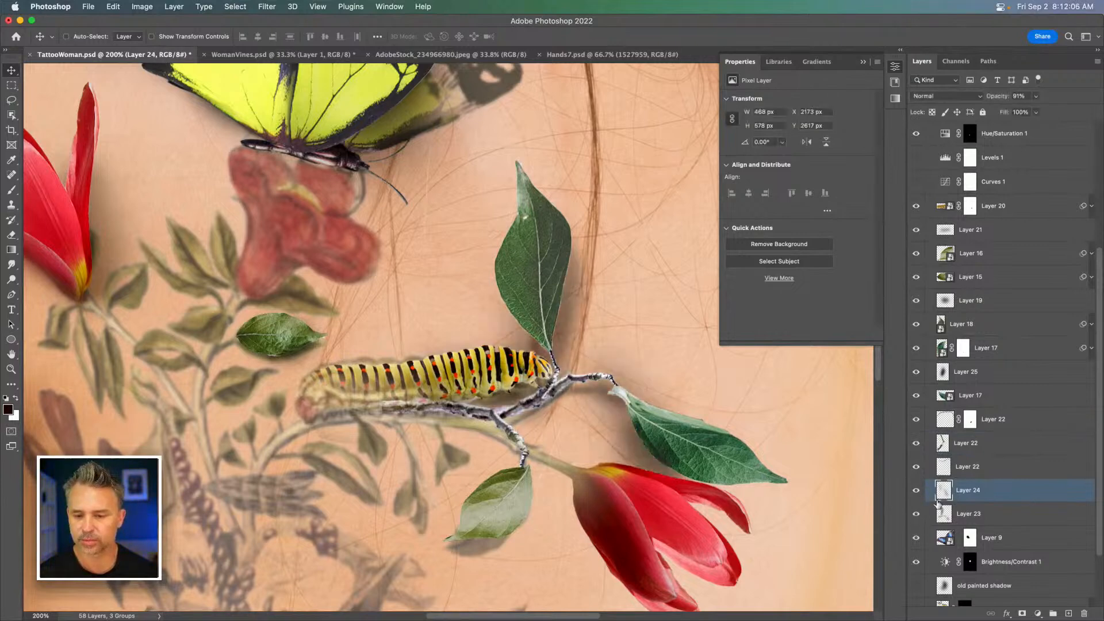
# Step: Merge the two painted branch shadow layers, Layer 23 and Layer 24, into one layer
pyautogui.click(978, 517)
pyautogui.keyDown('shift'); pyautogui.click(972, 492); pyautogui.keyUp('shift')
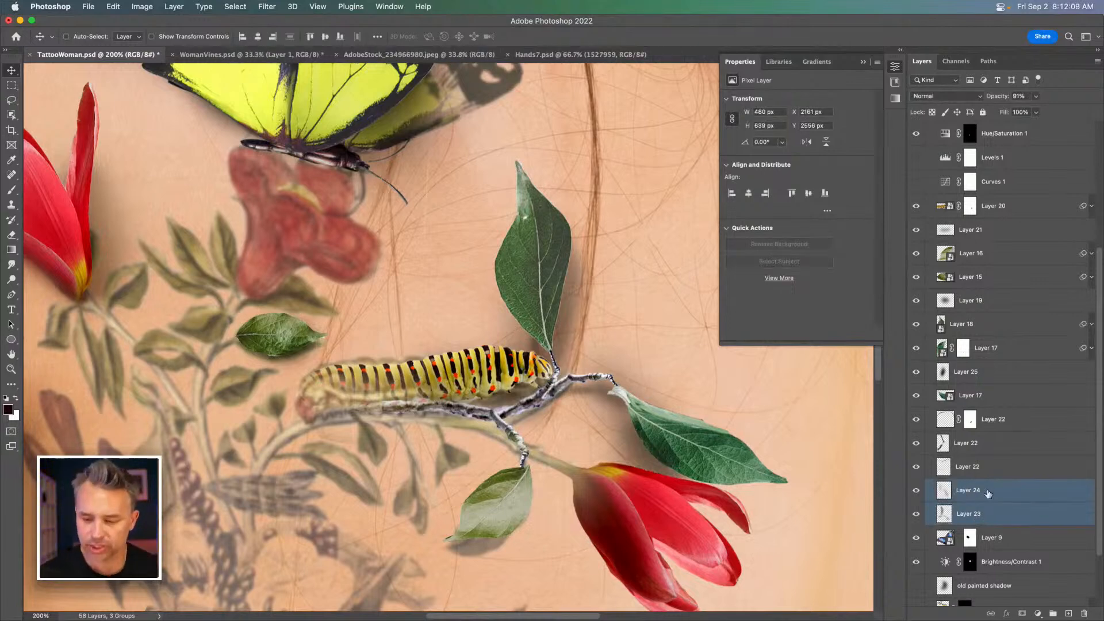
pyautogui.rightClick(984, 490)
pyautogui.click(880, 439)
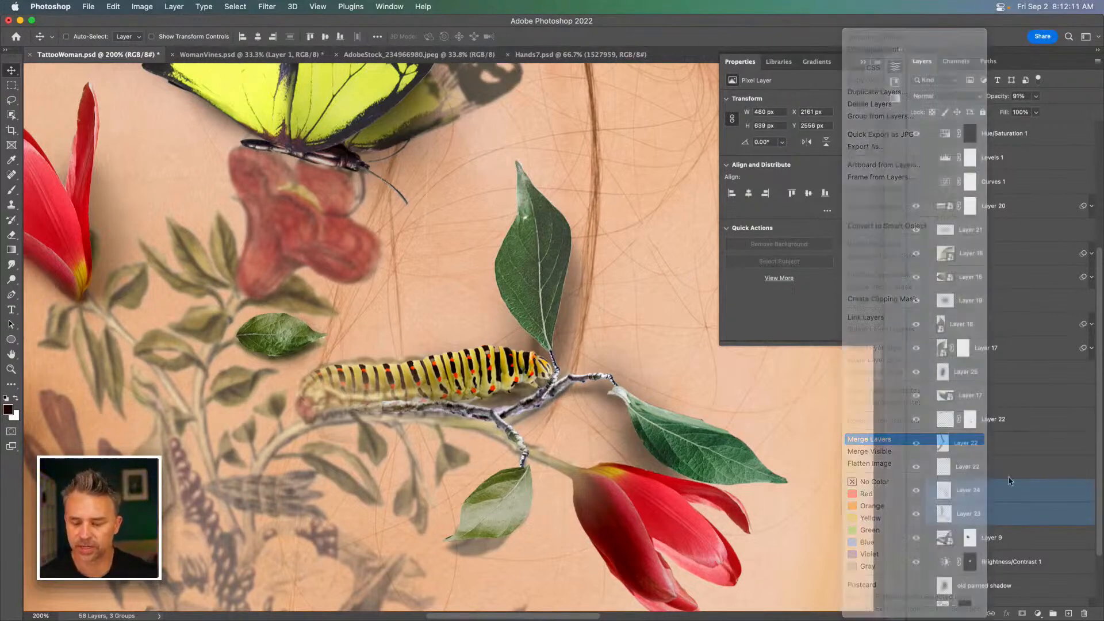
# Step: Add a Hue/Saturation adjustment layer above the merged branch shadow with Saturation +5 and Lightness -45
pyautogui.click(1038, 613)
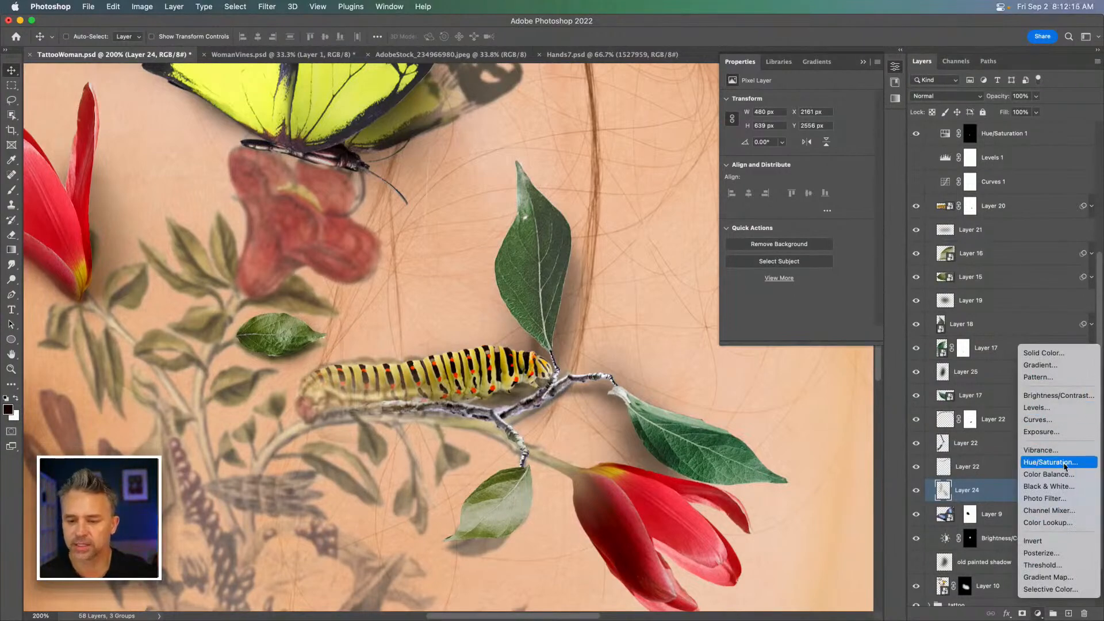
pyautogui.click(976, 441)
pyautogui.scroll(-3, 1008, 499)
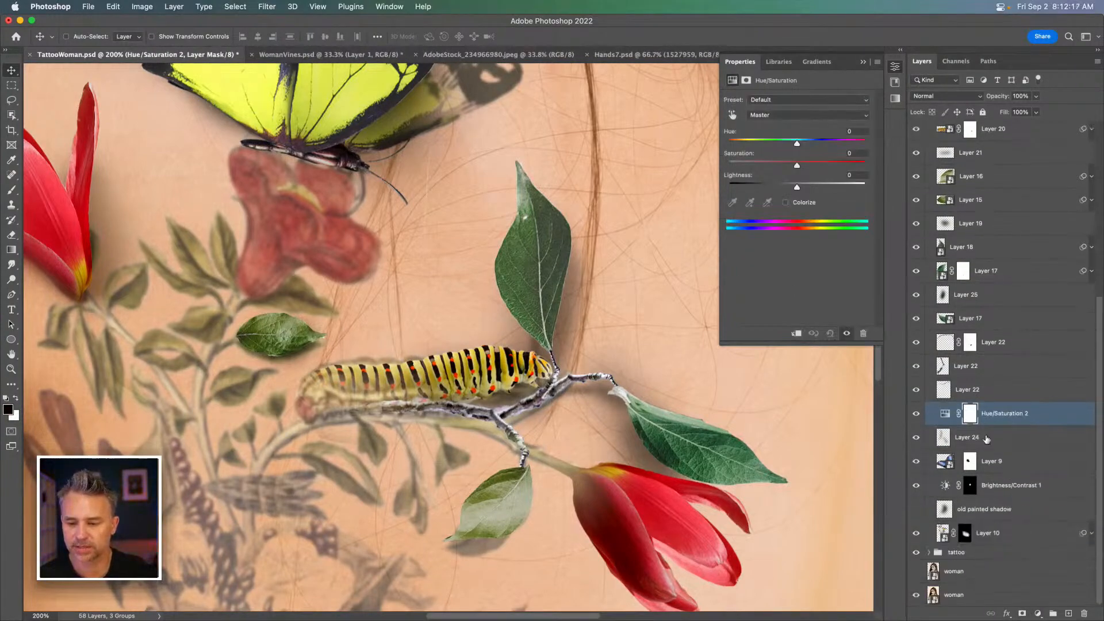
pyautogui.click(967, 437)
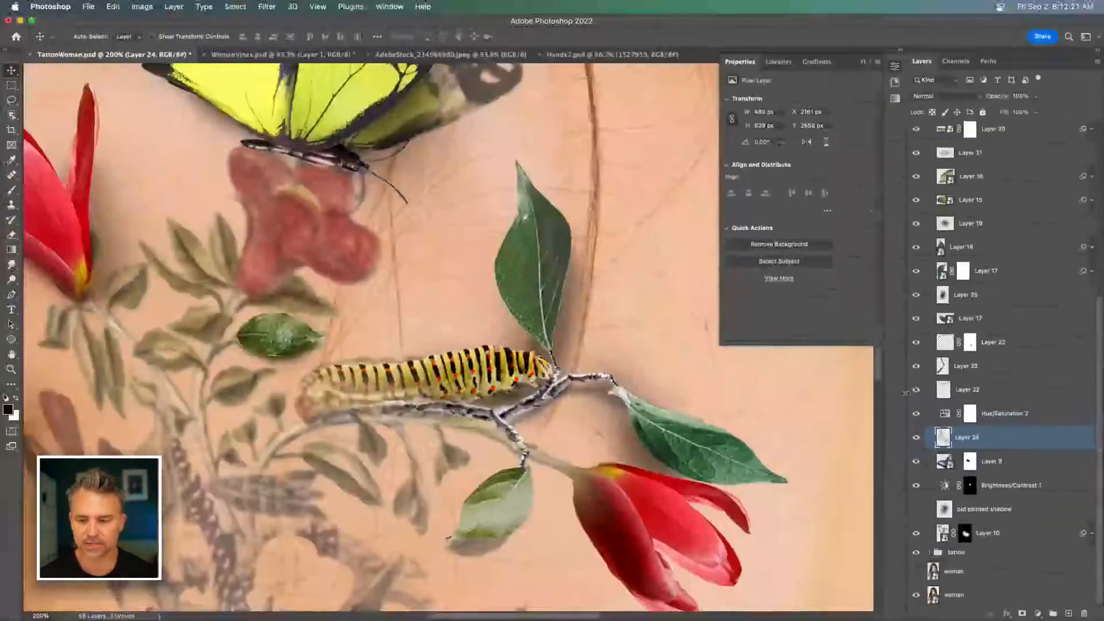
pyautogui.click(827, 394)
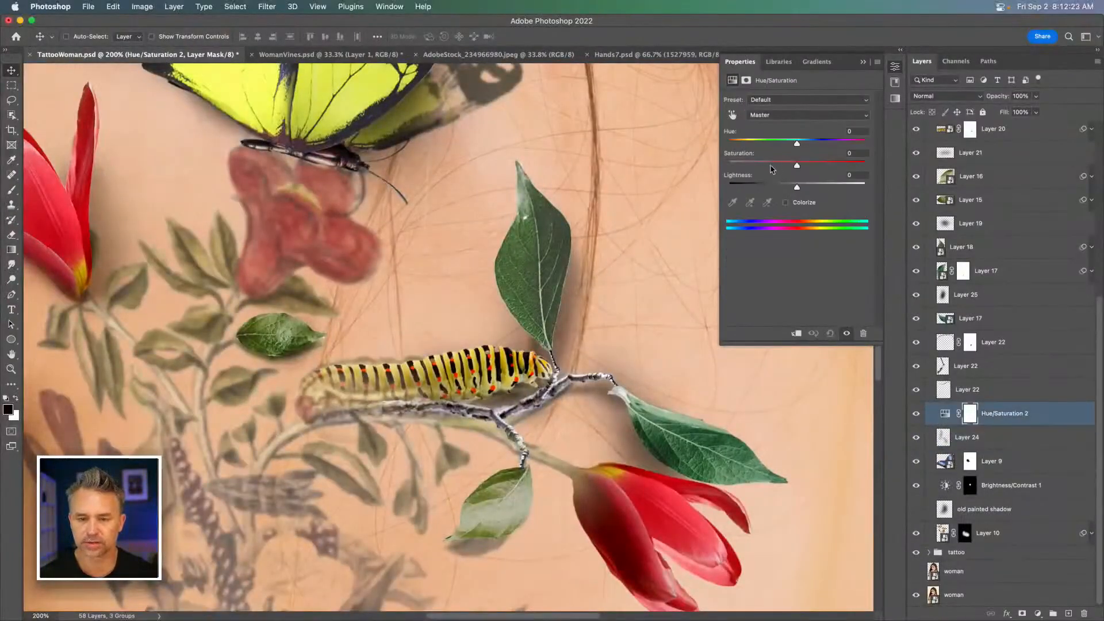
pyautogui.moveTo(769, 186); pyautogui.dragTo(801, 167)
# Step: Invert the new Hue/Saturation mask to black and load the merged shadow layer's pixels as a selection
pyautogui.click(974, 414)
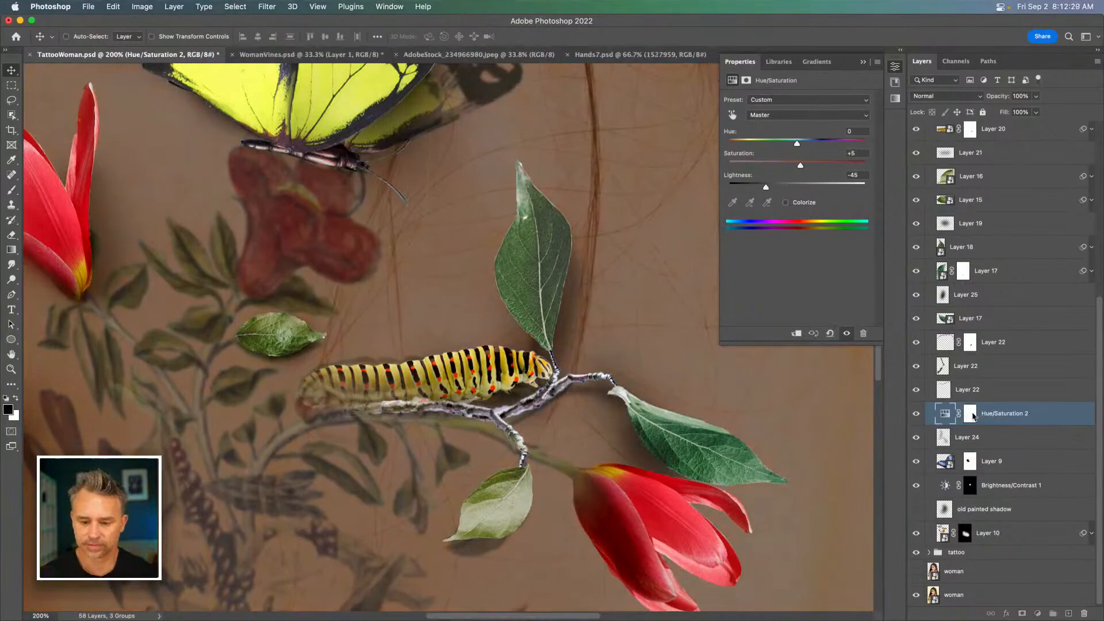
pyautogui.press('super+i')
pyautogui.click(984, 437)
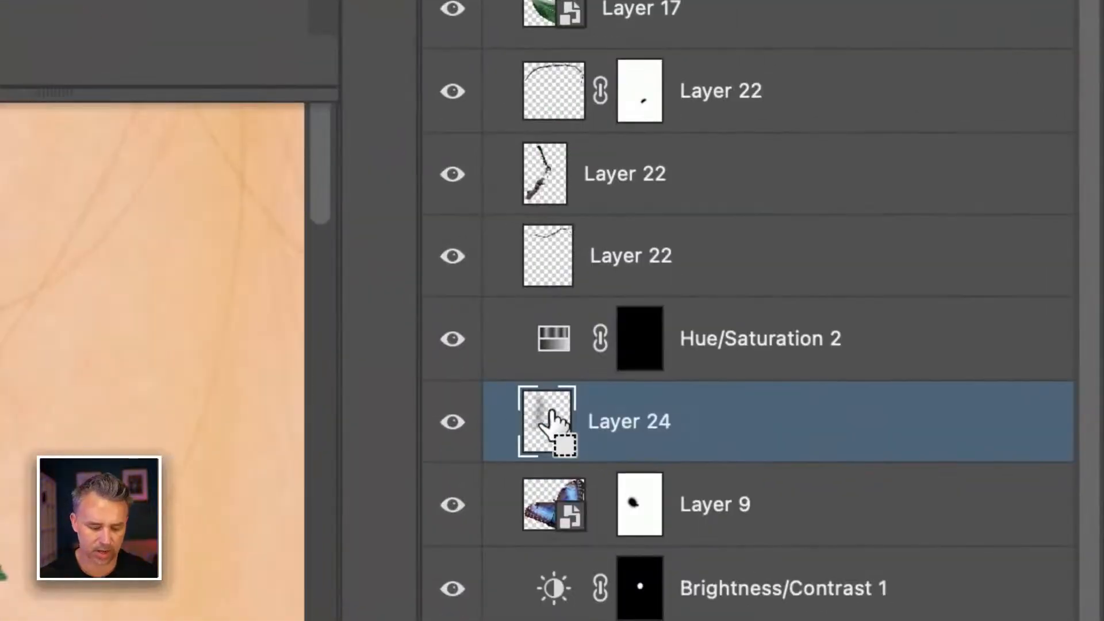
pyautogui.press('super+minus')
pyautogui.keyDown('super'); pyautogui.click(546, 423); pyautogui.keyUp('super')
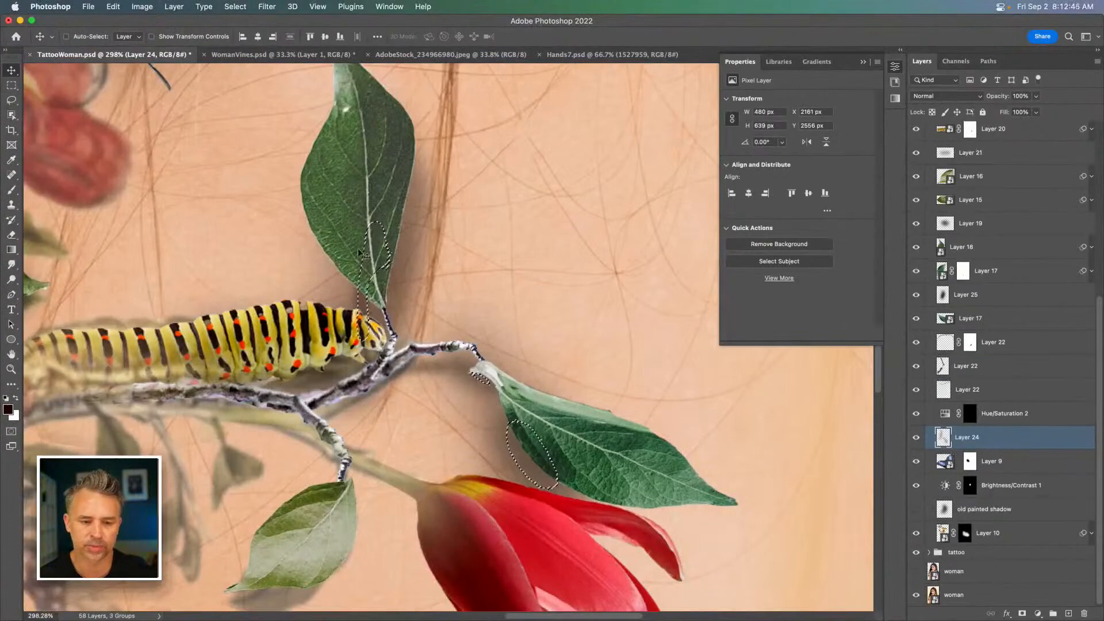
# Step: Toggle Layer 24's visibility to compare the painted branch shadow with its selection outline
pyautogui.click(916, 438)
pyautogui.click(917, 440)
pyautogui.click(917, 440)
pyautogui.click(917, 441)
pyautogui.click(917, 441)
pyautogui.click(916, 440)
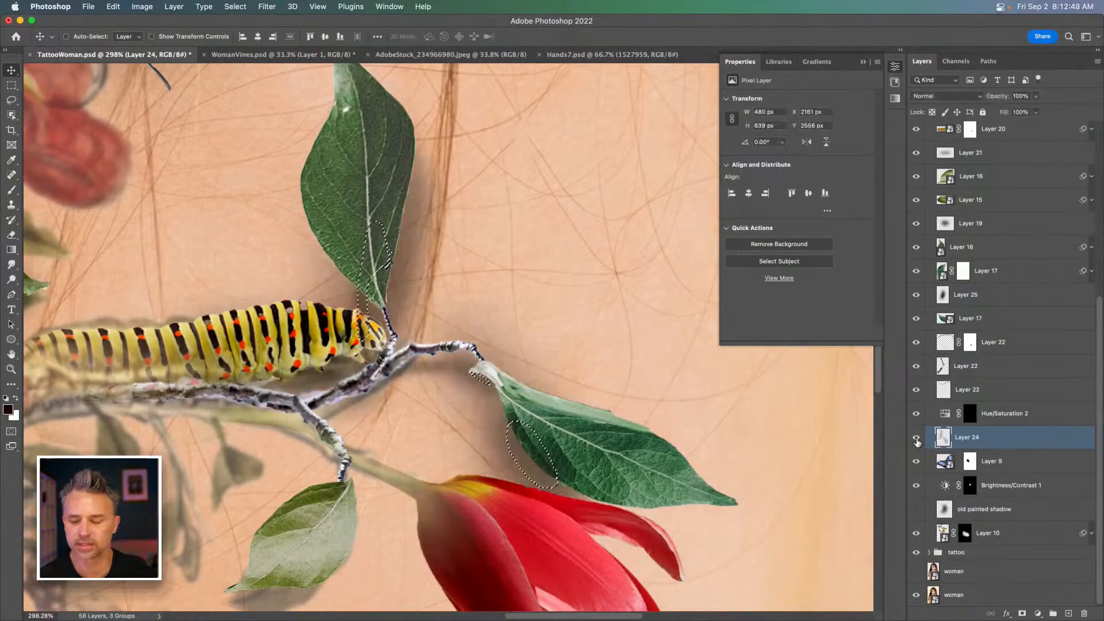
# Step: Hide Layer 24, fill the shadow selection on the Hue/Saturation 2 mask with the white foreground colour, and deselect
pyautogui.click(965, 421)
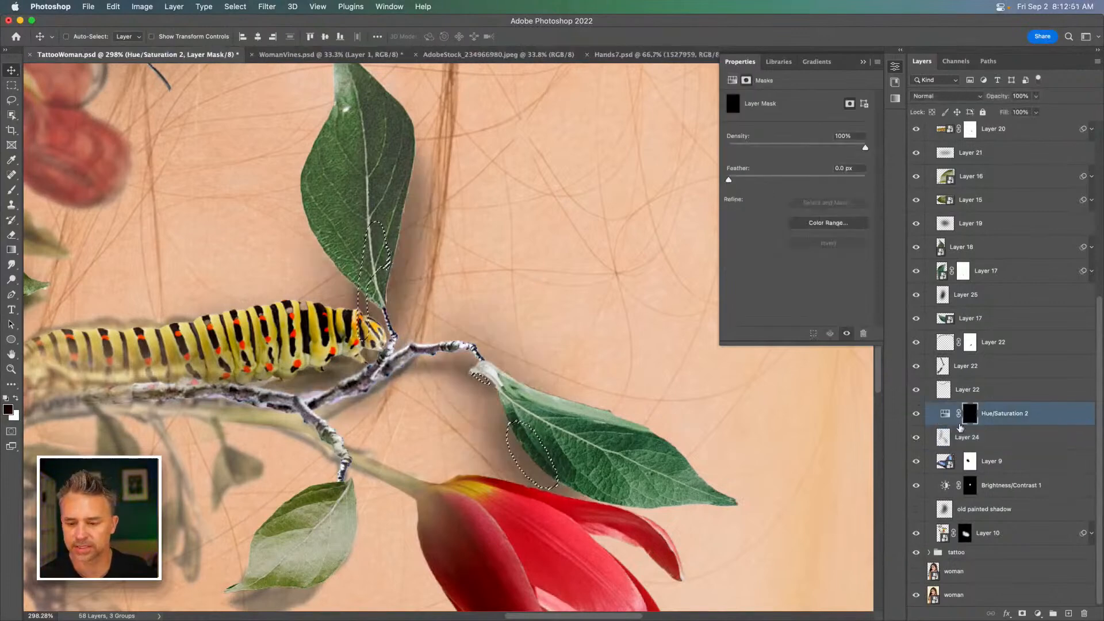
pyautogui.click(916, 441)
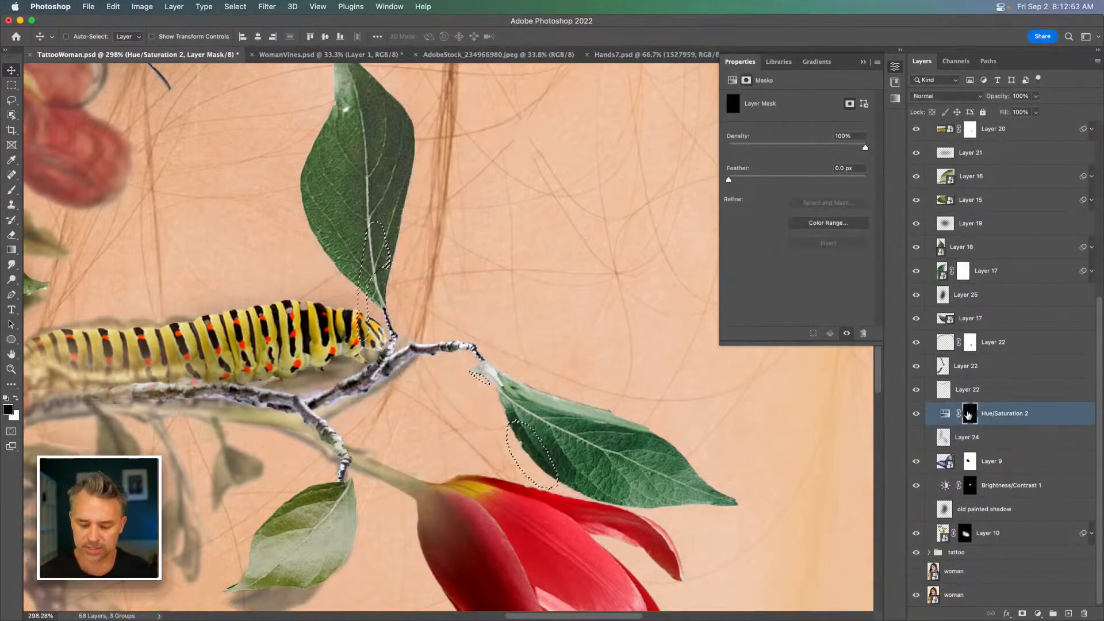
pyautogui.click(16, 399)
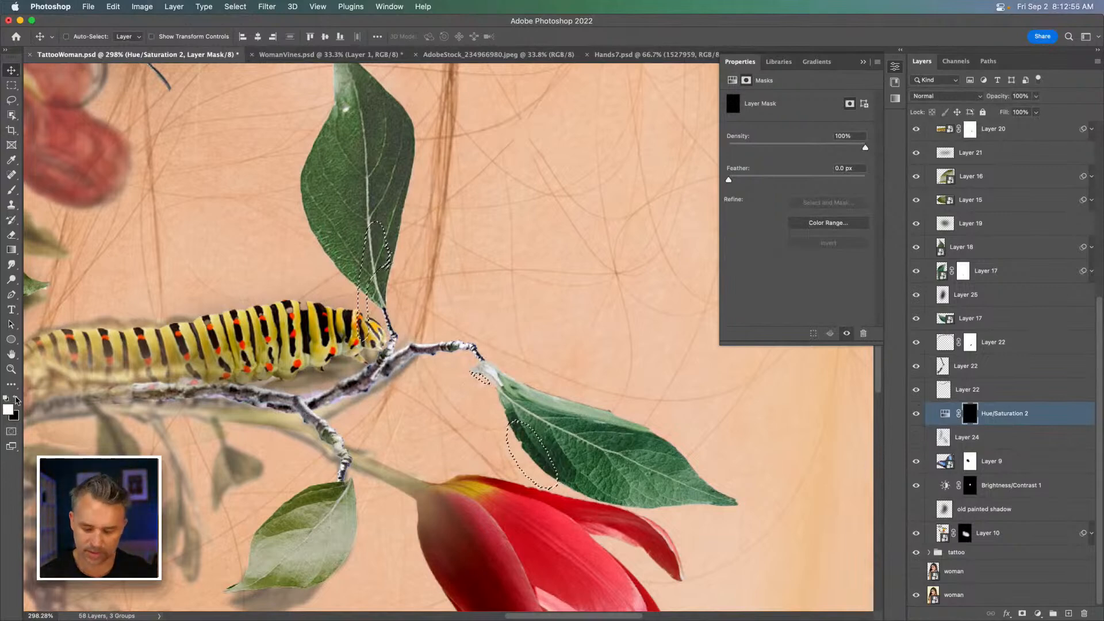
pyautogui.hotkey('shift', 'BackSpace')
pyautogui.click(557, 253)
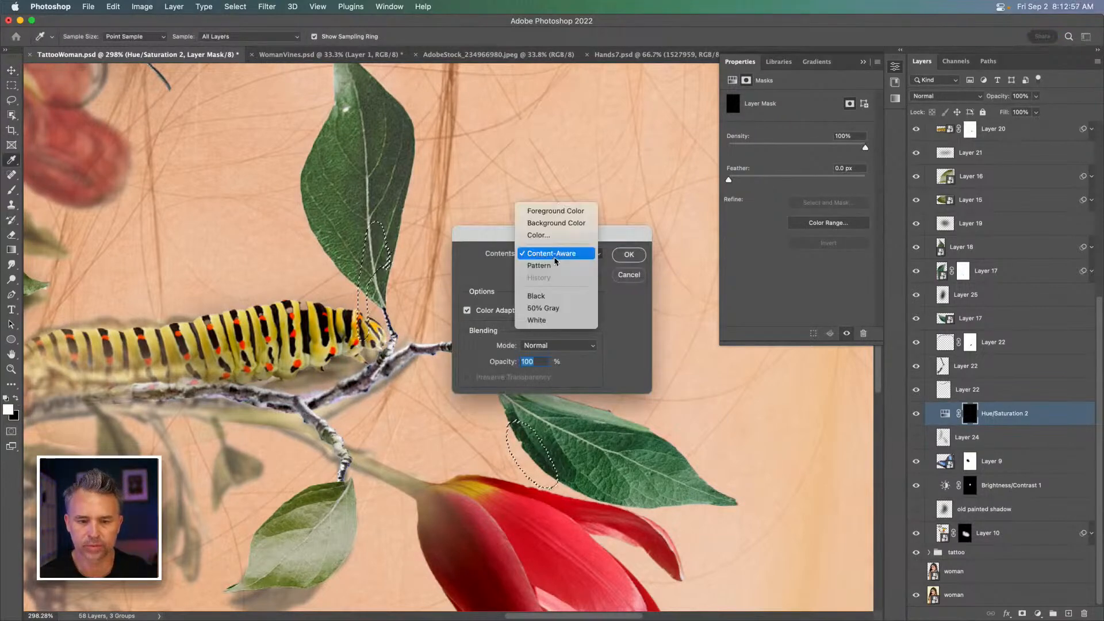
pyautogui.click(563, 210)
pyautogui.click(635, 255)
pyautogui.press('v')
pyautogui.press('super+d')
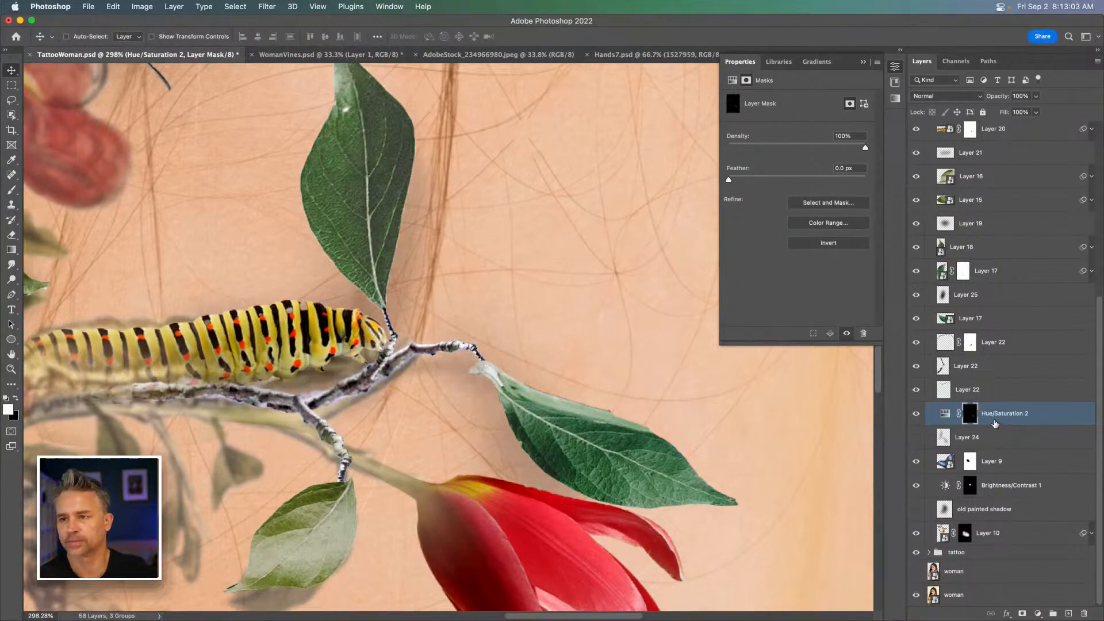
# Step: Deepen and warm the branch shadow by setting Hue/Saturation 2 to Lightness -75 and Saturation +55
pyautogui.click(966, 444)
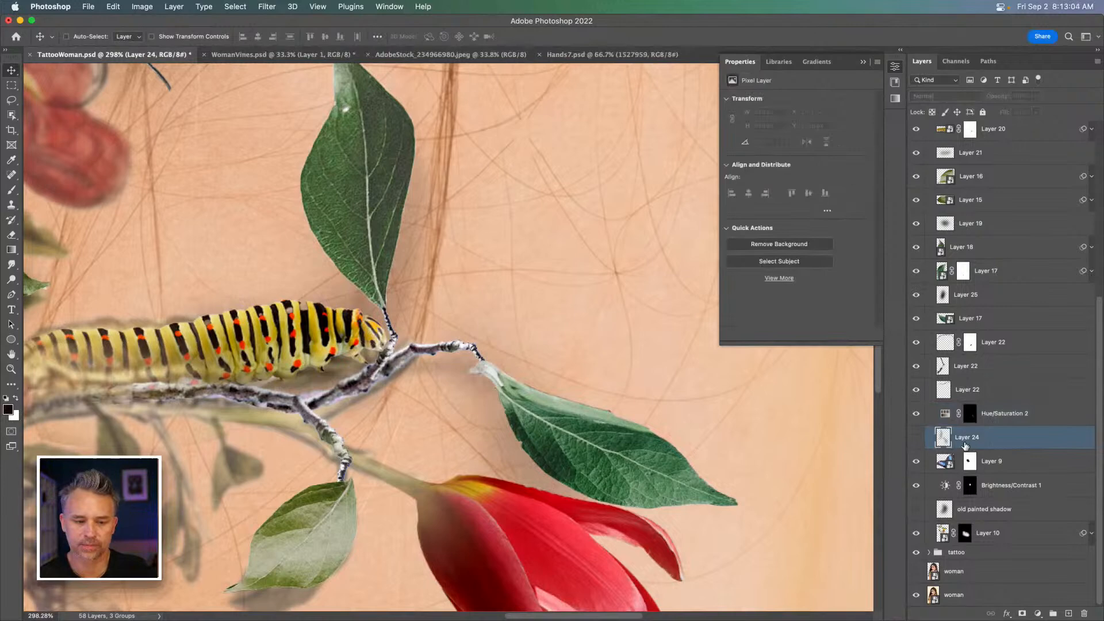
pyautogui.click(916, 437)
pyautogui.click(970, 413)
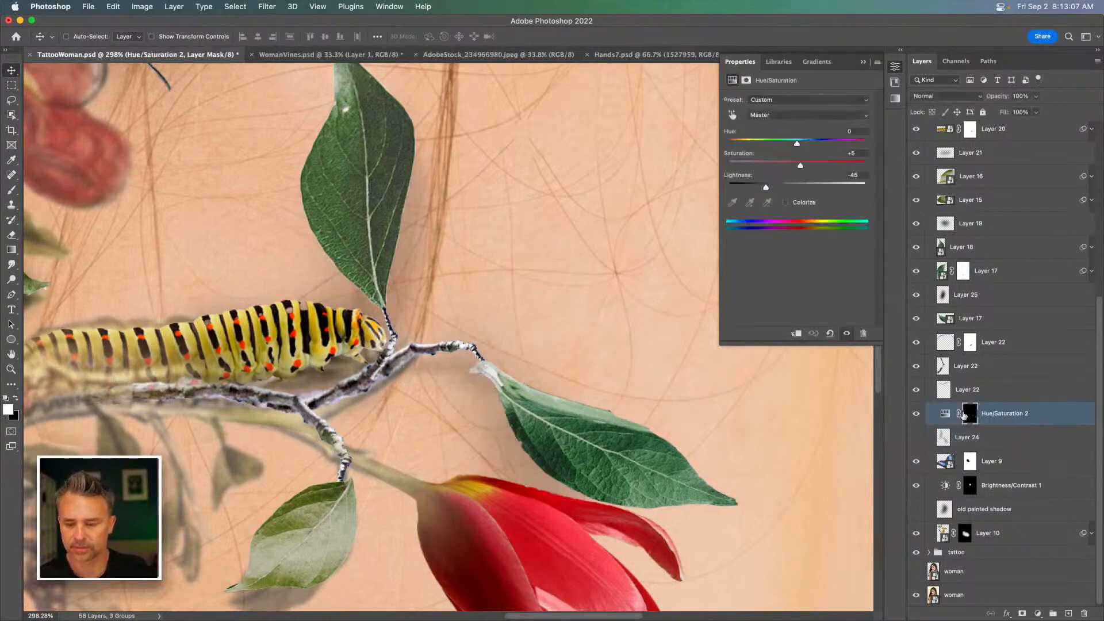
pyautogui.click(945, 415)
pyautogui.moveTo(749, 182)
pyautogui.mouseDown()
pyautogui.moveTo(713, 186)
pyautogui.moveTo(771, 191)
pyautogui.moveTo(746, 189)
pyautogui.mouseUp()
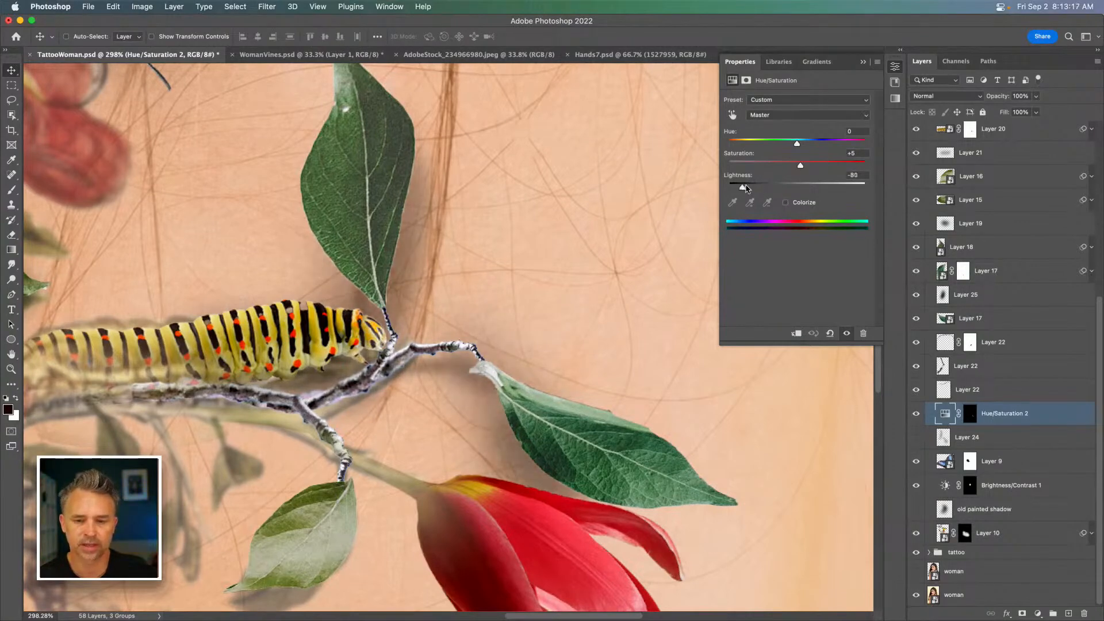
pyautogui.moveTo(815, 168); pyautogui.dragTo(832, 168)
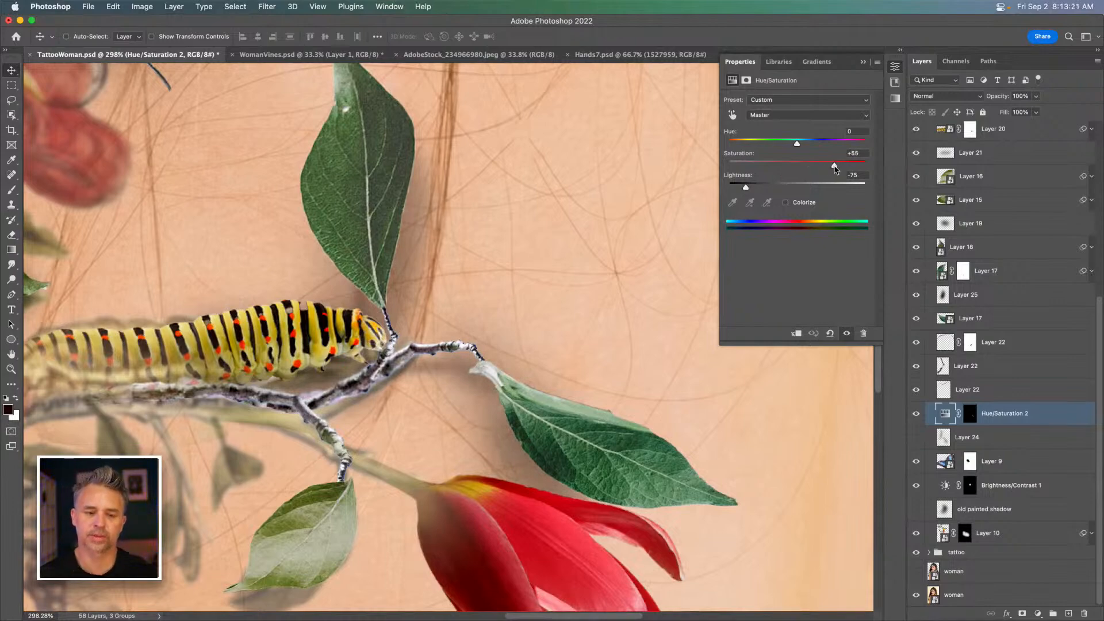
# Step: Check the whole tattoo composition and delete the old painted branch shadow, Layer 24
pyautogui.press('super+0')
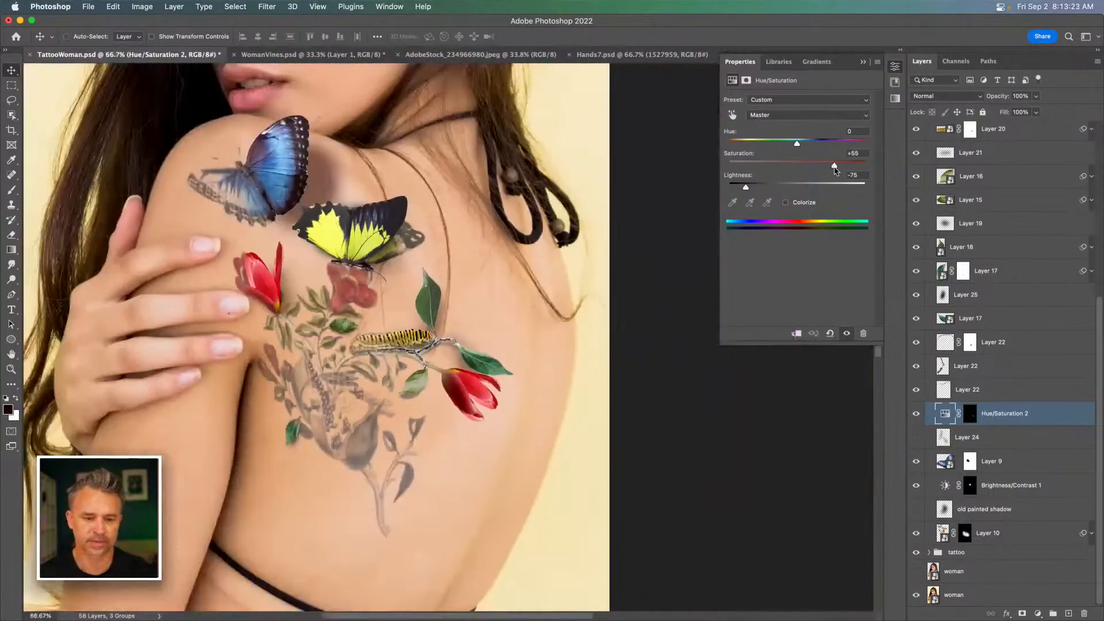
pyautogui.moveTo(352, 319); pyautogui.dragTo(462, 305)
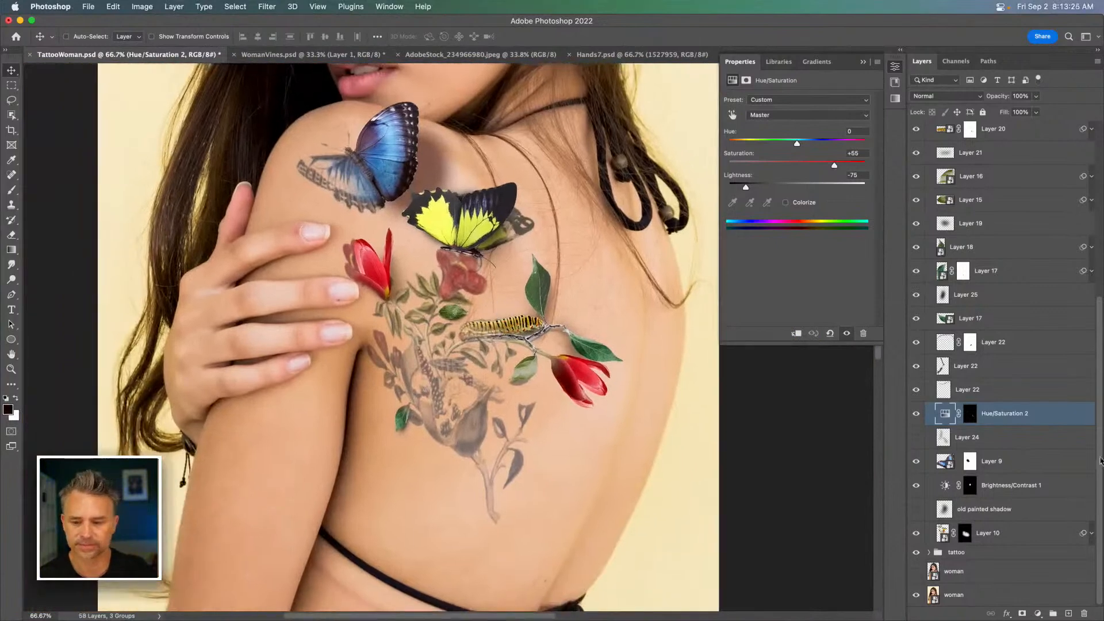
pyautogui.click(982, 438)
pyautogui.press('Delete')
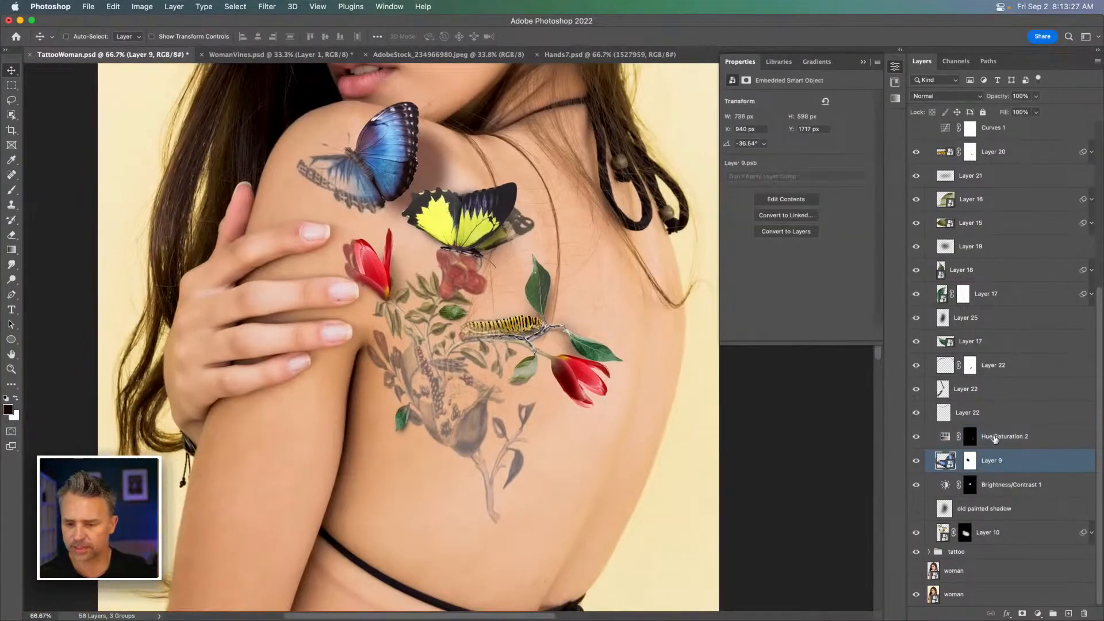
# Step: Rename the branch shadow's Hue/Saturation 2 adjustment layer as Shadow
pyautogui.click(997, 439)
pyautogui.write('Shadow')
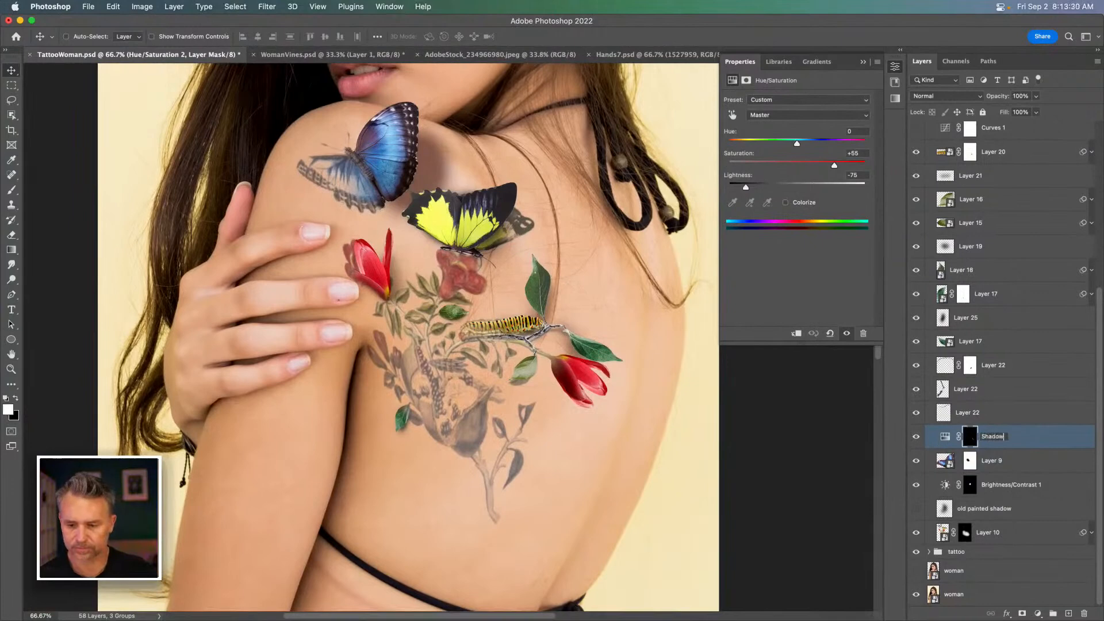
pyautogui.press('Return')
# Step: Check the old painted shadow layer's visibility and delete that layer
pyautogui.click(979, 509)
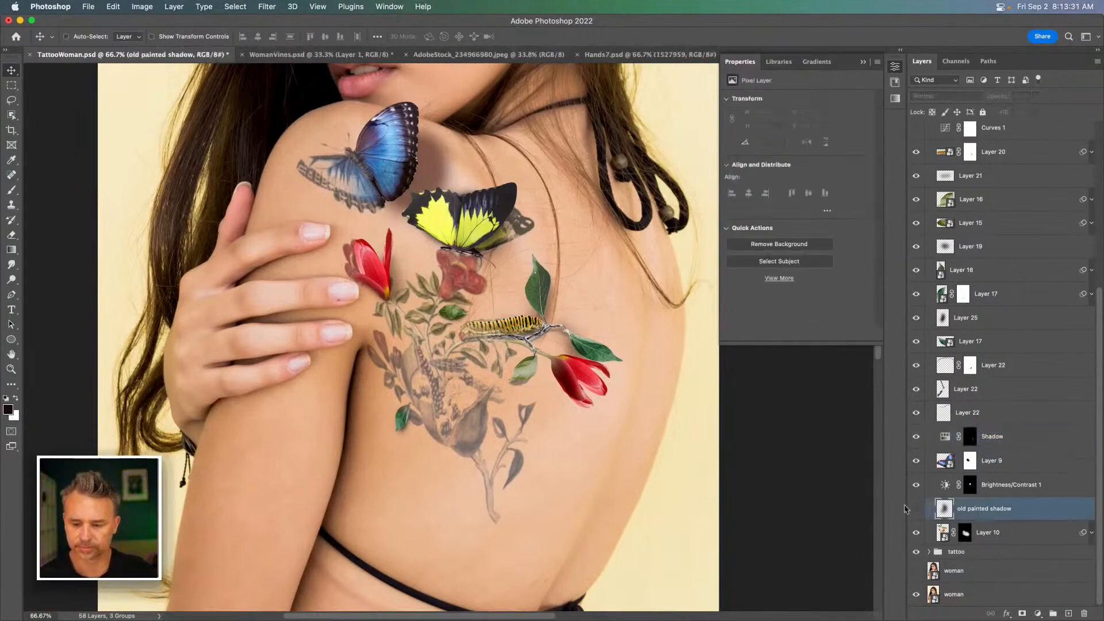
pyautogui.click(916, 509)
pyautogui.click(916, 509)
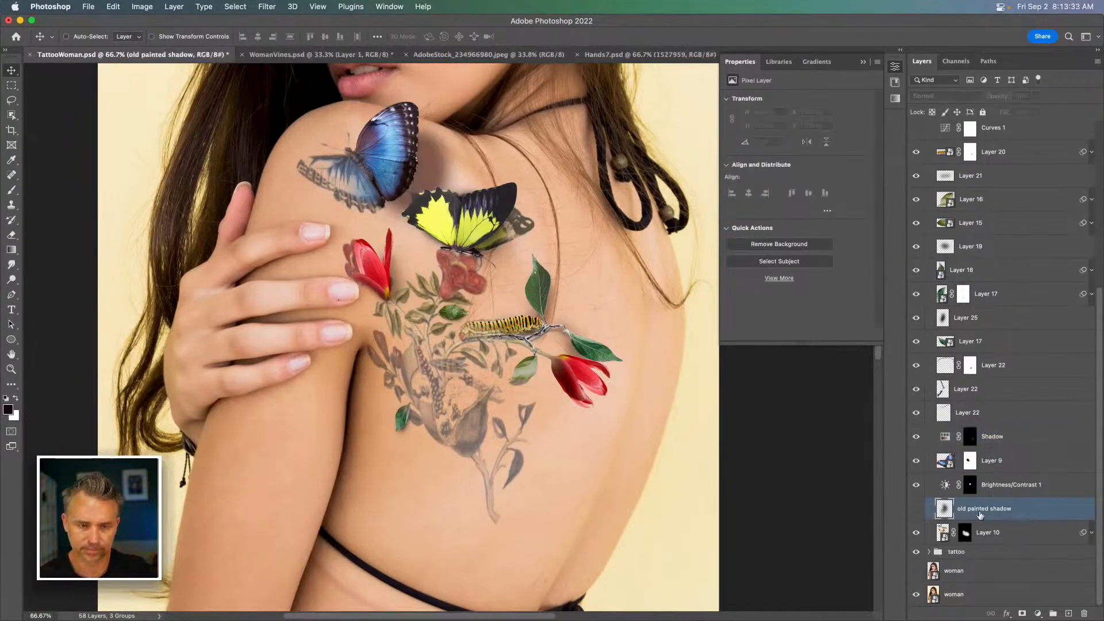
pyautogui.press('Delete')
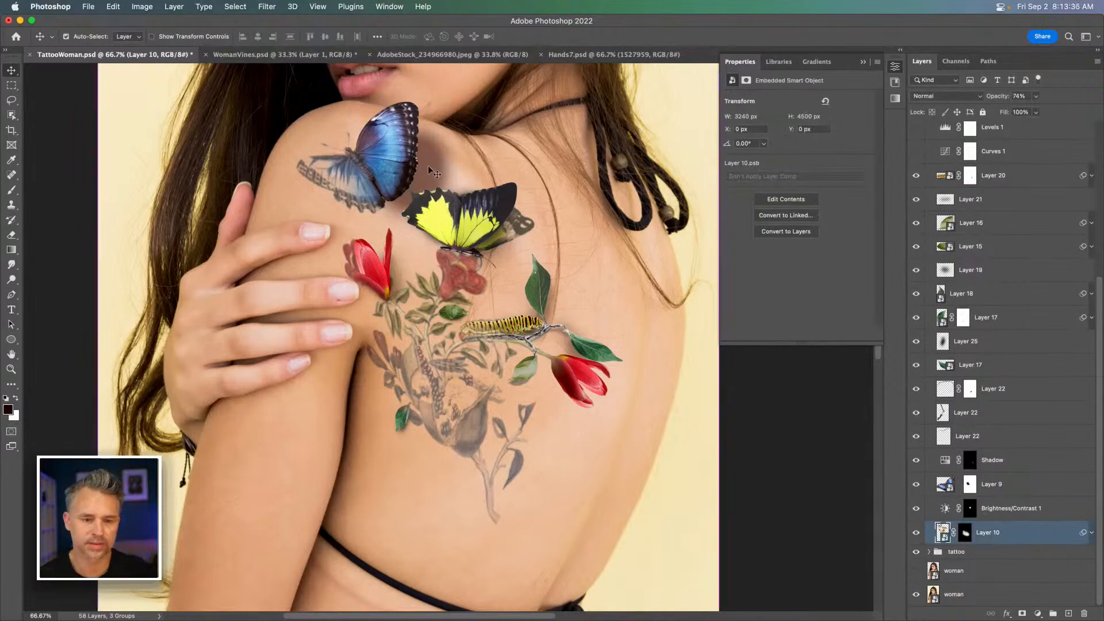
# Step: Add a Hue/Saturation adjustment above Brightness/Contrast 1 and replace its mask with a copy of the Brightness/Contrast 1 mask
pyautogui.click(955, 518)
pyautogui.click(1038, 612)
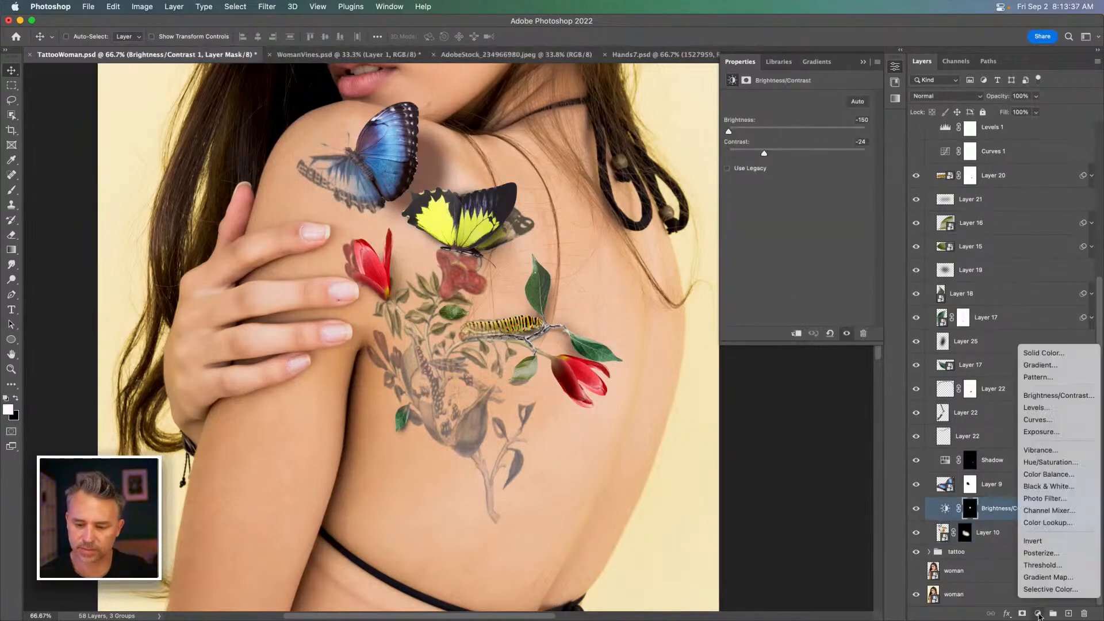
pyautogui.click(1052, 463)
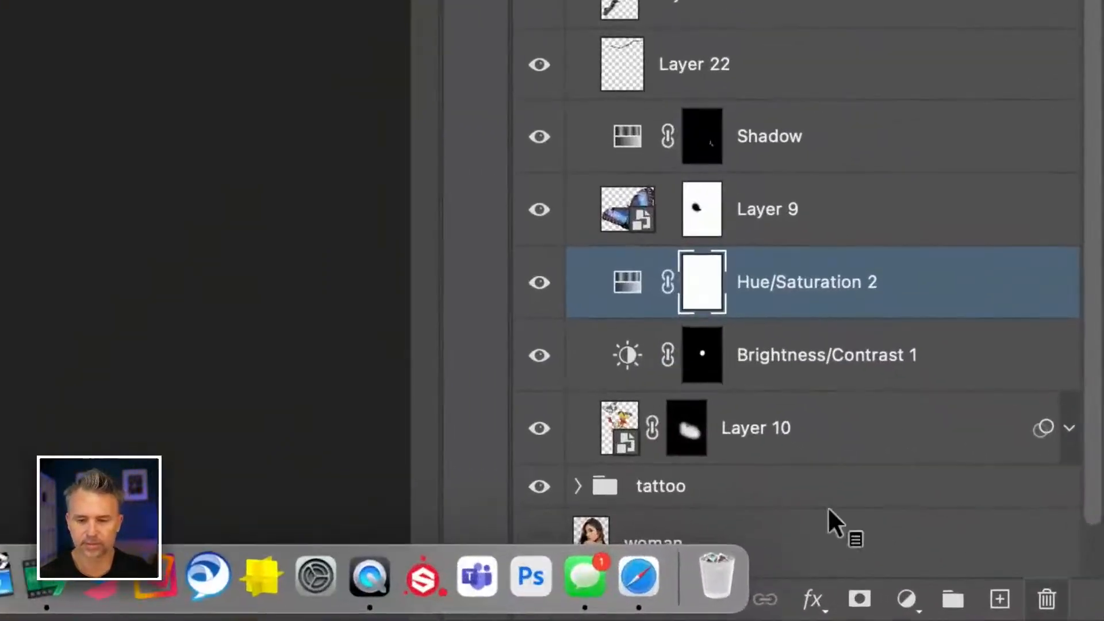
pyautogui.rightClick(709, 290)
pyautogui.click(746, 305)
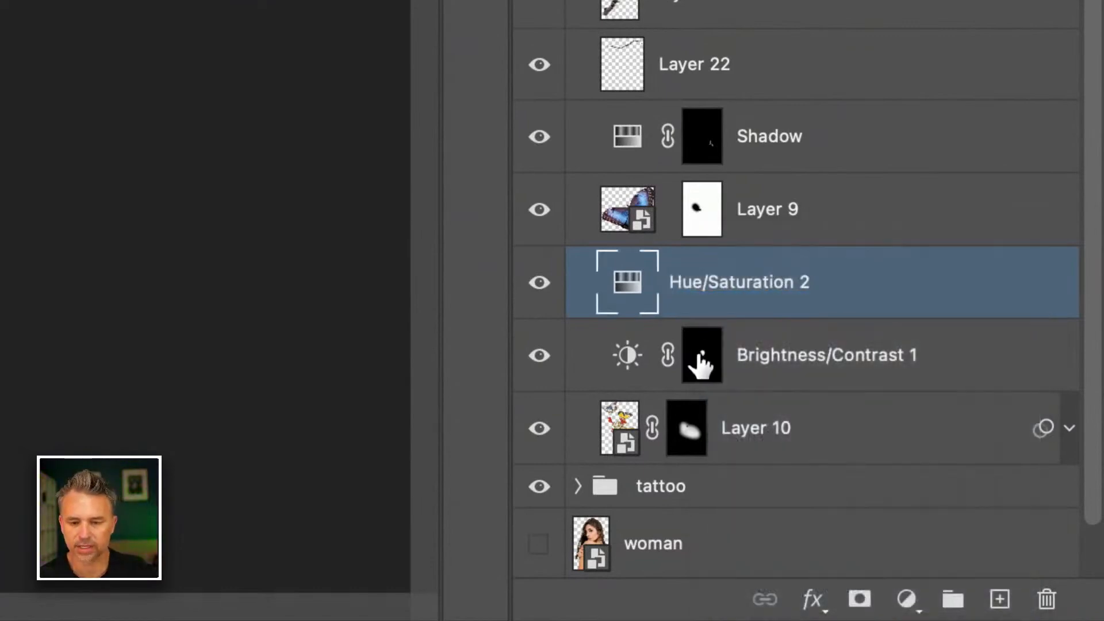
pyautogui.moveTo(701, 365); pyautogui.dragTo(703, 296)
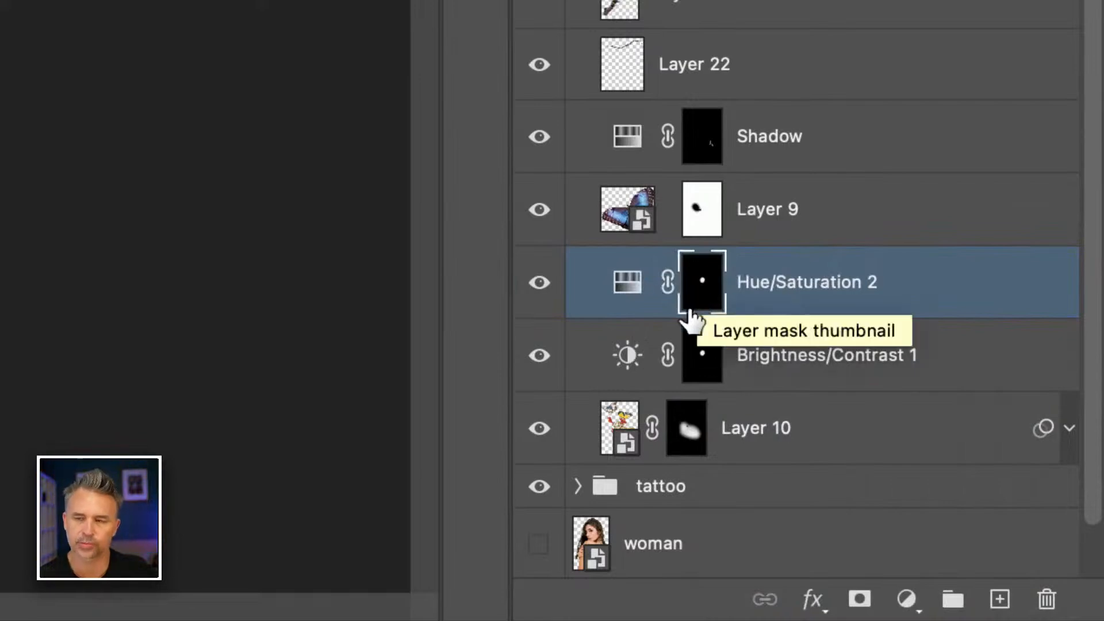
# Step: Hide Brightness/Contrast 1 and set the new Hue/Saturation adjustment to Saturation +43 and Lightness -47
pyautogui.click(536, 356)
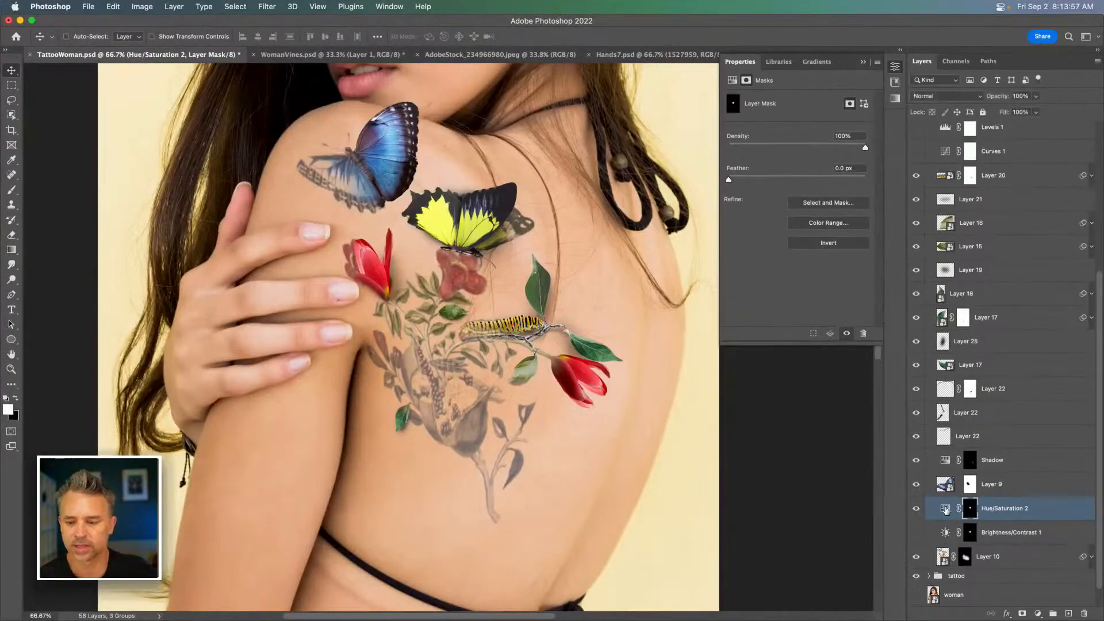
pyautogui.click(945, 510)
pyautogui.moveTo(797, 167); pyautogui.dragTo(764, 186)
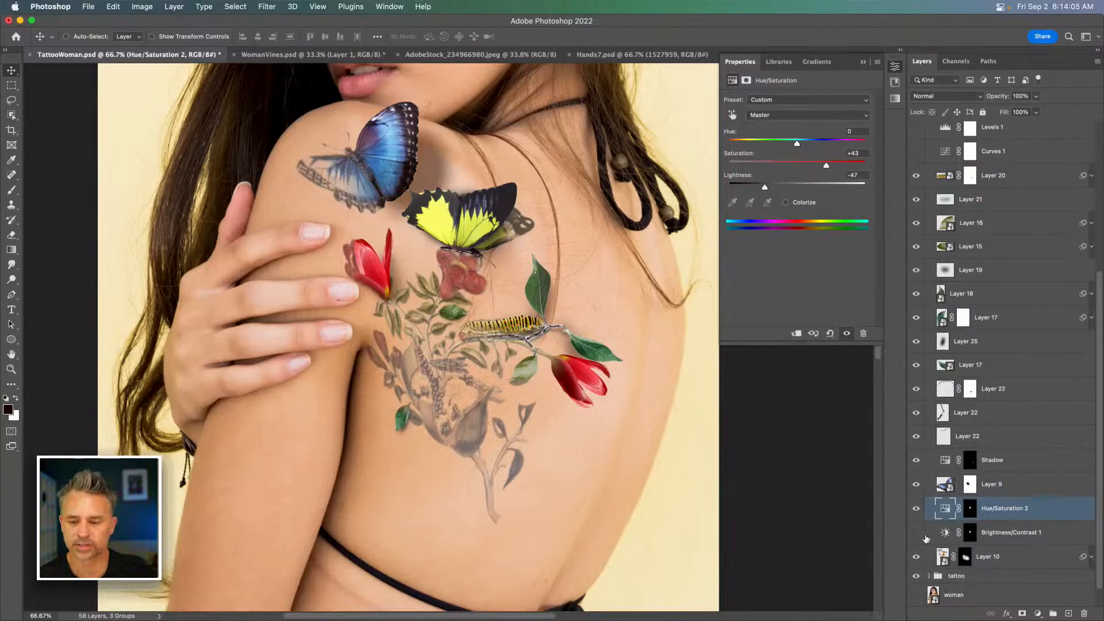
# Step: Soften the blue butterfly's shadow by painting black on the Hue/Saturation 2 mask with a 400 px brush at 15% flow
pyautogui.click(969, 510)
pyautogui.press('b')
pyautogui.press('x')
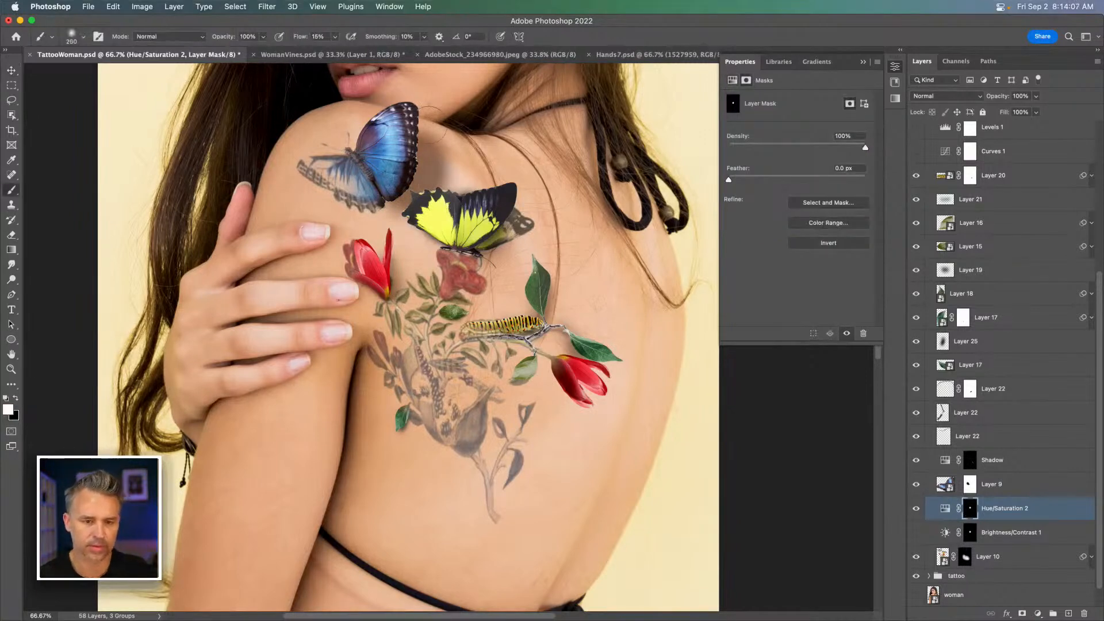
pyautogui.press(']')
pyautogui.press(']')
pyautogui.press(']')
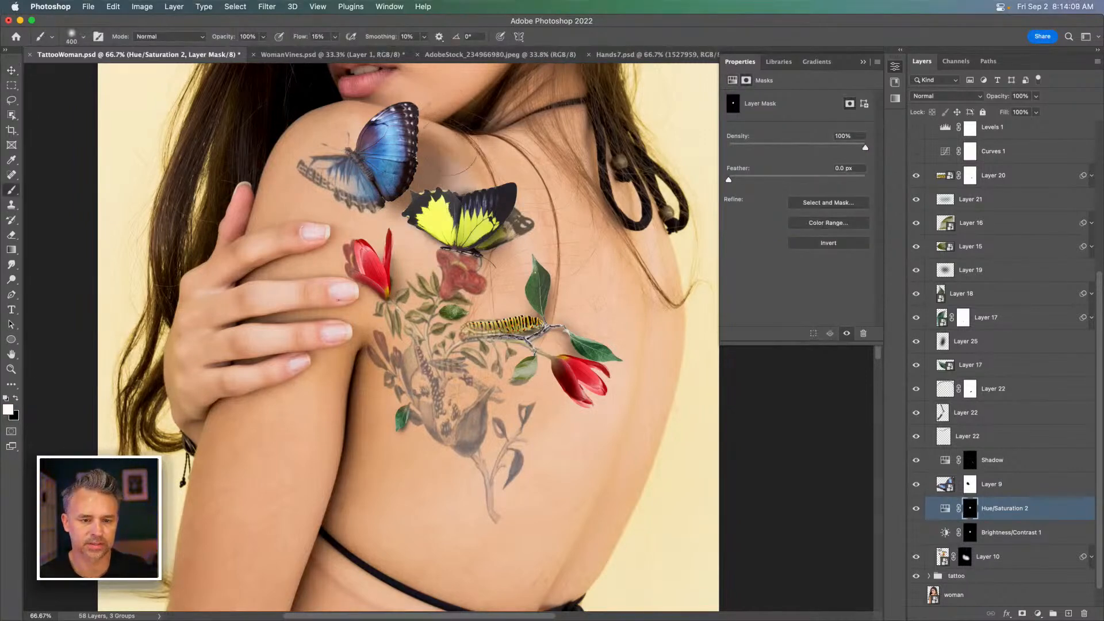
pyautogui.press('x')
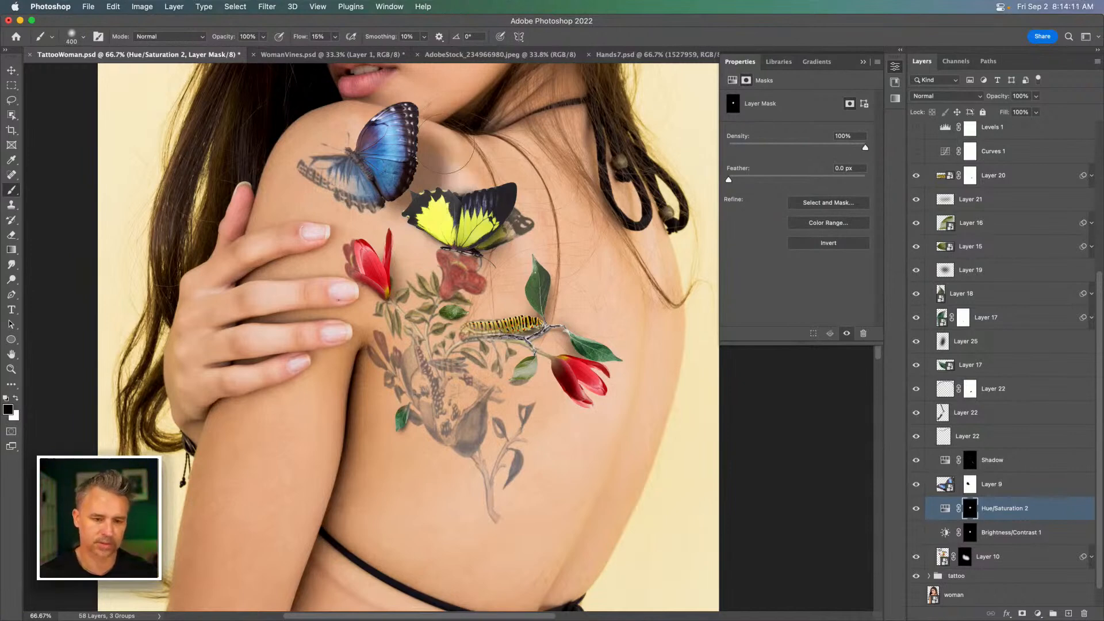
pyautogui.moveTo(458, 157)
pyautogui.mouseDown()
pyautogui.moveTo(454, 189)
pyautogui.moveTo(441, 128)
pyautogui.moveTo(452, 146)
pyautogui.moveTo(448, 225)
pyautogui.mouseUp()
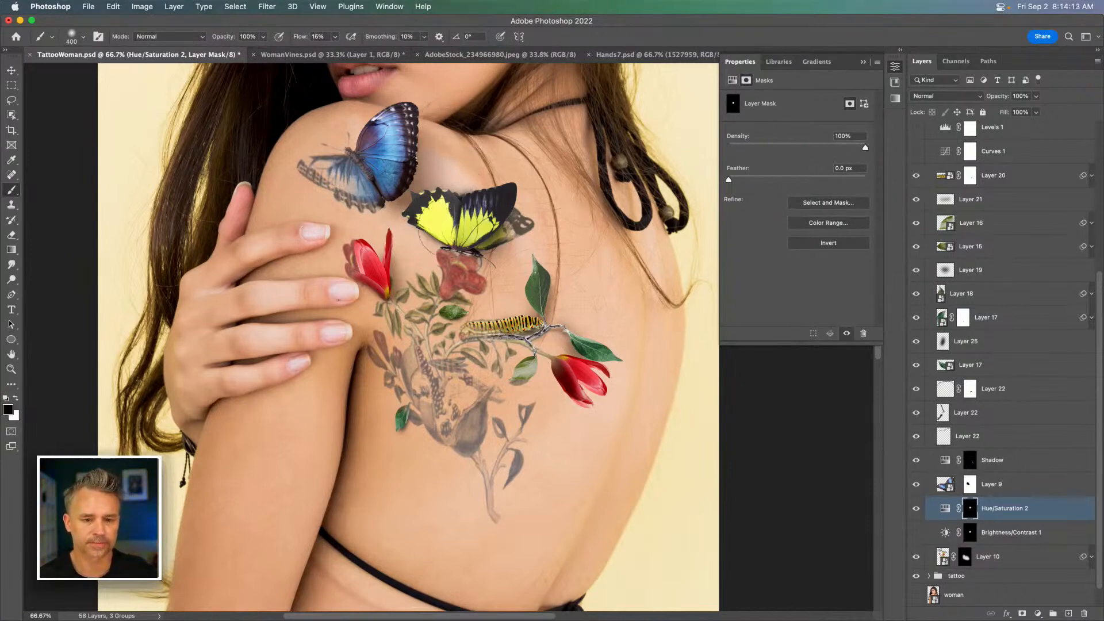
pyautogui.moveTo(454, 314); pyautogui.dragTo(476, 354)
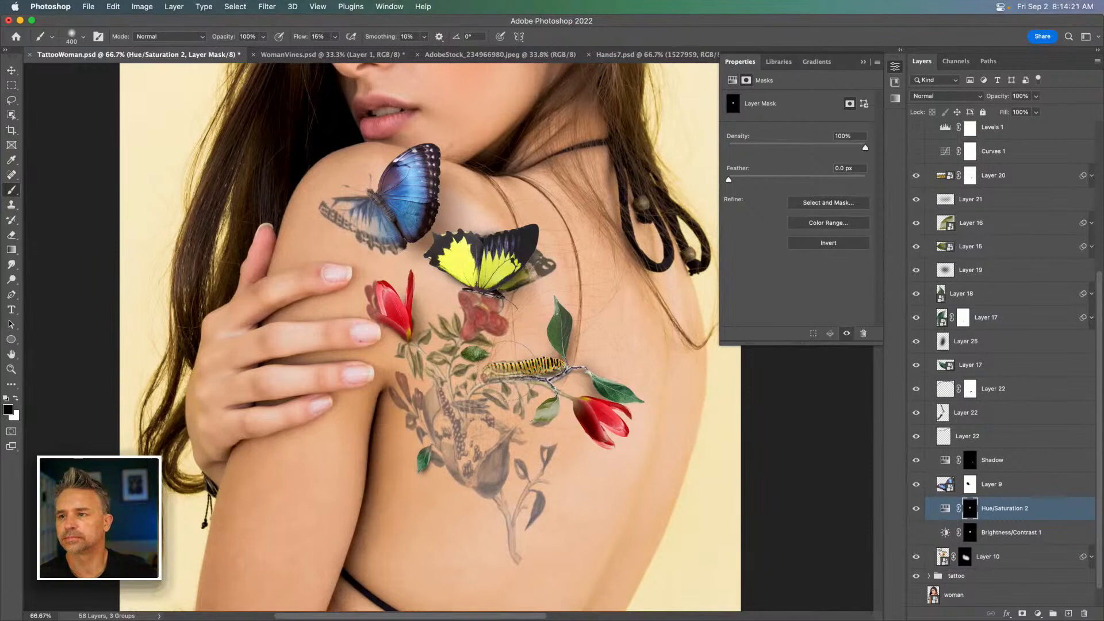
# Step: Identify which 3251905 layer holds the tulip at the end of the branch, checking it through its visibility
pyautogui.click(11, 70)
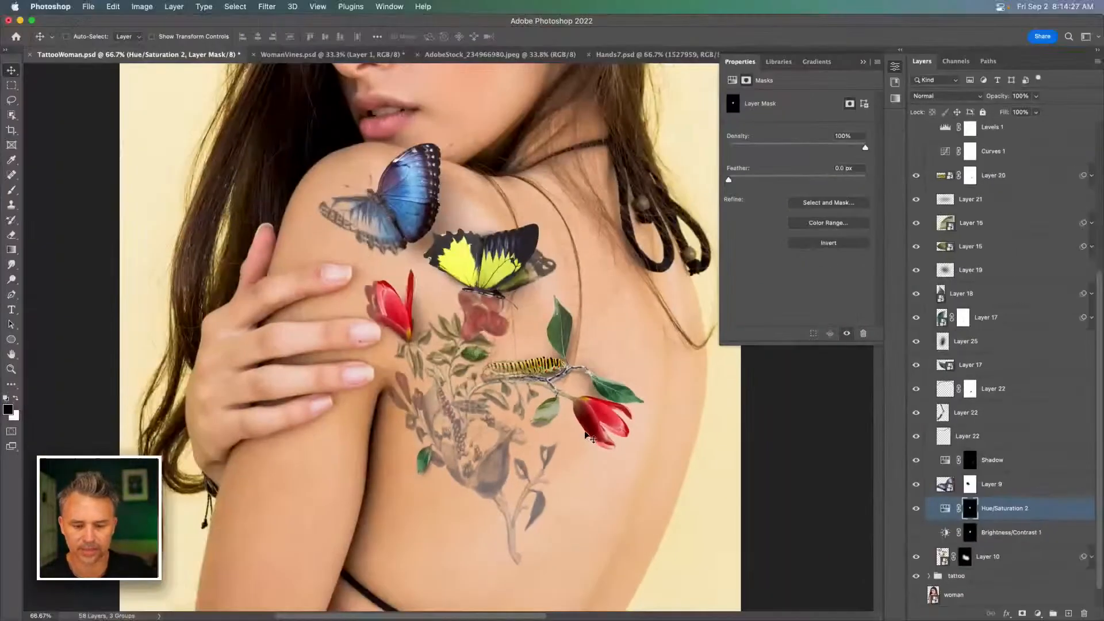
pyautogui.press('super+plus')
pyautogui.press('super+plus')
pyautogui.hscroll(5, 586, 436)
pyautogui.scroll(-4, 586, 435)
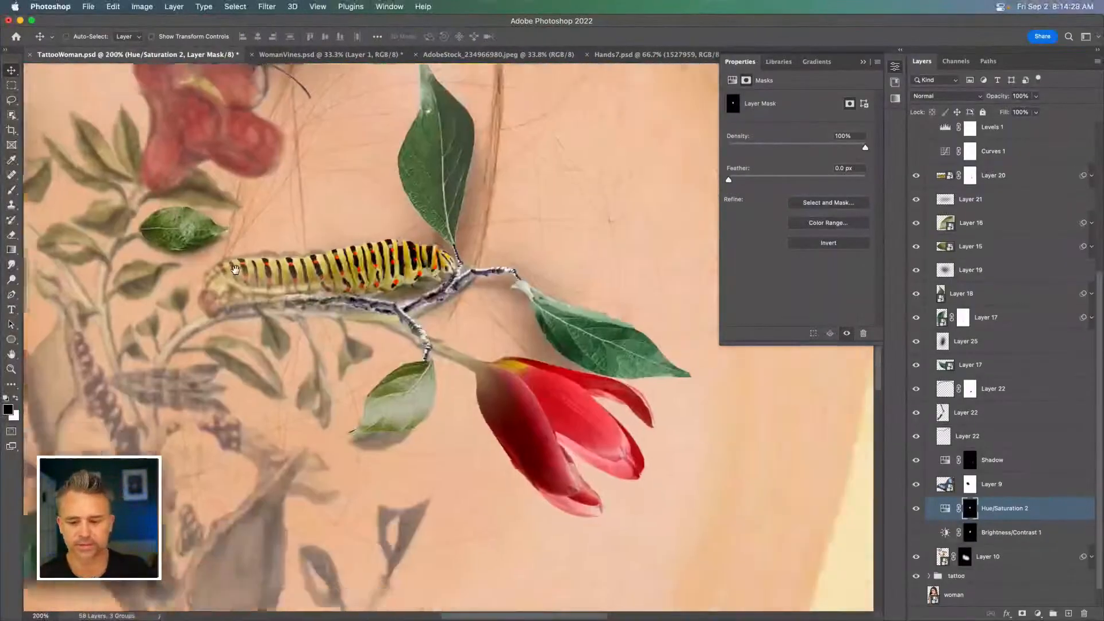
pyautogui.click(536, 373)
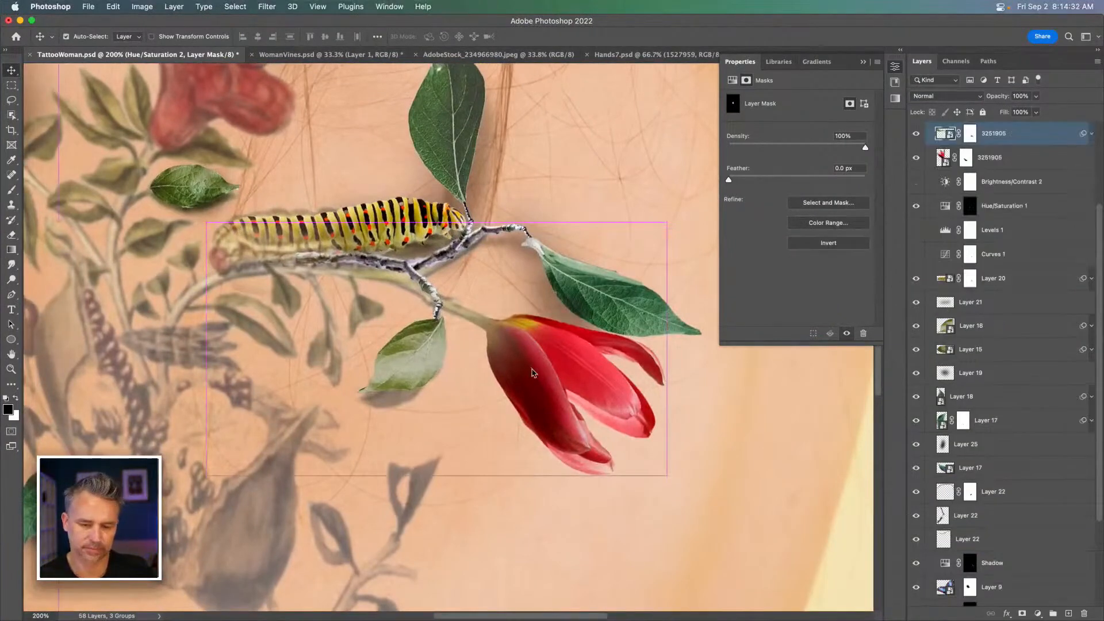
pyautogui.click(1004, 158)
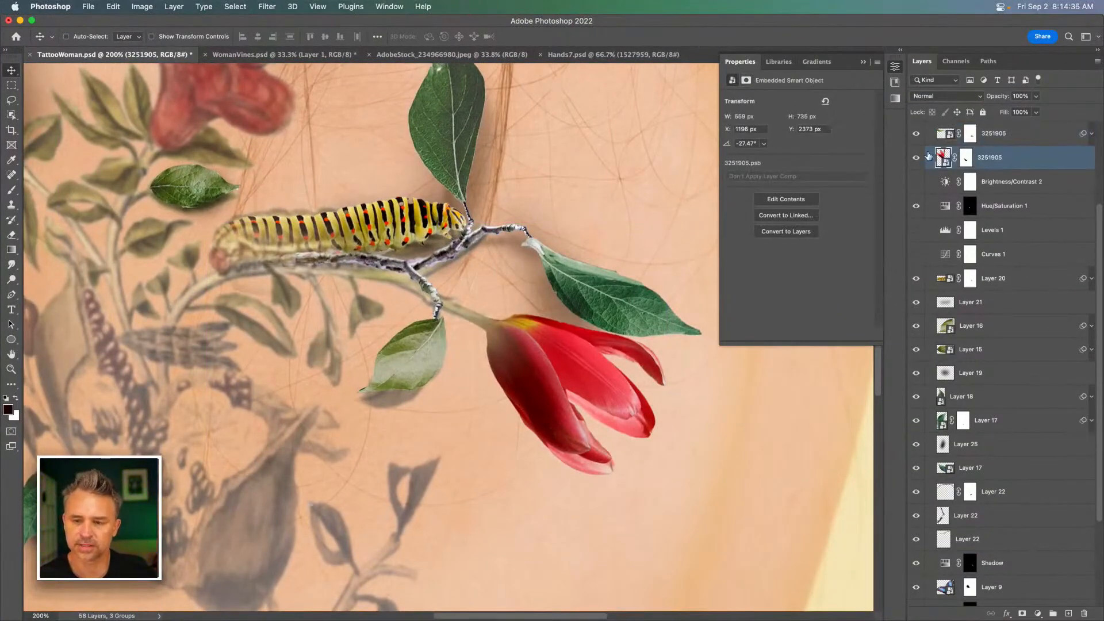
pyautogui.click(1018, 134)
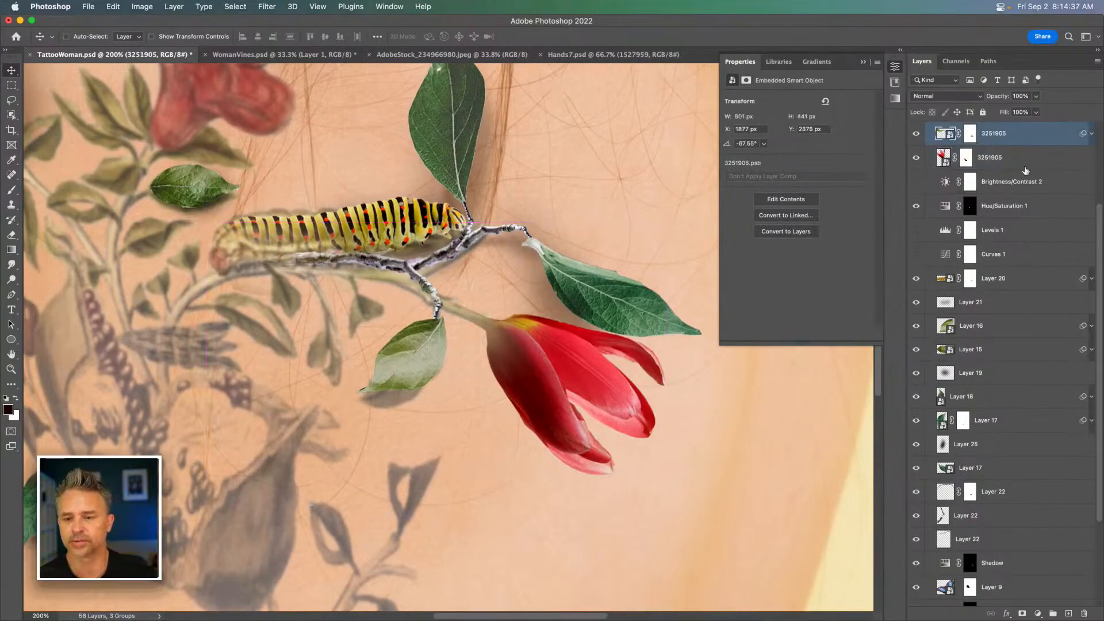
pyautogui.scroll(3, 1030, 171)
pyautogui.click(916, 224)
pyautogui.click(916, 224)
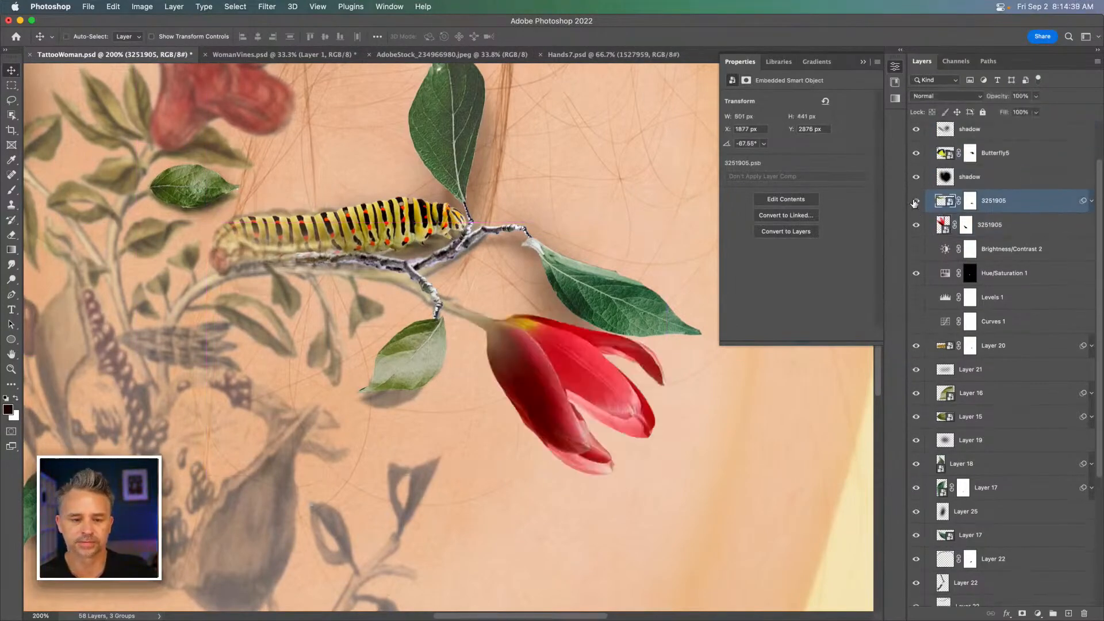
# Step: Add a Hue/Saturation adjustment directly beneath the branch tulip's layer and invert its mask to black
pyautogui.click(1012, 226)
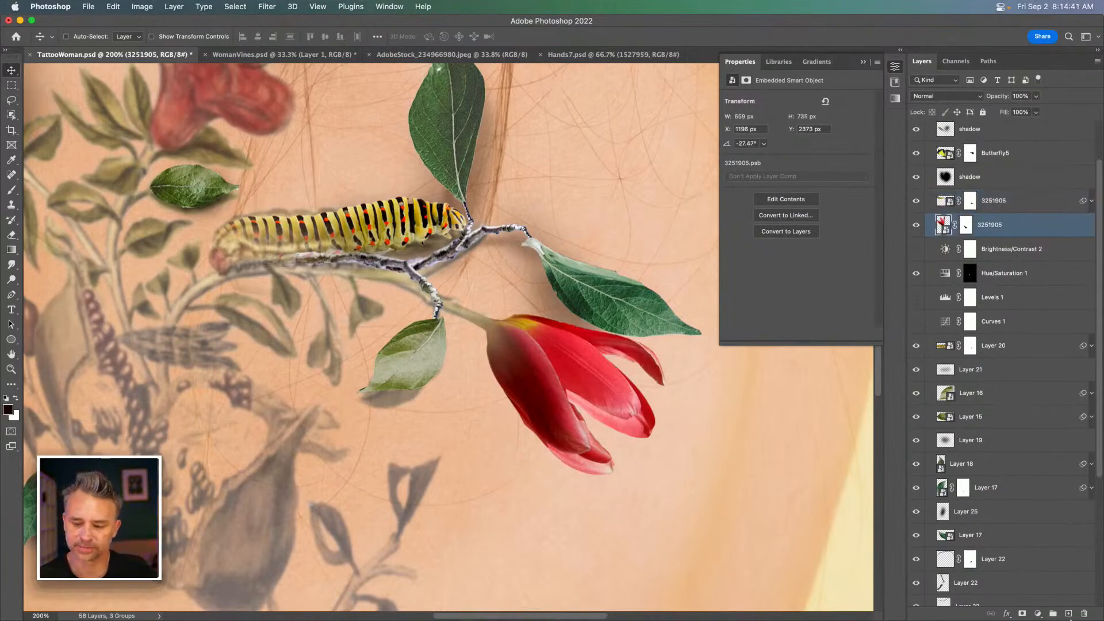
pyautogui.click(1037, 613)
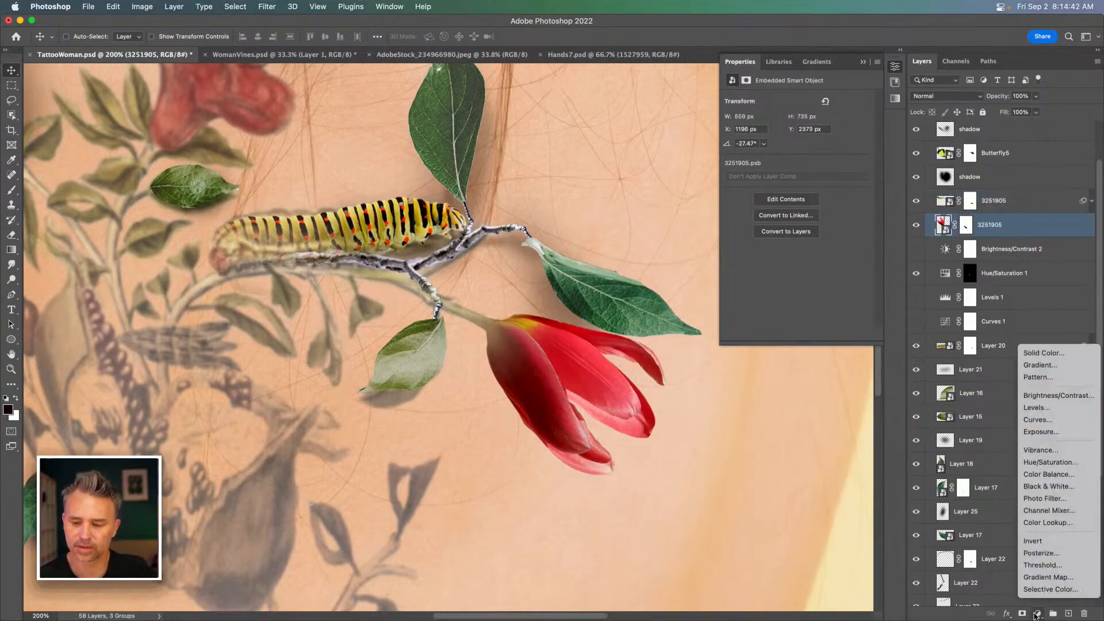
pyautogui.click(1061, 463)
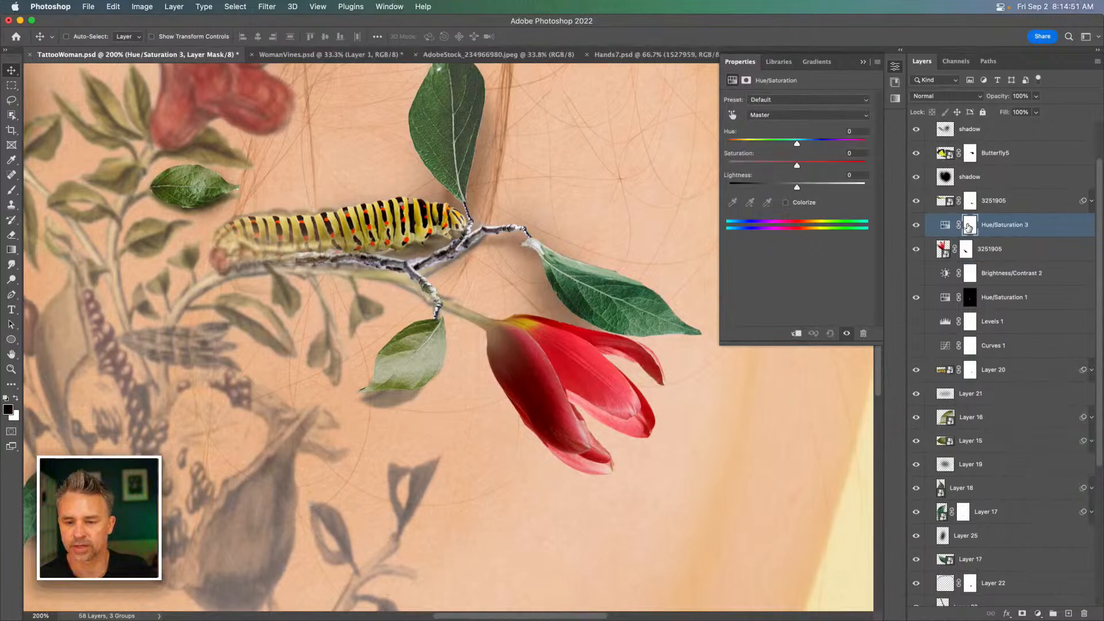
pyautogui.click(970, 226)
pyautogui.press('super+i')
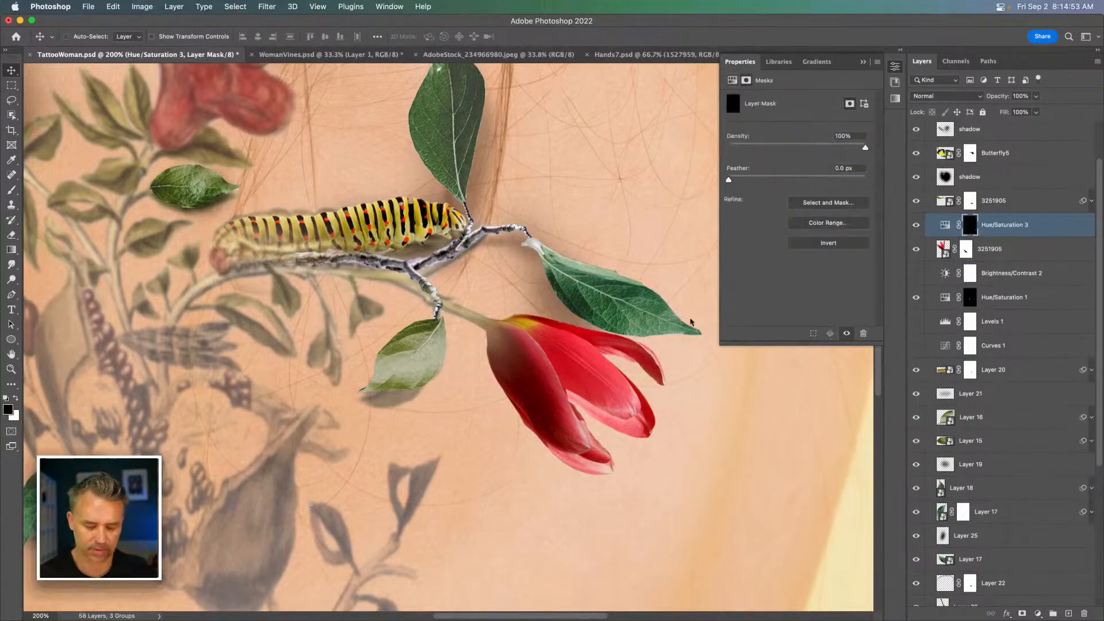
# Step: Ready a 150 px brush with white foreground and set Hue/Saturation 3's Lightness to -71
pyautogui.press('b')
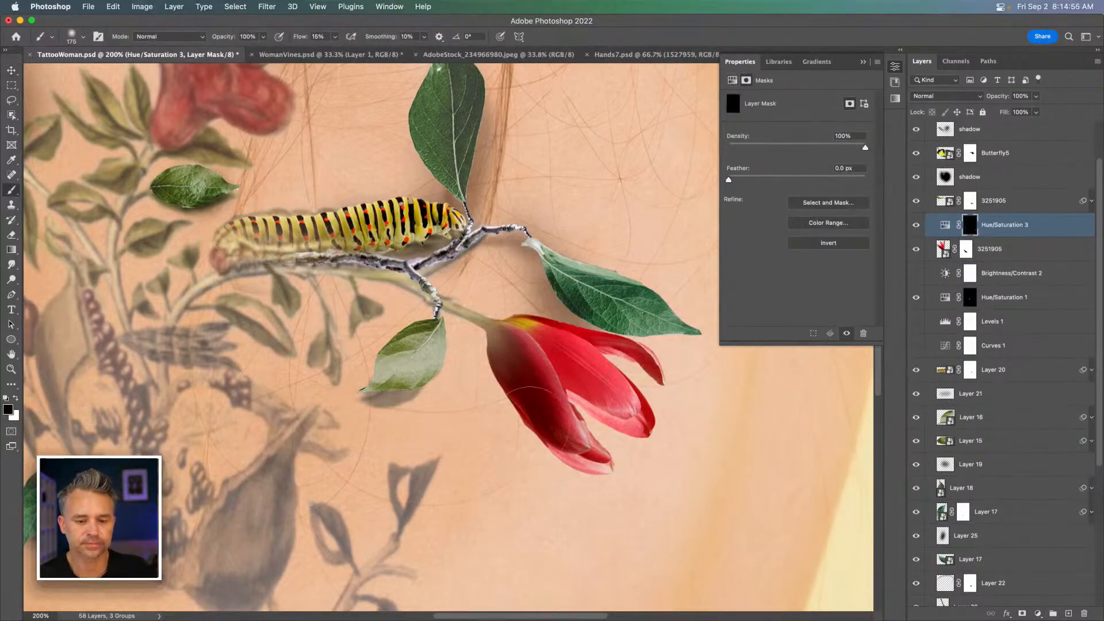
pyautogui.click(15, 401)
pyautogui.press('[')
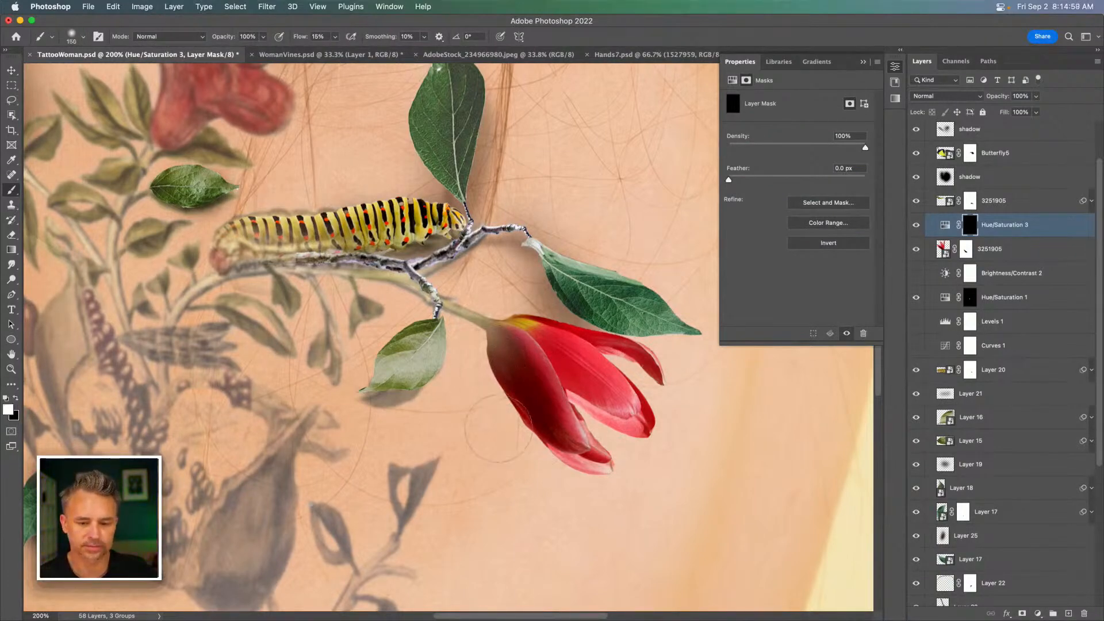
pyautogui.click(945, 227)
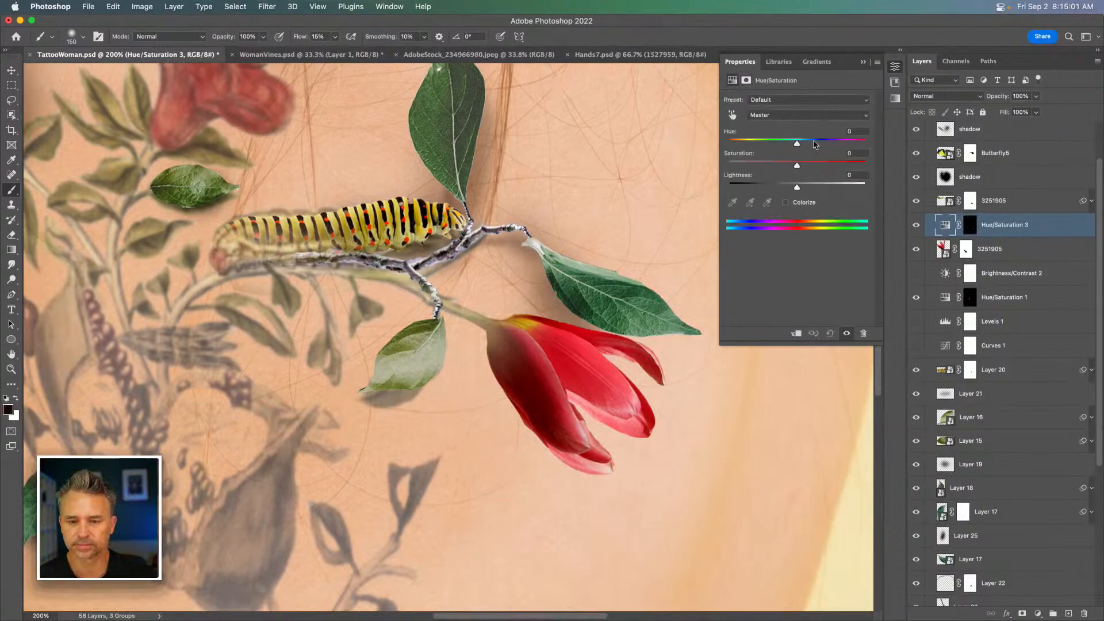
pyautogui.click(751, 183)
pyautogui.moveTo(750, 184); pyautogui.dragTo(748, 184)
# Step: Paint white on the Hue/Saturation 3 mask with a 100 px brush to shade the skin beside the tulip and nearby leaf
pyautogui.click(967, 226)
pyautogui.press('x')
pyautogui.press('[')
pyautogui.press('[')
pyautogui.moveTo(440, 345)
pyautogui.mouseDown()
pyautogui.moveTo(430, 374)
pyautogui.moveTo(411, 378)
pyautogui.moveTo(442, 356)
pyautogui.moveTo(468, 389)
pyautogui.mouseUp()
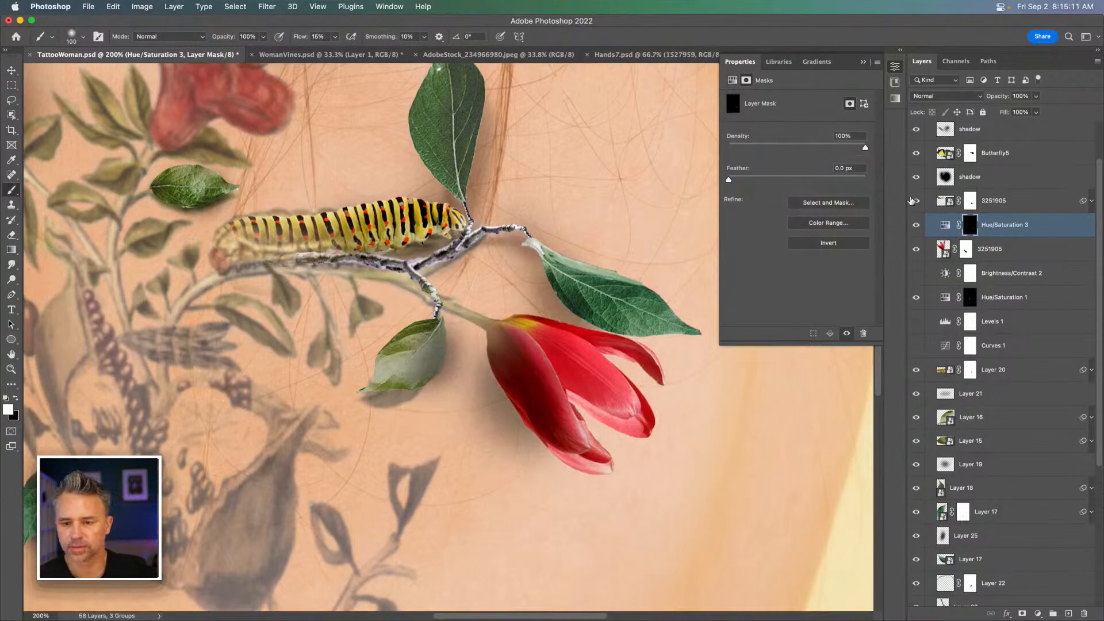
# Step: Compare the shadow with the tulip layer hidden and shown, and undo the last strokes over the nearby leaf
pyautogui.click(916, 201)
pyautogui.click(916, 201)
pyautogui.press('v')
pyautogui.press('super+z')
pyautogui.press('super+z')
pyautogui.press('super+z')
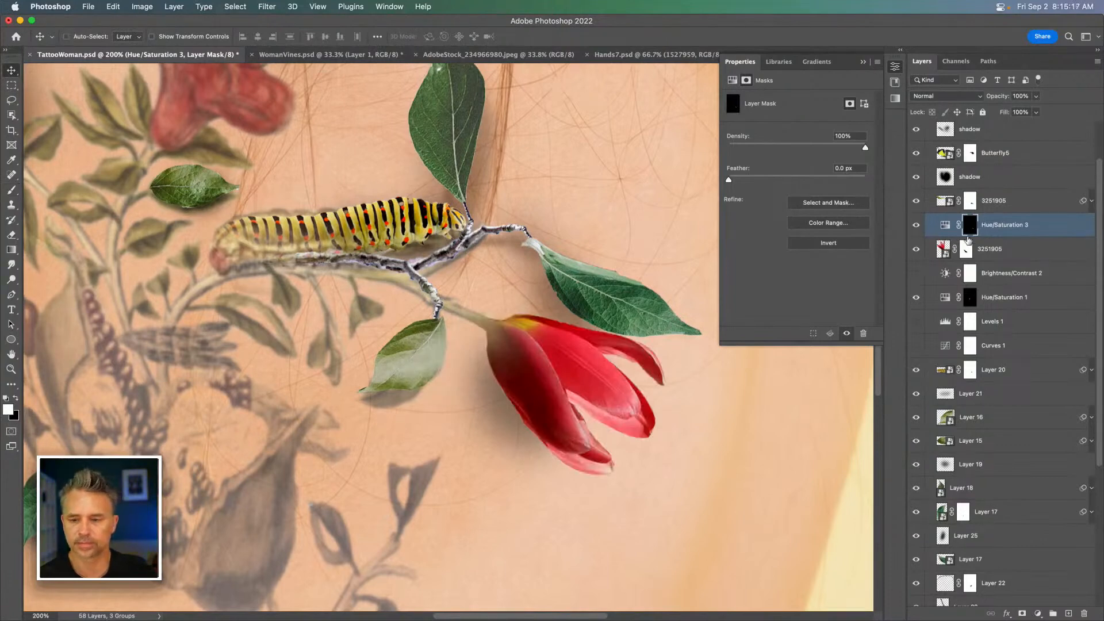
# Step: Extend the tulip's shadow below and between its petals by painting white on the mask with a 200 px brush
pyautogui.press('b')
pyautogui.press(']')
pyautogui.press(']')
pyautogui.moveTo(597, 420)
pyautogui.mouseDown()
pyautogui.moveTo(595, 443)
pyautogui.moveTo(581, 426)
pyautogui.moveTo(566, 453)
pyautogui.moveTo(598, 385)
pyautogui.moveTo(606, 409)
pyautogui.moveTo(626, 397)
pyautogui.moveTo(559, 457)
pyautogui.moveTo(574, 460)
pyautogui.moveTo(506, 381)
pyautogui.moveTo(532, 388)
pyautogui.moveTo(570, 513)
pyautogui.mouseUp()
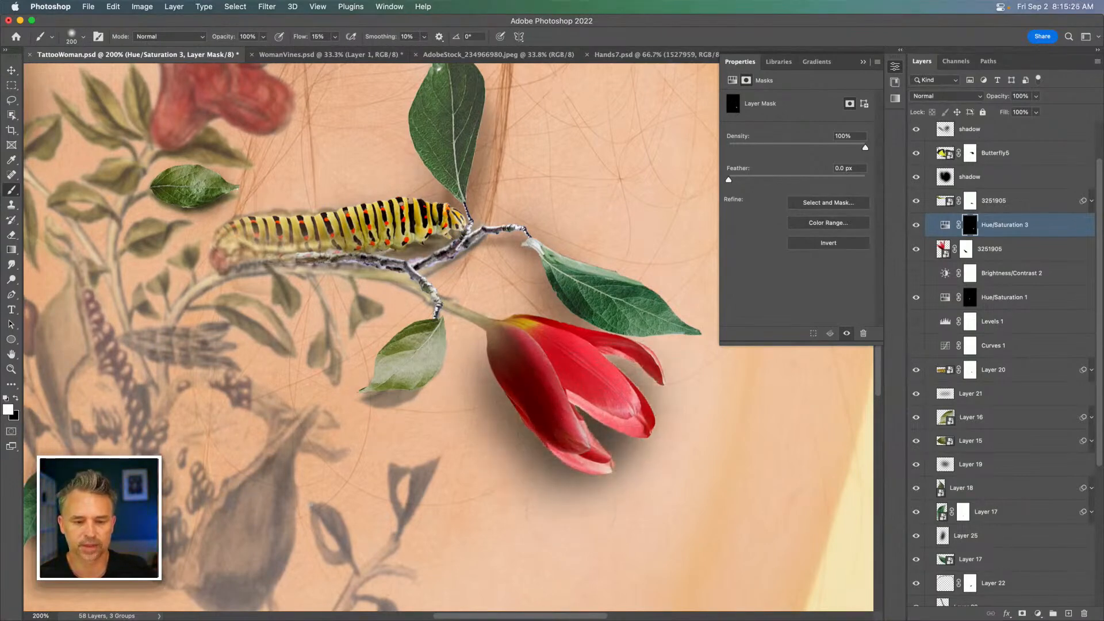
# Step: Warm the tulip's shadow by setting Hue/Saturation 3's Saturation to +71, and check it in the whole tattoo composition
pyautogui.click(946, 226)
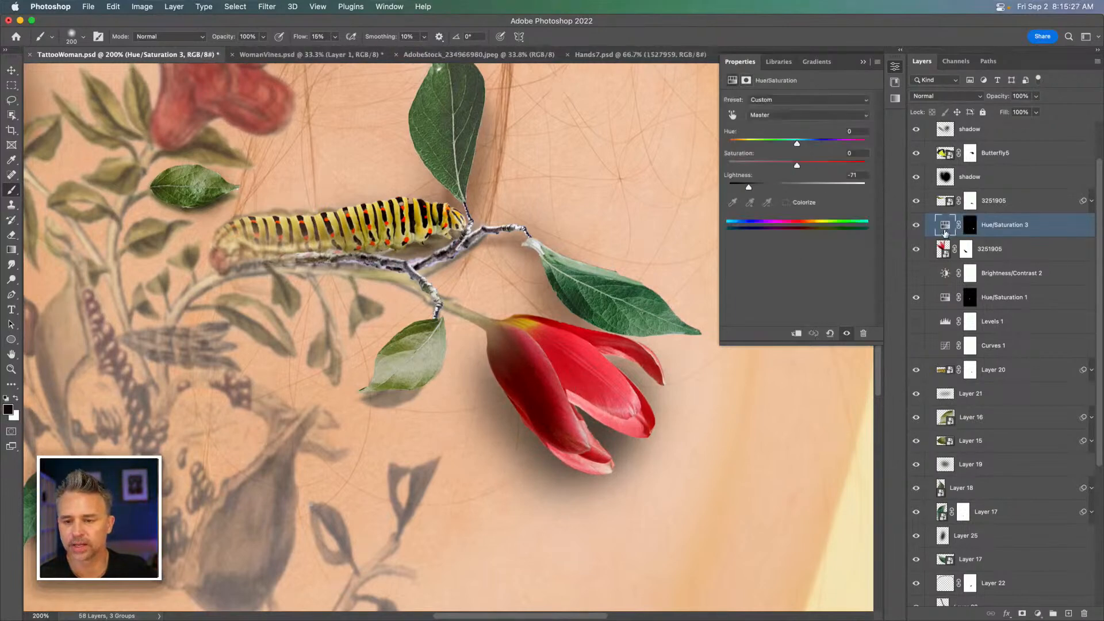
pyautogui.click(822, 166)
pyautogui.moveTo(841, 167)
pyautogui.mouseDown()
pyautogui.moveTo(906, 167)
pyautogui.moveTo(793, 170)
pyautogui.moveTo(845, 172)
pyautogui.mouseUp()
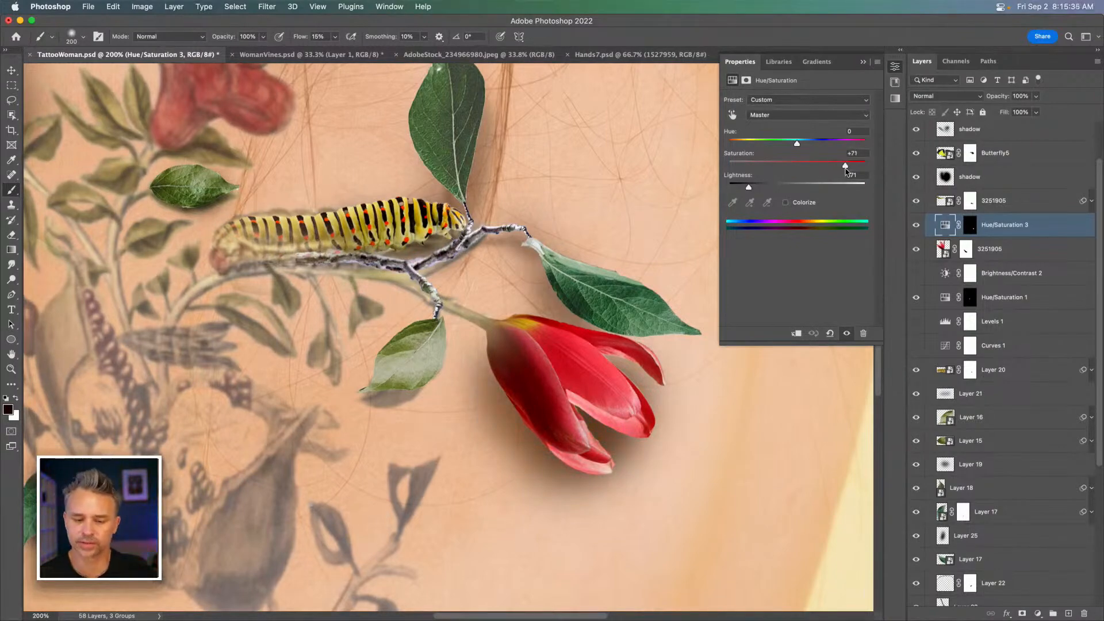
pyautogui.press('super+0')
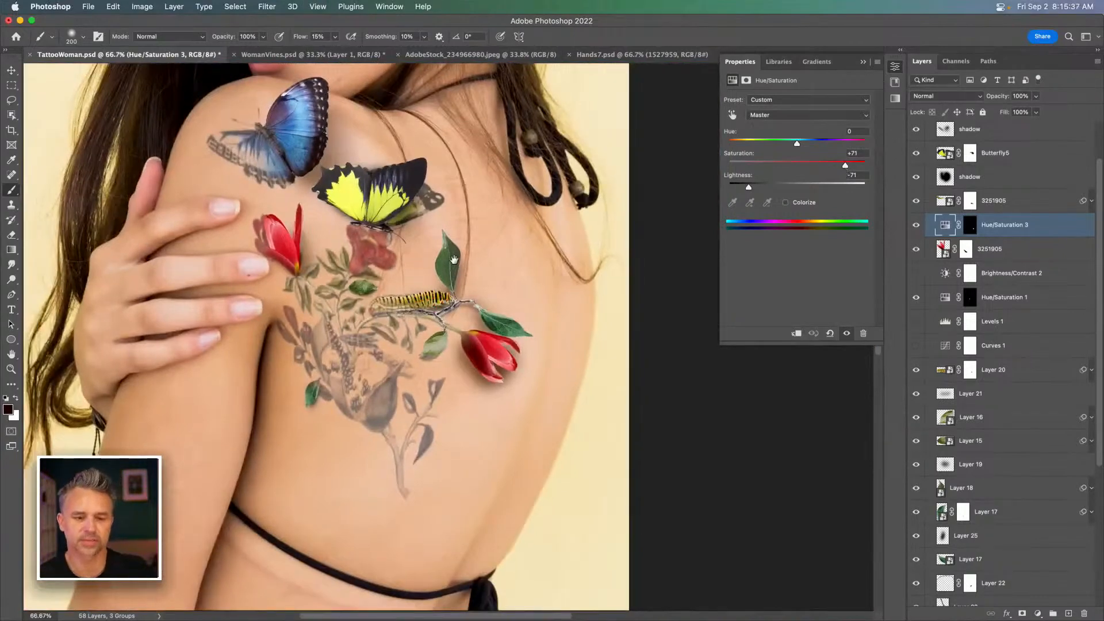
pyautogui.moveTo(454, 264); pyautogui.dragTo(515, 324)
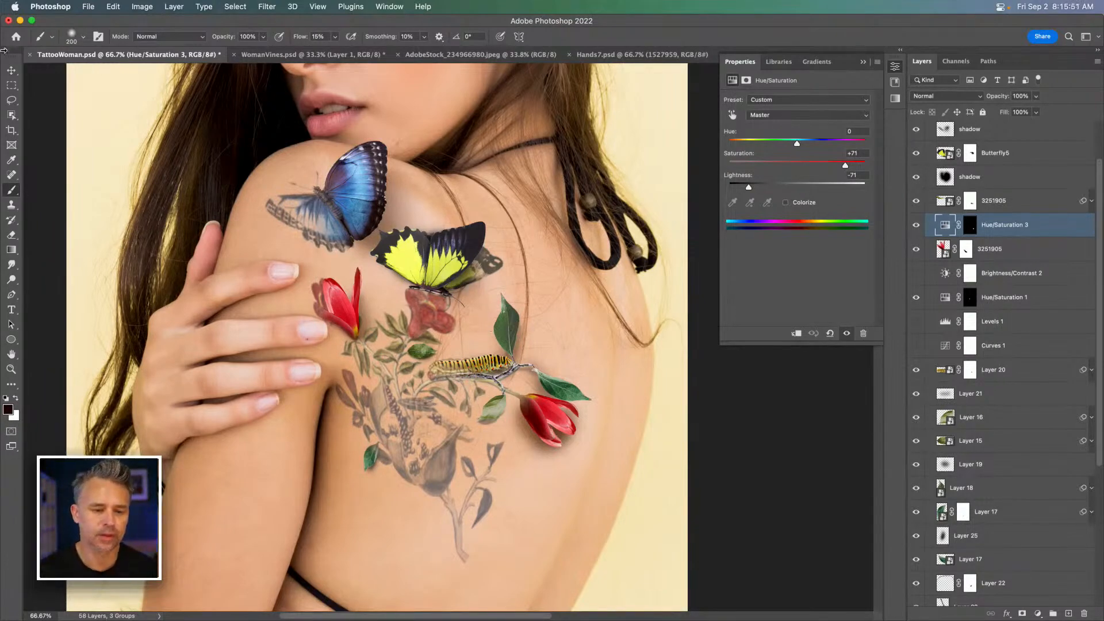
pyautogui.moveTo(311, 190)
pyautogui.mouseDown()
pyautogui.moveTo(328, 247)
pyautogui.moveTo(372, 303)
pyautogui.moveTo(367, 289)
pyautogui.mouseUp()
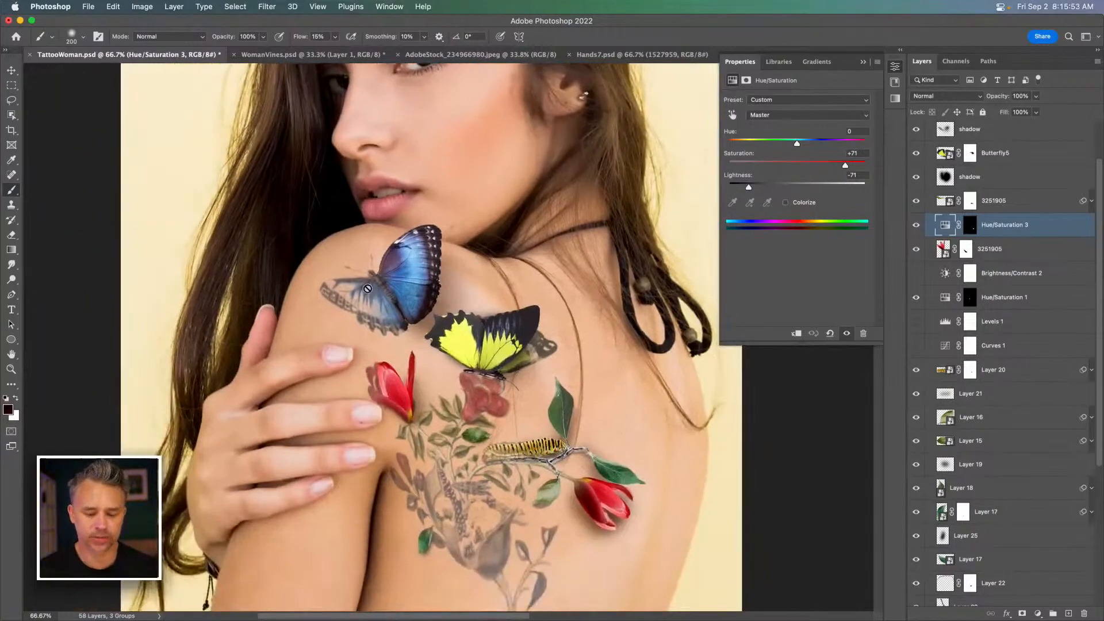
pyautogui.press('super+minus')
pyautogui.press('super+minus')
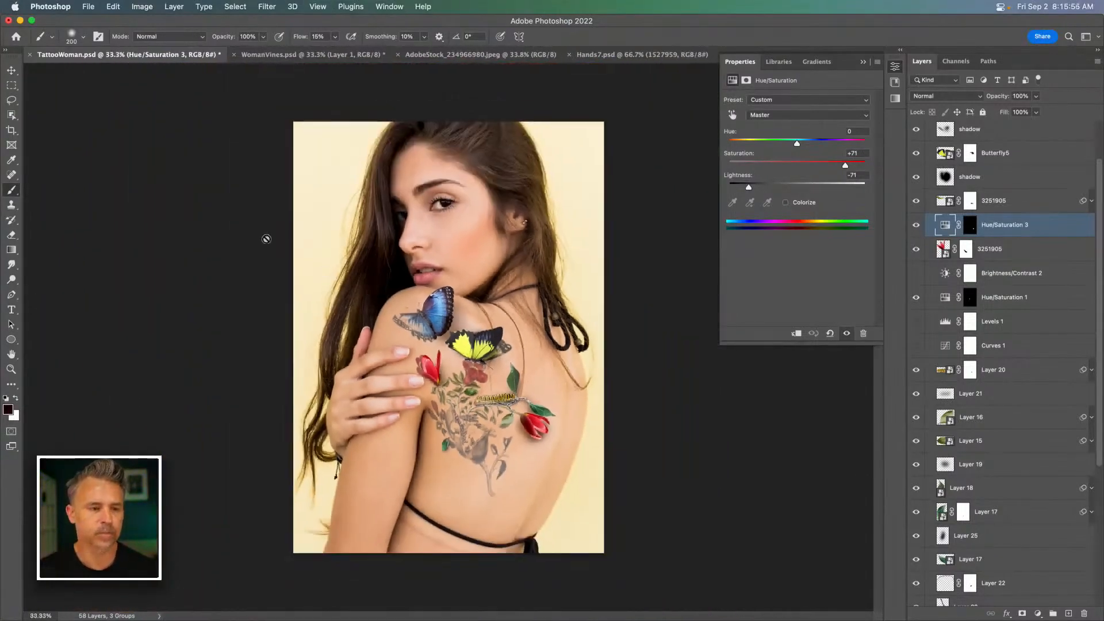
pyautogui.click(12, 86)
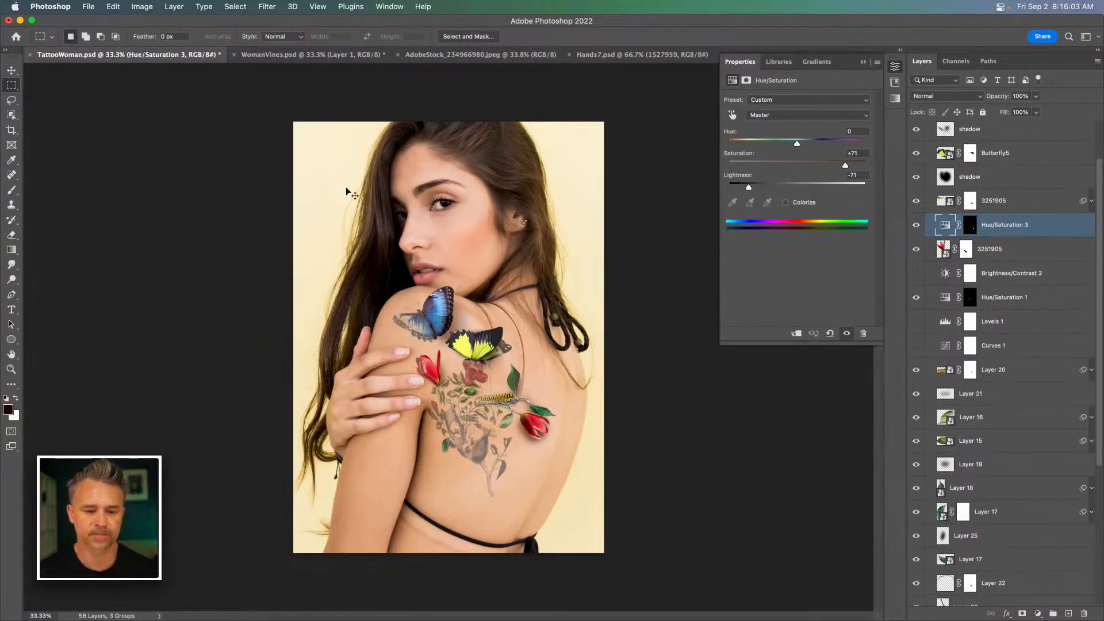
# Step: Select the yellow butterfly's upper shadow layer, compare the image with and without it, and leave it hidden
pyautogui.press('super+plus')
pyautogui.press('super+plus')
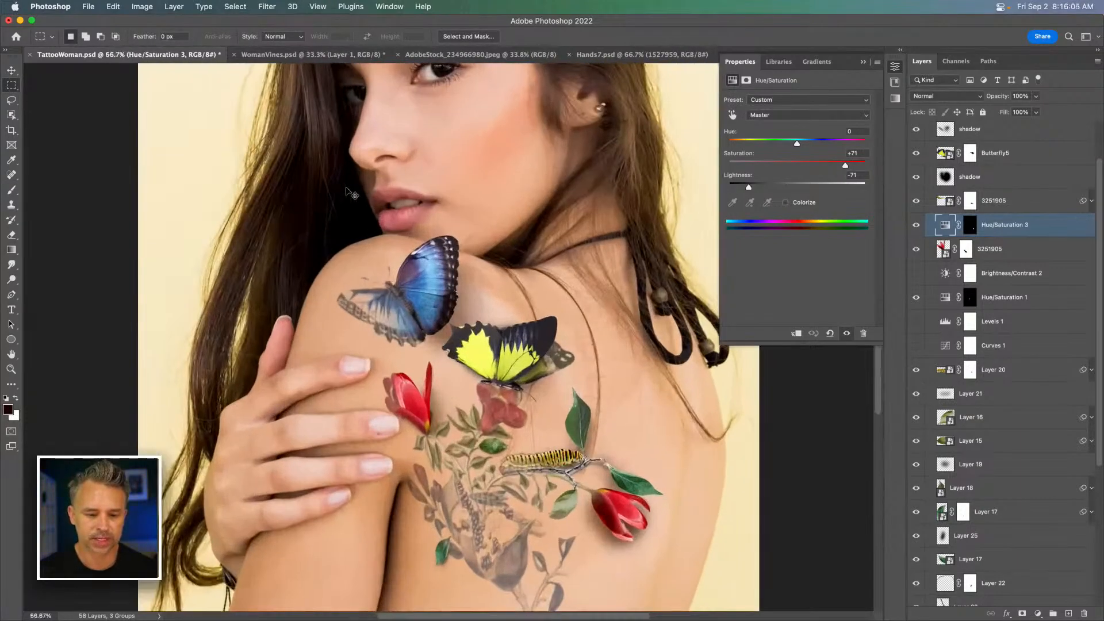
pyautogui.press('super+plus')
pyautogui.press('v')
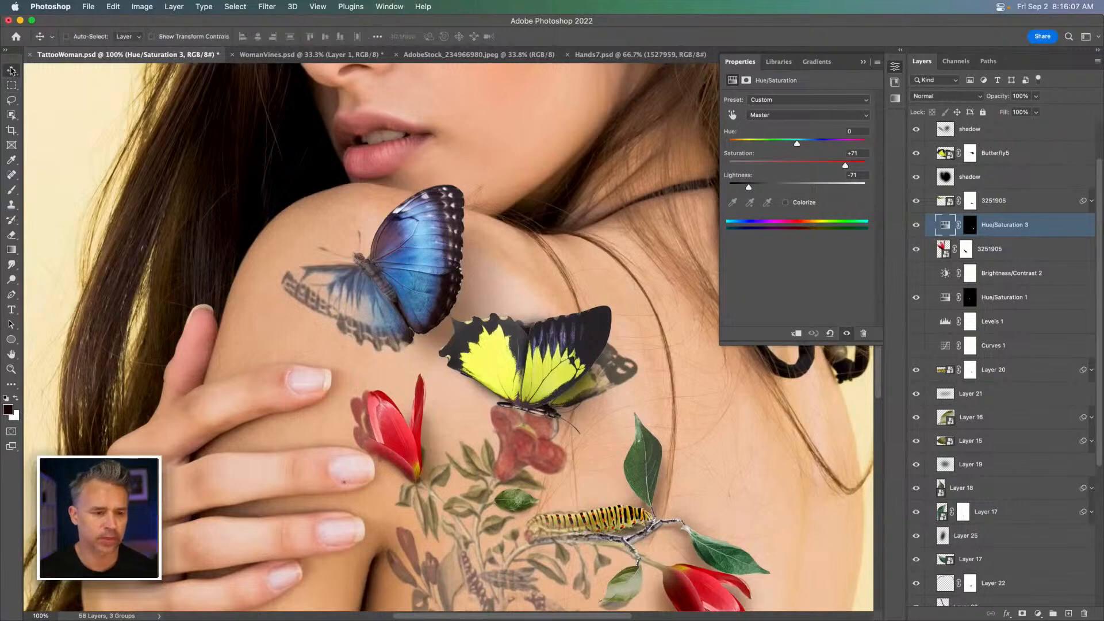
pyautogui.click(579, 392)
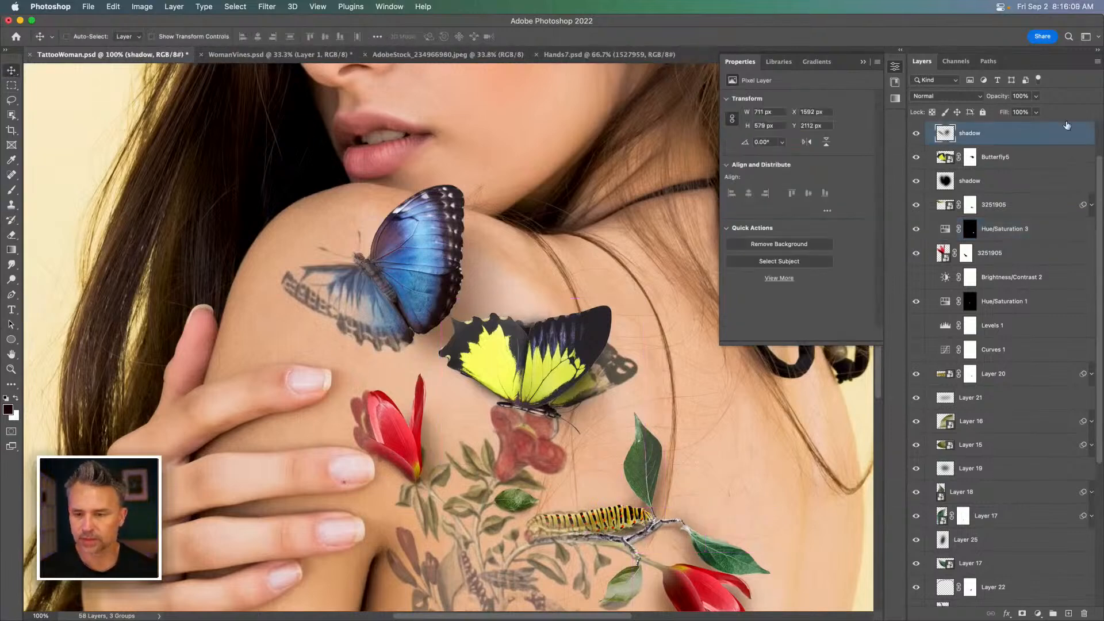
pyautogui.scroll(3, 918, 183)
pyautogui.click(917, 186)
pyautogui.click(917, 186)
pyautogui.click(917, 186)
pyautogui.click(917, 187)
pyautogui.click(917, 186)
# Step: Add a Hue/Saturation adjustment layer above the hidden shadow with Saturation +17 and Lightness -50
pyautogui.click(1039, 614)
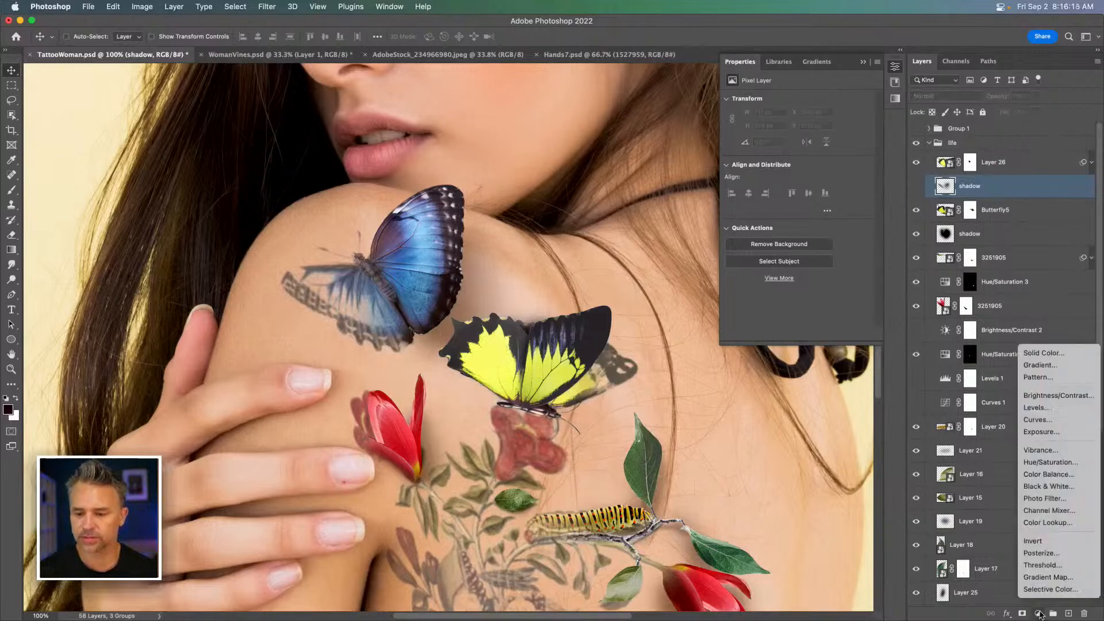
pyautogui.click(1050, 463)
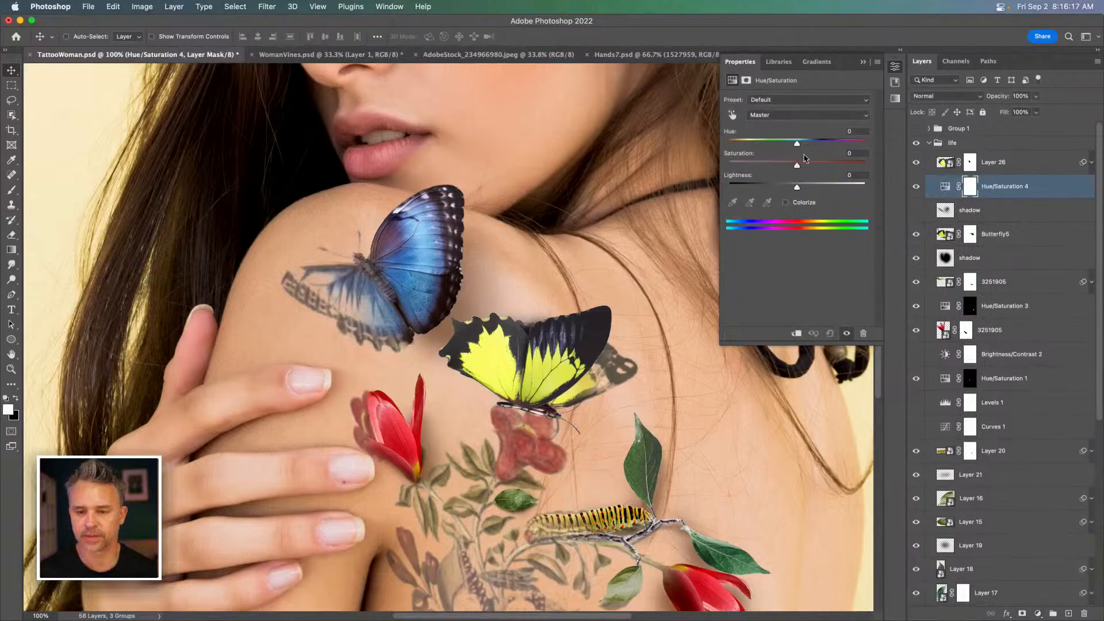
pyautogui.click(773, 184)
pyautogui.moveTo(769, 188); pyautogui.dragTo(798, 170)
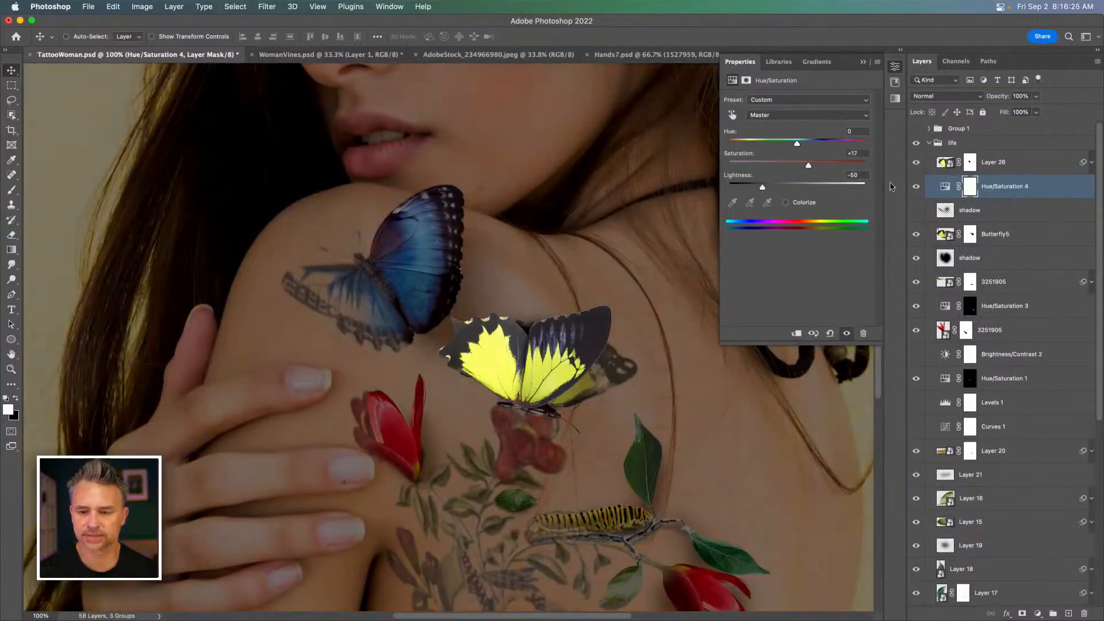
# Step: Invert the Hue/Saturation 4 mask to black and paint a shadow under the yellow butterfly with a white 200 px brush
pyautogui.click(972, 186)
pyautogui.press('super+i')
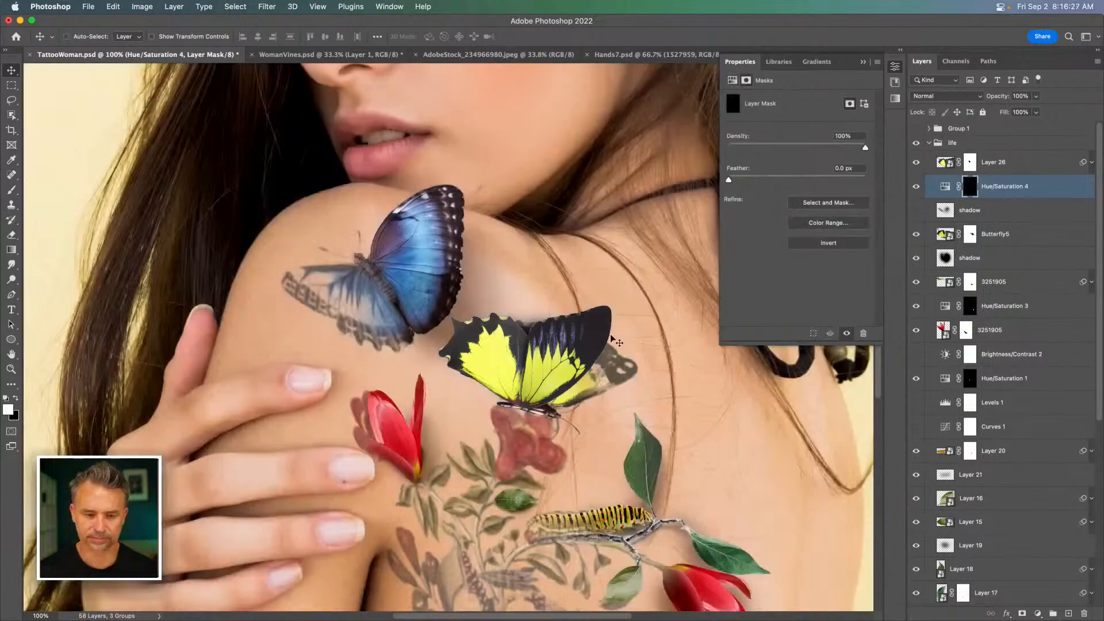
pyautogui.press('b')
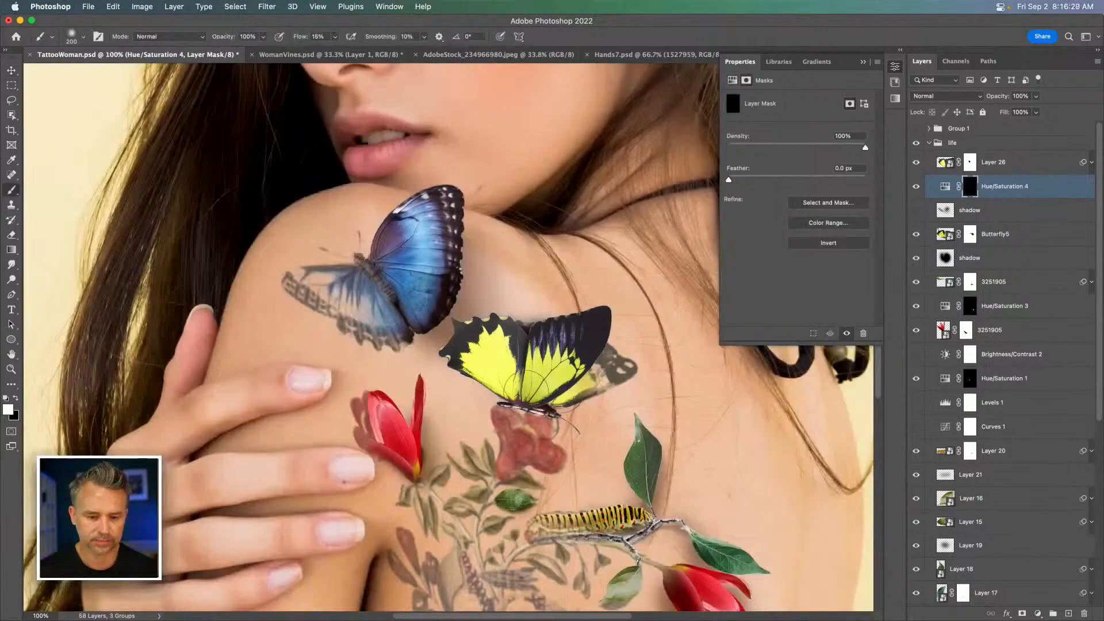
pyautogui.moveTo(584, 375)
pyautogui.mouseDown()
pyautogui.moveTo(577, 387)
pyautogui.moveTo(550, 383)
pyautogui.moveTo(603, 352)
pyautogui.moveTo(540, 383)
pyautogui.moveTo(573, 401)
pyautogui.moveTo(608, 364)
pyautogui.moveTo(552, 386)
pyautogui.mouseUp()
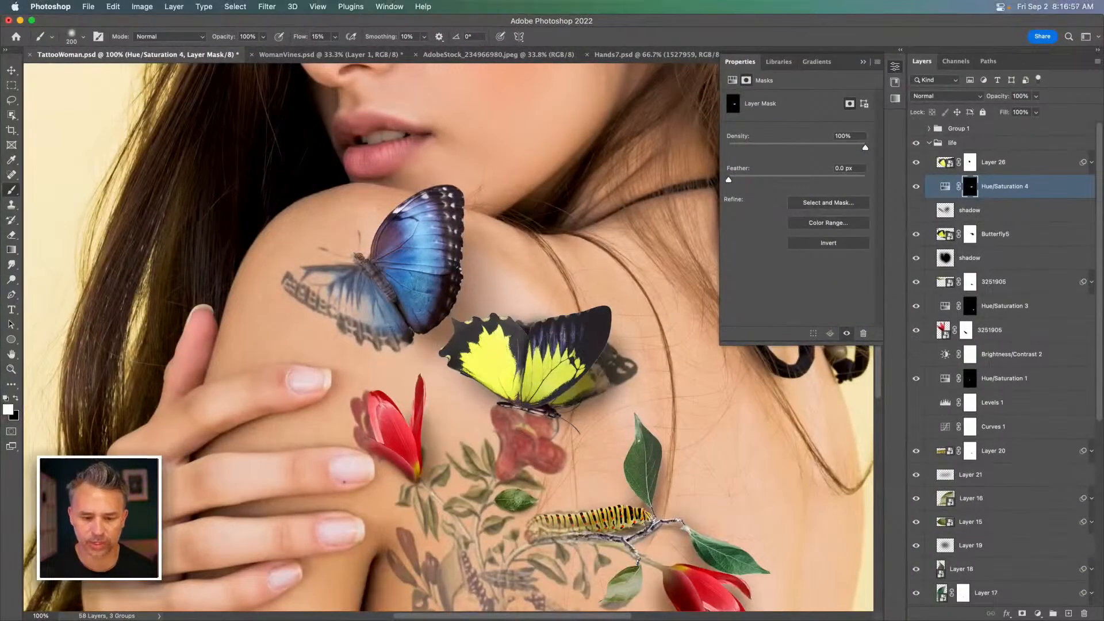
# Step: Hide the lifted yellow butterfly layer and the Butterfly5 layer to expose the painted shadow
pyautogui.click(915, 164)
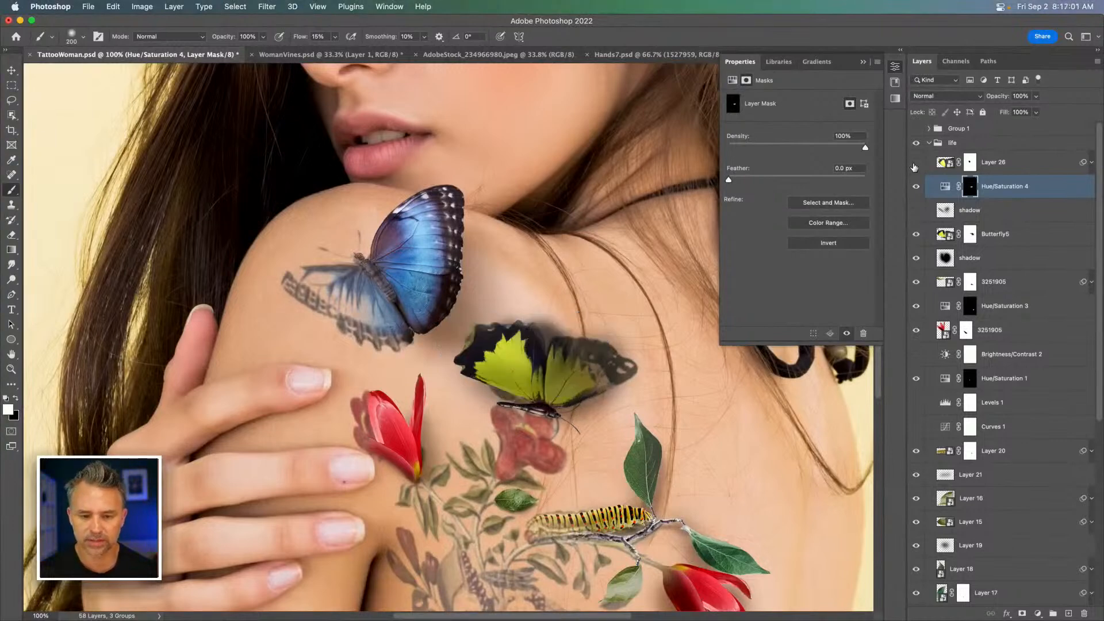
pyautogui.click(916, 234)
pyautogui.click(916, 234)
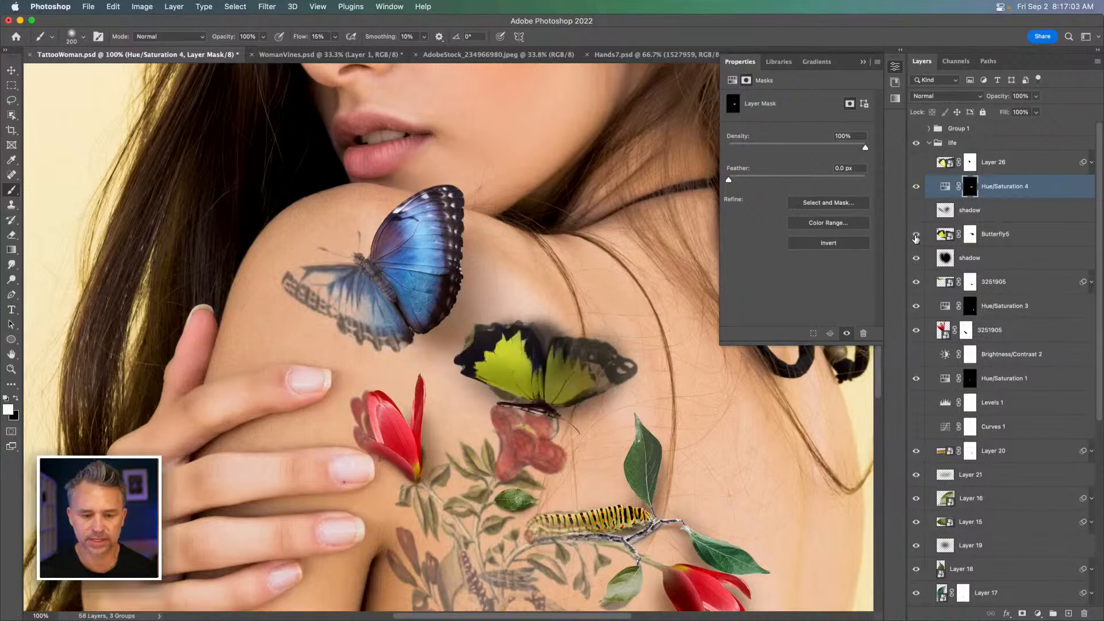
pyautogui.click(916, 237)
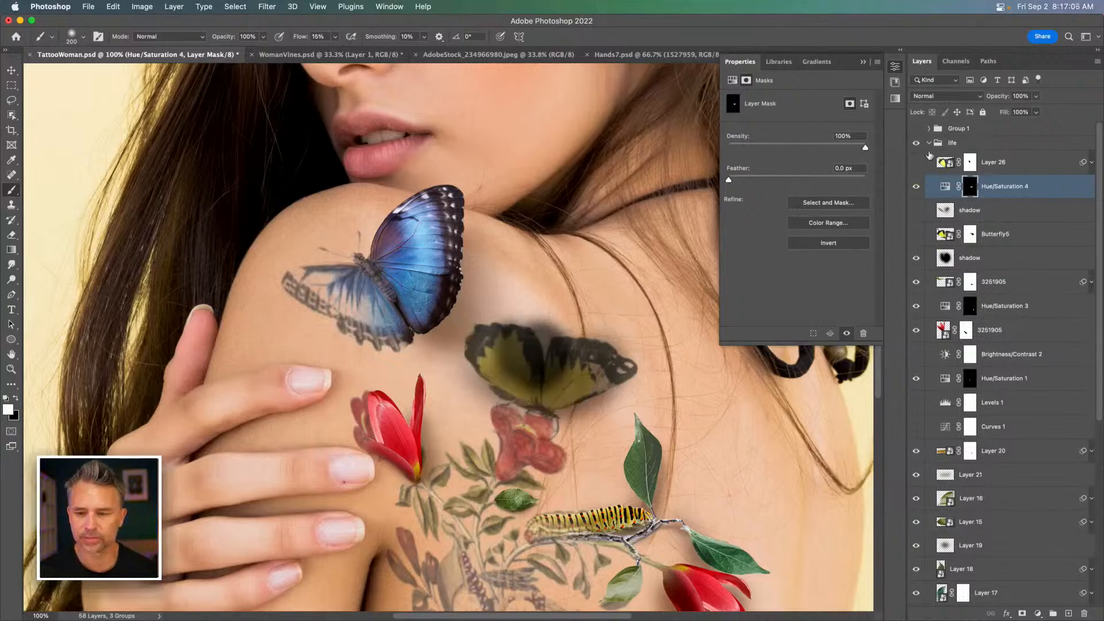
# Step: Compare the shadow with the lifted yellow butterfly layer shown and hidden
pyautogui.click(916, 165)
pyautogui.click(916, 164)
pyautogui.click(916, 164)
pyautogui.click(916, 165)
pyautogui.click(916, 164)
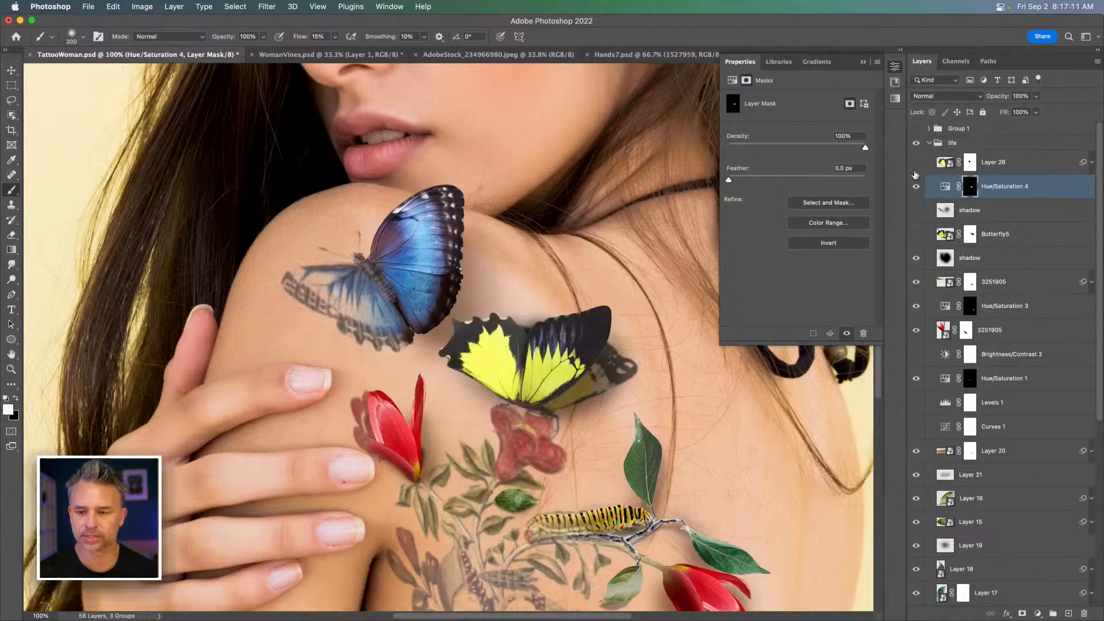
pyautogui.click(916, 164)
# Step: Hide the old shadow layer below Butterfly5 and show the lifted yellow butterfly over the Hue/Saturation 4 shadow
pyautogui.click(917, 186)
pyautogui.click(916, 186)
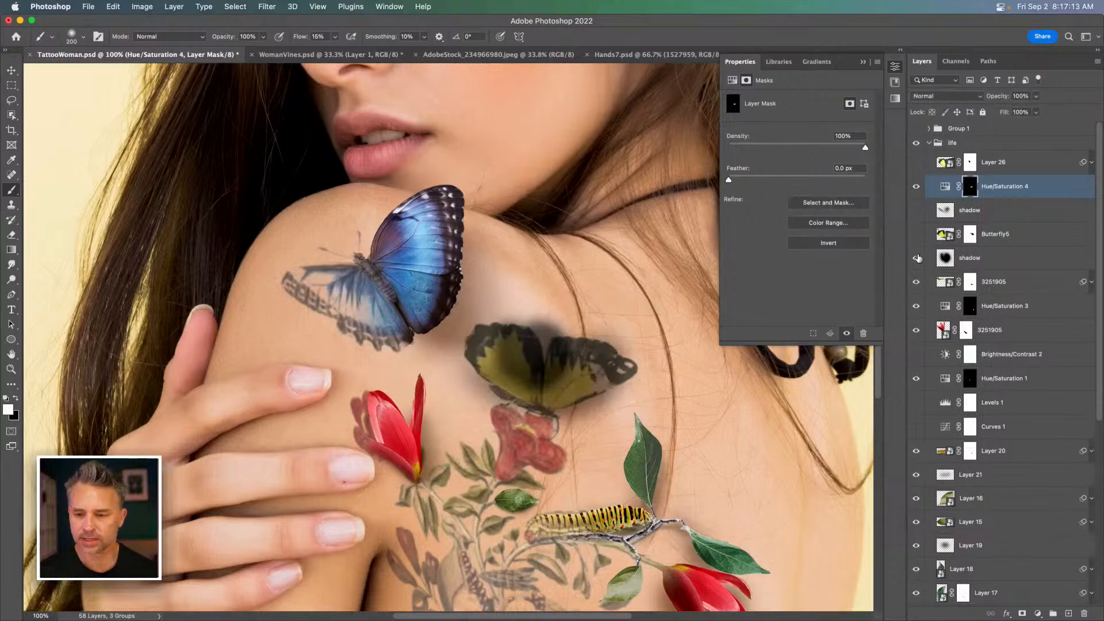
pyautogui.click(917, 259)
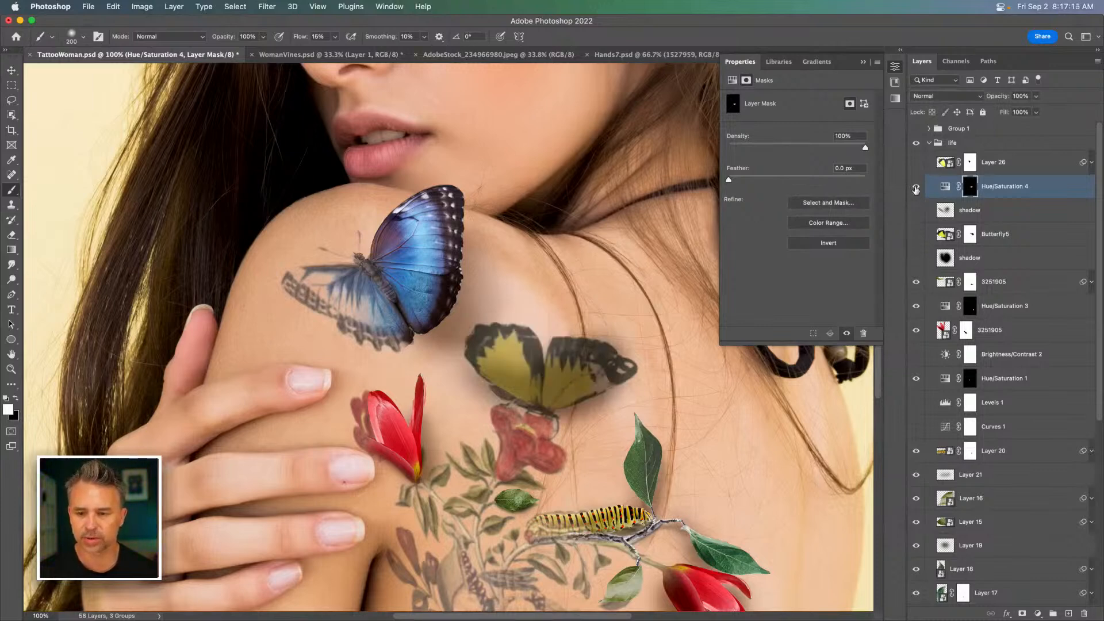
pyautogui.click(945, 186)
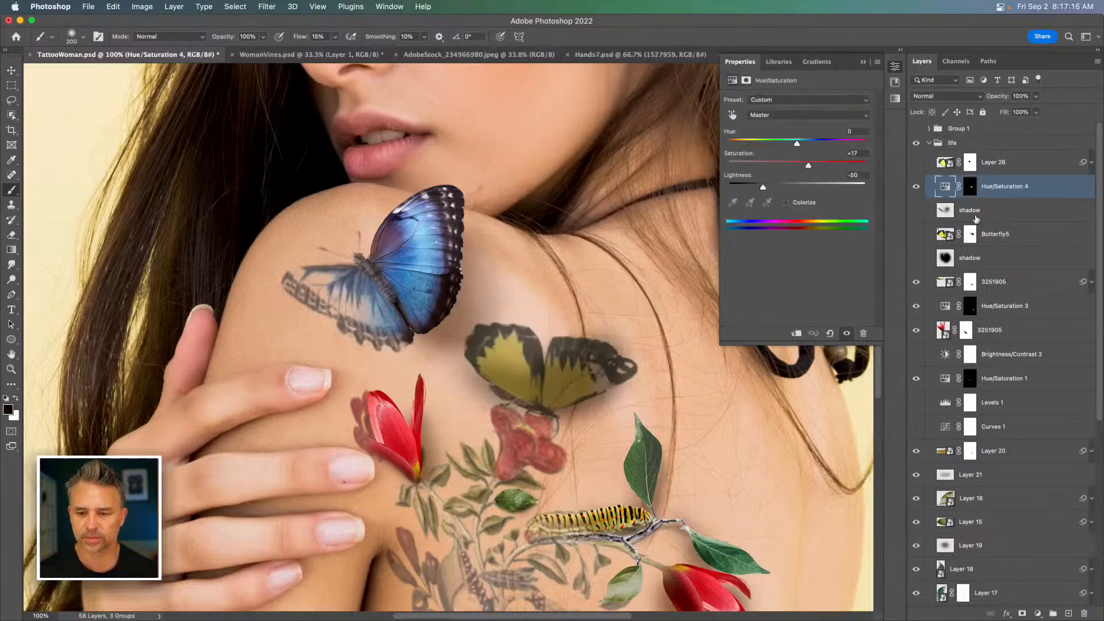
pyautogui.click(916, 162)
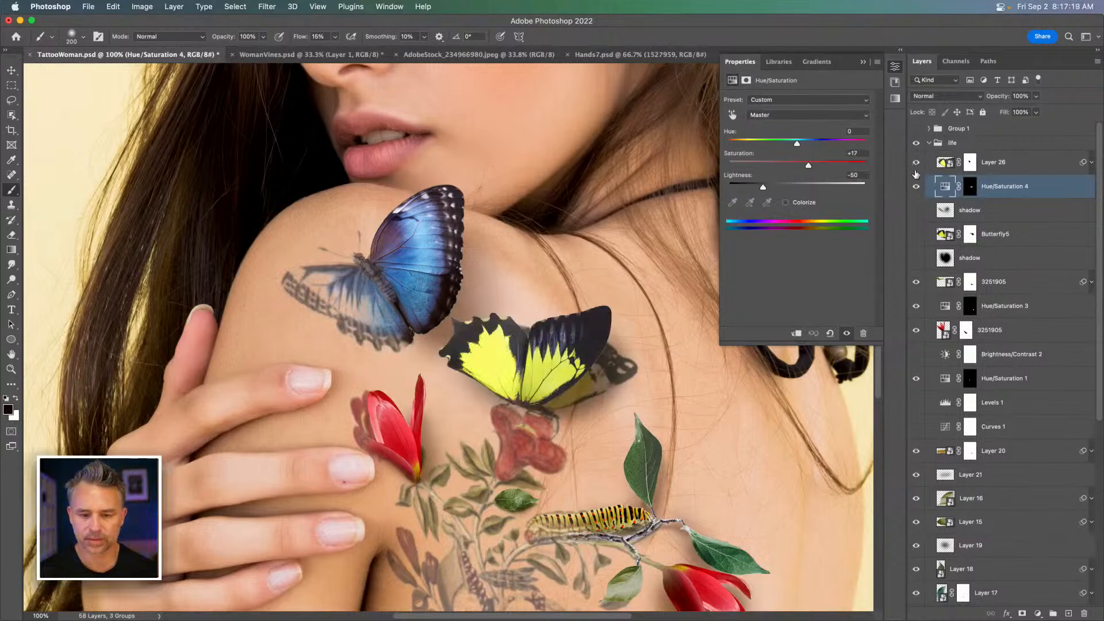
# Step: Hide the lifted yellow butterfly and compare the skin with Hue/Saturation 4 off and on
pyautogui.click(970, 188)
pyautogui.press('x')
pyautogui.click(916, 165)
pyautogui.click(917, 188)
pyautogui.click(917, 189)
pyautogui.click(917, 189)
pyautogui.click(916, 189)
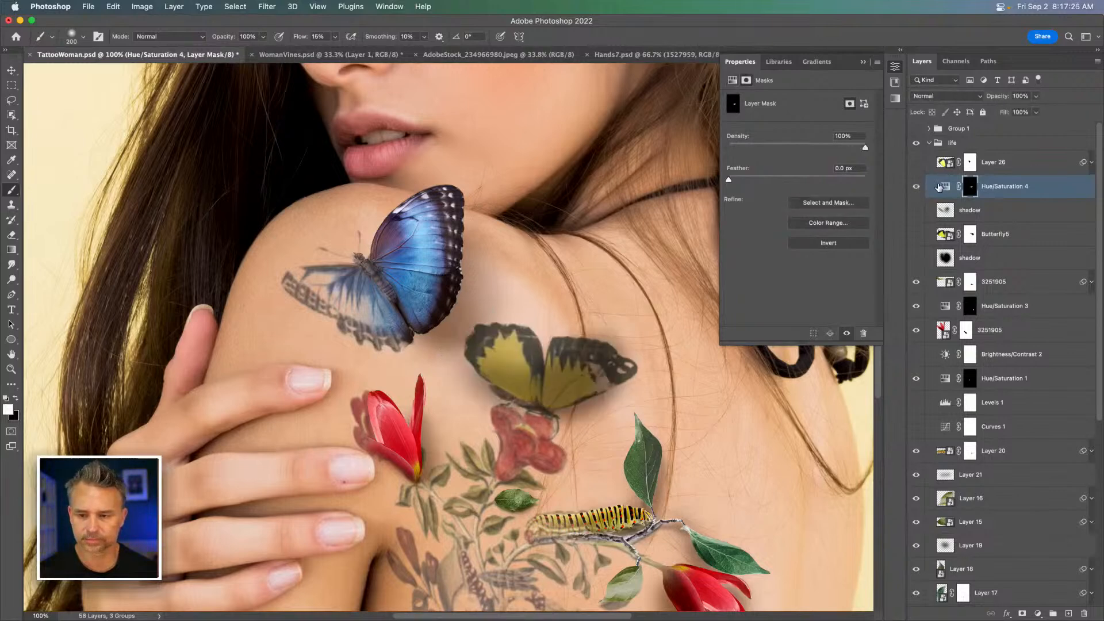
# Step: Set Hue/Saturation 4's Saturation to +33 and show the lifted yellow butterfly again
pyautogui.click(944, 188)
pyautogui.moveTo(825, 164); pyautogui.dragTo(819, 165)
pyautogui.click(916, 162)
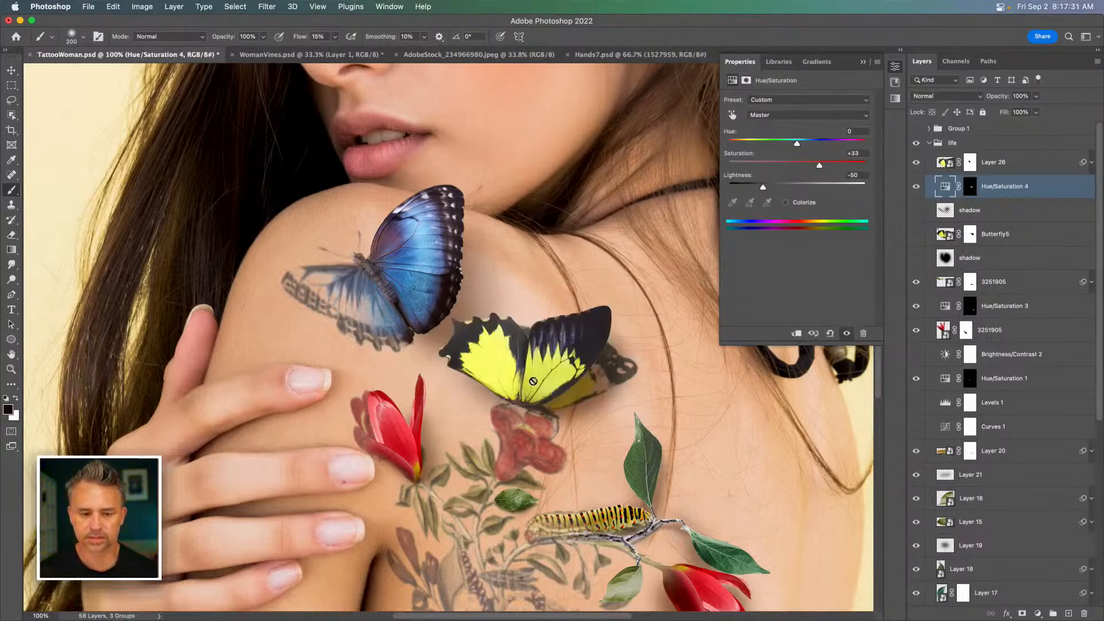
# Step: Target the Hue/Saturation 4 mask with a white 150 px brush and check the butterfly's shadow in the whole composition
pyautogui.click(972, 187)
pyautogui.press('x')
pyautogui.press('[')
pyautogui.press('[')
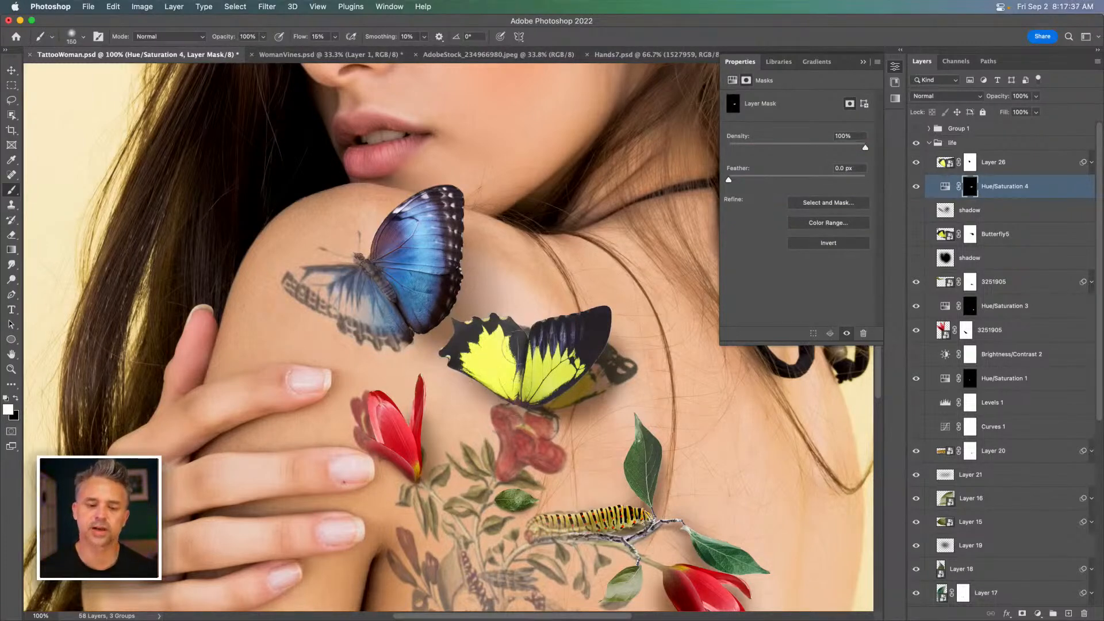
pyautogui.scroll(-2, 523, 352)
pyautogui.scroll(-1, 523, 352)
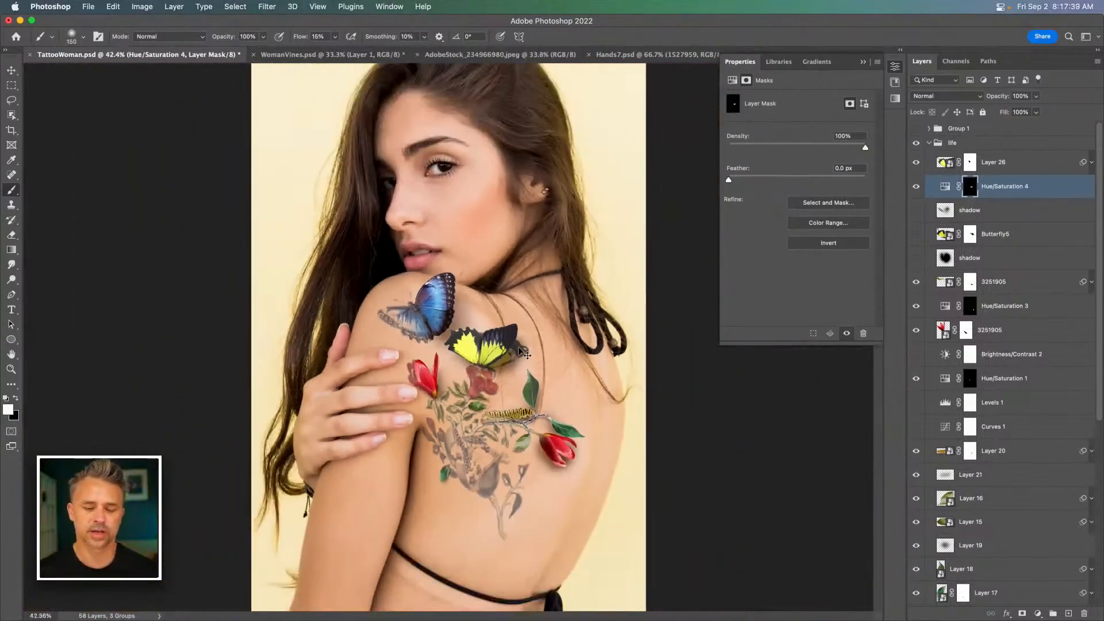
pyautogui.scroll(1, 523, 352)
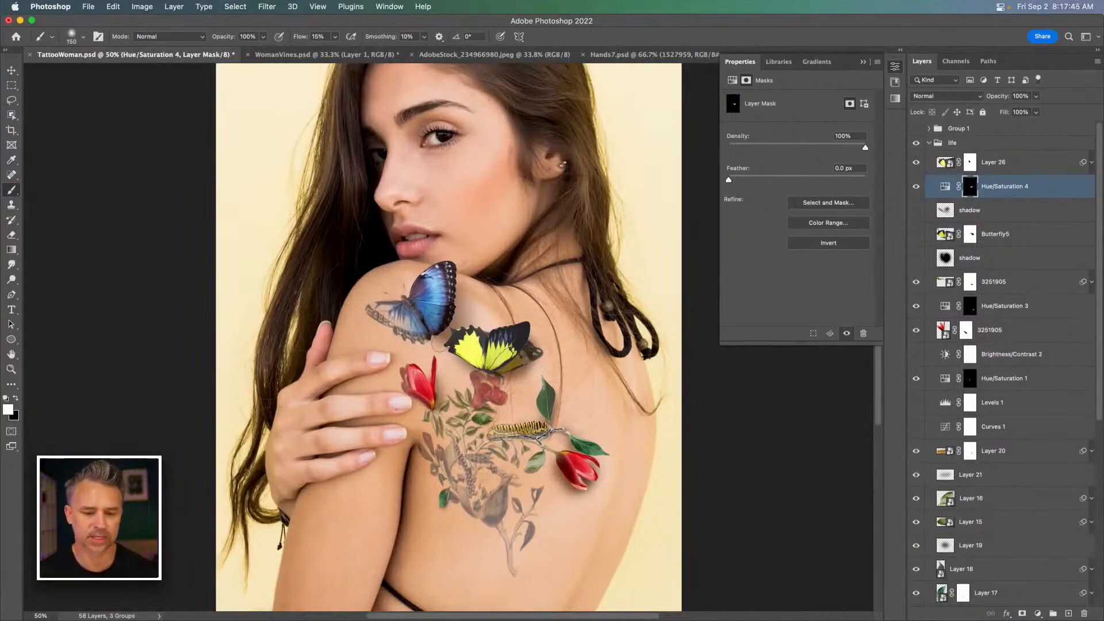
# Step: Select the bottom woman smart object layer and open its contents for retouching
pyautogui.scroll(4, 440, 345)
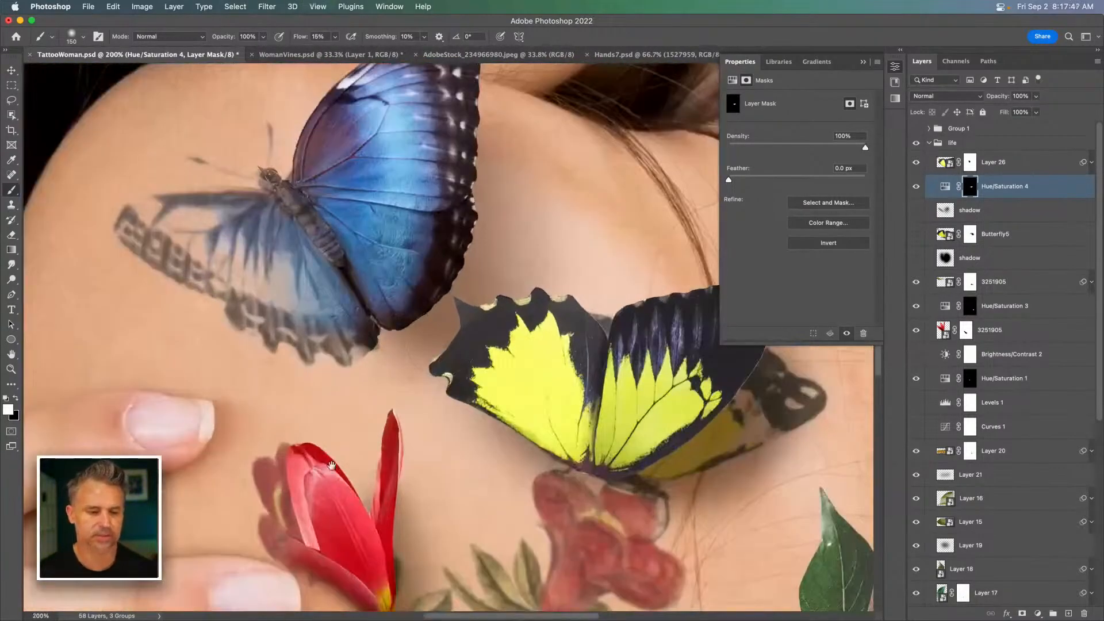
pyautogui.moveTo(331, 464); pyautogui.dragTo(626, 234)
pyautogui.press('v')
pyautogui.click(525, 369)
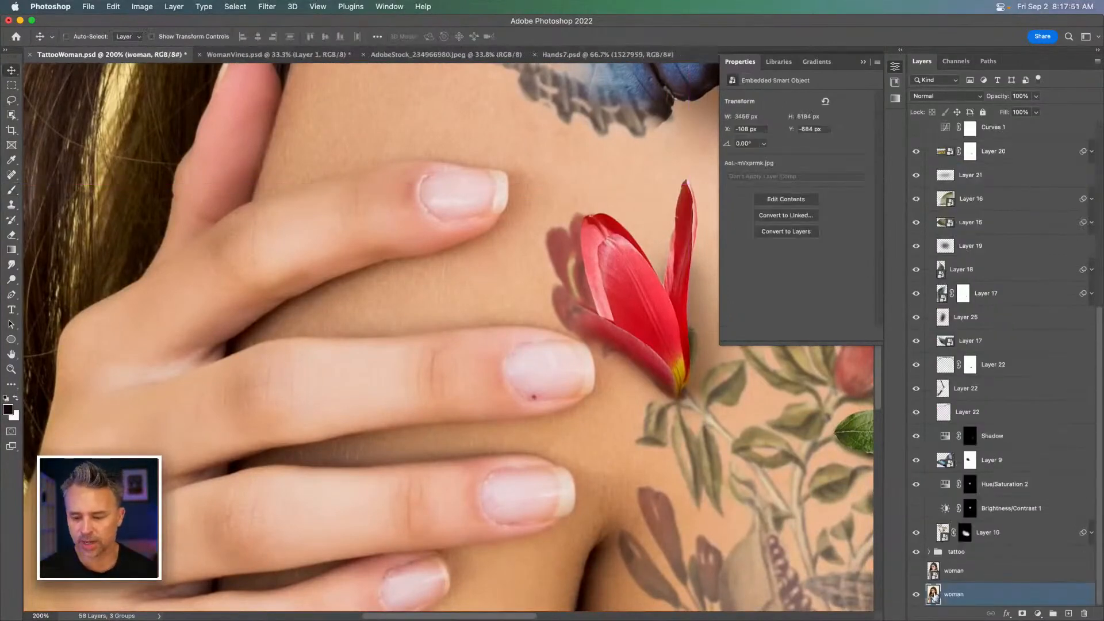
pyautogui.doubleClick(934, 595)
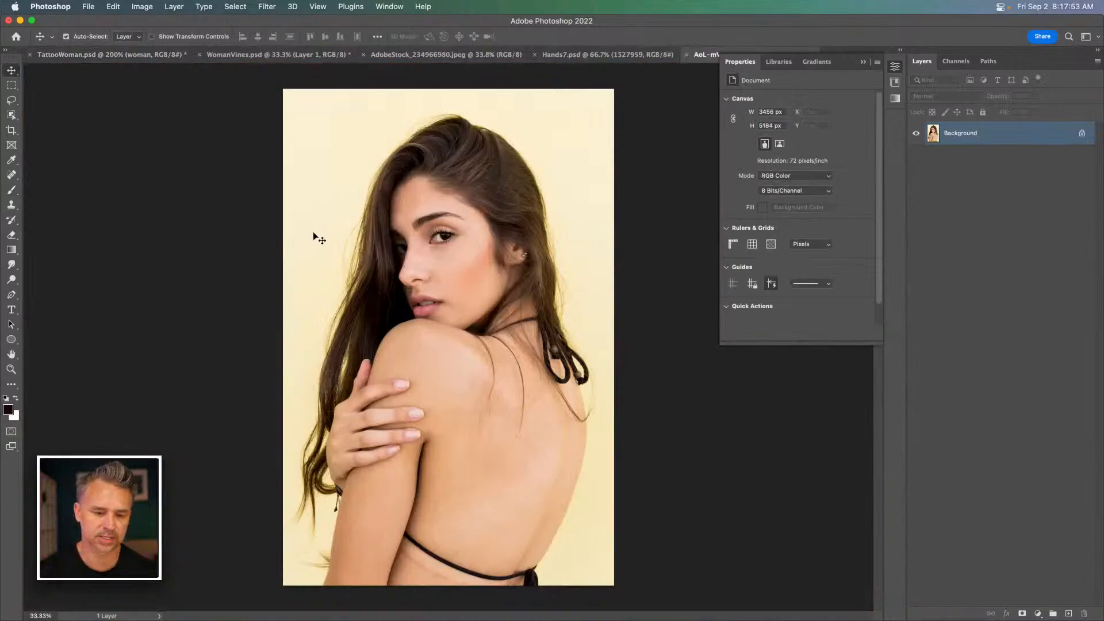
# Step: Remove the dark spot from the middle fingernail on the source photo with the content-aware Spot Healing Brush
pyautogui.press('super+plus')
pyautogui.press('super+plus')
pyautogui.press('super+plus')
pyautogui.press('super+plus')
pyautogui.moveTo(265, 274); pyautogui.dragTo(414, 6)
pyautogui.click(417, 6)
pyautogui.click(153, 140)
pyautogui.scroll(3, 427, 232)
pyautogui.hscroll(2, 426, 231)
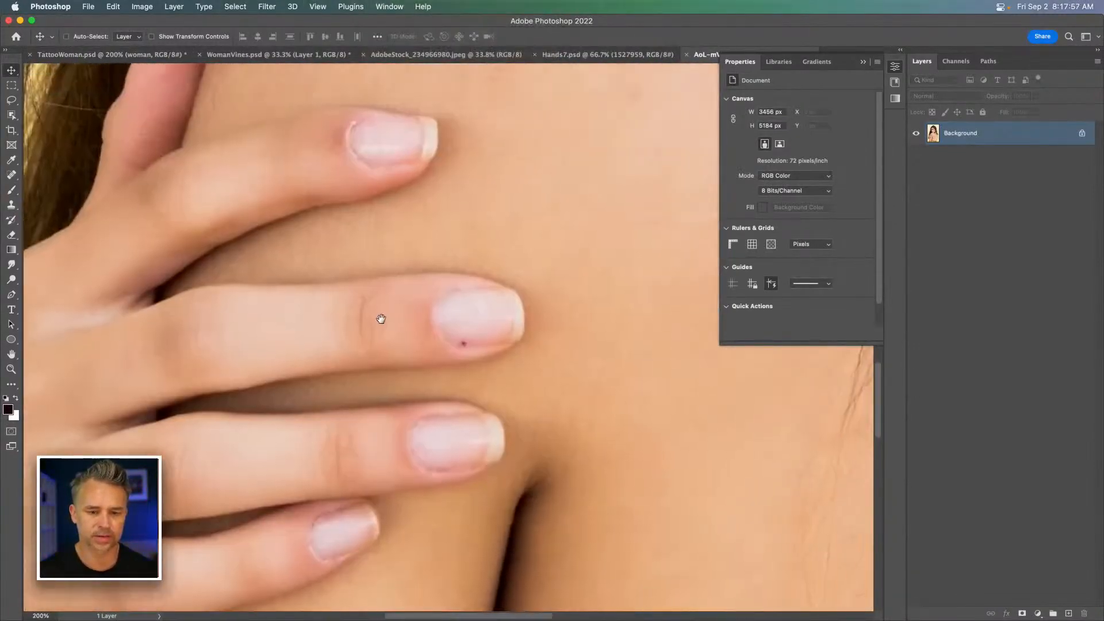
pyautogui.moveTo(415, 263); pyautogui.dragTo(354, 300)
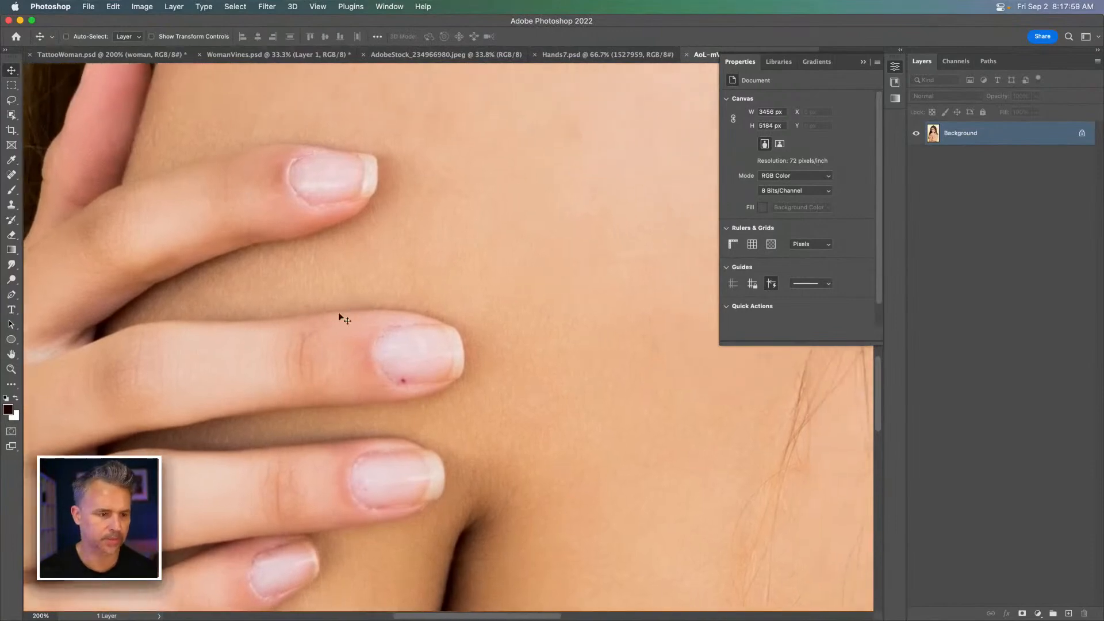
pyautogui.press('j')
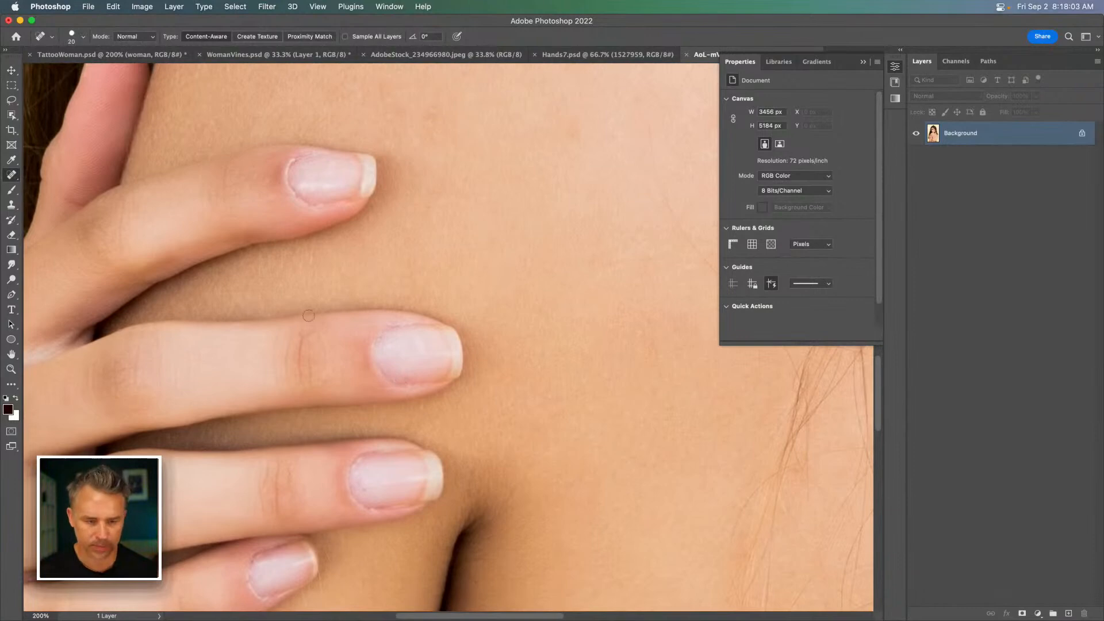
# Step: Clean up the rough cuticle edges around the fingernails with a 10 px Spot Healing Brush
pyautogui.press('[')
pyautogui.moveTo(297, 194); pyautogui.dragTo(313, 207)
pyautogui.click(290, 183)
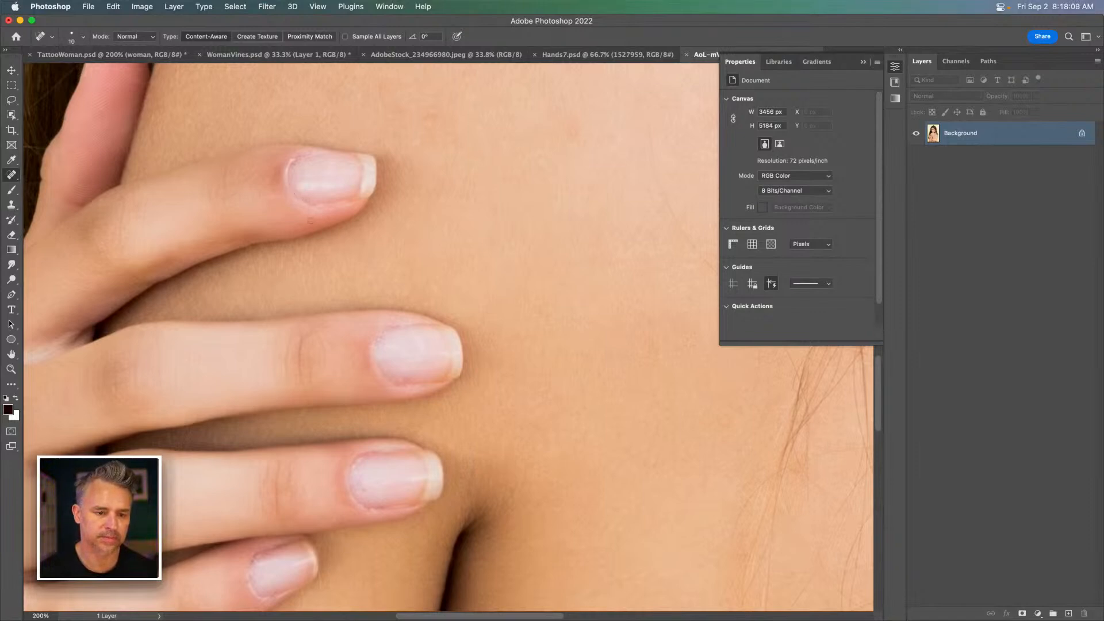
pyautogui.moveTo(361, 460); pyautogui.dragTo(363, 458)
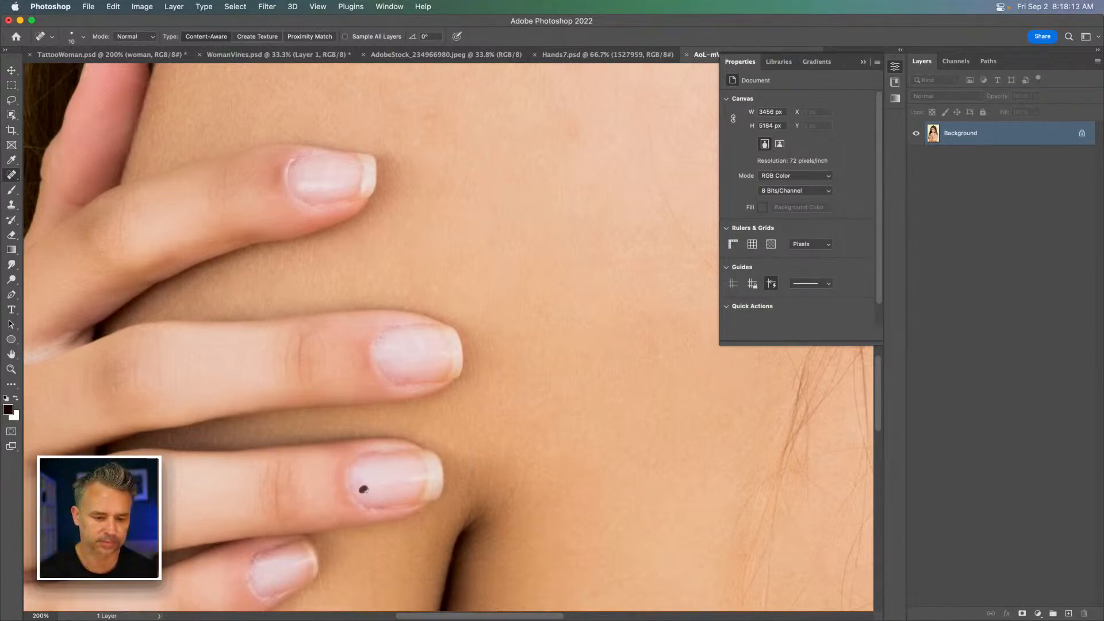
pyautogui.moveTo(247, 580); pyautogui.dragTo(252, 555)
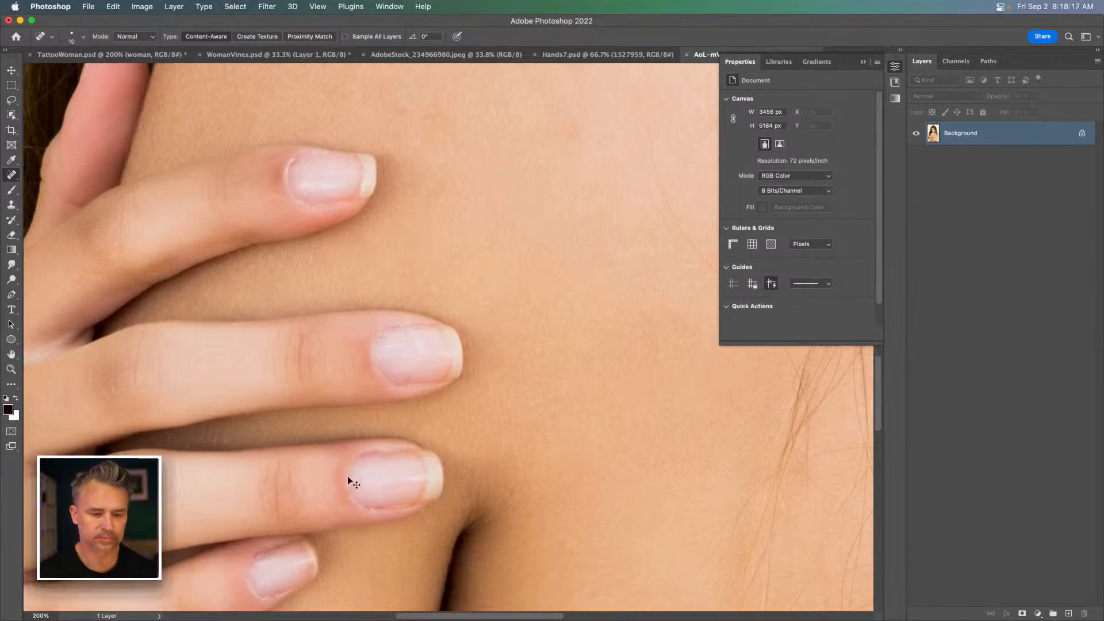
pyautogui.moveTo(379, 340); pyautogui.dragTo(398, 328)
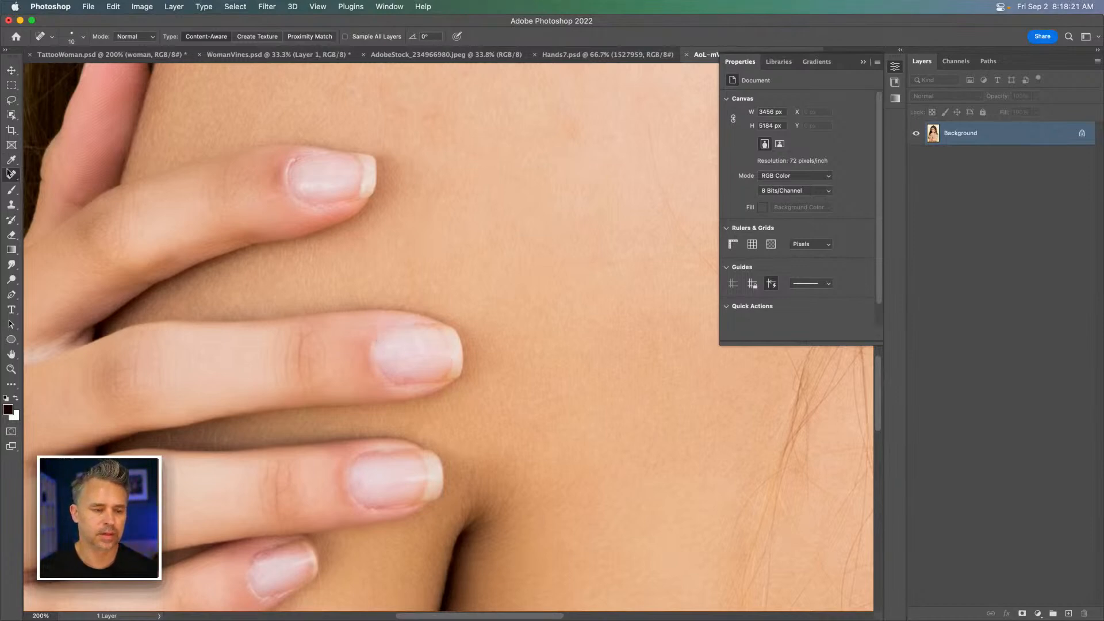
# Step: Save the retouched source photo as a JPEG at quality 8 with the Baseline ("Standard") format and close it
pyautogui.rightClick(9, 174)
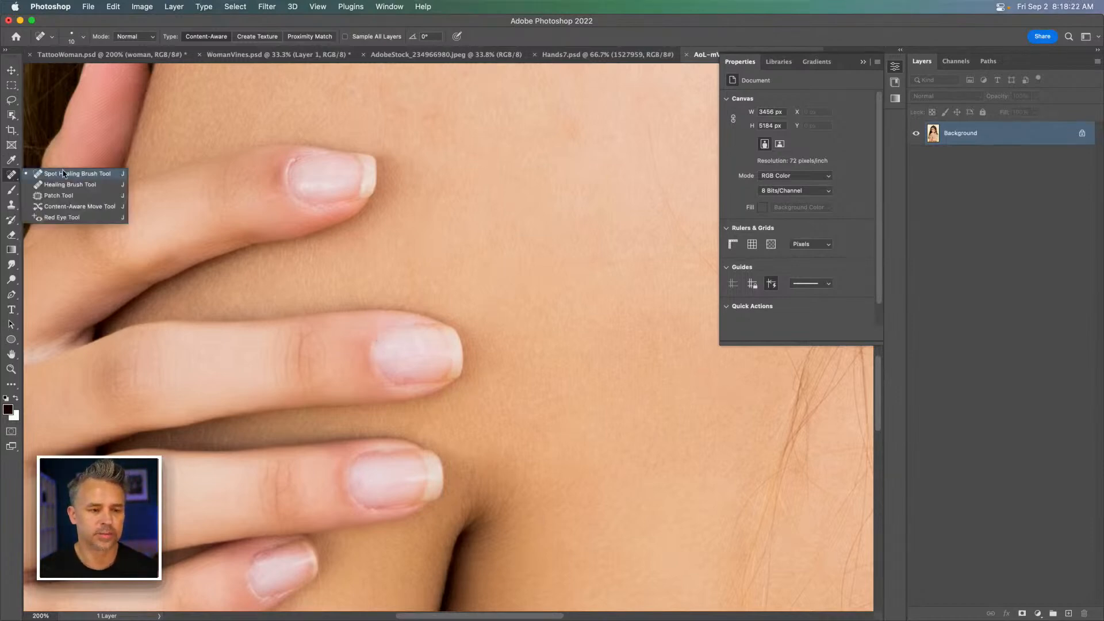
pyautogui.click(11, 85)
pyautogui.press('super+minus')
pyautogui.press('super+minus')
pyautogui.press('h')
pyautogui.moveTo(247, 222); pyautogui.dragTo(198, 327)
pyautogui.press('super+s')
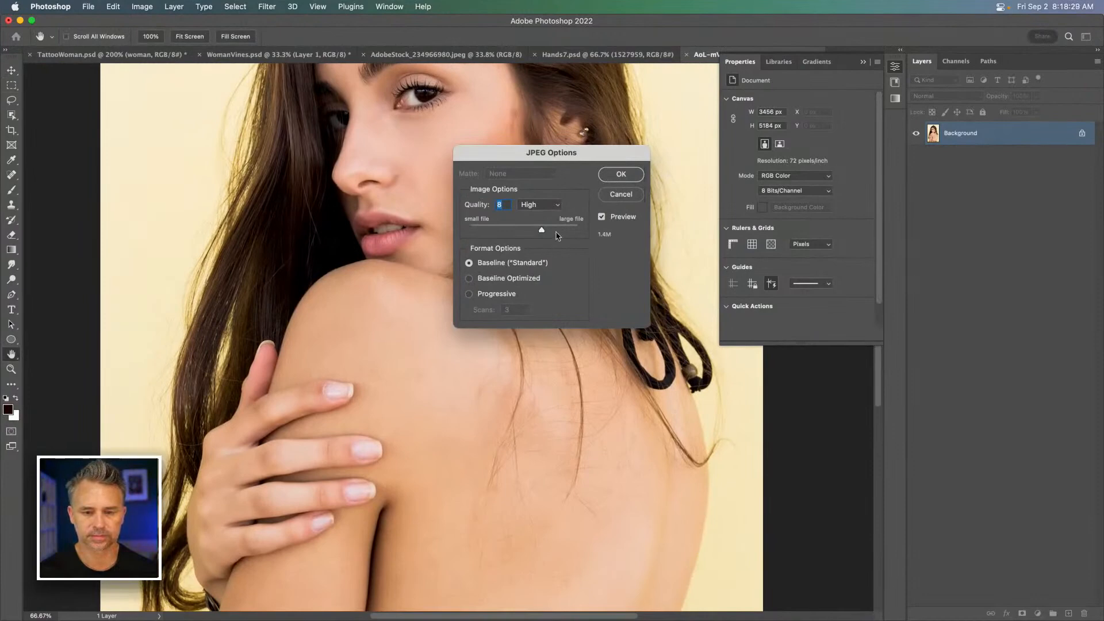
pyautogui.click(616, 192)
pyautogui.press('m')
pyautogui.press('super+s')
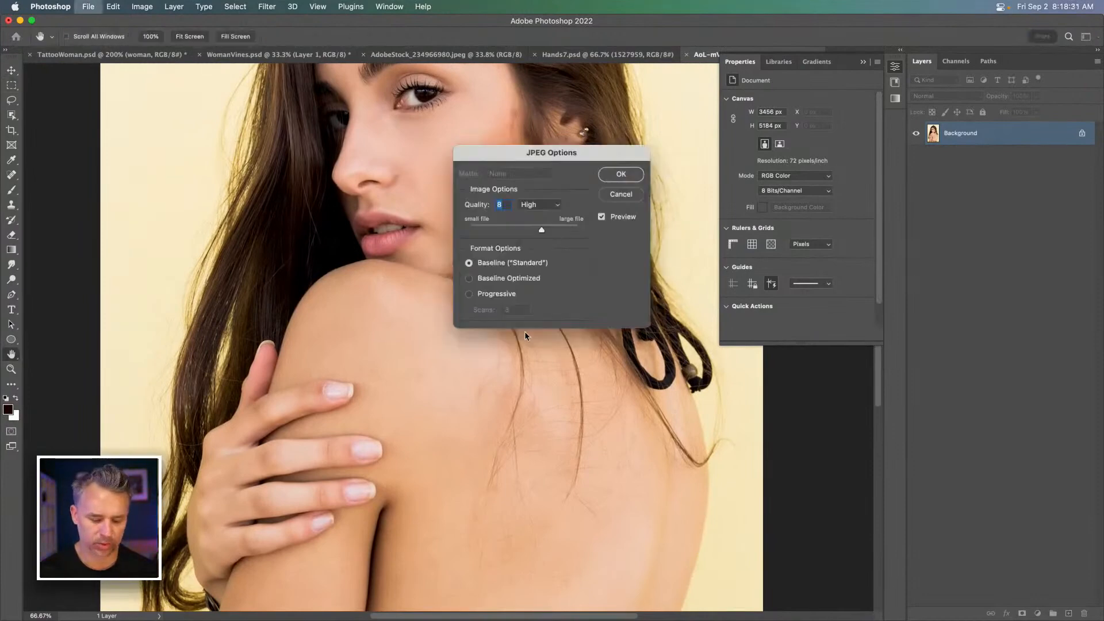
pyautogui.click(619, 173)
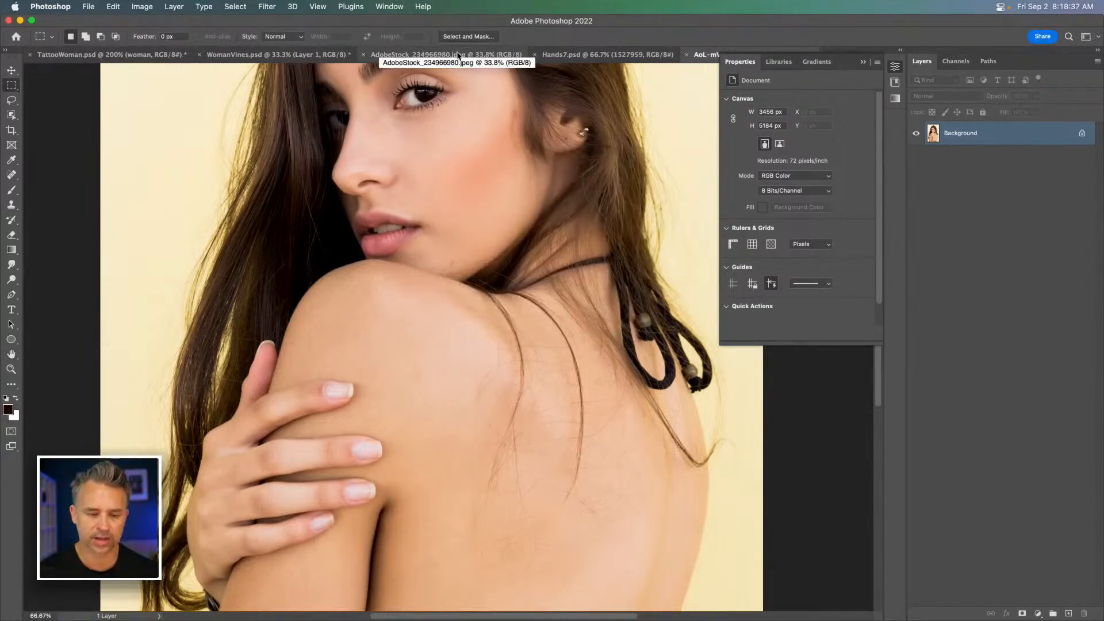
pyautogui.press('super+w')
# Step: Select the yellow butterfly's Layer 26 in the tattoo composition and hide it
pyautogui.moveTo(684, 290); pyautogui.dragTo(187, 370)
pyautogui.moveTo(319, 345); pyautogui.dragTo(350, 326)
pyautogui.moveTo(393, 207); pyautogui.dragTo(433, 266)
pyautogui.click(11, 70)
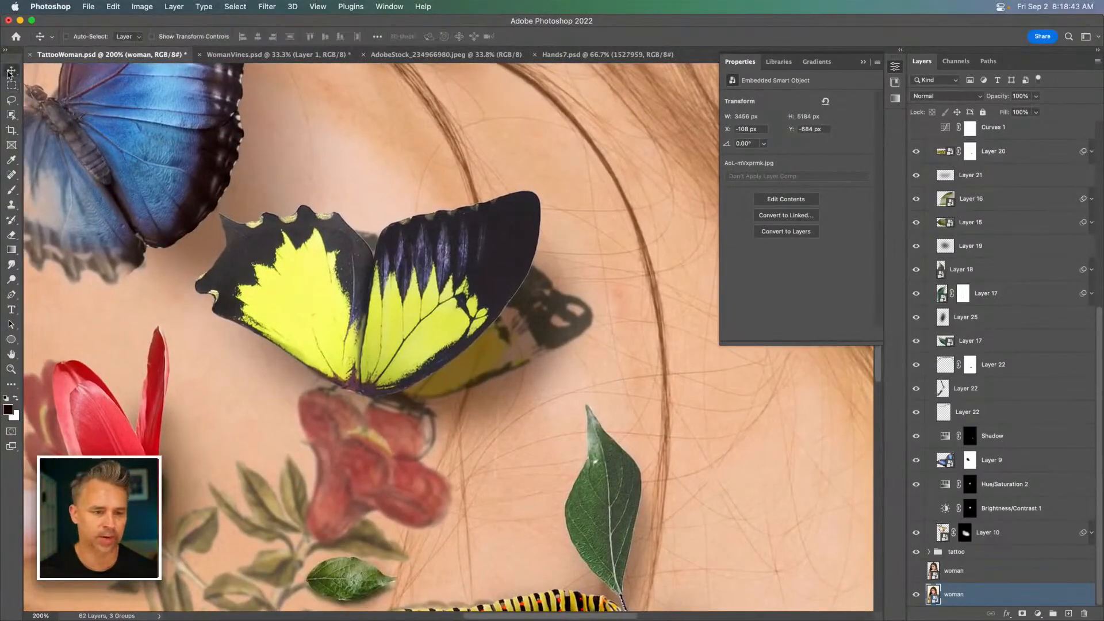
pyautogui.click(499, 306)
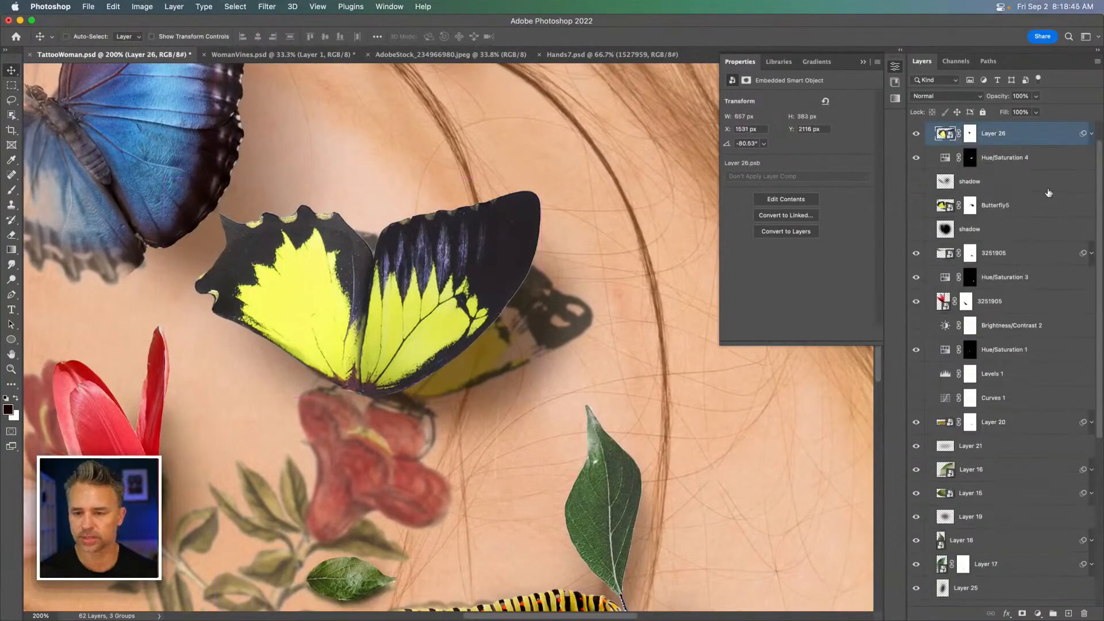
pyautogui.scroll(1, 972, 206)
pyautogui.click(916, 163)
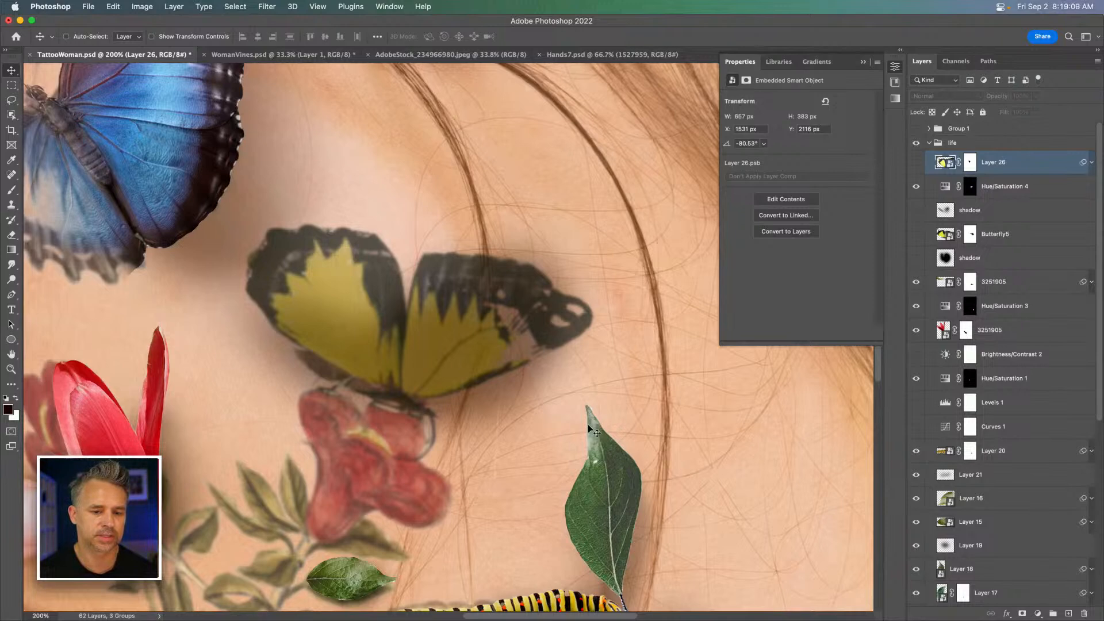
# Step: Display the brush presets and choose Sampled Brush 475 from the hair-brushes group
pyautogui.click(864, 62)
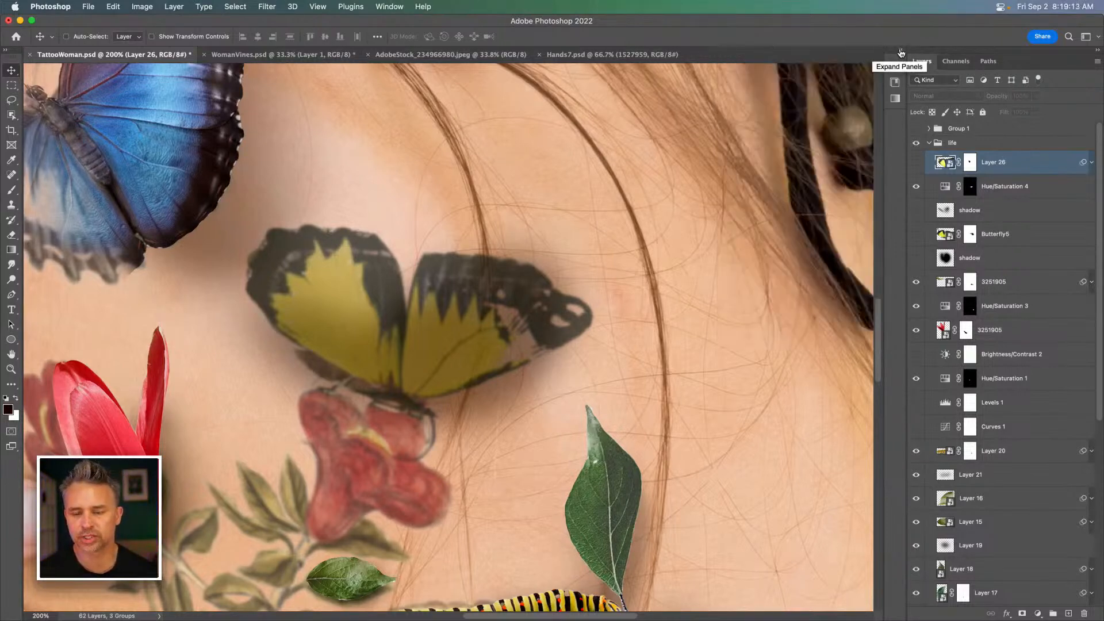
pyautogui.click(900, 53)
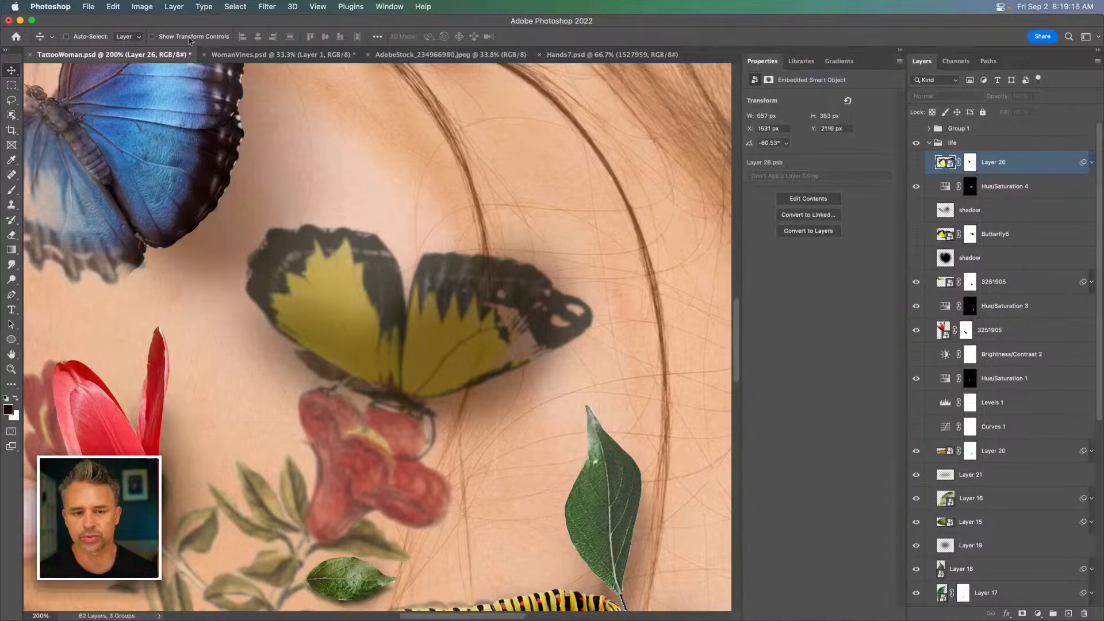
pyautogui.click(392, 8)
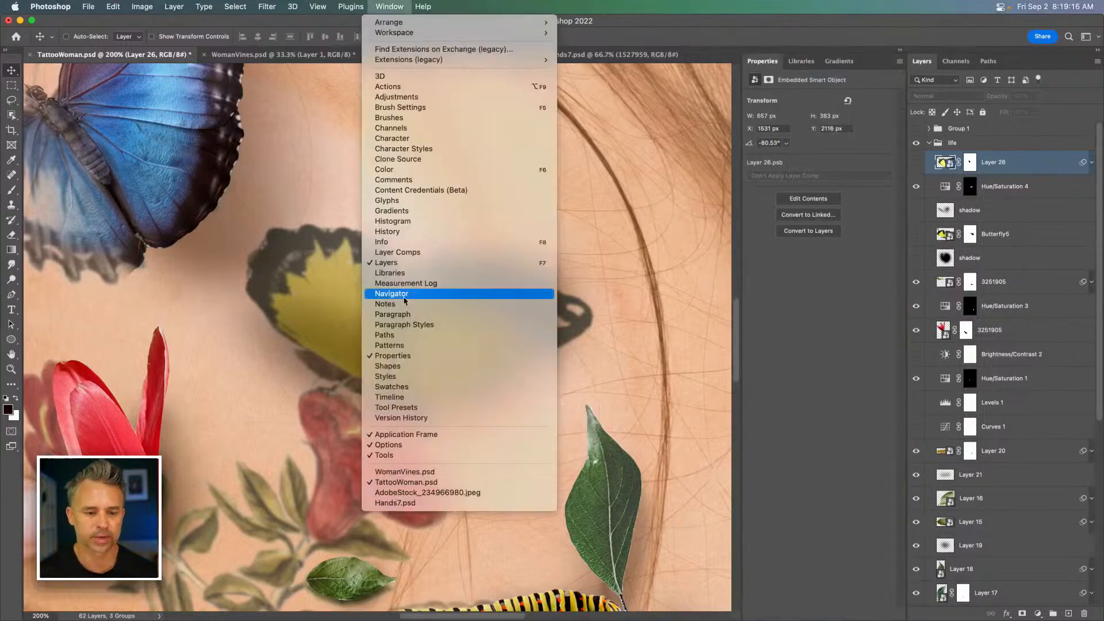
pyautogui.click(450, 116)
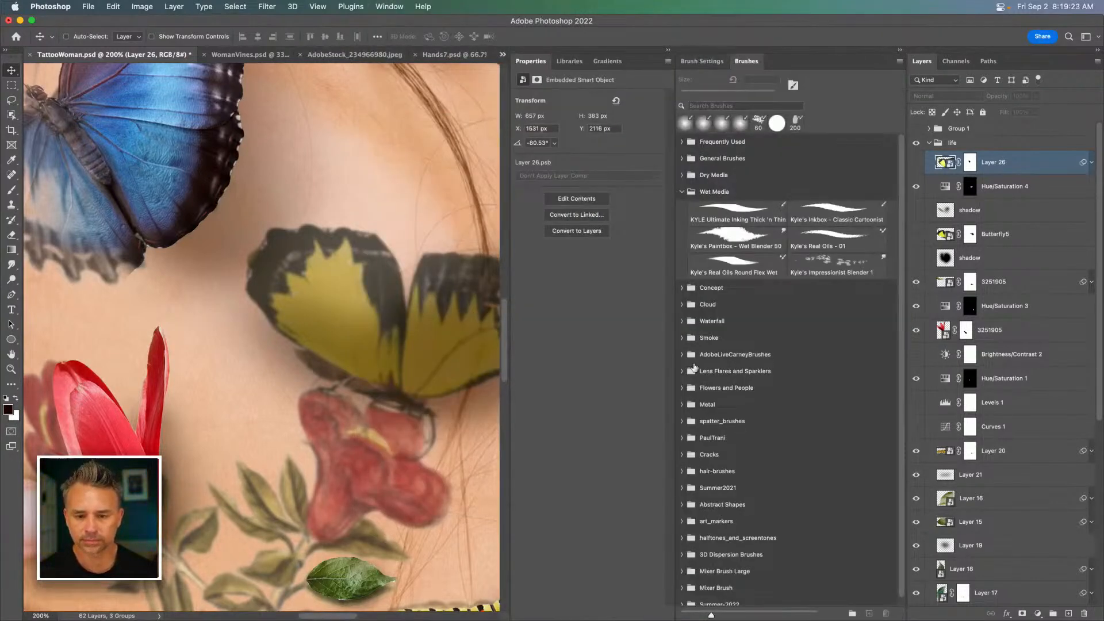
pyautogui.click(682, 193)
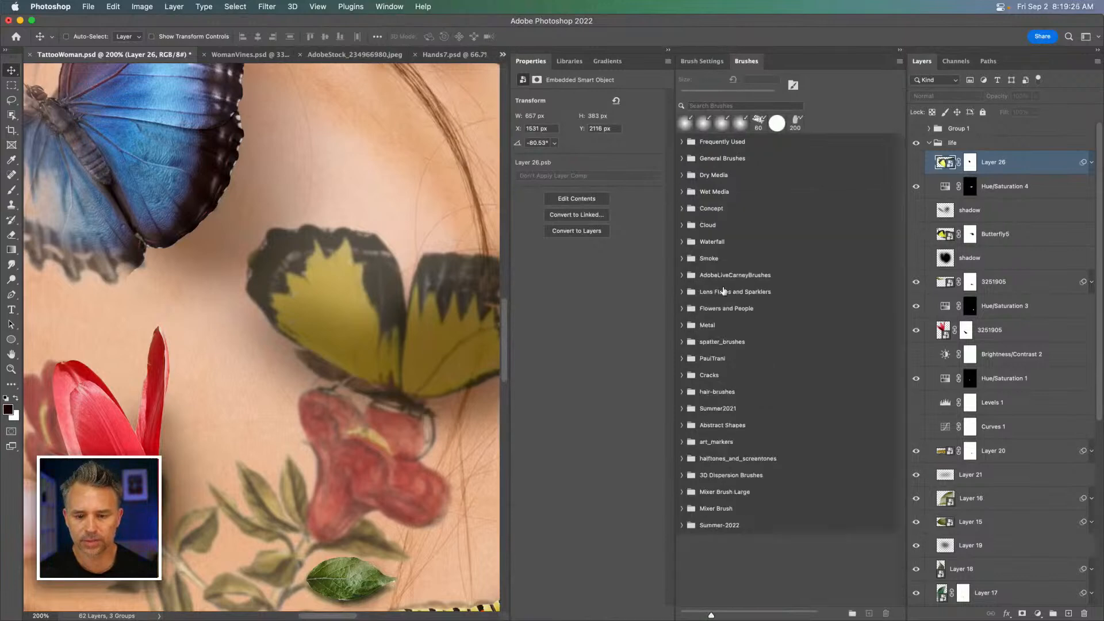
pyautogui.click(682, 392)
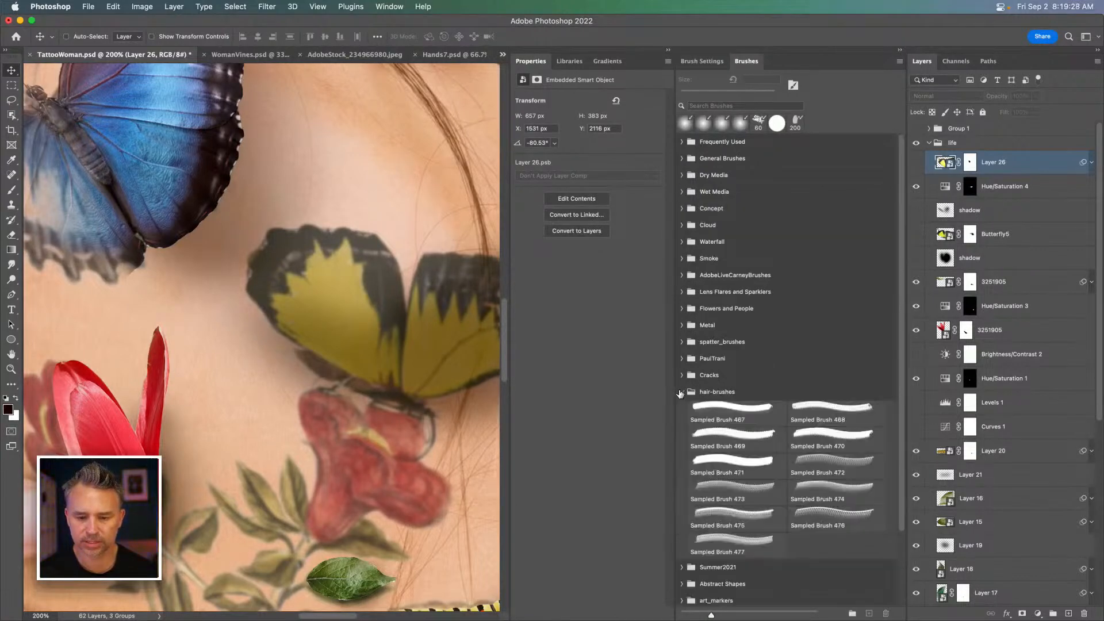
pyautogui.click(726, 513)
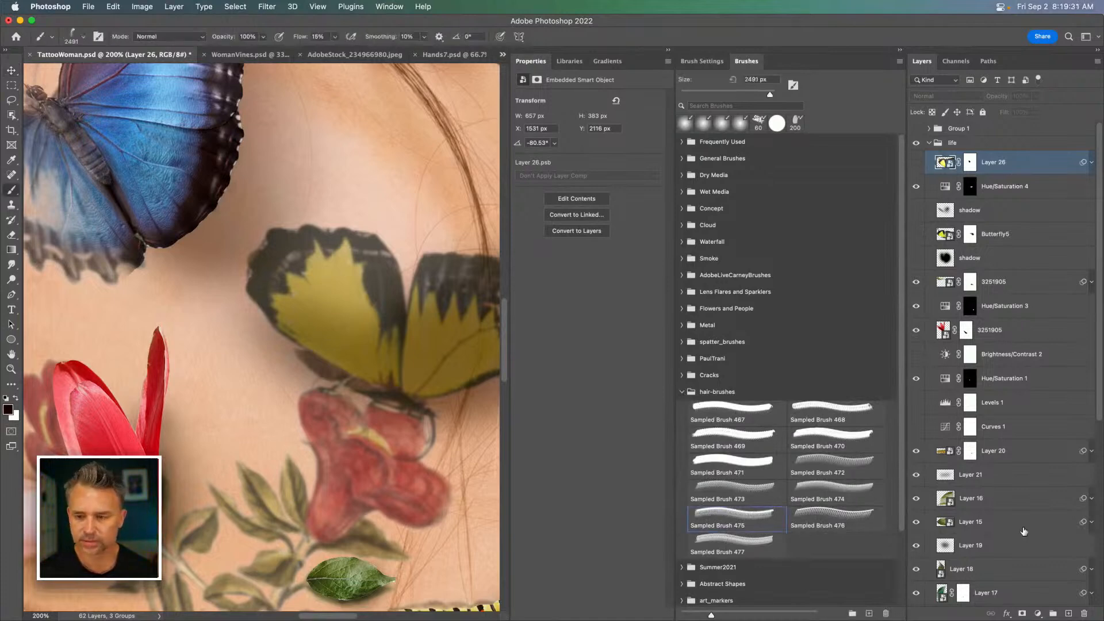
# Step: Add a new layer above Layer 26 and switch to Sampled Brush 477 for hair strands
pyautogui.click(1068, 614)
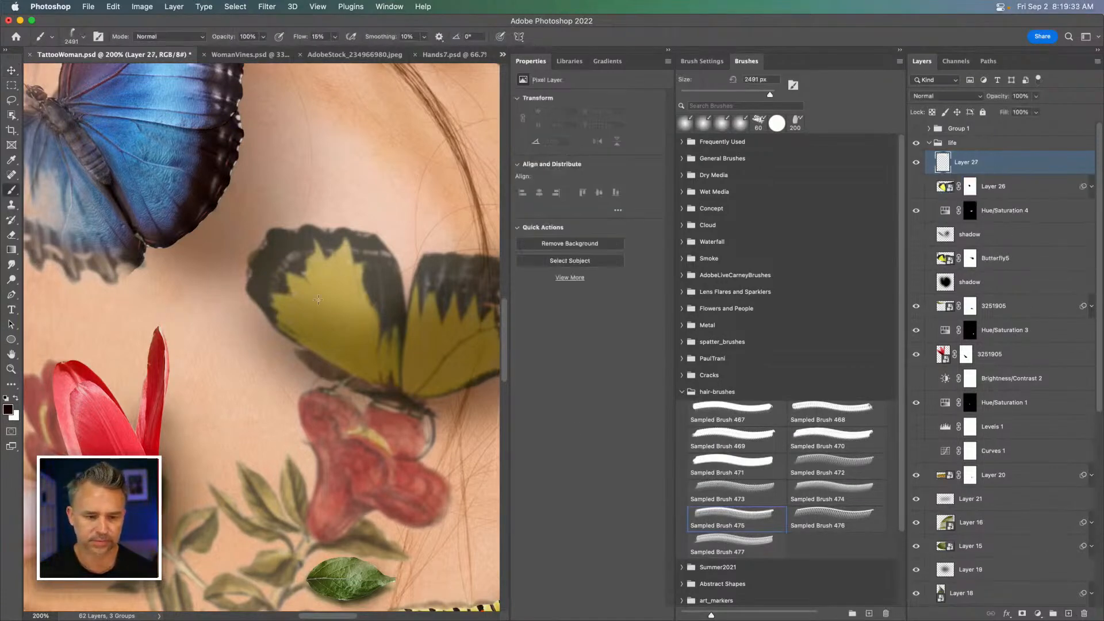
pyautogui.press('[')
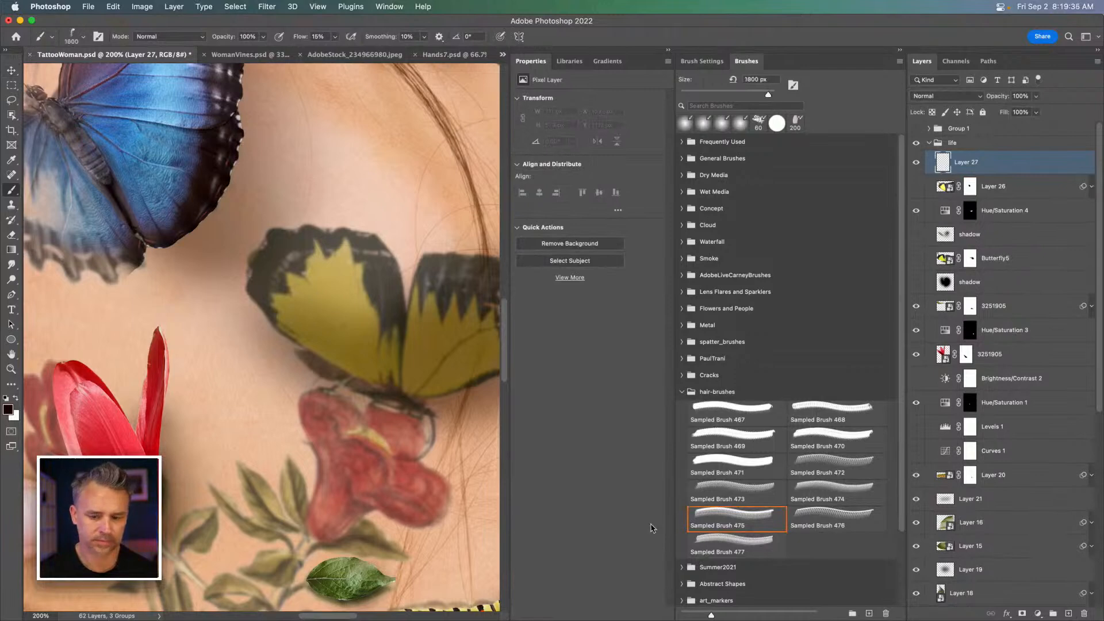
pyautogui.click(733, 543)
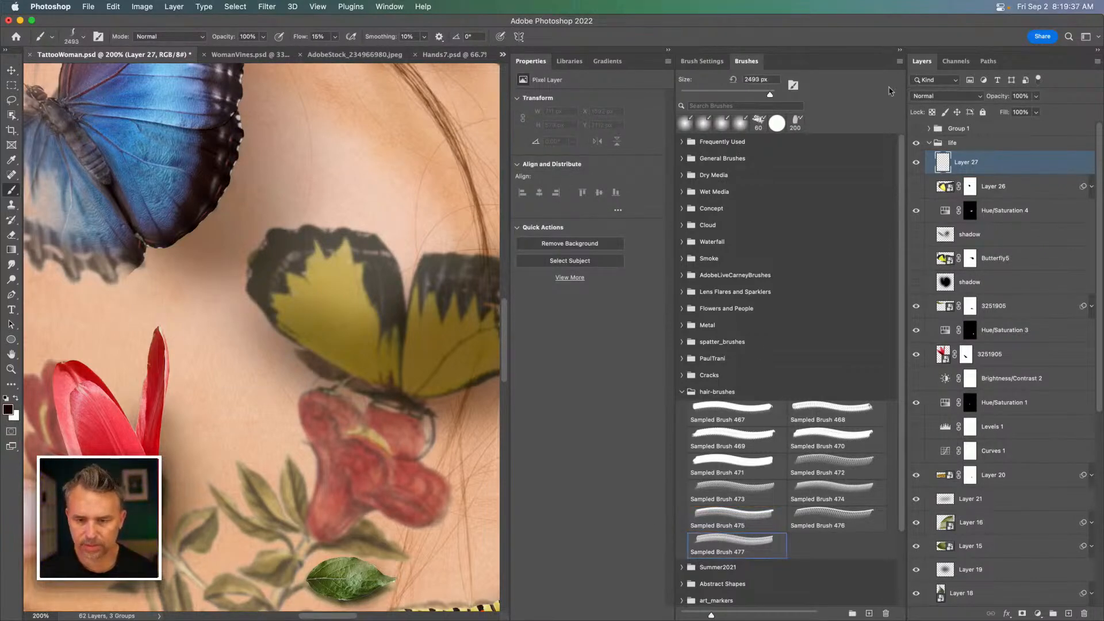
# Step: Turn on brush tip previews in the preset list and look through the hair brushes
pyautogui.click(900, 61)
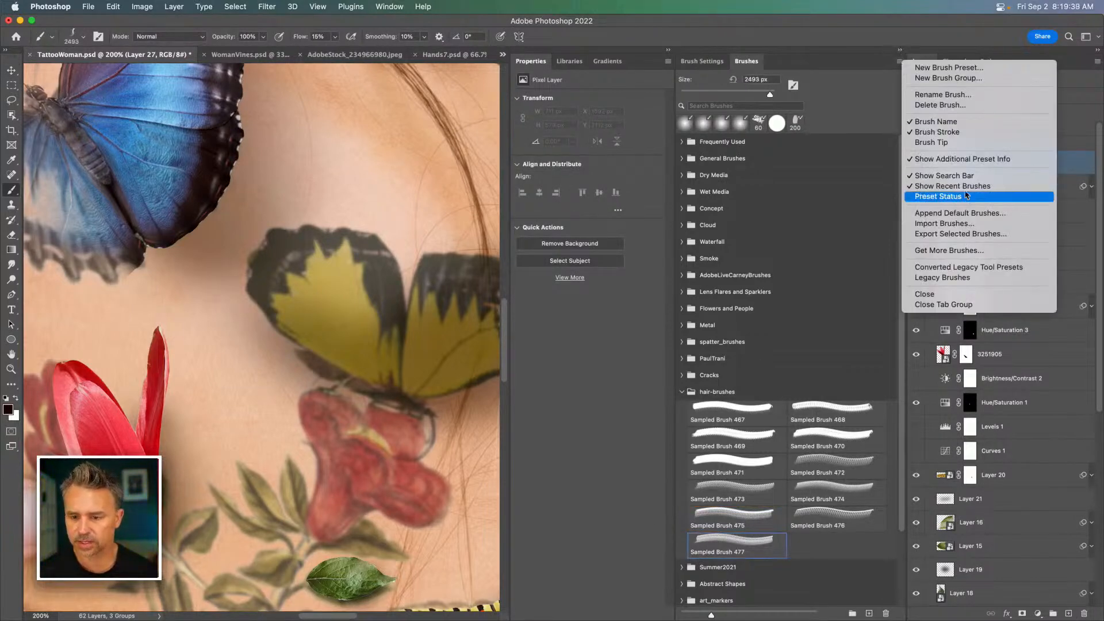
pyautogui.click(976, 146)
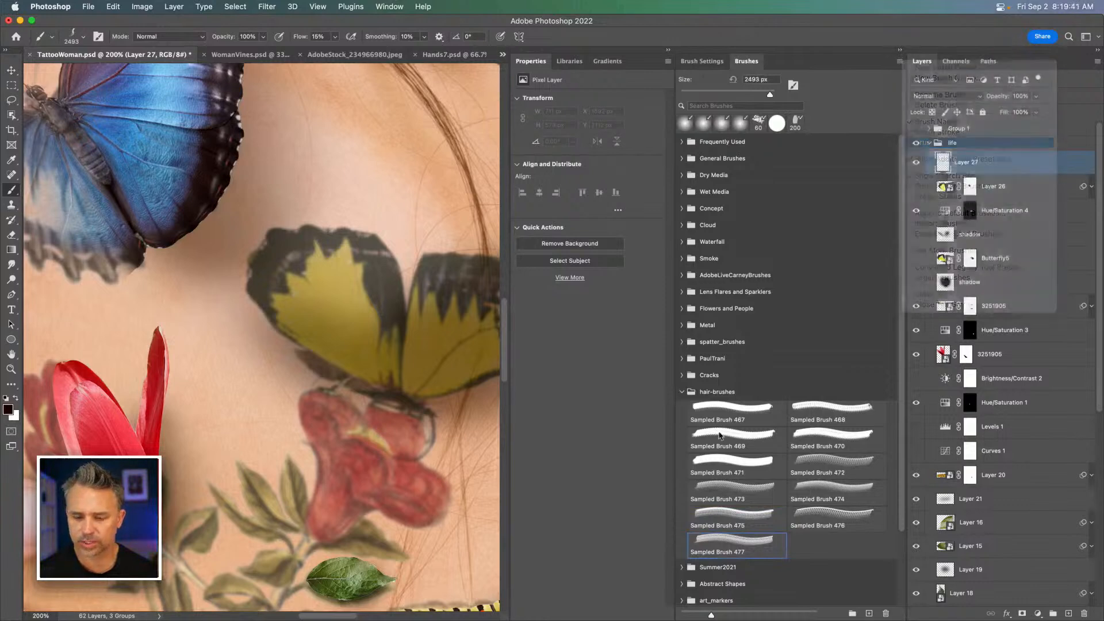
pyautogui.scroll(-1, 773, 512)
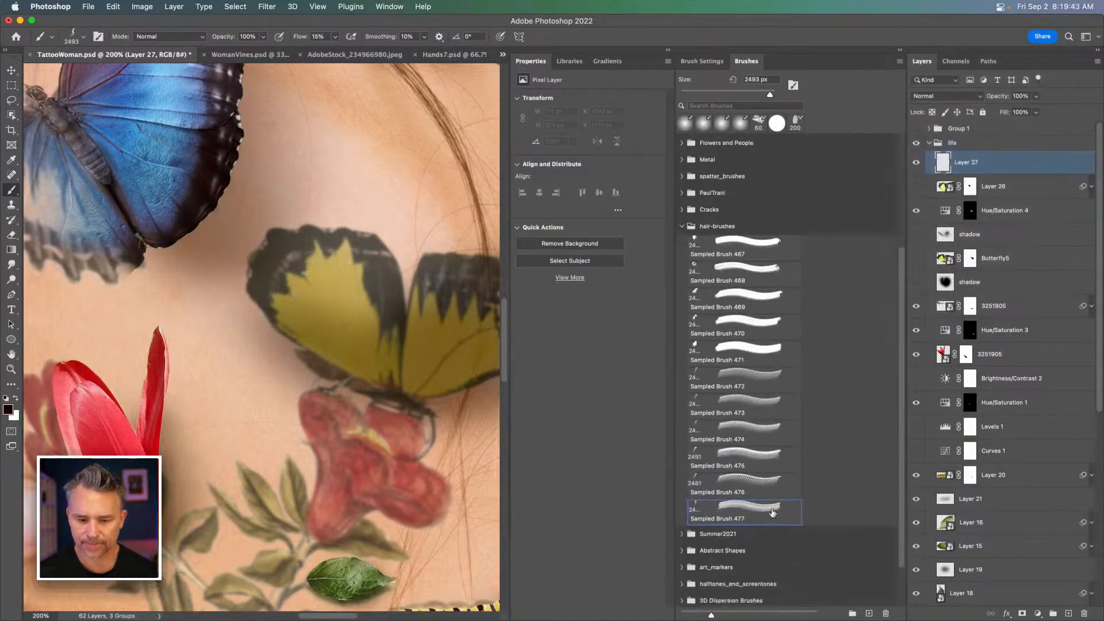
pyautogui.scroll(-2, 773, 513)
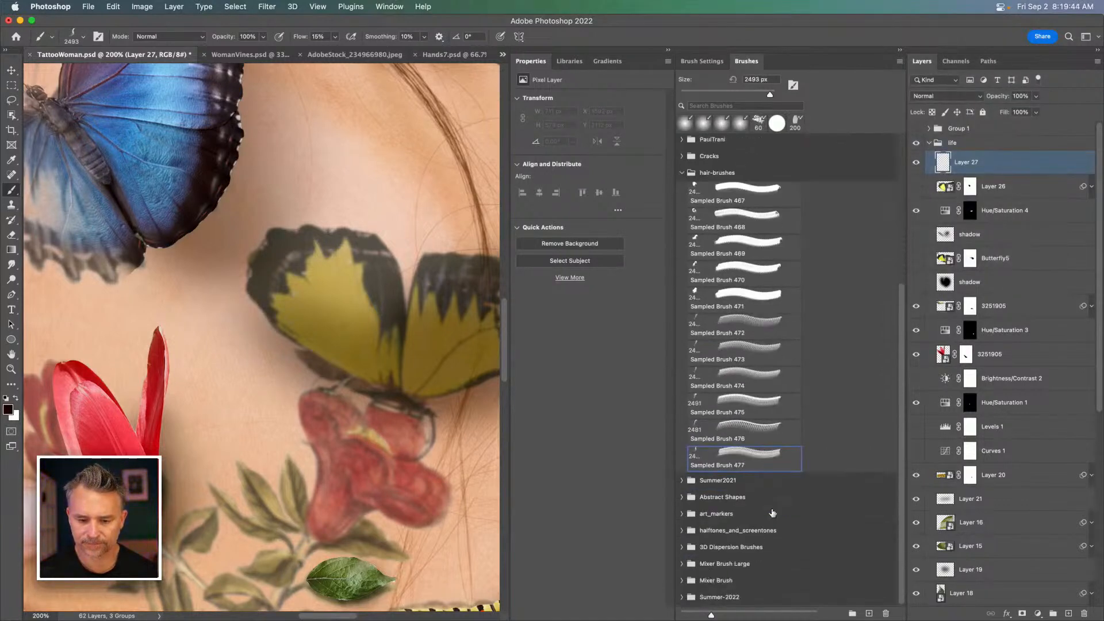
# Step: Free up the workspace, show the yellow butterfly's Layer 26 again and review the whole composition
pyautogui.click(900, 50)
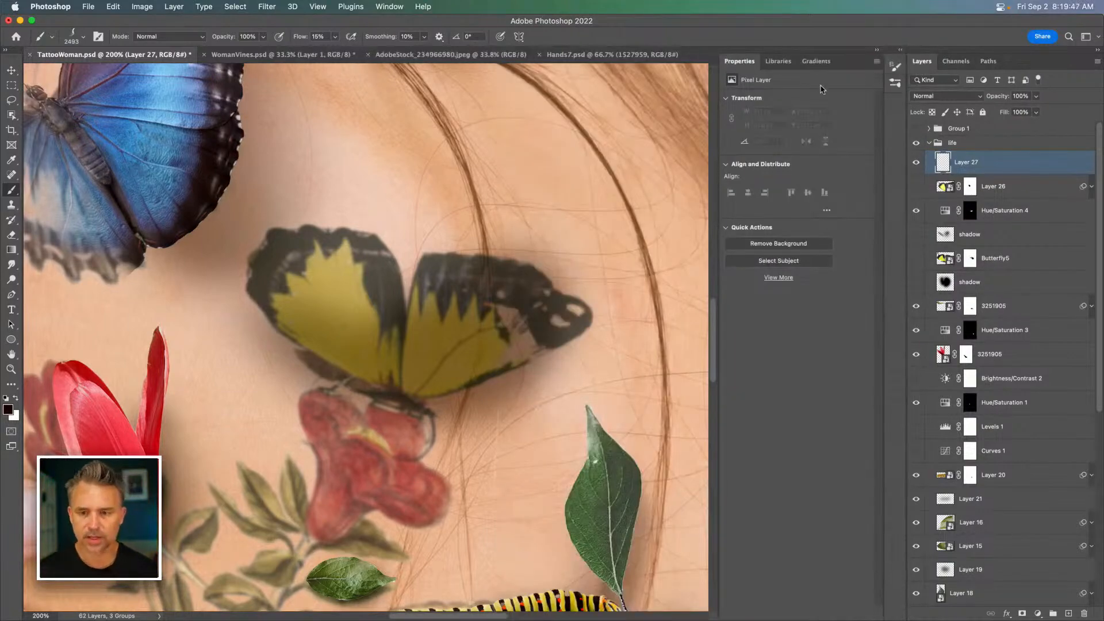
pyautogui.click(883, 51)
pyautogui.press('super+0')
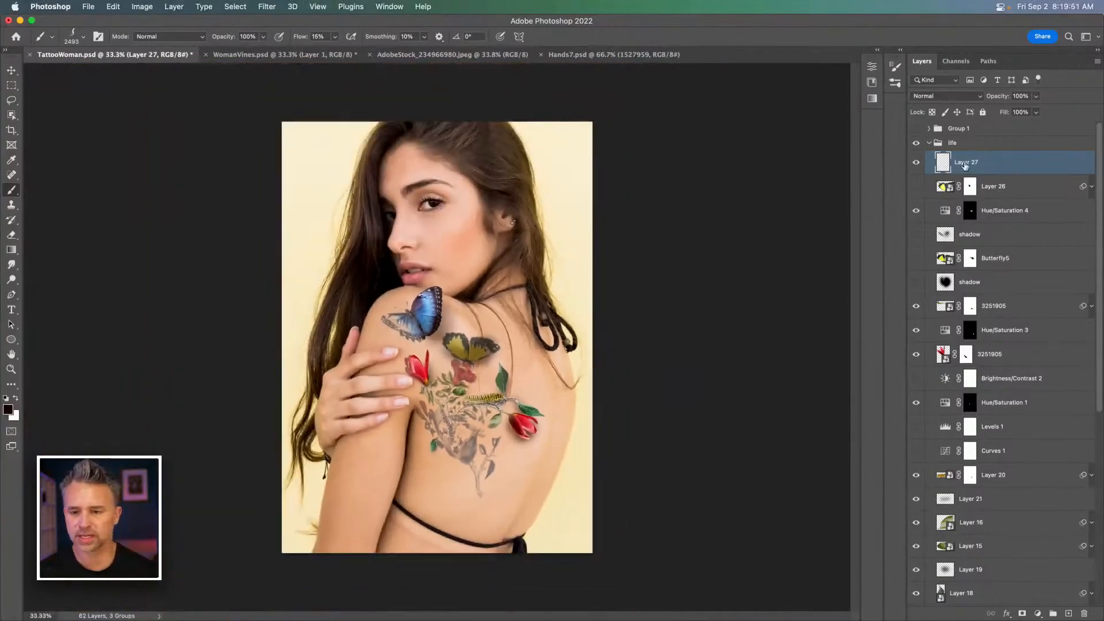
pyautogui.click(916, 186)
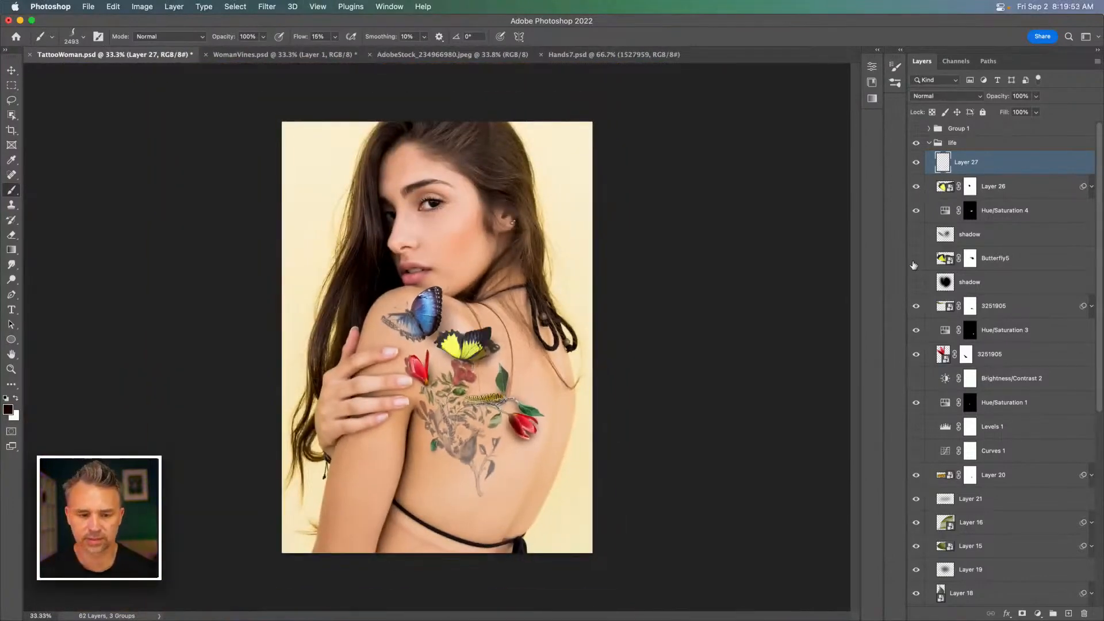
pyautogui.click(11, 85)
pyautogui.press('super+equal')
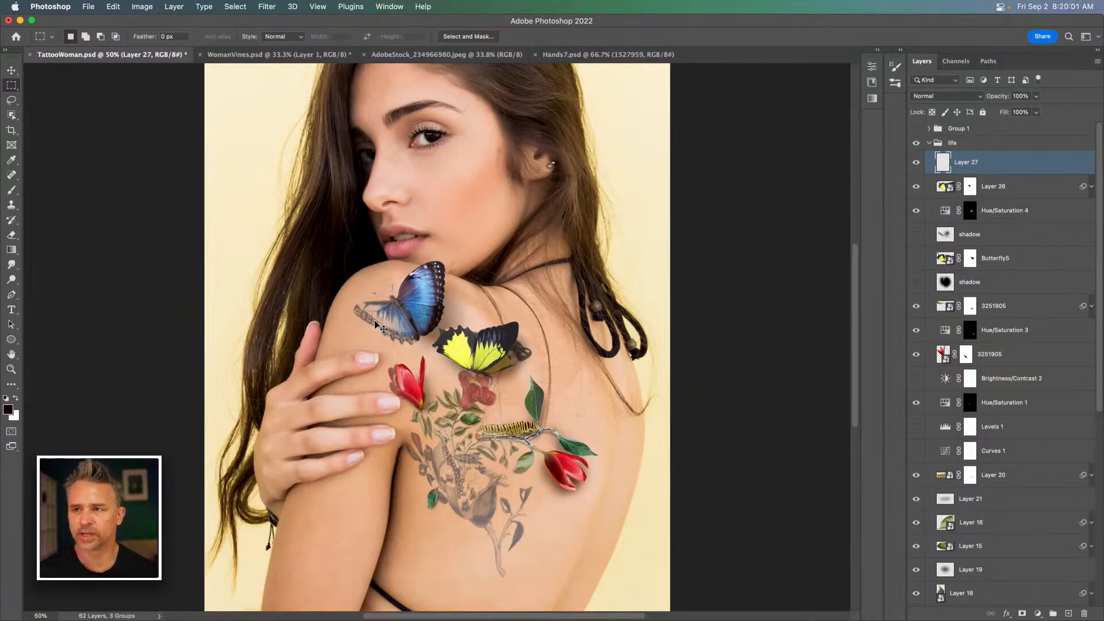
pyautogui.press('super+equal')
pyautogui.press('super+minus')
pyautogui.press('super+minus')
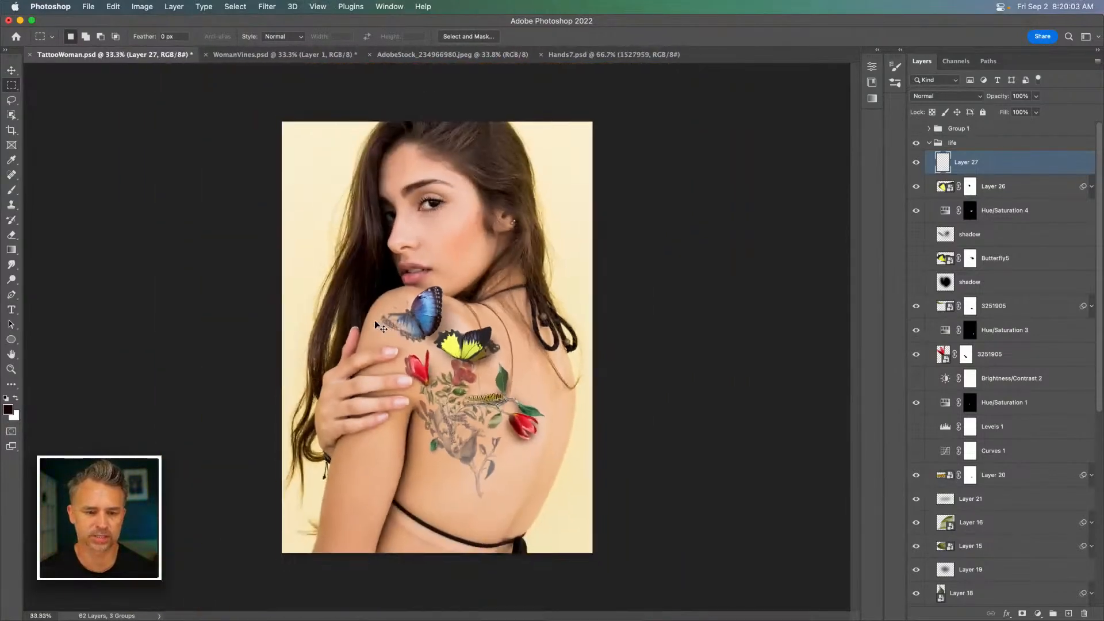
# Step: Collapse the life group and add a Color Lookup adjustment layer above it
pyautogui.click(929, 144)
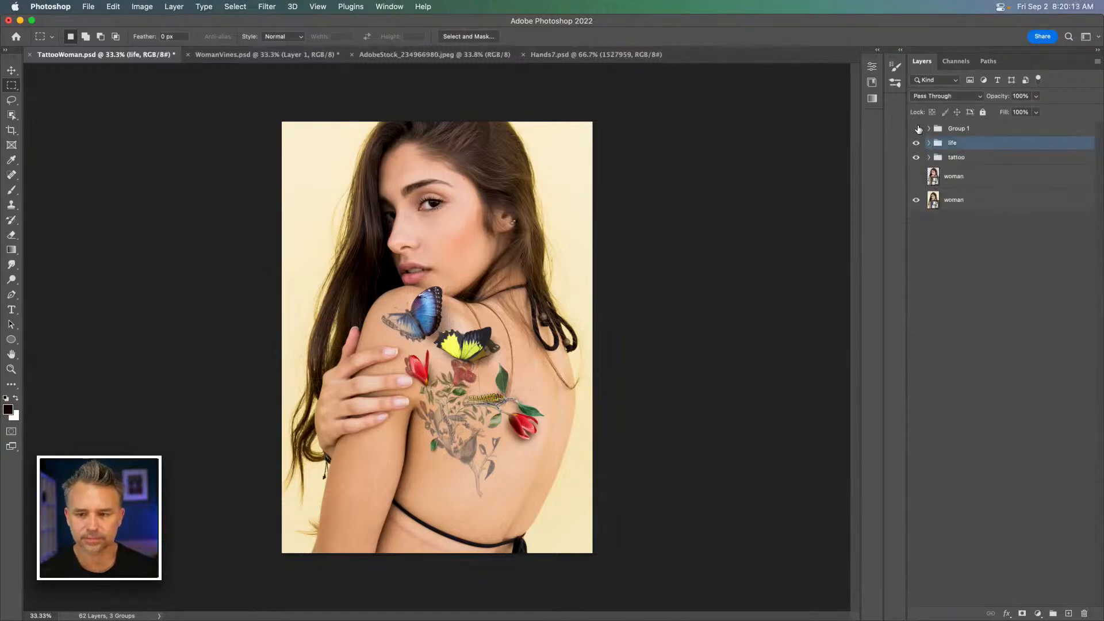
pyautogui.click(1038, 613)
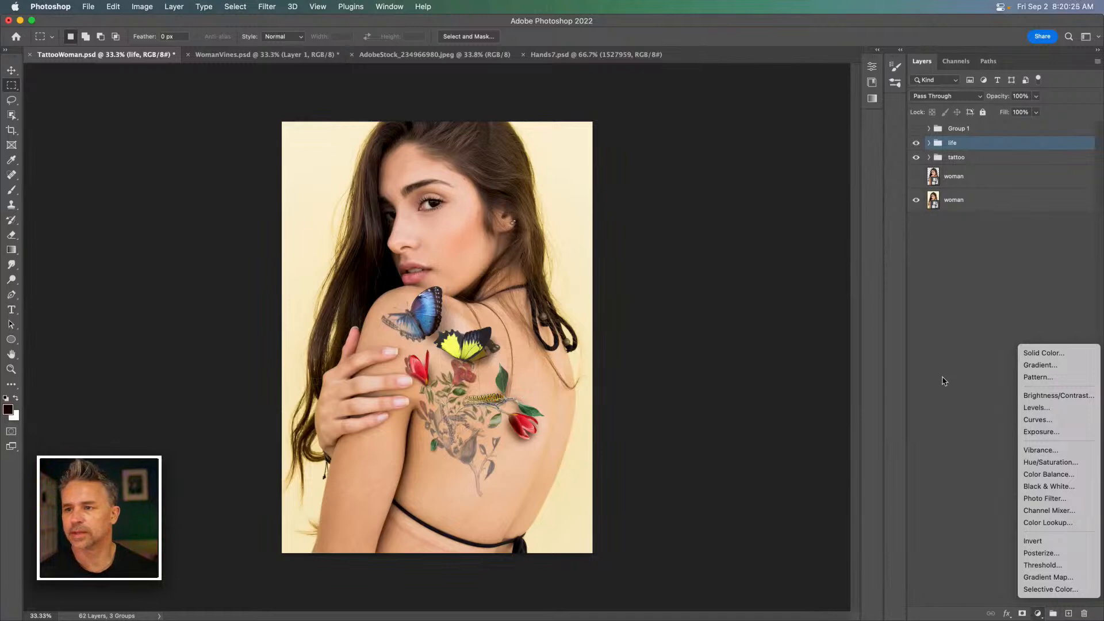
pyautogui.click(1044, 523)
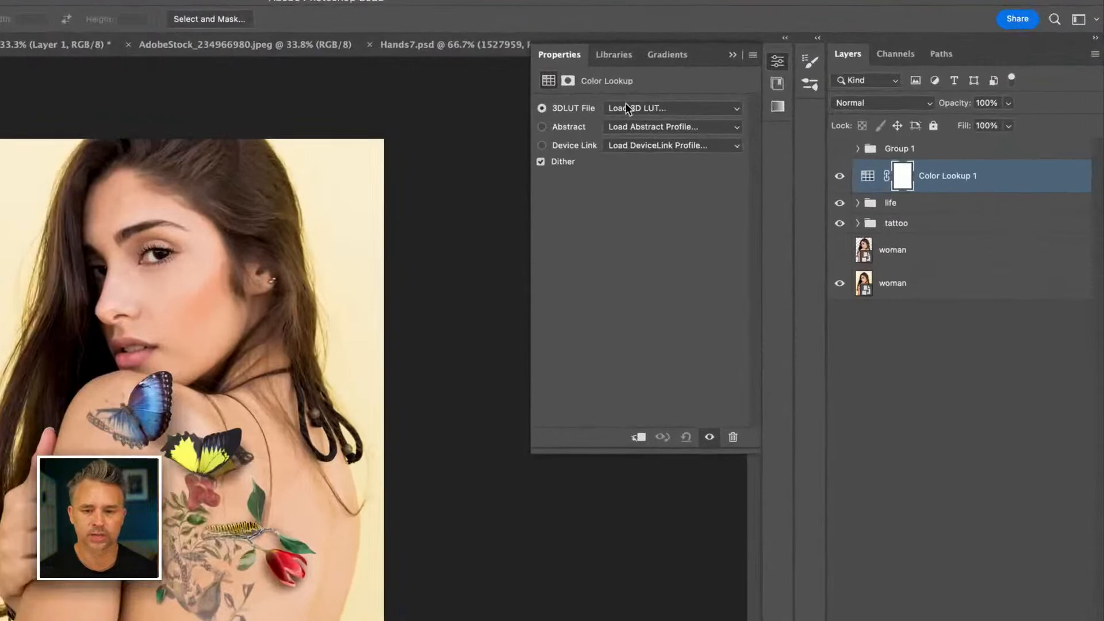
# Step: Try the 2Strip, Bleach Bypass and Candlelight 3D LUTs in turn on the Color Lookup 1 layer
pyautogui.click(627, 107)
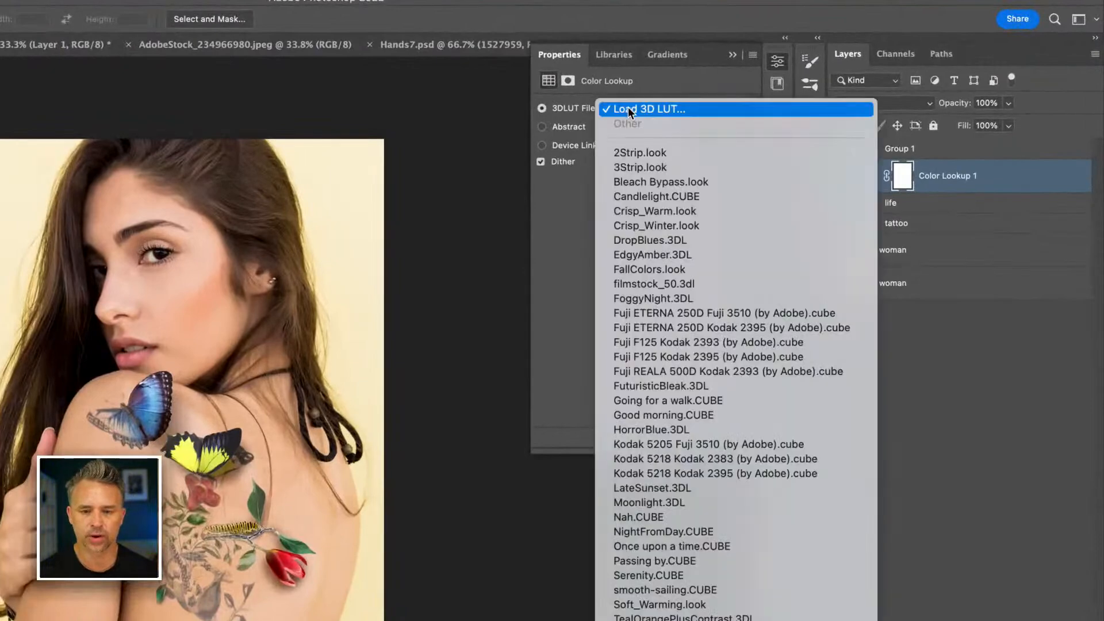
pyautogui.click(671, 150)
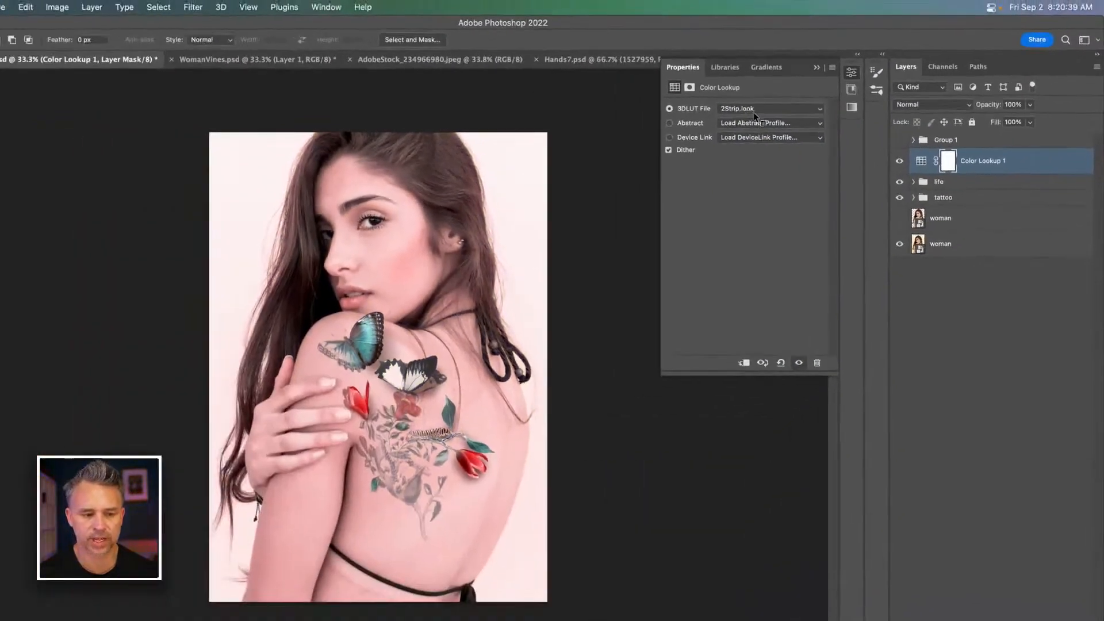
pyautogui.click(759, 108)
pyautogui.click(769, 132)
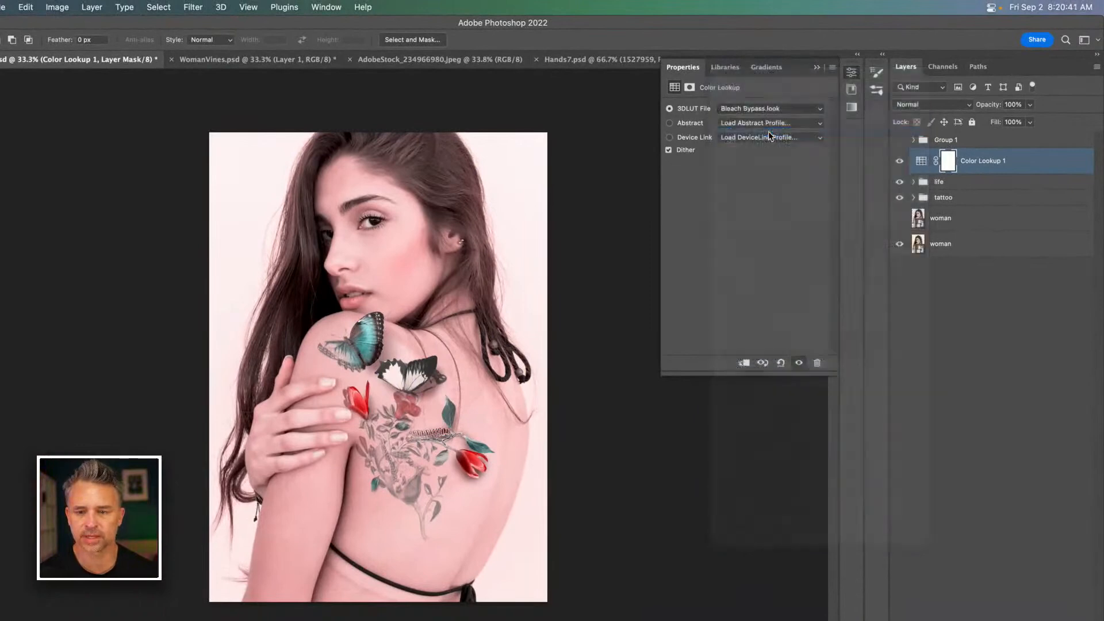
pyautogui.click(761, 110)
pyautogui.click(764, 118)
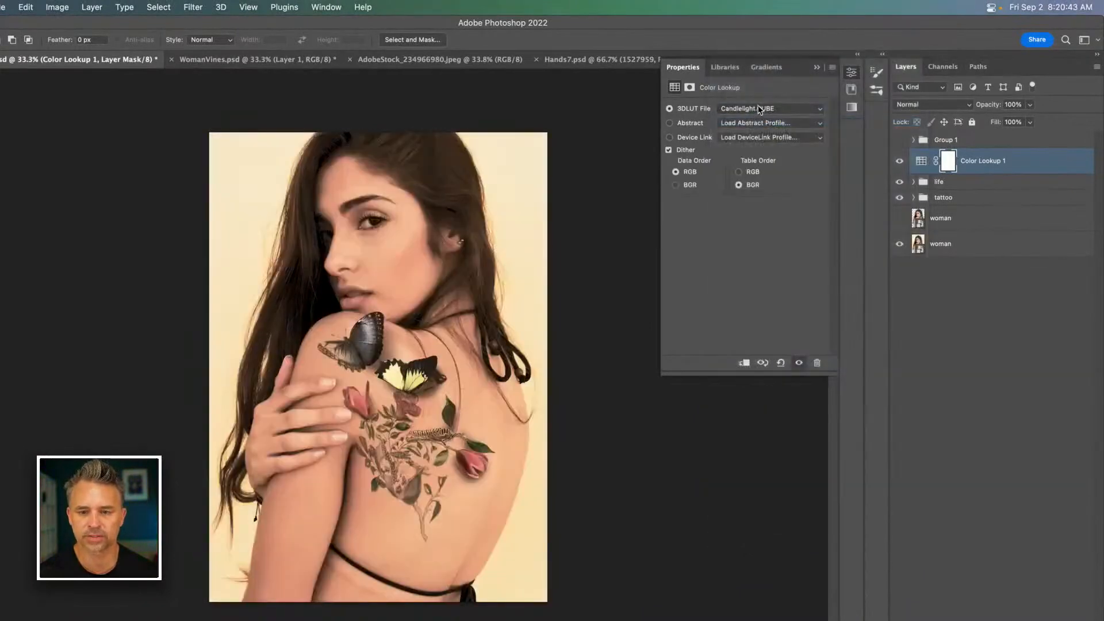
# Step: Try the Crisp_Warm 3D LUT on the Color Lookup layer and compare the image with and without it
pyautogui.click(760, 109)
pyautogui.click(769, 115)
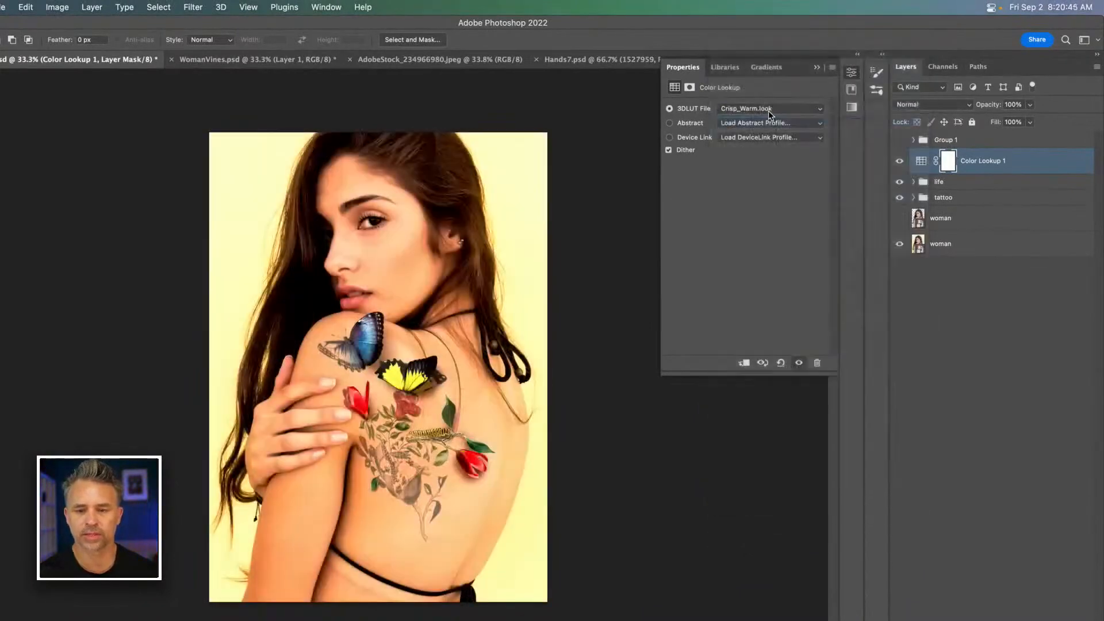
pyautogui.click(768, 110)
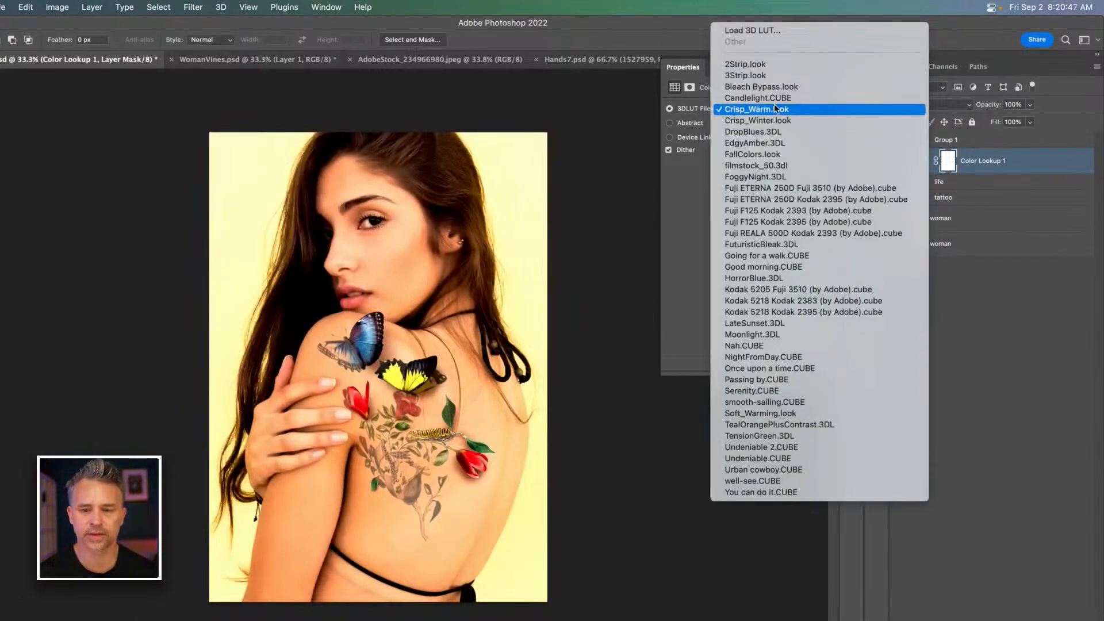
pyautogui.click(775, 111)
pyautogui.click(899, 162)
pyautogui.click(899, 163)
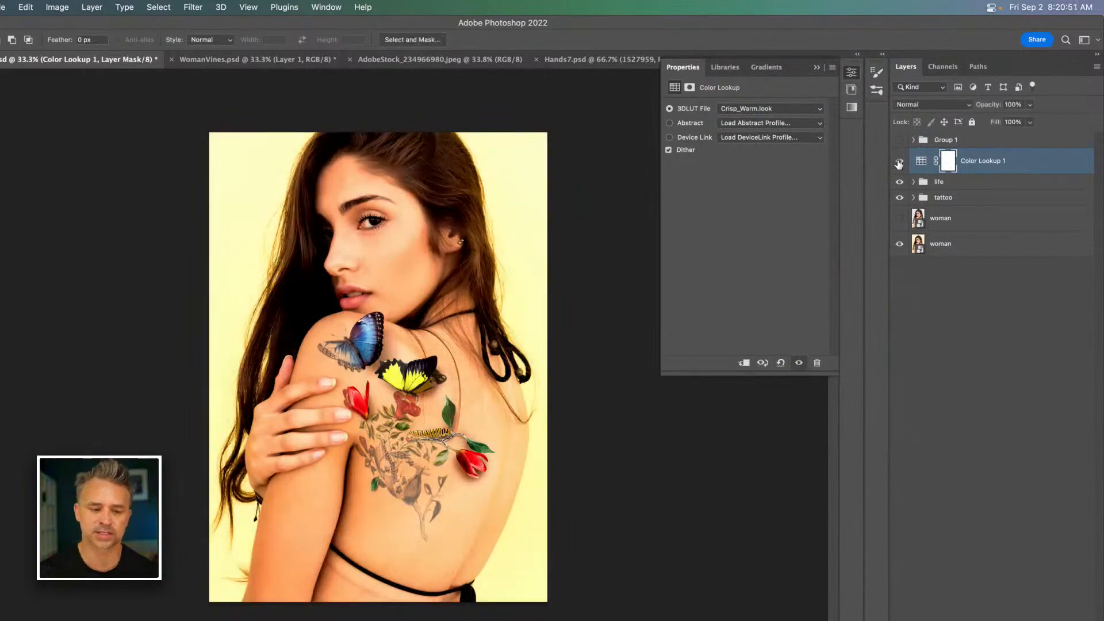
pyautogui.press('super+plus')
pyautogui.click(898, 162)
pyautogui.click(899, 163)
# Step: Try the Crisp_Winter 3D LUT and compare the image with and without the Color Lookup layer
pyautogui.click(781, 109)
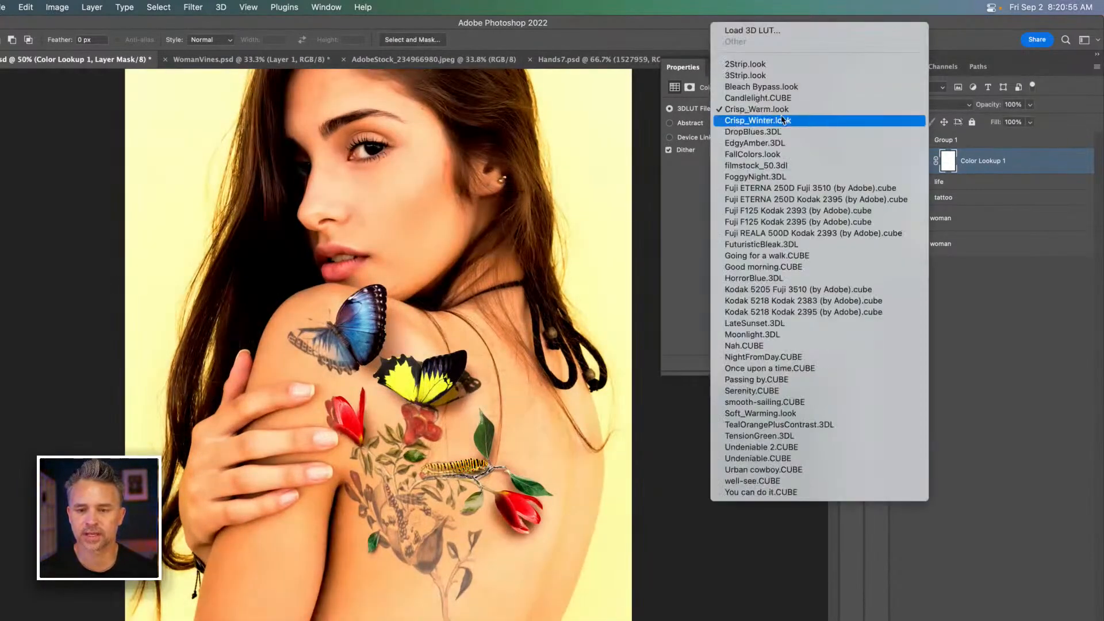
pyautogui.click(781, 120)
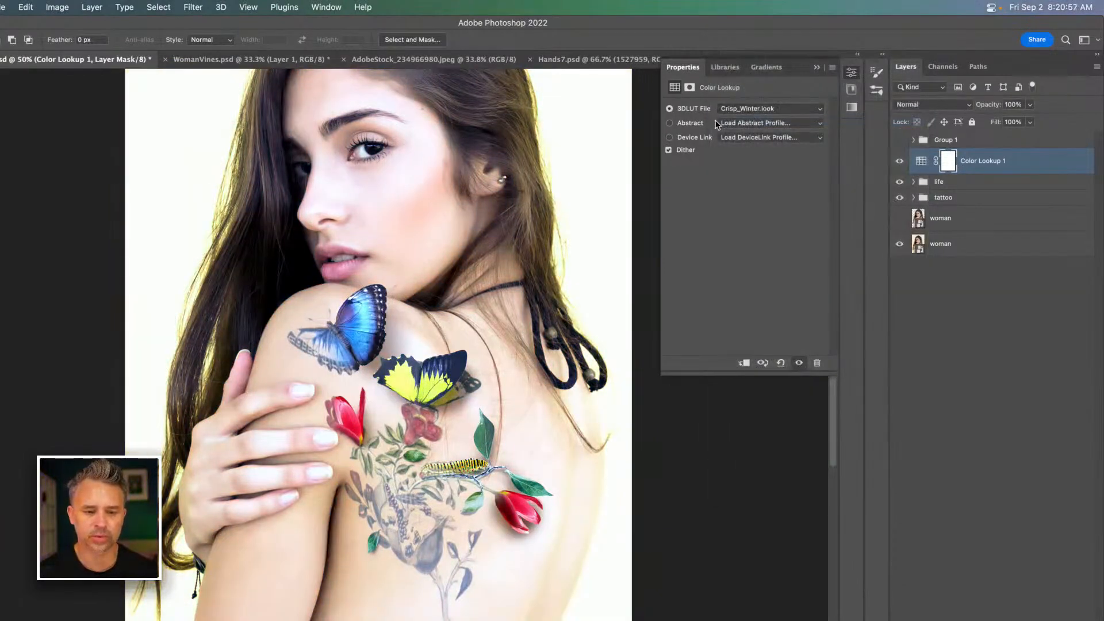
pyautogui.press('super+minus')
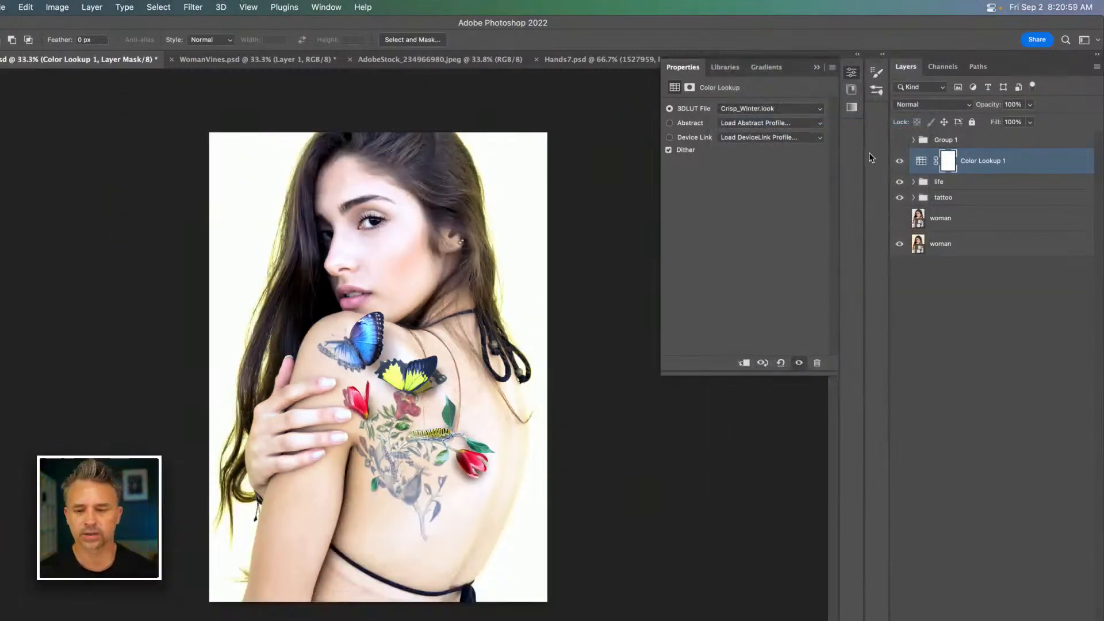
pyautogui.click(899, 162)
pyautogui.click(899, 162)
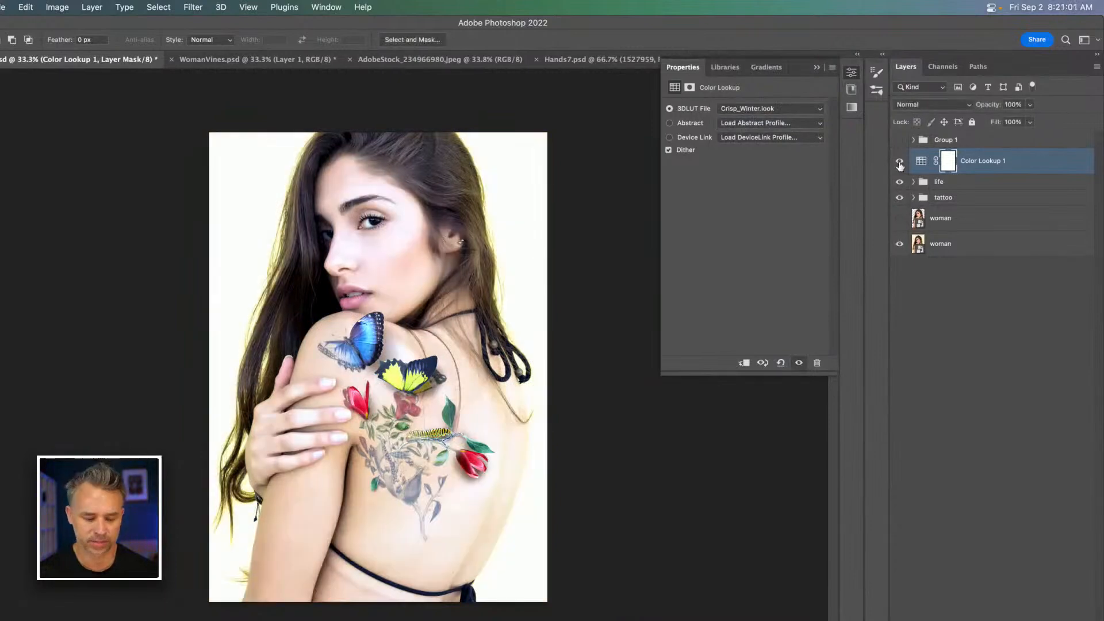
pyautogui.press('super+plus')
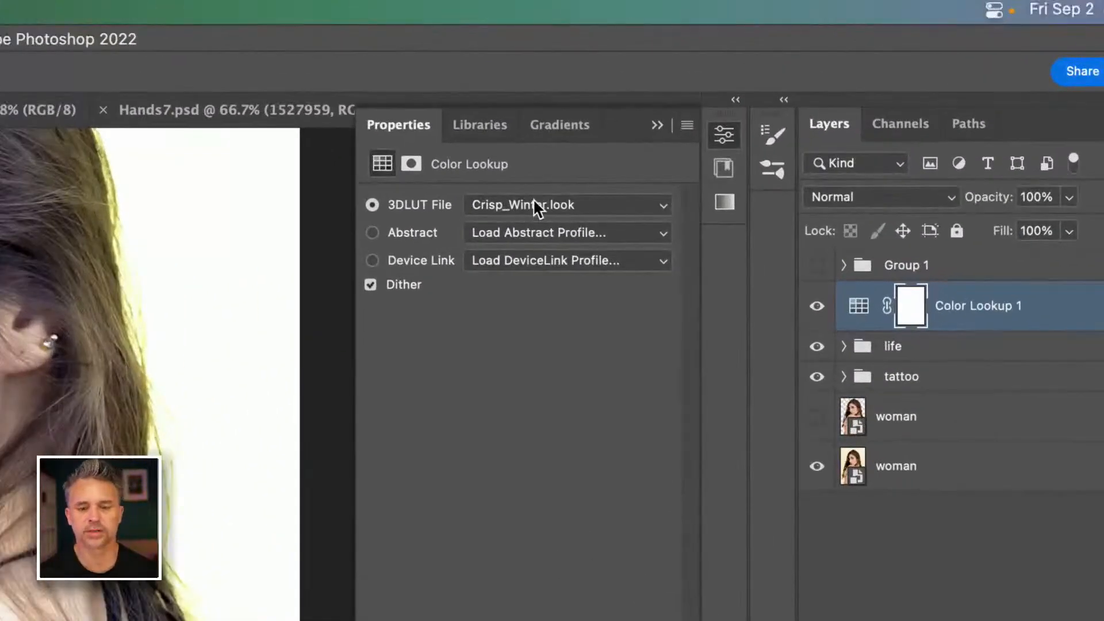
# Step: Set the Color Lookup layer's 3D LUT to DropBlues.3DL, then hide that adjustment layer
pyautogui.click(533, 198)
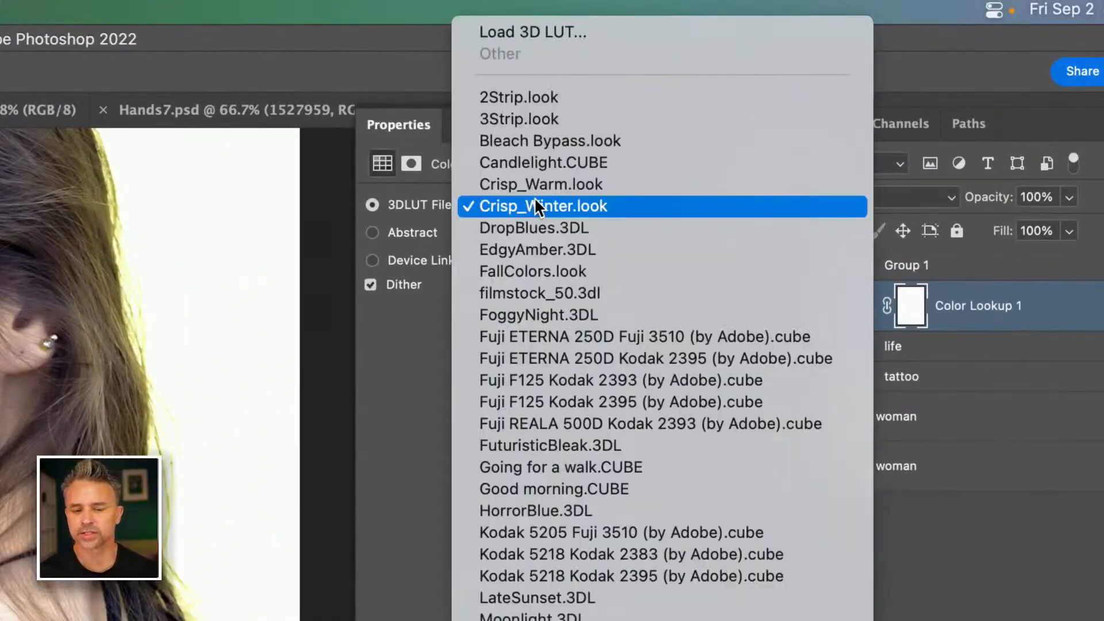
pyautogui.click(538, 222)
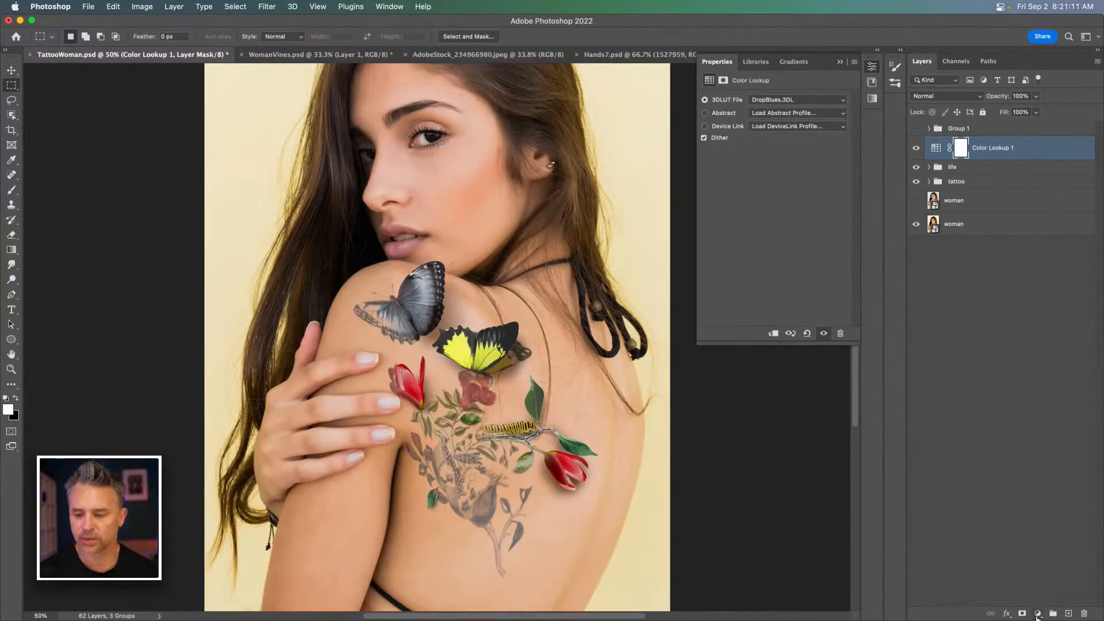
pyautogui.click(1038, 615)
pyautogui.click(711, 138)
pyautogui.click(772, 100)
pyautogui.click(774, 100)
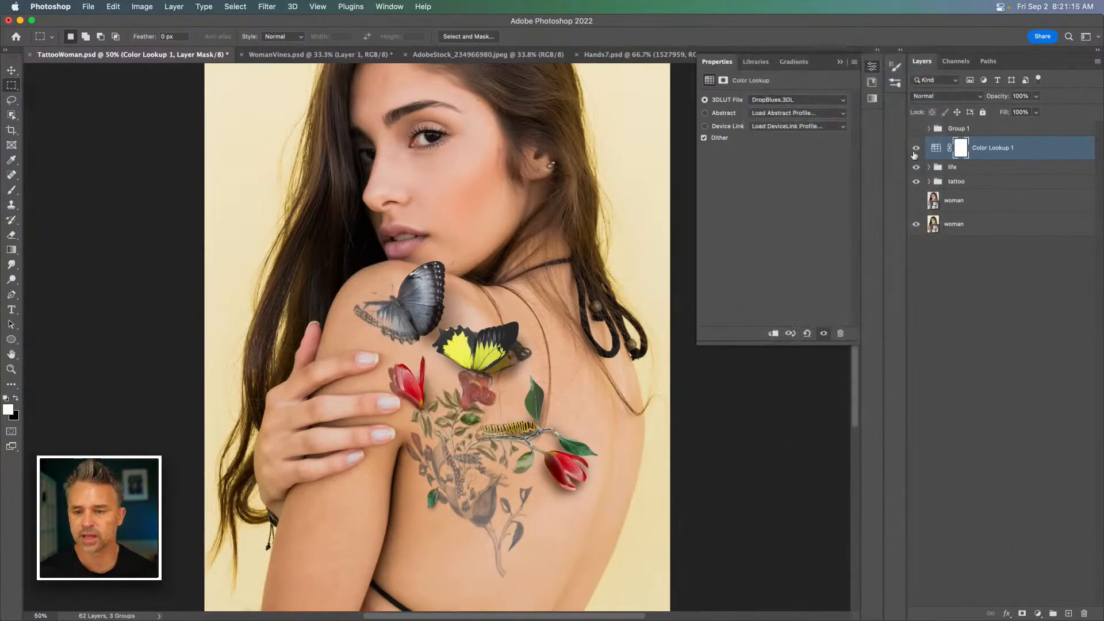
pyautogui.click(917, 149)
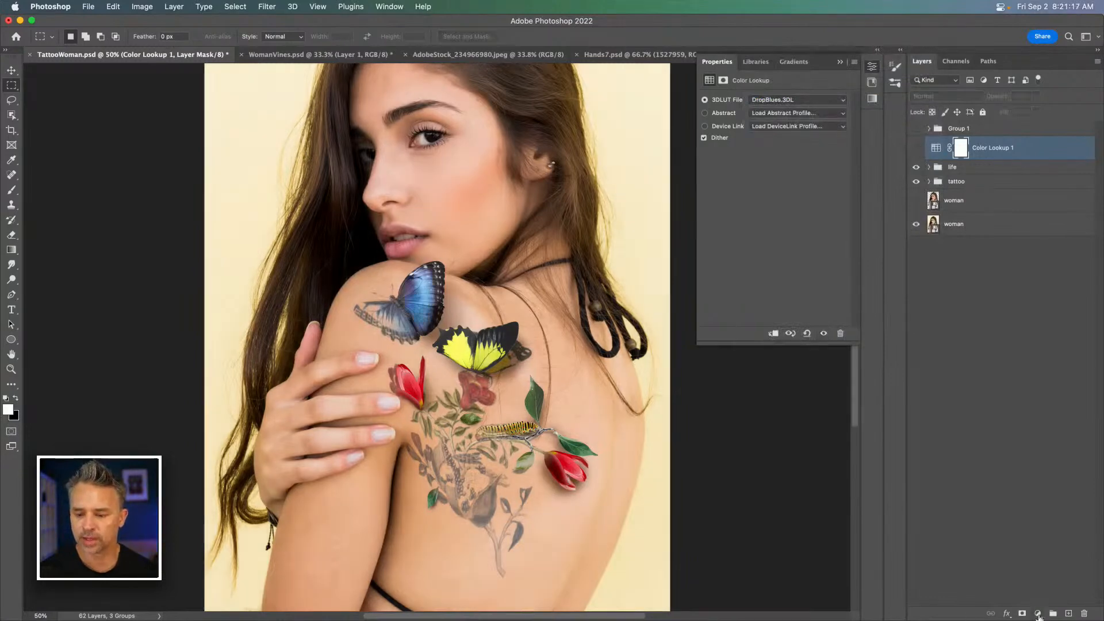
# Step: Add a Brightness/Contrast adjustment layer above Color Lookup 1 and set Brightness to -33
pyautogui.click(1038, 614)
pyautogui.click(1058, 396)
pyautogui.click(760, 131)
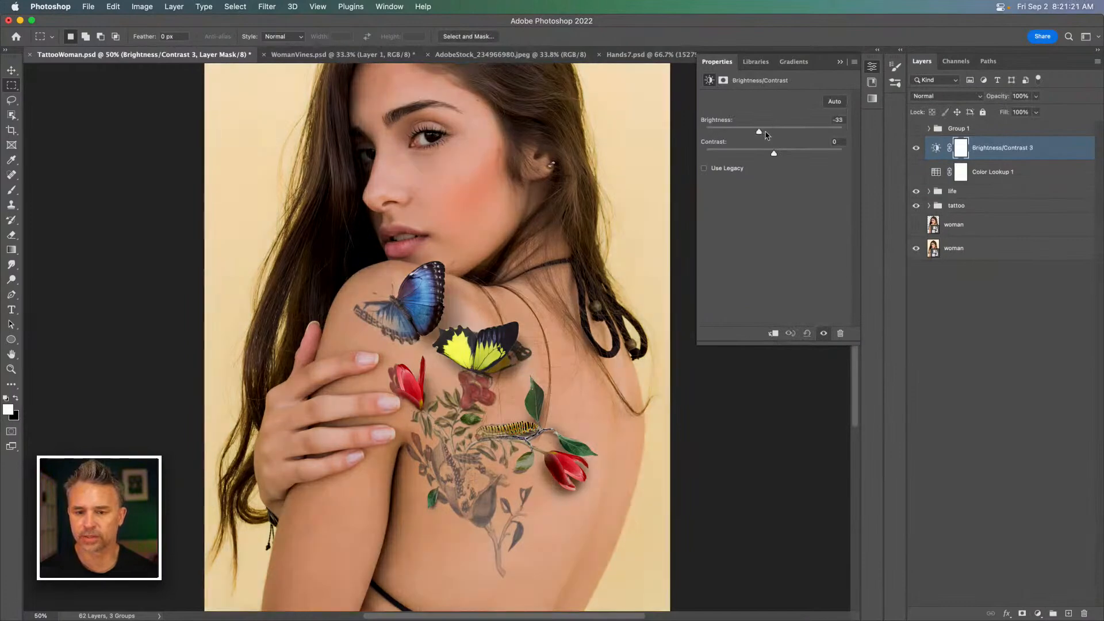
# Step: Add a Hue/Saturation adjustment layer with Master saturation at +25 and Blues saturation at +57
pyautogui.click(1038, 613)
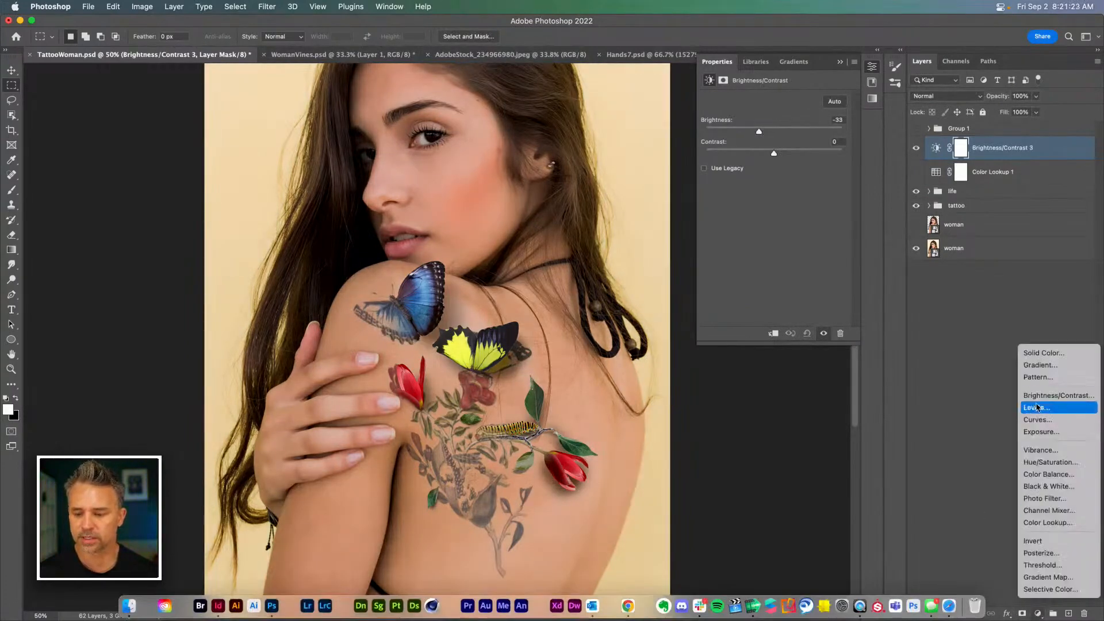
pyautogui.click(1048, 462)
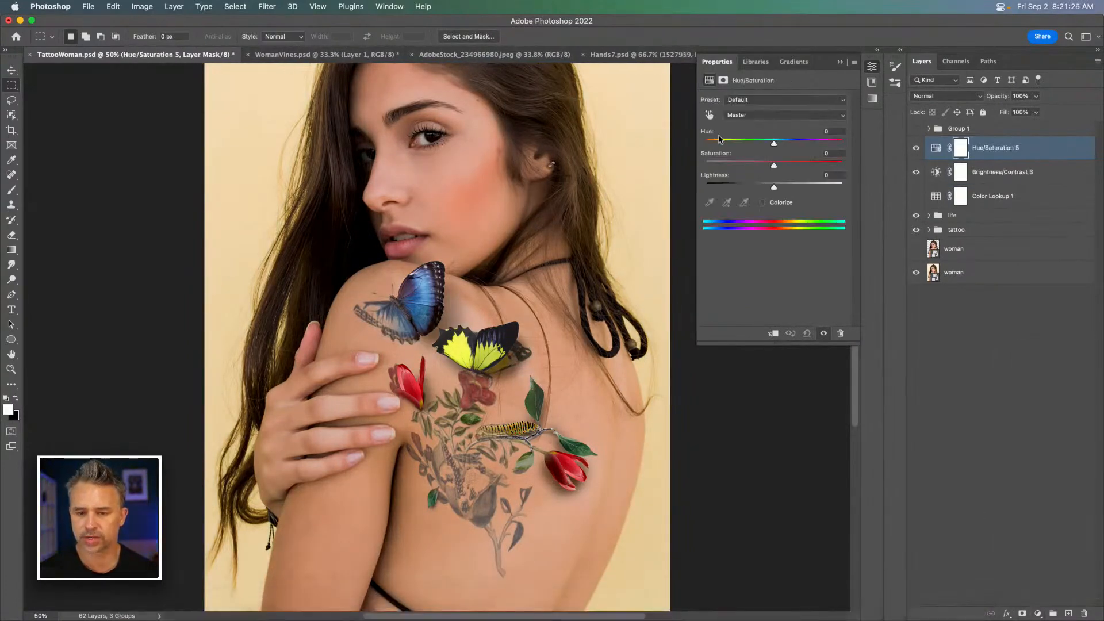
pyautogui.moveTo(766, 169); pyautogui.dragTo(794, 169)
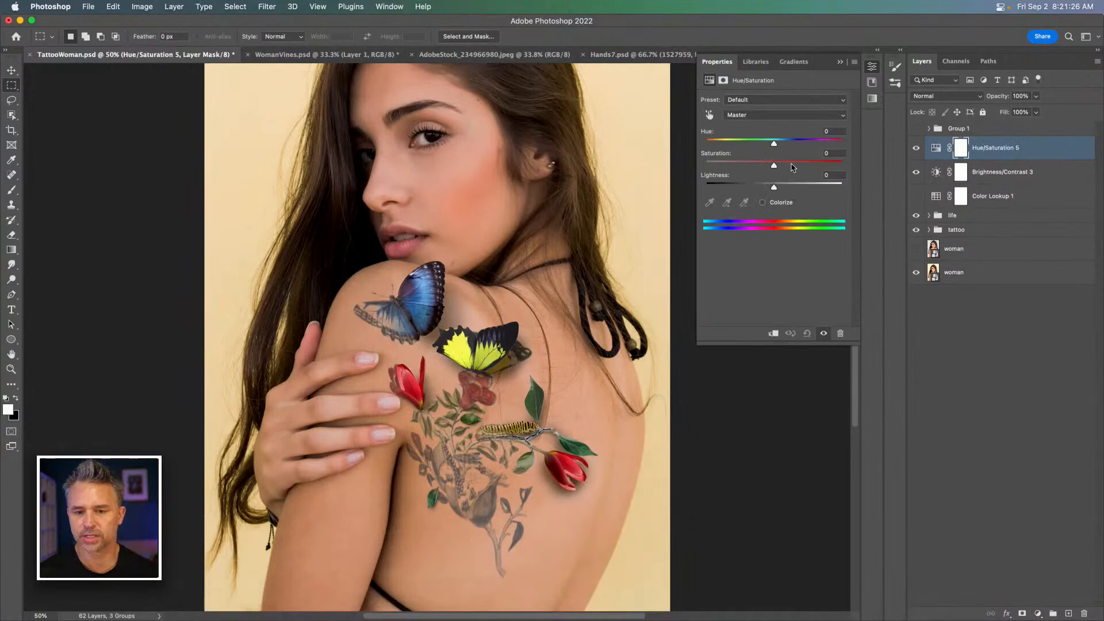
pyautogui.click(765, 116)
pyautogui.click(762, 170)
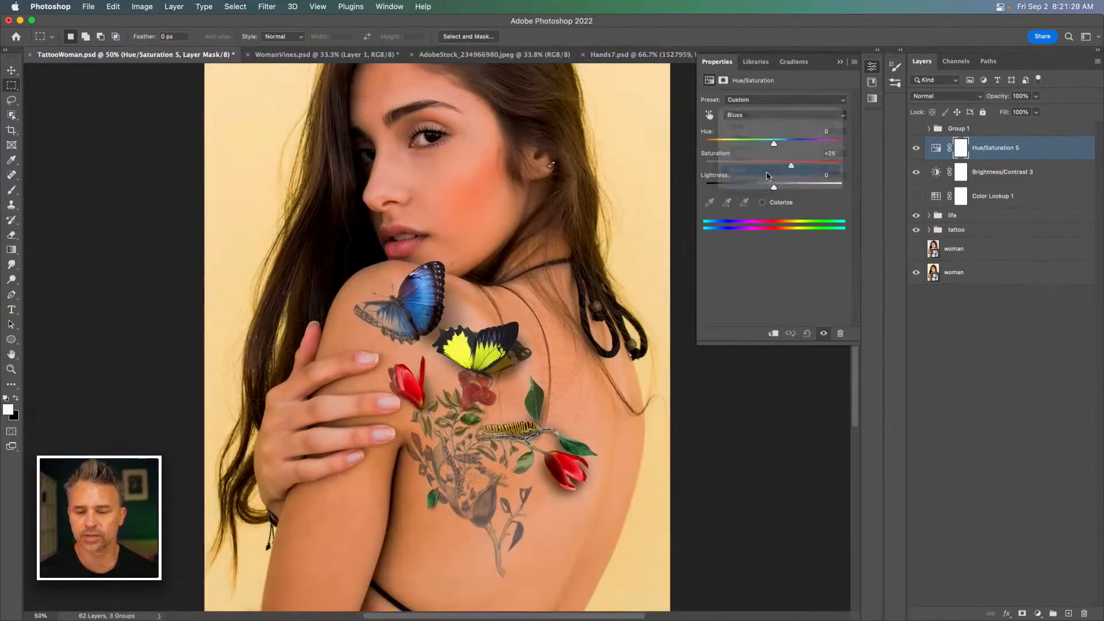
pyautogui.click(813, 165)
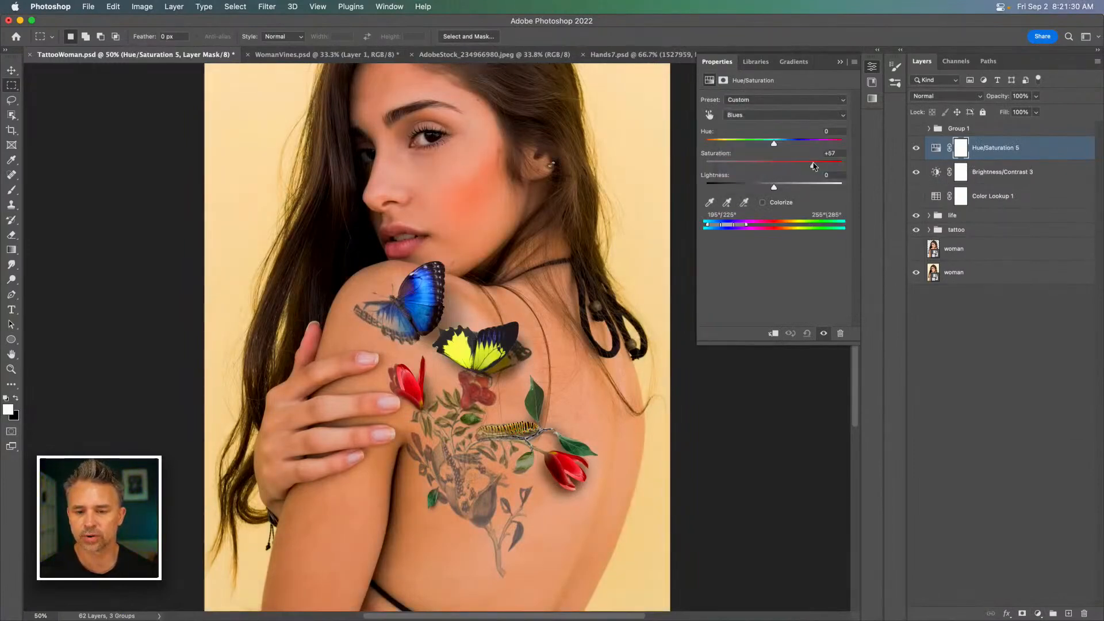
# Step: Set the Yellows saturation to -54 in the Hue/Saturation adjustment
pyautogui.click(750, 116)
pyautogui.click(759, 82)
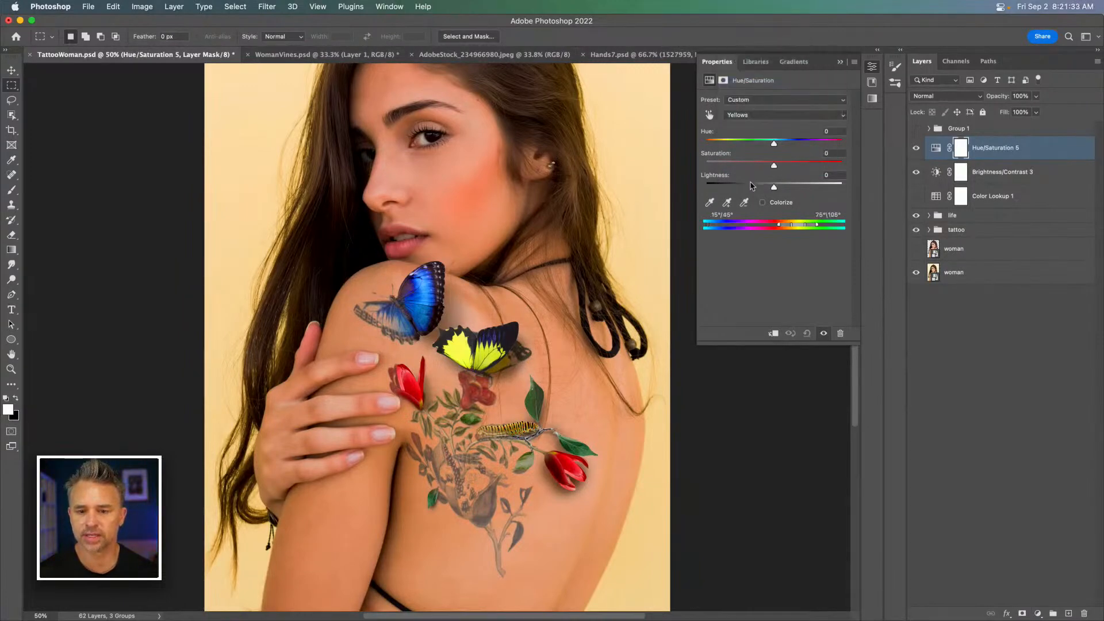
pyautogui.moveTo(752, 166); pyautogui.dragTo(738, 165)
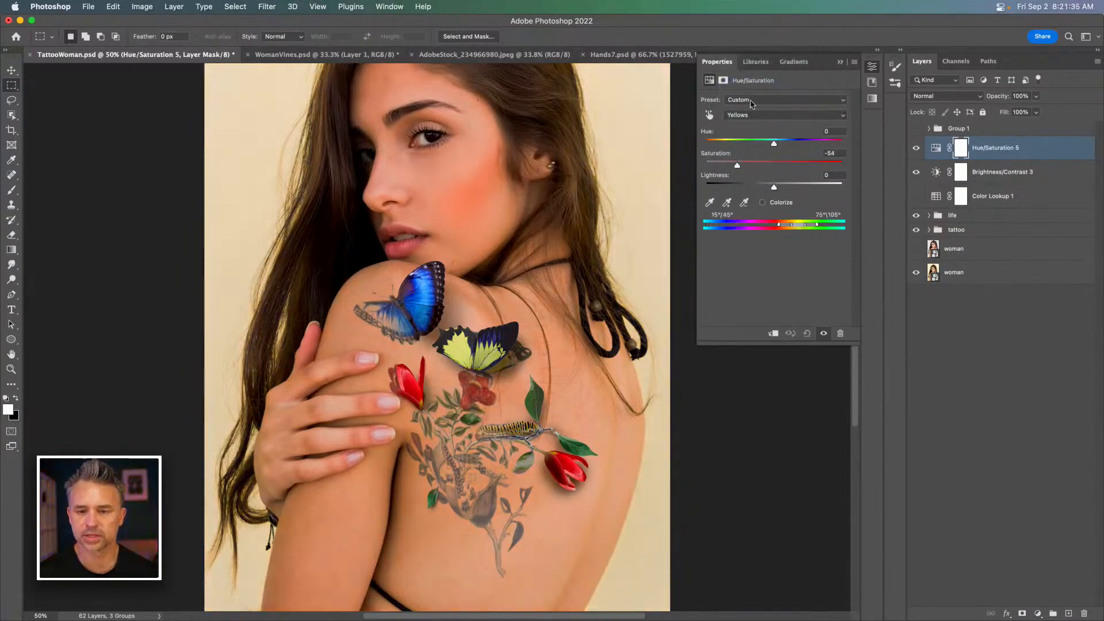
# Step: Set the Magentas saturation to -75 and compare the image with and without the Hue/Saturation layer
pyautogui.click(759, 115)
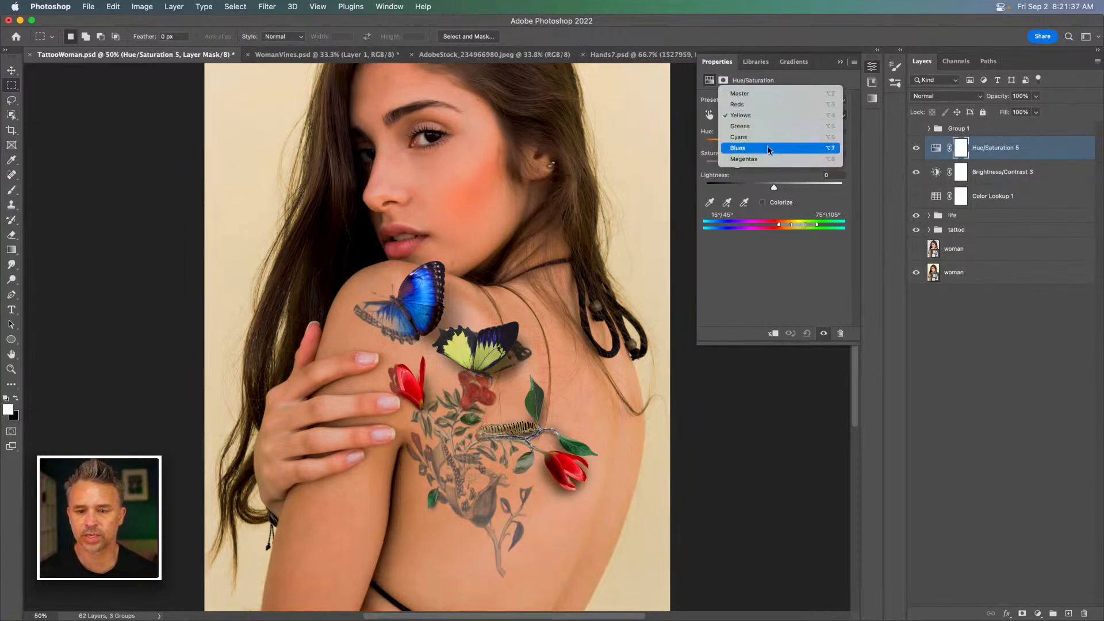
pyautogui.click(734, 162)
pyautogui.click(733, 165)
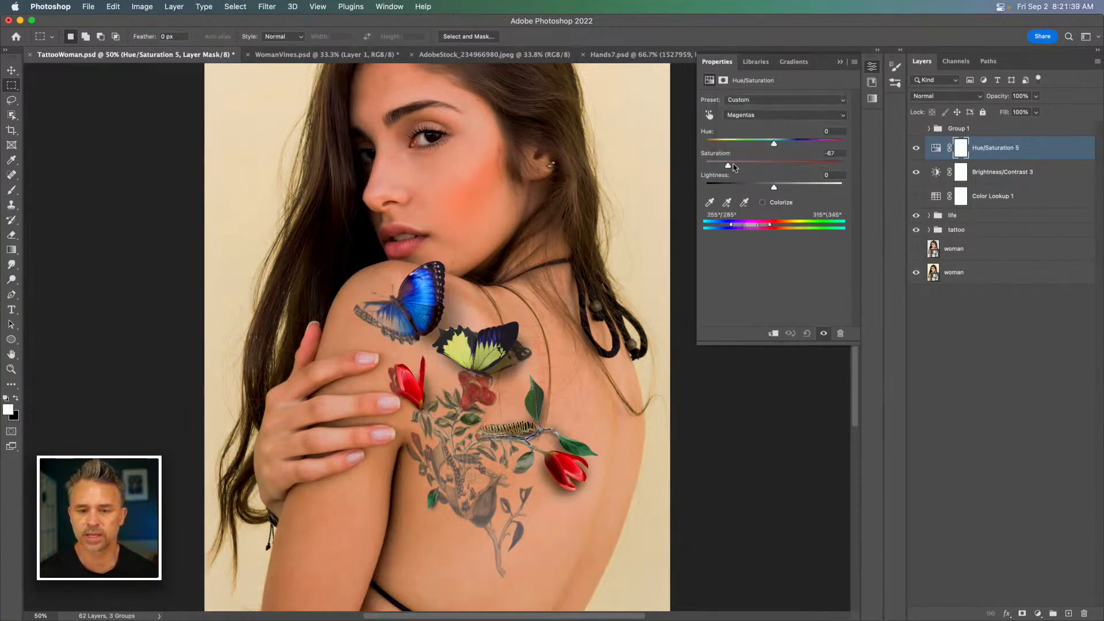
pyautogui.moveTo(736, 166); pyautogui.dragTo(731, 167)
pyautogui.click(916, 153)
pyautogui.click(916, 152)
pyautogui.click(916, 152)
pyautogui.click(916, 152)
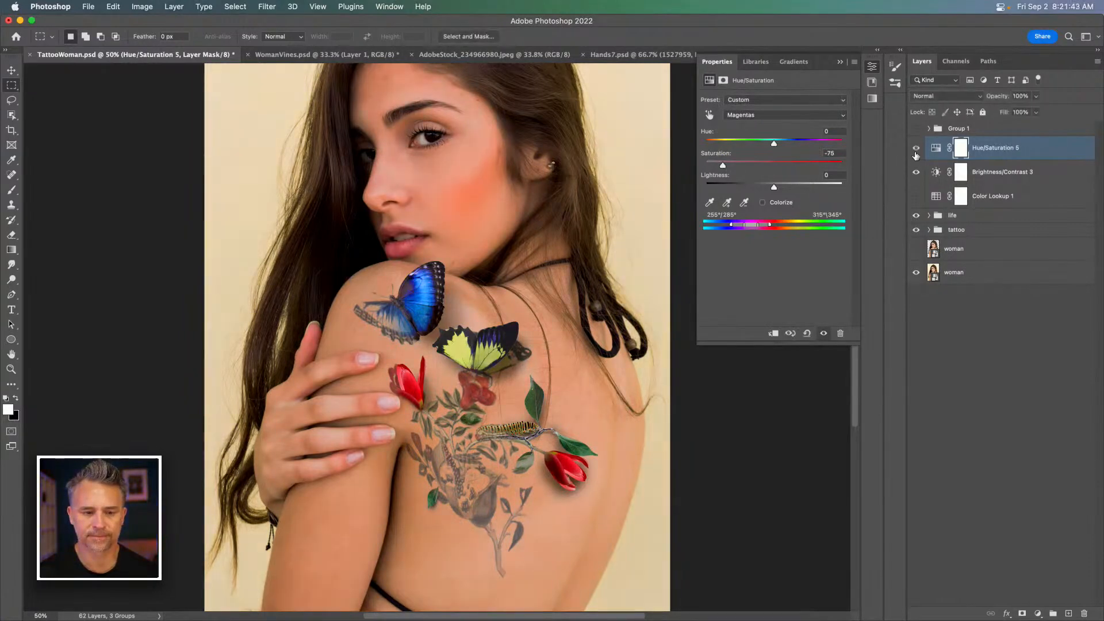
# Step: Add a Photo Filter adjustment layer using Warming Filter (85) at a density of about 78%
pyautogui.click(1038, 613)
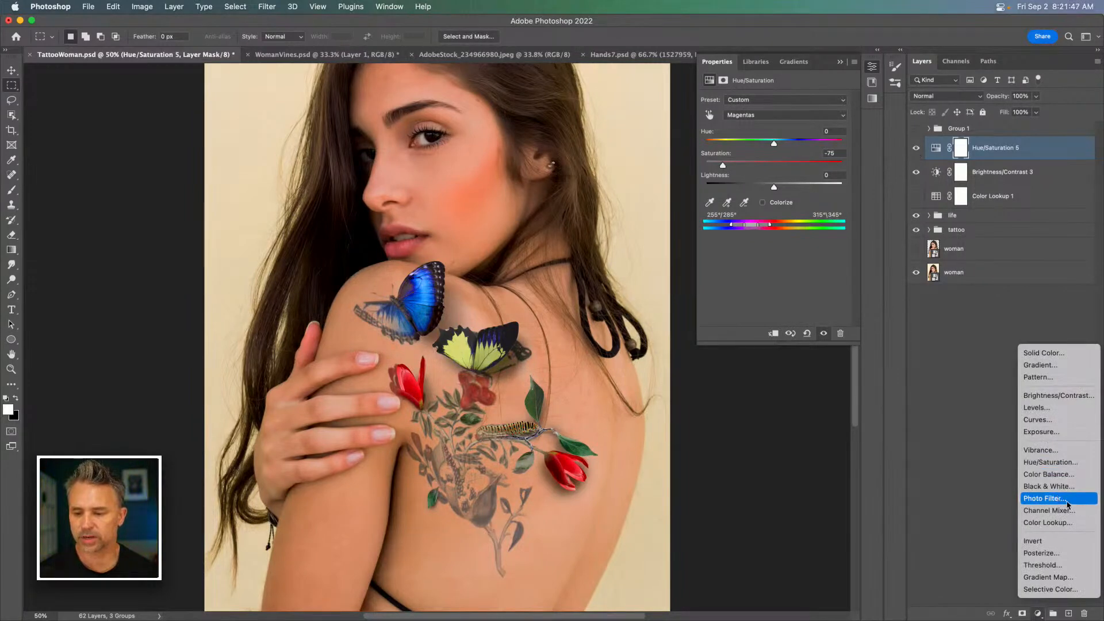
pyautogui.click(1042, 498)
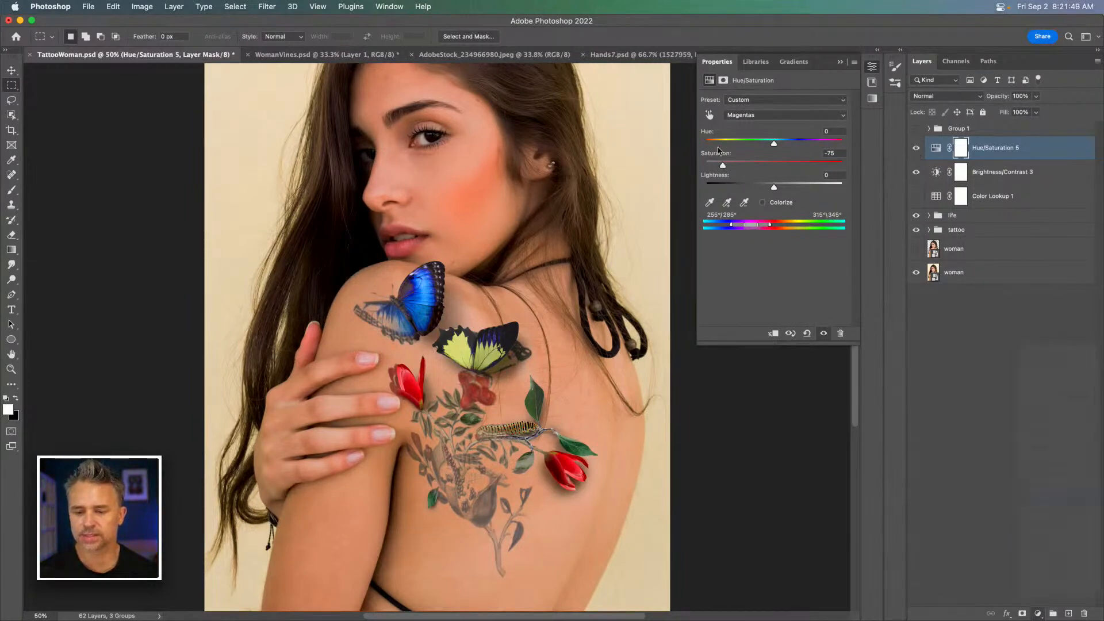
pyautogui.click(811, 147)
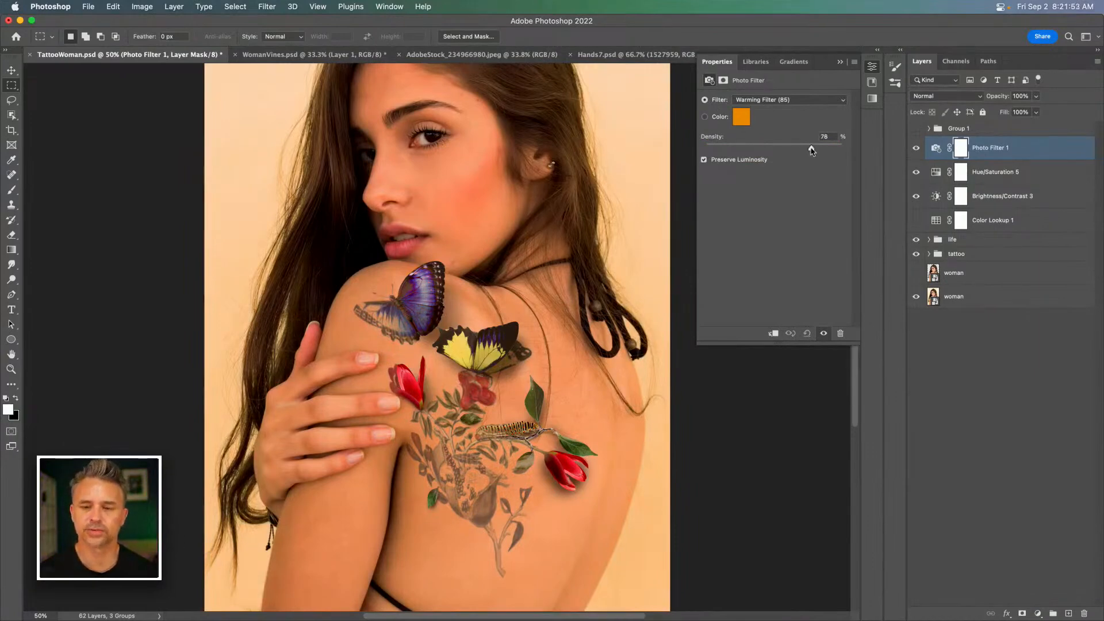
# Step: Select the Brightness/Contrast, Hue/Saturation and Photo Filter layers and try to export them as Color Lookup Tables
pyautogui.click(1004, 196)
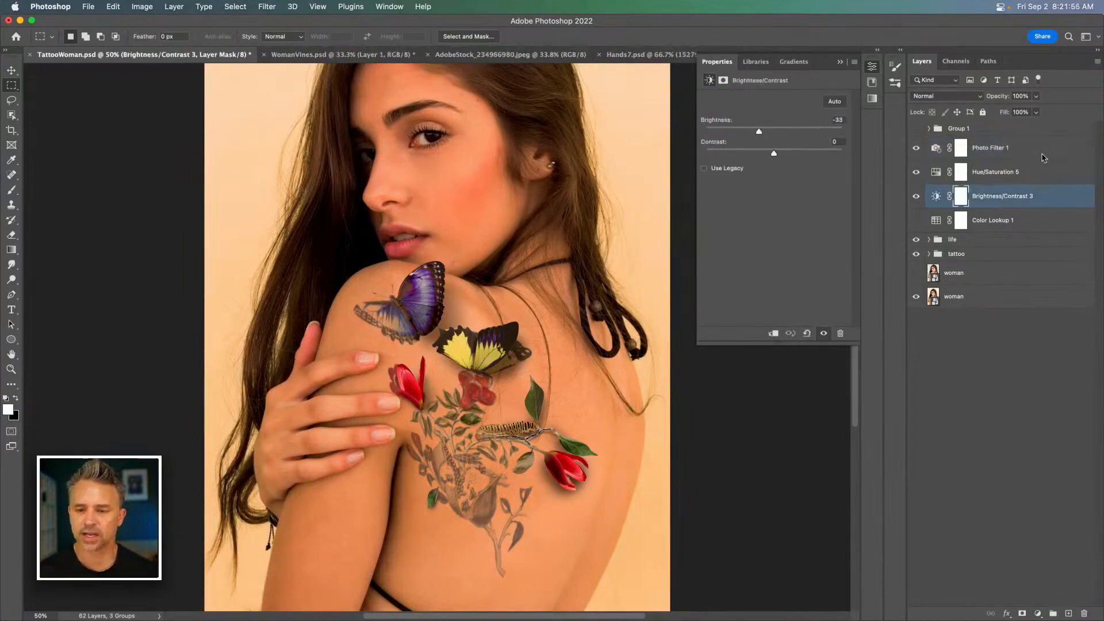
pyautogui.keyDown('shift'); pyautogui.click(1042, 155); pyautogui.keyUp('shift')
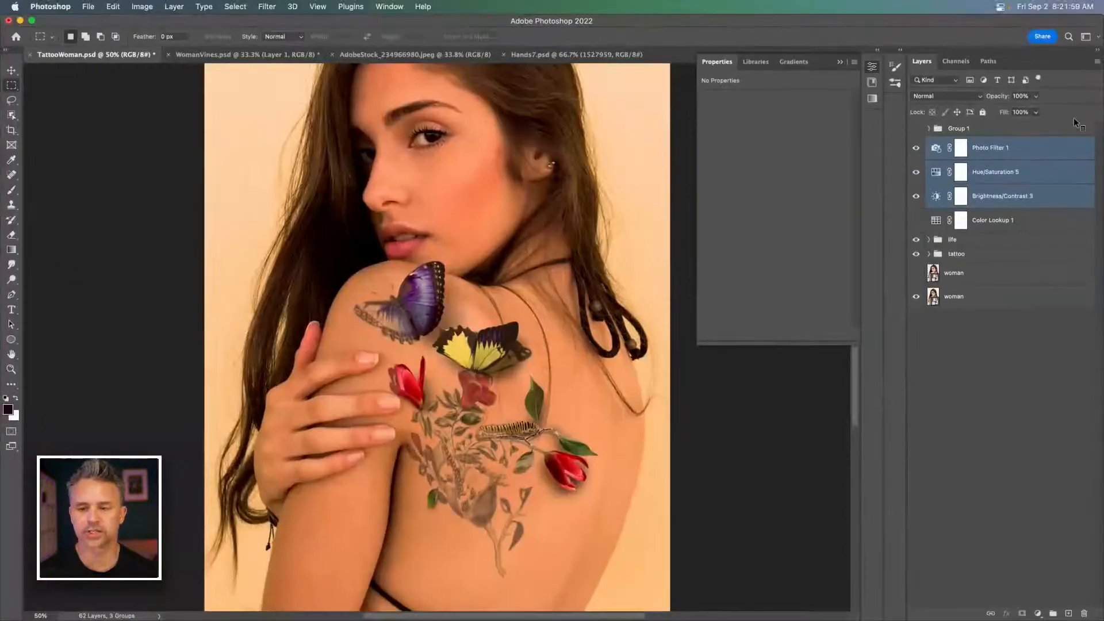
pyautogui.click(88, 7)
pyautogui.moveTo(140, 288)
pyautogui.moveTo(125, 171)
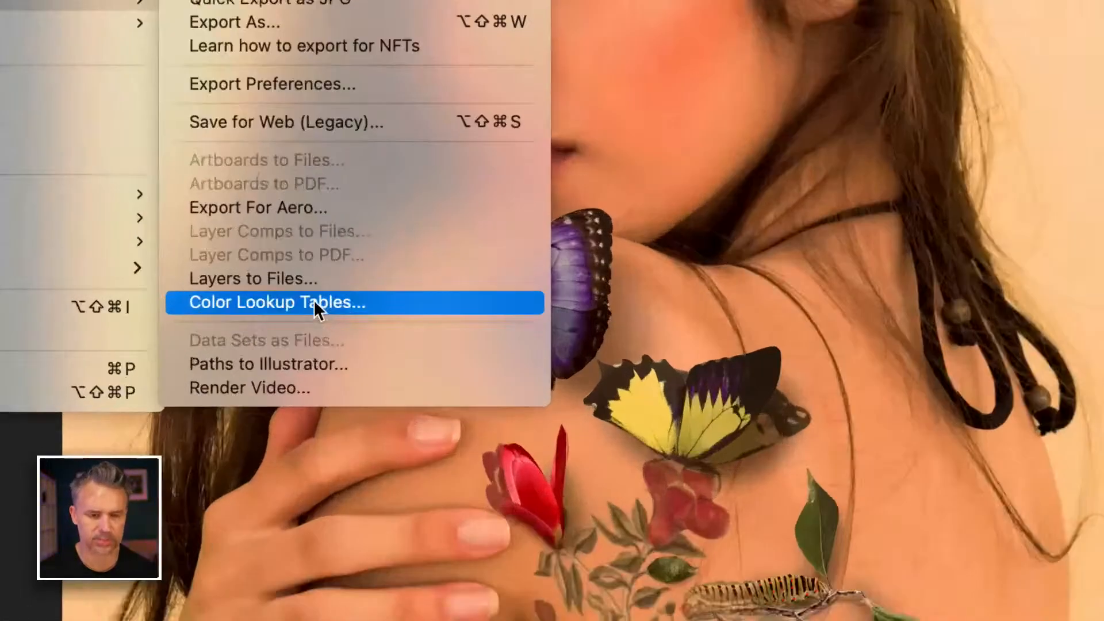
pyautogui.click(315, 303)
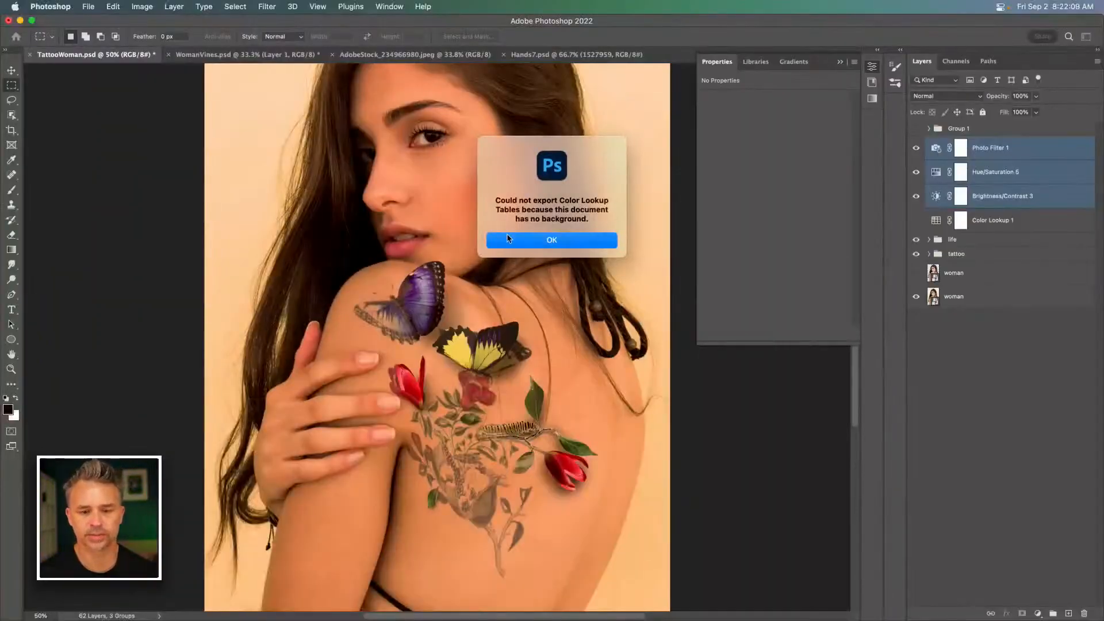
pyautogui.click(515, 243)
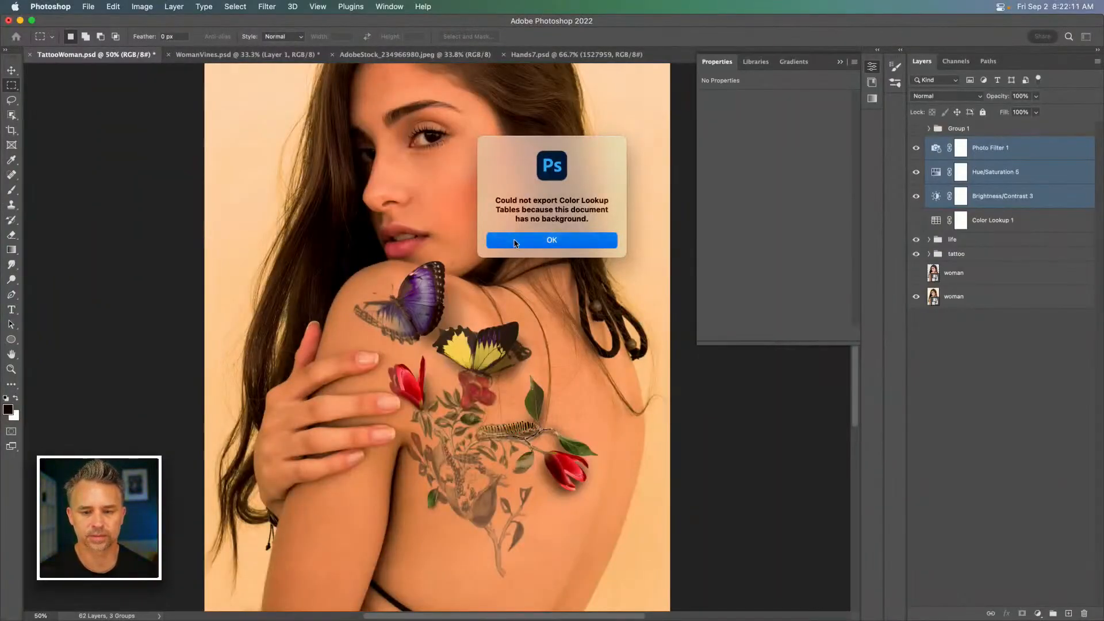
# Step: Duplicate the visible woman layer, place the copy at the bottom of the layer stack and rasterize it
pyautogui.click(941, 295)
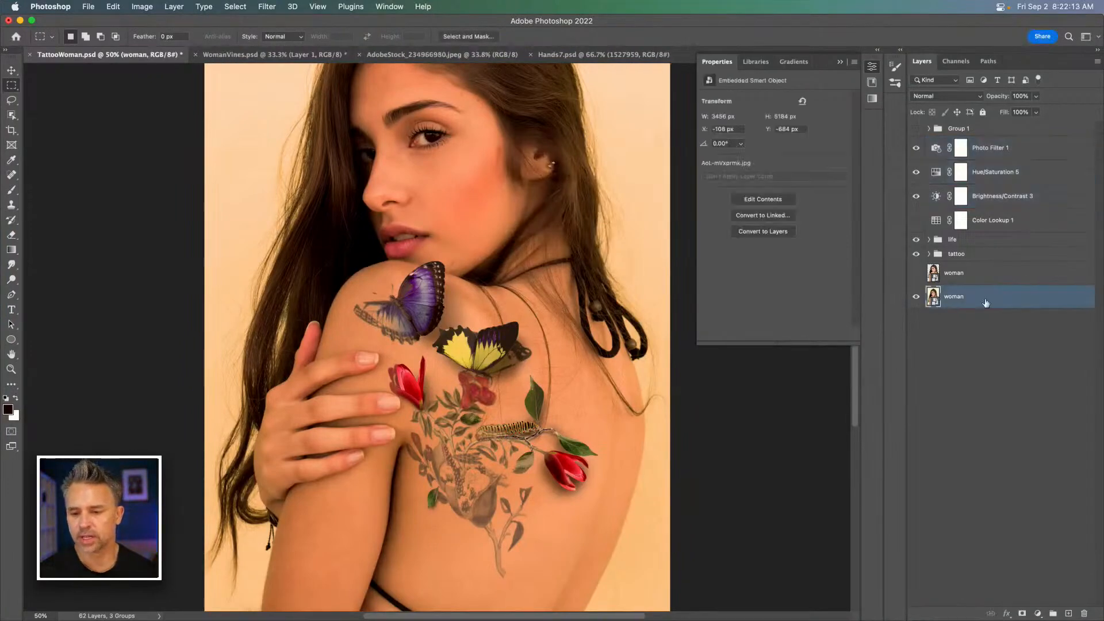
pyautogui.press('super+j')
pyautogui.moveTo(986, 299); pyautogui.dragTo(988, 340)
pyautogui.rightClick(978, 323)
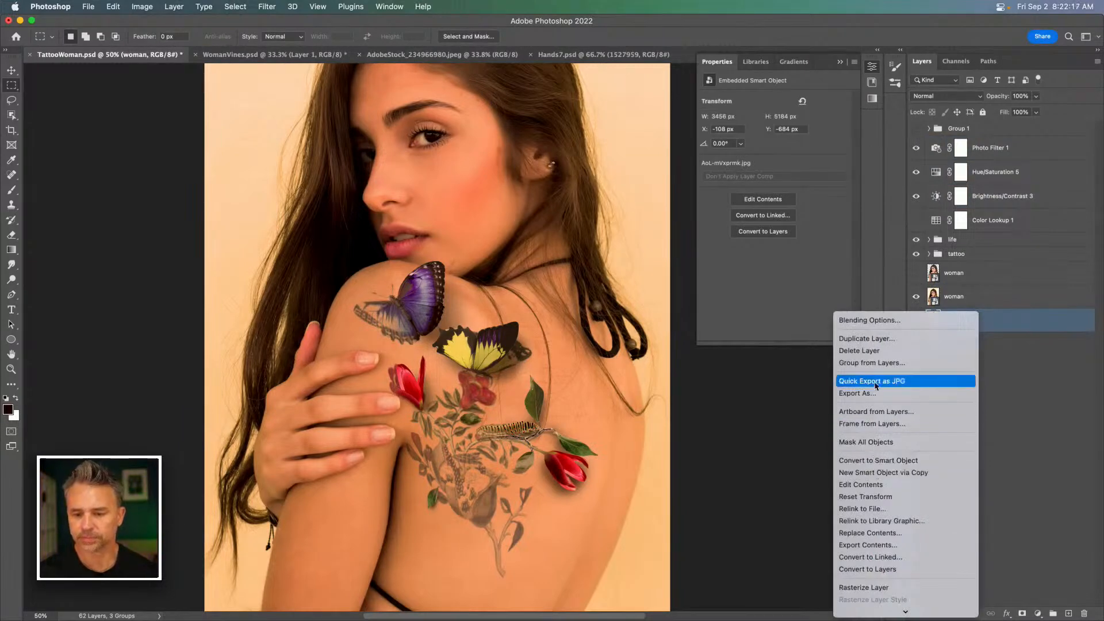
pyautogui.moveTo(883, 619)
pyautogui.click(871, 488)
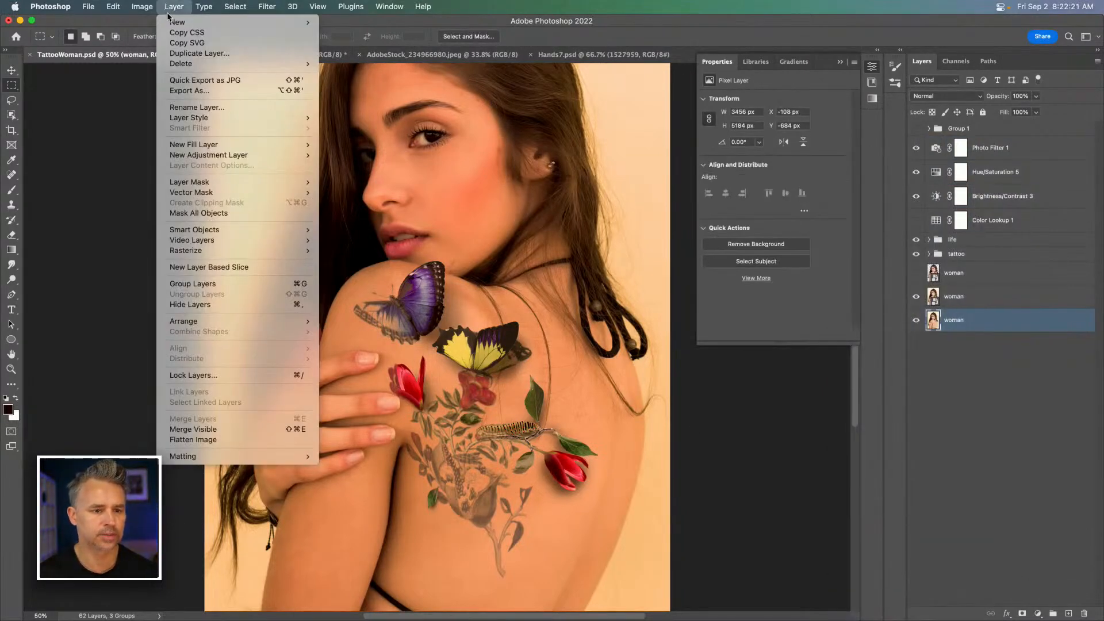
# Step: Lock the rasterized bottom woman layer and try to export Color Lookup Tables
pyautogui.moveTo(172, 24)
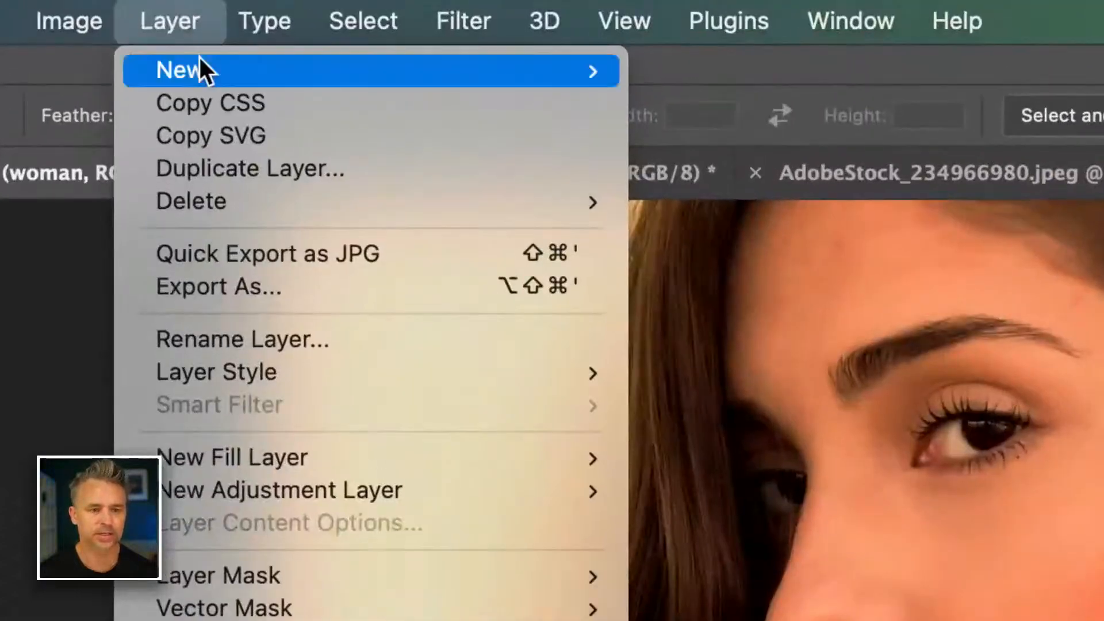
pyautogui.moveTo(189, 46)
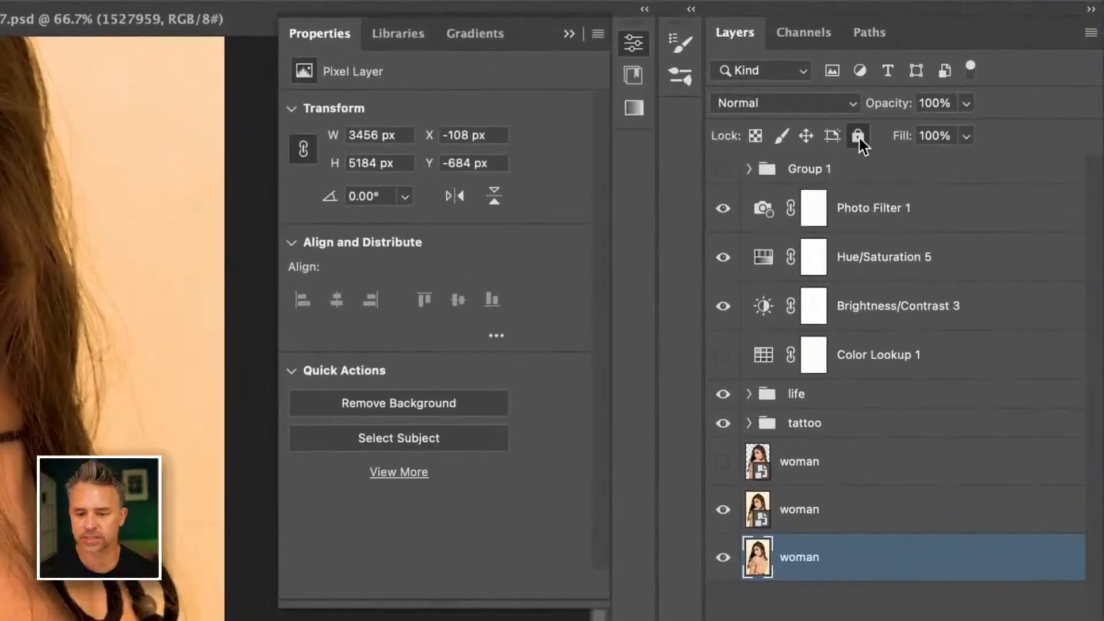
pyautogui.click(858, 137)
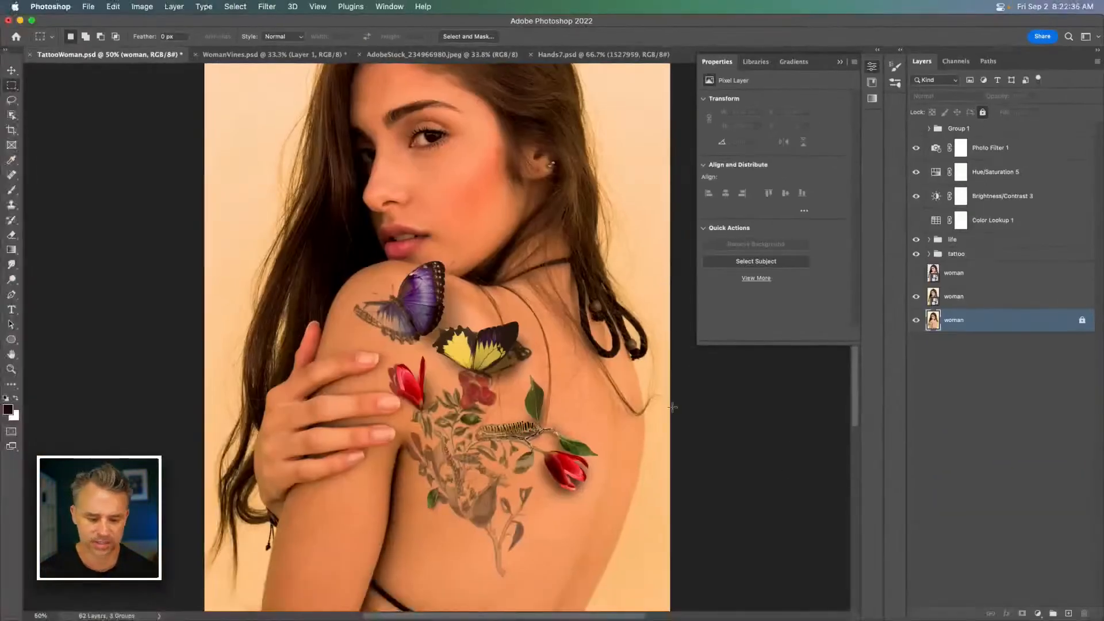
pyautogui.click(88, 6)
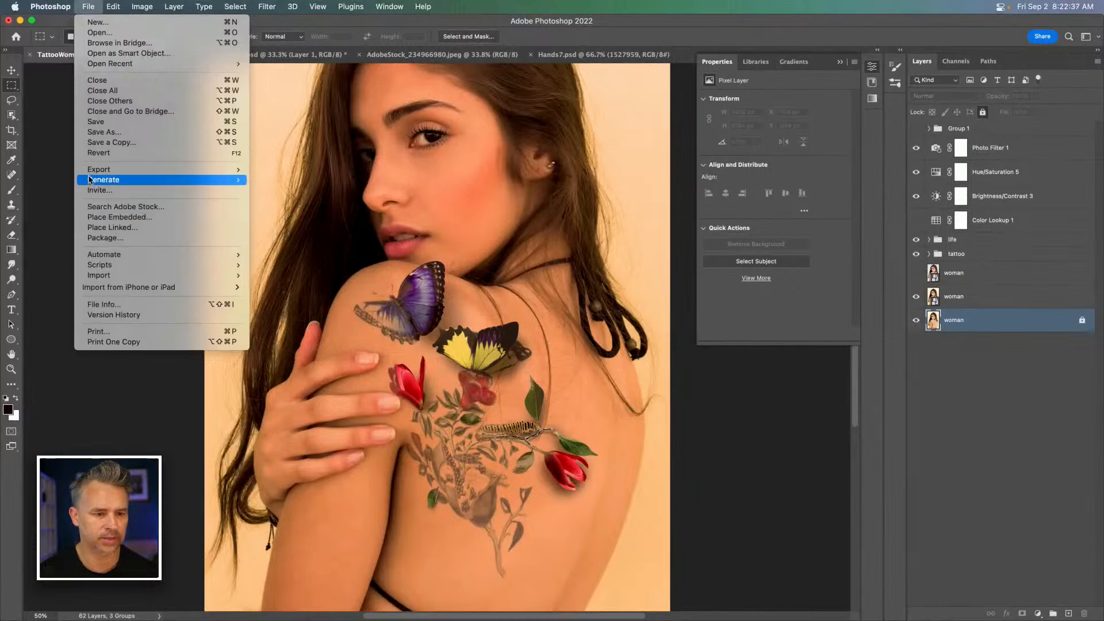
pyautogui.moveTo(95, 170)
pyautogui.click(366, 303)
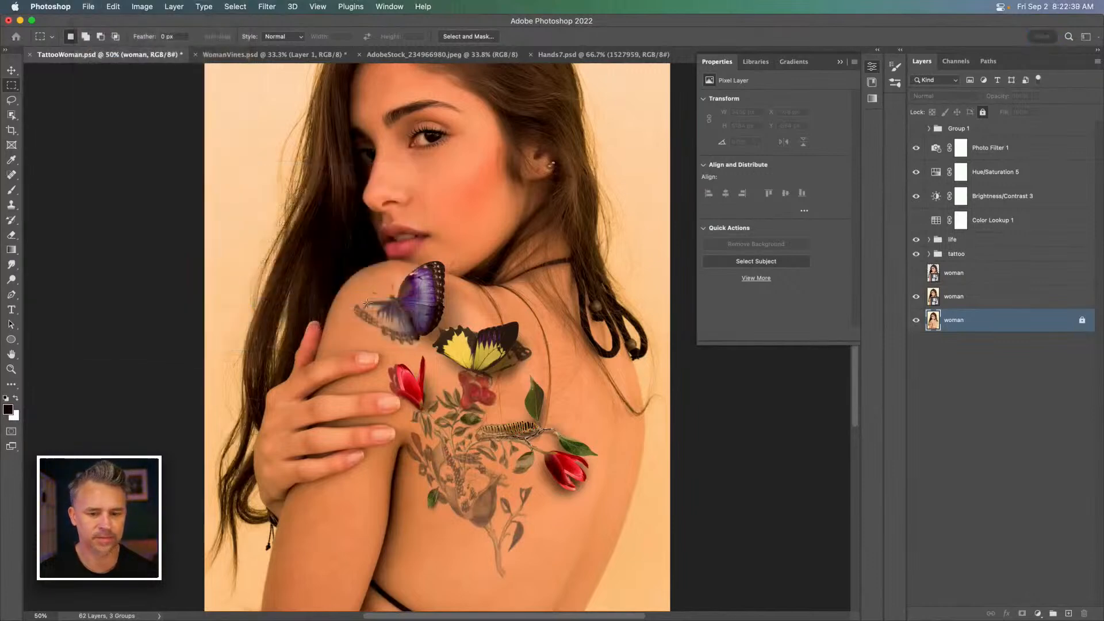
pyautogui.click(538, 242)
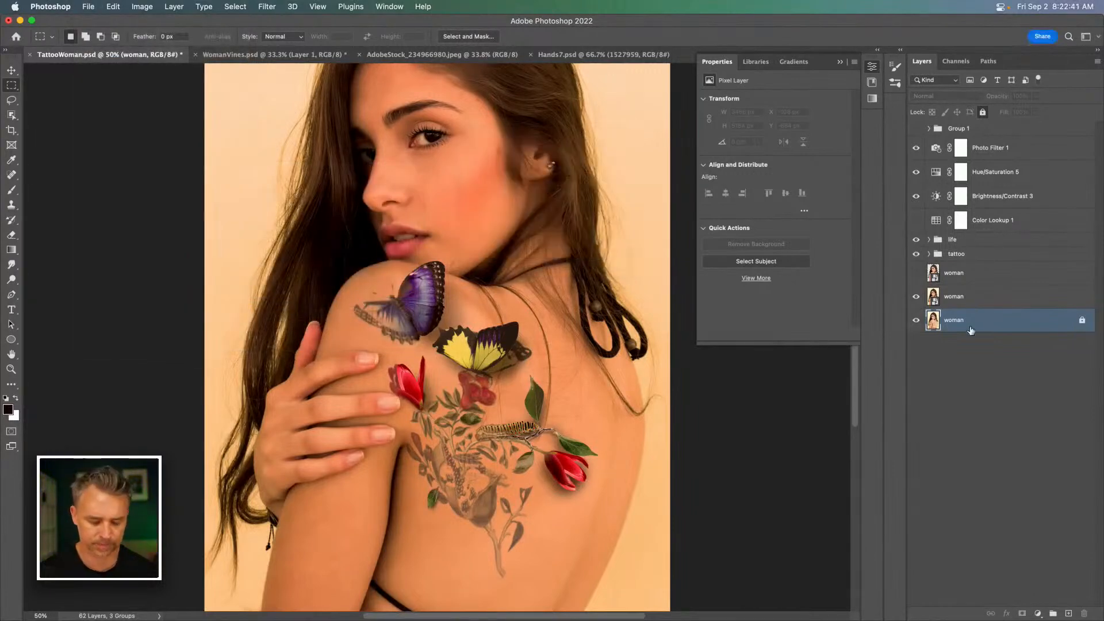
# Step: Unlock the rasterized bottom woman layer and convert it into the document's Background
pyautogui.click(174, 6)
pyautogui.moveTo(184, 22)
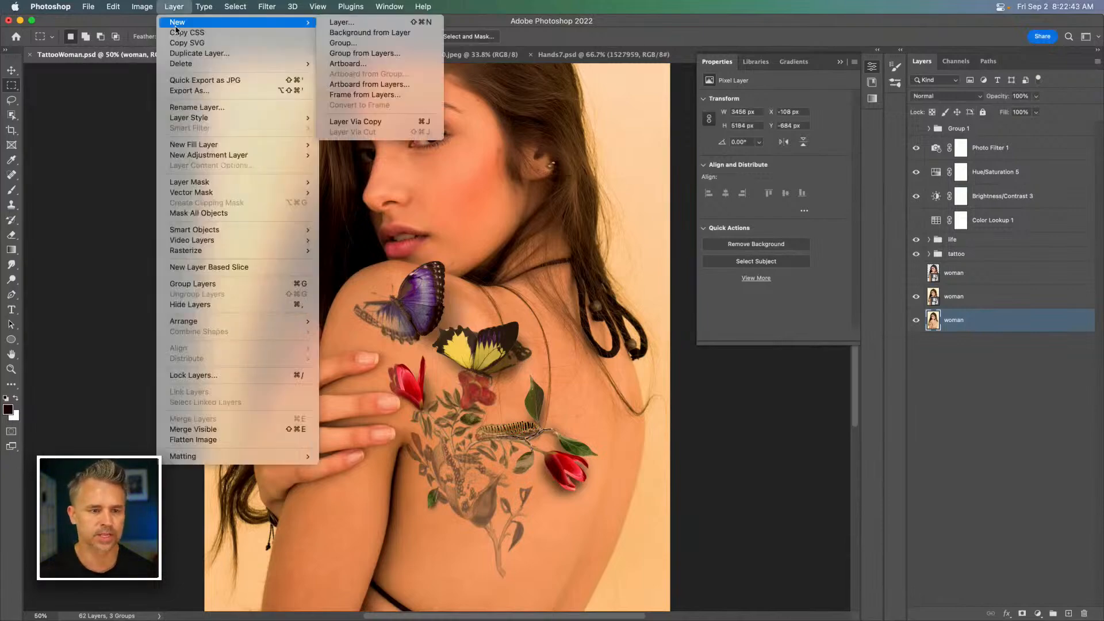
pyautogui.click(386, 32)
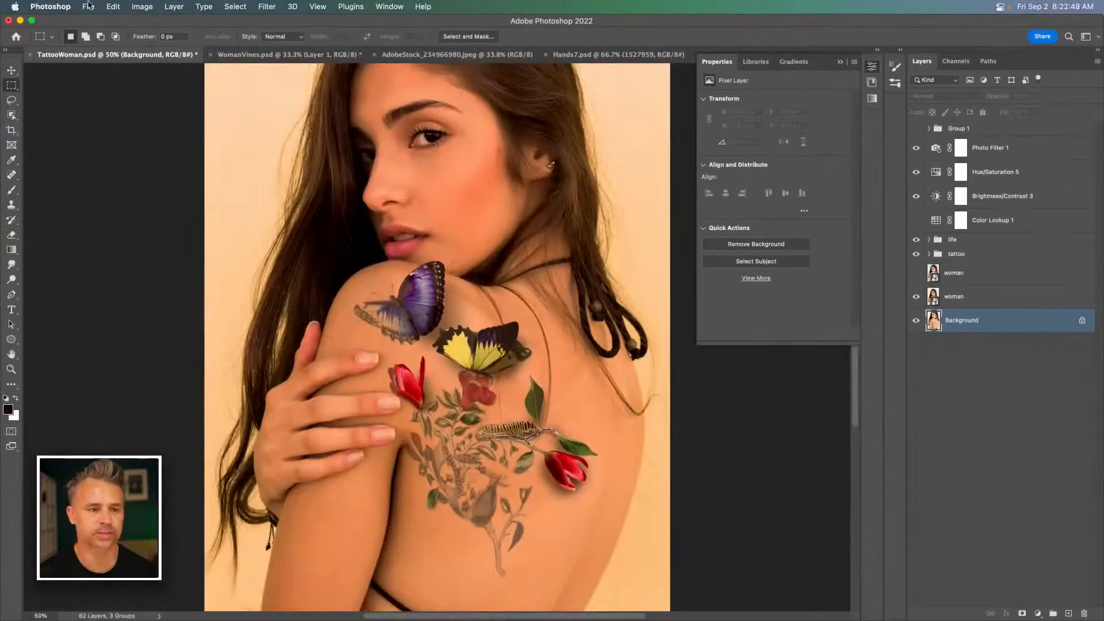
# Step: Open the Color Lookup Tables export and set its description to Tattoo Woman
pyautogui.click(88, 6)
pyautogui.moveTo(117, 180)
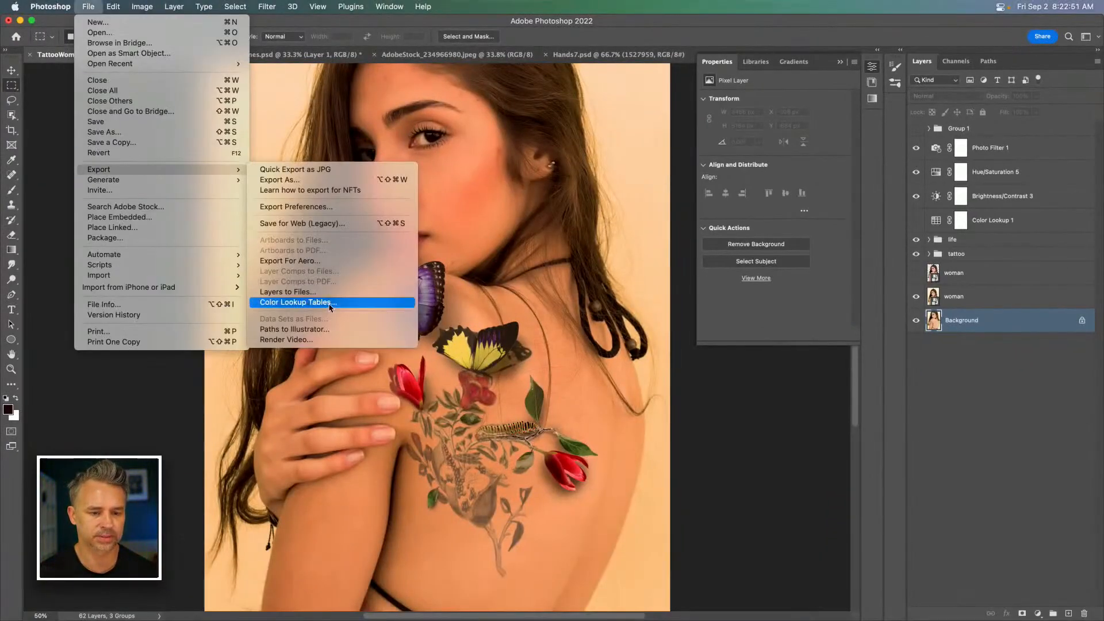
pyautogui.click(332, 305)
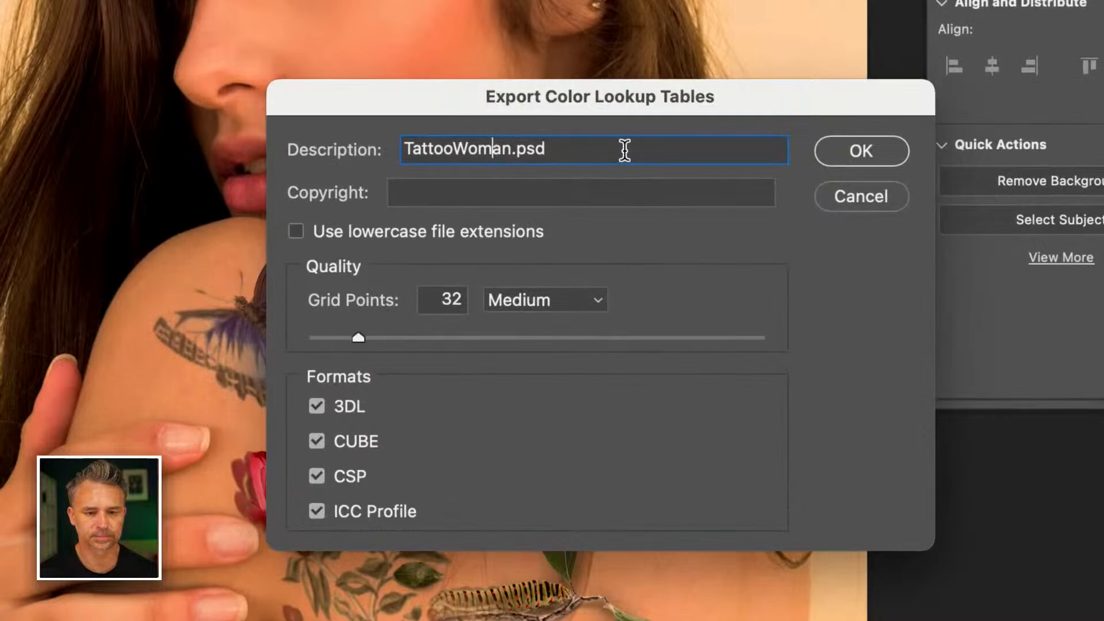
pyautogui.moveTo(623, 148); pyautogui.dragTo(350, 135)
pyautogui.moveTo(511, 149); pyautogui.dragTo(546, 148)
pyautogui.press('BackSpace')
pyautogui.click(458, 148)
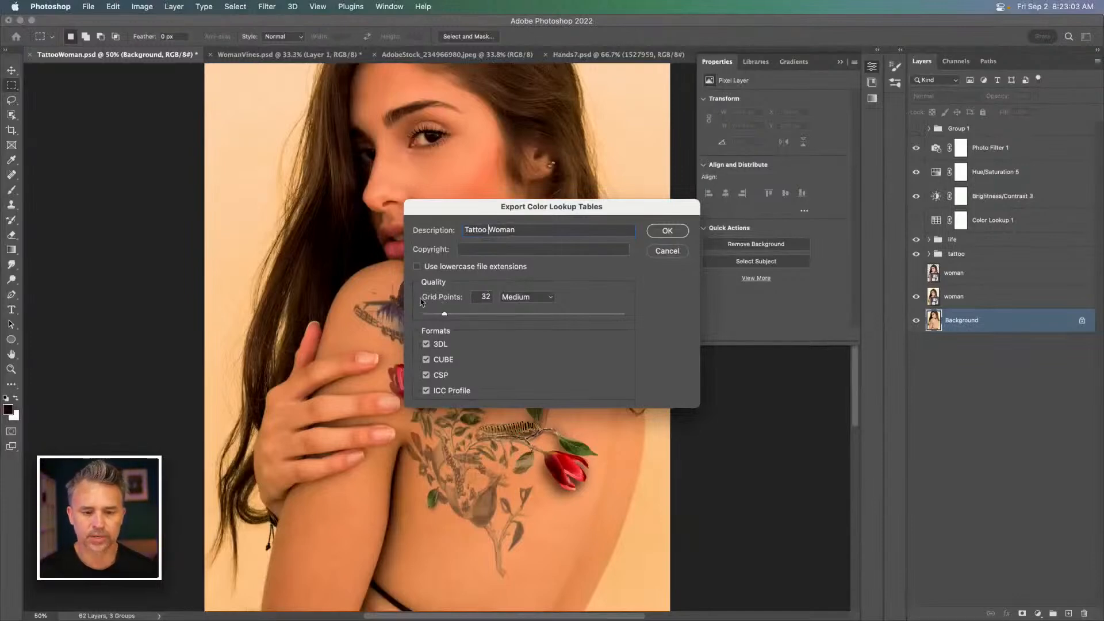
# Step: Export the lookup tables with Medium quality in 3DL, CUBE, CSP and ICC Profile formats to the Desktop as TattooWoman.lut
pyautogui.click(667, 232)
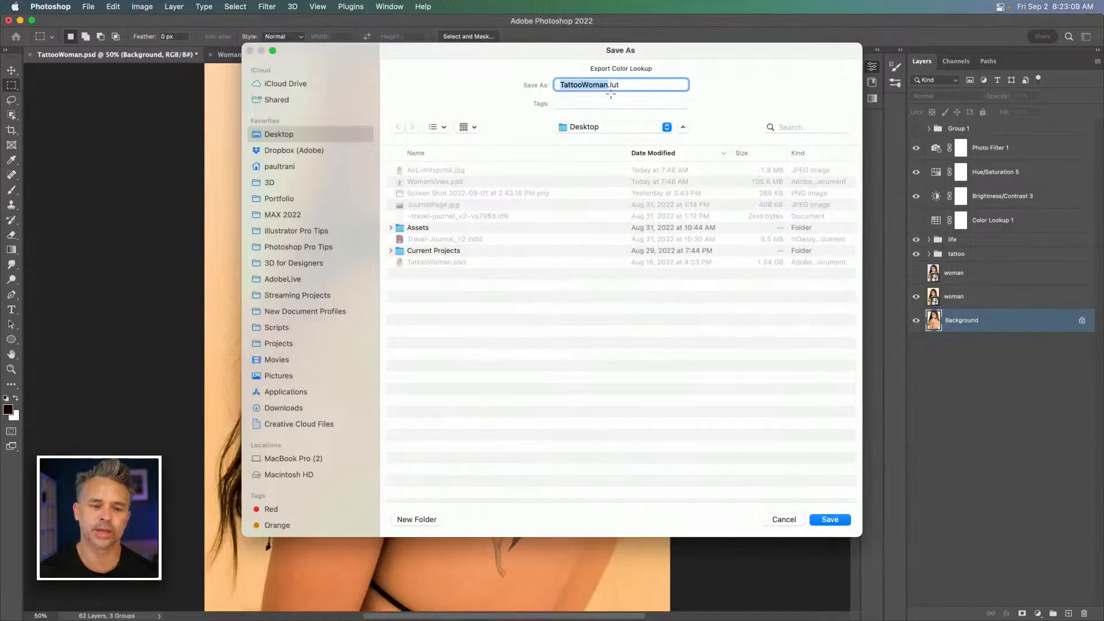
pyautogui.press('Return')
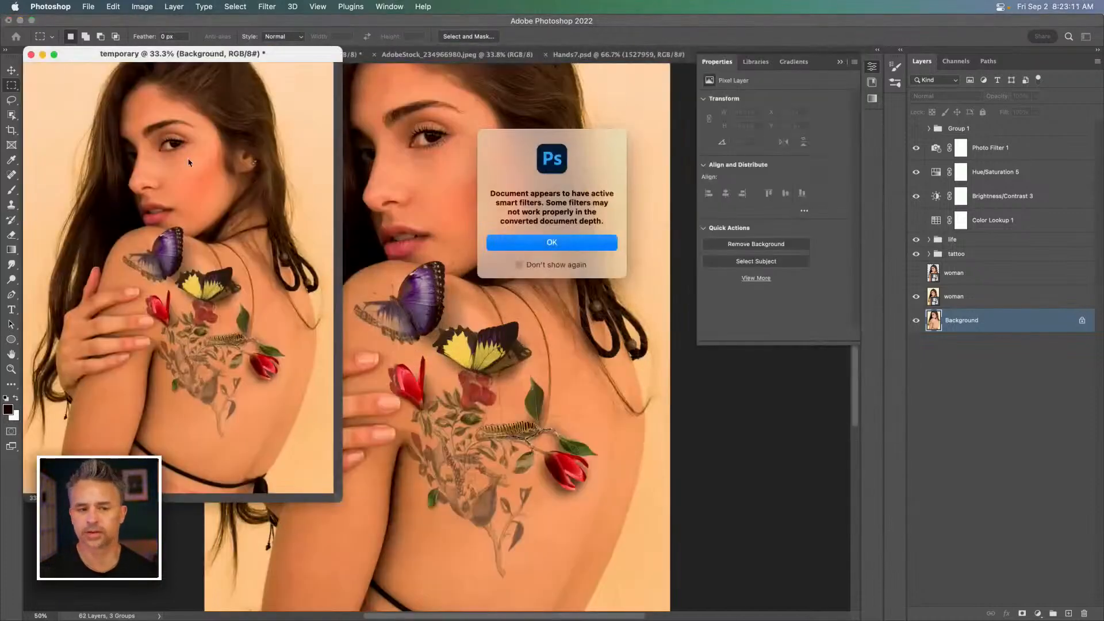
pyautogui.click(555, 247)
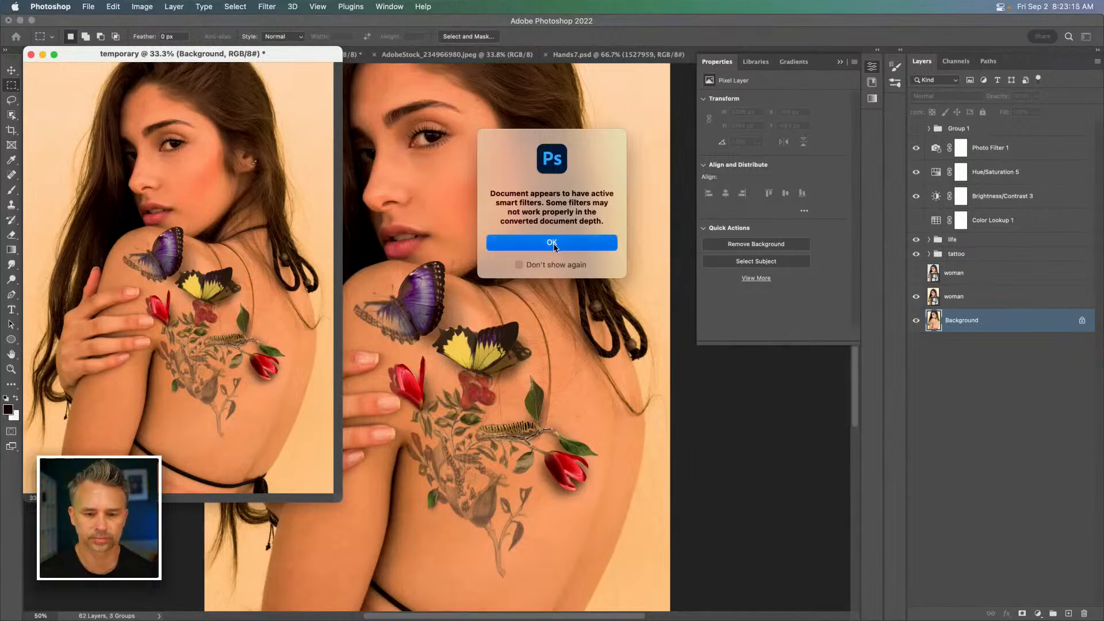
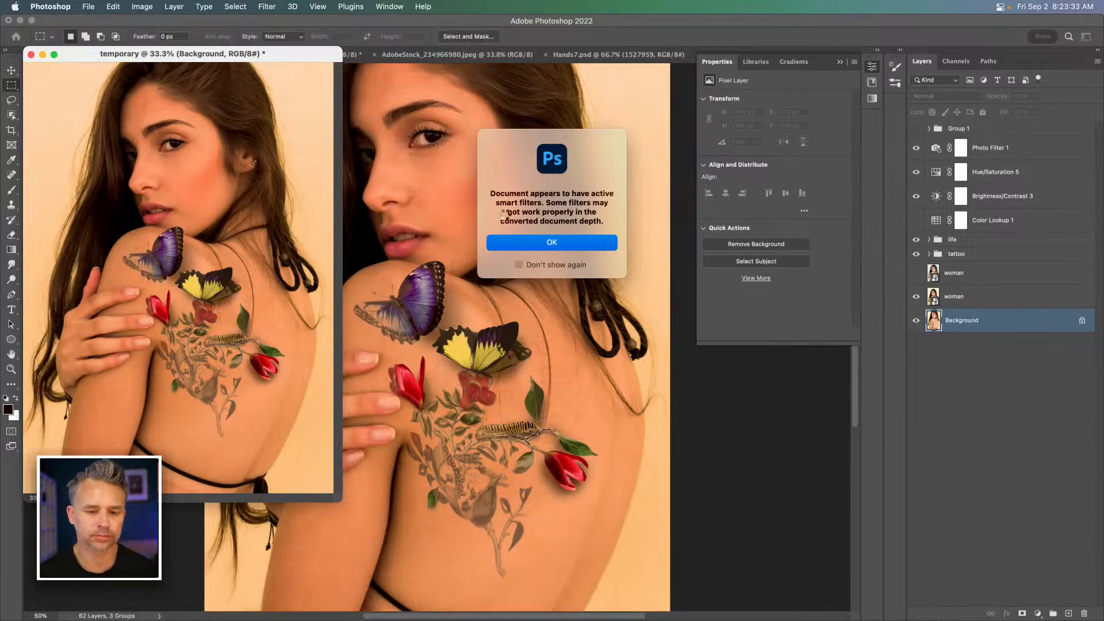
pyautogui.press('Return')
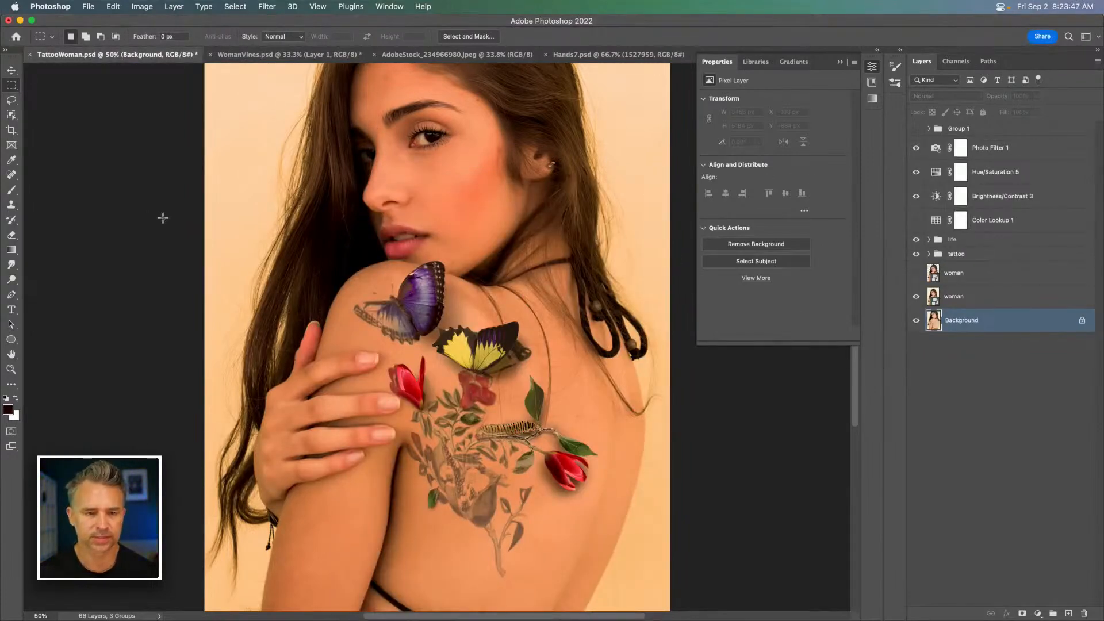
# Step: Hide the Photo Filter, Hue/Saturation and Brightness/Contrast layers, and show and select the Color Lookup 1 layer
pyautogui.moveTo(915, 149); pyautogui.dragTo(916, 216)
pyautogui.click(916, 220)
pyautogui.click(1031, 224)
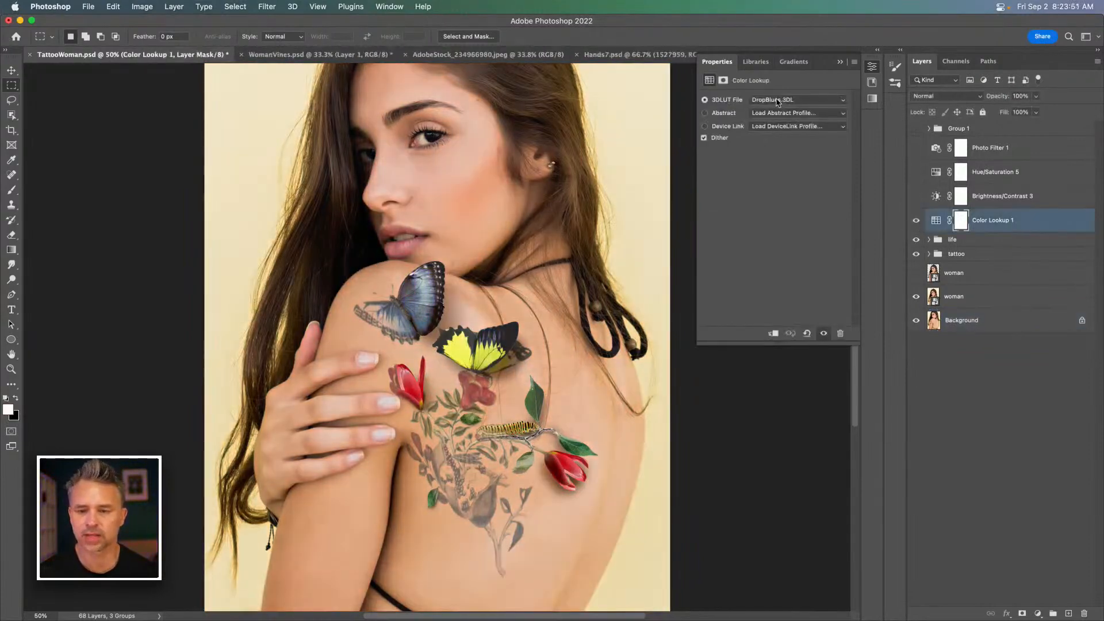
# Step: Try the EdgyAmber.3DL look on the Color Lookup layer, and settle on Serenity.CUBE as the 3DLUT file
pyautogui.click(780, 102)
pyautogui.click(784, 113)
pyautogui.click(782, 103)
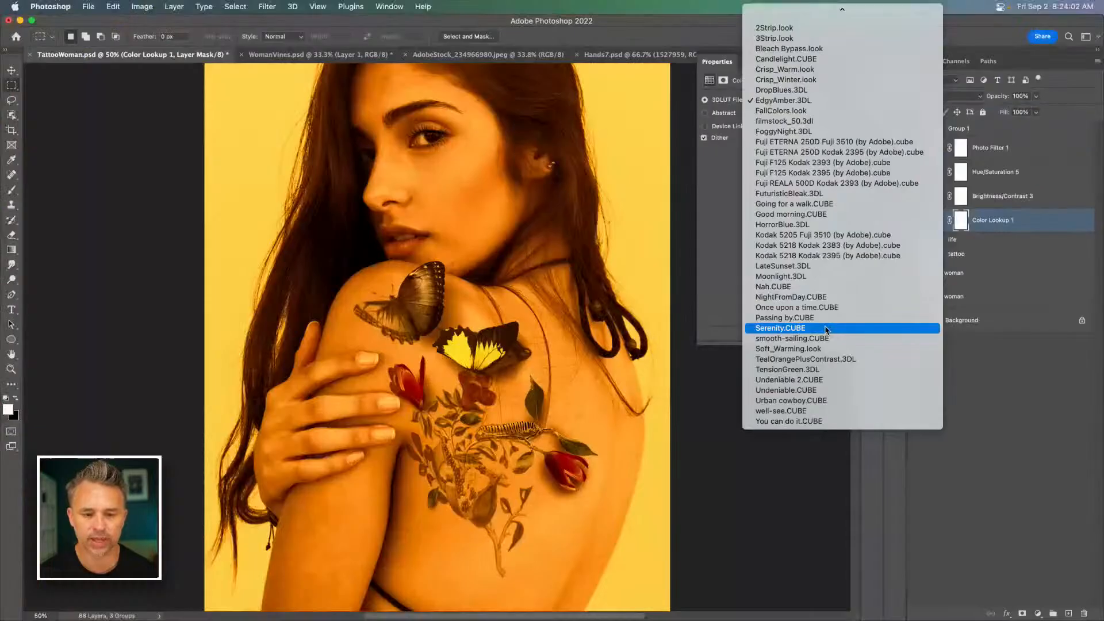
pyautogui.click(826, 329)
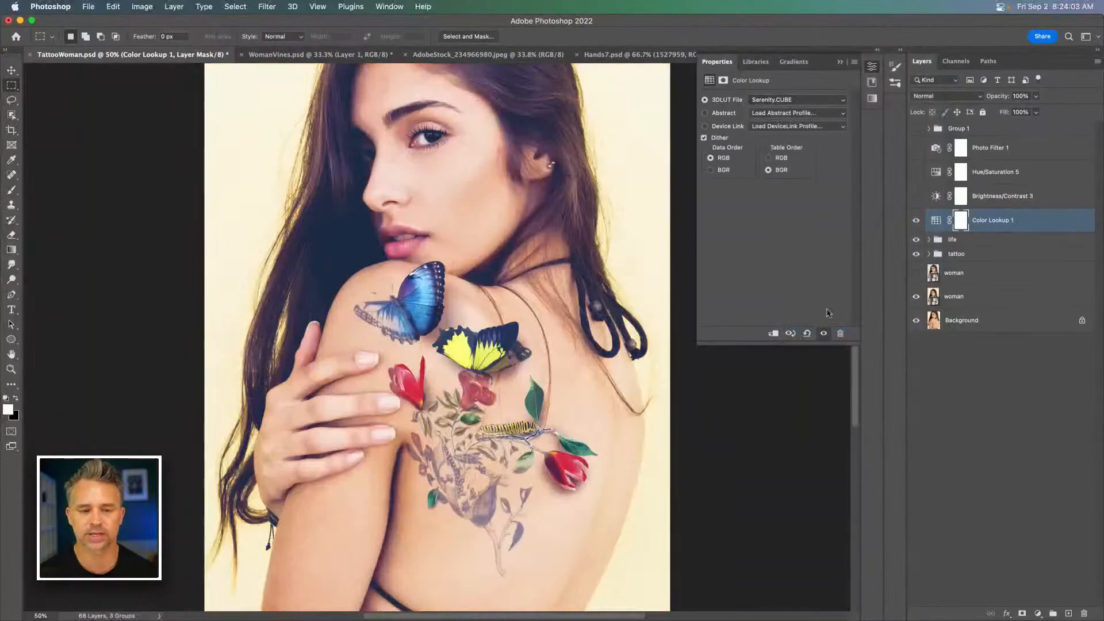
# Step: Compare the image with and without the Color Lookup layer
pyautogui.click(914, 221)
pyautogui.click(914, 220)
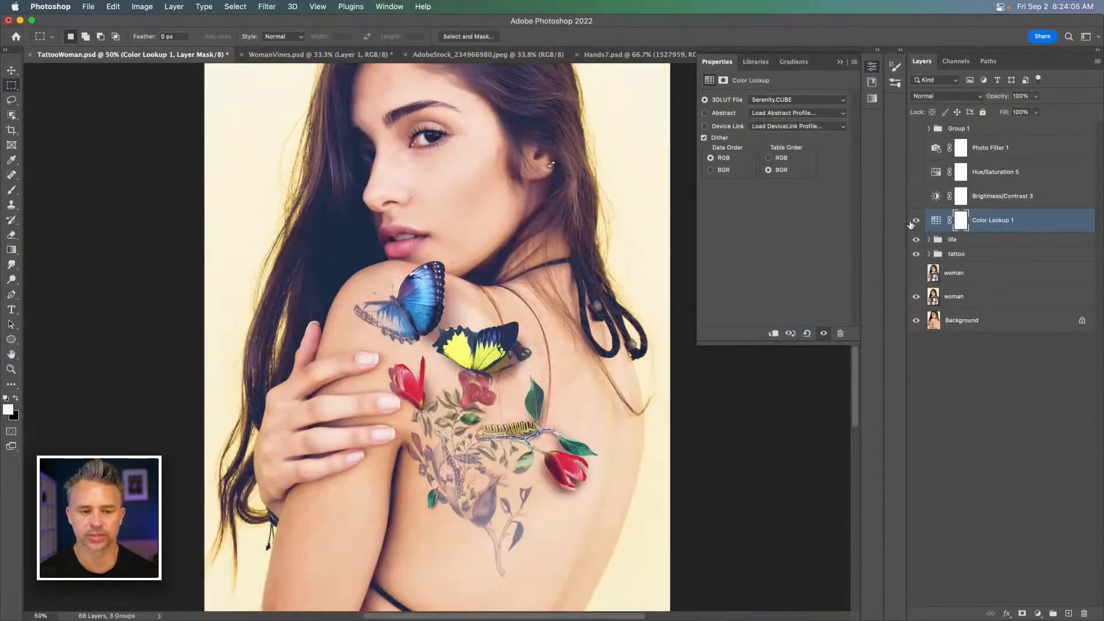
pyautogui.moveTo(363, 227); pyautogui.dragTo(365, 256)
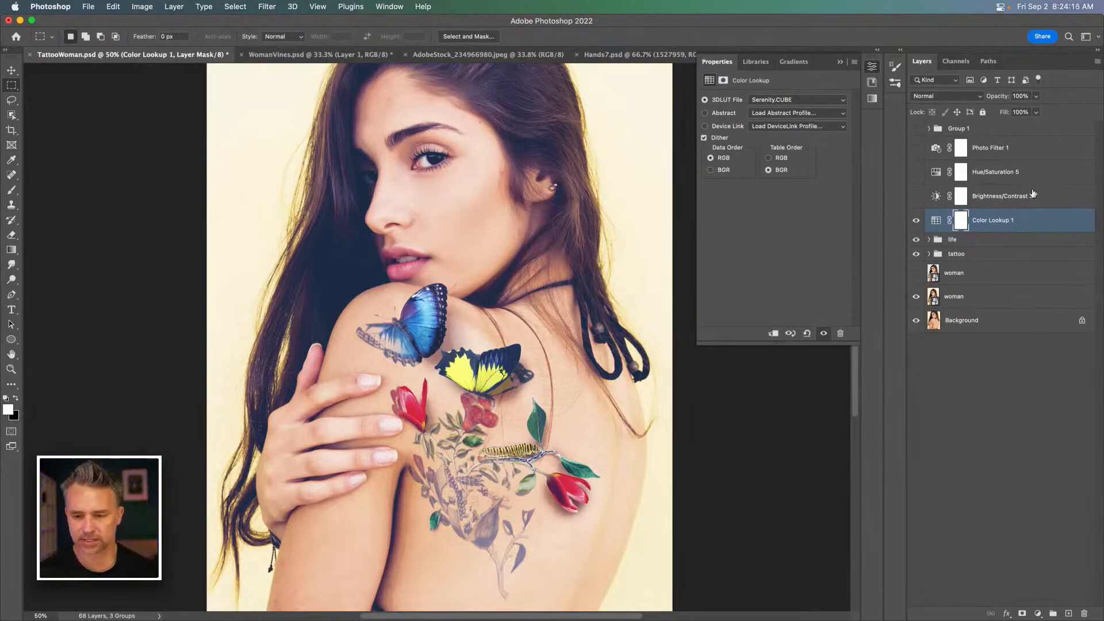
pyautogui.click(915, 221)
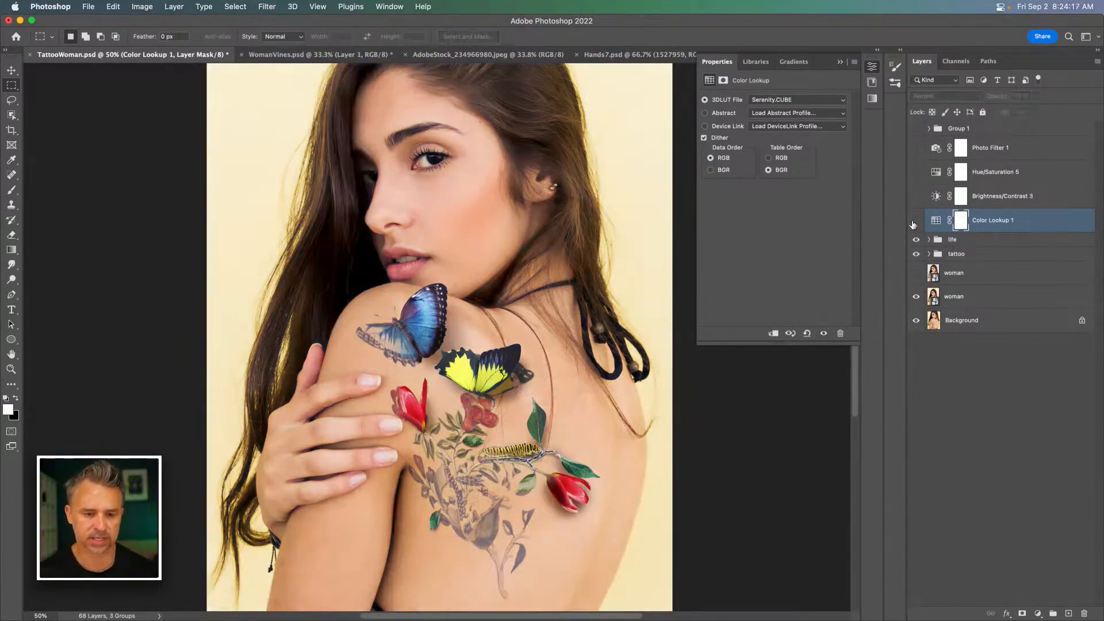
pyautogui.click(914, 222)
pyautogui.click(914, 222)
pyautogui.click(915, 222)
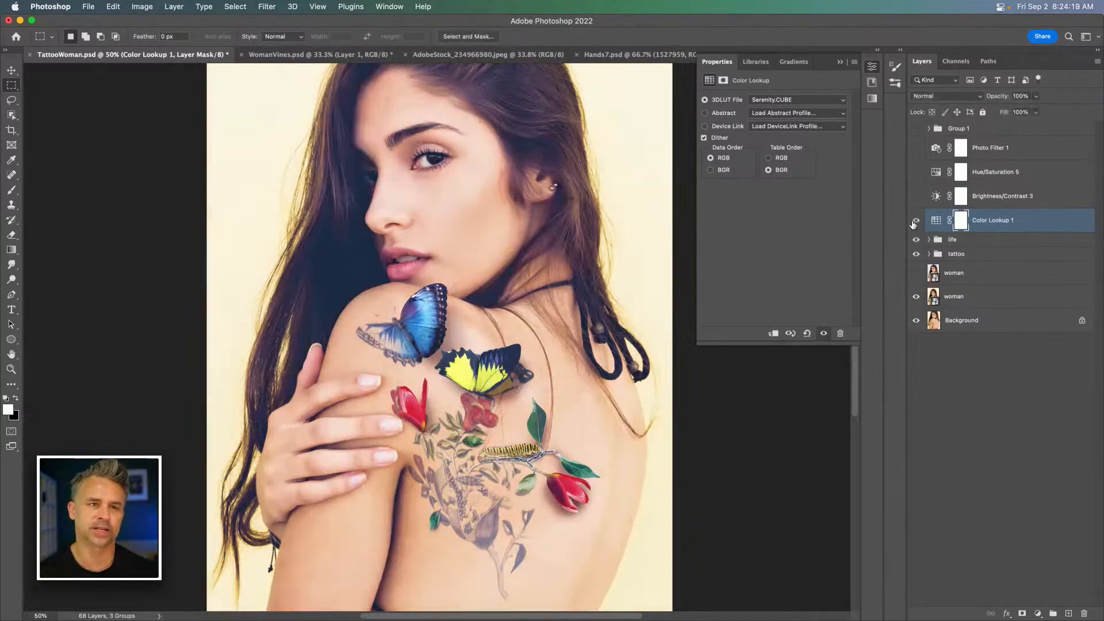
# Step: Save the TattooWoman.psd document and collapse the adjustment properties
pyautogui.press('super+minus')
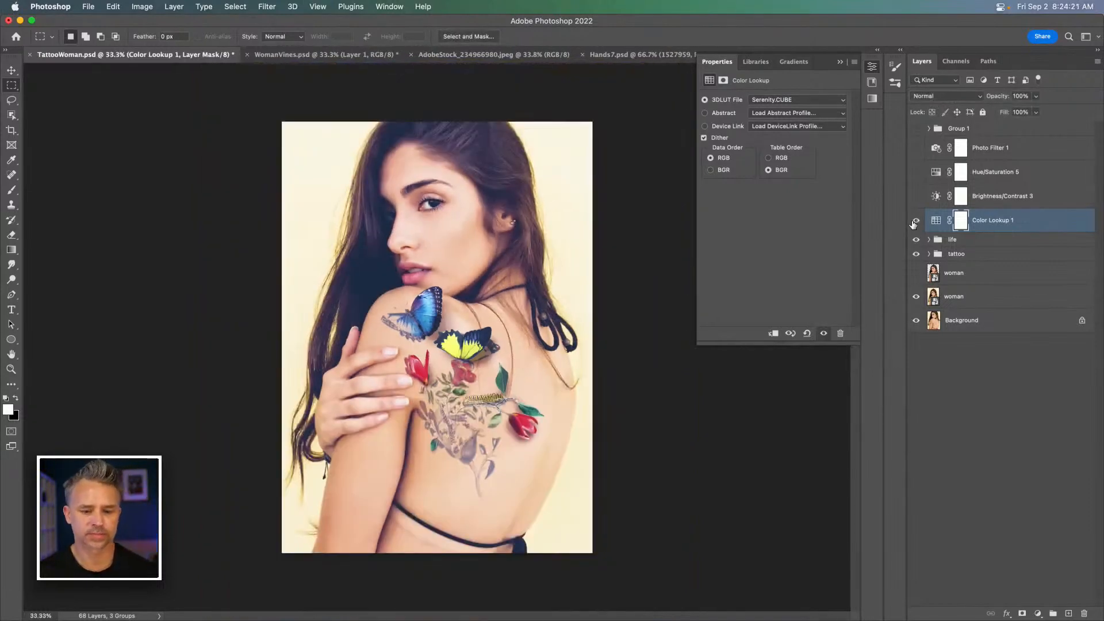
pyautogui.press('super+plus')
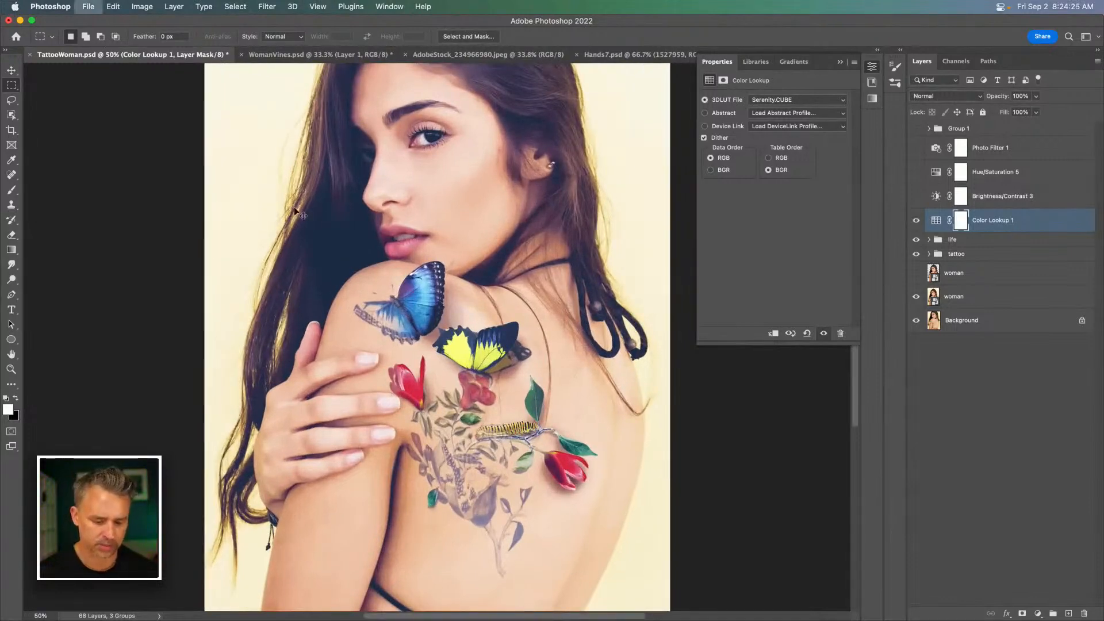
pyautogui.press('super+s')
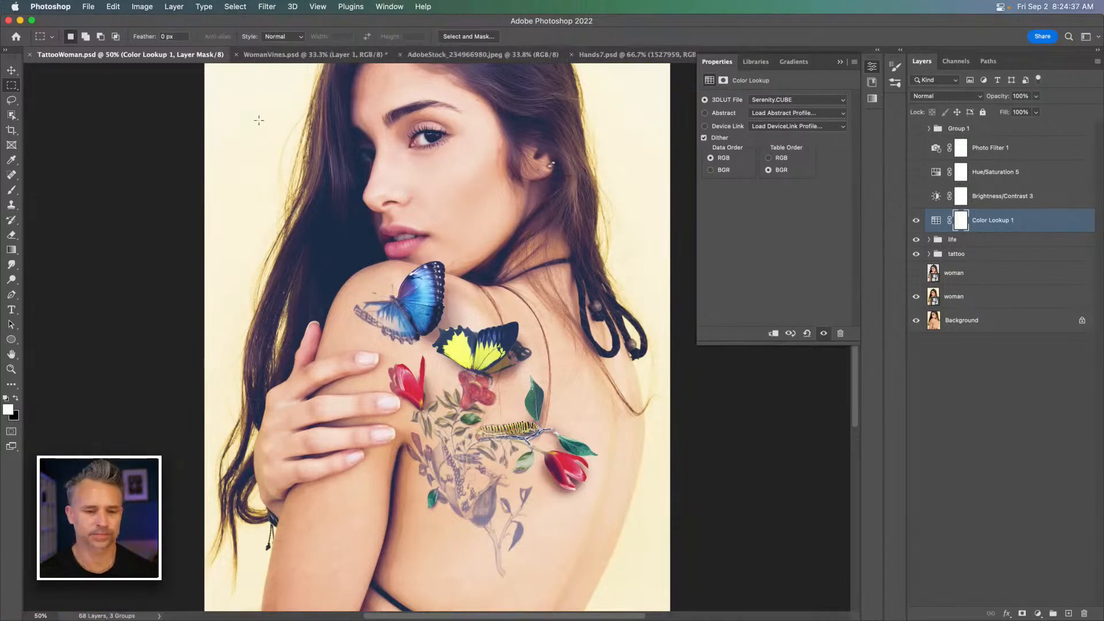
pyautogui.click(841, 62)
# Step: Switch to WomanVines.psd and examine the woman's arms and face up close and in full view
pyautogui.click(259, 58)
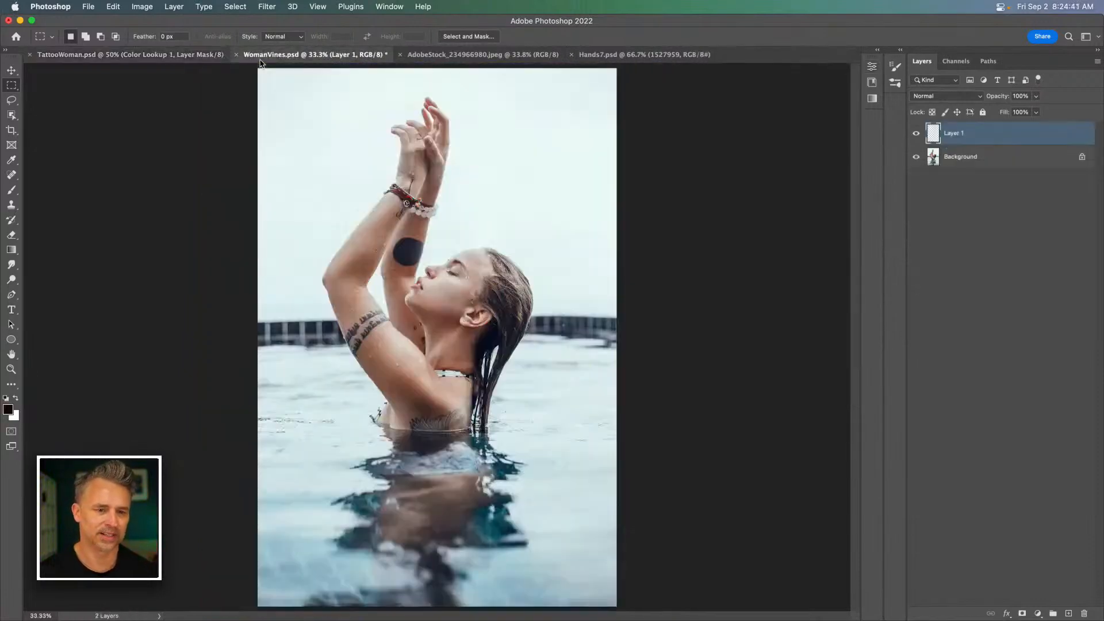
pyautogui.press('super+plus')
pyautogui.press('super+plus')
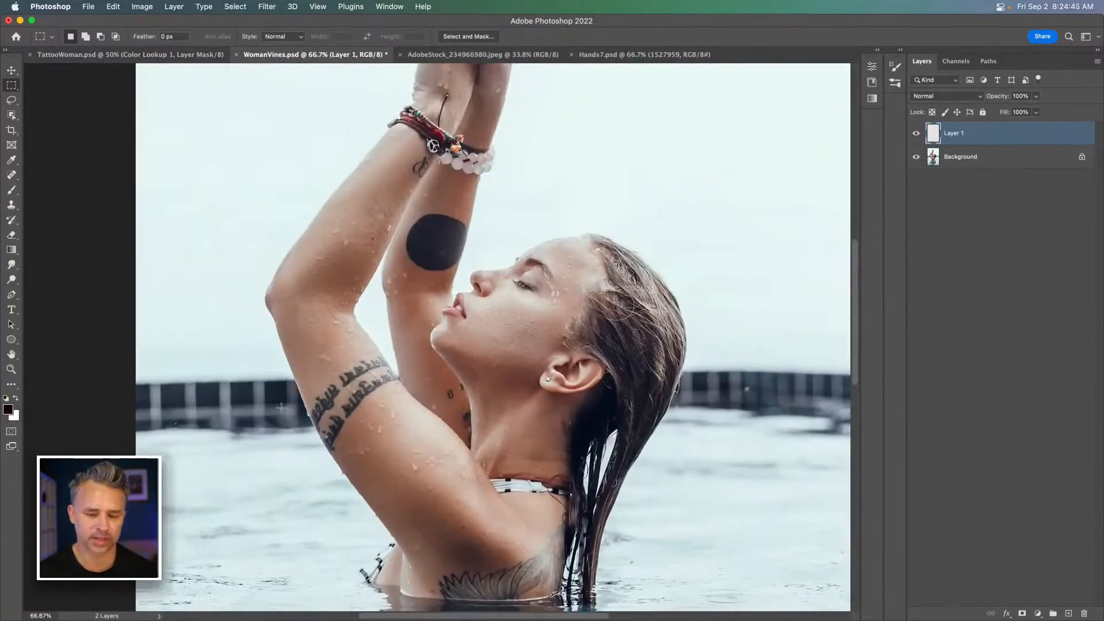
pyautogui.press('super+plus')
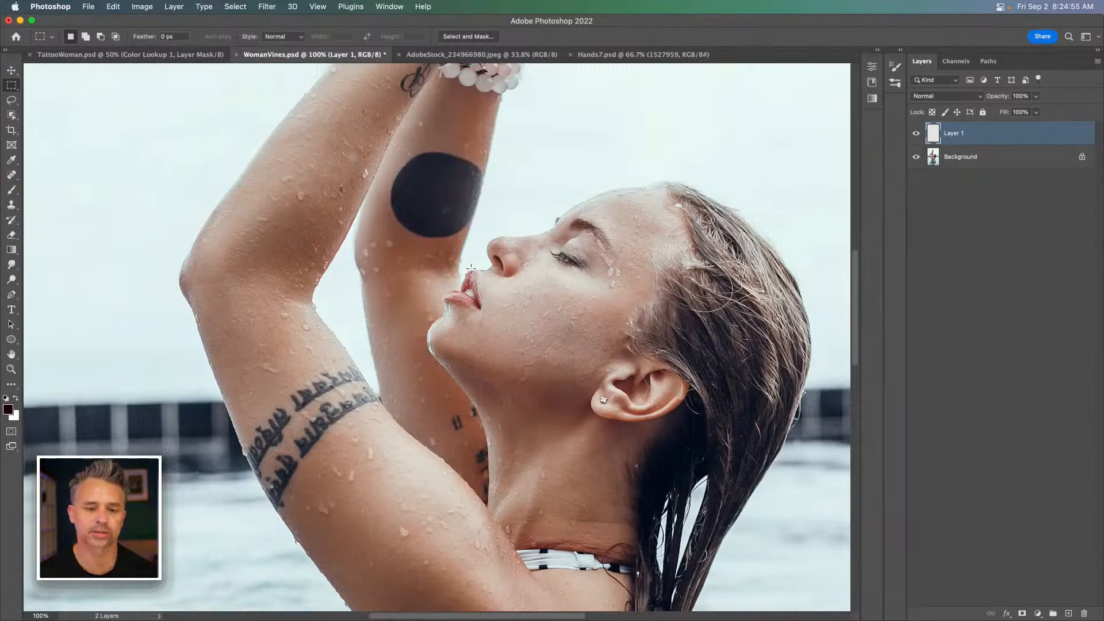
pyautogui.press('super+minus')
pyautogui.press('super+minus')
pyautogui.press('super+minus')
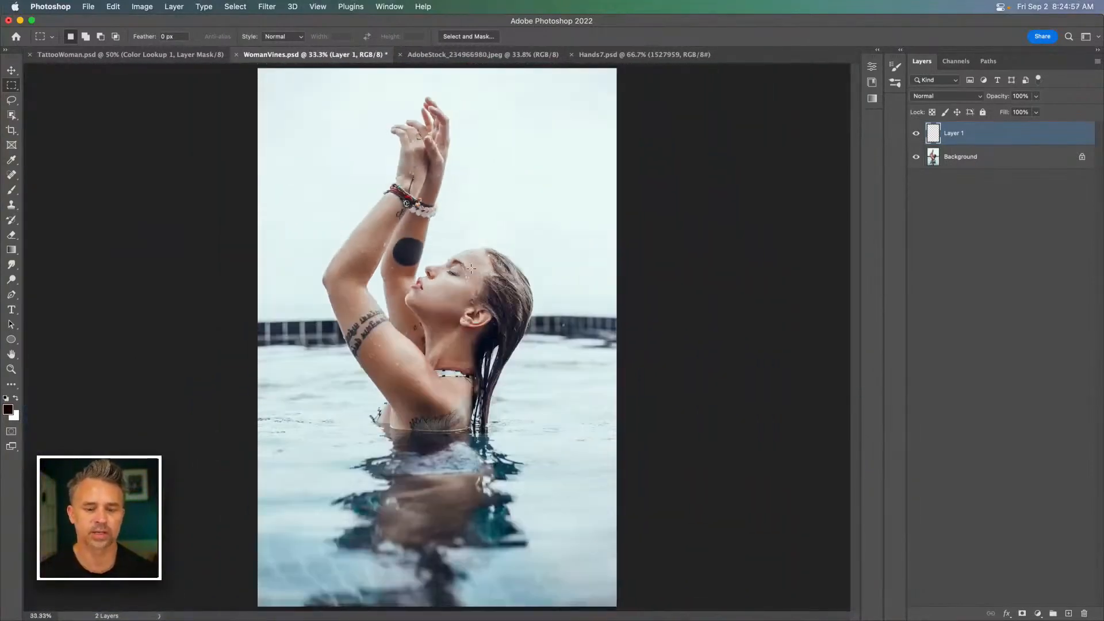
# Step: Switch to AdobeStock_234966980.jpeg and examine the short-haired woman's portrait up close
pyautogui.click(427, 55)
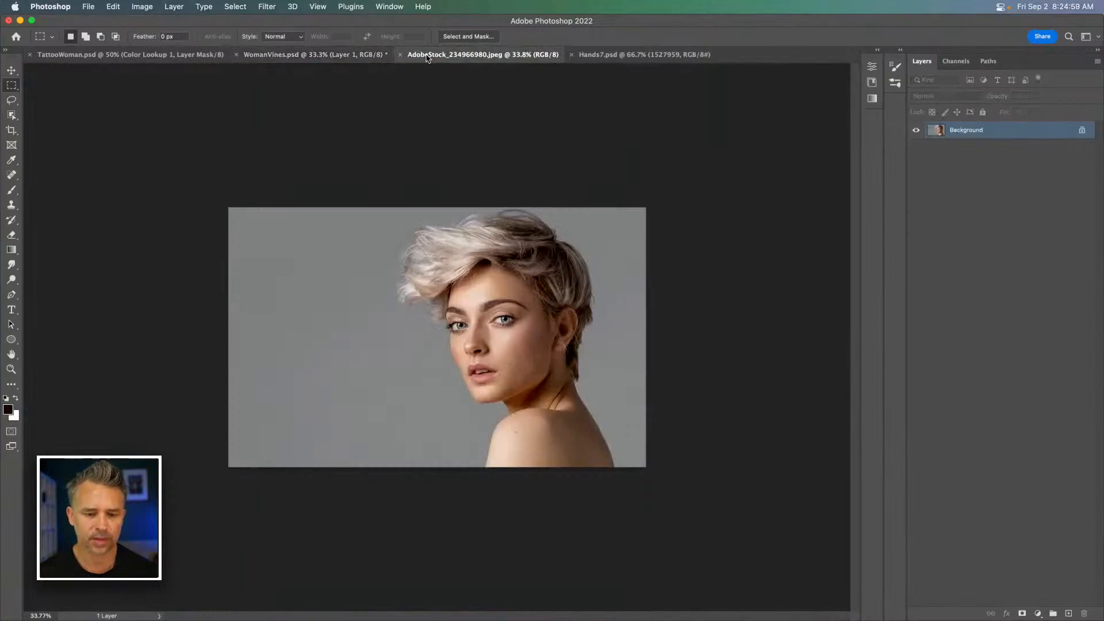
pyautogui.press('super+plus')
pyautogui.press('super+plus')
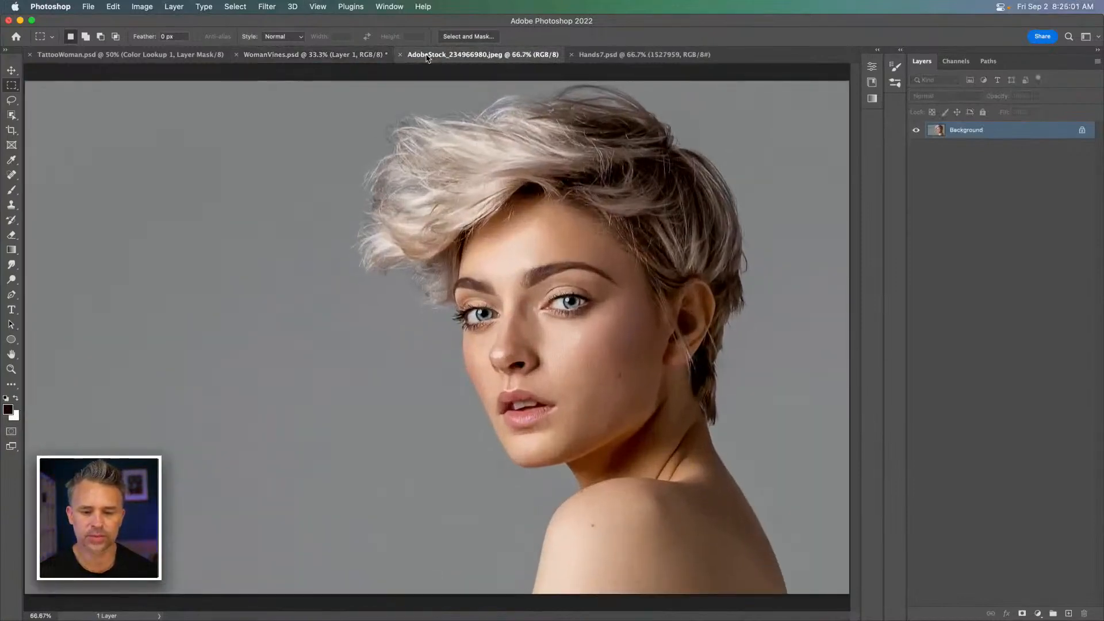
# Step: Switch to Hands7.psd and duplicate the layer with the woman in profile
pyautogui.press('super+plus')
pyautogui.press('super+minus')
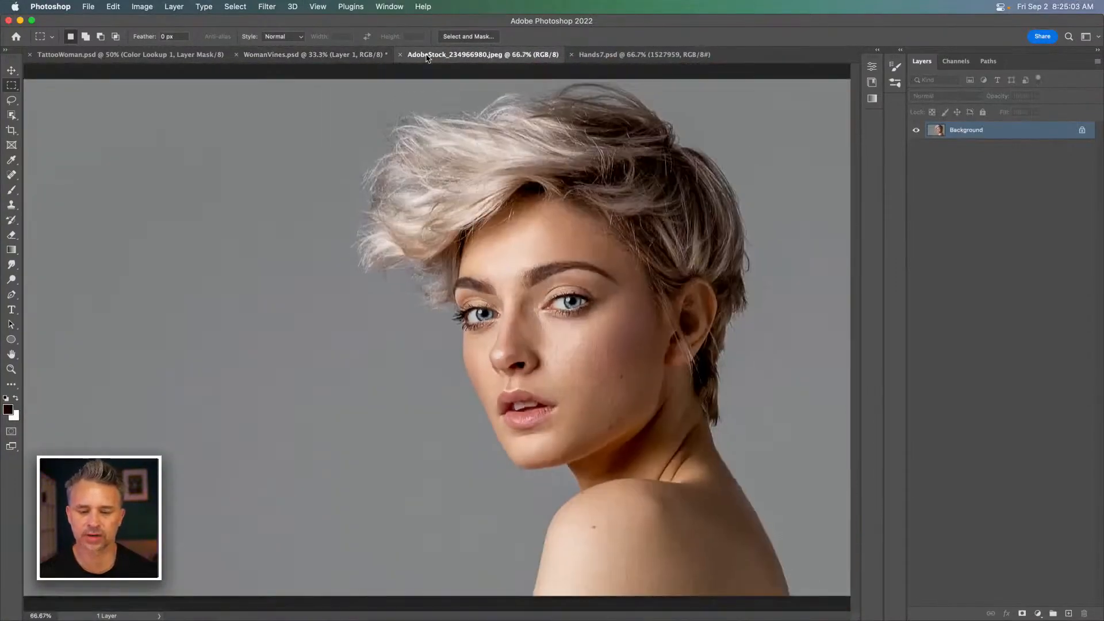
pyautogui.click(657, 55)
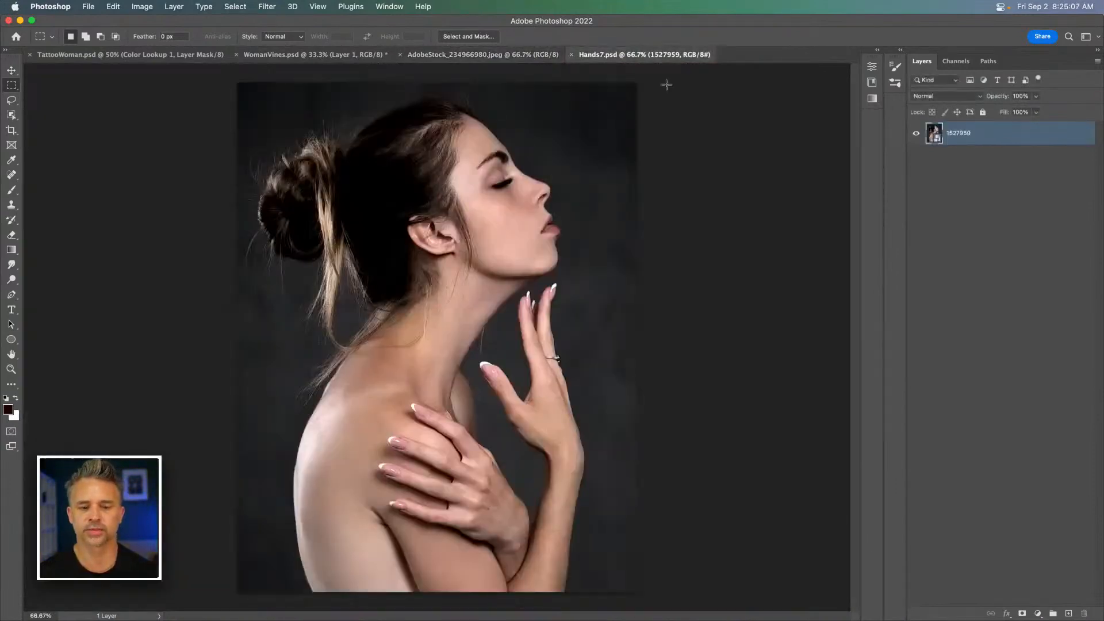
pyautogui.press('super+j')
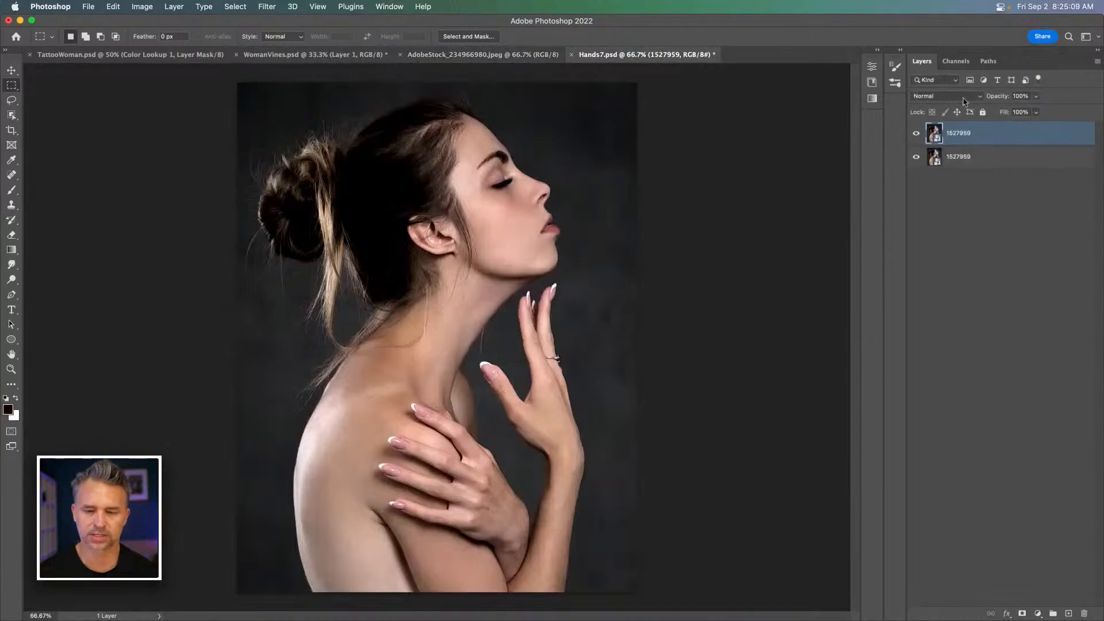
# Step: Show the Creative Cloud libraries beside the canvas and open the Nature library
pyautogui.click(900, 50)
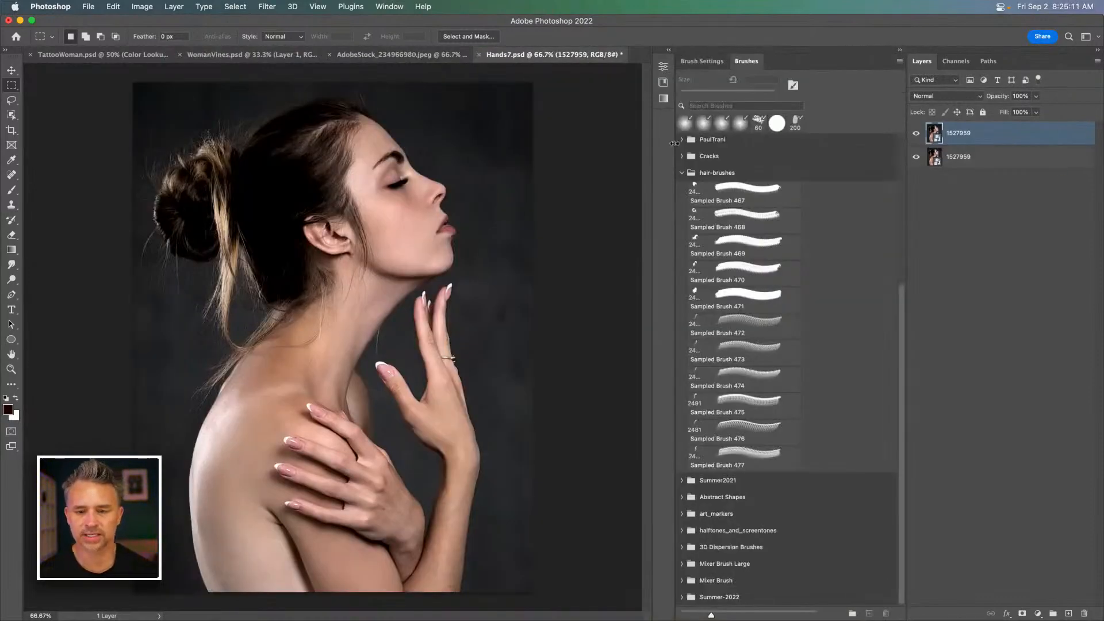
pyautogui.click(697, 61)
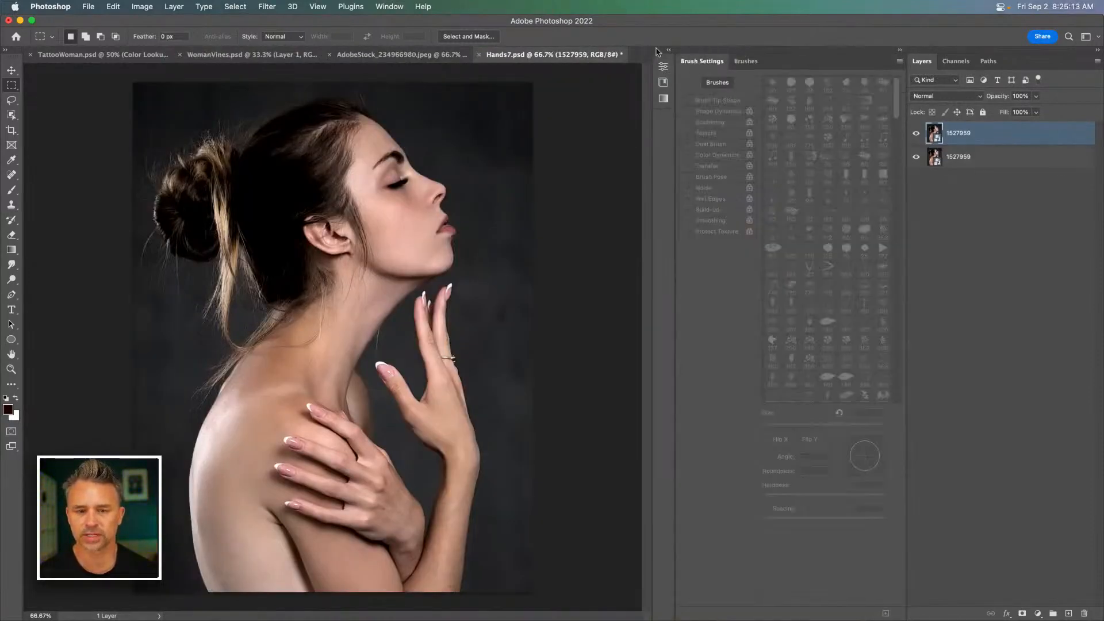
pyautogui.click(669, 50)
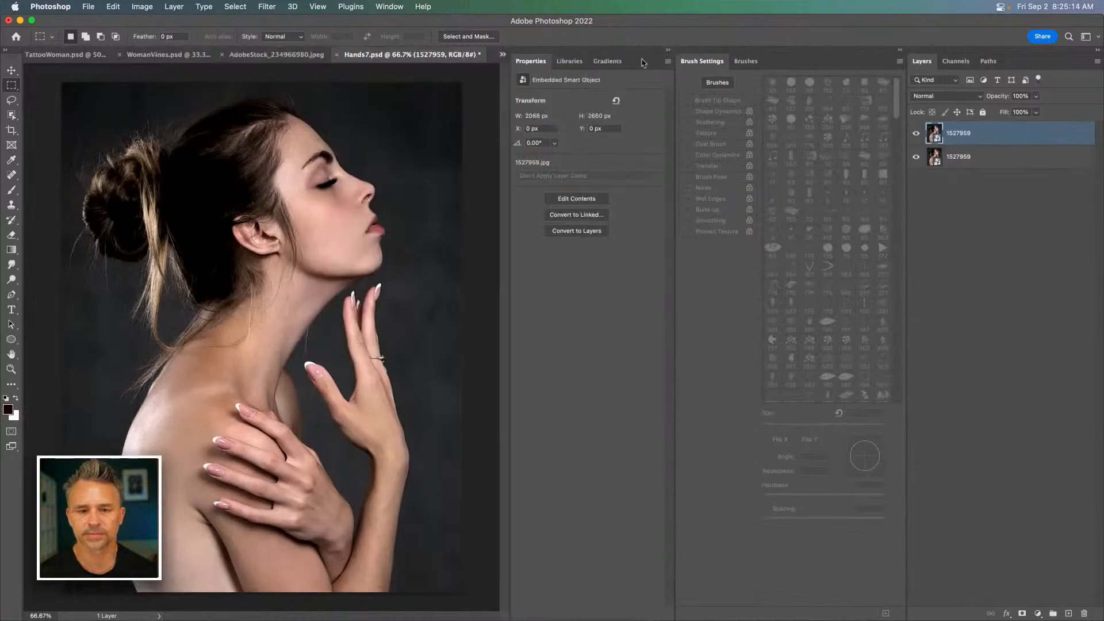
pyautogui.click(567, 61)
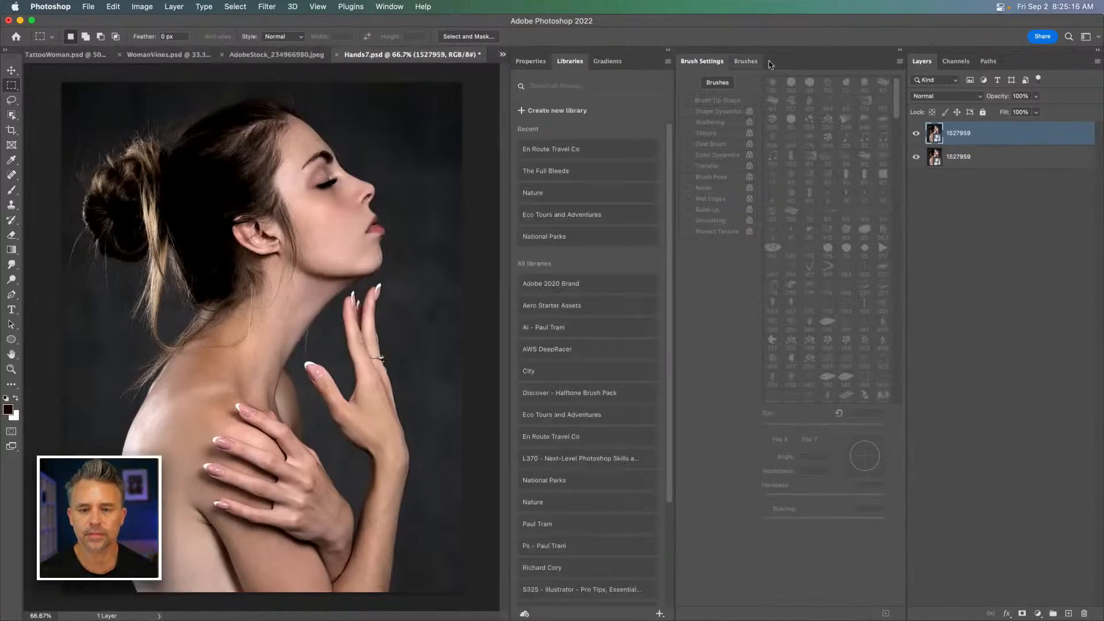
pyautogui.click(902, 50)
pyautogui.scroll(-5, 745, 383)
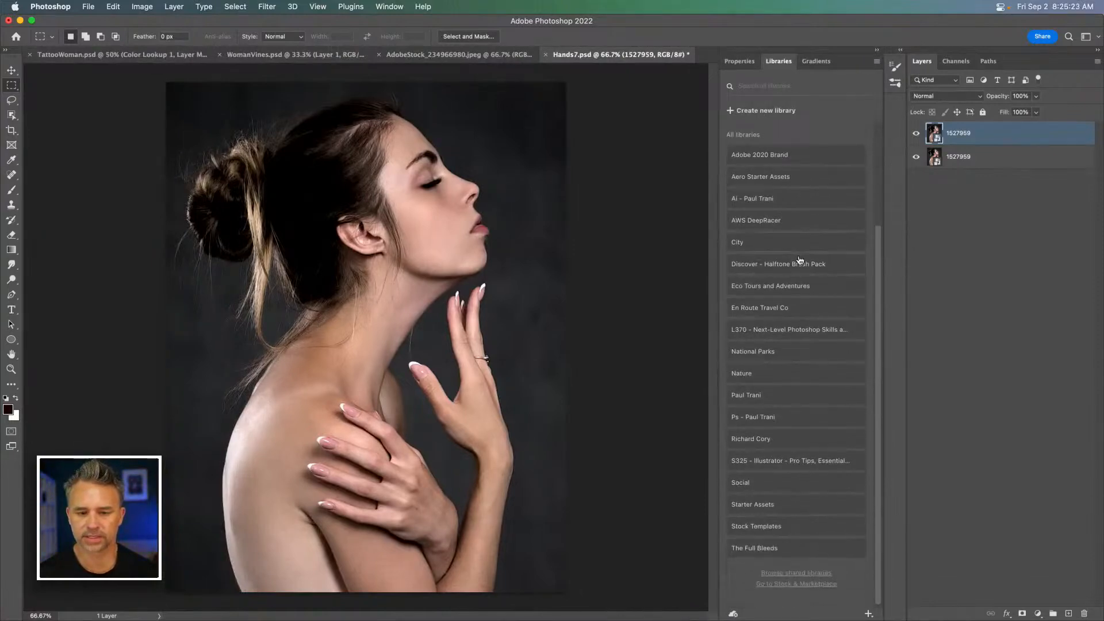
pyautogui.click(784, 378)
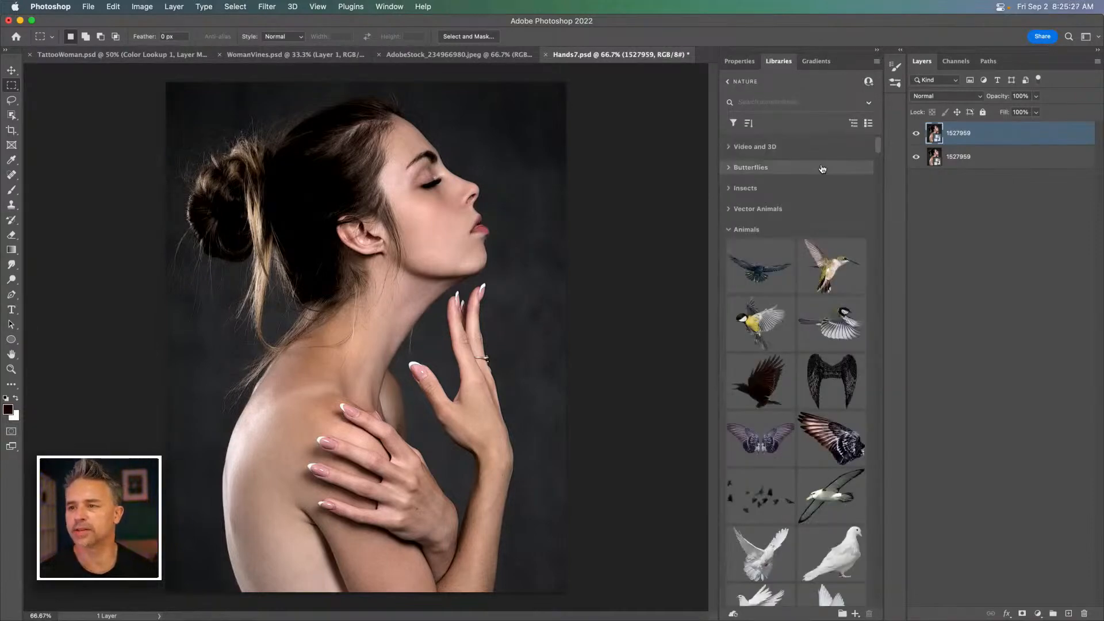
# Step: Collapse the Animals group in the Nature library, expand Bones and Skulls, and browse its skull images
pyautogui.scroll(-20, 822, 168)
pyautogui.scroll(15, 779, 263)
pyautogui.scroll(10, 780, 263)
pyautogui.click(729, 230)
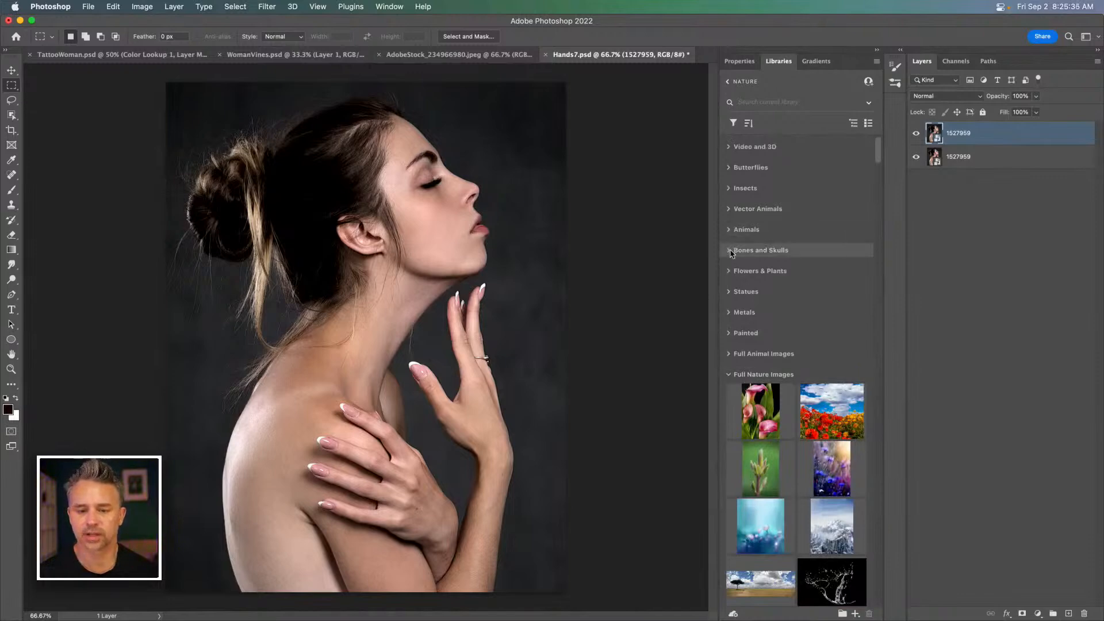
pyautogui.click(730, 252)
pyautogui.scroll(-10, 757, 366)
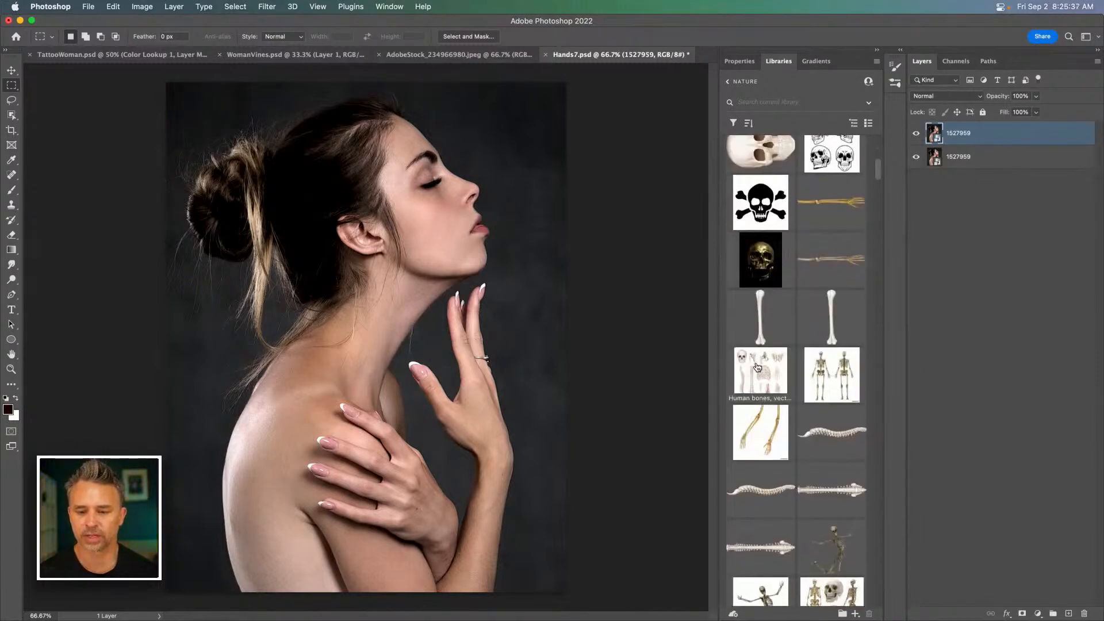
pyautogui.scroll(-5, 757, 366)
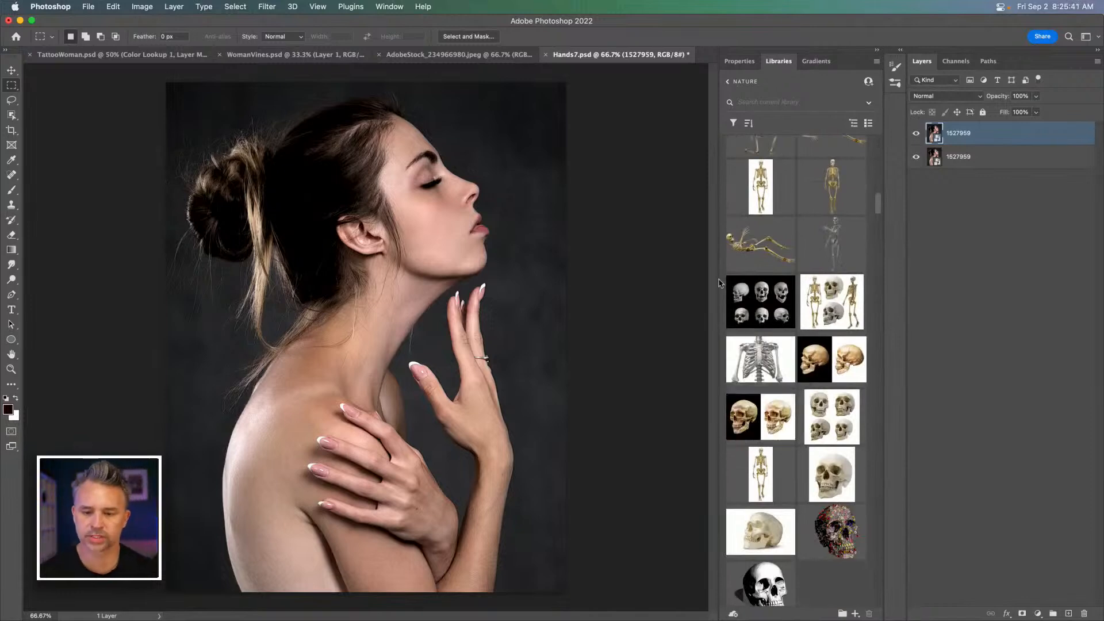
# Step: Place the "Skull of the person" graphic in the document, enlarged and positioned so the side-view skull sits fully on the canvas
pyautogui.moveTo(760, 301); pyautogui.dragTo(461, 253)
pyautogui.moveTo(308, 270); pyautogui.dragTo(391, 297)
pyautogui.moveTo(261, 148); pyautogui.dragTo(61, 76)
pyautogui.moveTo(250, 241); pyautogui.dragTo(408, 335)
pyautogui.moveTo(262, 123); pyautogui.dragTo(37, 26)
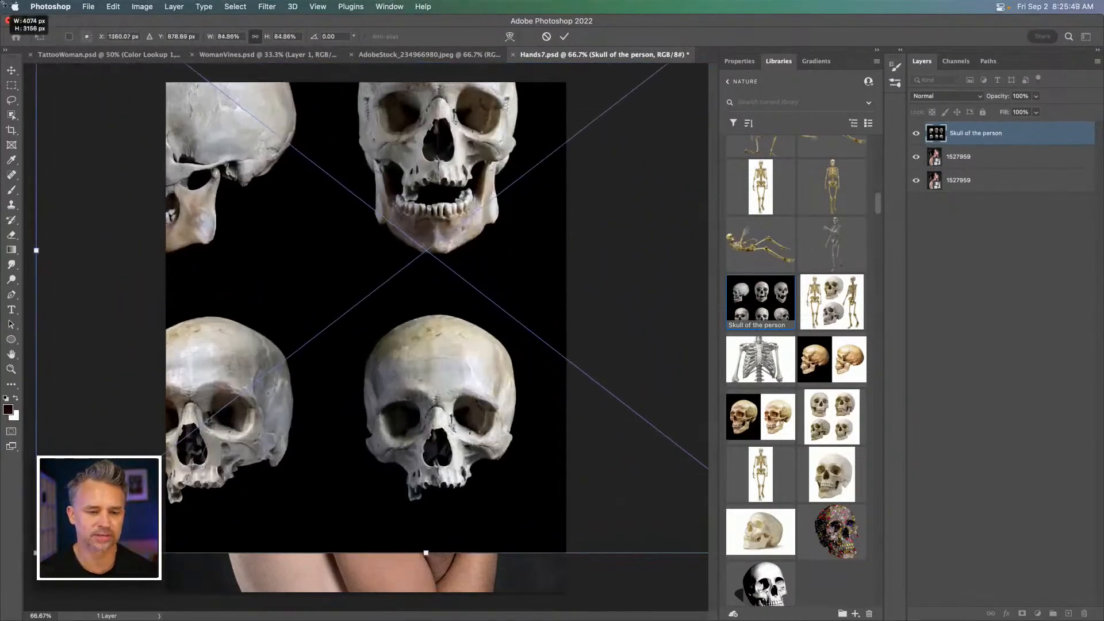
pyautogui.moveTo(268, 246); pyautogui.dragTo(440, 364)
pyautogui.press('Return')
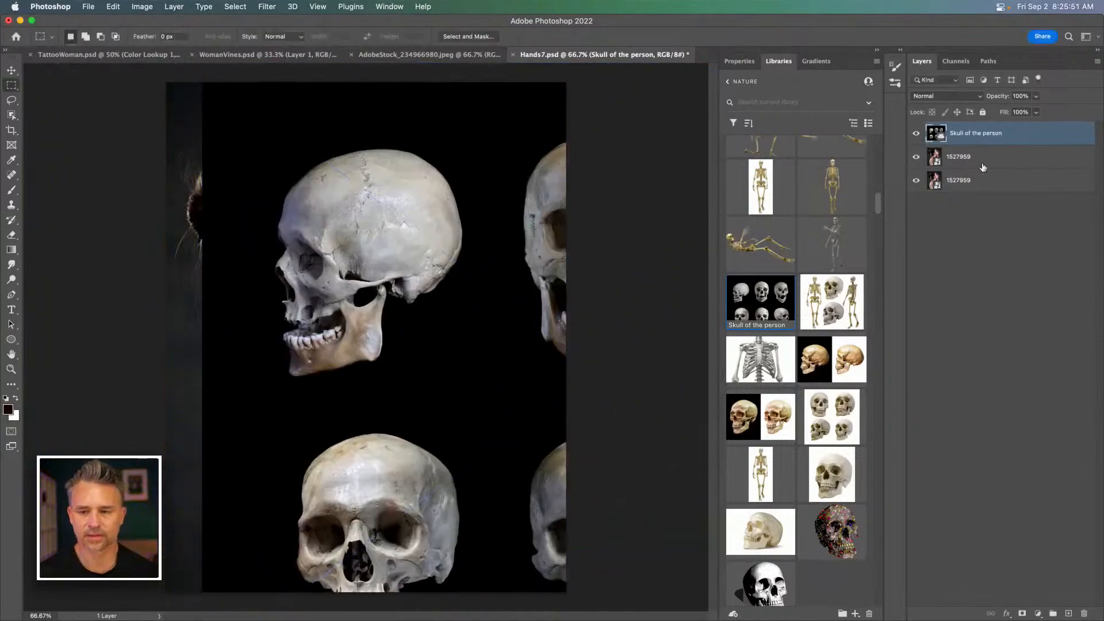
# Step: Rasterize the placed skull sheet, cut its side-view skull onto a separate layer and delete the remaining sheet layer
pyautogui.rightClick(1027, 142)
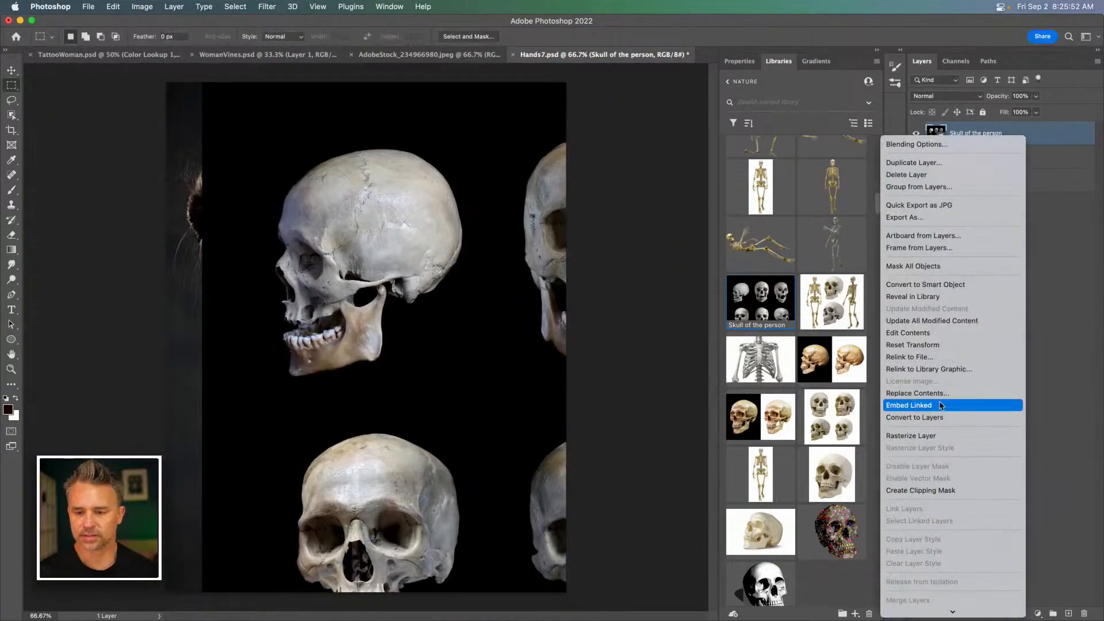
pyautogui.click(939, 436)
pyautogui.moveTo(252, 136); pyautogui.dragTo(482, 399)
pyautogui.press('super+x')
pyautogui.press('super+v')
pyautogui.click(962, 157)
pyautogui.press('Delete')
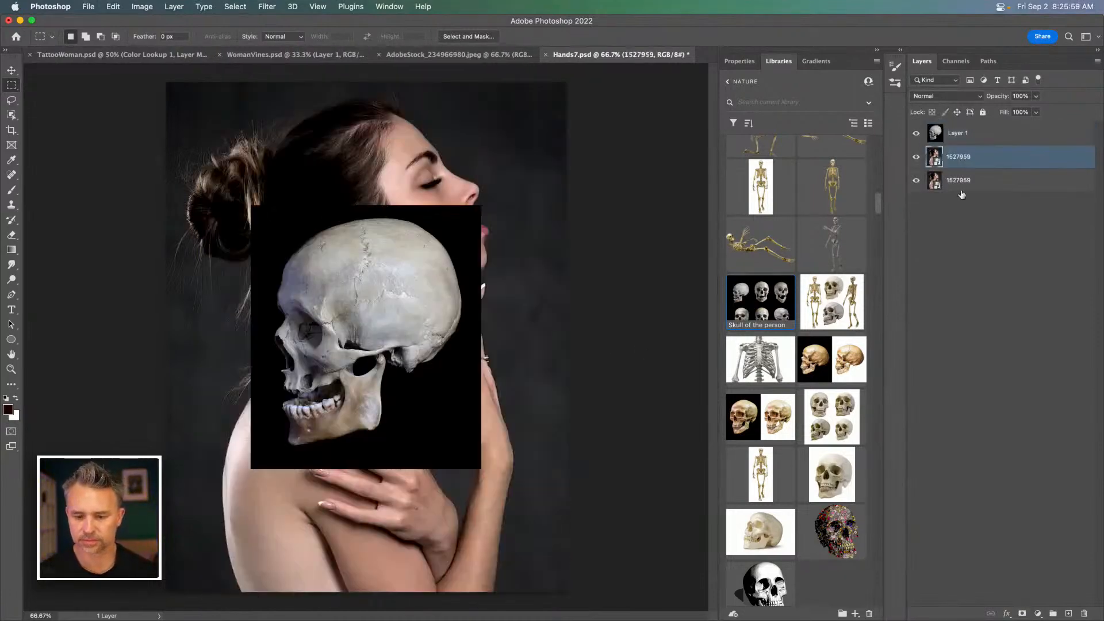
# Step: Place the ten-skull Human anatomy graphic from the library and enlarge it to about 78% across the upper canvas
pyautogui.scroll(-5, 829, 470)
pyautogui.scroll(5, 829, 470)
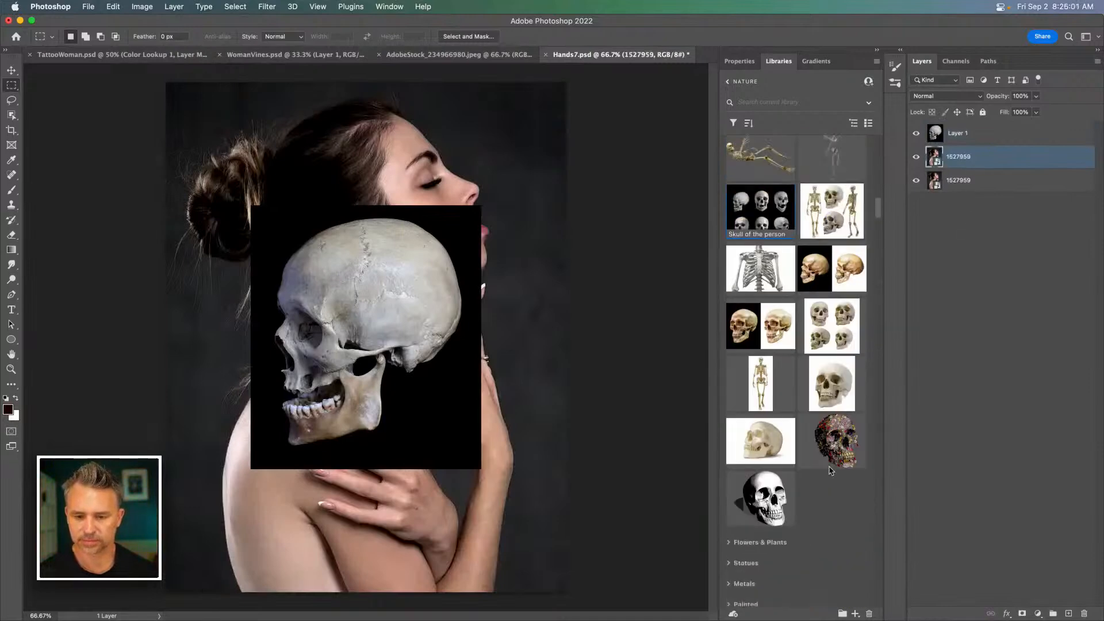
pyautogui.scroll(5, 830, 466)
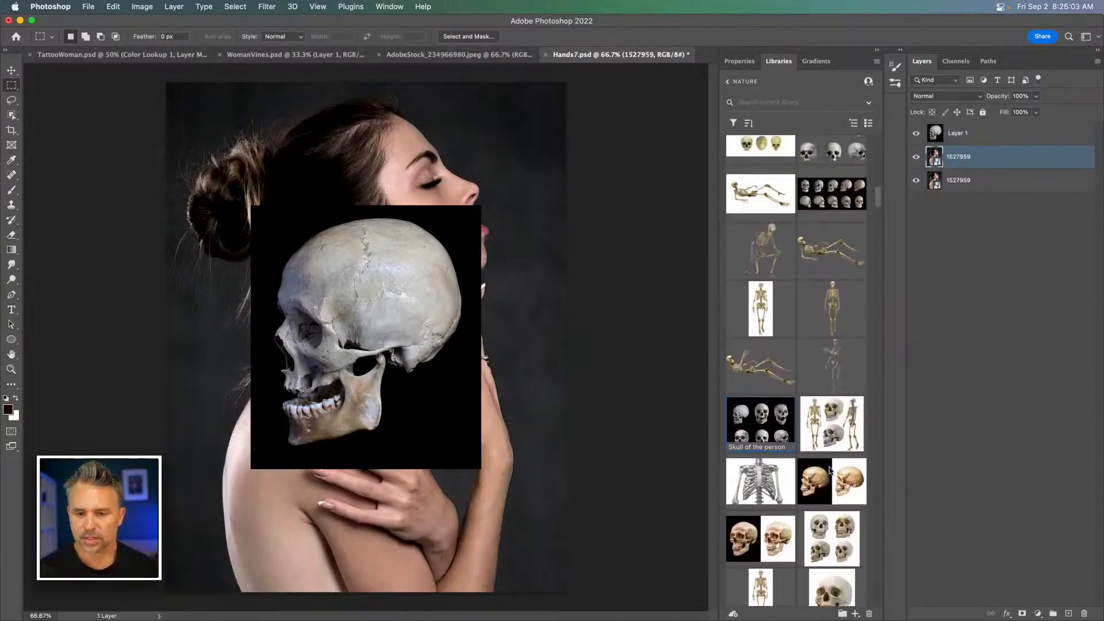
pyautogui.moveTo(822, 266); pyautogui.dragTo(342, 241)
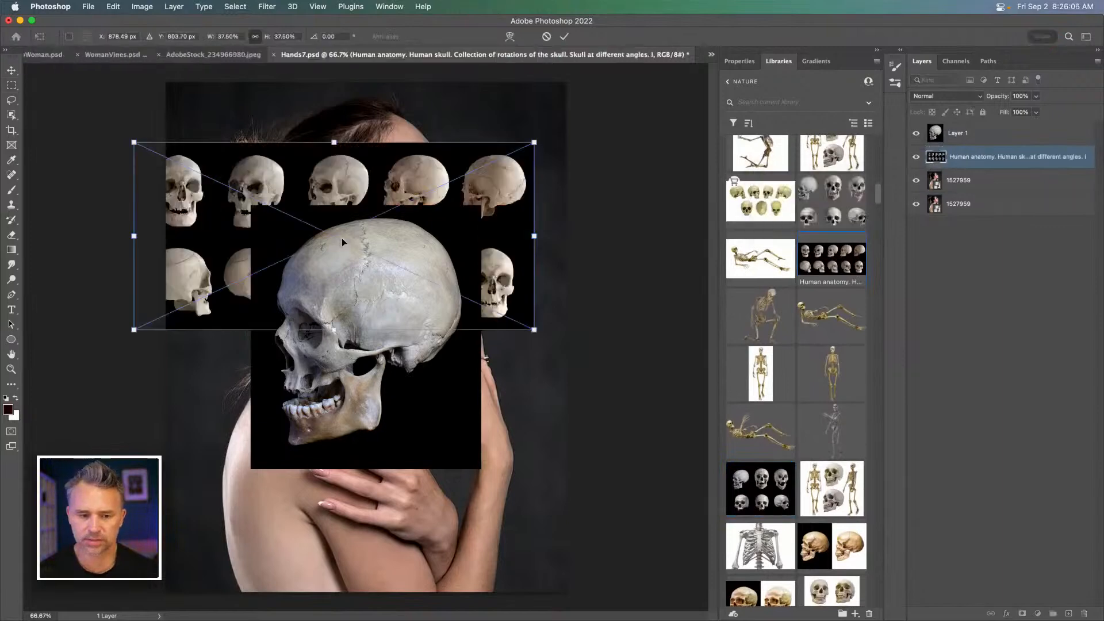
pyautogui.moveTo(241, 217); pyautogui.dragTo(273, 158)
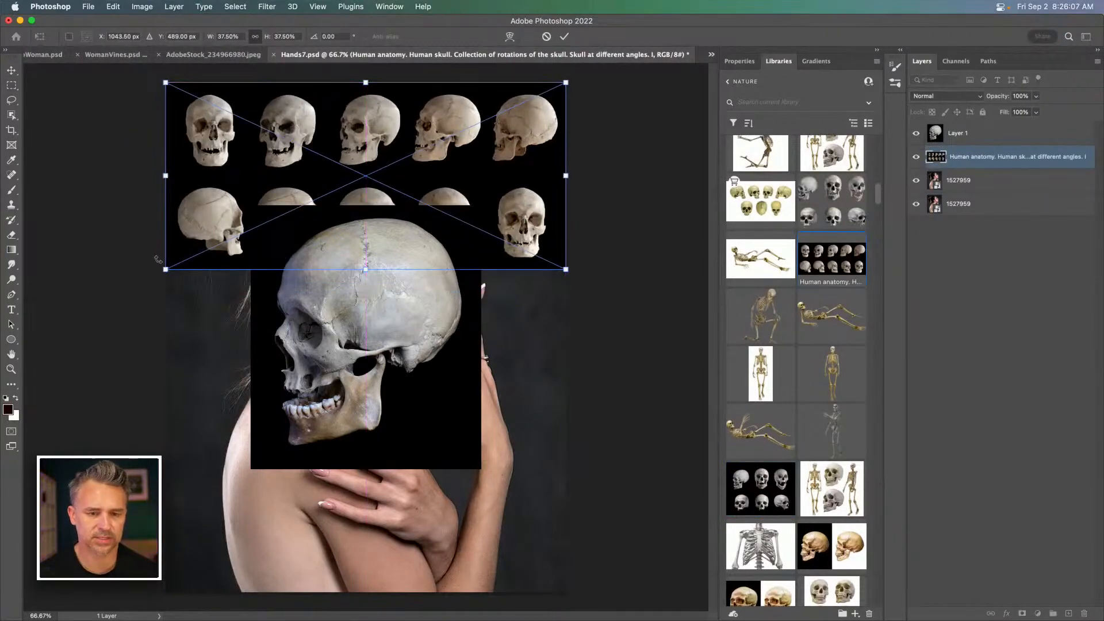
pyautogui.moveTo(158, 275); pyautogui.dragTo(23, 373)
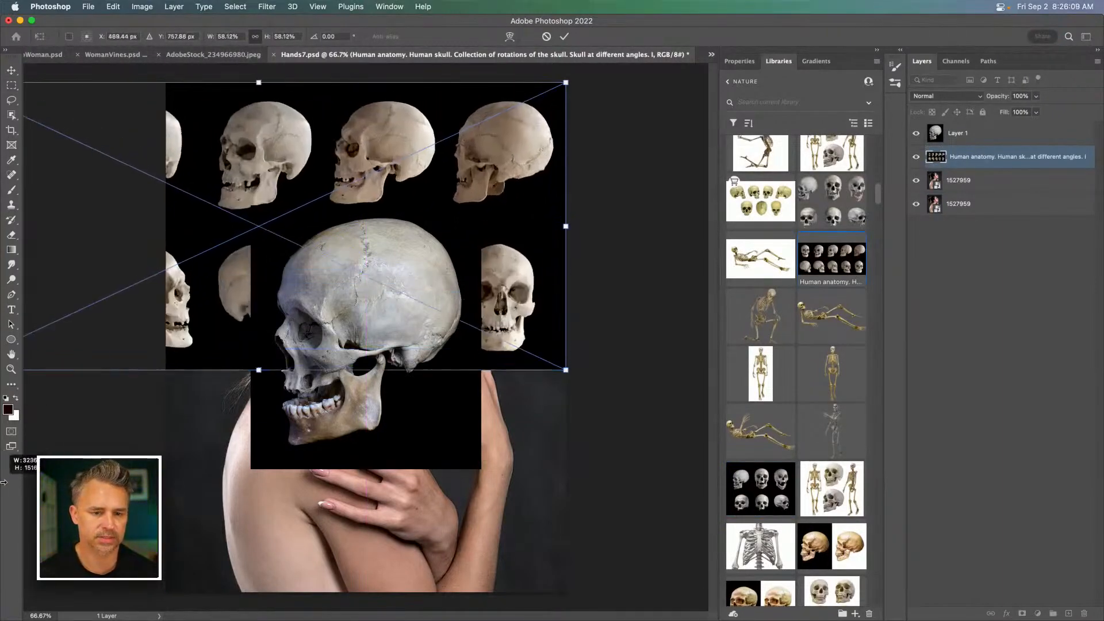
pyautogui.moveTo(557, 371); pyautogui.dragTo(789, 537)
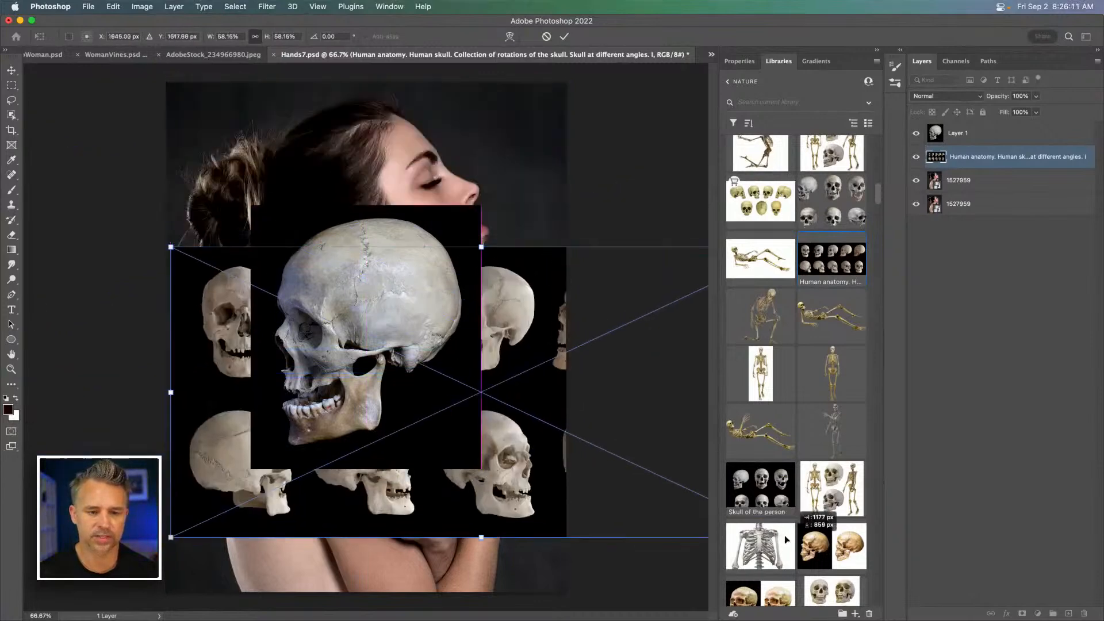
pyautogui.moveTo(176, 249); pyautogui.dragTo(1, 62)
pyautogui.moveTo(420, 240); pyautogui.dragTo(316, 133)
pyautogui.press('Return')
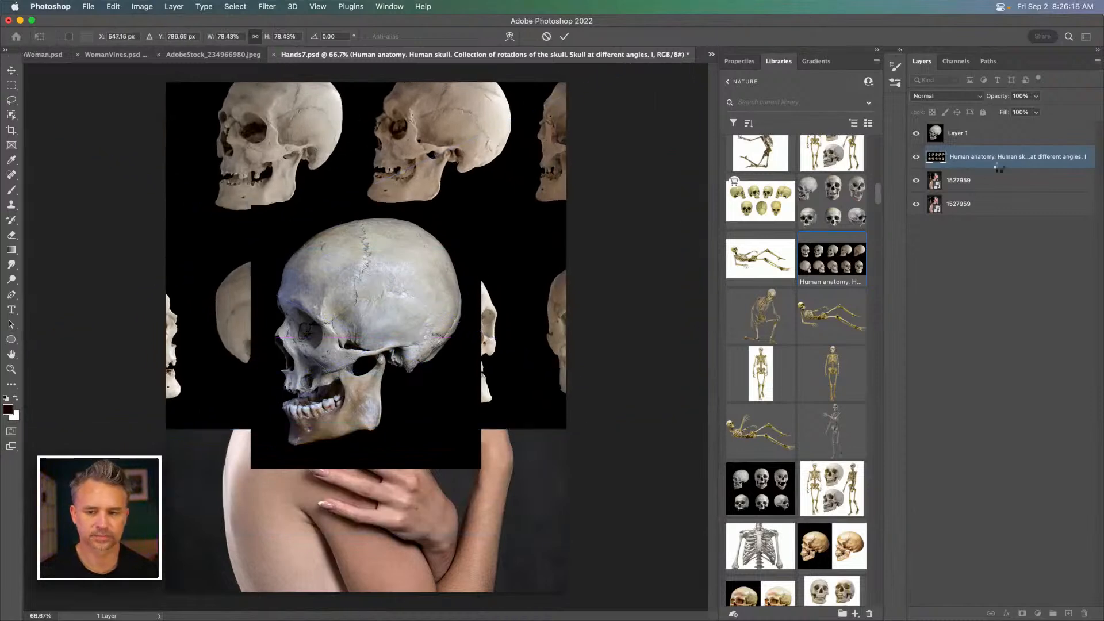
# Step: Bring the ten-skull layer to the top of the layer stack and shift it down until its upper skulls show completely
pyautogui.press('m')
pyautogui.moveTo(1024, 154); pyautogui.dragTo(1007, 128)
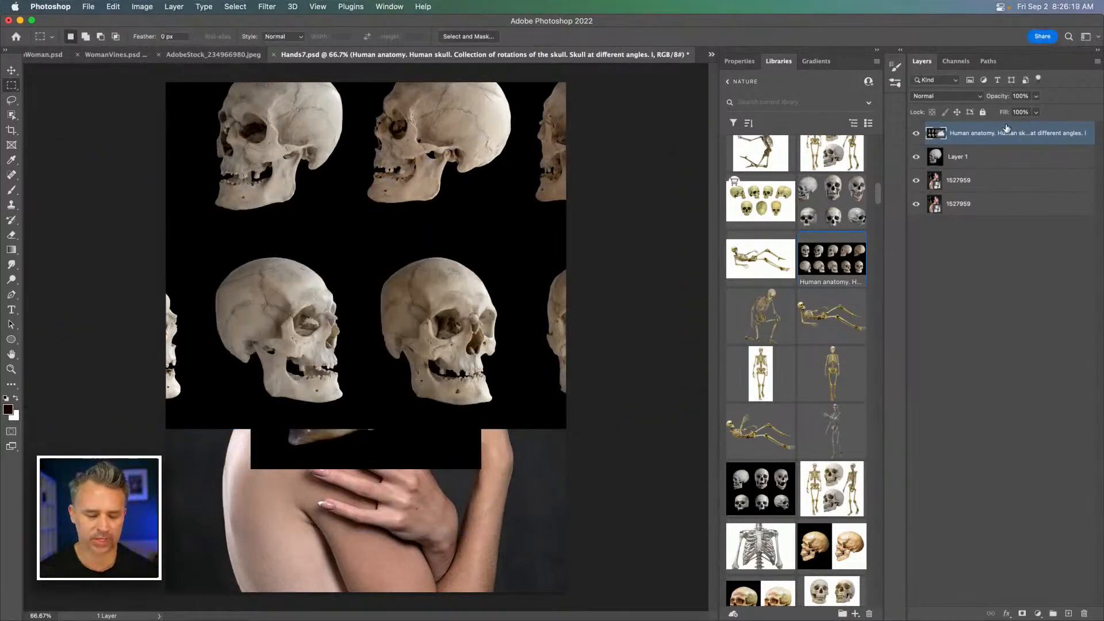
pyautogui.press('super+plus')
pyautogui.moveTo(416, 259); pyautogui.dragTo(394, 442)
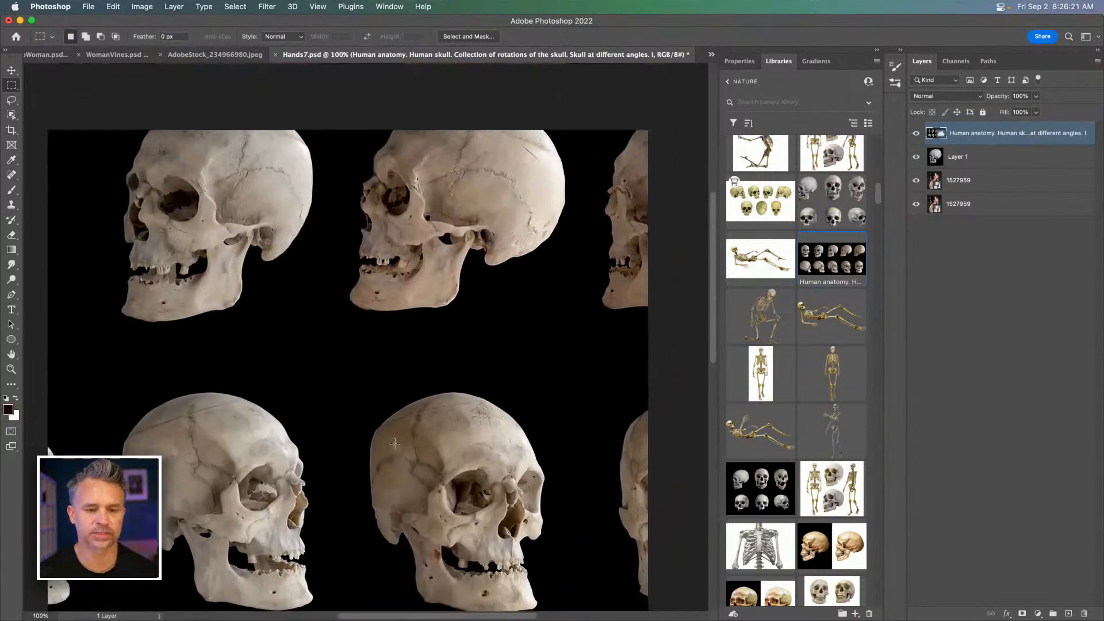
pyautogui.click(7, 72)
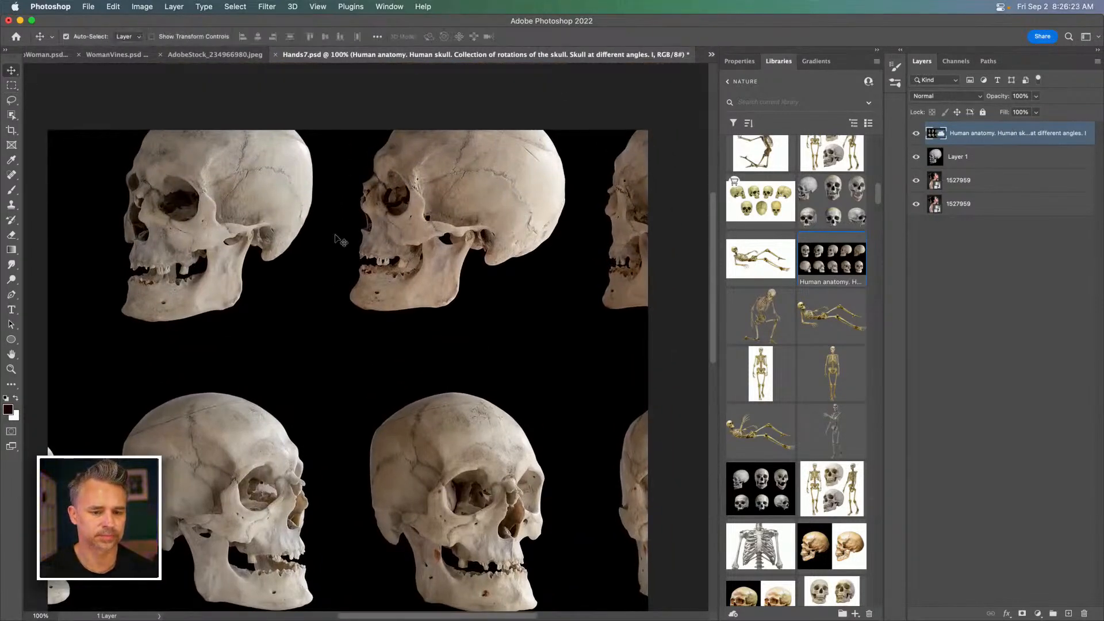
pyautogui.moveTo(338, 242); pyautogui.dragTo(391, 340)
pyautogui.click(11, 85)
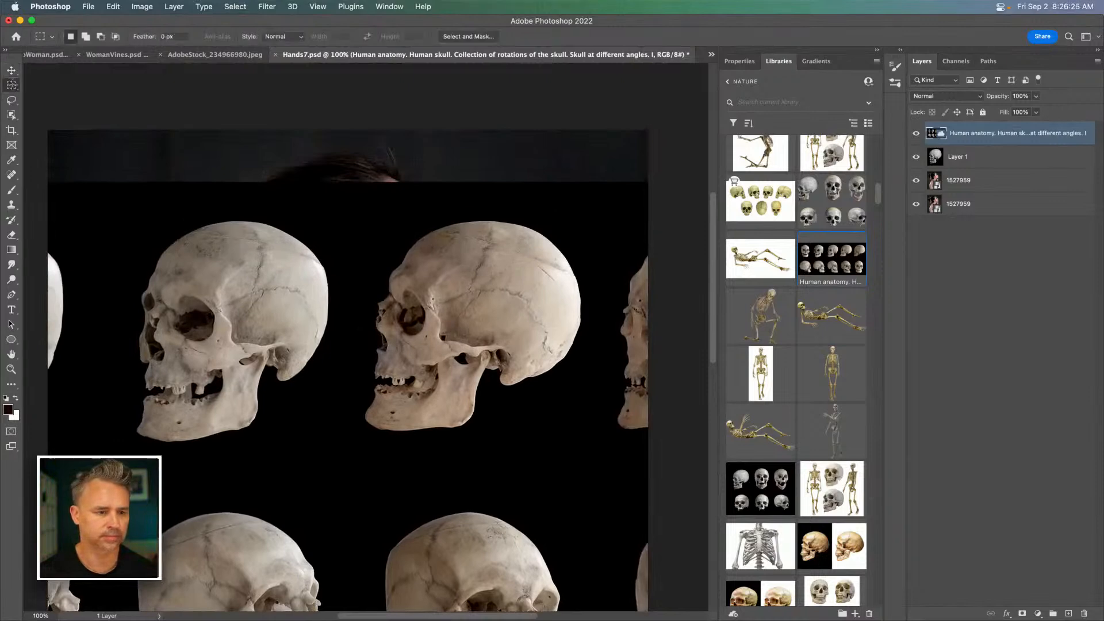
# Step: Rasterize the ten-skull layer, copy its upper side-view skull to a new layer, and hide the three layers directly below
pyautogui.rightClick(1061, 133)
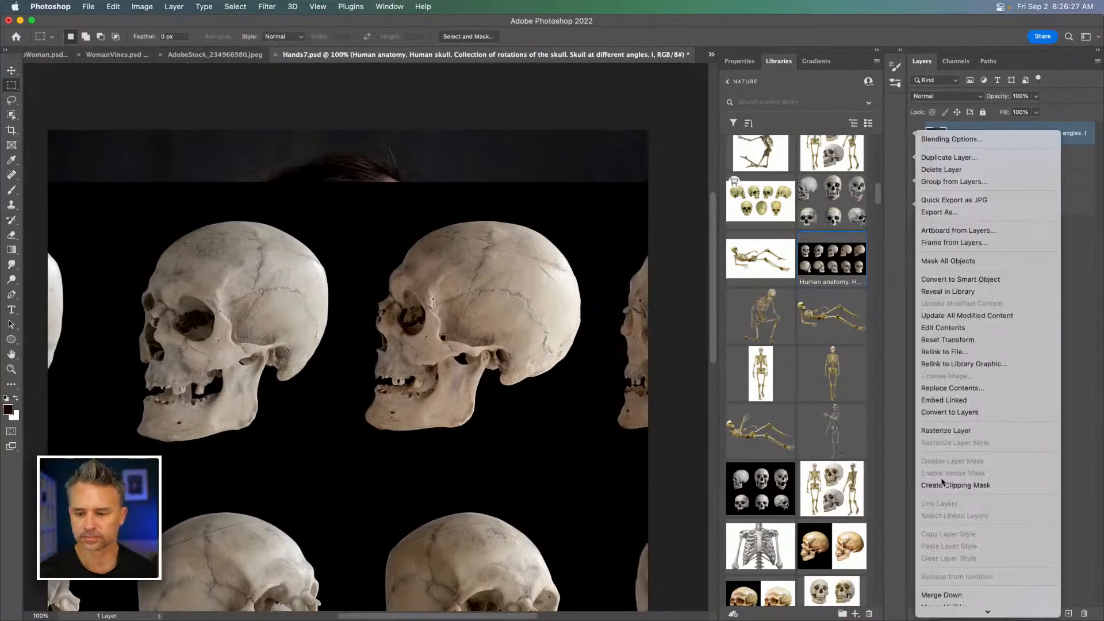
pyautogui.click(953, 435)
pyautogui.moveTo(346, 204); pyautogui.dragTo(601, 448)
pyautogui.press('super+j')
pyautogui.moveTo(916, 156); pyautogui.dragTo(916, 204)
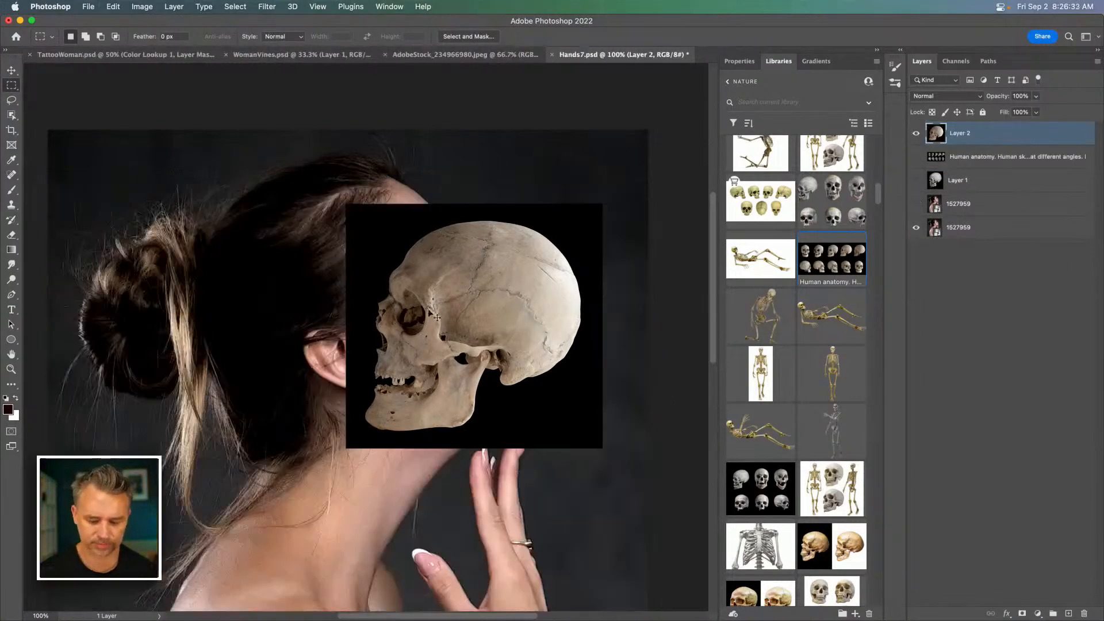
# Step: Flip the copied skull horizontally and rotate it counterclockwise to follow the tilt of the woman's face
pyautogui.press('super+t')
pyautogui.rightClick(478, 274)
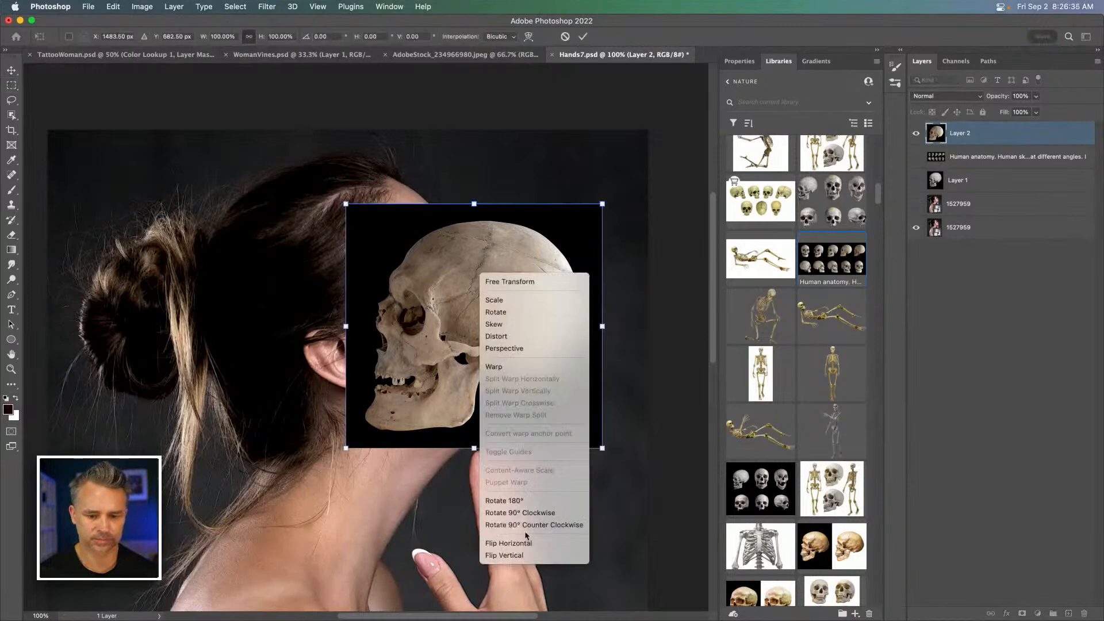
pyautogui.click(520, 543)
pyautogui.moveTo(328, 173); pyautogui.dragTo(284, 233)
pyautogui.press('Return')
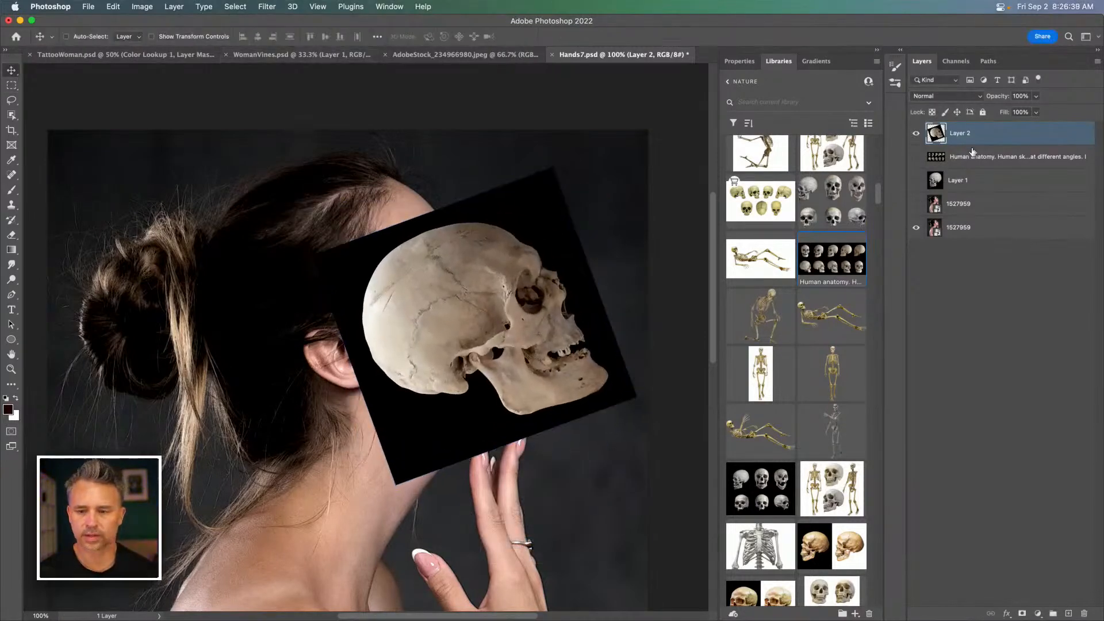
# Step: Remove the black background around the skull on Layer 2 and apply the resulting layer mask
pyautogui.click(743, 61)
pyautogui.click(767, 244)
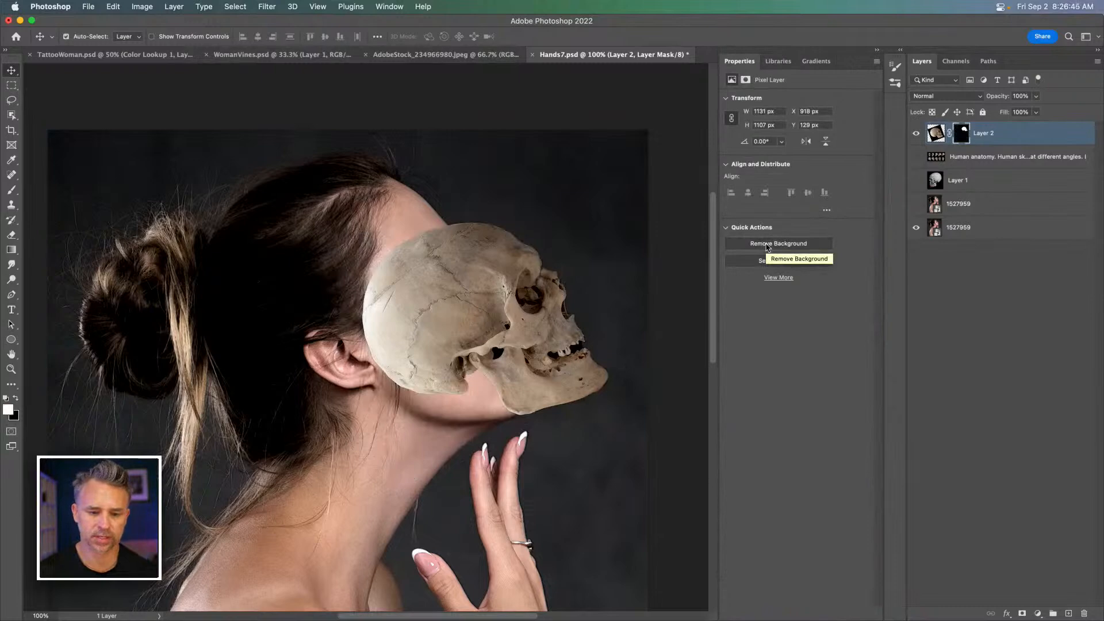
pyautogui.press('super+plus')
pyautogui.press('super+plus')
pyautogui.moveTo(650, 274); pyautogui.dragTo(251, 313)
pyautogui.rightClick(969, 138)
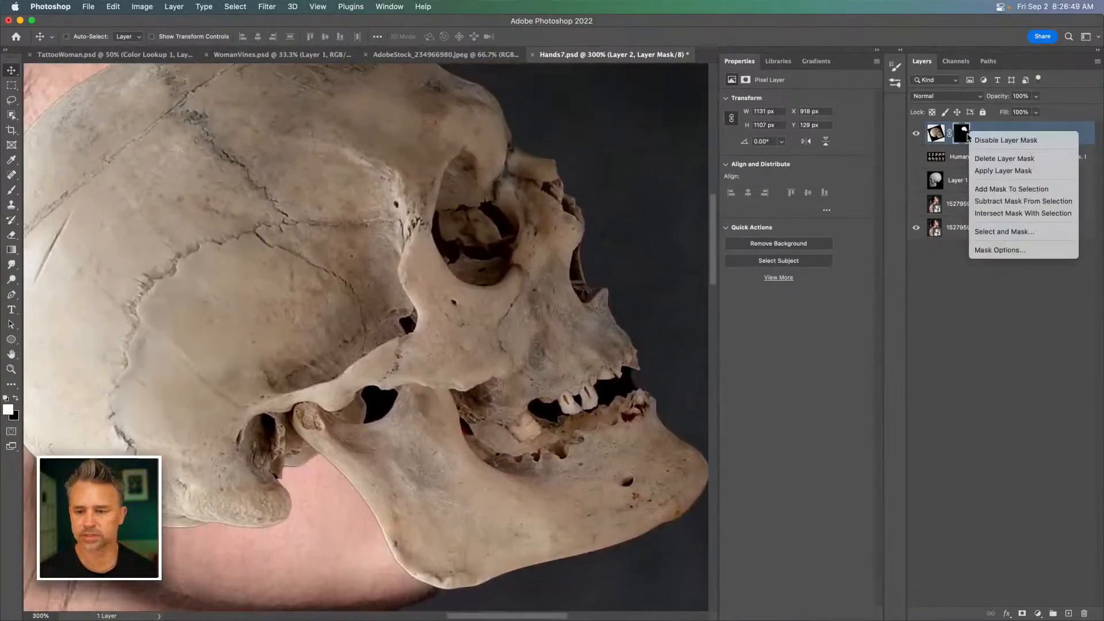
pyautogui.click(981, 171)
# Step: Select the black gaps between the skull's teeth and behind its jaw with the Quick Selection tool and delete them
pyautogui.click(11, 115)
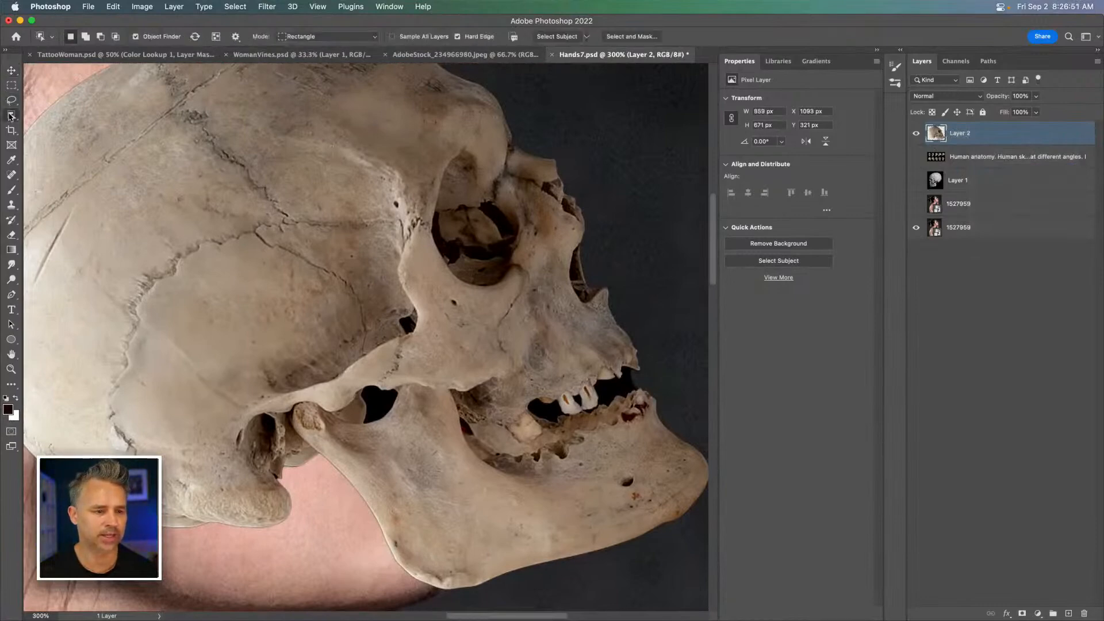
pyautogui.click(55, 125)
pyautogui.press('[')
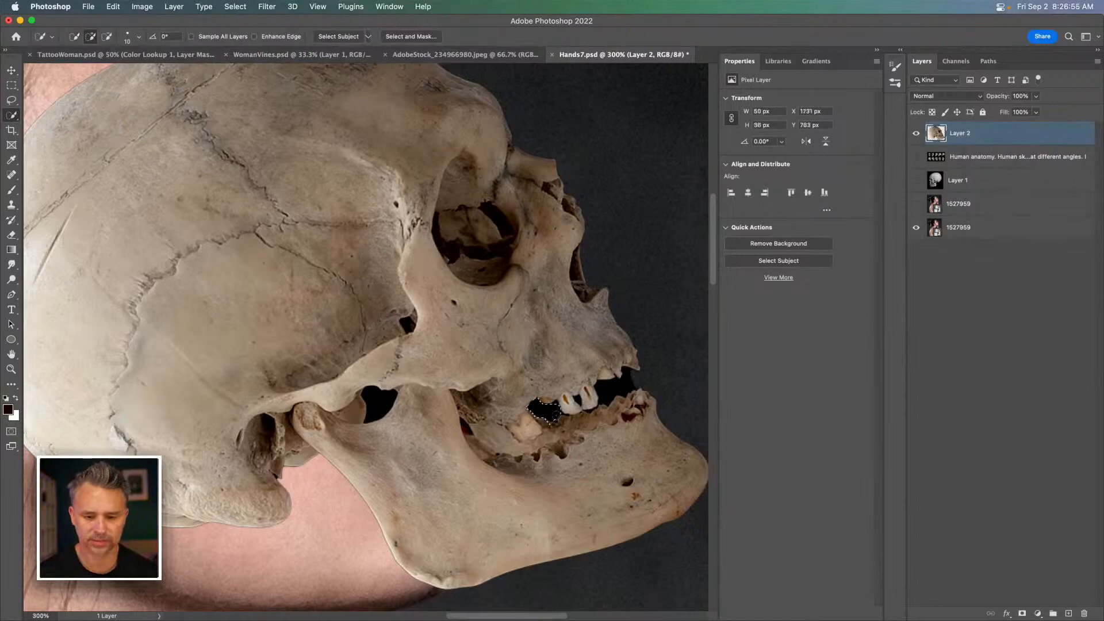
pyautogui.moveTo(625, 391); pyautogui.dragTo(609, 392)
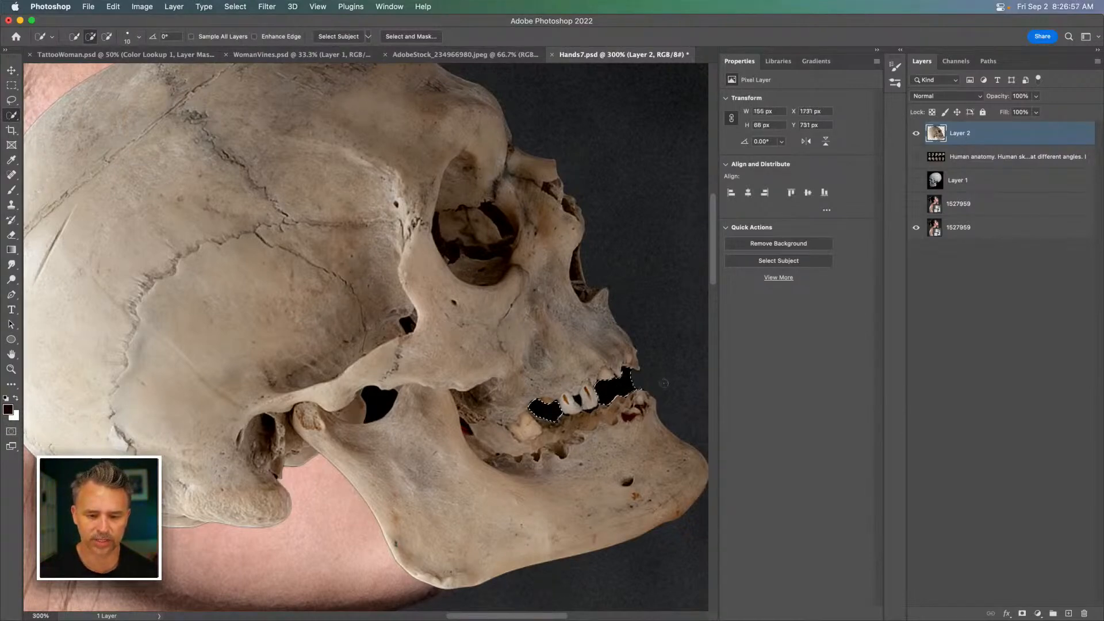
pyautogui.click(387, 408)
pyautogui.moveTo(387, 409); pyautogui.dragTo(391, 426)
pyautogui.press('Delete')
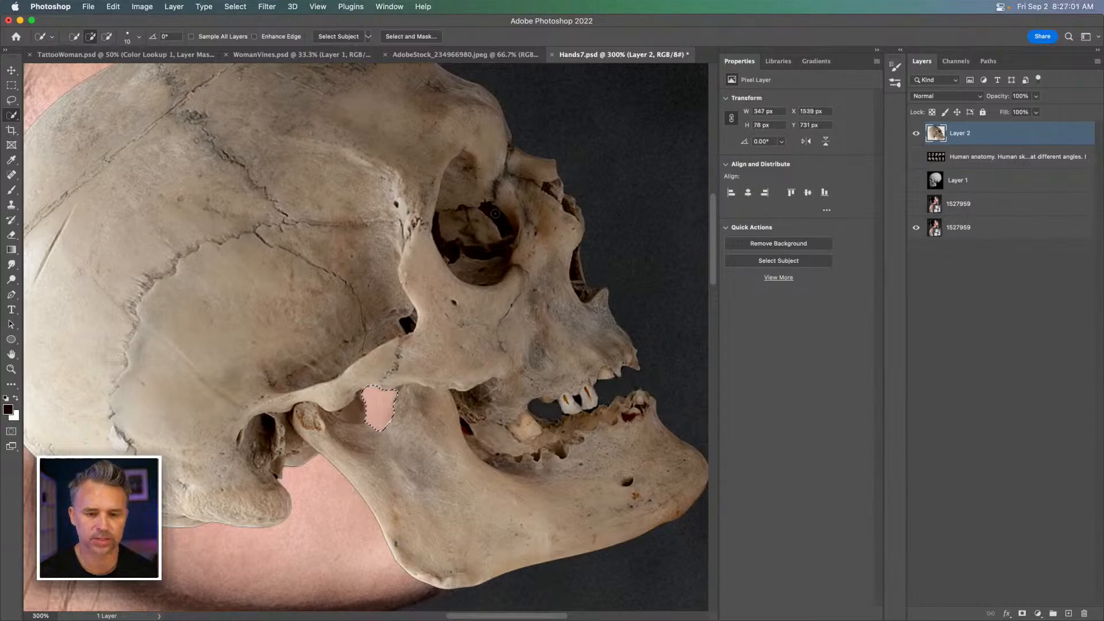
# Step: Try to select the small dark gap between the front teeth with a smaller Quick Selection brush
pyautogui.press('[')
pyautogui.press('[')
pyautogui.press('[')
pyautogui.press('super+d')
pyautogui.click(571, 403)
pyautogui.press('super+z')
pyautogui.press('super+z')
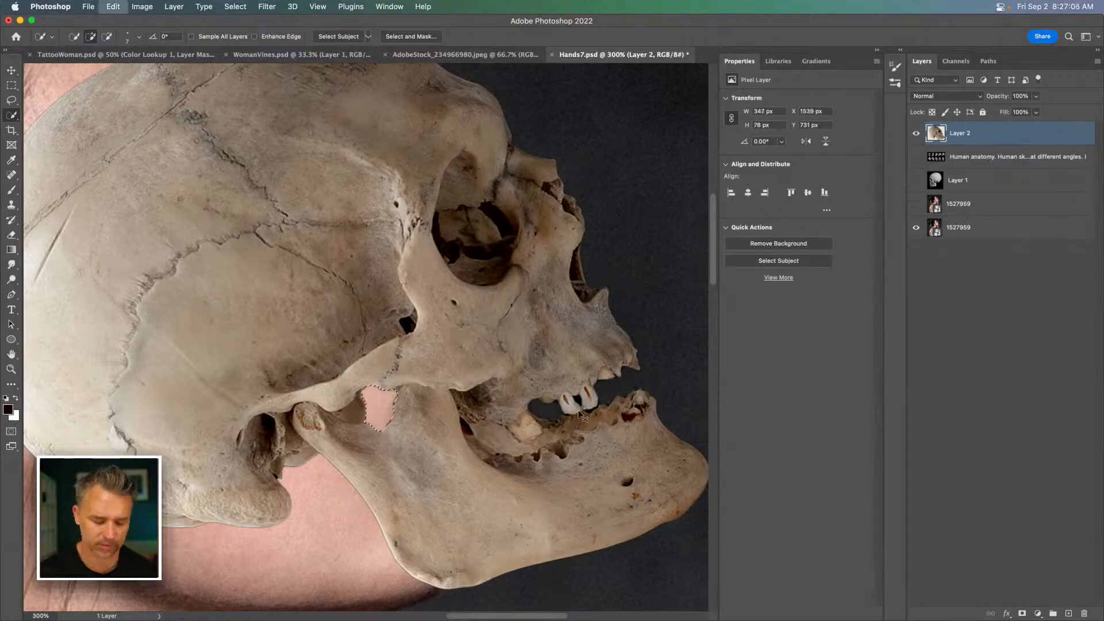
# Step: Shrink the Quick Selection brush further and clear the selection around the deleted gaps
pyautogui.press('[')
pyautogui.press('[')
pyautogui.press('[')
pyautogui.press('super+d')
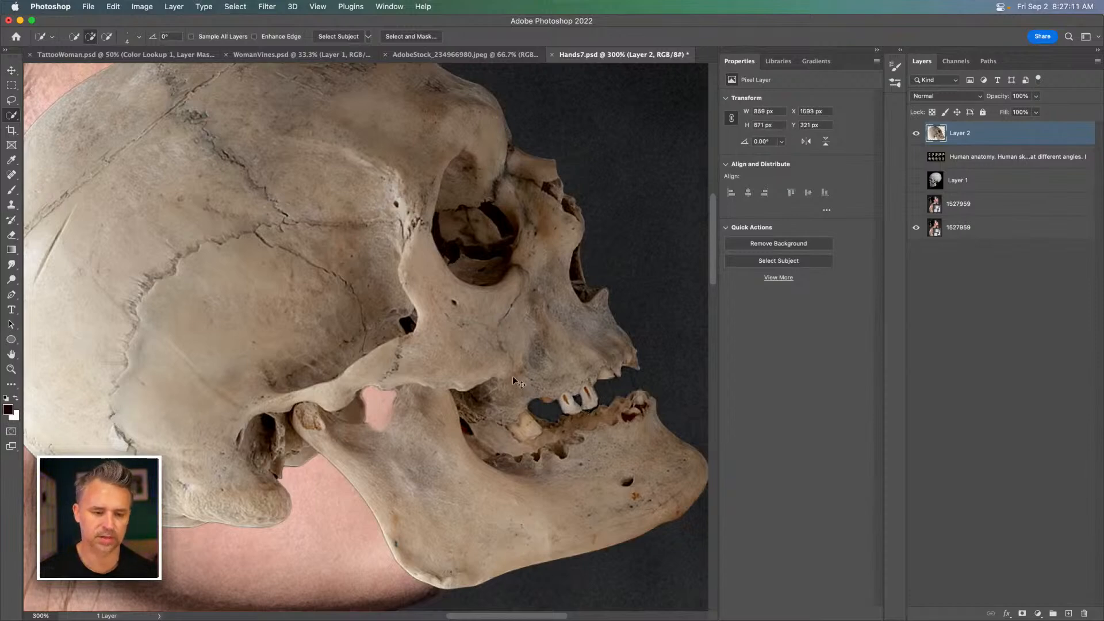
# Step: Move the skull onto the woman's profile and enlarge it to about 1105 x 894 px to match her head
pyautogui.press('super+1')
pyautogui.moveTo(289, 343); pyautogui.dragTo(481, 392)
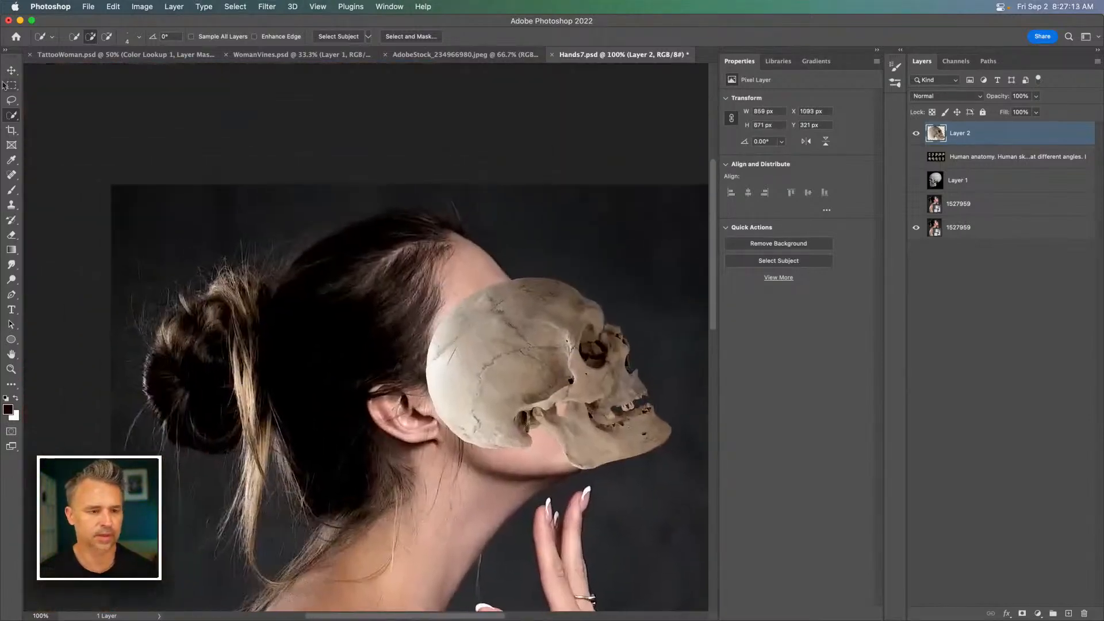
pyautogui.press('v')
pyautogui.moveTo(645, 417); pyautogui.dragTo(561, 423)
pyautogui.press('super+t')
pyautogui.moveTo(367, 281); pyautogui.dragTo(266, 224)
pyautogui.moveTo(264, 184); pyautogui.dragTo(258, 192)
pyautogui.moveTo(390, 319)
pyautogui.mouseDown()
pyautogui.moveTo(386, 328)
pyautogui.moveTo(395, 324)
pyautogui.moveTo(385, 309)
pyautogui.moveTo(377, 316)
pyautogui.moveTo(390, 319)
pyautogui.mouseUp()
pyautogui.press('Return')
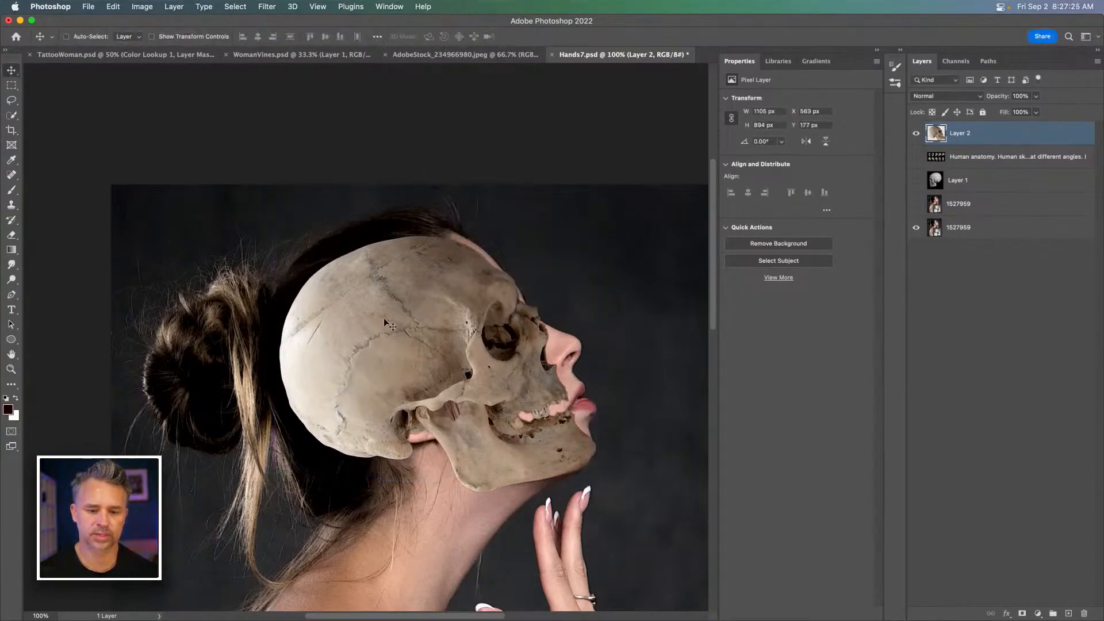
# Step: Try the Linear Burn blend mode on Layer 2 and shift the skull slightly down over the face
pyautogui.click(929, 92)
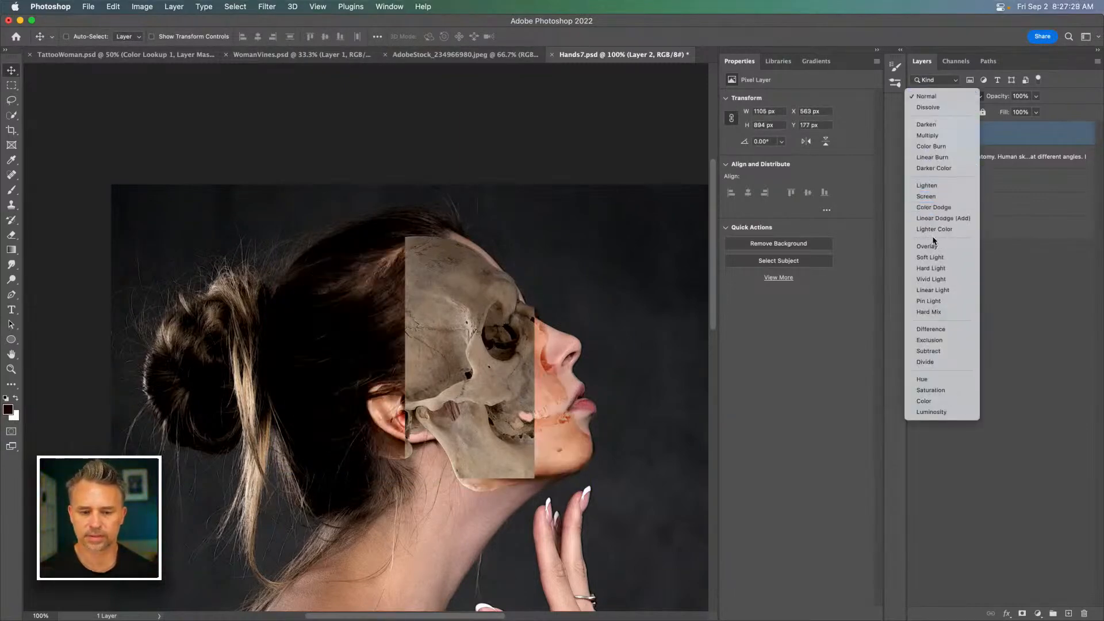
pyautogui.click(932, 157)
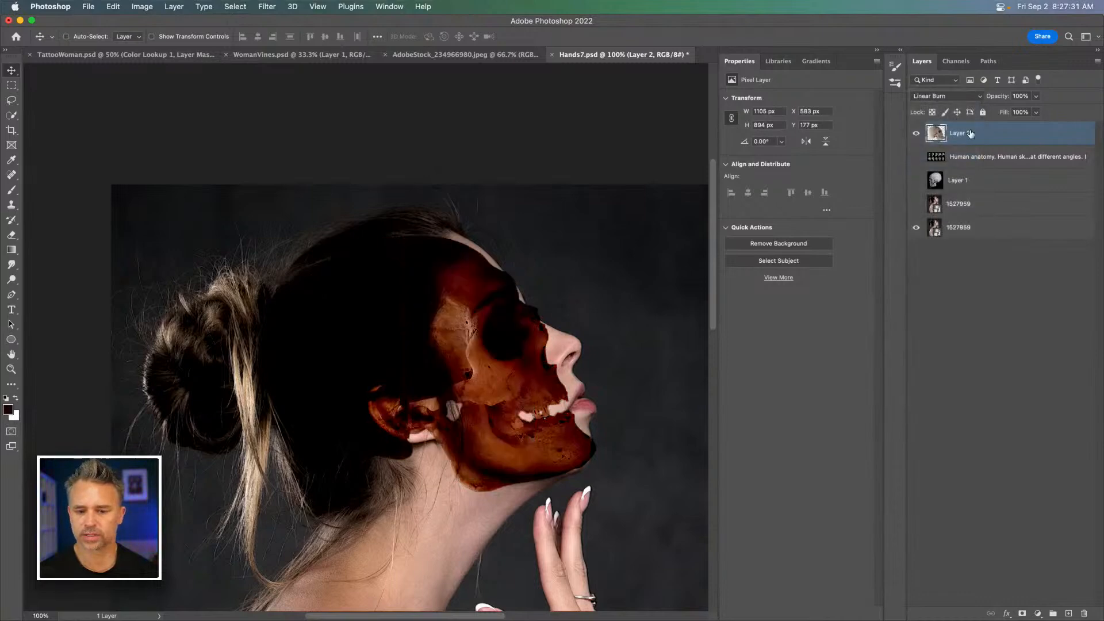
pyautogui.click(934, 96)
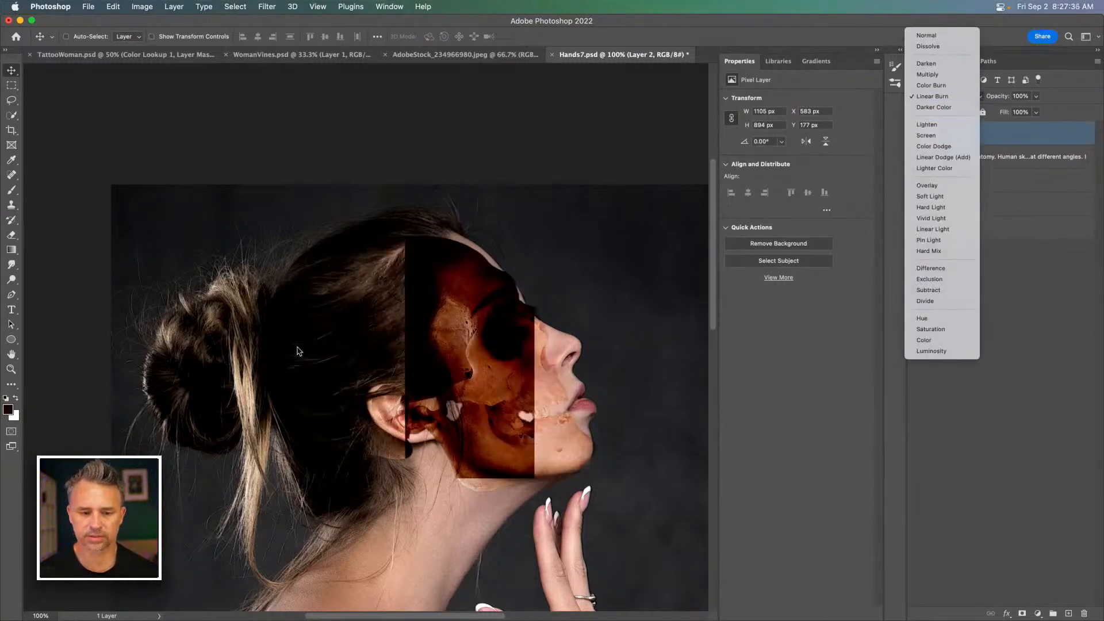
pyautogui.click(335, 347)
pyautogui.moveTo(400, 333); pyautogui.dragTo(399, 342)
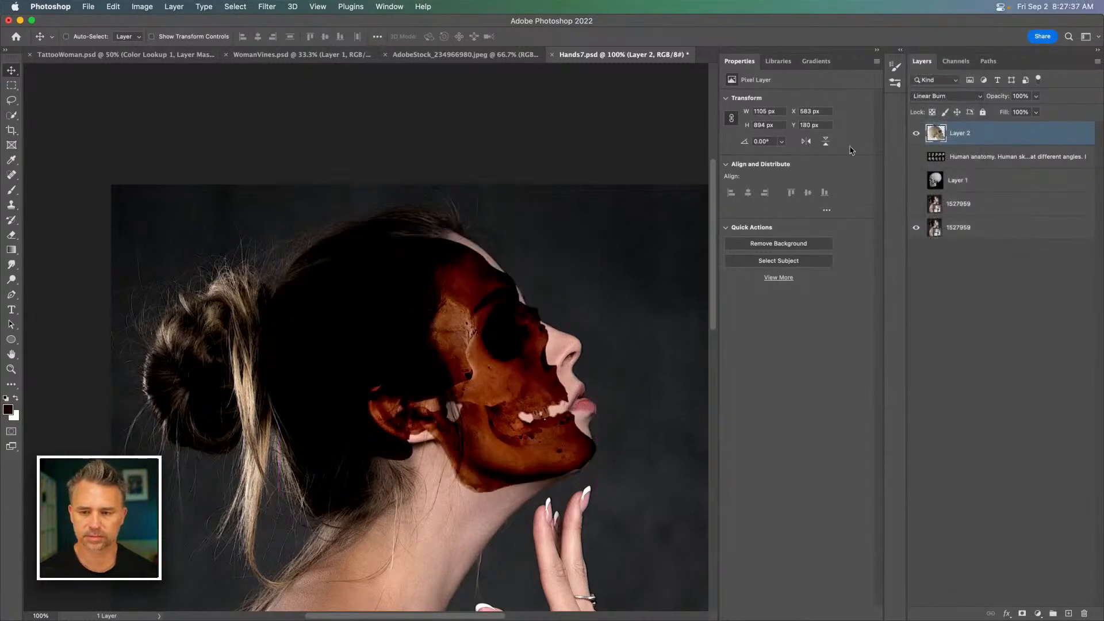
# Step: Try the Overlay and Lighten blend modes on Layer 2 while repositioning the skull over the face
pyautogui.click(935, 97)
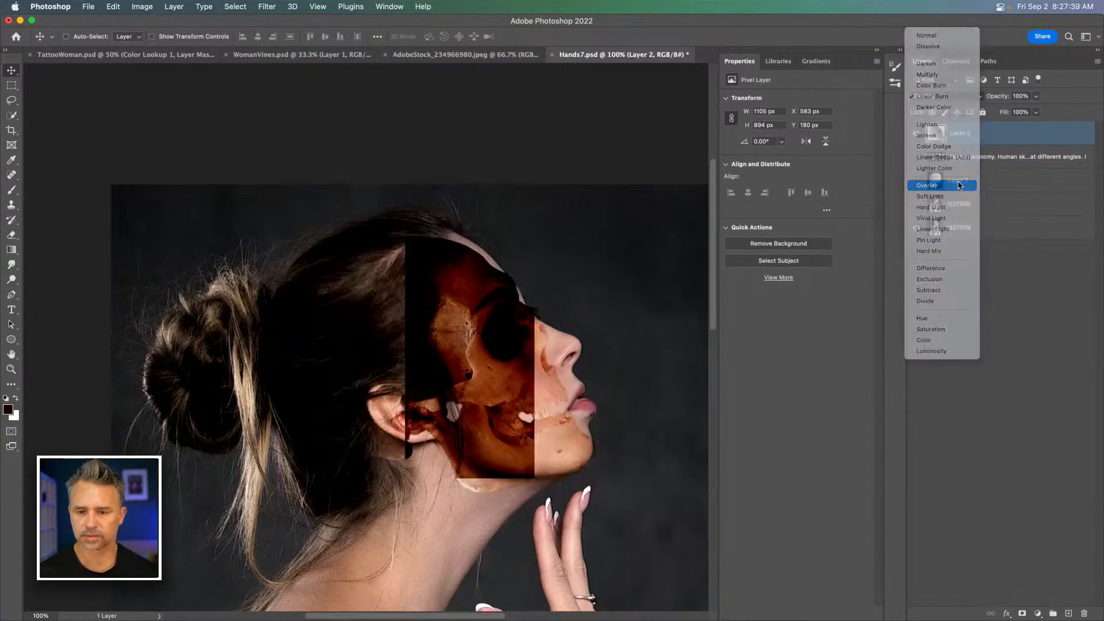
pyautogui.click(940, 184)
pyautogui.moveTo(530, 338); pyautogui.dragTo(341, 268)
pyautogui.press('super+plus')
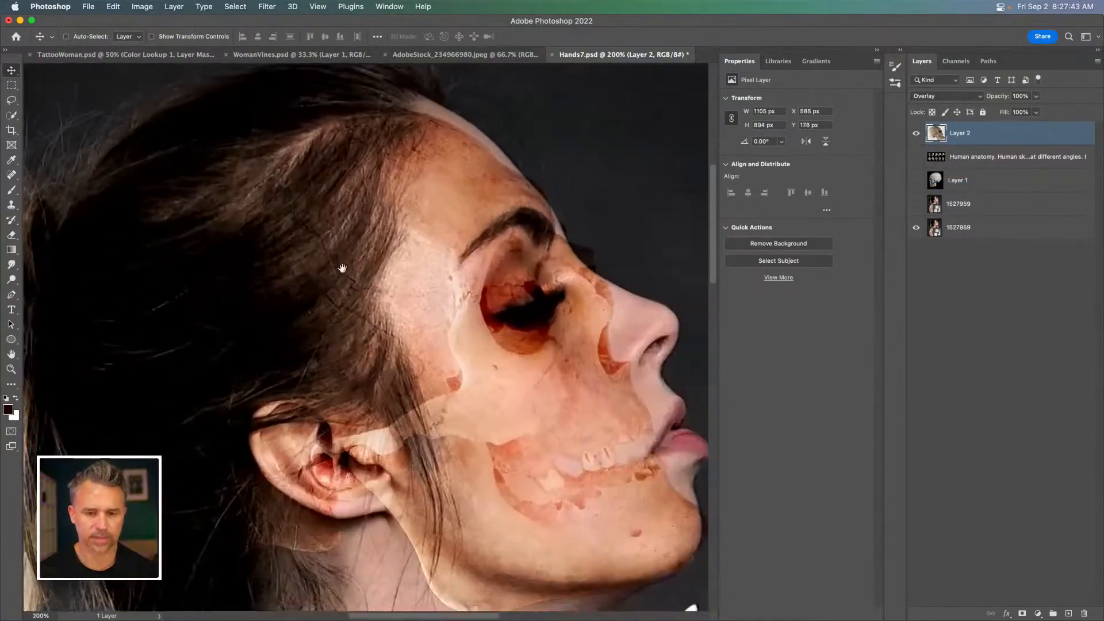
pyautogui.click(931, 97)
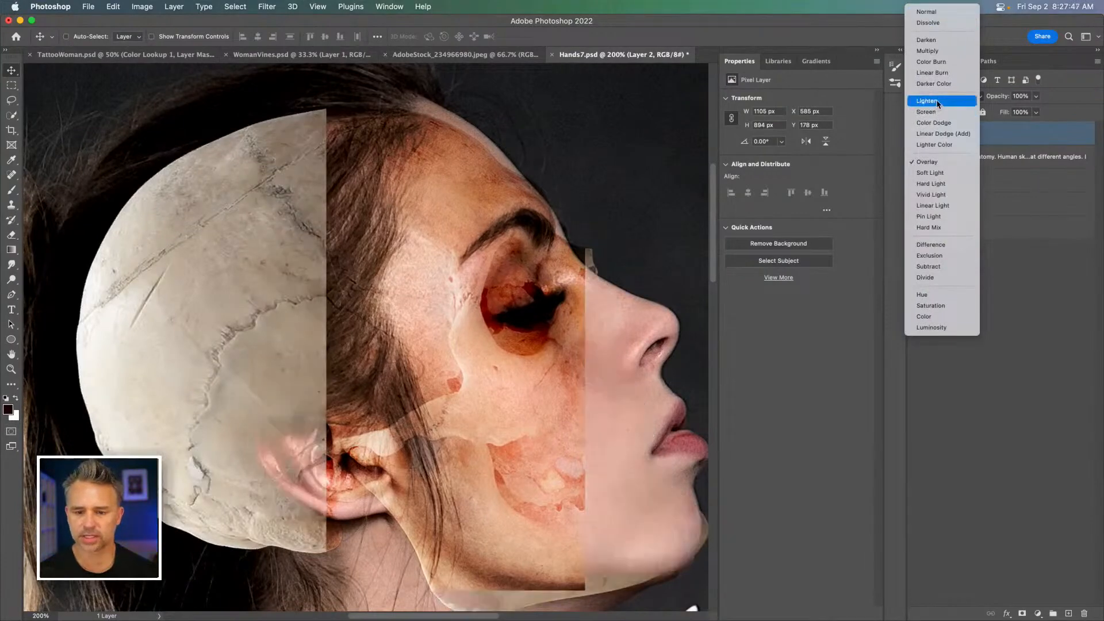
pyautogui.click(938, 102)
pyautogui.moveTo(418, 331); pyautogui.dragTo(407, 300)
# Step: Set Layer 2 to the Multiply blend mode and adjust the skull's position to X 576 px, Y 161 px
pyautogui.click(937, 98)
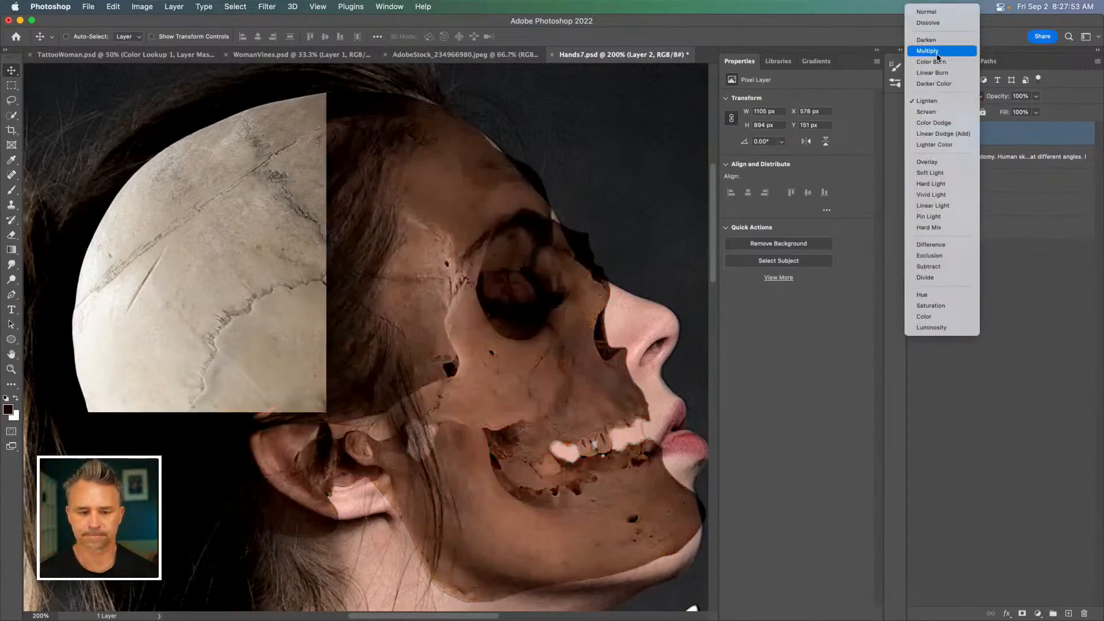
pyautogui.click(938, 56)
pyautogui.moveTo(495, 201); pyautogui.dragTo(451, 221)
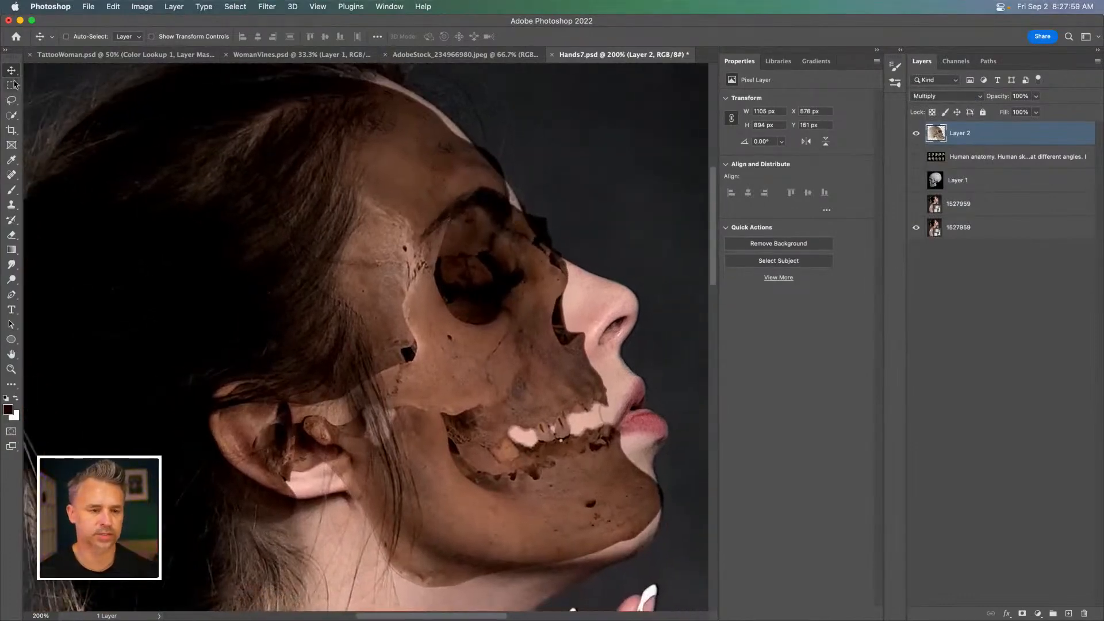
# Step: Start Puppet Warp on the skull layer and pin its eye socket, forehead, rear jaw, chin and the area near the ear
pyautogui.press('super+minus')
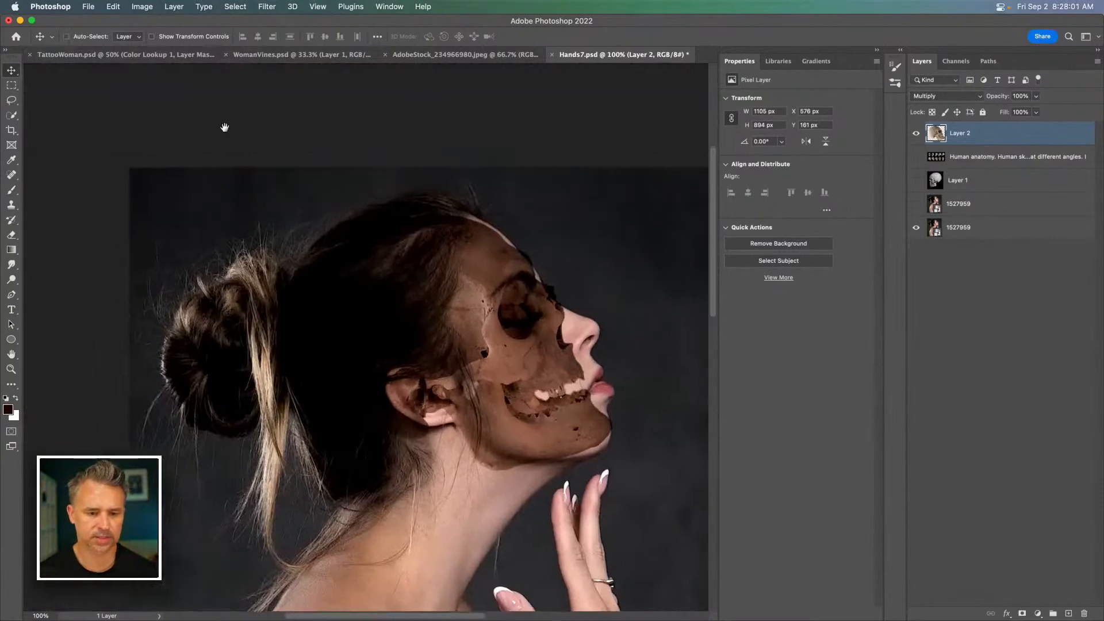
pyautogui.click(98, 6)
pyautogui.click(142, 230)
pyautogui.click(492, 301)
pyautogui.click(451, 259)
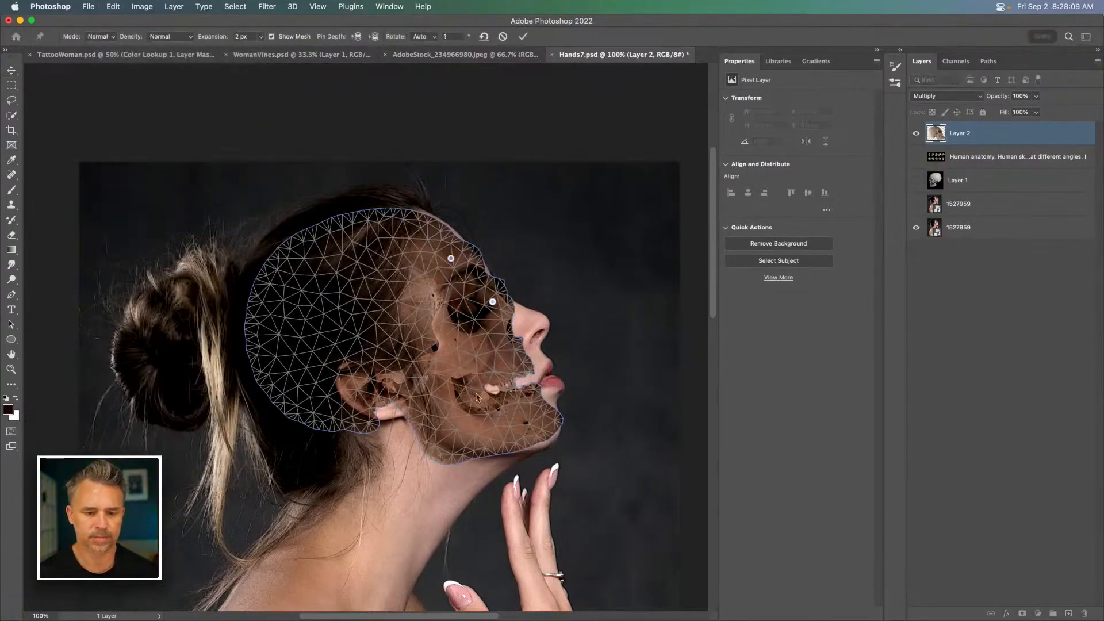
pyautogui.click(441, 415)
pyautogui.click(338, 381)
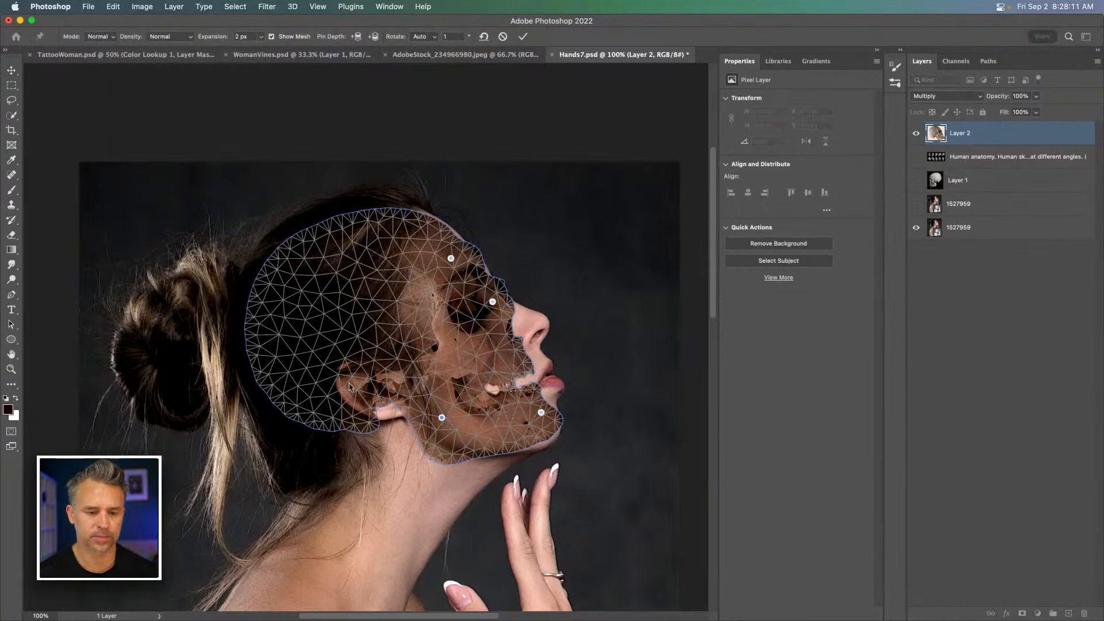
# Step: Warp the skull's jaw, chin, eye socket, nose opening and teeth to follow the woman's facial features
pyautogui.click(441, 415)
pyautogui.moveTo(441, 415); pyautogui.dragTo(443, 405)
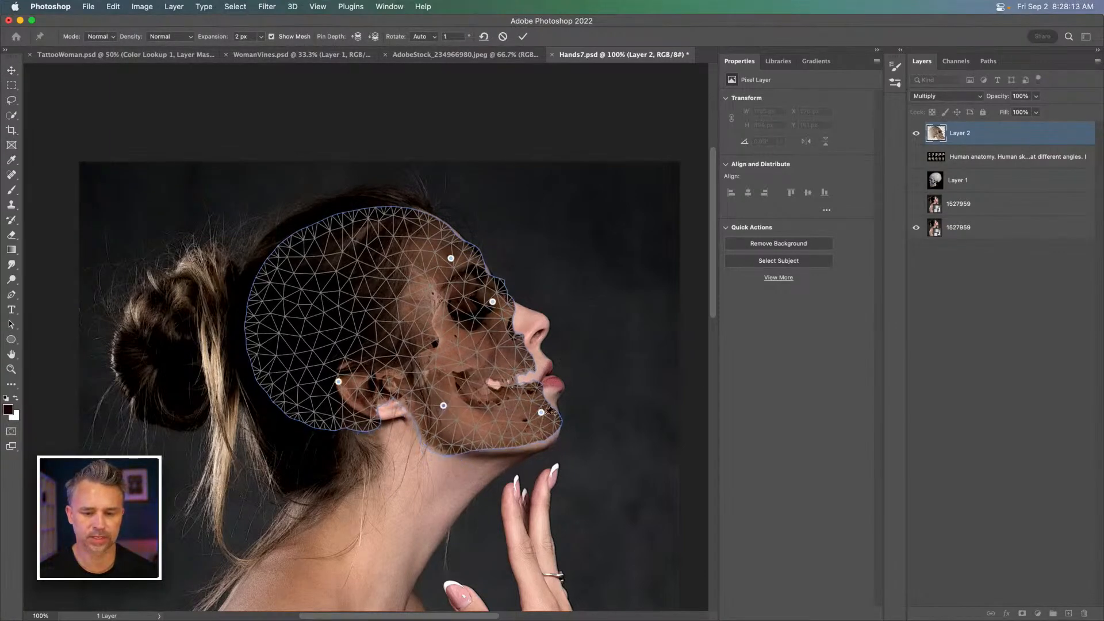
pyautogui.moveTo(540, 413); pyautogui.dragTo(540, 420)
pyautogui.moveTo(493, 302); pyautogui.dragTo(530, 333)
pyautogui.click(513, 342)
pyautogui.moveTo(532, 398); pyautogui.dragTo(530, 397)
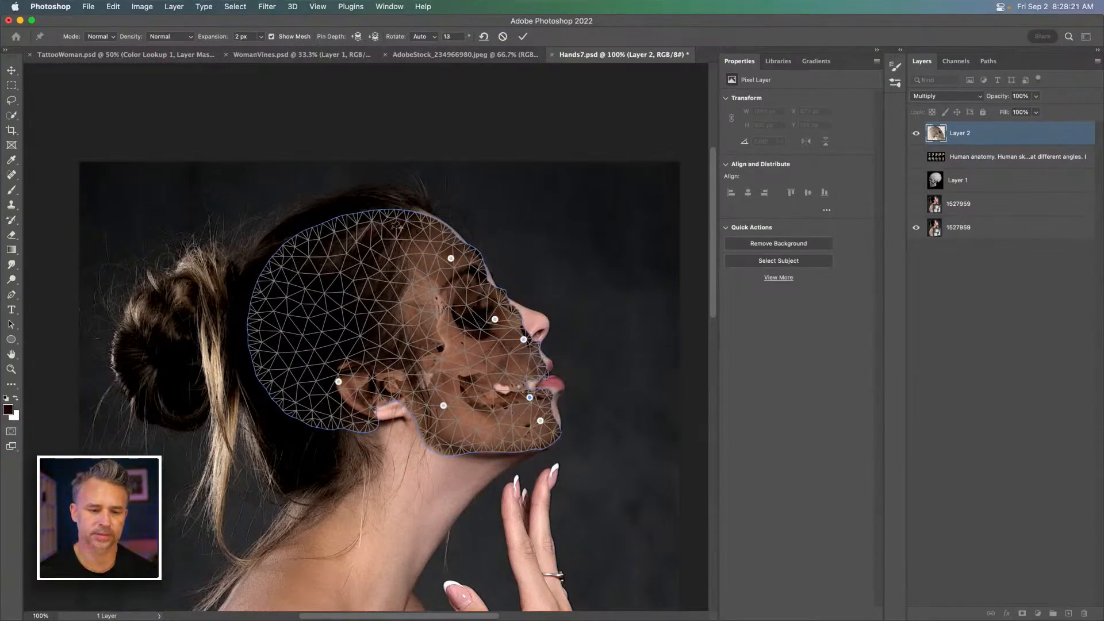
# Step: Pull the top and back of the cranium slightly outward with further pins and apply the Puppet Warp
pyautogui.moveTo(395, 224); pyautogui.dragTo(393, 218)
pyautogui.moveTo(297, 274); pyautogui.dragTo(286, 269)
pyautogui.moveTo(308, 362); pyautogui.dragTo(303, 366)
pyautogui.moveTo(373, 363); pyautogui.dragTo(375, 365)
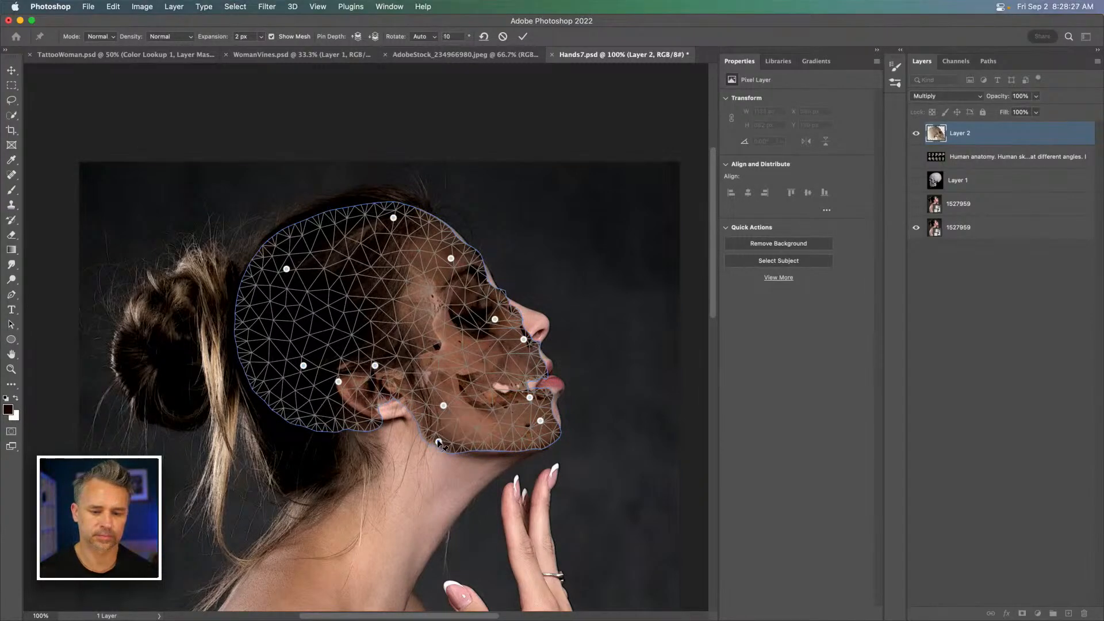
pyautogui.press('Return')
# Step: Examine the skull overlay on the face and the fingers resting on the woman's shoulder up close
pyautogui.press('super+plus')
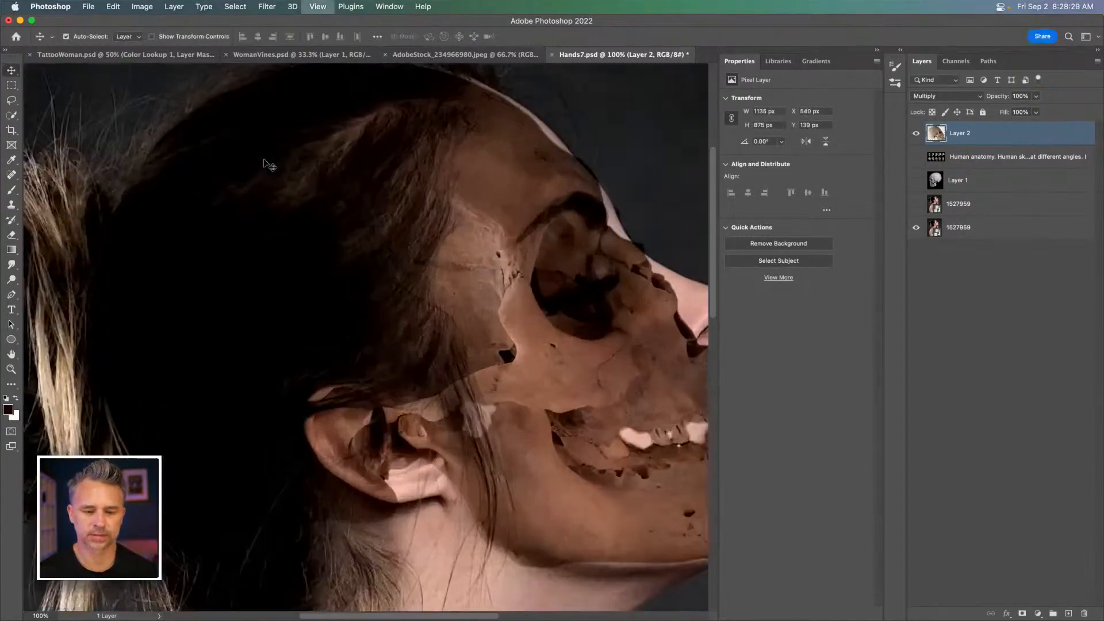
pyautogui.press('super+minus')
pyautogui.press('super+minus')
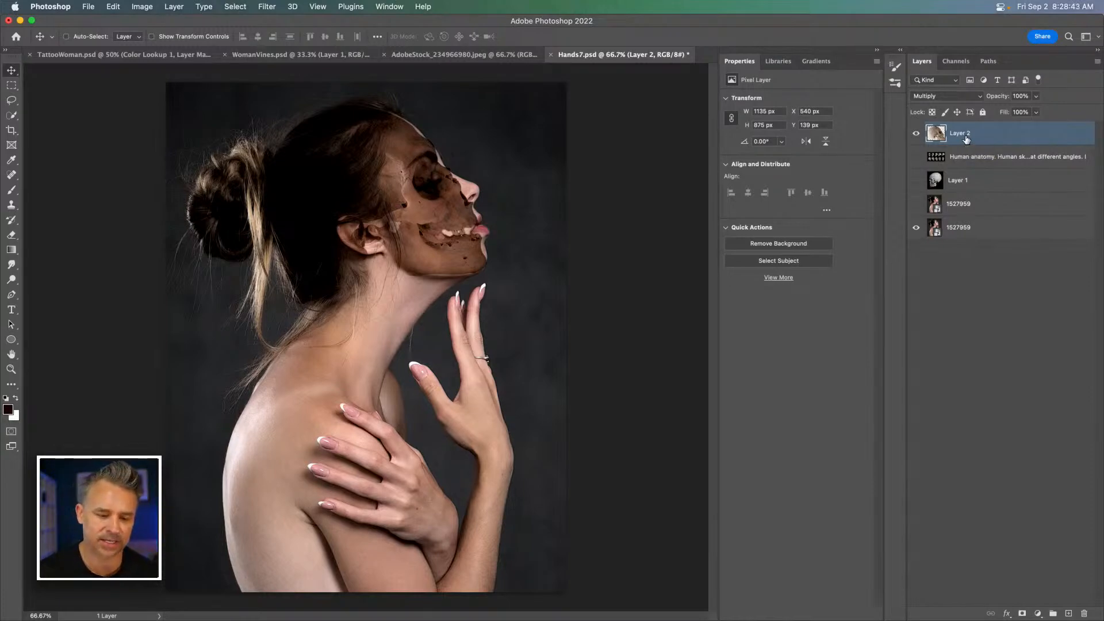
pyautogui.press('super+plus')
pyautogui.press('super+plus')
pyautogui.press('super+plus')
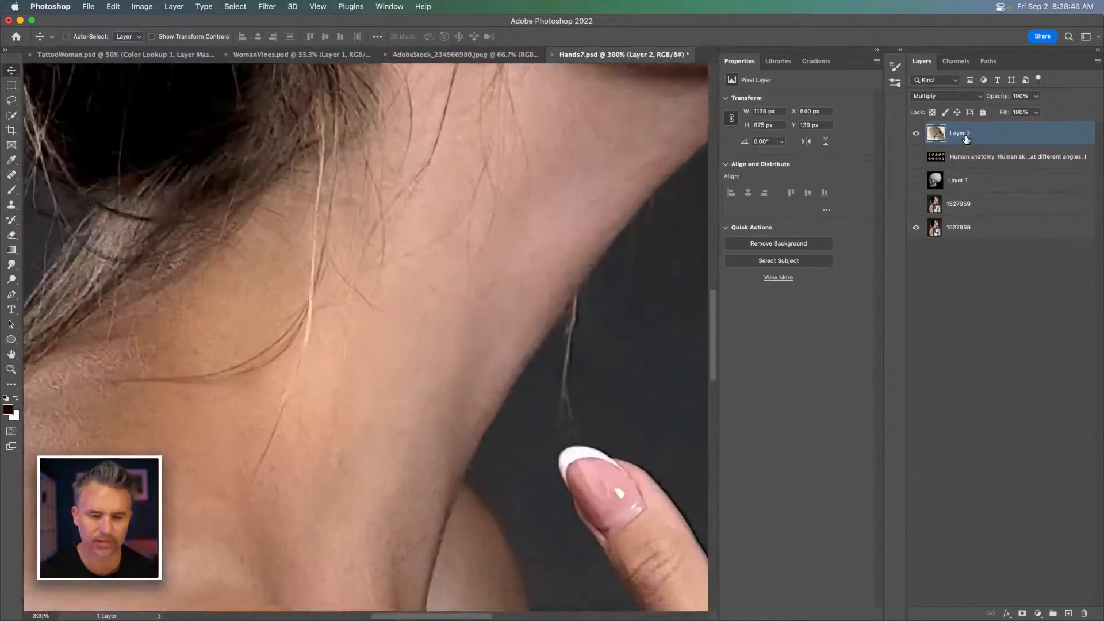
pyautogui.moveTo(284, 465); pyautogui.dragTo(386, 124)
pyautogui.moveTo(239, 471); pyautogui.dragTo(320, 230)
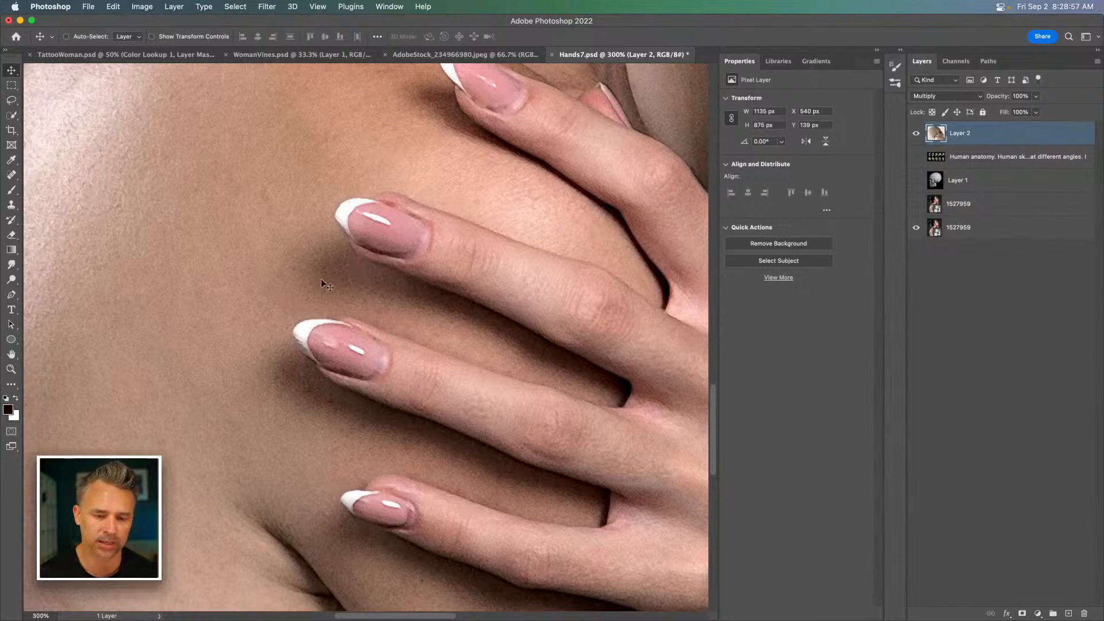
pyautogui.press('super+0')
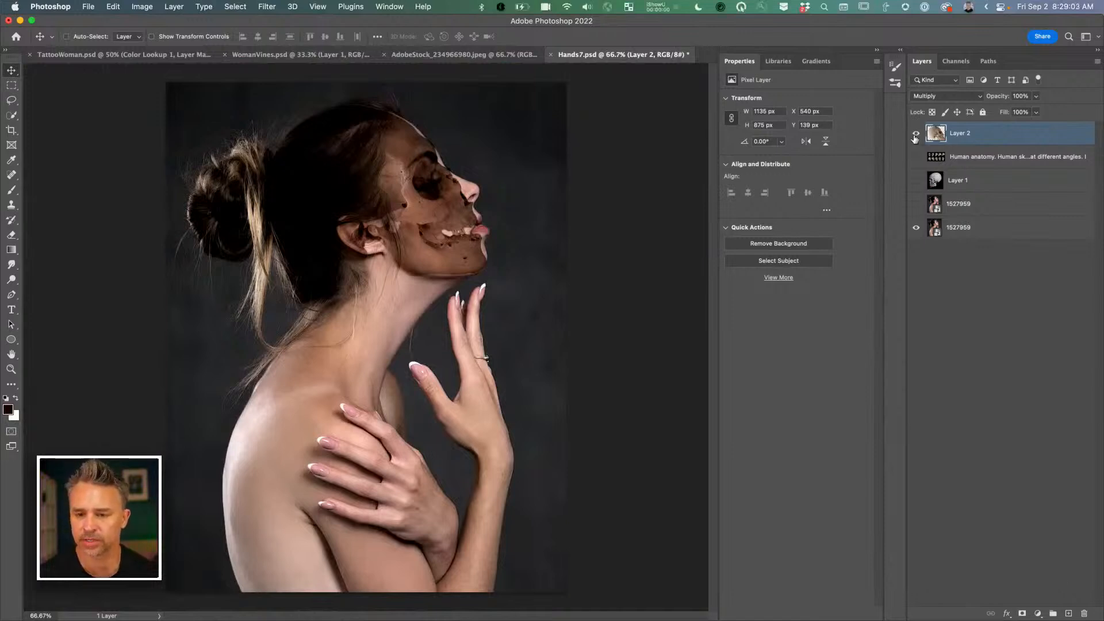
# Step: Set Layer 2's blend mode to Overlay and hide the layer
pyautogui.click(930, 97)
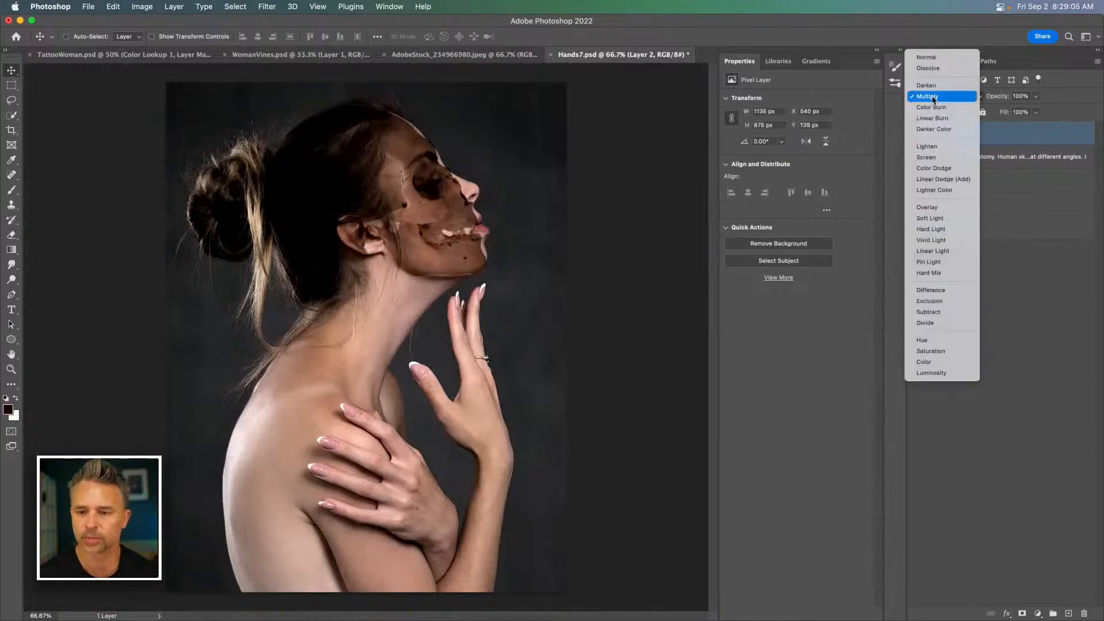
pyautogui.click(952, 212)
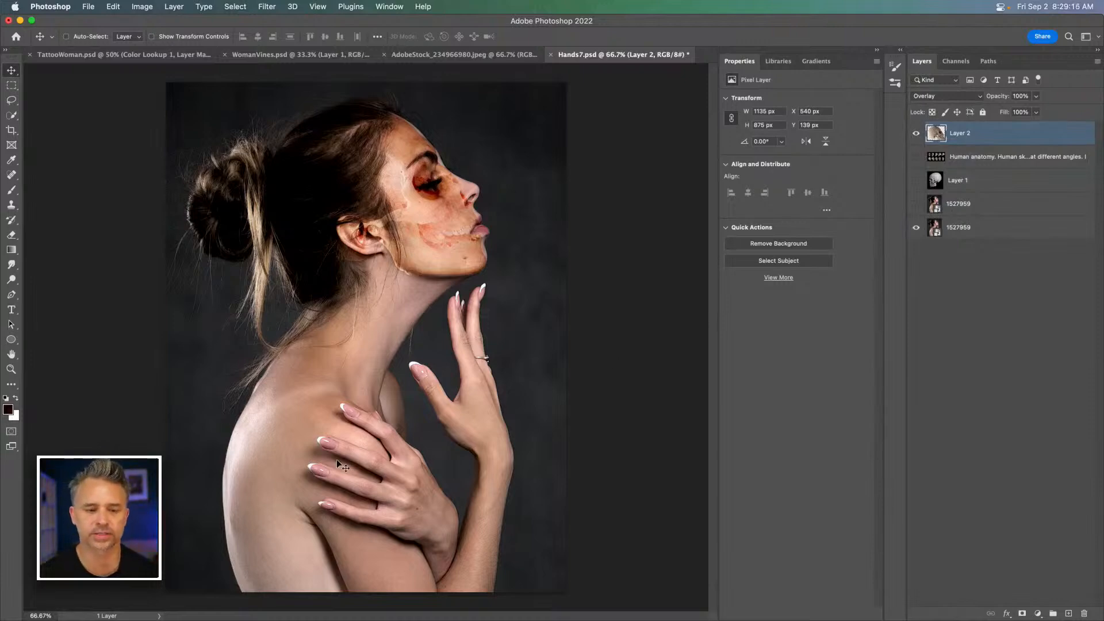
pyautogui.click(916, 134)
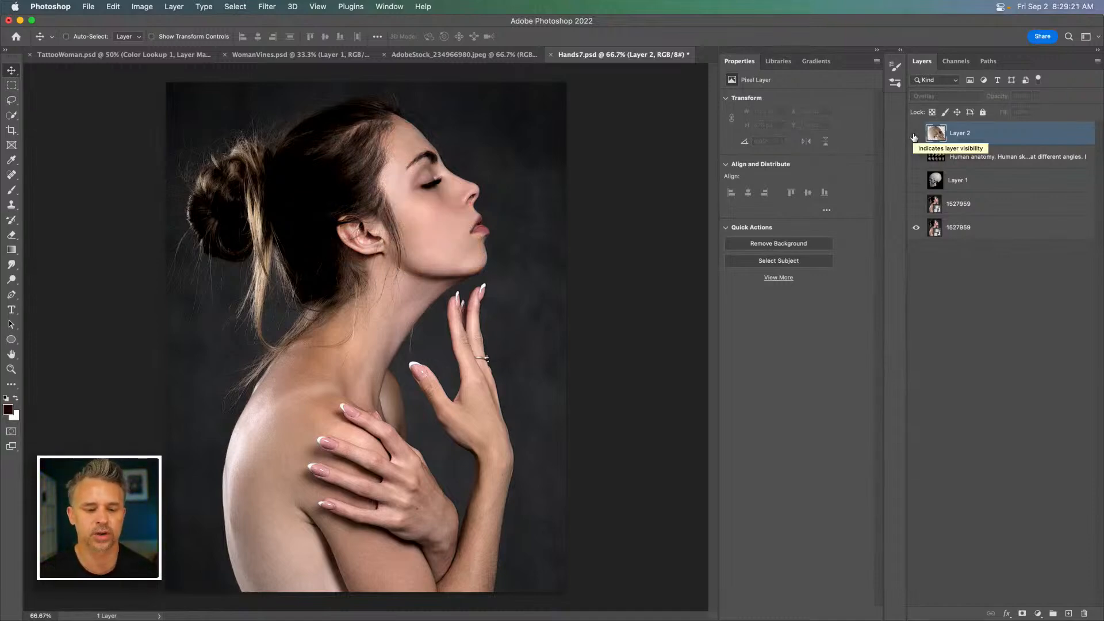
# Step: Place the monarch butterfly from the Nature library's Butterflies group and scale it to 35.67% over the woman's raised forearm
pyautogui.click(896, 52)
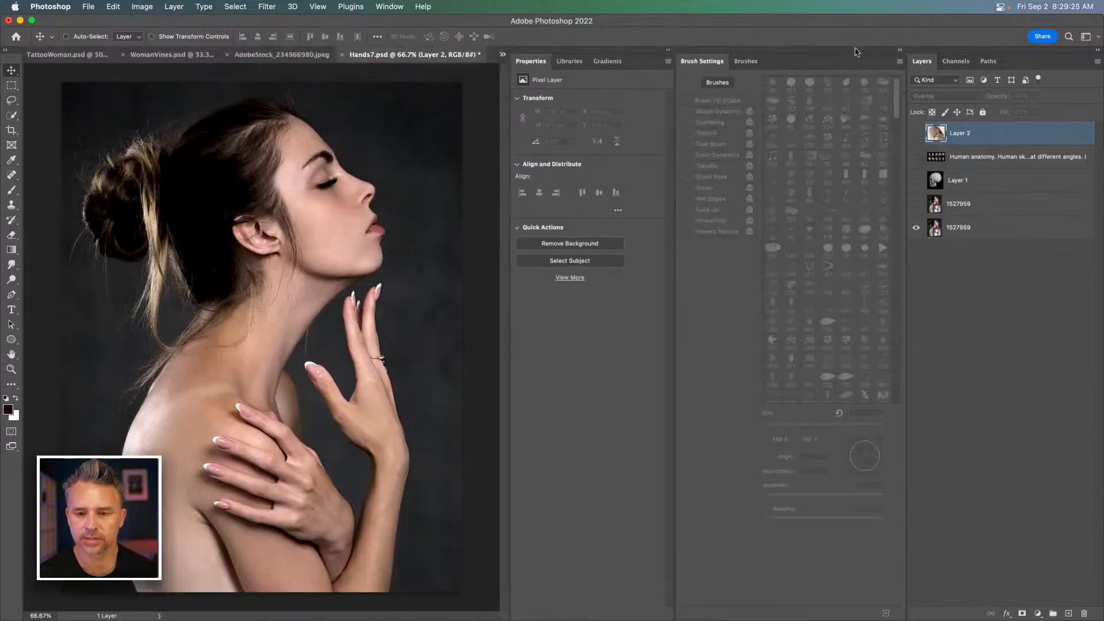
pyautogui.click(899, 52)
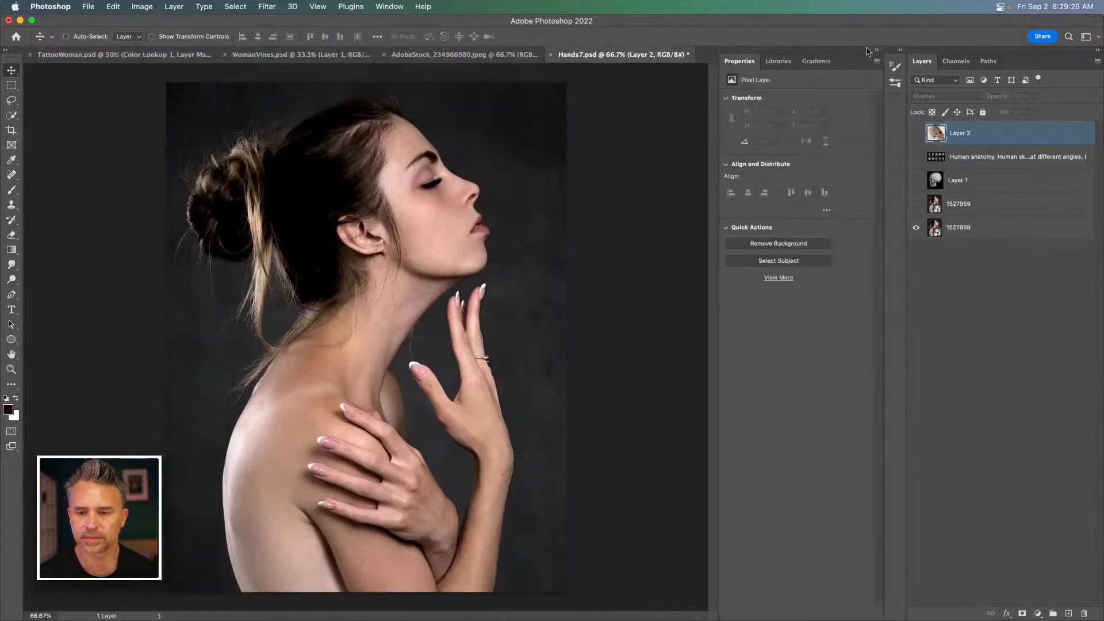
pyautogui.click(778, 61)
pyautogui.scroll(5, 785, 269)
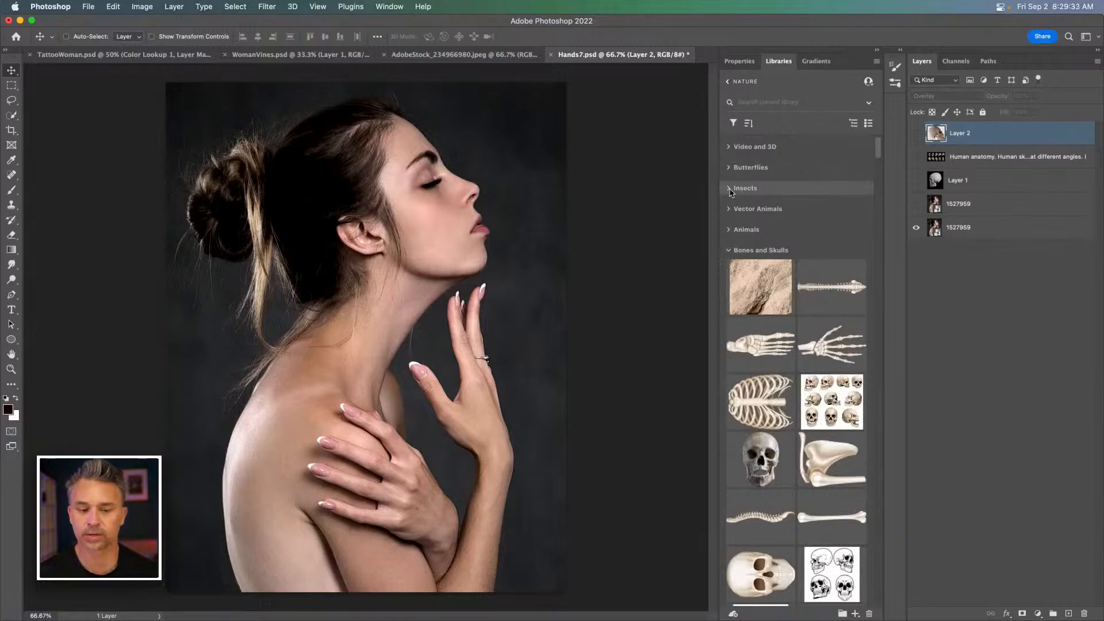
pyautogui.click(731, 168)
pyautogui.scroll(-10, 774, 253)
pyautogui.scroll(-15, 774, 253)
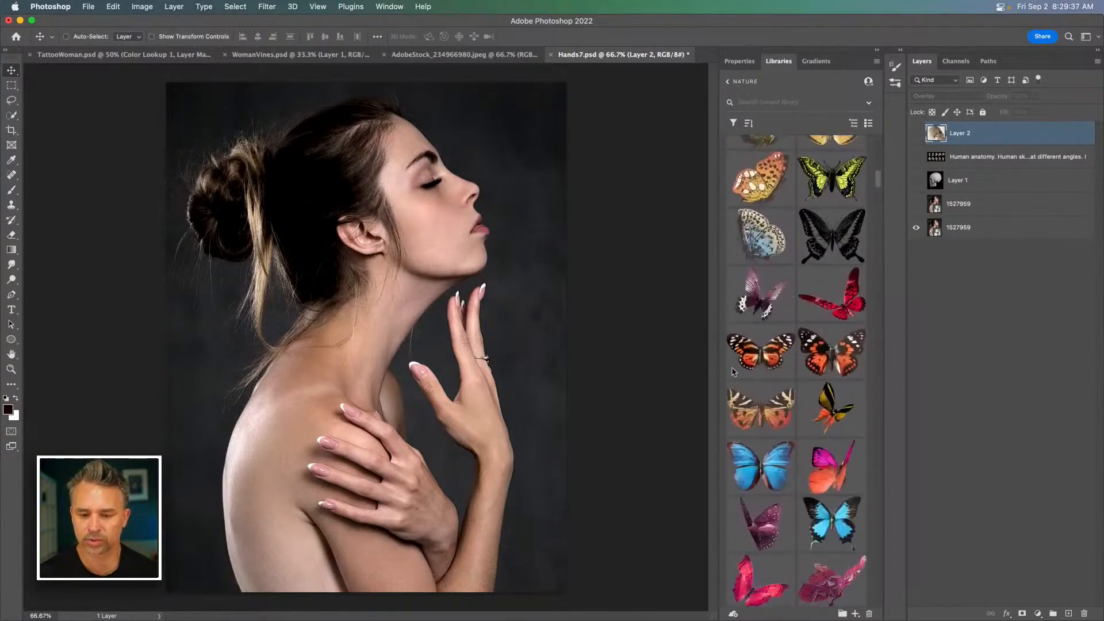
pyautogui.scroll(-5, 758, 371)
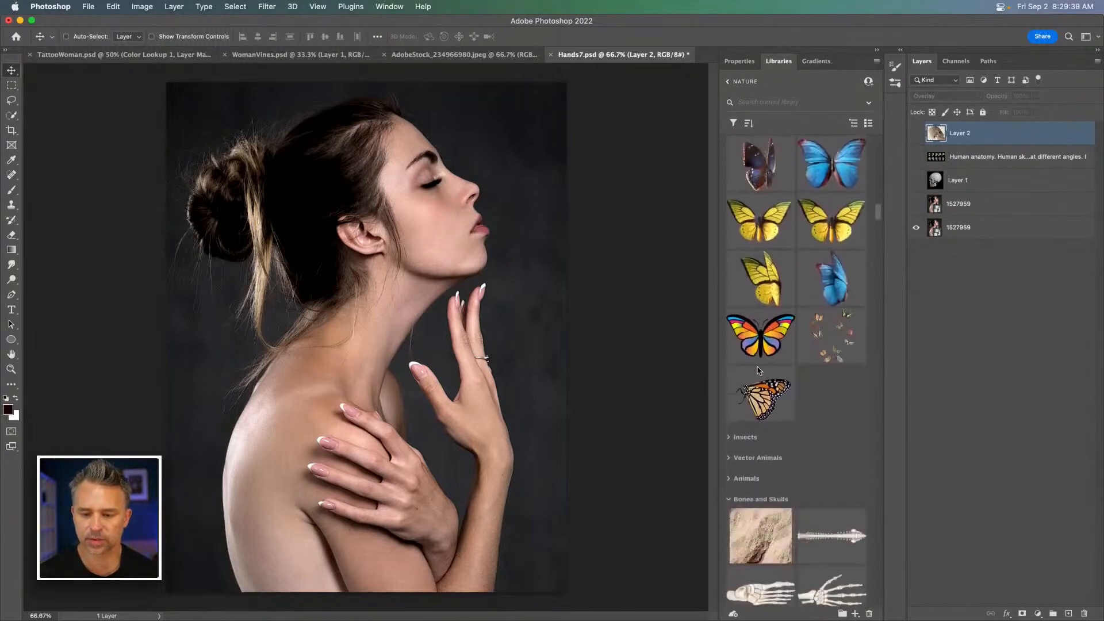
pyautogui.moveTo(759, 383); pyautogui.dragTo(371, 364)
pyautogui.moveTo(178, 177); pyautogui.dragTo(434, 412)
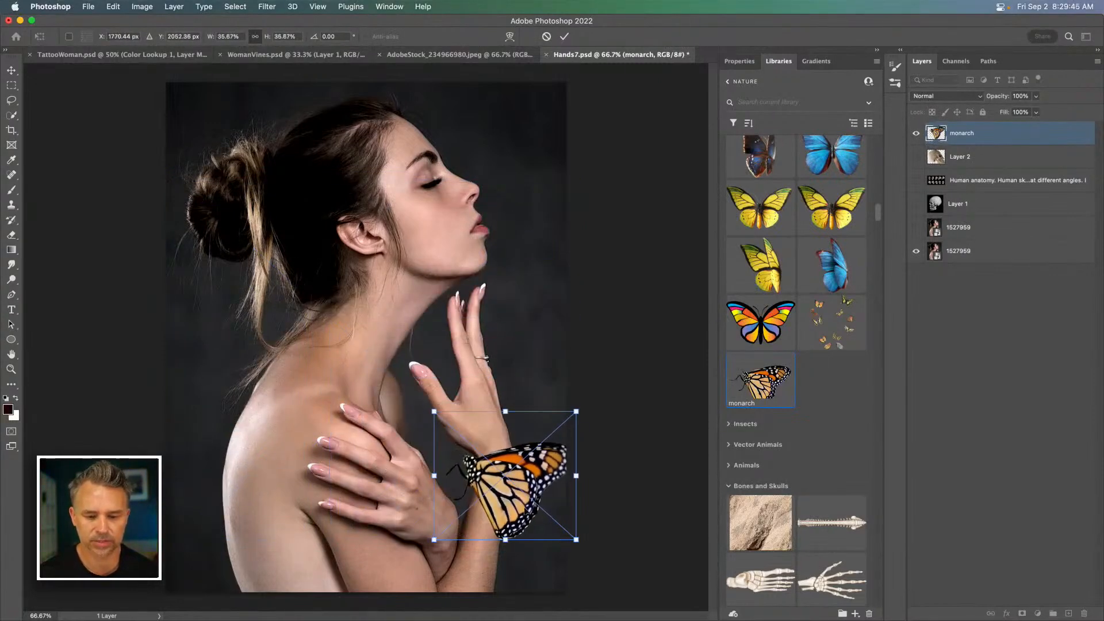
# Step: Commit the placed monarch butterfly and try it at different spots on the woman, finishing on her shoulder
pyautogui.press('Return')
pyautogui.moveTo(506, 460); pyautogui.dragTo(357, 383)
pyautogui.press('super+equal')
pyautogui.press('super+minus')
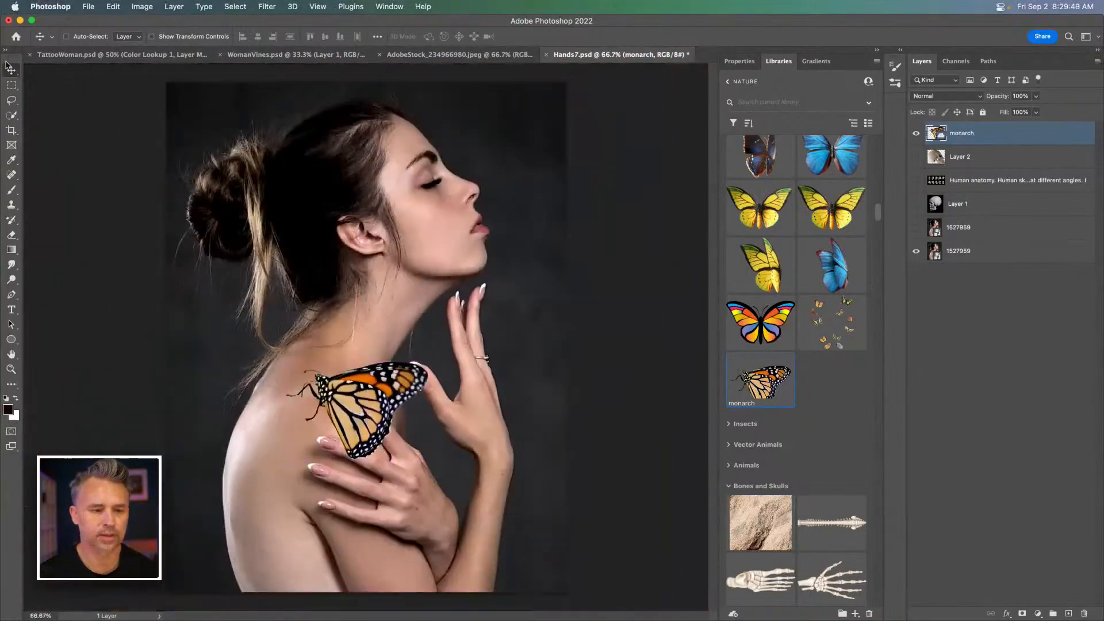
pyautogui.moveTo(394, 417); pyautogui.dragTo(451, 300)
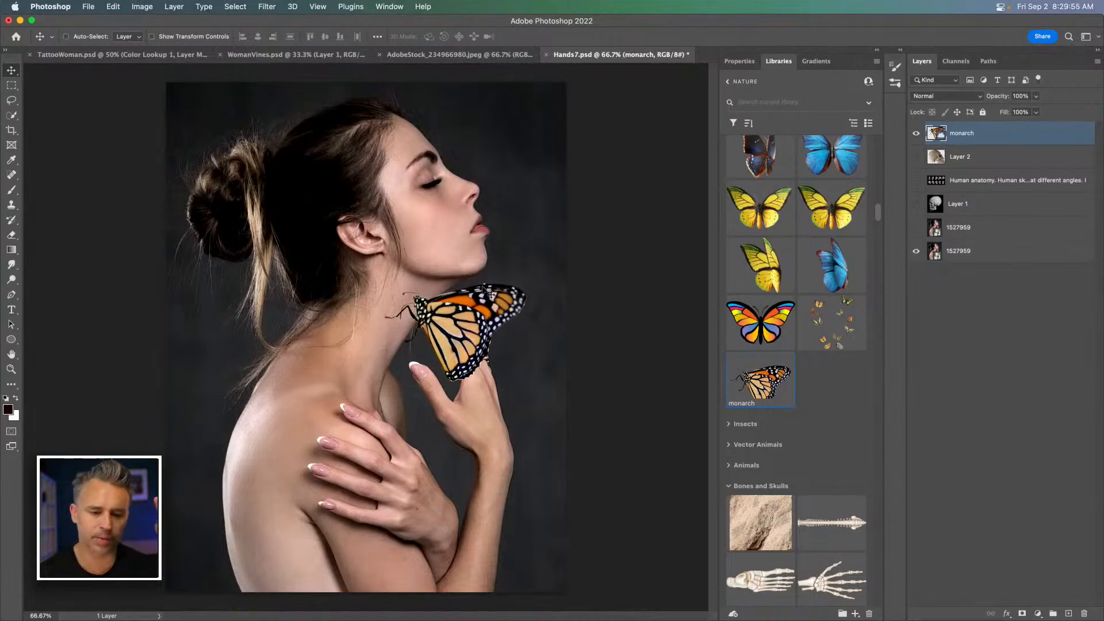
pyautogui.moveTo(463, 331); pyautogui.dragTo(321, 406)
# Step: Scale the monarch to 15.71%, rotate it to about -51°, and position it on the bare shoulder
pyautogui.press('super+plus')
pyautogui.press('super+plus')
pyautogui.moveTo(236, 429); pyautogui.dragTo(394, 204)
pyautogui.press('super+t')
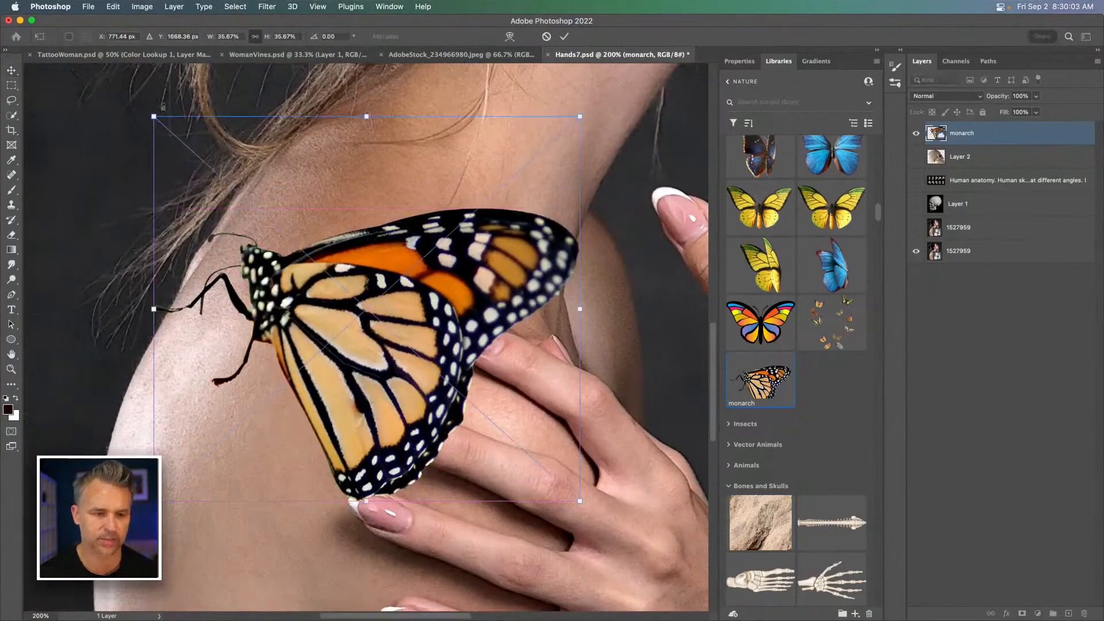
pyautogui.moveTo(153, 116); pyautogui.dragTo(258, 381)
pyautogui.moveTo(368, 437); pyautogui.dragTo(301, 313)
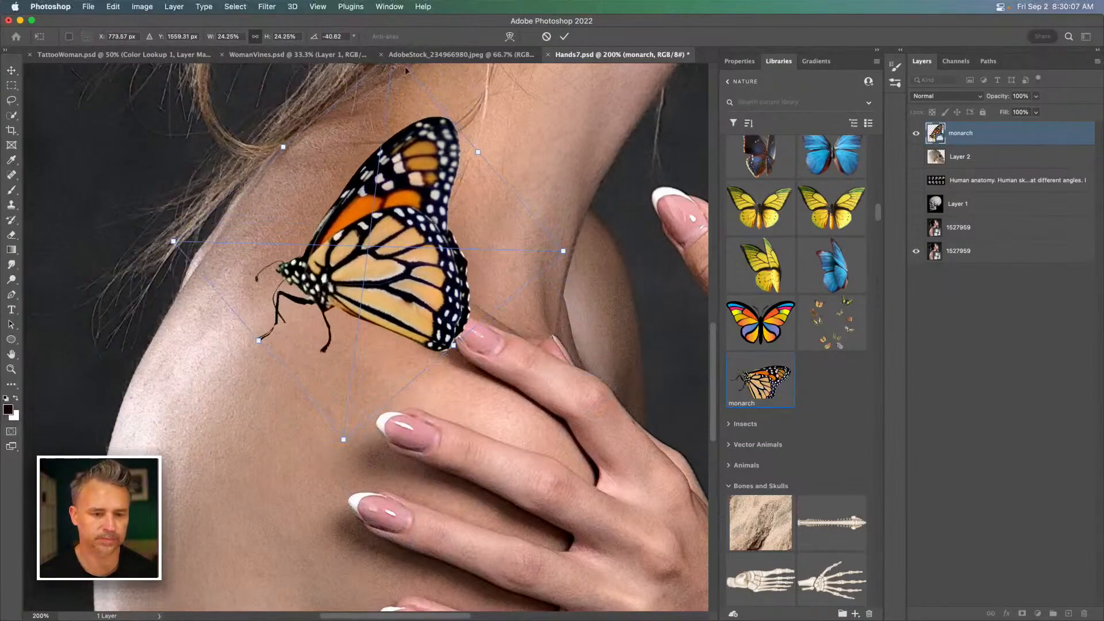
pyautogui.moveTo(171, 243); pyautogui.dragTo(190, 330)
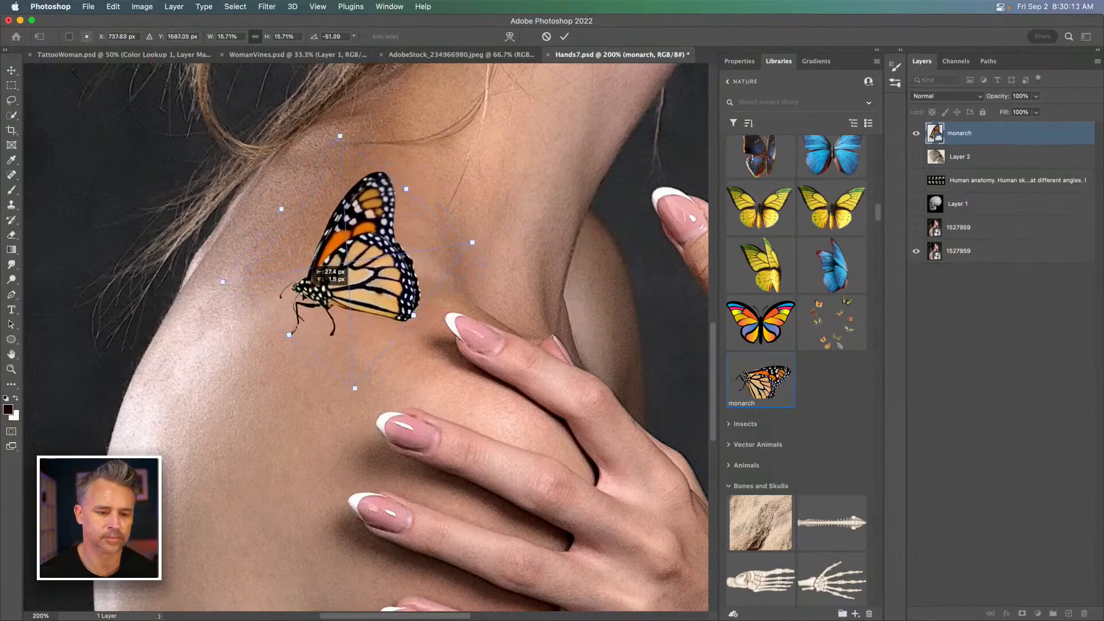
pyautogui.press('Return')
# Step: Rotate the monarch to -34.99°, shrink it to 221 × 235 px, and perch it on the uppermost fingertip resting on the shoulder
pyautogui.press('super+minus')
pyautogui.press('super+minus')
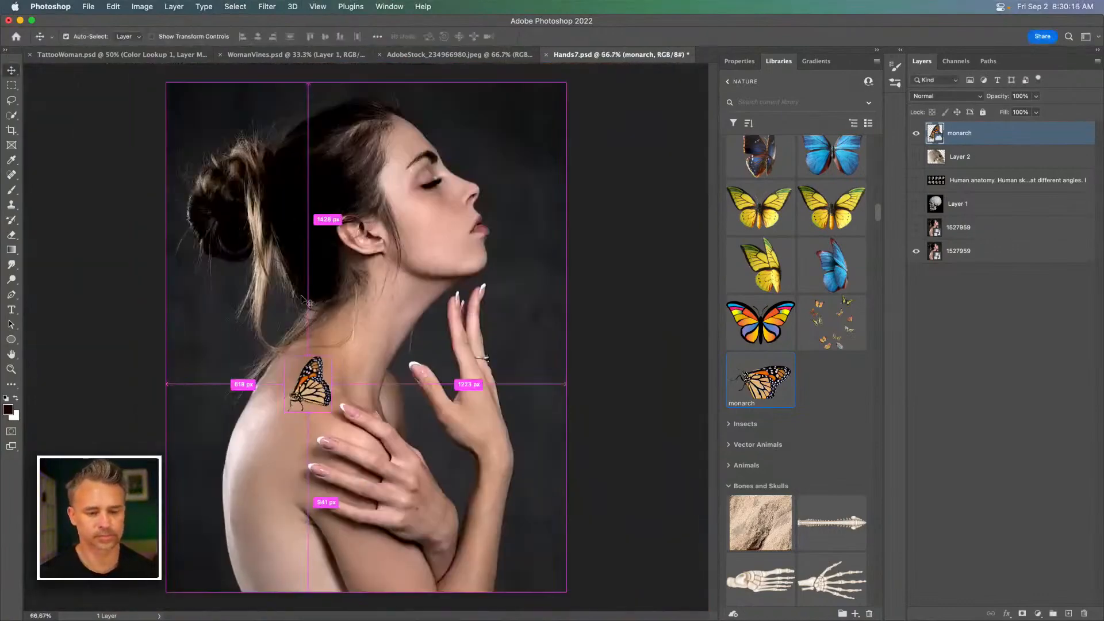
pyautogui.press('super+t')
pyautogui.moveTo(256, 291); pyautogui.dragTo(281, 320)
pyautogui.moveTo(319, 377); pyautogui.dragTo(412, 92)
pyautogui.press('super+plus')
pyautogui.press('super+plus')
pyautogui.press('super+plus')
pyautogui.moveTo(403, 204); pyautogui.dragTo(377, 347)
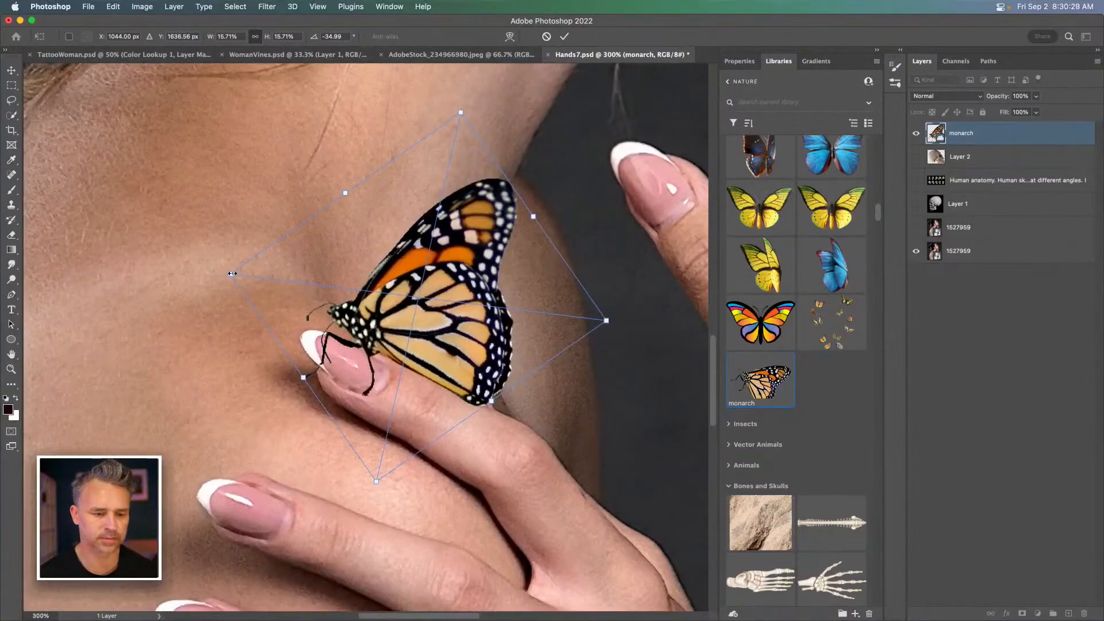
pyautogui.moveTo(231, 274); pyautogui.dragTo(274, 279)
pyautogui.moveTo(463, 315)
pyautogui.mouseDown()
pyautogui.moveTo(429, 311)
pyautogui.moveTo(448, 324)
pyautogui.mouseUp()
pyautogui.press('Return')
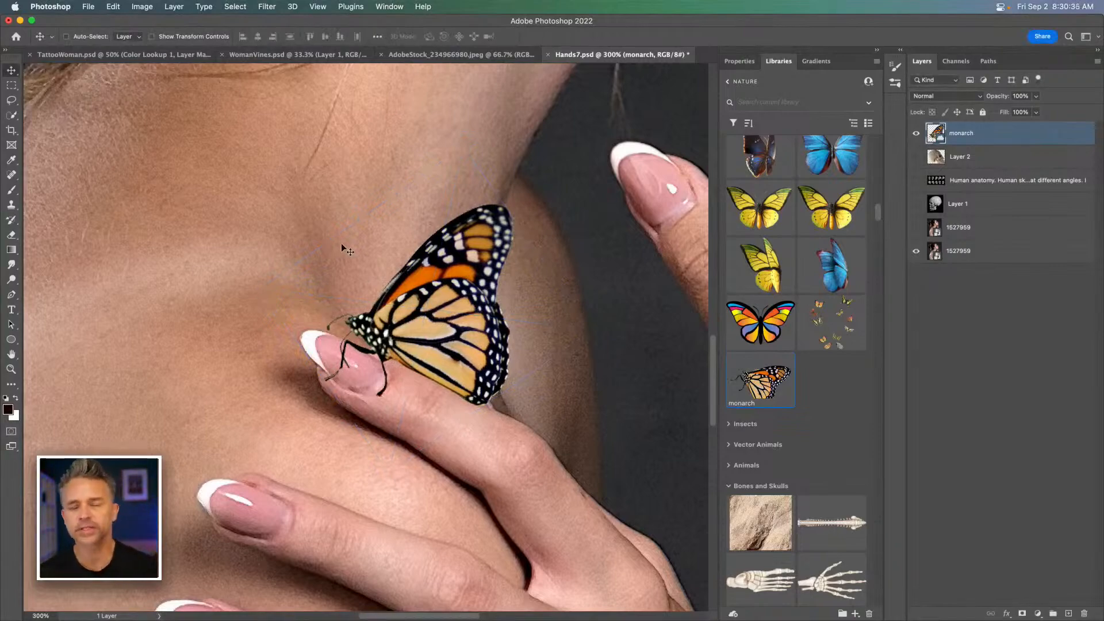
# Step: Add a Hue/Saturation adjustment layer above the monarch with Saturation at -100 to view the composite in grayscale
pyautogui.press('super+0')
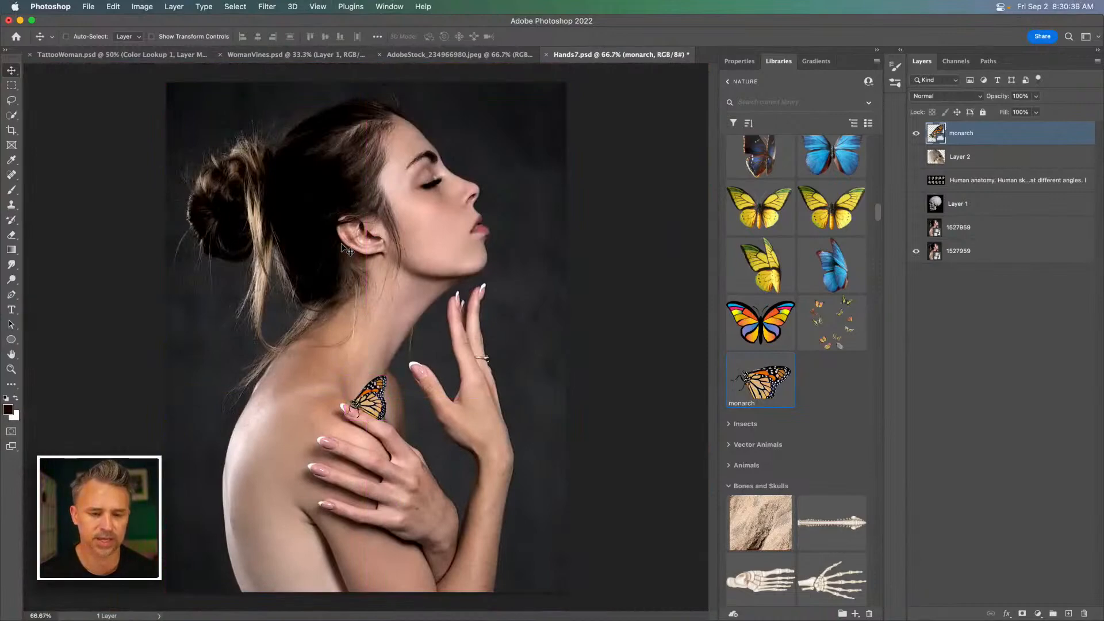
pyautogui.press('super+1')
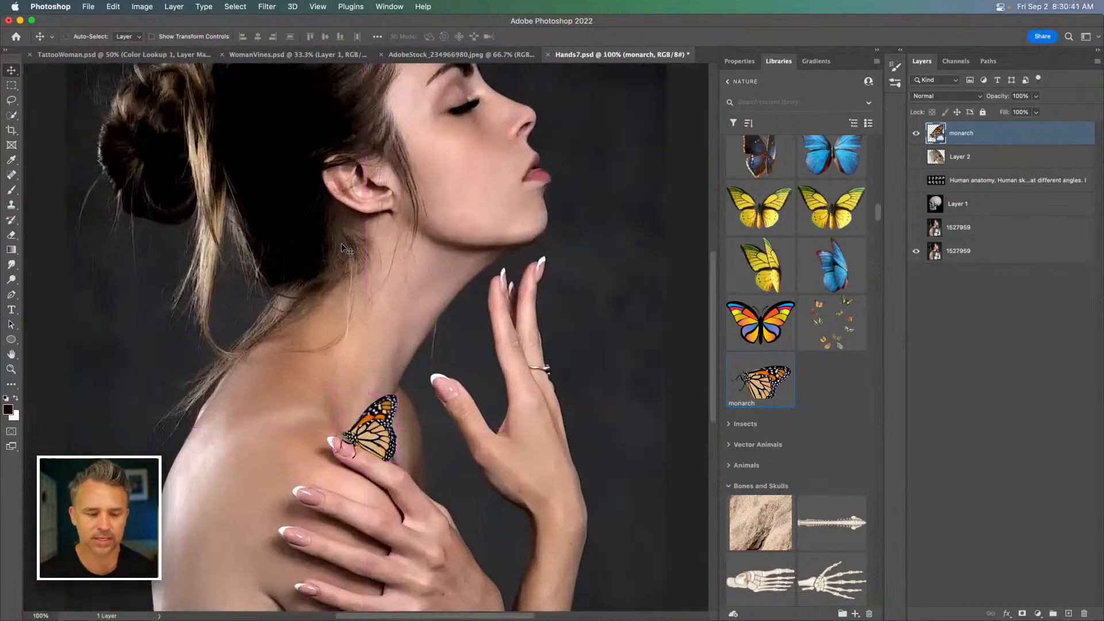
pyautogui.click(1038, 613)
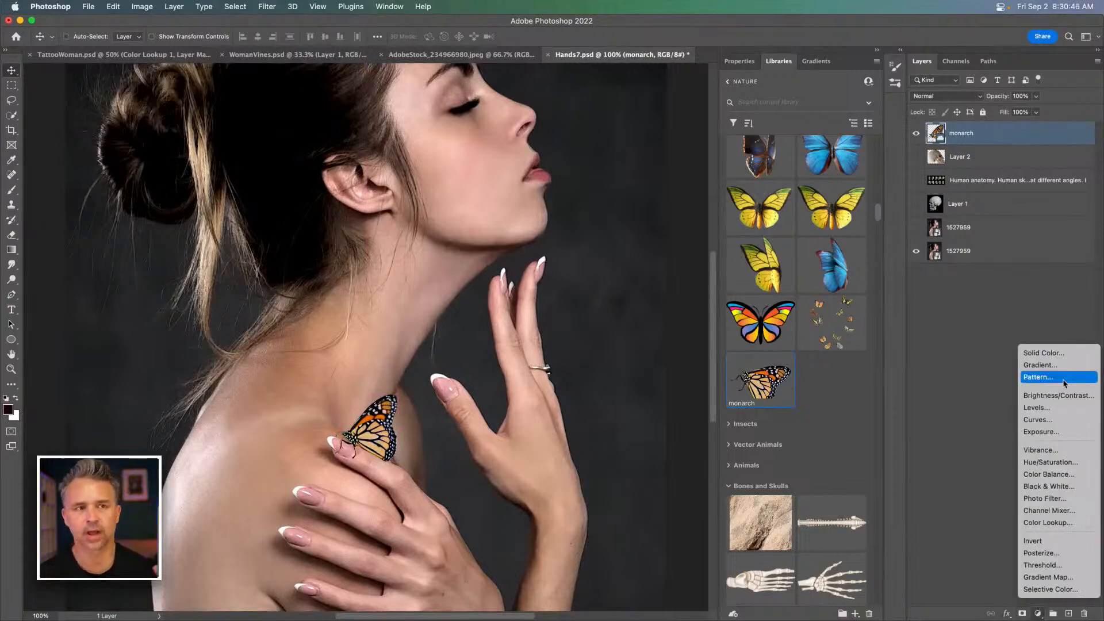
pyautogui.click(1077, 465)
pyautogui.moveTo(797, 165); pyautogui.dragTo(585, 165)
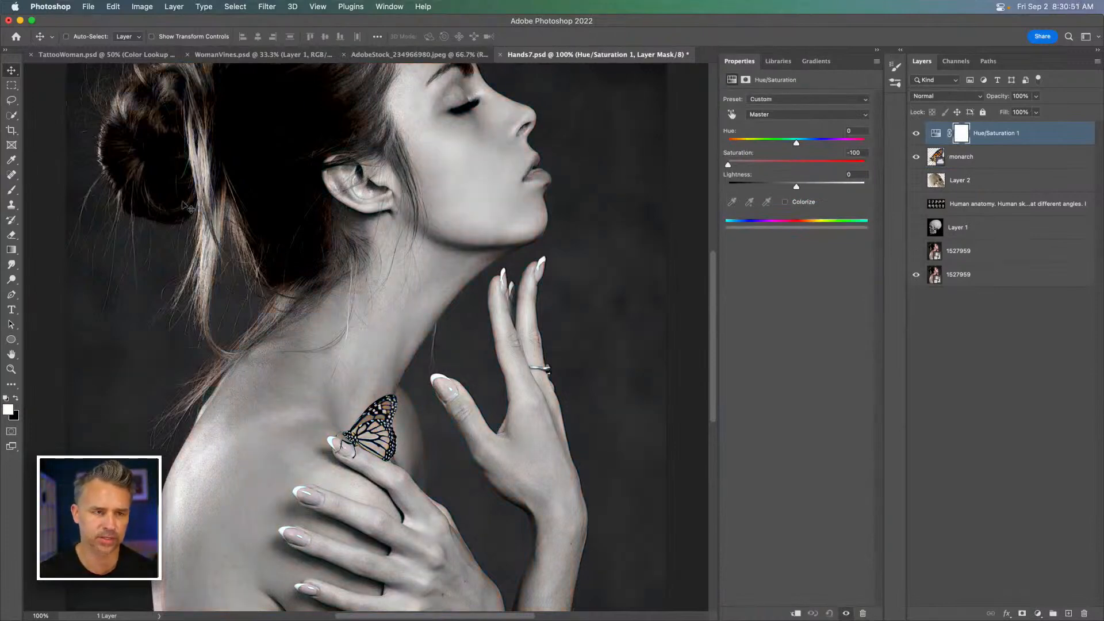
pyautogui.moveTo(195, 217); pyautogui.dragTo(224, 243)
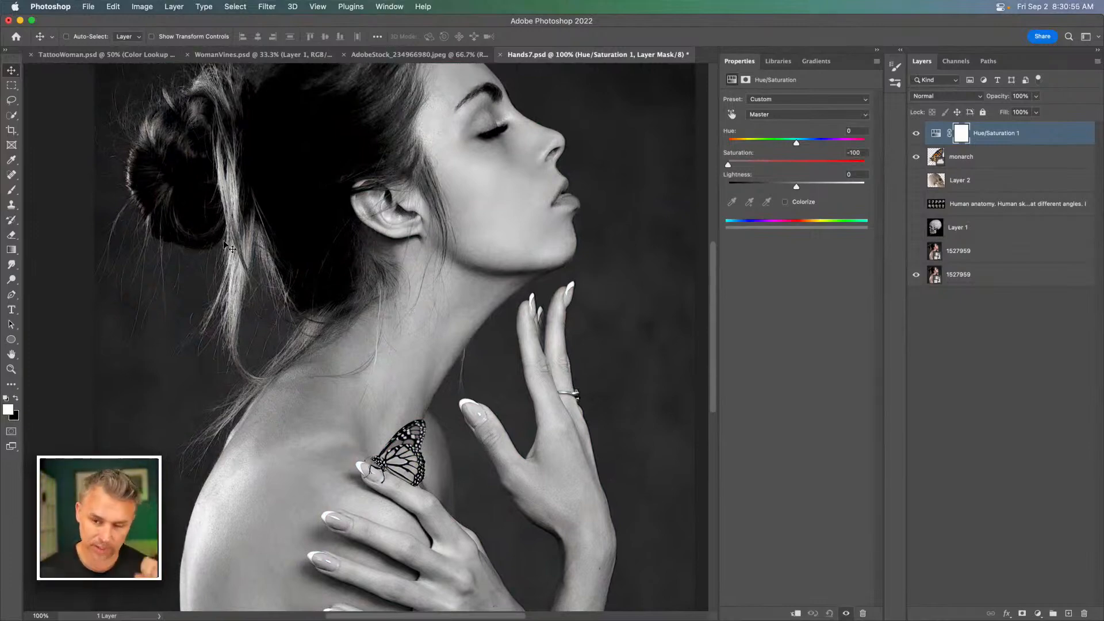
# Step: Try an Exposure adjustment layer above the Hue/Saturation layer, and delete it
pyautogui.click(1038, 613)
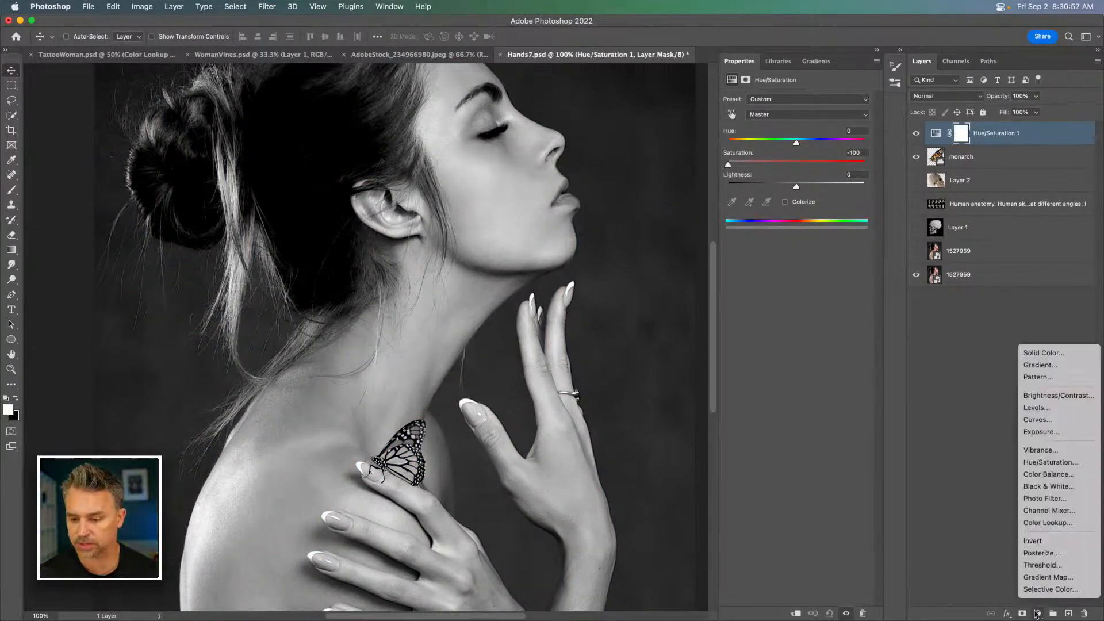
pyautogui.click(1061, 437)
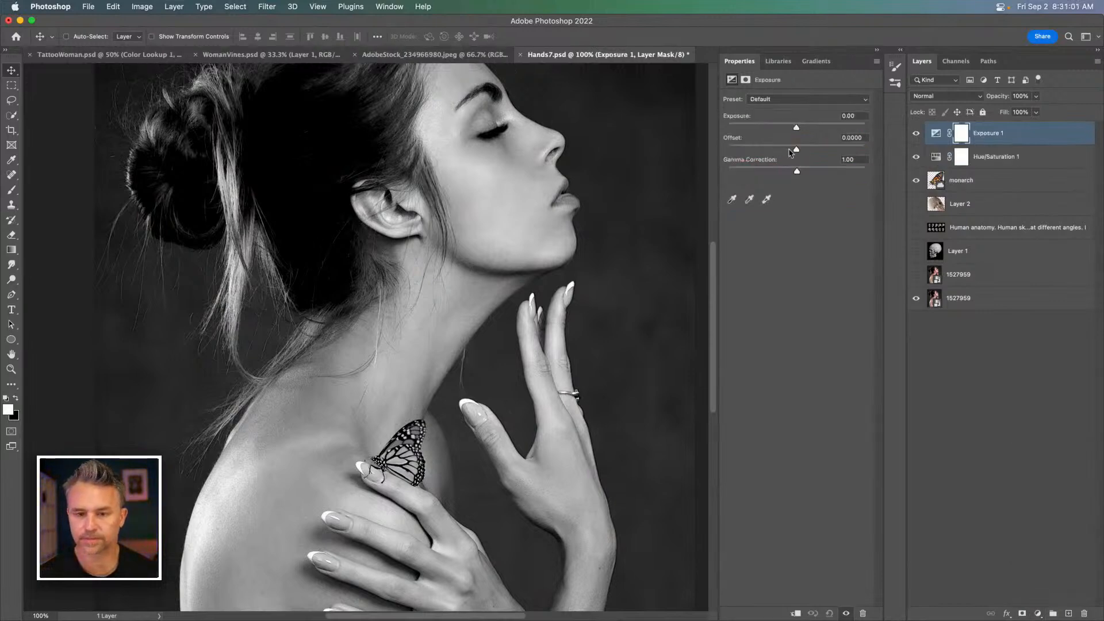
pyautogui.moveTo(796, 131); pyautogui.dragTo(826, 173)
pyautogui.press('BackSpace')
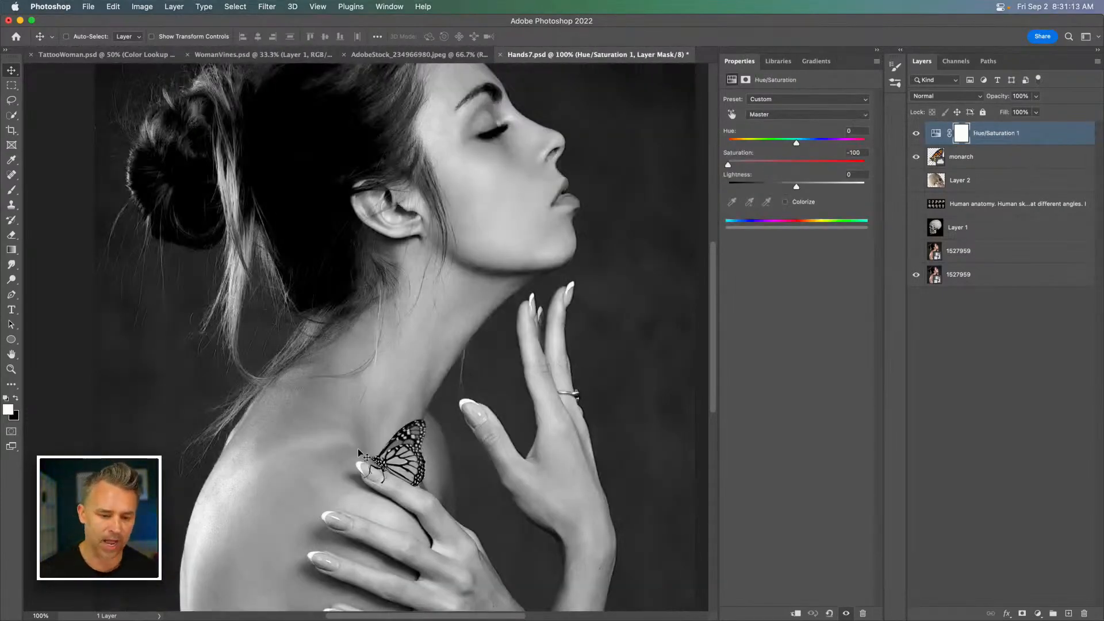
# Step: Compare the butterfly's tones with the surrounding skin in grayscale, select the monarch layer, and hide the Hue/Saturation layer
pyautogui.press('super+equal')
pyautogui.scroll(-5, 360, 451)
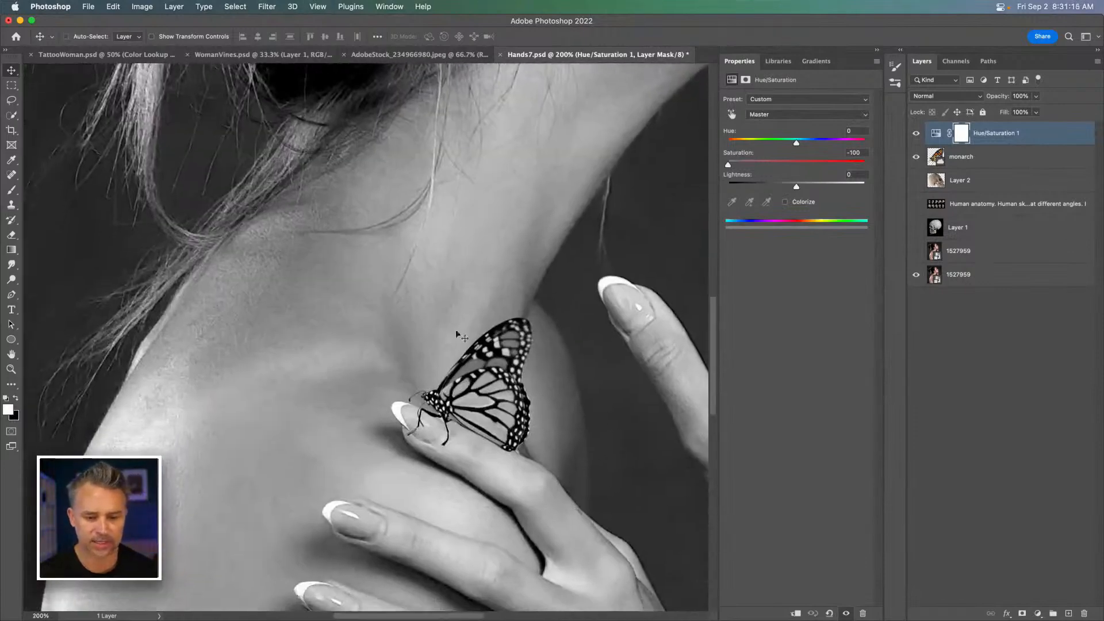
pyautogui.scroll(5, 454, 328)
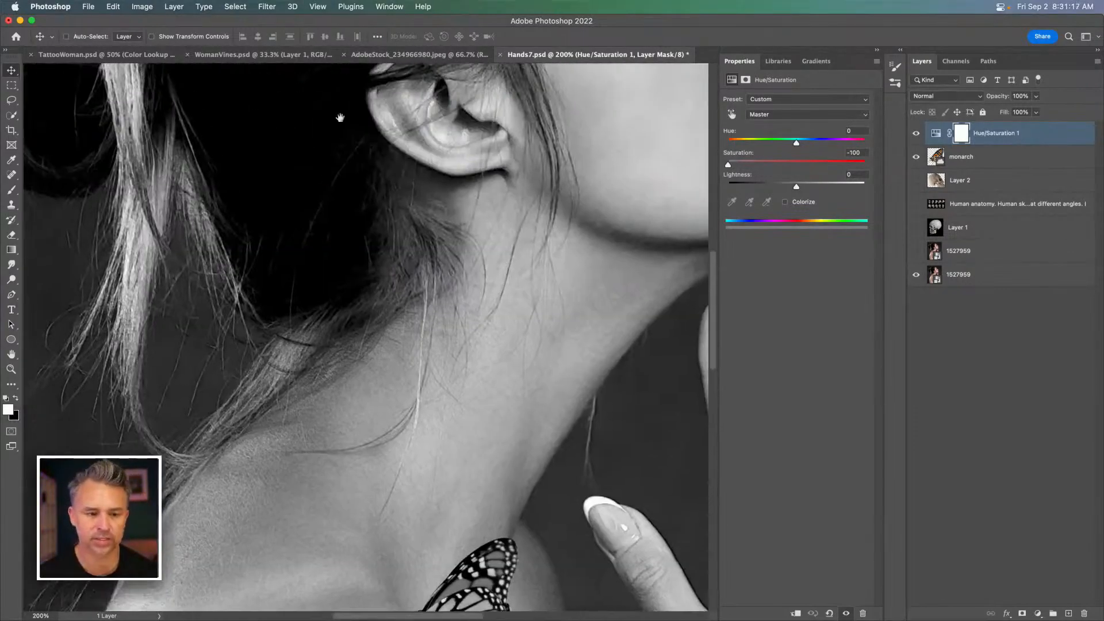
pyautogui.moveTo(353, 403); pyautogui.dragTo(331, 215)
pyautogui.click(991, 163)
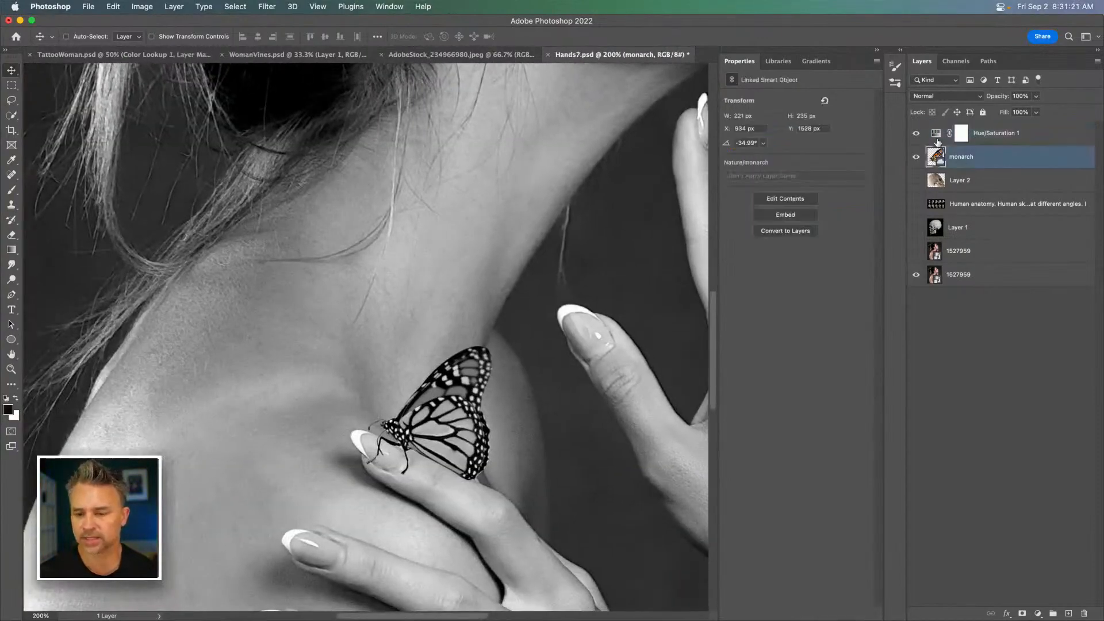
pyautogui.click(918, 134)
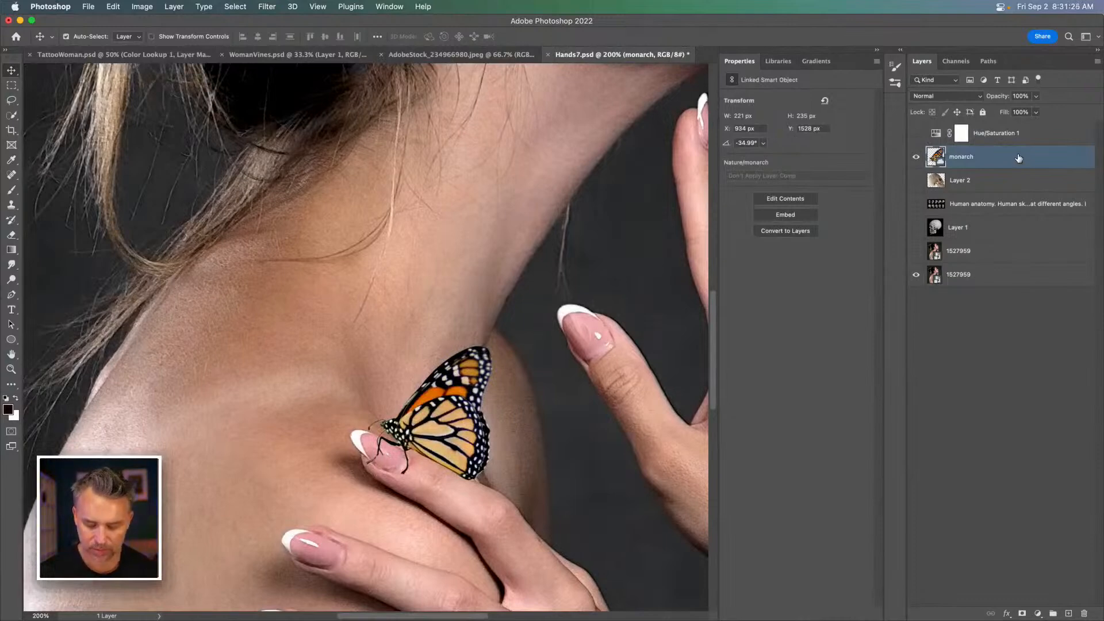
# Step: Apply Levels to the monarch smart object with the output black level at 21, and look over its smart filter entry
pyautogui.press('super+l')
pyautogui.moveTo(451, 279); pyautogui.dragTo(423, 274)
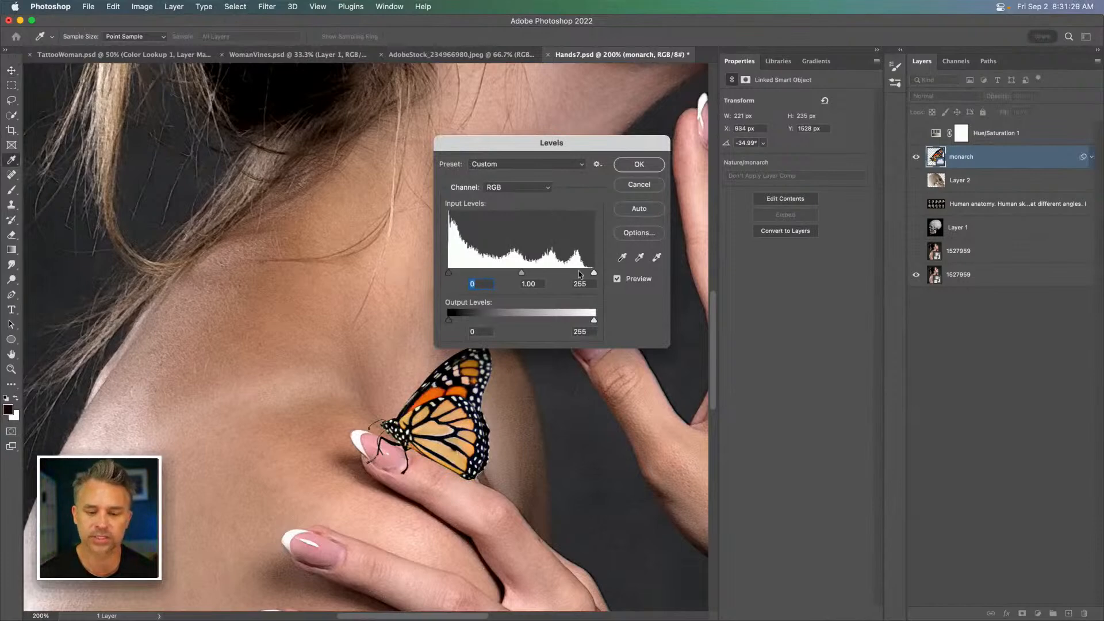
pyautogui.moveTo(595, 272)
pyautogui.mouseDown()
pyautogui.moveTo(559, 272)
pyautogui.moveTo(594, 273)
pyautogui.mouseUp()
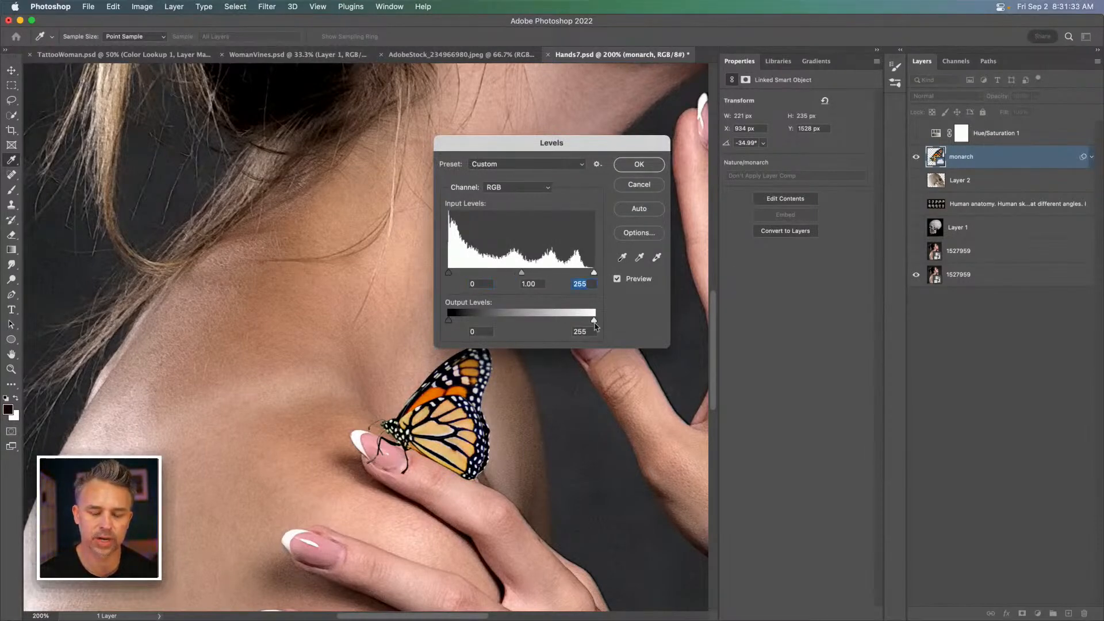
pyautogui.moveTo(594, 321)
pyautogui.mouseDown()
pyautogui.moveTo(550, 321)
pyautogui.moveTo(594, 320)
pyautogui.mouseUp()
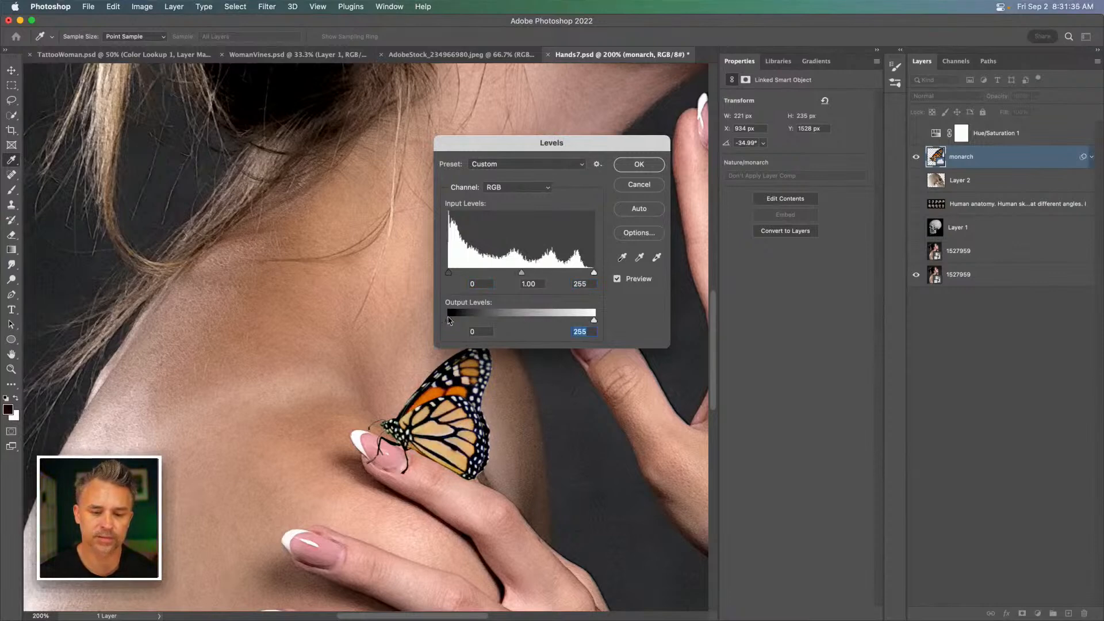
pyautogui.moveTo(448, 324); pyautogui.dragTo(462, 323)
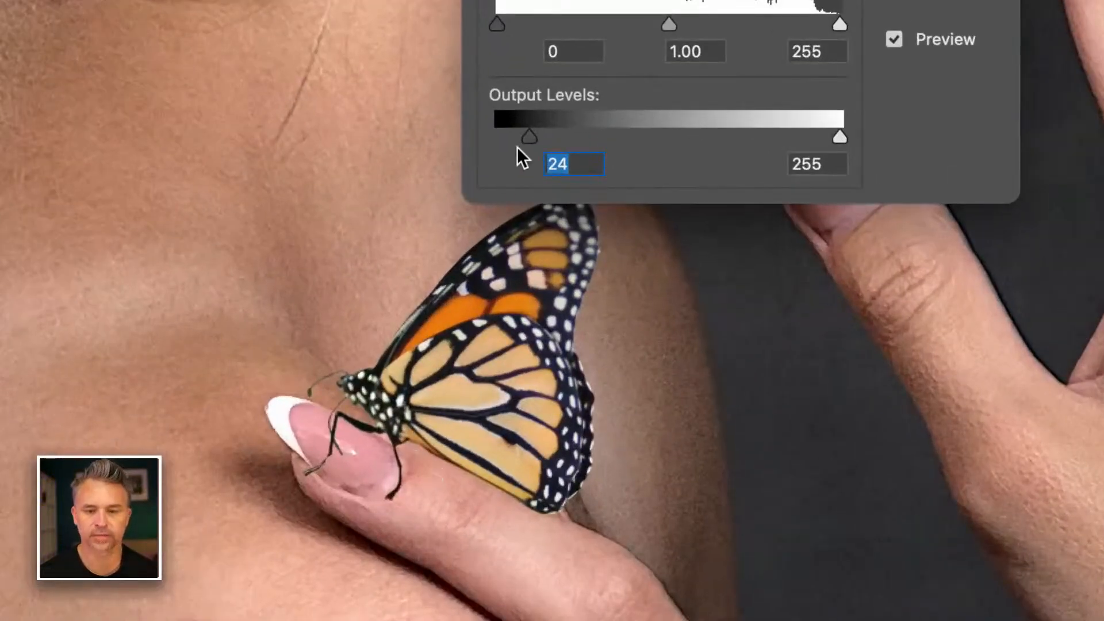
pyautogui.moveTo(529, 134)
pyautogui.mouseDown()
pyautogui.moveTo(502, 134)
pyautogui.moveTo(526, 135)
pyautogui.mouseUp()
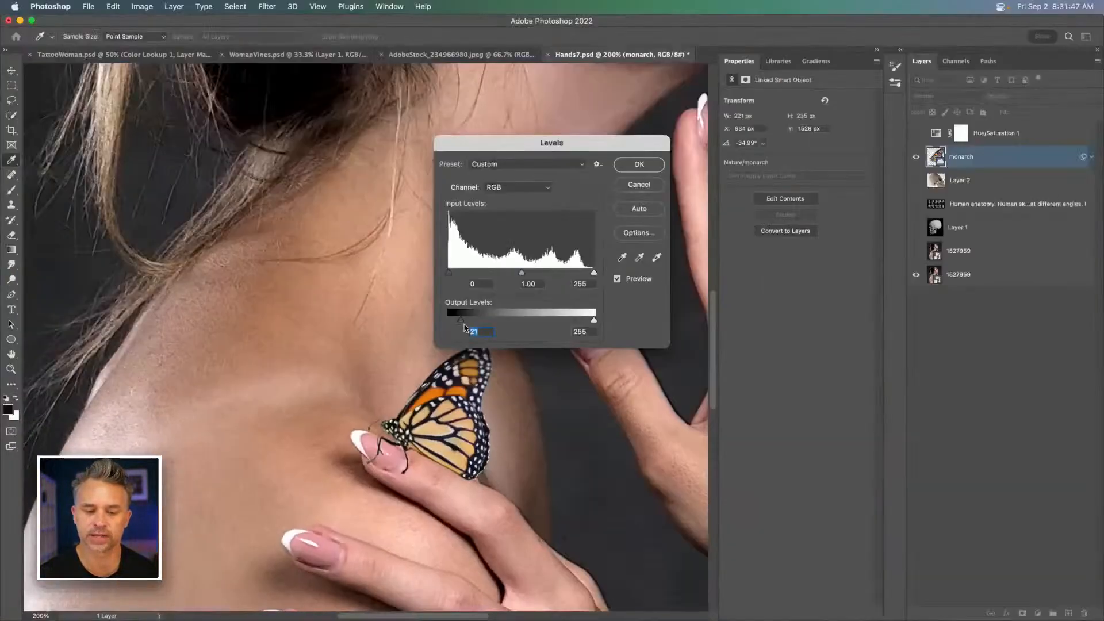
pyautogui.click(643, 165)
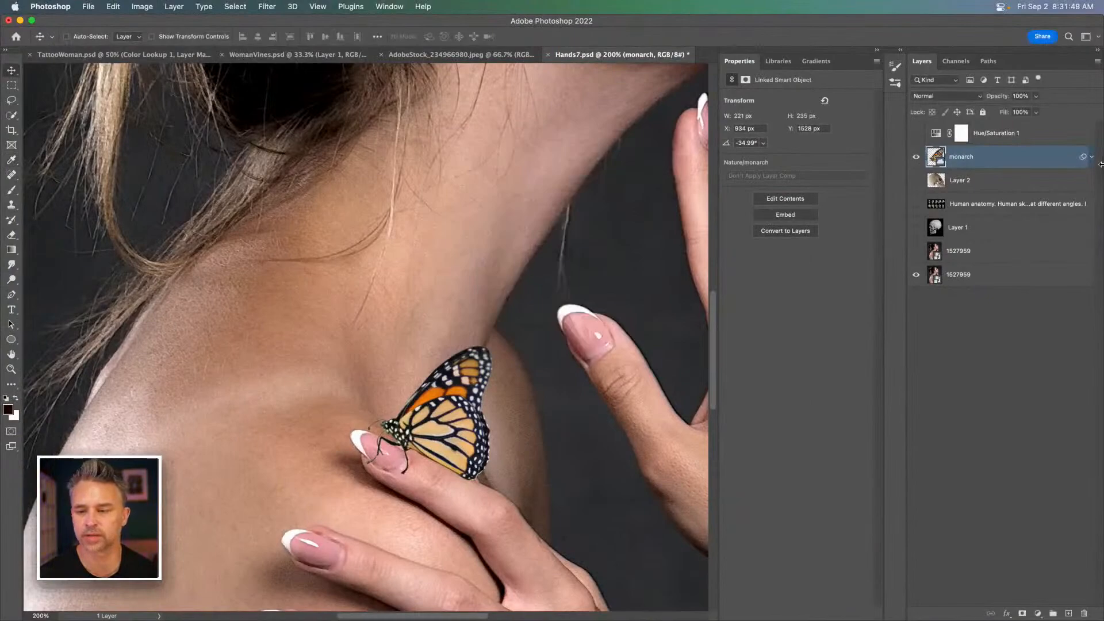
pyautogui.click(1092, 160)
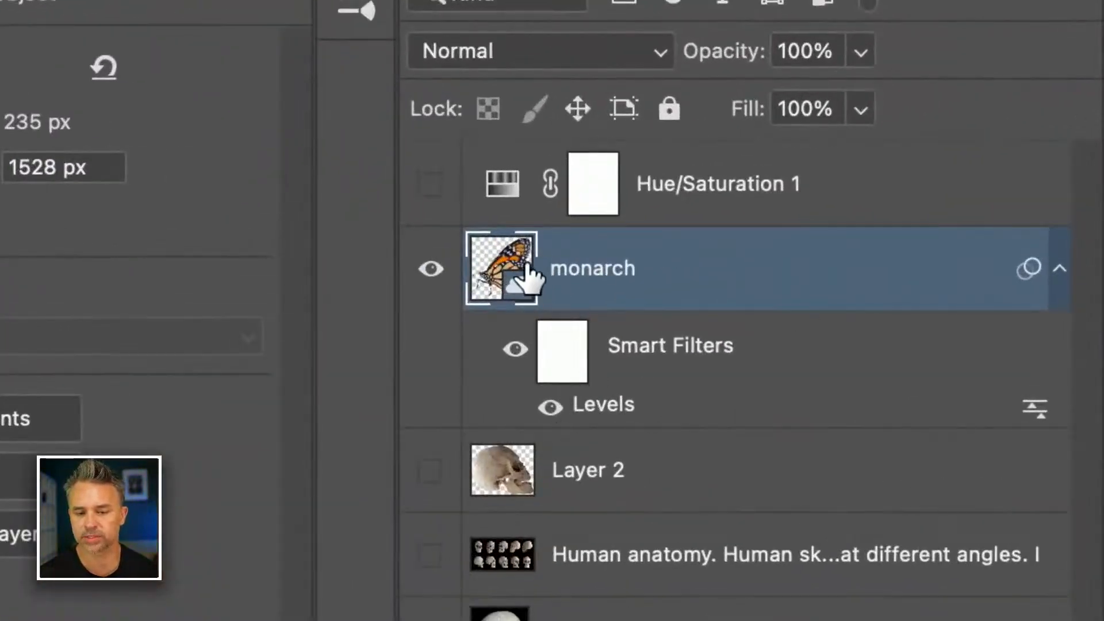
pyautogui.click(1060, 271)
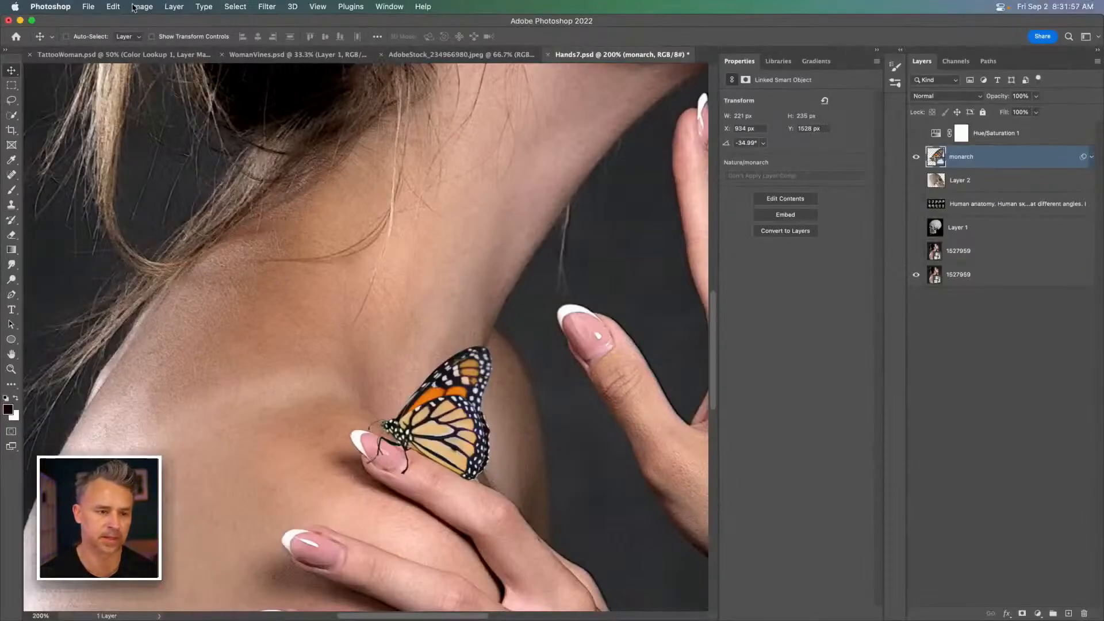
# Step: Add a Curves adjustment layer with default settings above the monarch, and delete it
pyautogui.click(140, 7)
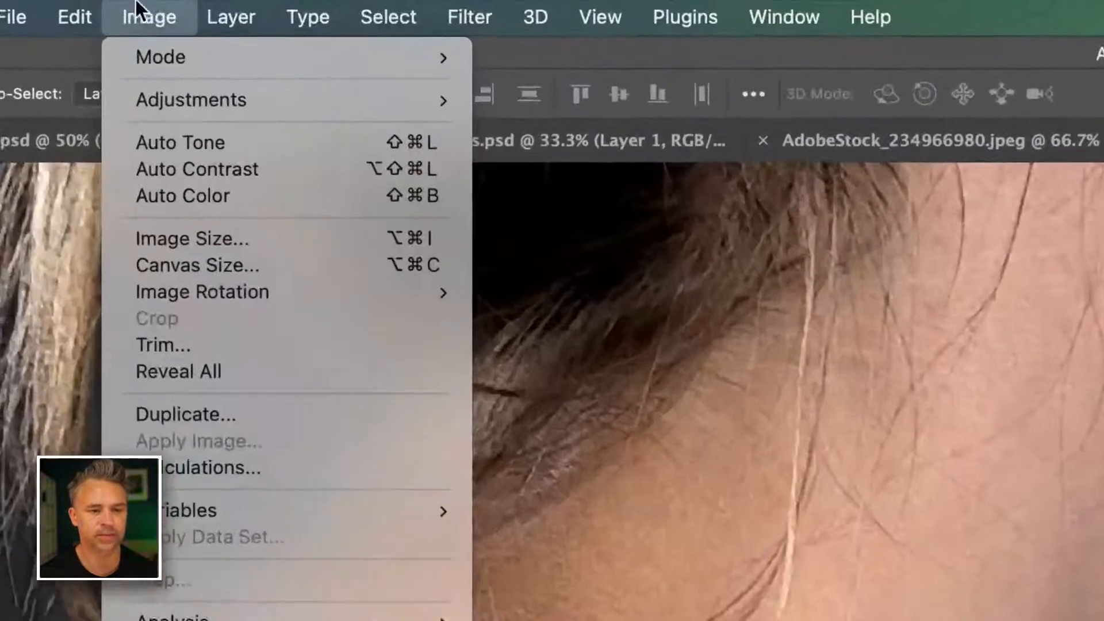
pyautogui.moveTo(182, 5)
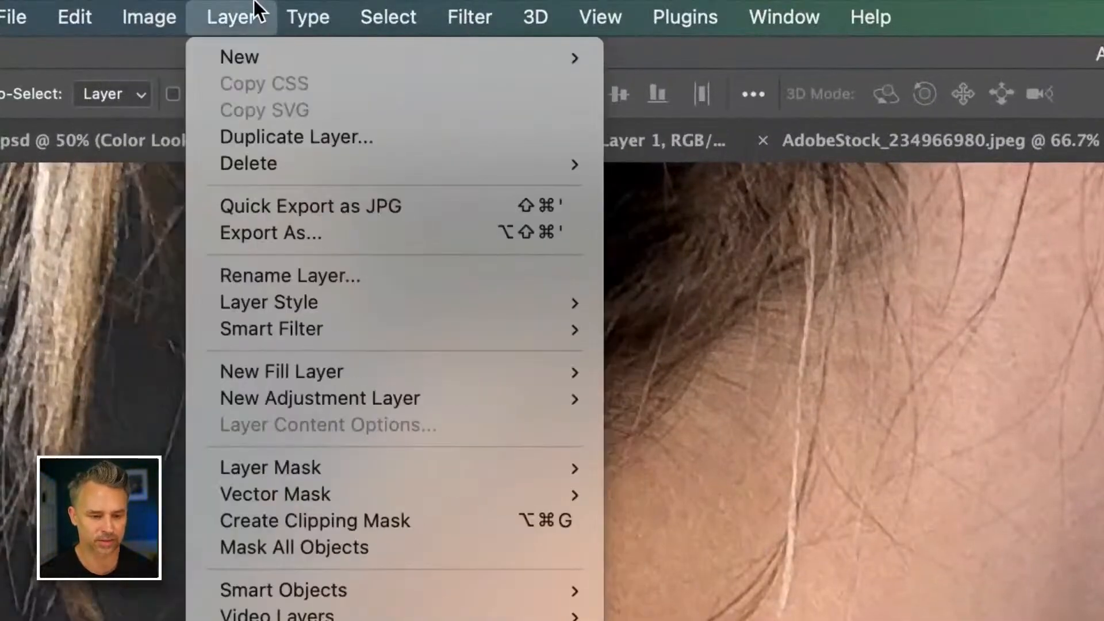
pyautogui.moveTo(321, 401)
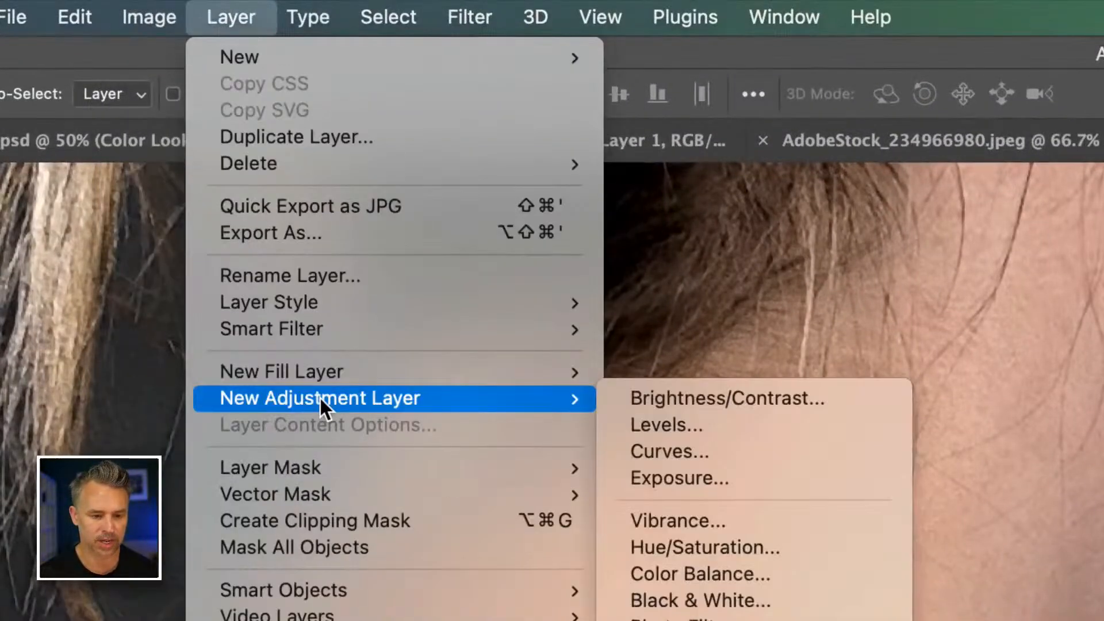
pyautogui.click(737, 458)
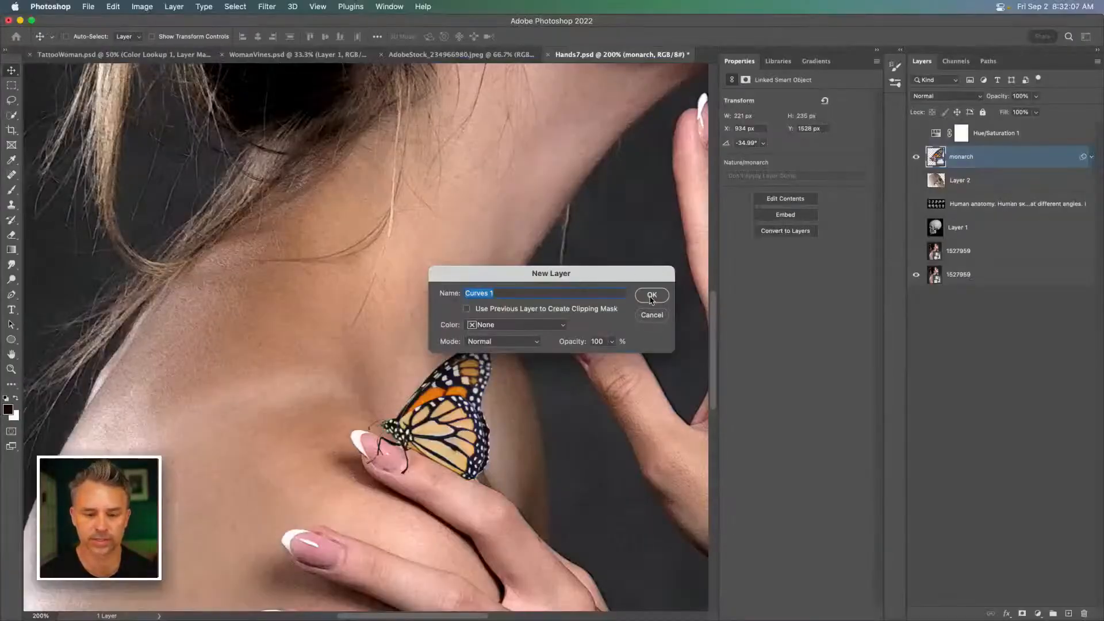
pyautogui.click(650, 295)
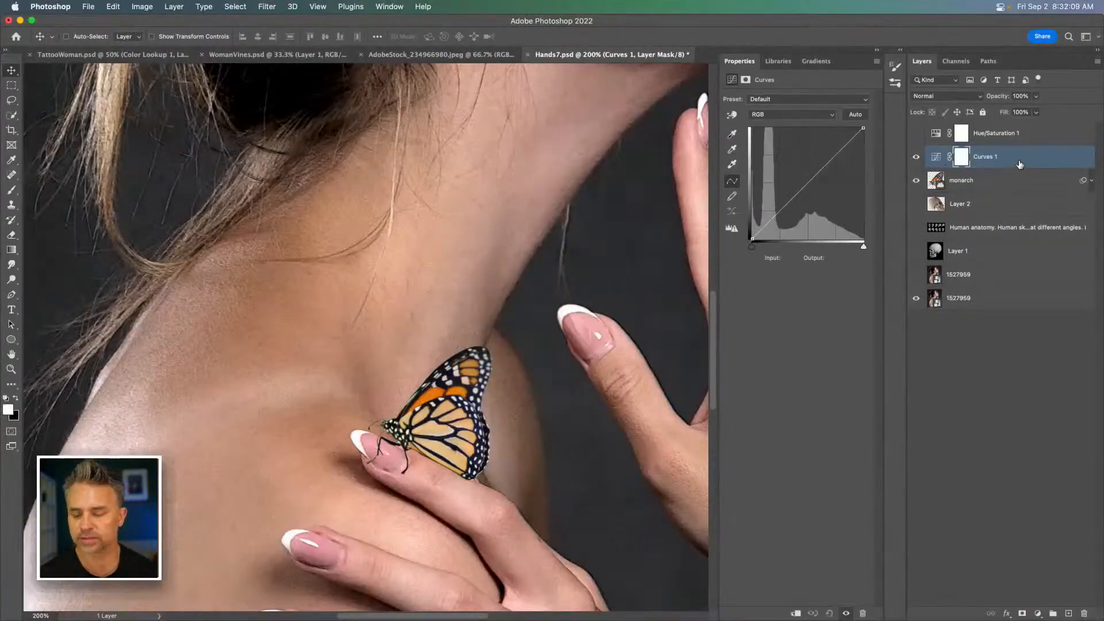
pyautogui.press('Delete')
pyautogui.press('Delete')
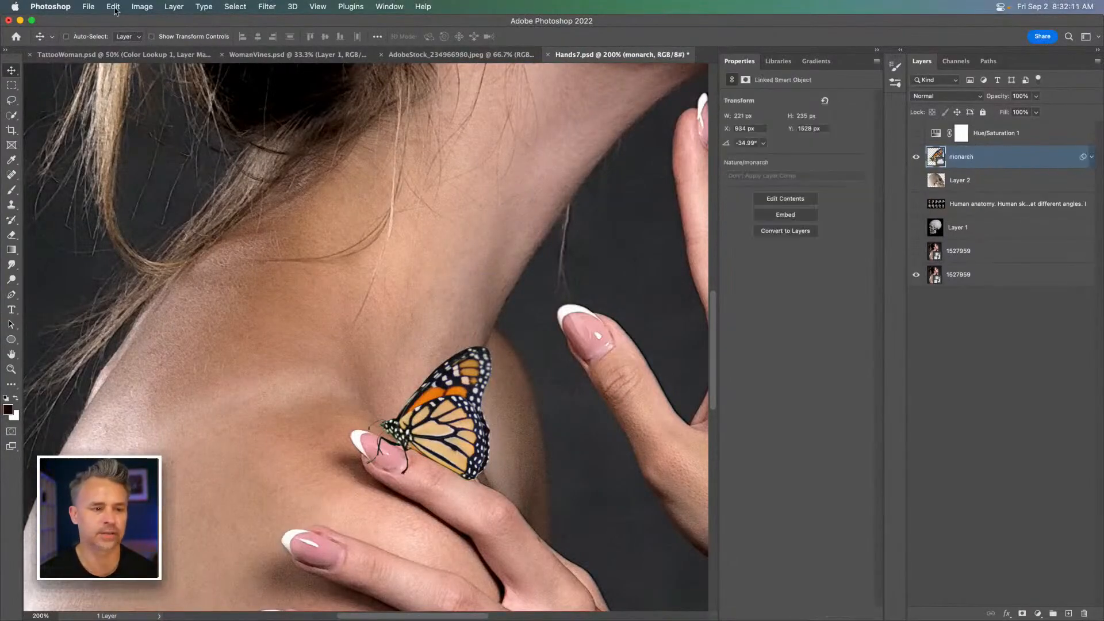
# Step: Apply Curves to the monarch smart object with the black point's output at 13, and look over its list of smart filters
pyautogui.click(136, 8)
pyautogui.moveTo(143, 40)
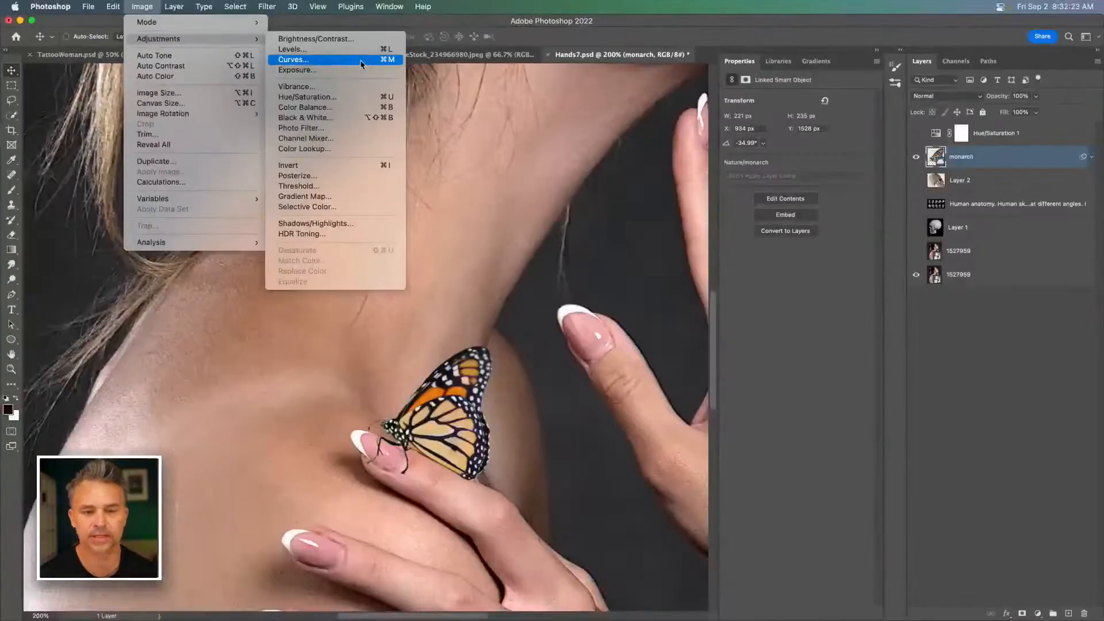
pyautogui.click(362, 64)
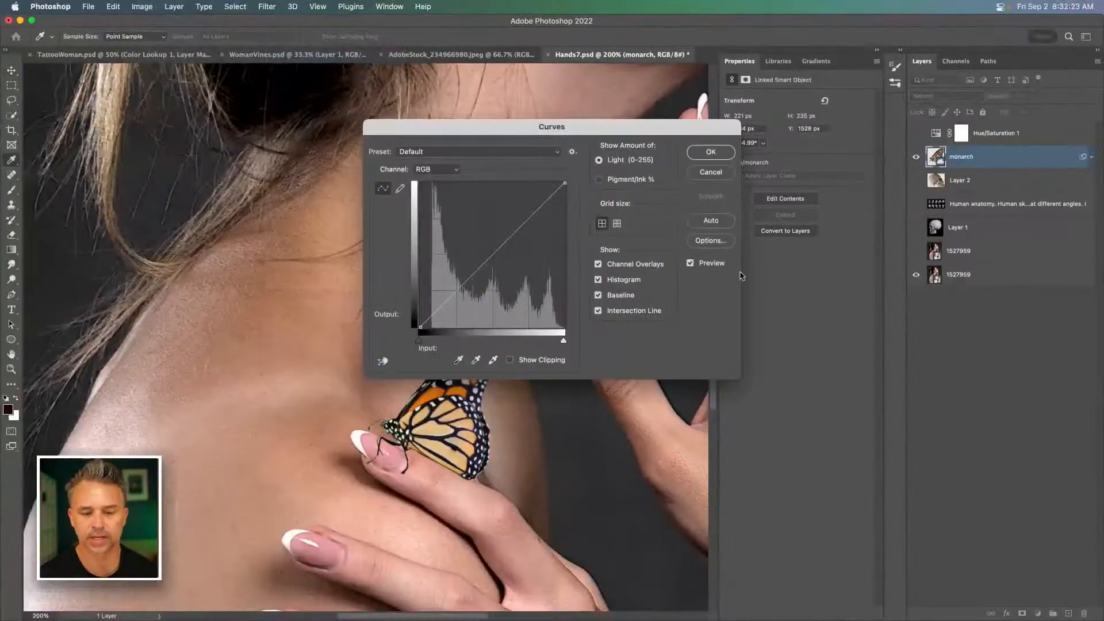
pyautogui.moveTo(418, 328)
pyautogui.mouseDown()
pyautogui.moveTo(457, 328)
pyautogui.moveTo(393, 258)
pyautogui.moveTo(399, 321)
pyautogui.mouseUp()
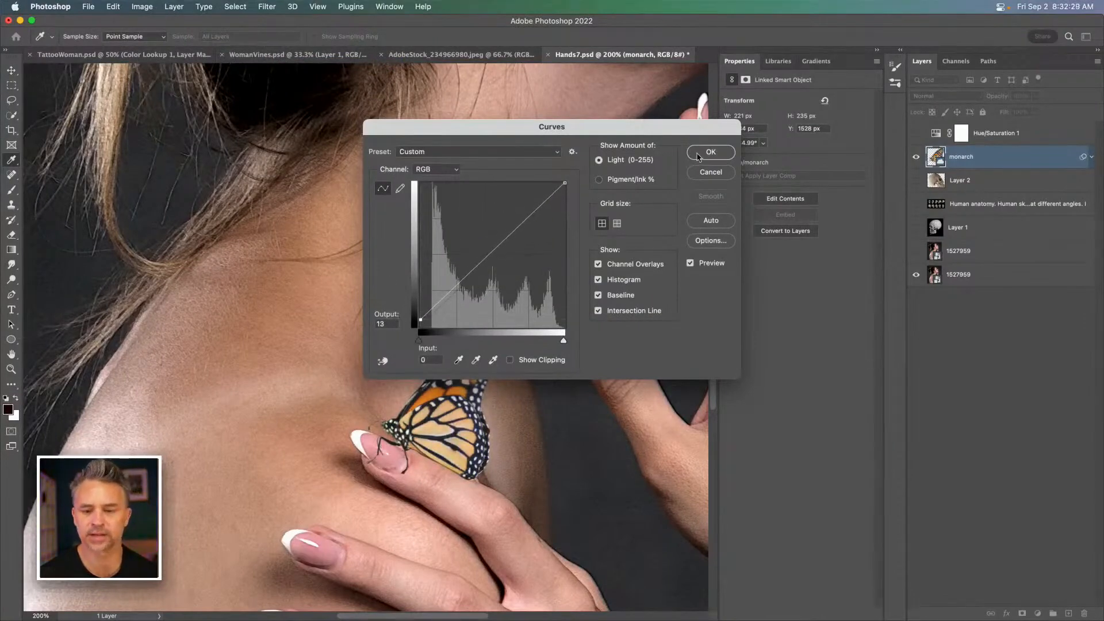
pyautogui.click(711, 152)
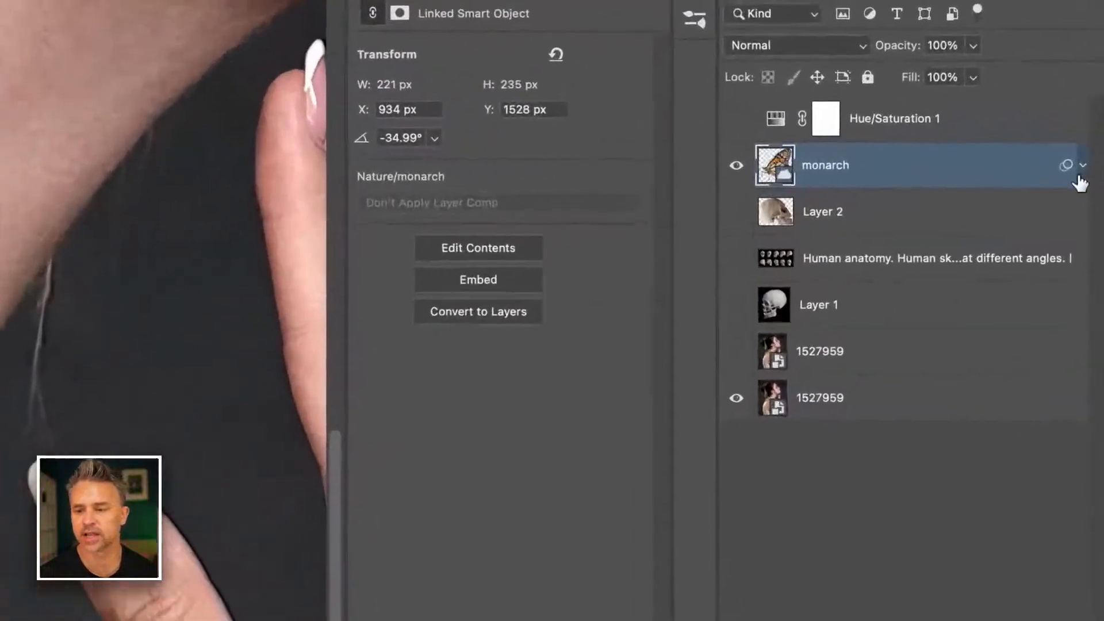
pyautogui.click(1087, 161)
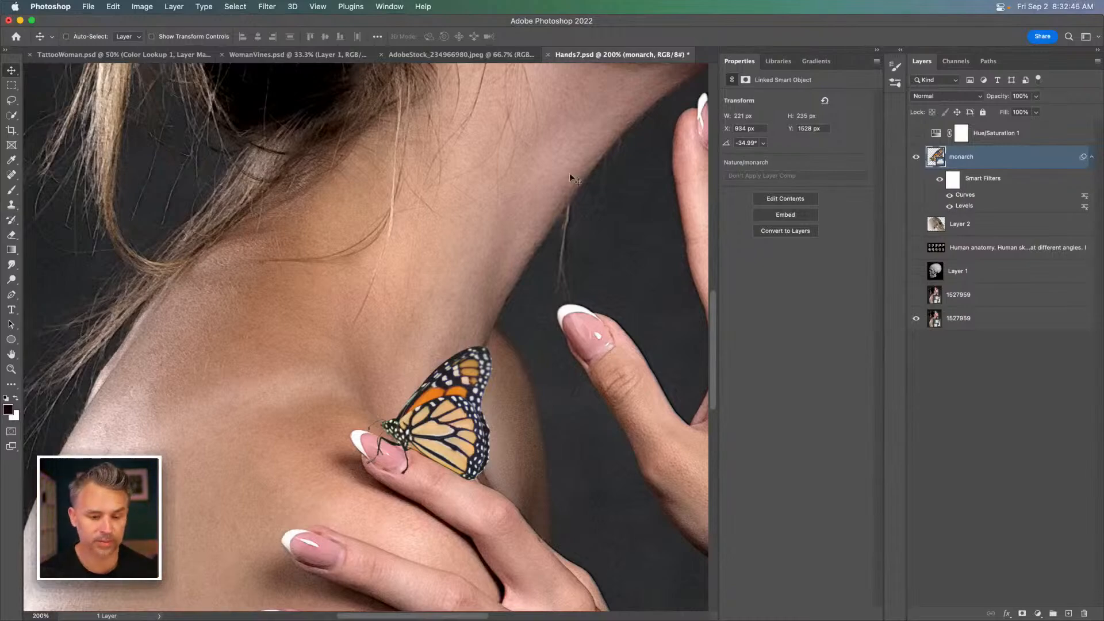
pyautogui.press('super+minus')
pyautogui.press('super+plus')
pyautogui.press('super+plus')
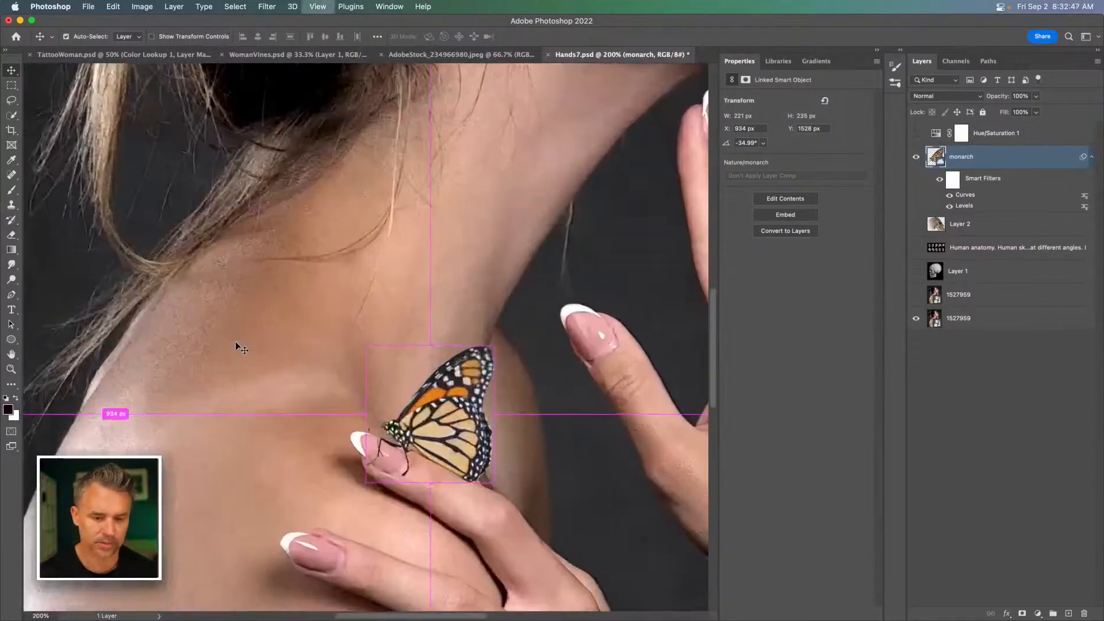
pyautogui.moveTo(236, 342); pyautogui.dragTo(242, 160)
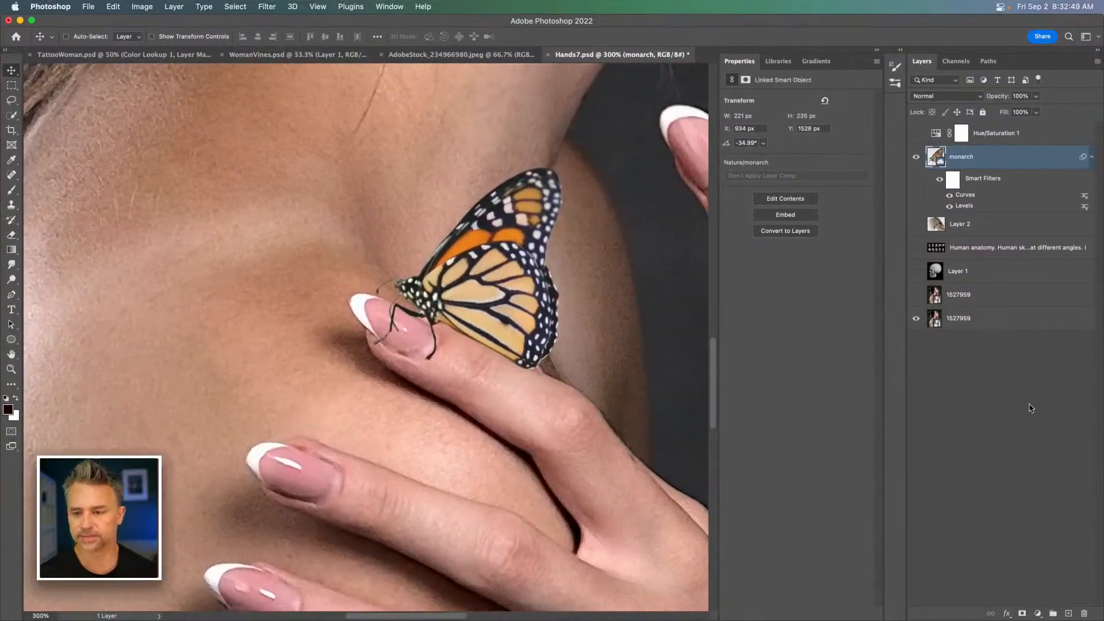
pyautogui.click(1092, 156)
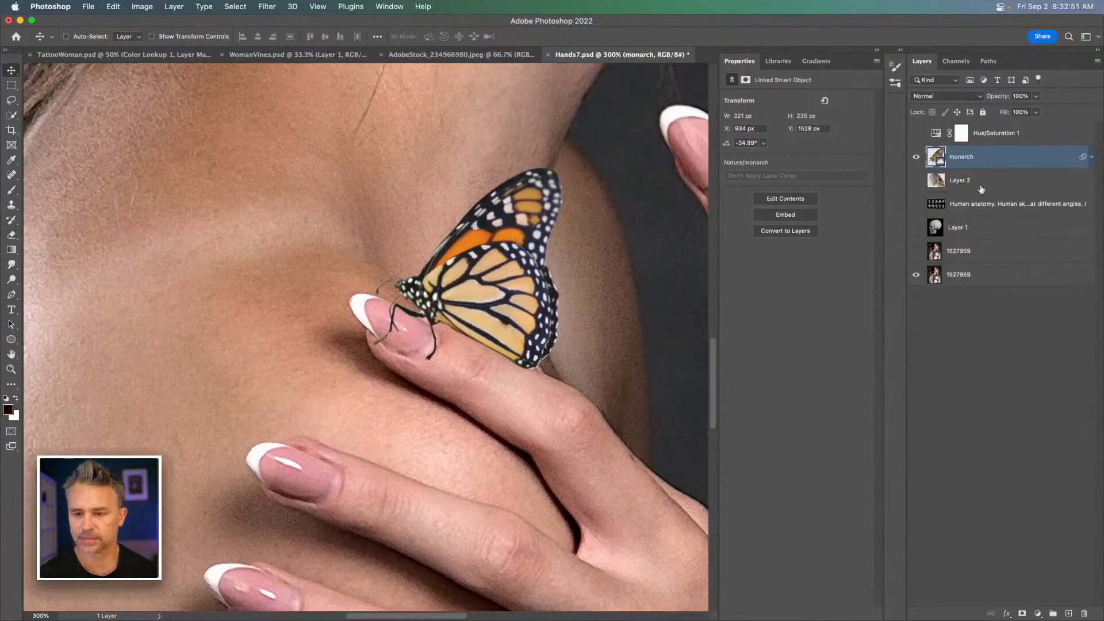
# Step: Add a new empty layer directly beneath the monarch layer, and choose the Soft Round brush
pyautogui.click(980, 183)
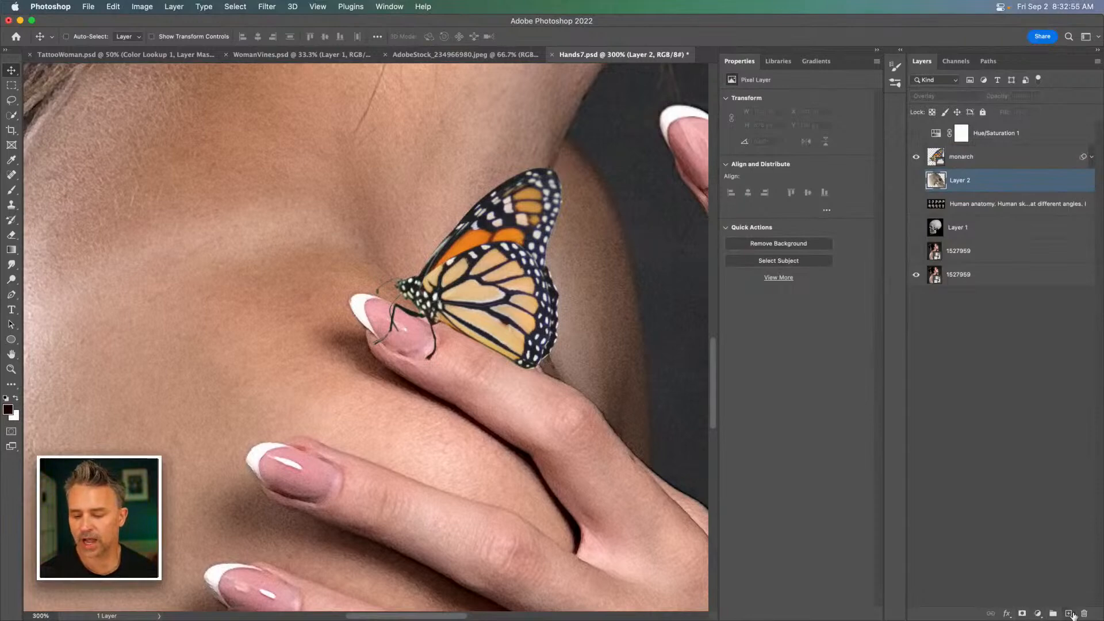
pyautogui.click(1070, 614)
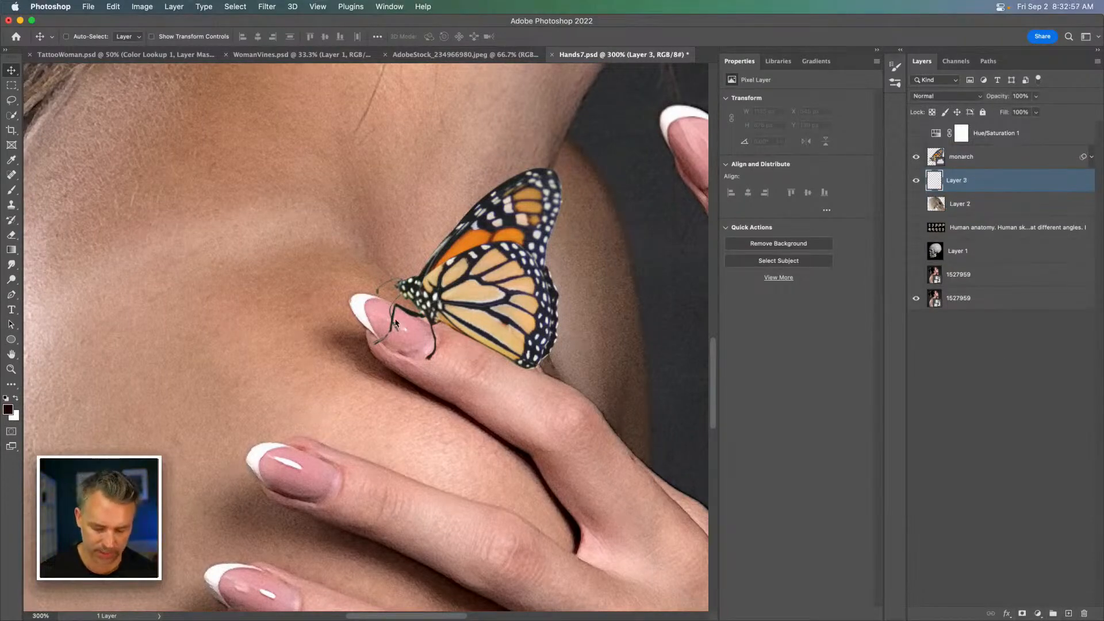
pyautogui.press('b')
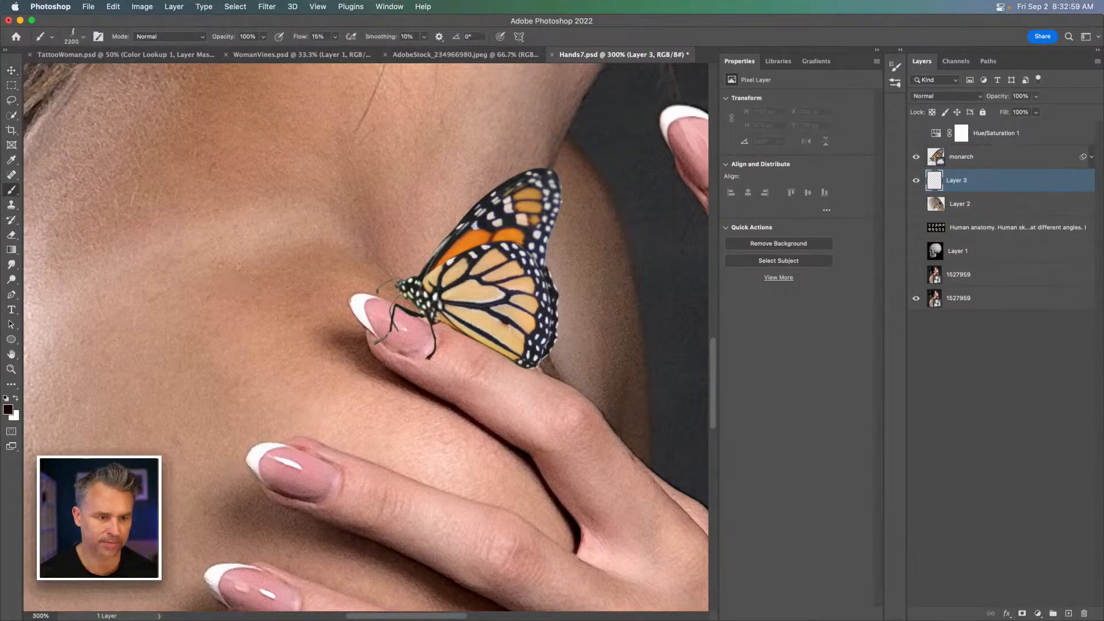
pyautogui.click(82, 36)
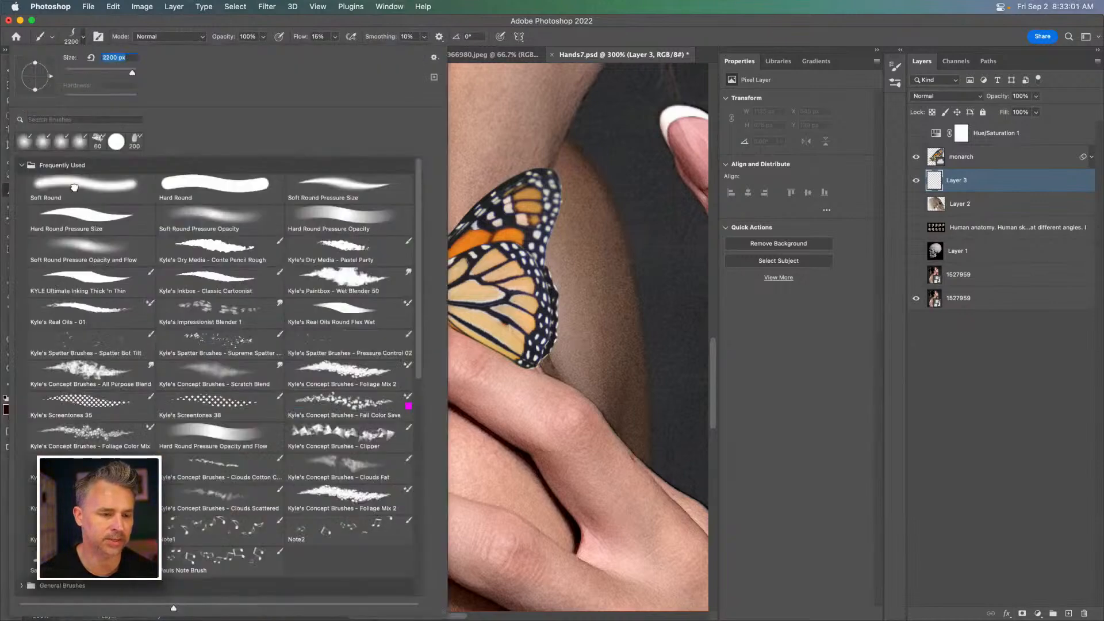
pyautogui.doubleClick(75, 191)
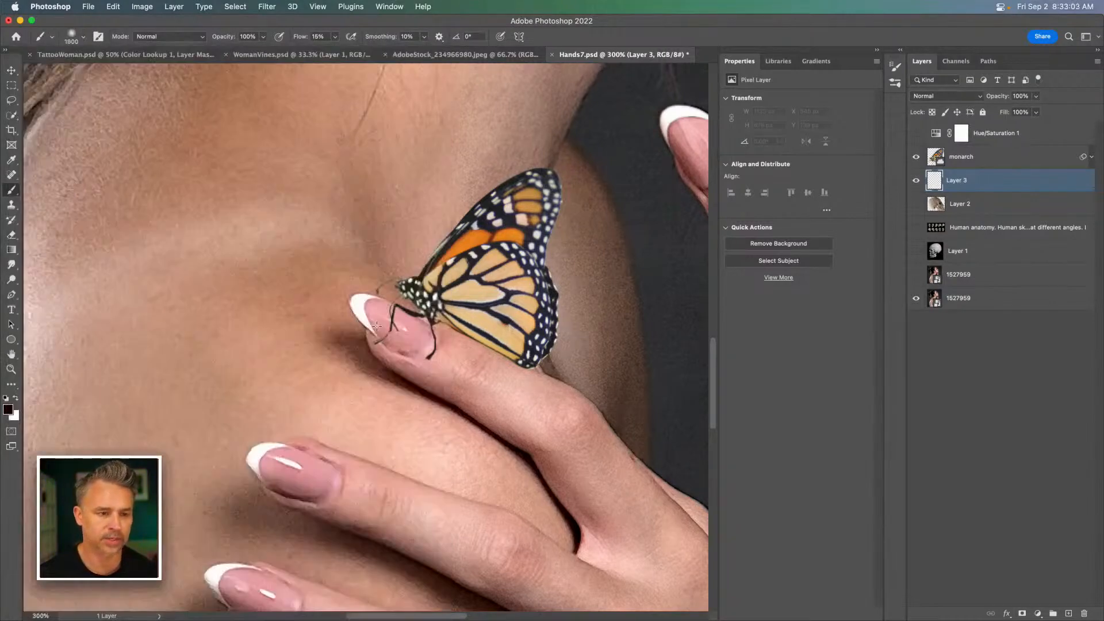
# Step: Reduce the brush size to 15 px and paint a small black contact shadow where the butterfly's leg touches the finger
pyautogui.press('[')
pyautogui.press('[')
pyautogui.press('[')
pyautogui.press('[')
pyautogui.press('[')
pyautogui.press('[')
pyautogui.press('[')
pyautogui.press('[')
pyautogui.press('[')
pyautogui.press('[')
pyautogui.press('[')
pyautogui.press('[')
pyautogui.press('[')
pyautogui.press('[')
pyautogui.press('[')
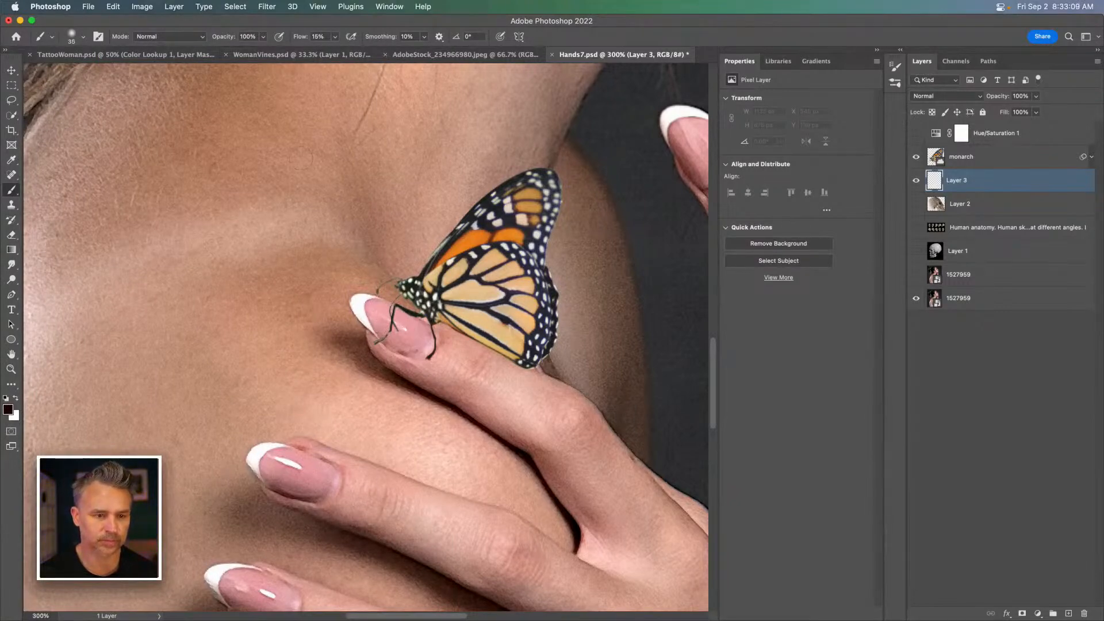
pyautogui.press('[')
pyautogui.press('[')
pyautogui.click(437, 350)
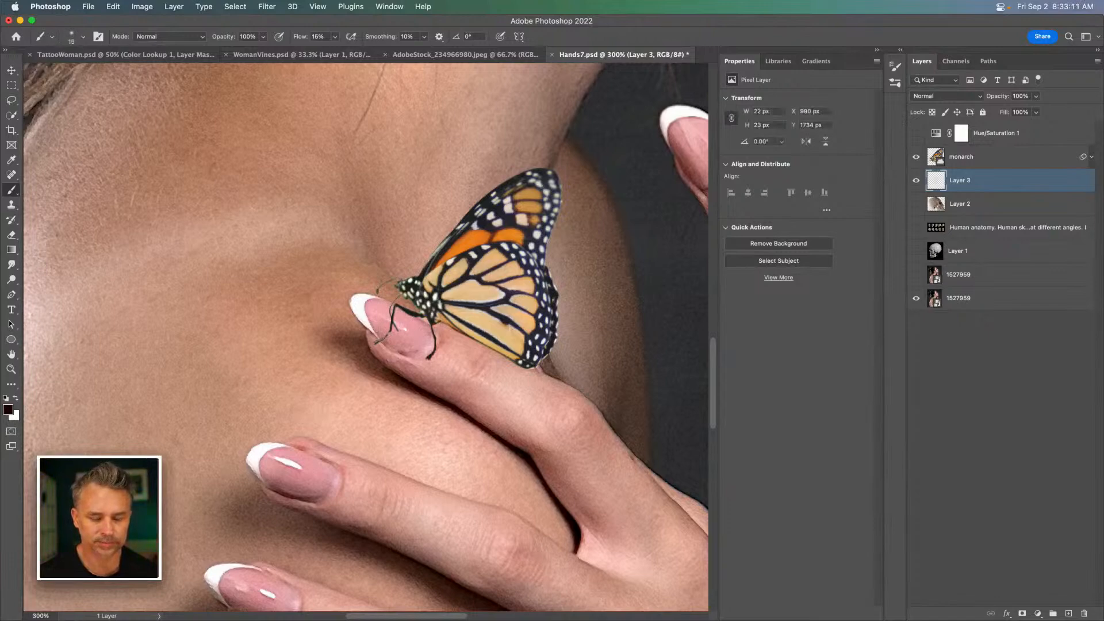
# Step: Enlarge the brush up to 45 px and paint a soft black shadow across the fingernail and along the finger under the wing
pyautogui.press(']')
pyautogui.press(']')
pyautogui.press(']')
pyautogui.press(']')
pyautogui.moveTo(438, 331); pyautogui.dragTo(507, 359)
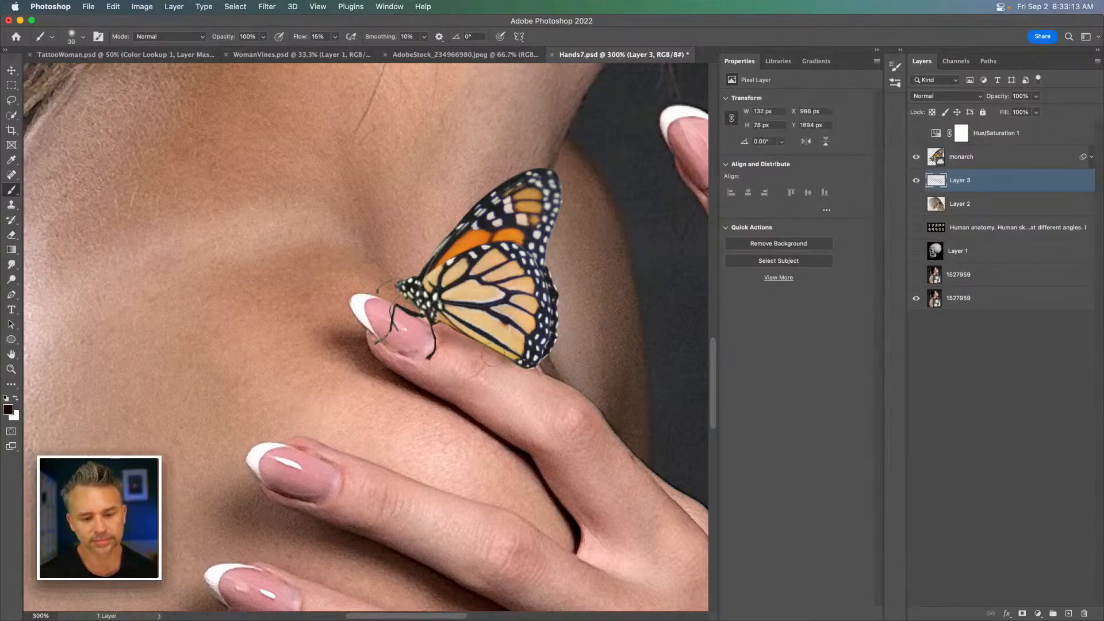
pyautogui.moveTo(443, 333)
pyautogui.mouseDown()
pyautogui.moveTo(508, 362)
pyautogui.moveTo(382, 315)
pyautogui.moveTo(415, 334)
pyautogui.mouseUp()
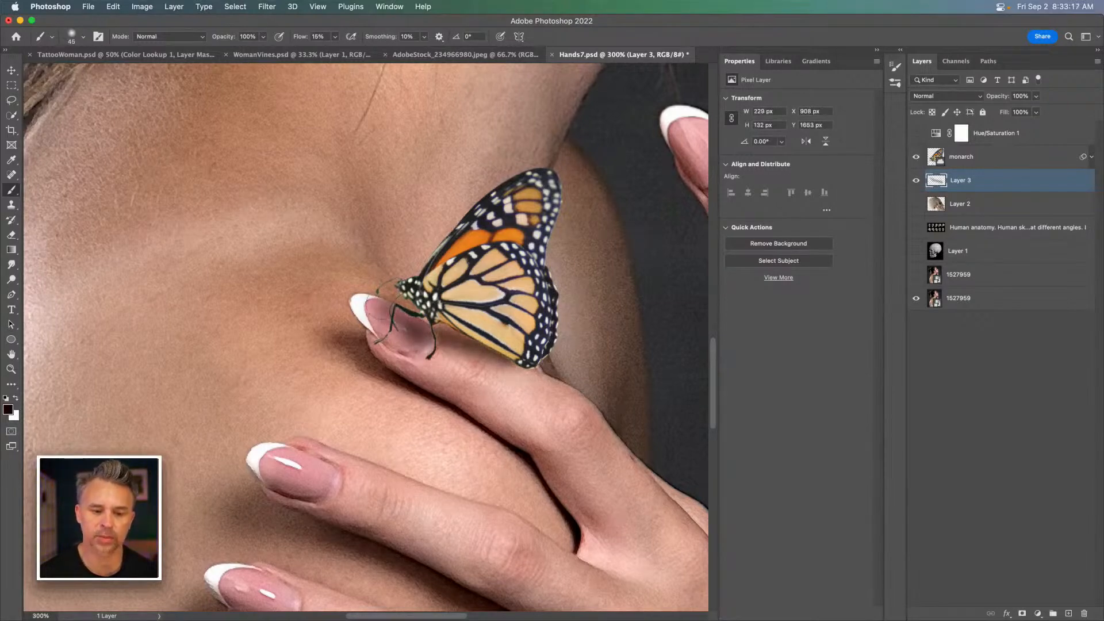
pyautogui.press('super+equal')
pyautogui.moveTo(368, 298); pyautogui.dragTo(434, 333)
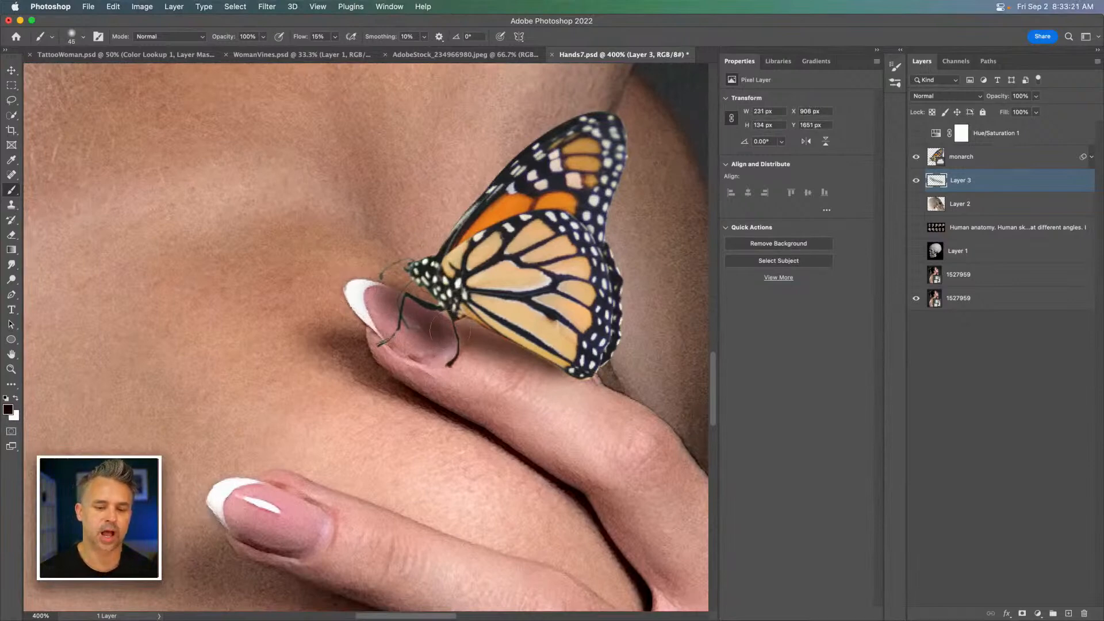
pyautogui.moveTo(477, 344); pyautogui.dragTo(416, 328)
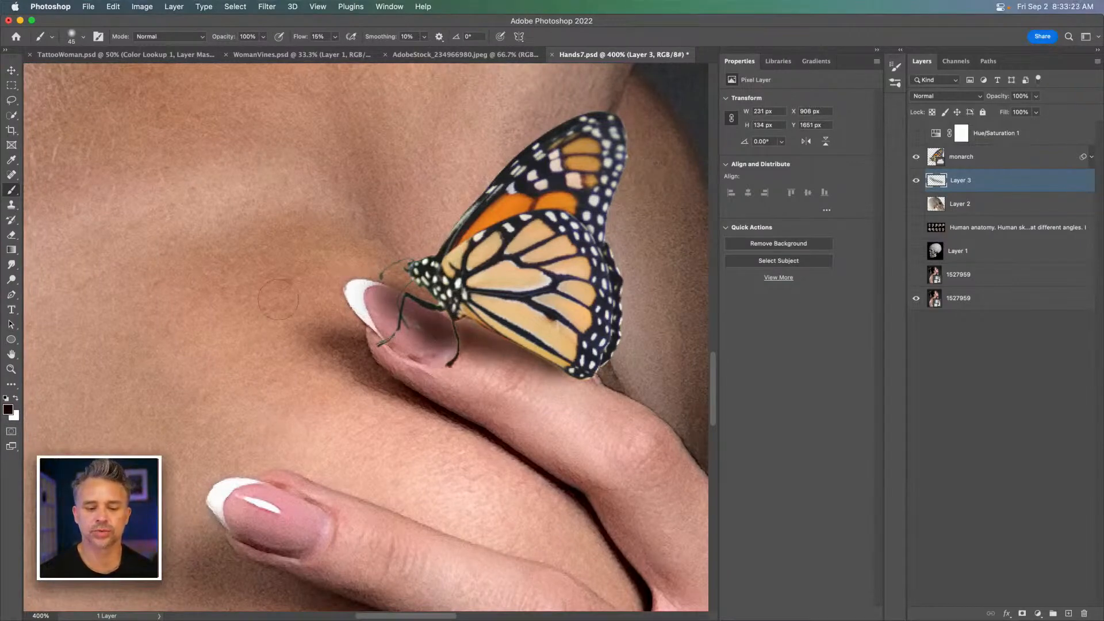
# Step: Paint a broad soft black shadow on the shoulder skin beside and below the butterfly's fingertip, using a larger brush on Layer 3
pyautogui.moveTo(316, 325)
pyautogui.mouseDown()
pyautogui.moveTo(395, 405)
pyautogui.moveTo(304, 334)
pyautogui.moveTo(308, 345)
pyautogui.mouseUp()
pyautogui.moveTo(356, 408)
pyautogui.mouseDown()
pyautogui.moveTo(462, 435)
pyautogui.moveTo(288, 388)
pyautogui.mouseUp()
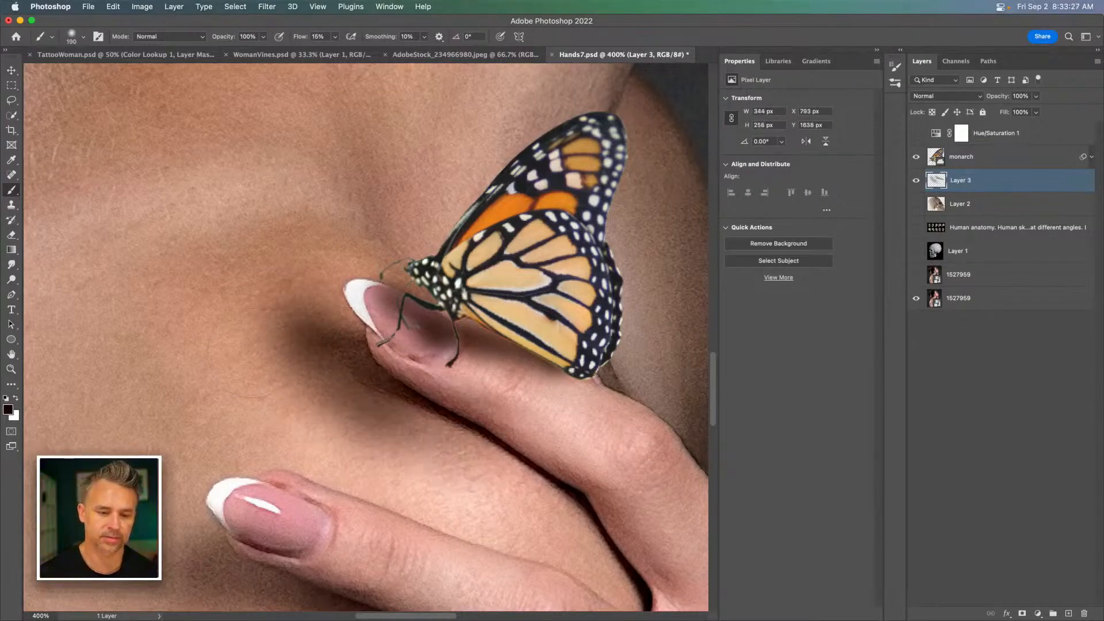
pyautogui.click(1029, 161)
pyautogui.click(1030, 179)
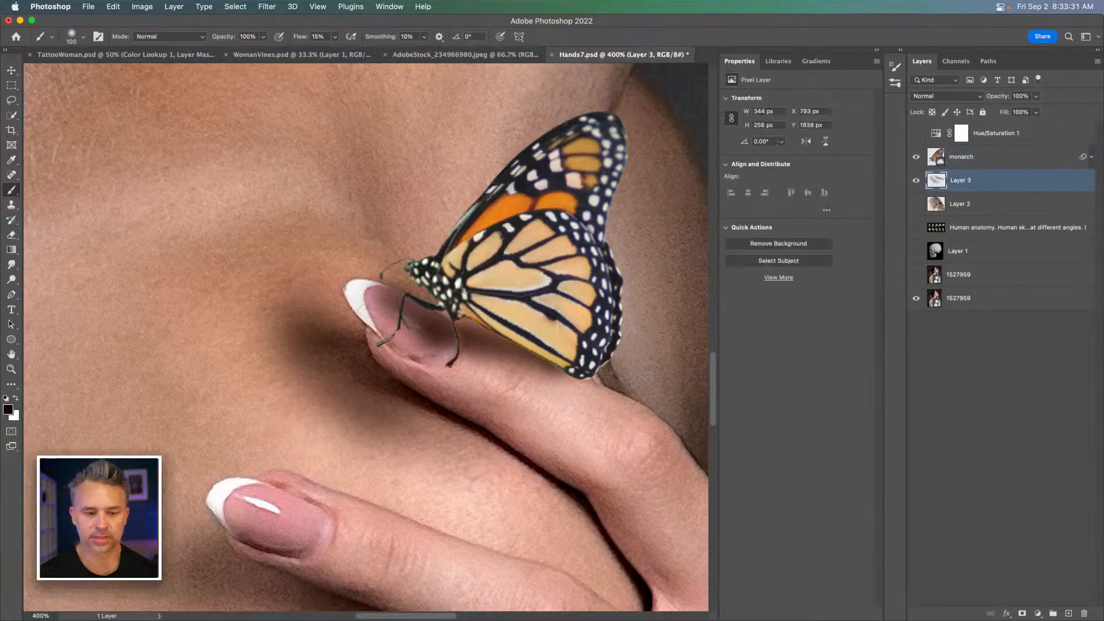
# Step: Add a Hue/Saturation adjustment layer above Layer 3 with Saturation +18 and Lightness -65, hiding Layer 3 while judging the effect
pyautogui.click(1038, 613)
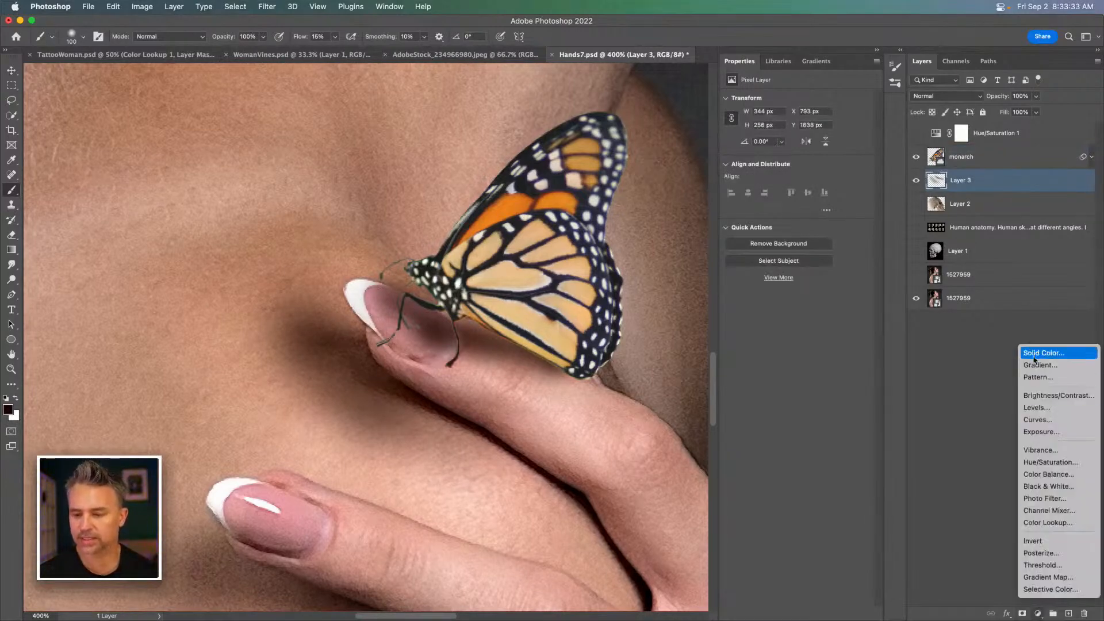
pyautogui.click(1057, 469)
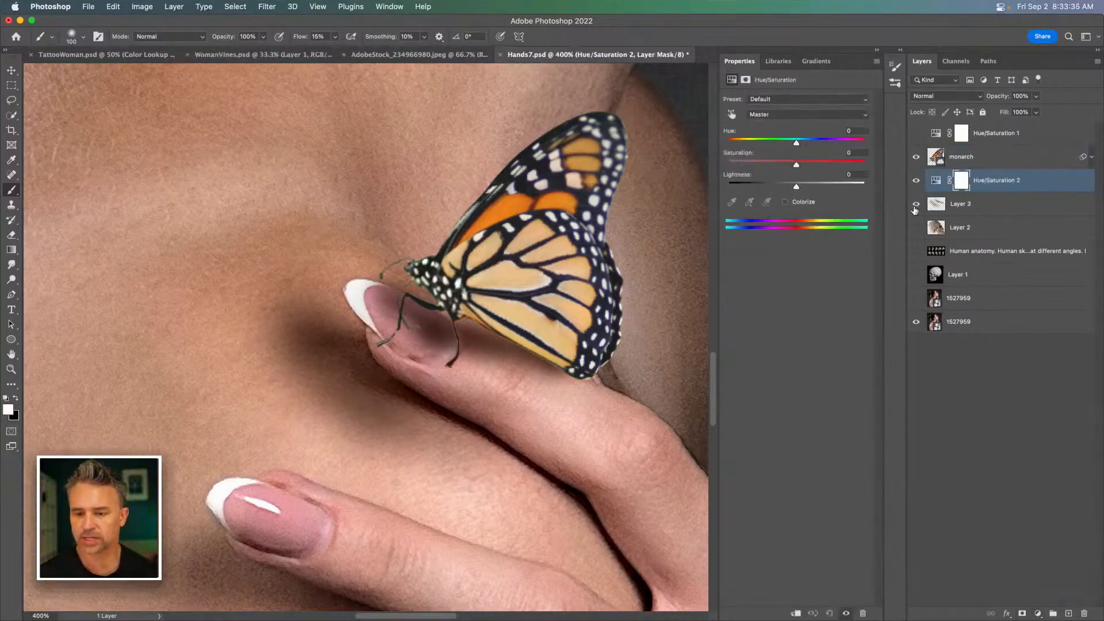
pyautogui.moveTo(796, 165); pyautogui.dragTo(752, 187)
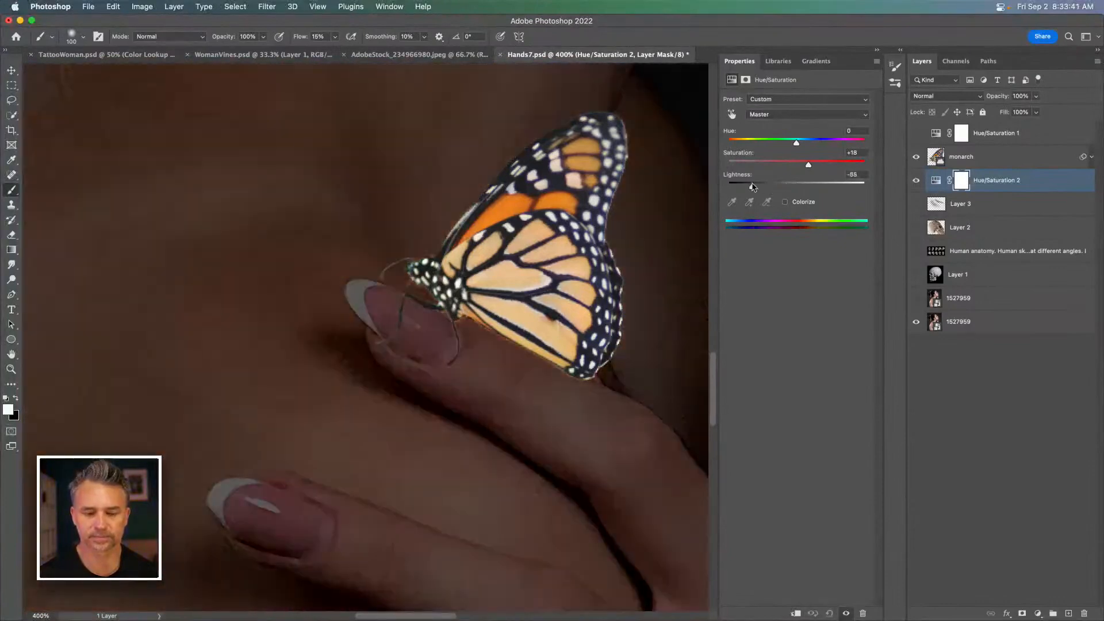
pyautogui.click(1011, 183)
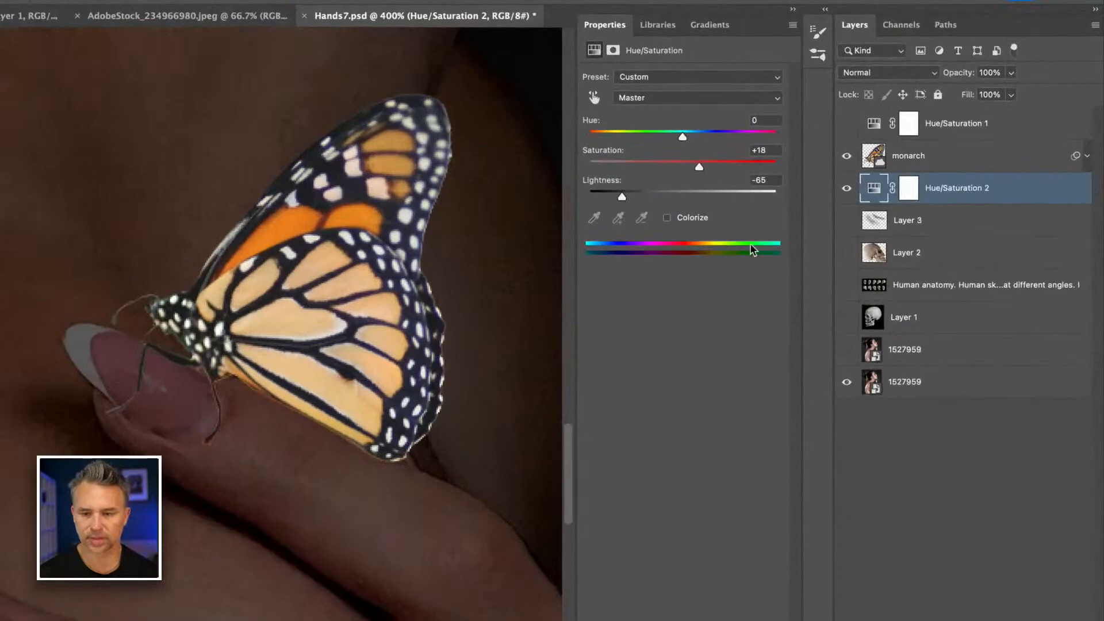
# Step: Show Layer 3 again, and invert the new Hue/Saturation layer's mask to black
pyautogui.click(916, 204)
pyautogui.click(906, 194)
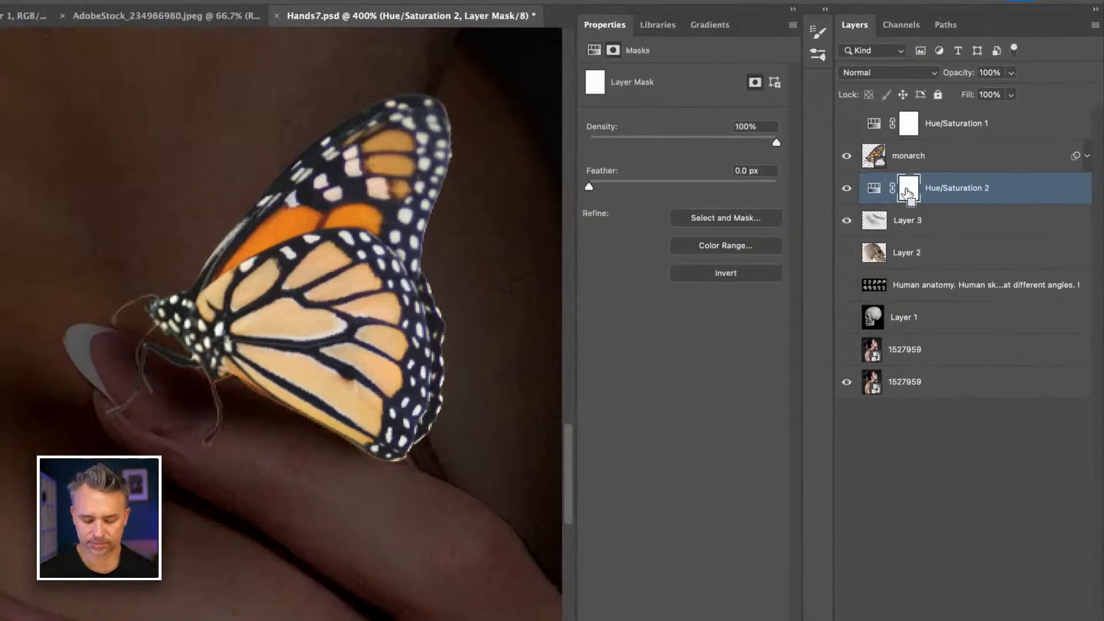
pyautogui.press('super+i')
# Step: Load Layer 3's painted shadows as a selection, fill it with white on the Hue/Saturation 2 mask at 100% opacity, and deselect
pyautogui.click(874, 226)
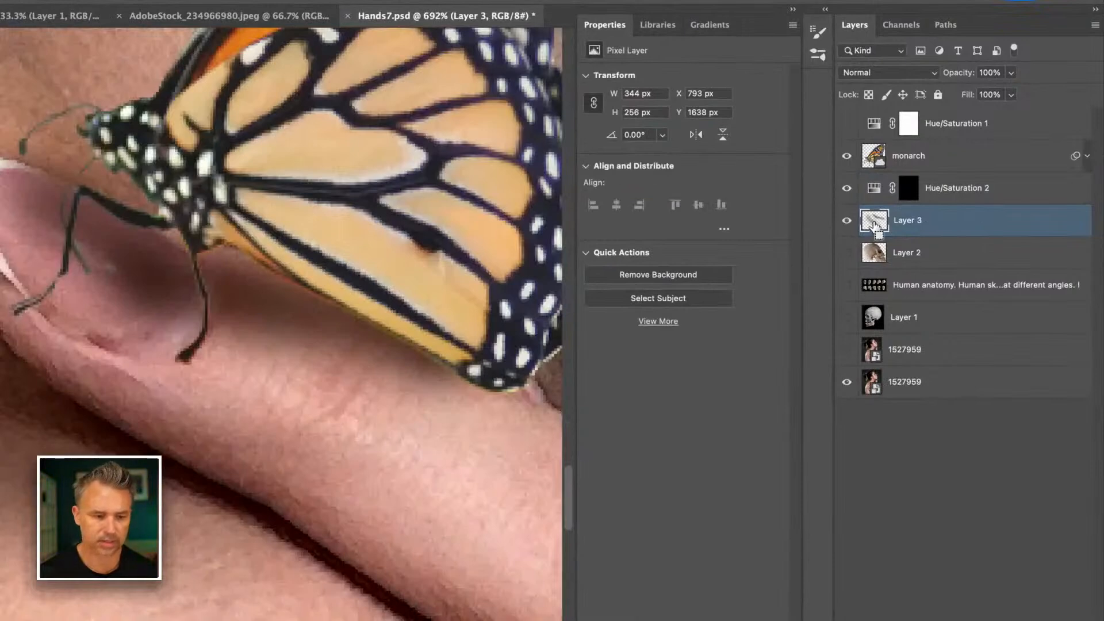
pyautogui.keyDown('super'); pyautogui.click(874, 227); pyautogui.keyUp('super')
pyautogui.click(917, 195)
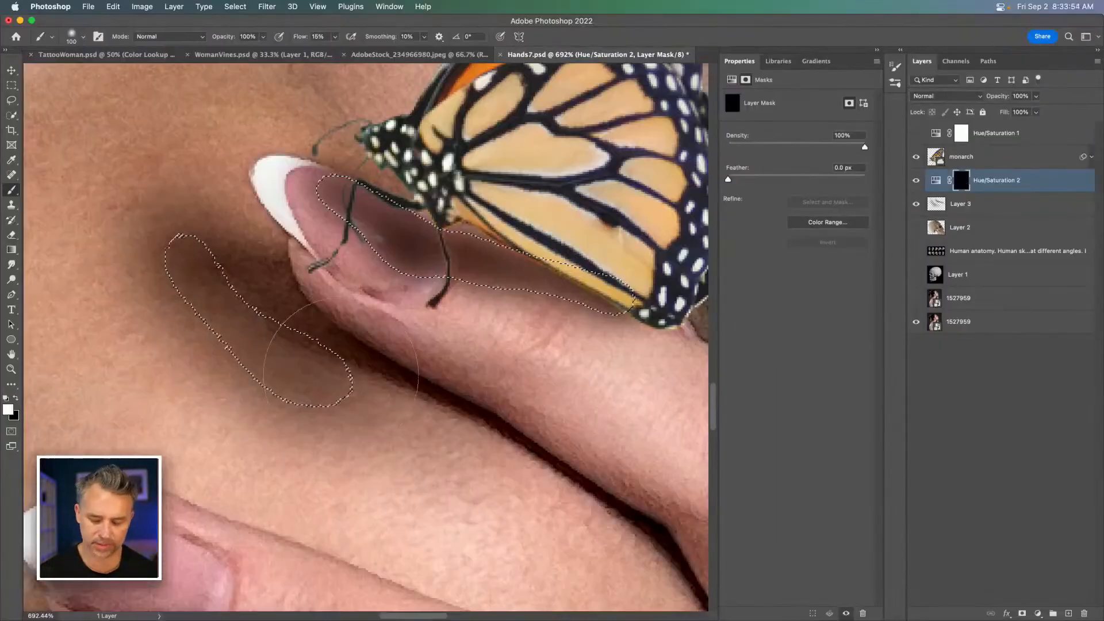
pyautogui.hotkey('shift', 'BackSpace')
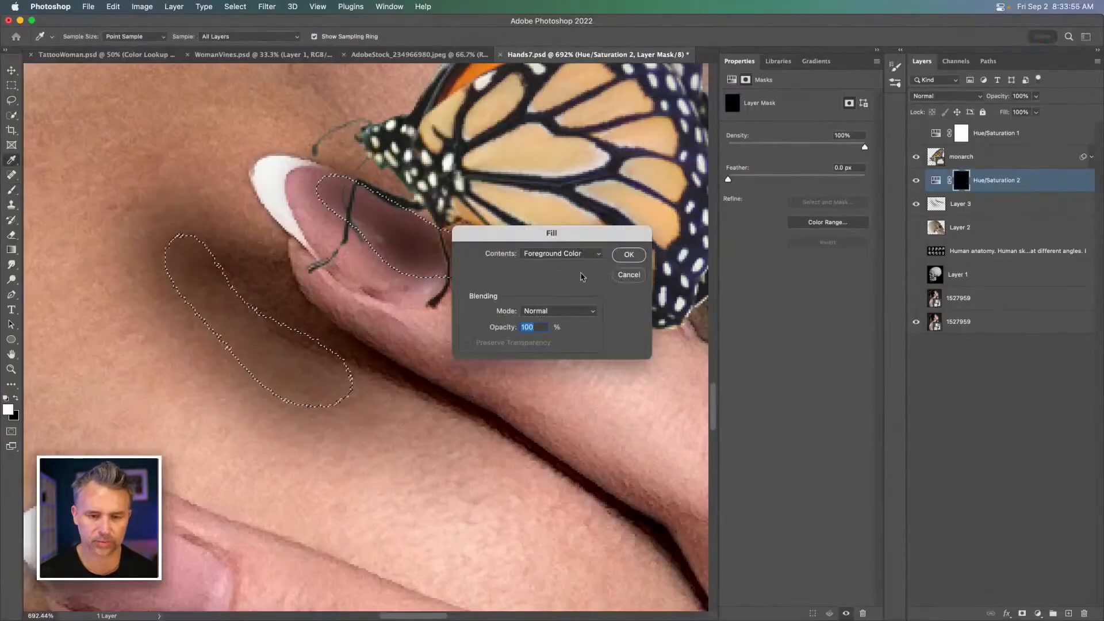
pyautogui.click(585, 255)
pyautogui.click(587, 255)
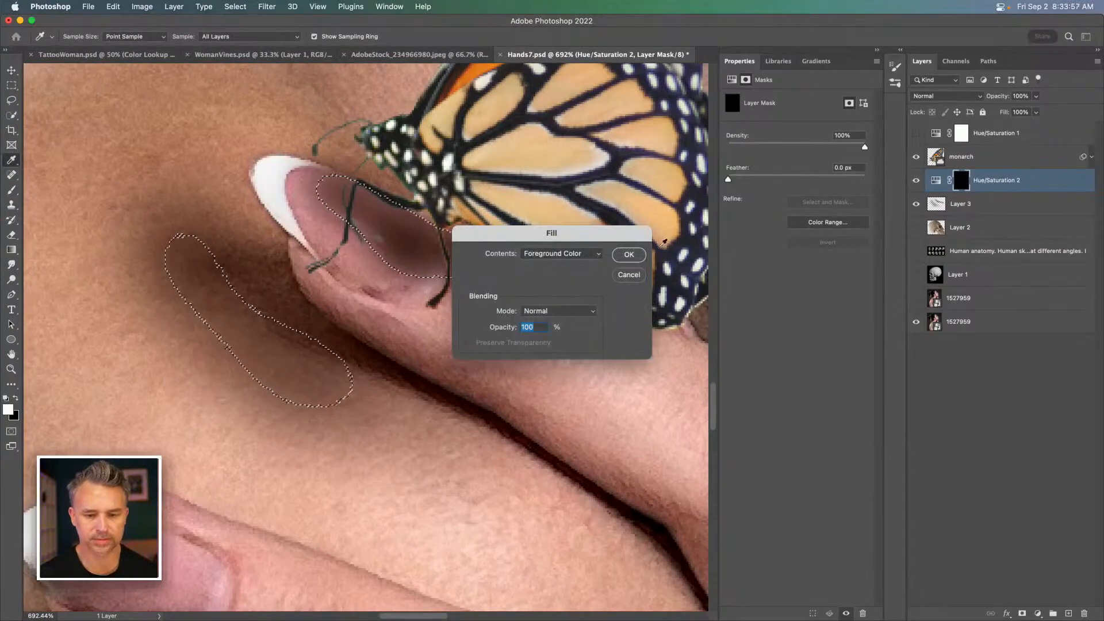
pyautogui.click(629, 254)
pyautogui.press('b')
pyautogui.press('super+d')
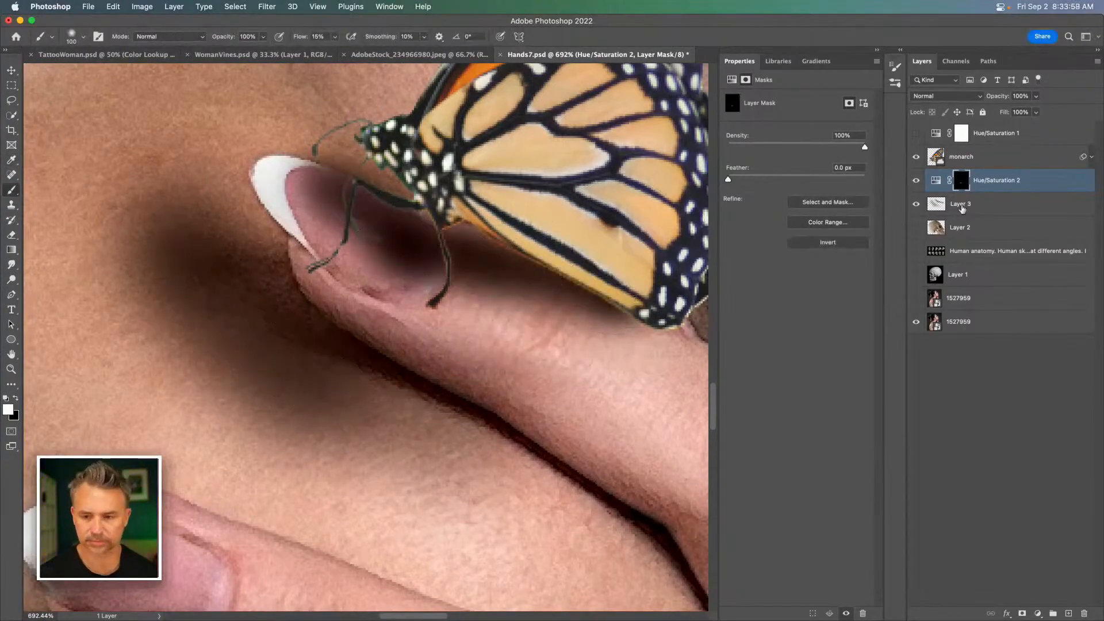
# Step: Hide Layer 3, and compare the portrait with and without the Hue/Saturation 2 shadow
pyautogui.click(916, 204)
pyautogui.press('super+minus')
pyautogui.press('super+minus')
pyautogui.press('super+minus')
pyautogui.press('super+minus')
pyautogui.press('super+minus')
pyautogui.press('super+minus')
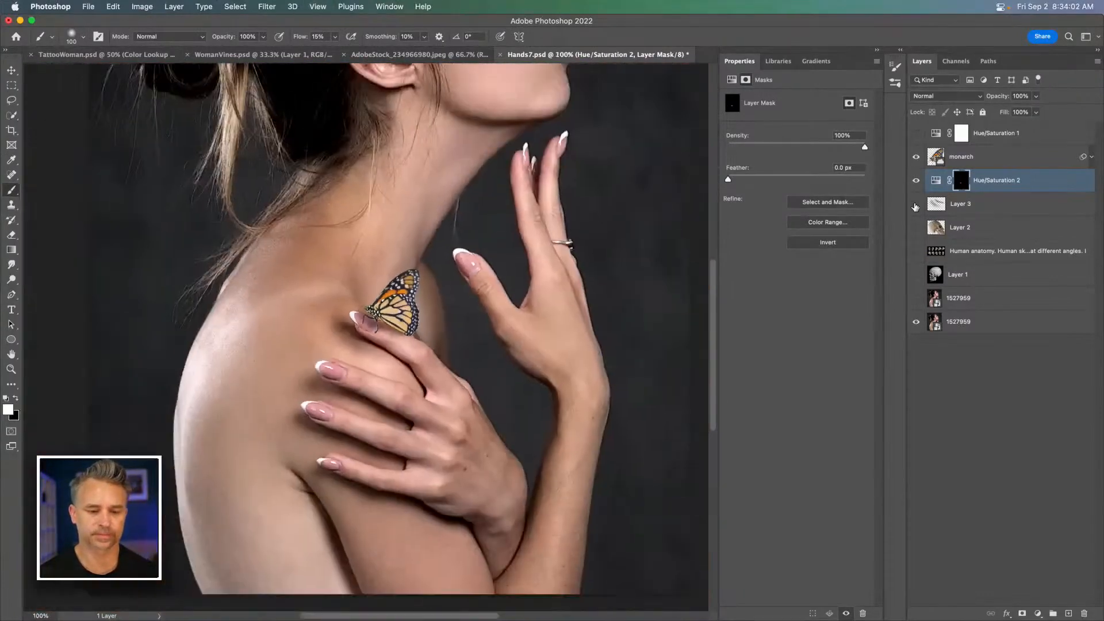
pyautogui.moveTo(384, 316); pyautogui.dragTo(415, 378)
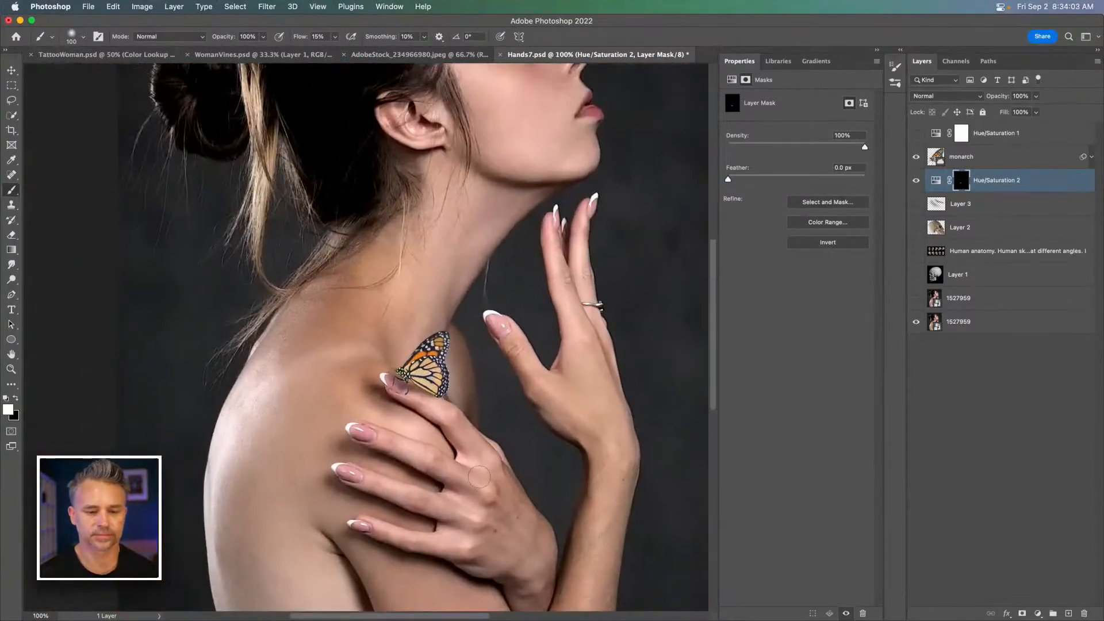
pyautogui.click(916, 180)
pyautogui.click(916, 181)
pyautogui.click(916, 180)
pyautogui.click(916, 181)
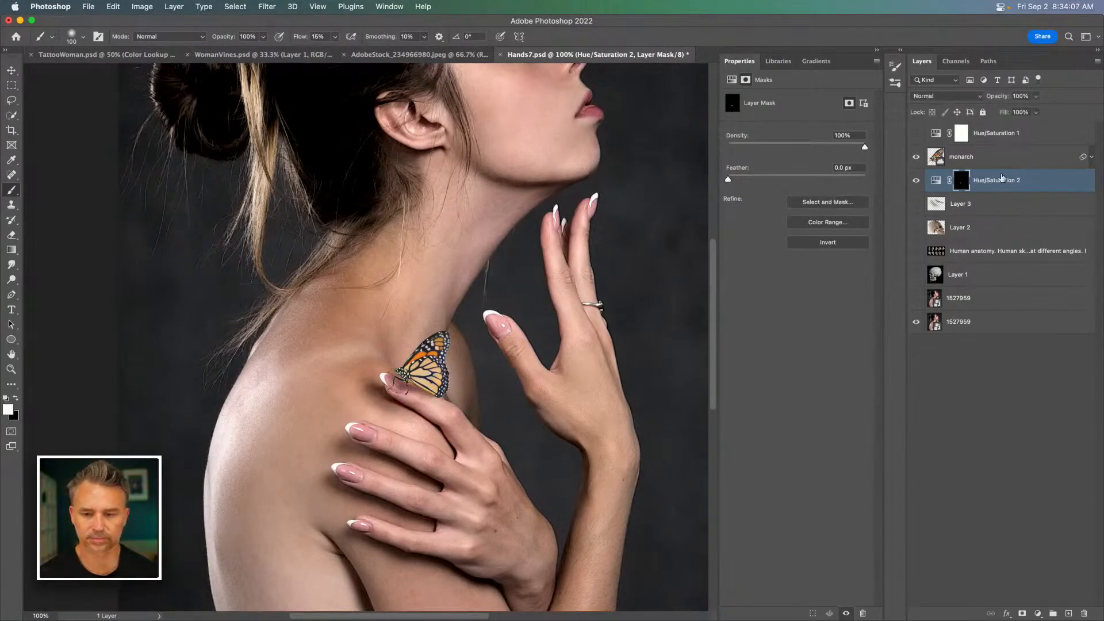
pyautogui.press('super+equal')
pyautogui.press('super+equal')
pyautogui.moveTo(472, 437); pyautogui.dragTo(429, 273)
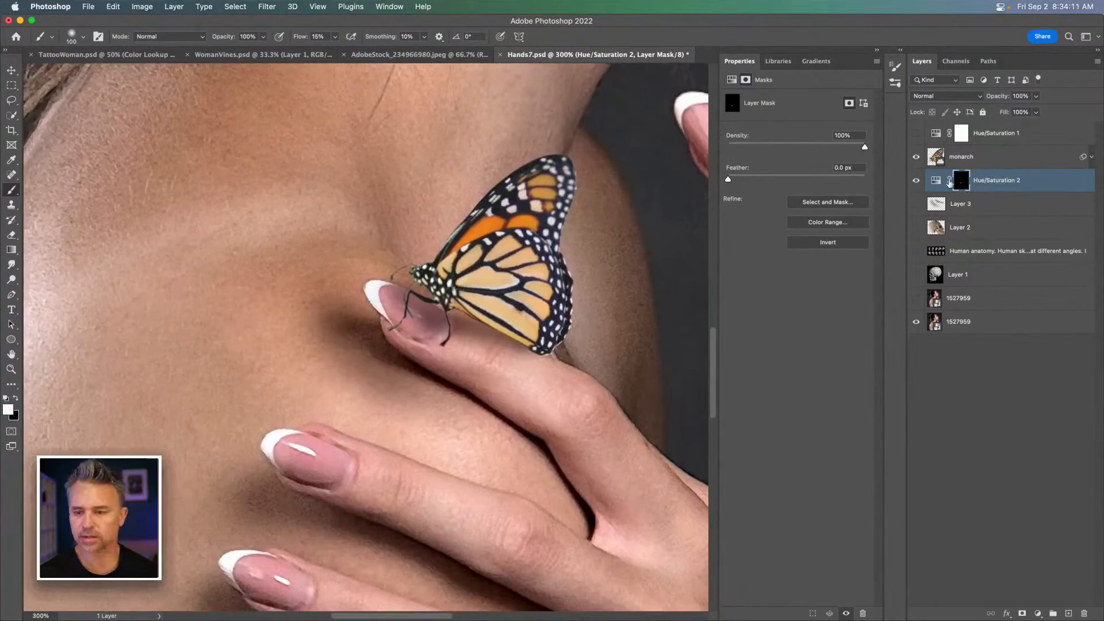
# Step: Set Hue/Saturation 2's Lightness to -64, and ready a large black brush at 6% flow on its mask
pyautogui.click(937, 181)
pyautogui.moveTo(755, 187)
pyautogui.mouseDown()
pyautogui.moveTo(771, 187)
pyautogui.moveTo(754, 190)
pyautogui.mouseUp()
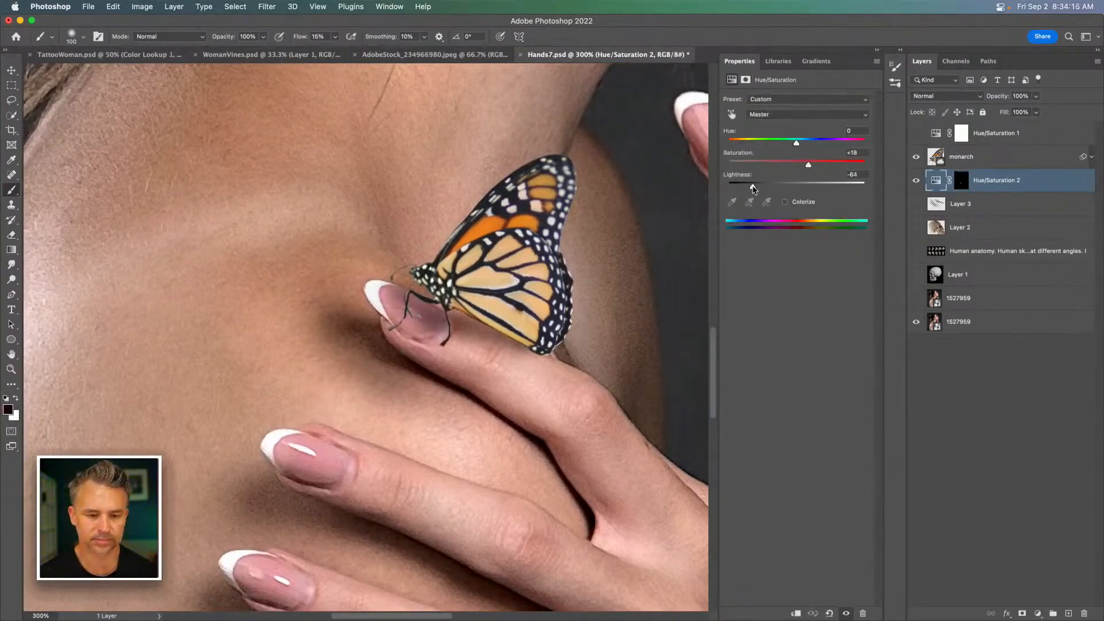
pyautogui.click(961, 181)
pyautogui.press('x')
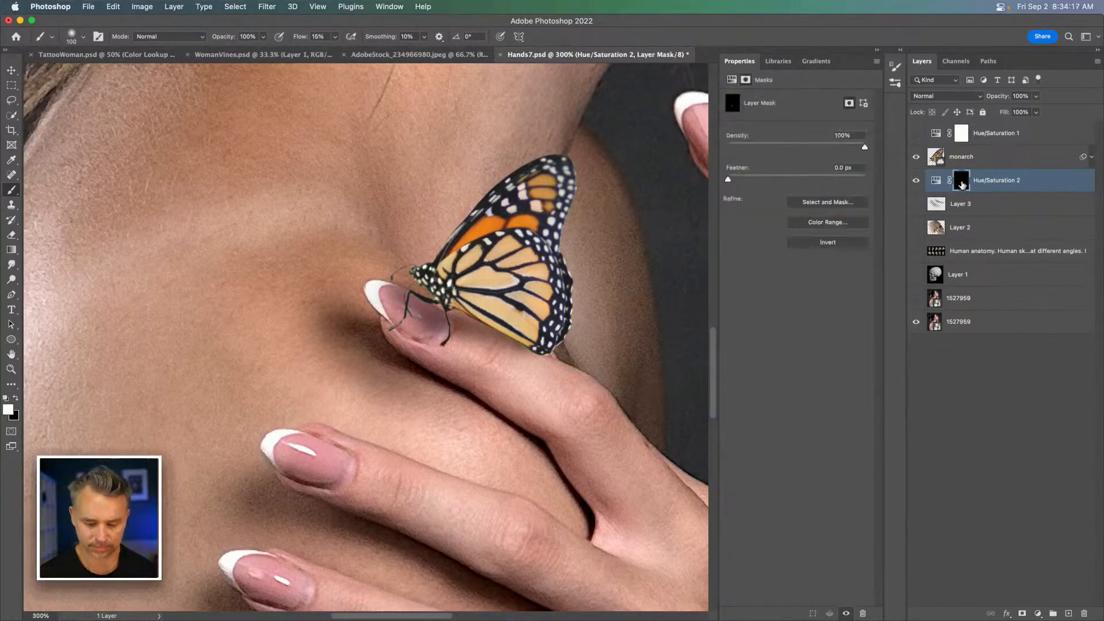
pyautogui.moveTo(305, 36); pyautogui.dragTo(297, 38)
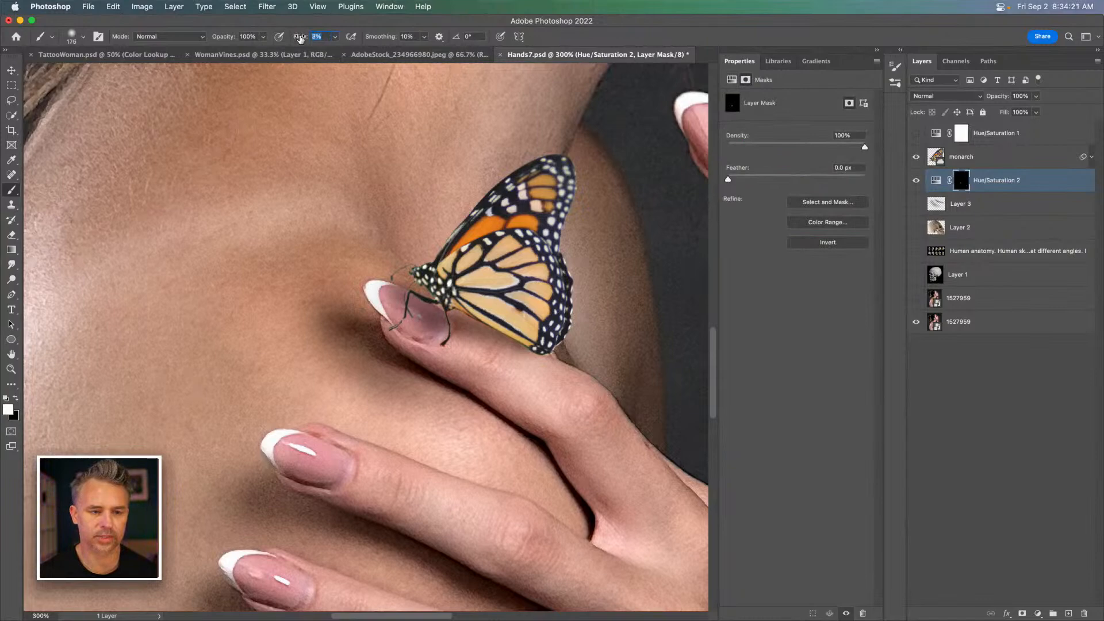
pyautogui.click(14, 398)
pyautogui.press(']')
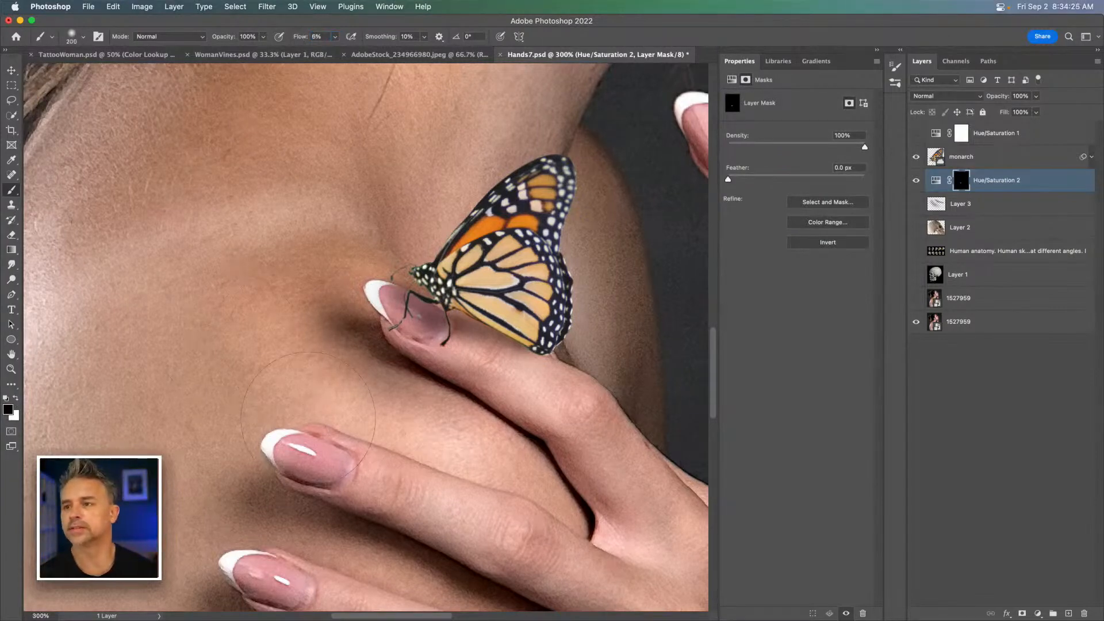
# Step: Add a Hue/Saturation adjustment layer above the monarch layer and clip it to the monarch
pyautogui.press('super+minus')
pyautogui.press('super+minus')
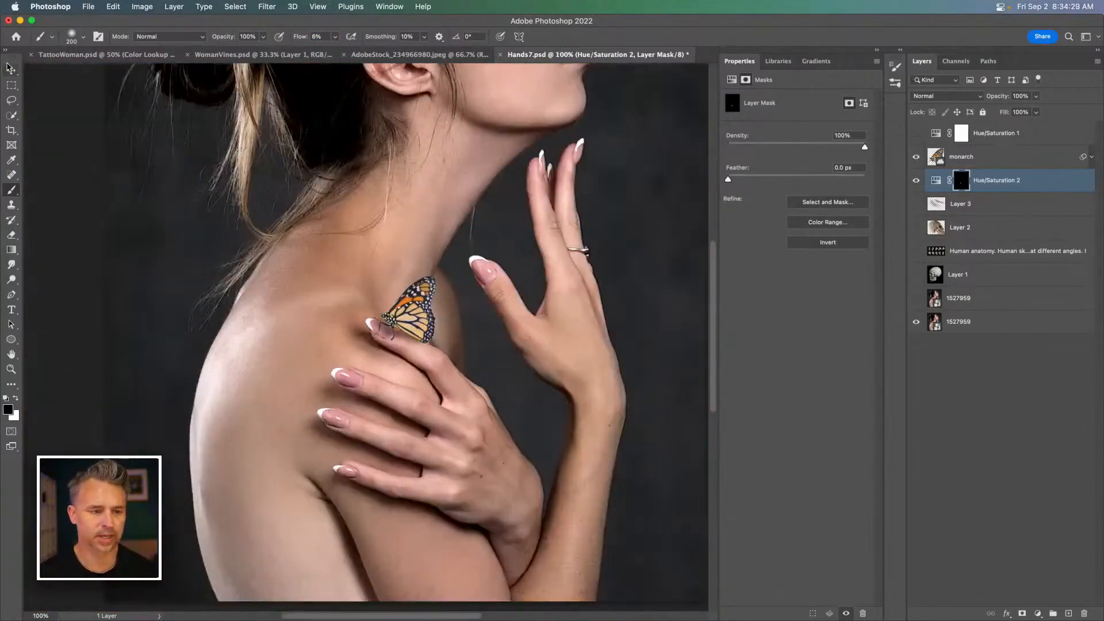
pyautogui.click(11, 70)
pyautogui.click(962, 161)
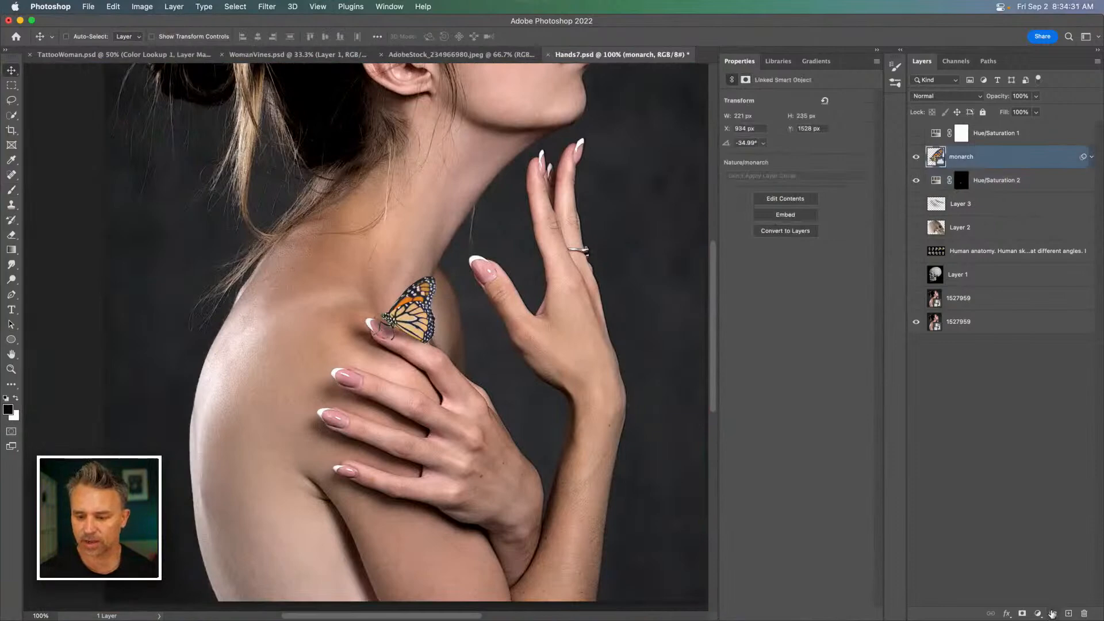
pyautogui.click(1038, 613)
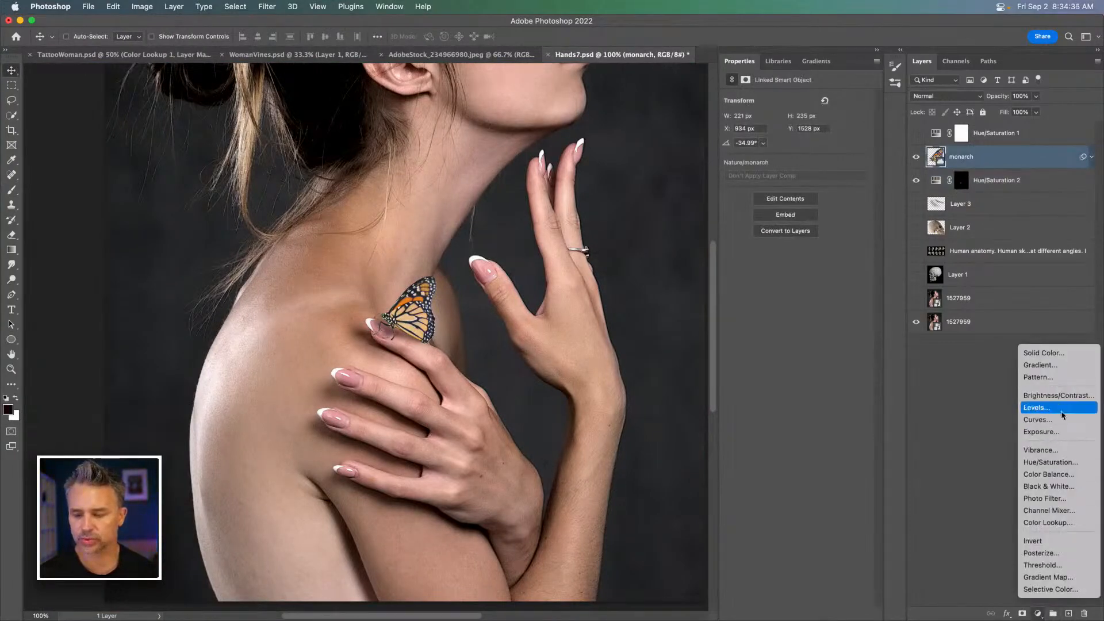
pyautogui.click(1051, 462)
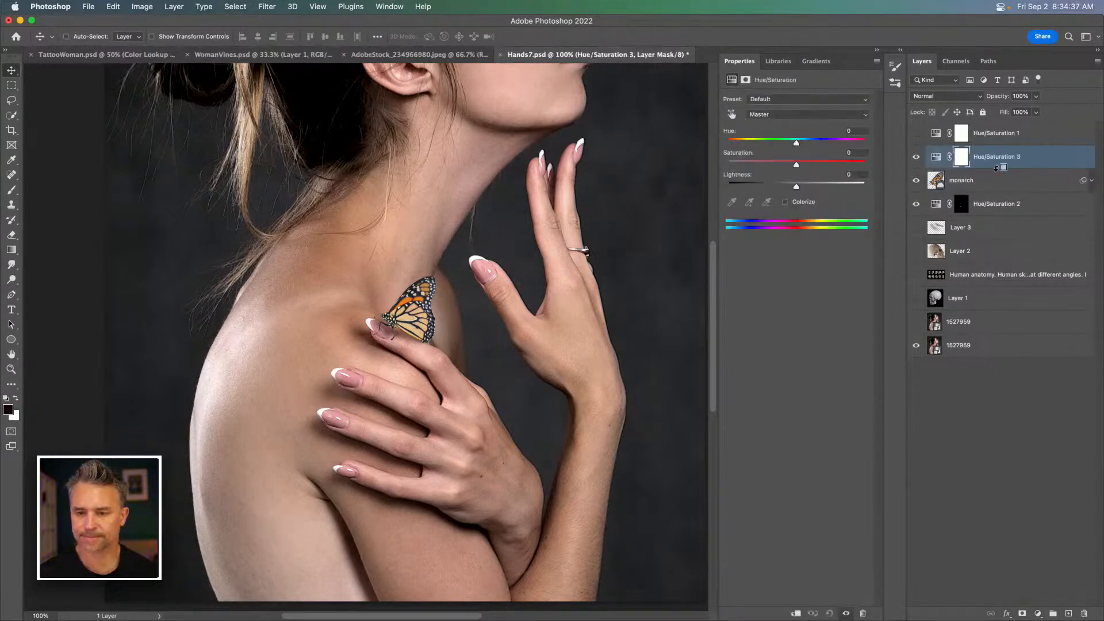
pyautogui.keyDown('alt'); pyautogui.click(996, 169); pyautogui.keyUp('alt')
# Step: Invert the clipped Hue/Saturation 3 mask to black, and set the adjustment's Lightness to -100
pyautogui.press('super+equal')
pyautogui.press('super+equal')
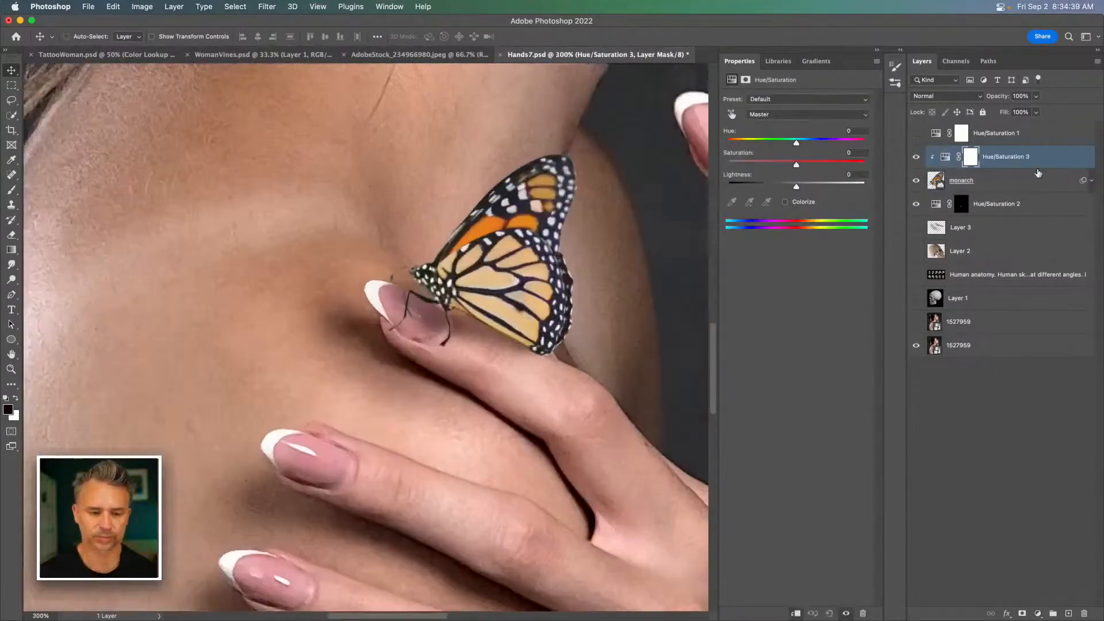
pyautogui.press('super+equal')
pyautogui.moveTo(526, 190); pyautogui.dragTo(414, 264)
pyautogui.press('b')
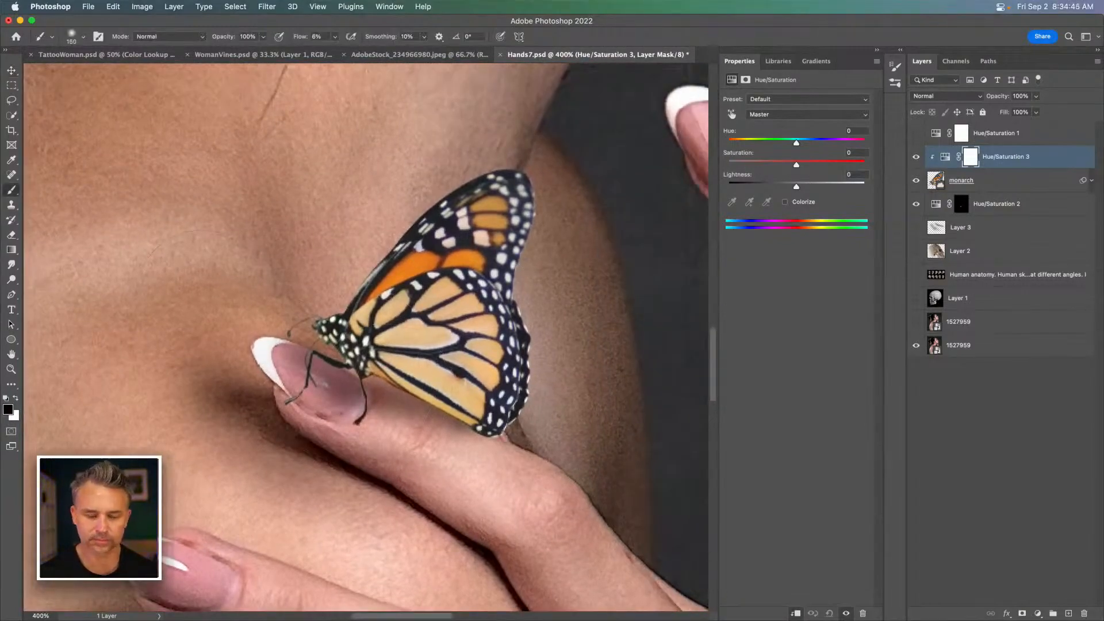
pyautogui.click(970, 156)
pyautogui.press('super+i')
pyautogui.click(945, 156)
pyautogui.moveTo(796, 187); pyautogui.dragTo(643, 186)
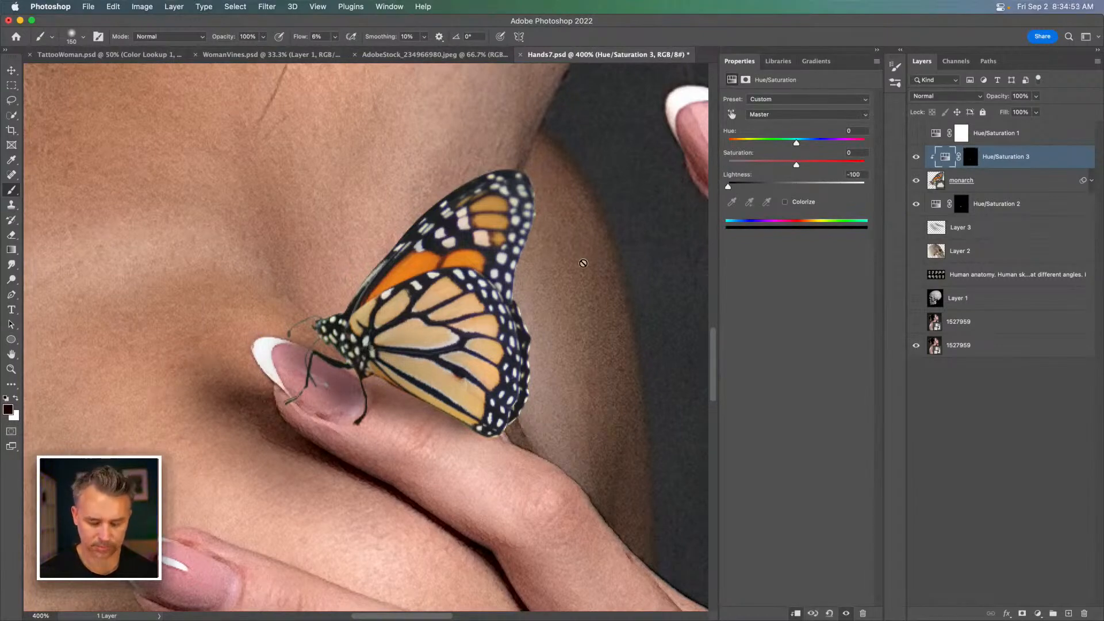
# Step: Paint white at 6% flow on the Hue/Saturation 3 mask to shade the monarch's lower wing near the body, and compare before and after
pyautogui.click(972, 157)
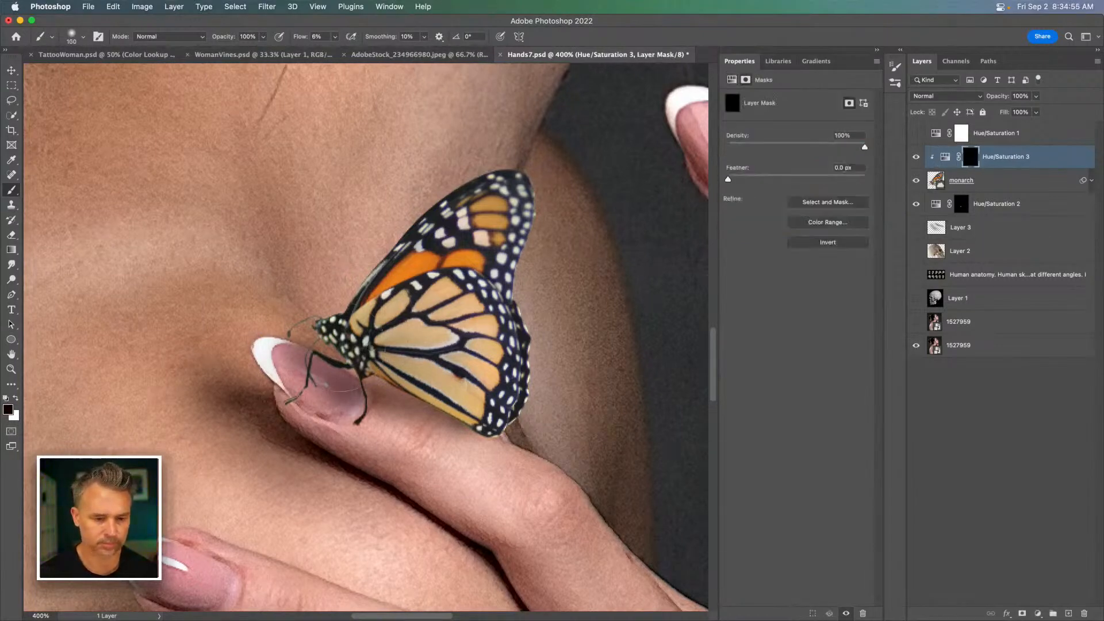
pyautogui.press('x')
pyautogui.moveTo(397, 356)
pyautogui.mouseDown()
pyautogui.moveTo(406, 361)
pyautogui.moveTo(460, 313)
pyautogui.mouseUp()
pyautogui.press('super+z')
pyautogui.press('[')
pyautogui.moveTo(351, 368); pyautogui.dragTo(417, 402)
pyautogui.press(']')
pyautogui.press(']')
pyautogui.moveTo(385, 347)
pyautogui.mouseDown()
pyautogui.moveTo(438, 376)
pyautogui.moveTo(353, 331)
pyautogui.moveTo(403, 368)
pyautogui.mouseUp()
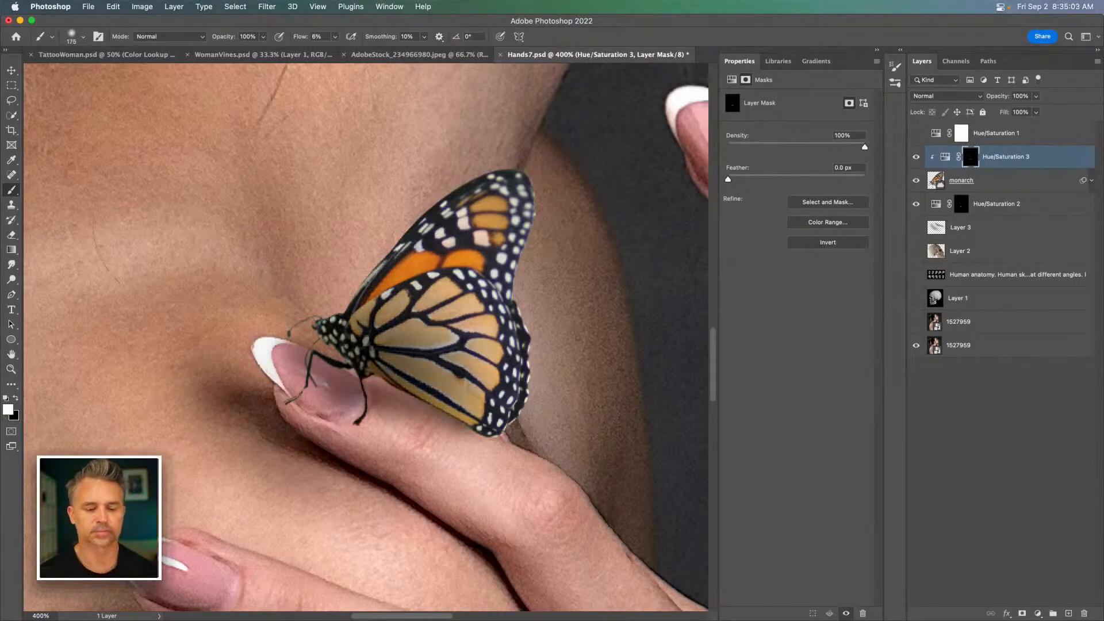
pyautogui.click(917, 157)
pyautogui.click(916, 157)
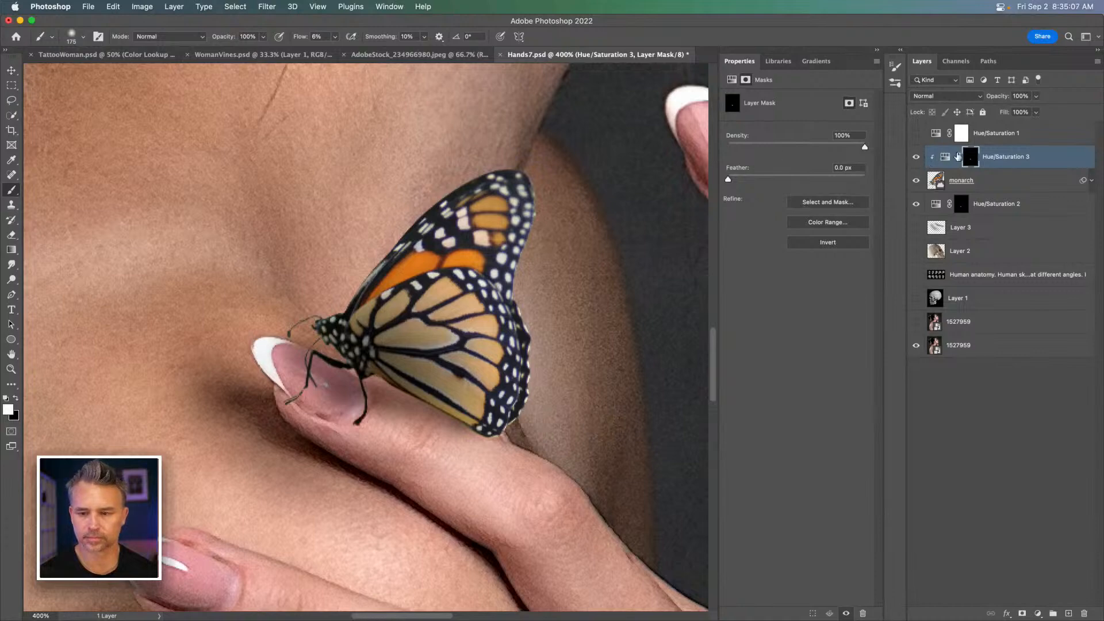
# Step: Set Hue/Saturation 3 to Saturation +34 and Lightness -43
pyautogui.click(945, 157)
pyautogui.moveTo(796, 184); pyautogui.dragTo(843, 167)
pyautogui.moveTo(760, 188); pyautogui.dragTo(747, 188)
pyautogui.moveTo(840, 166); pyautogui.dragTo(820, 167)
pyautogui.press('super+minus')
pyautogui.press('super+minus')
pyautogui.press('super+minus')
pyautogui.press('super+minus')
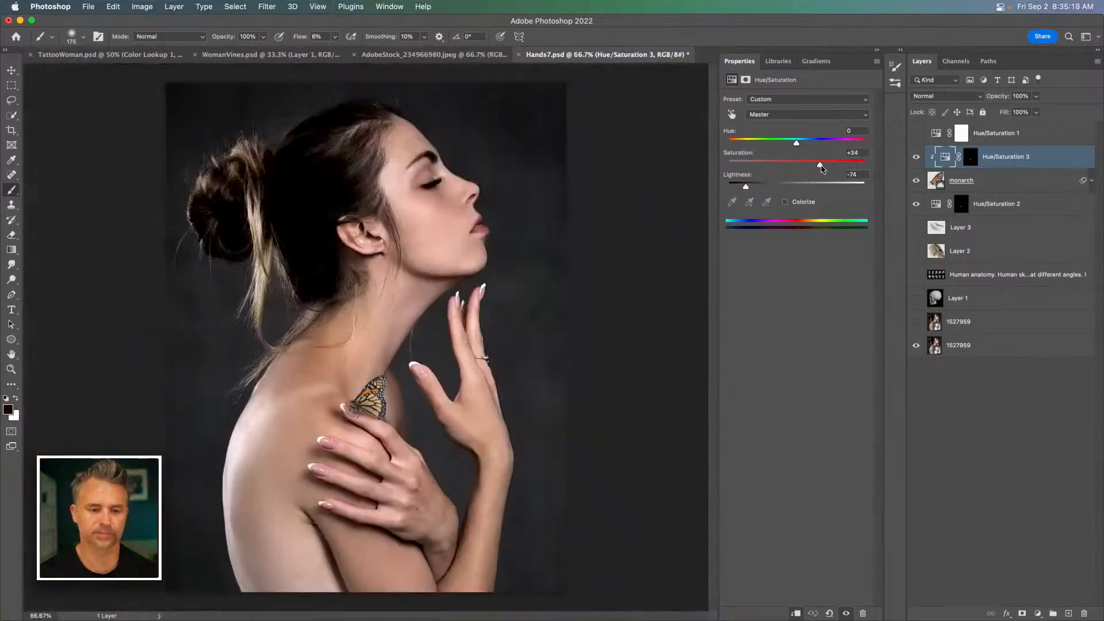
pyautogui.moveTo(746, 186); pyautogui.dragTo(768, 191)
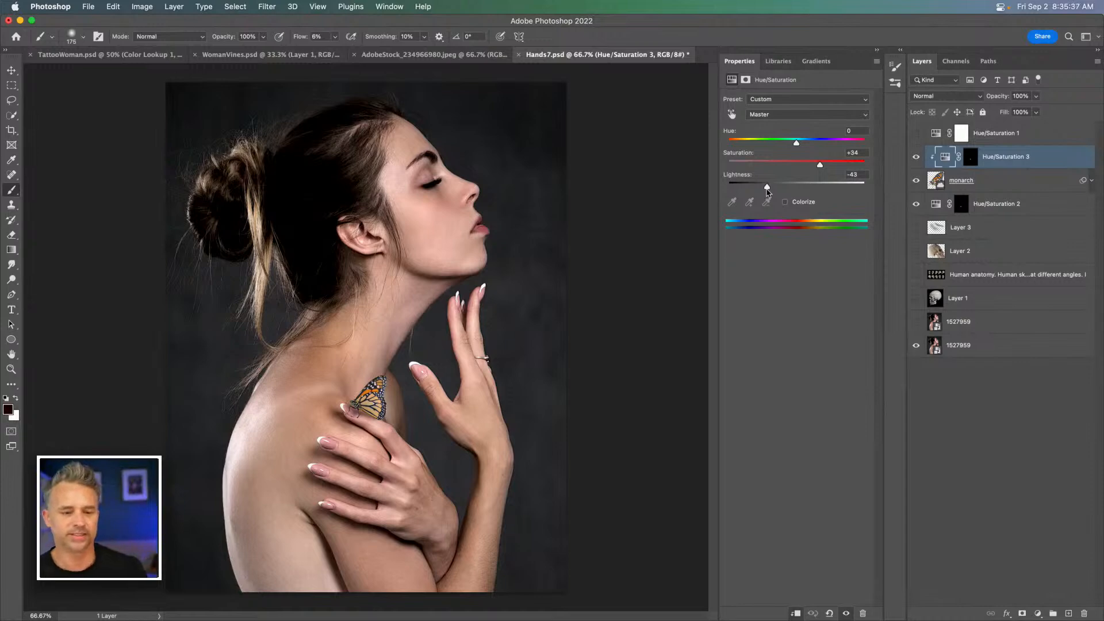
# Step: Place the side-view yellow butterfly from the Nature library behind the woman's neck, scaled to about 39% and rotated about 50°
pyautogui.press('super+equal')
pyautogui.press('super+equal')
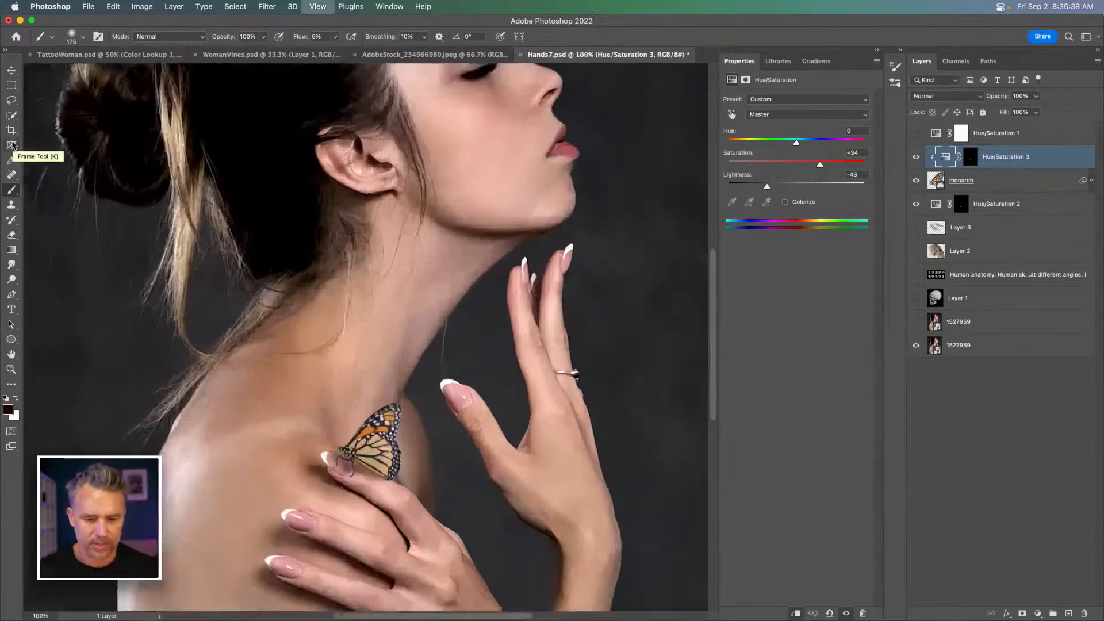
pyautogui.click(876, 52)
pyautogui.click(878, 53)
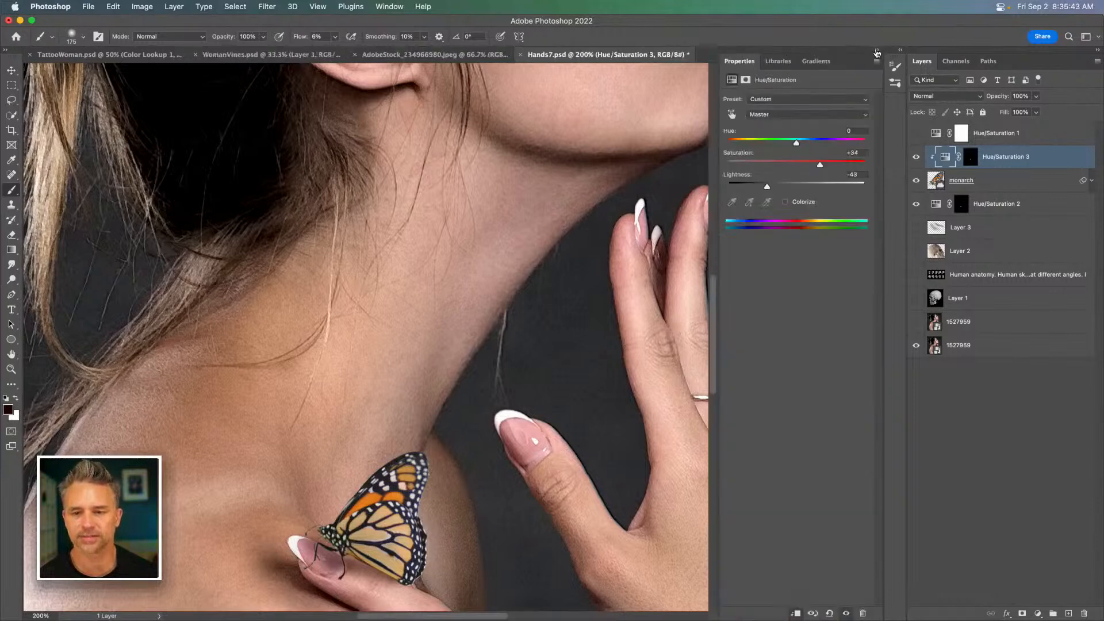
pyautogui.click(781, 60)
pyautogui.scroll(6, 803, 306)
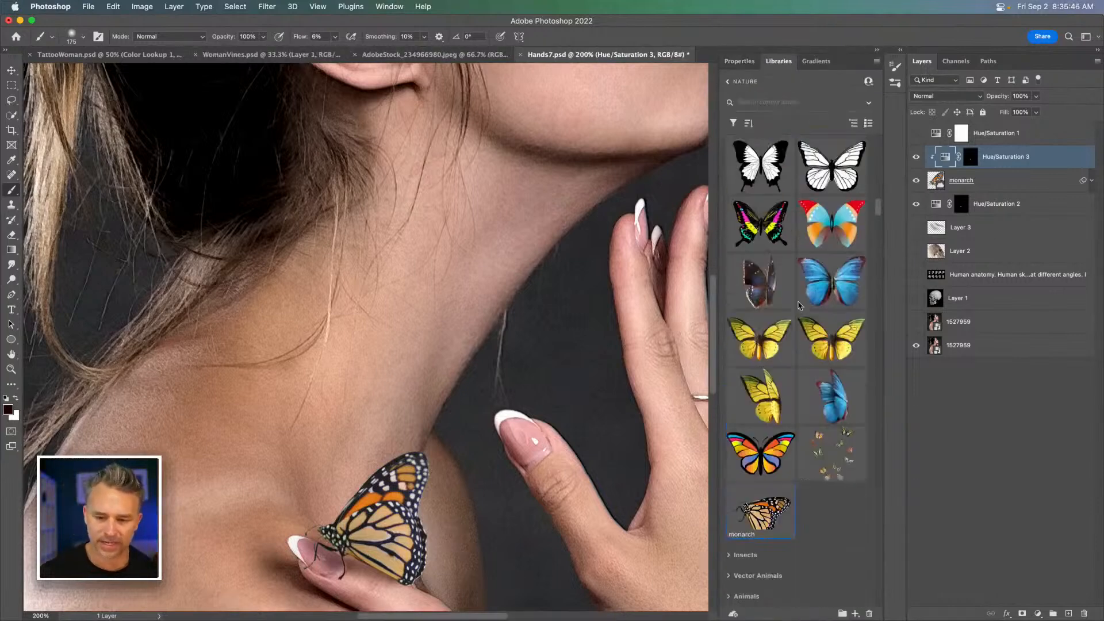
pyautogui.scroll(-5, 803, 306)
pyautogui.moveTo(761, 415); pyautogui.dragTo(149, 236)
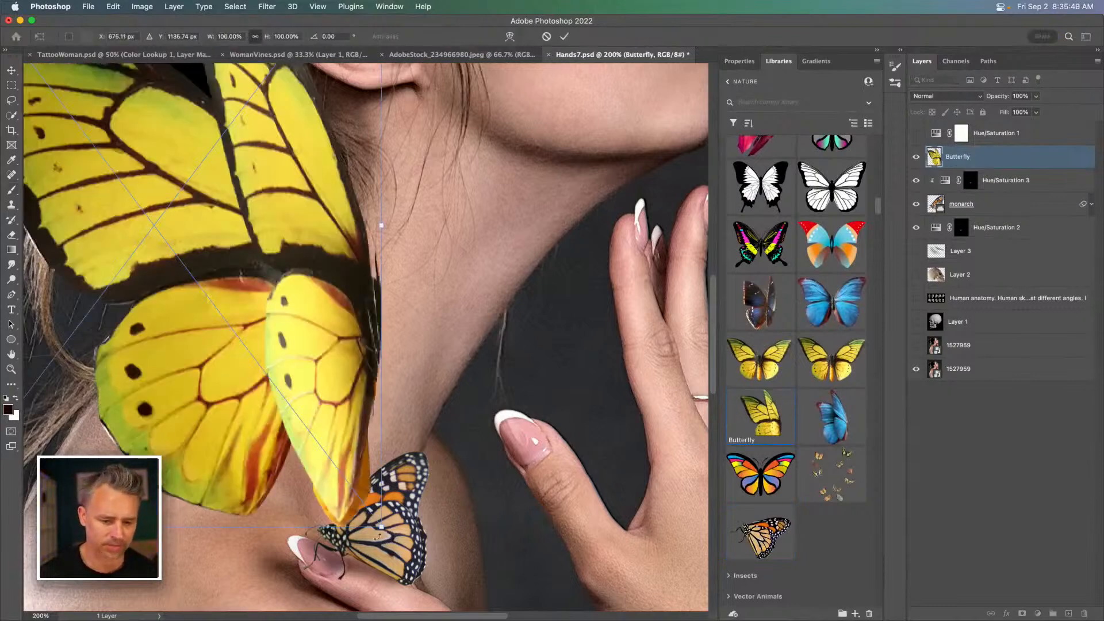
pyautogui.moveTo(381, 528); pyautogui.dragTo(166, 114)
pyautogui.moveTo(87, 87); pyautogui.dragTo(218, 333)
pyautogui.moveTo(241, 158)
pyautogui.mouseDown()
pyautogui.moveTo(307, 219)
pyautogui.moveTo(305, 250)
pyautogui.mouseUp()
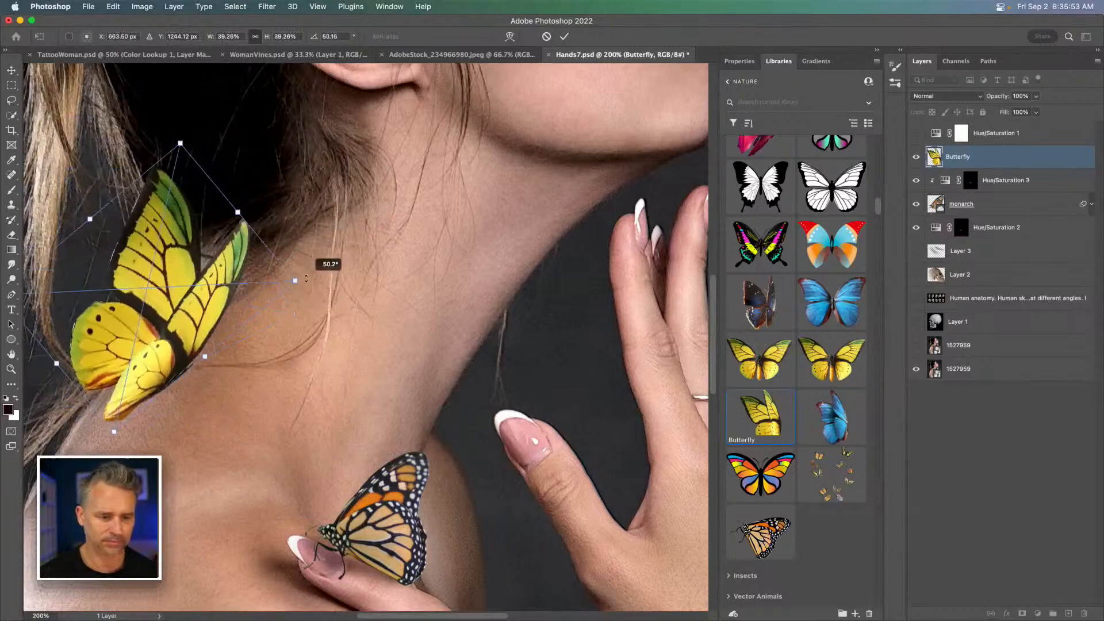
pyautogui.press('Return')
pyautogui.press('b')
# Step: Place the orange and black spread-wing butterfly from the Nature library just above the monarch, scaled to about 37% and tilted
pyautogui.scroll(10, 784, 340)
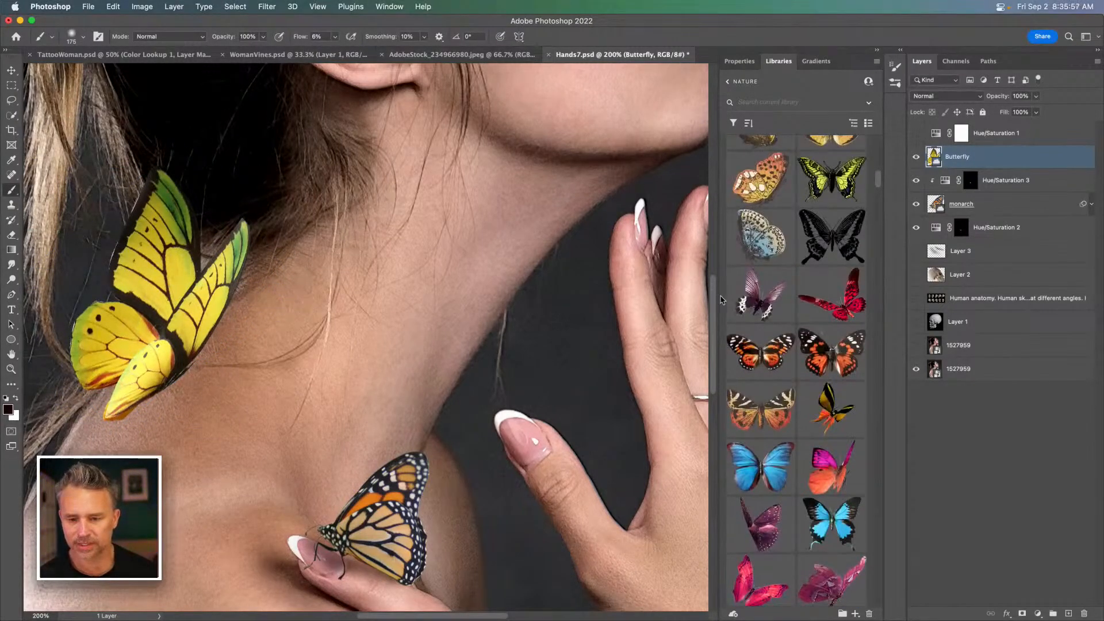
pyautogui.moveTo(751, 349); pyautogui.dragTo(461, 233)
pyautogui.moveTo(133, 392); pyautogui.dragTo(601, 226)
pyautogui.moveTo(595, 141); pyautogui.dragTo(328, 480)
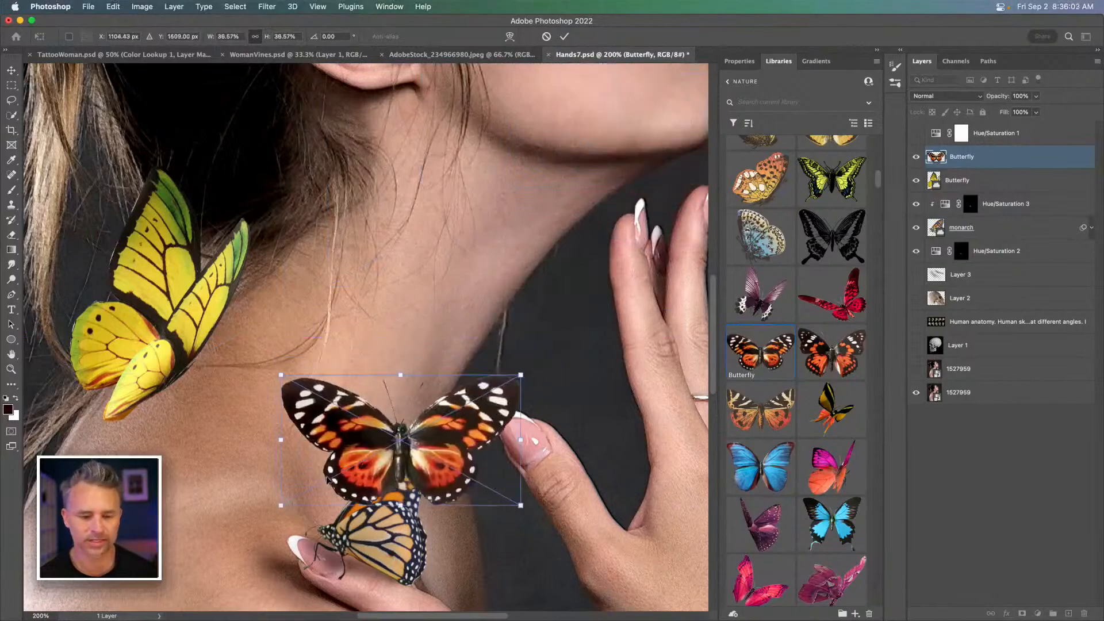
pyautogui.moveTo(283, 366); pyautogui.dragTo(264, 453)
pyautogui.press('Return')
pyautogui.press('b')
# Step: Scale down the yellow butterfly and move it onto the hair just above the bun
pyautogui.press('super+minus')
pyautogui.press('super+minus')
pyautogui.press('super+minus')
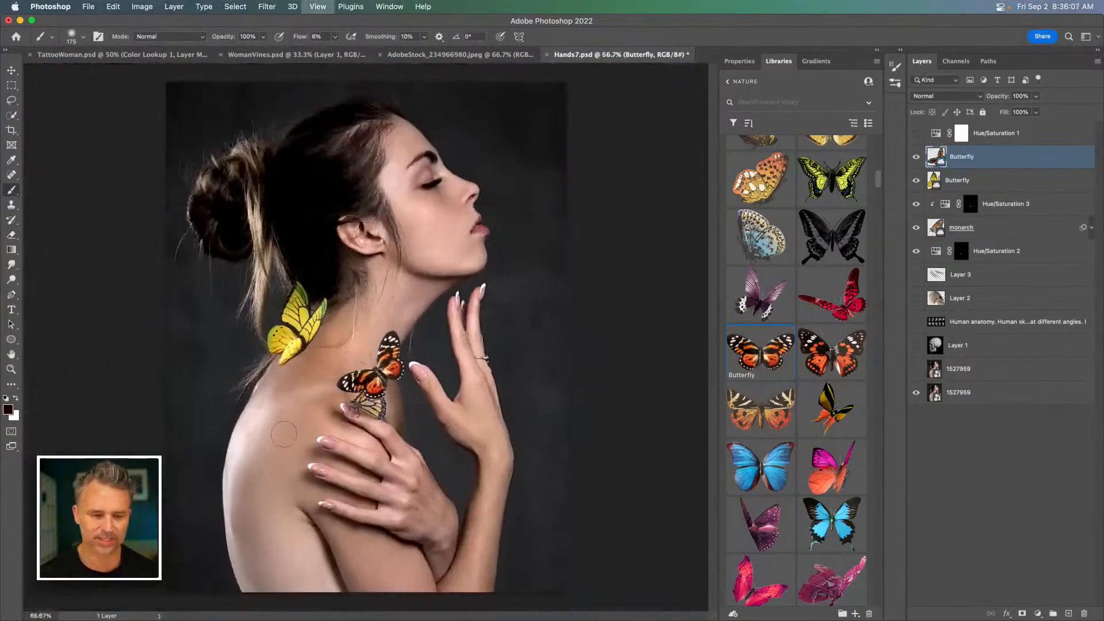
pyautogui.click(12, 70)
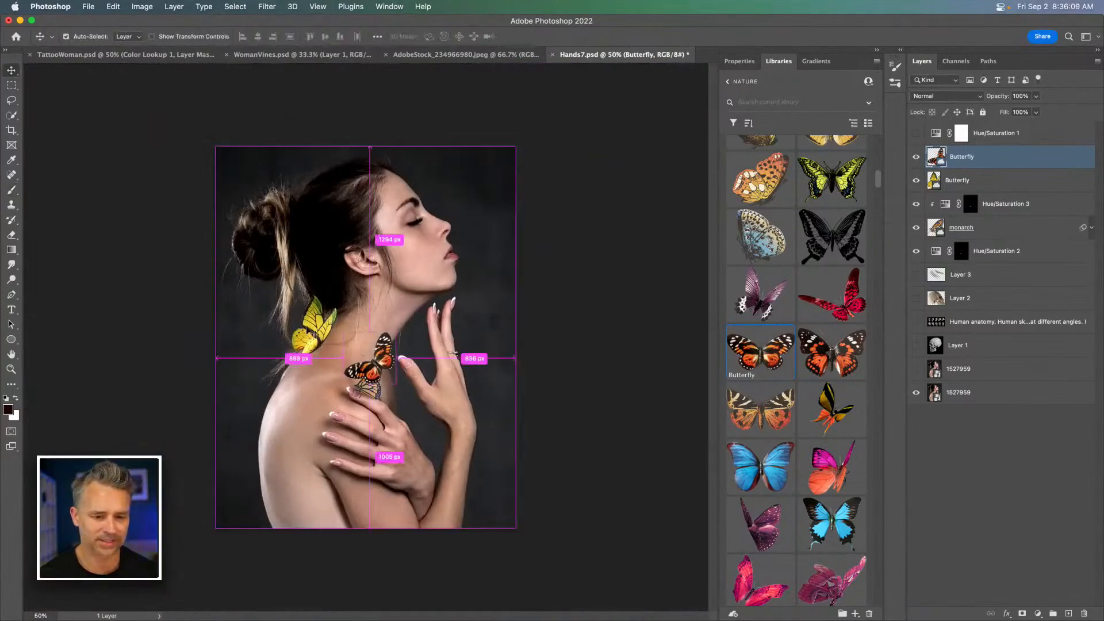
pyautogui.keyDown('super'); pyautogui.click(316, 342); pyautogui.keyUp('super')
pyautogui.press('super+t')
pyautogui.moveTo(353, 329); pyautogui.dragTo(310, 202)
pyautogui.press('Return')
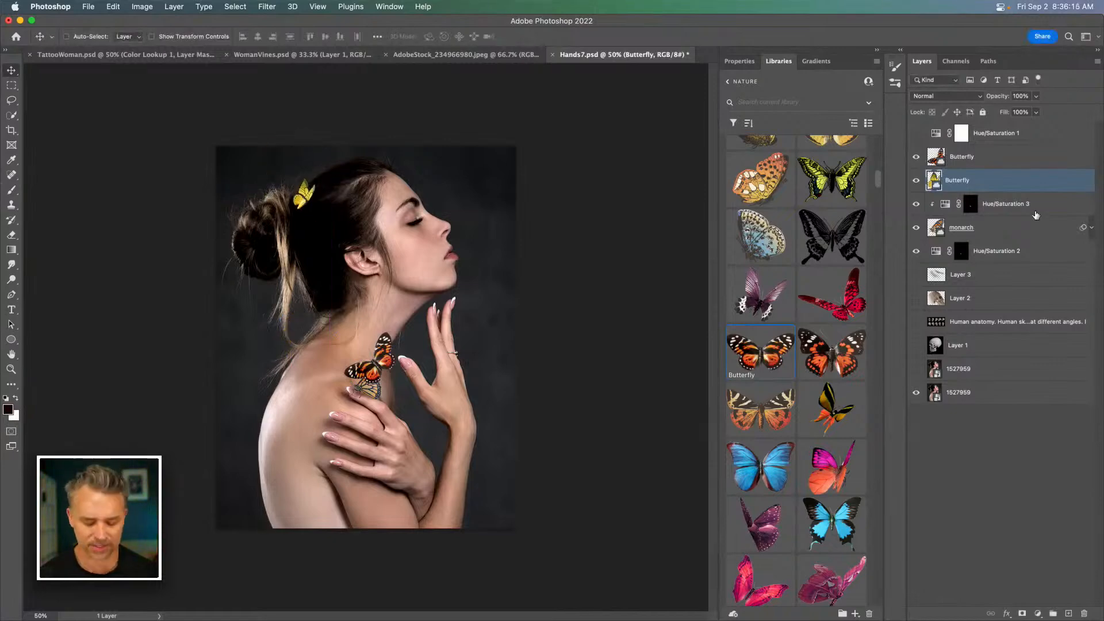
# Step: Place the library's Stuffed insects Butterfly collection copy 4 behind the woman's neck, scaled down and tilted
pyautogui.press('super+1')
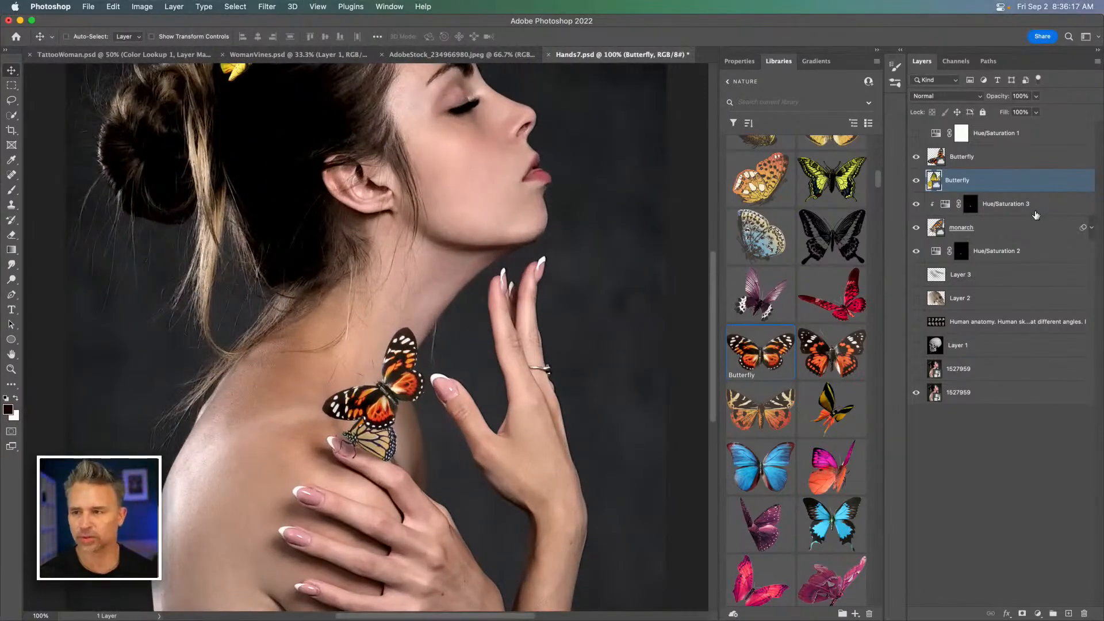
pyautogui.press('super+equal')
pyautogui.moveTo(446, 277); pyautogui.dragTo(354, 321)
pyautogui.scroll(-8, 744, 328)
pyautogui.scroll(-3, 744, 329)
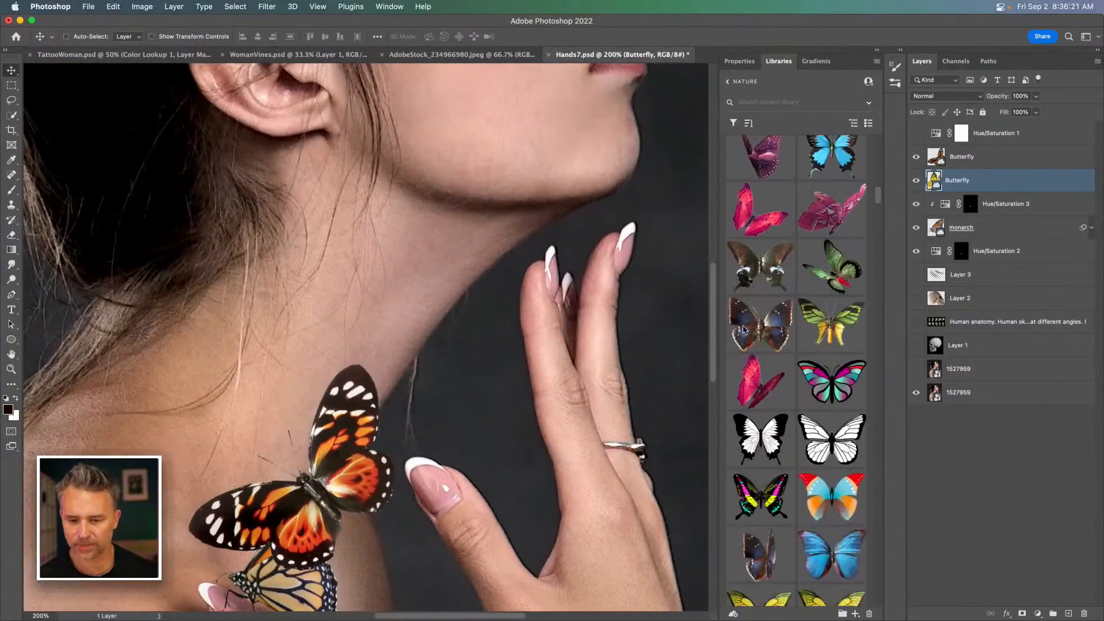
pyautogui.moveTo(759, 270); pyautogui.dragTo(627, 273)
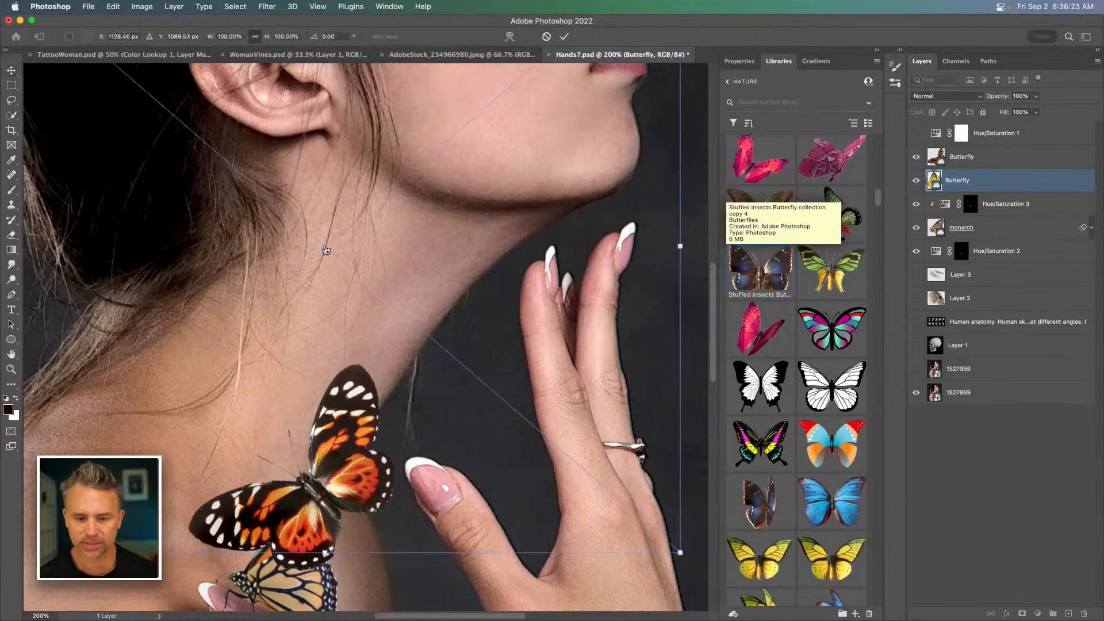
pyautogui.press('super+minus')
pyautogui.press('super+minus')
pyautogui.press('super+minus')
pyautogui.moveTo(257, 401); pyautogui.dragTo(249, 366)
pyautogui.press('Return')
# Step: Select the yellow butterfly in the woman's hair
pyautogui.press('super')
pyautogui.keyDown('super'); pyautogui.click(291, 151); pyautogui.keyUp('super')
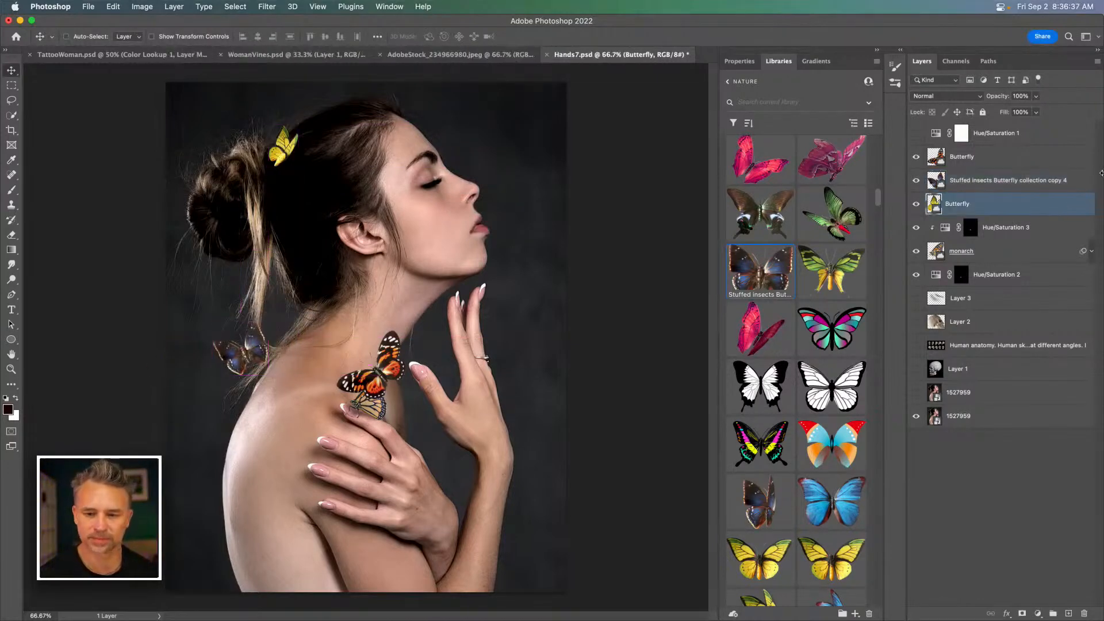
pyautogui.press('super+plus')
pyautogui.moveTo(299, 222); pyautogui.dragTo(462, 488)
pyautogui.press('super+plus')
pyautogui.moveTo(426, 344); pyautogui.dragTo(345, 328)
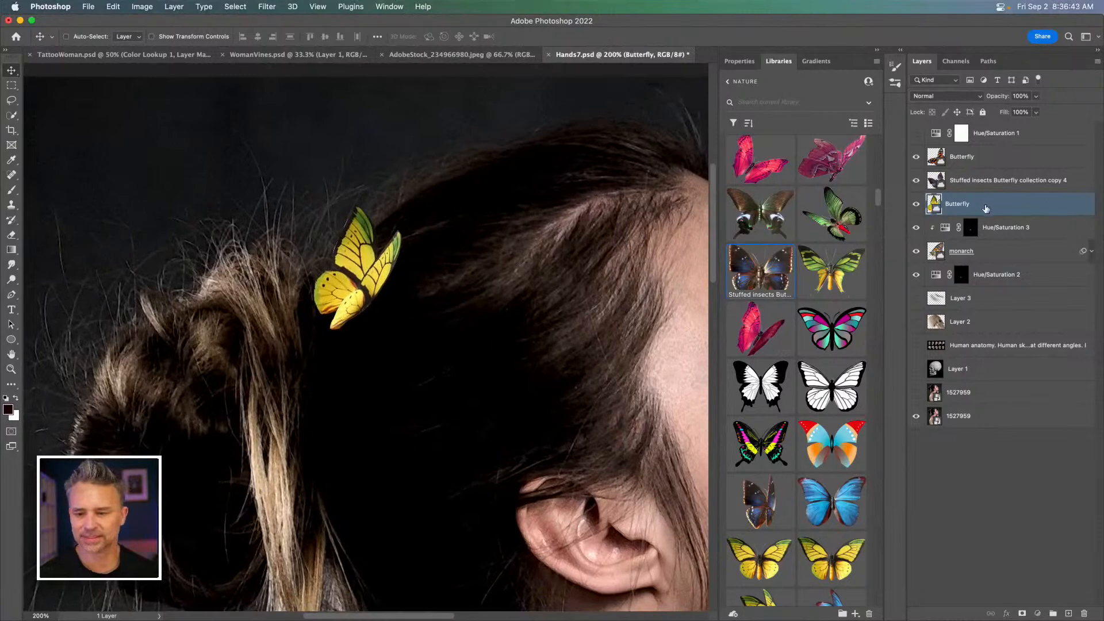
pyautogui.click(1069, 614)
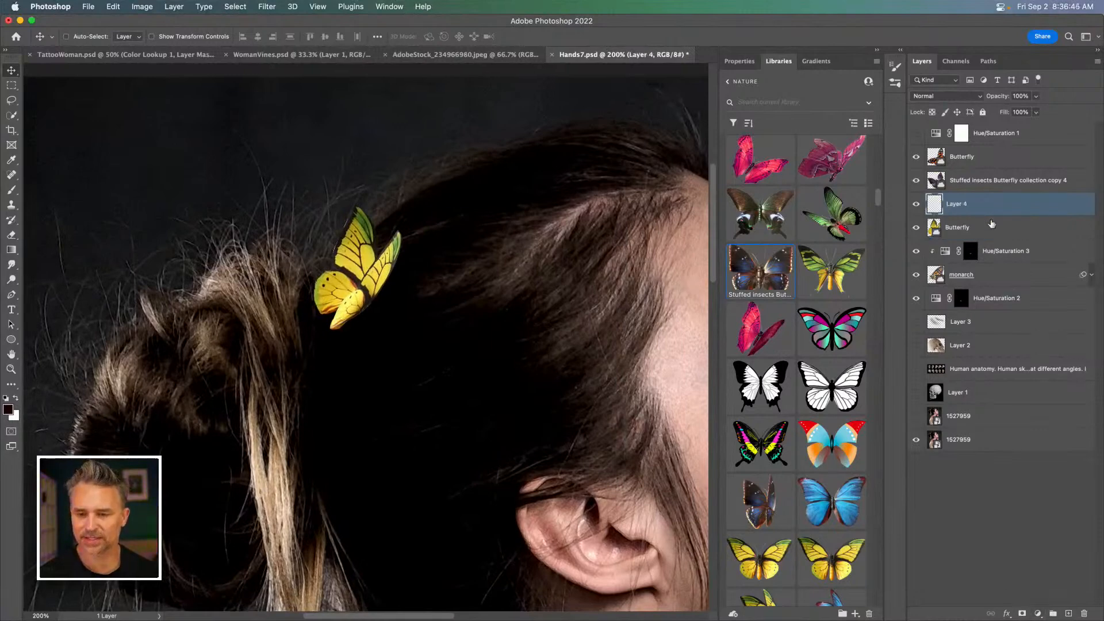
pyautogui.keyDown('alt'); pyautogui.click(1002, 216); pyautogui.keyUp('alt')
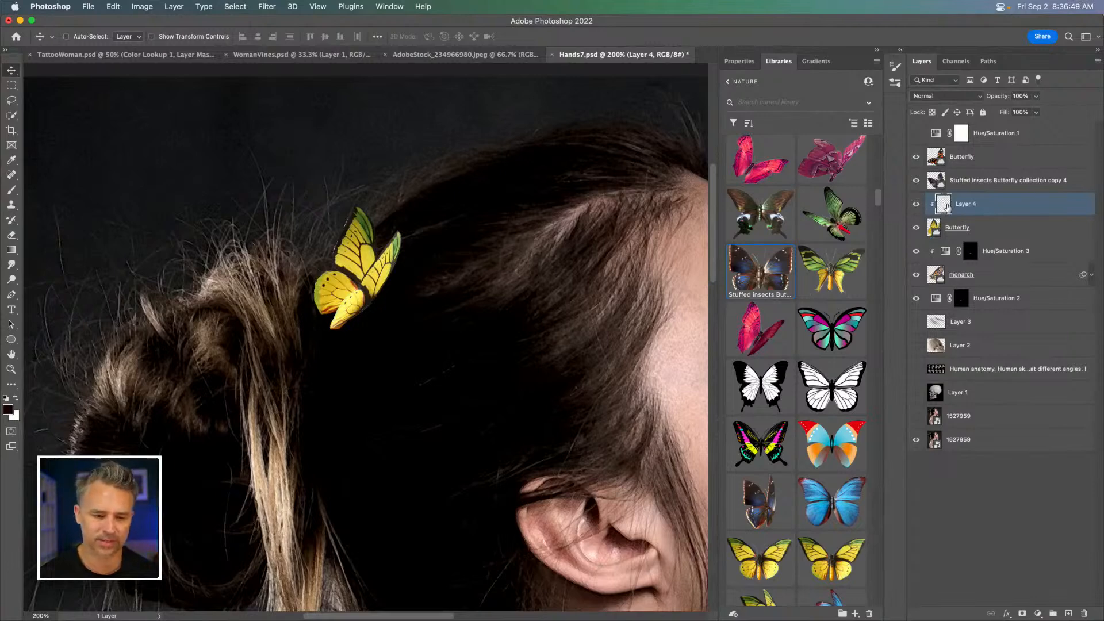
pyautogui.press('Delete')
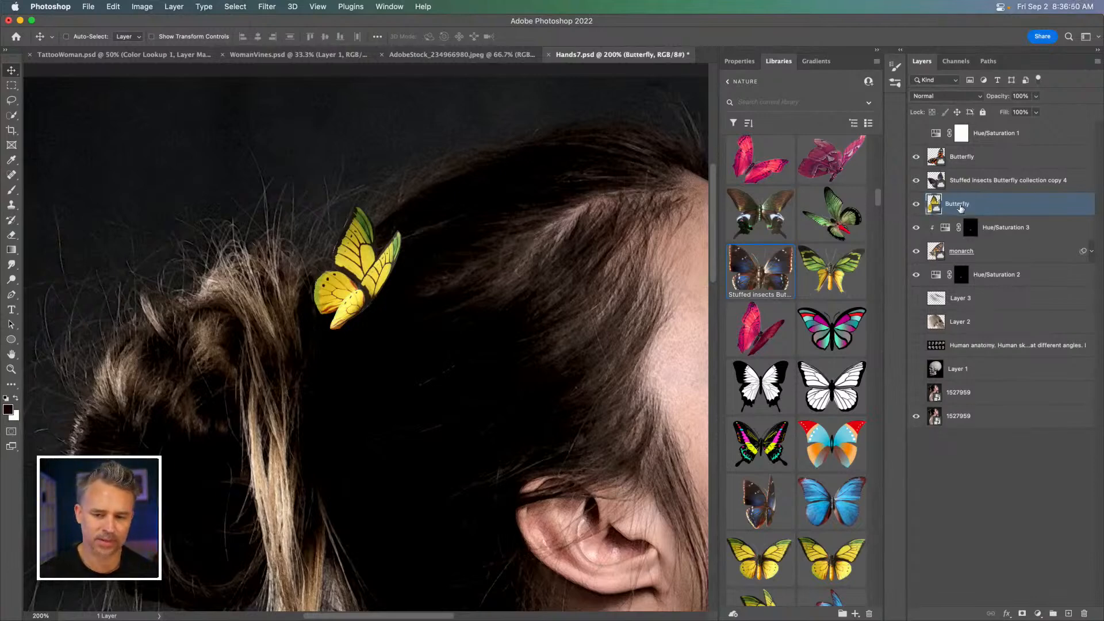
# Step: Add a Hue/Saturation adjustment layer above the yellow butterfly in the hair and clip it to that butterfly
pyautogui.click(1038, 614)
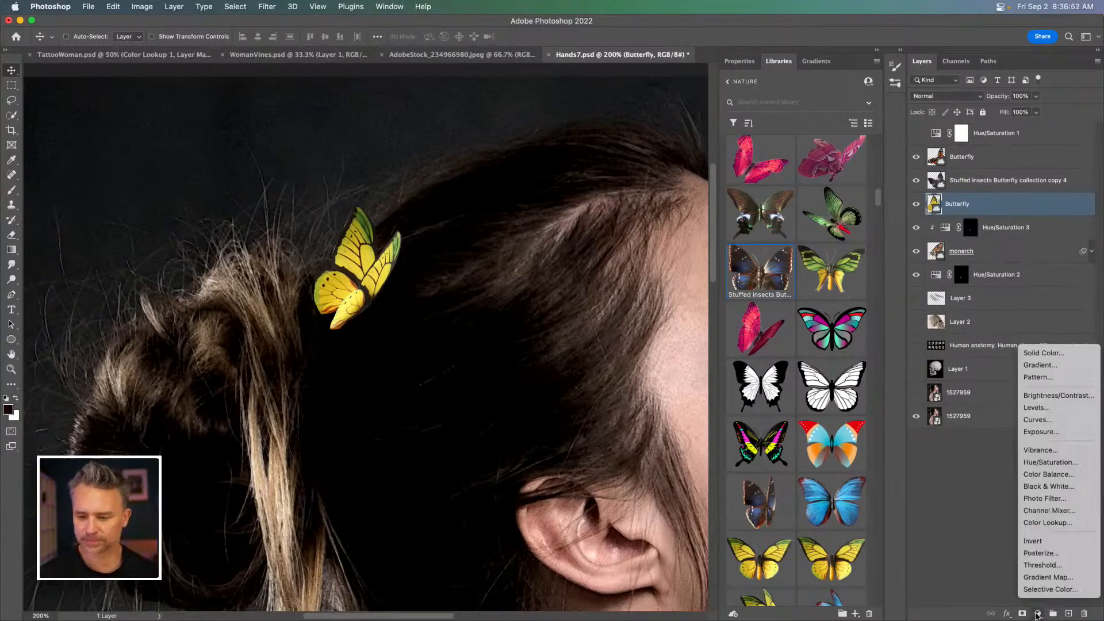
pyautogui.click(1065, 463)
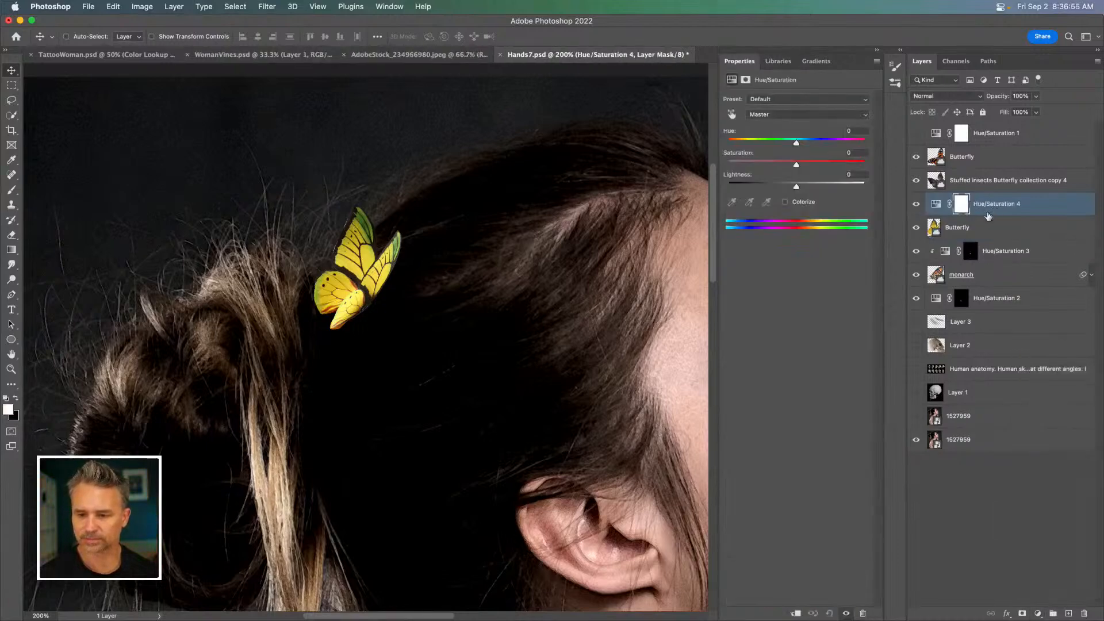
pyautogui.press('super+0')
pyautogui.keyDown('alt'); pyautogui.click(987, 214); pyautogui.keyUp('alt')
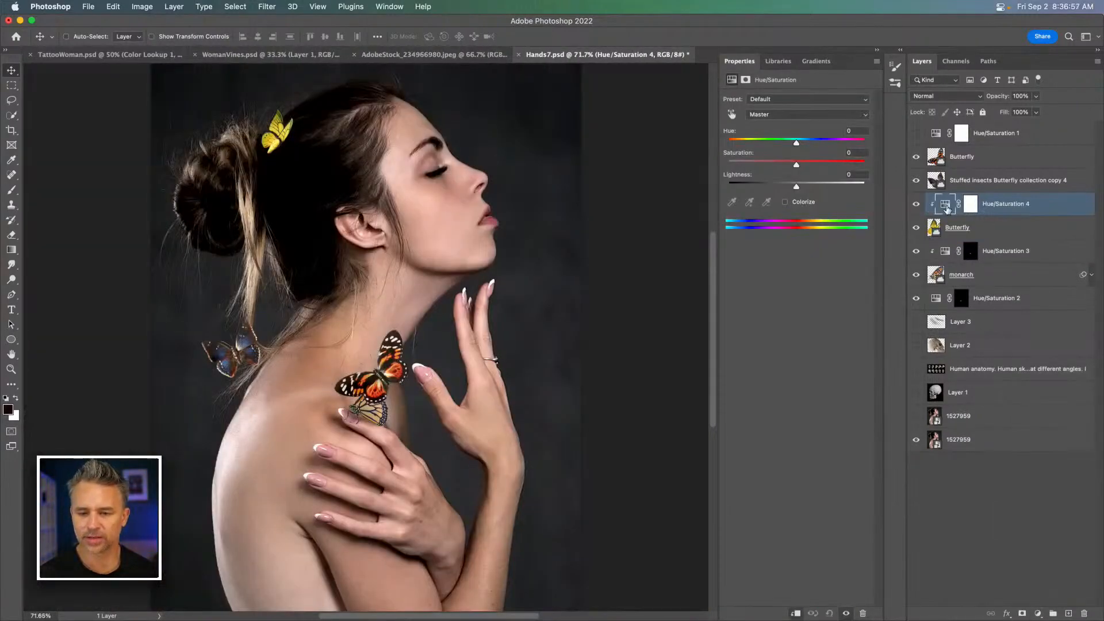
# Step: Darken and mute the yellow butterfly to match the hair by setting Saturation to -7 and Lightness to -53
pyautogui.moveTo(793, 165); pyautogui.dragTo(759, 186)
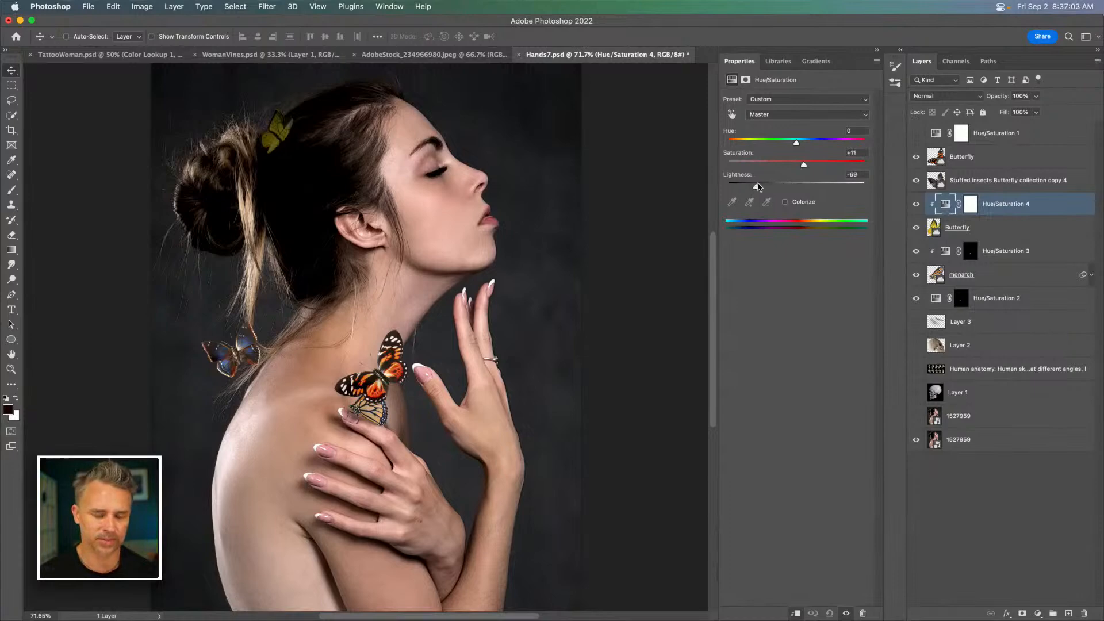
pyautogui.press('super+1')
pyautogui.press('super+plus')
pyautogui.moveTo(259, 137); pyautogui.dragTo(385, 466)
pyautogui.moveTo(238, 135); pyautogui.dragTo(345, 315)
pyautogui.press('super+plus')
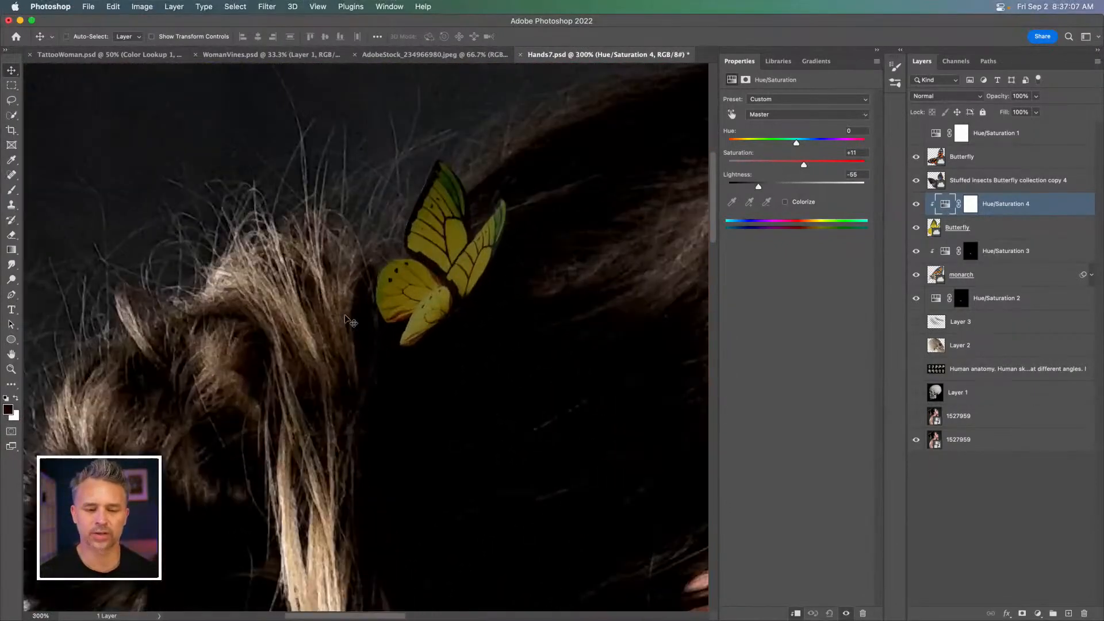
pyautogui.moveTo(761, 189); pyautogui.dragTo(792, 167)
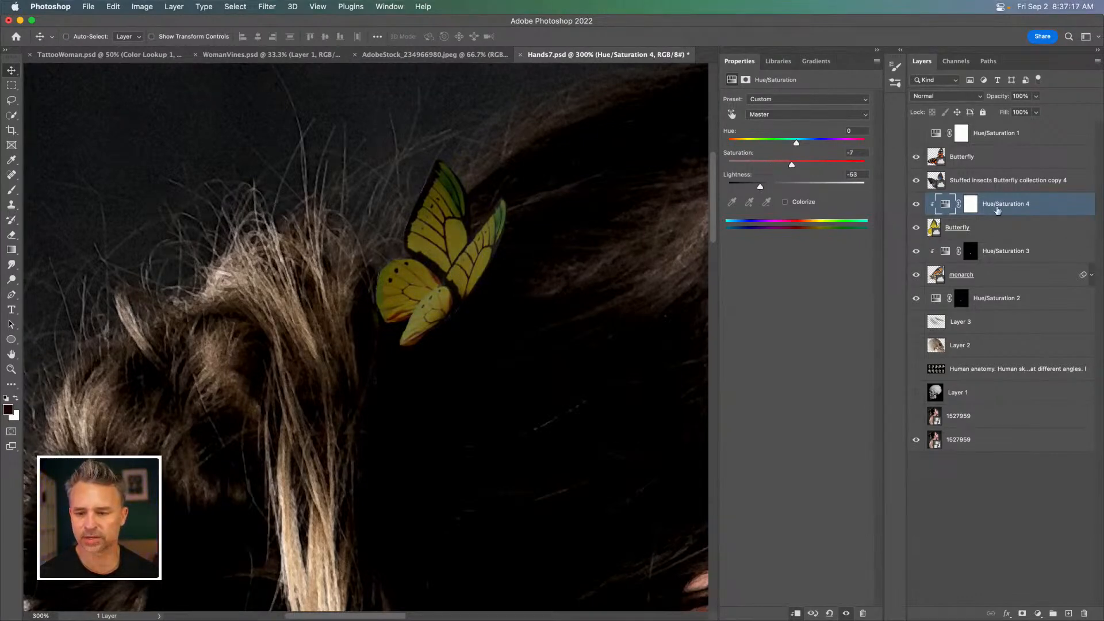
# Step: Brush black at 6% flow on the adjustment's mask to brighten the yellow wings, and compare with the adjustment hidden and shown
pyautogui.click(972, 203)
pyautogui.press('b')
pyautogui.press('x')
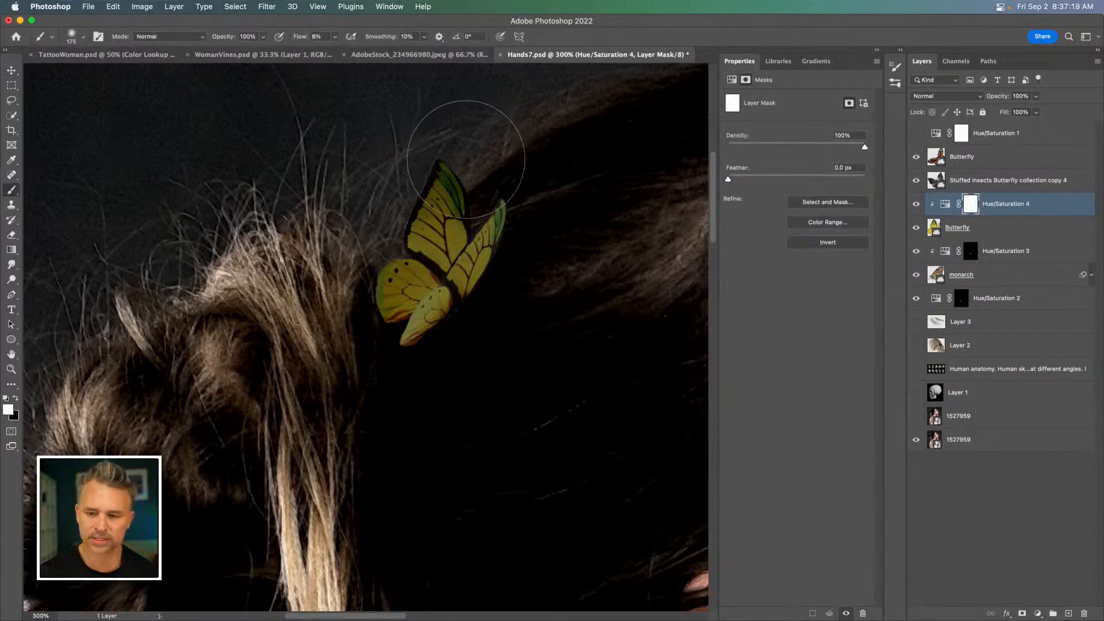
pyautogui.press('x')
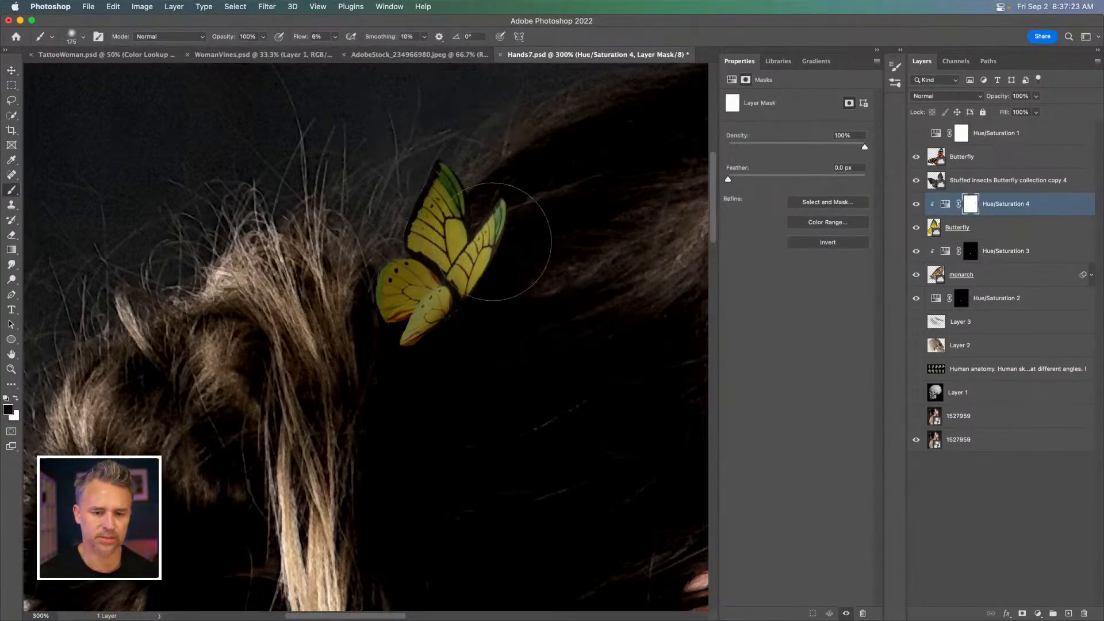
pyautogui.press('super+1')
pyautogui.press('super+minus')
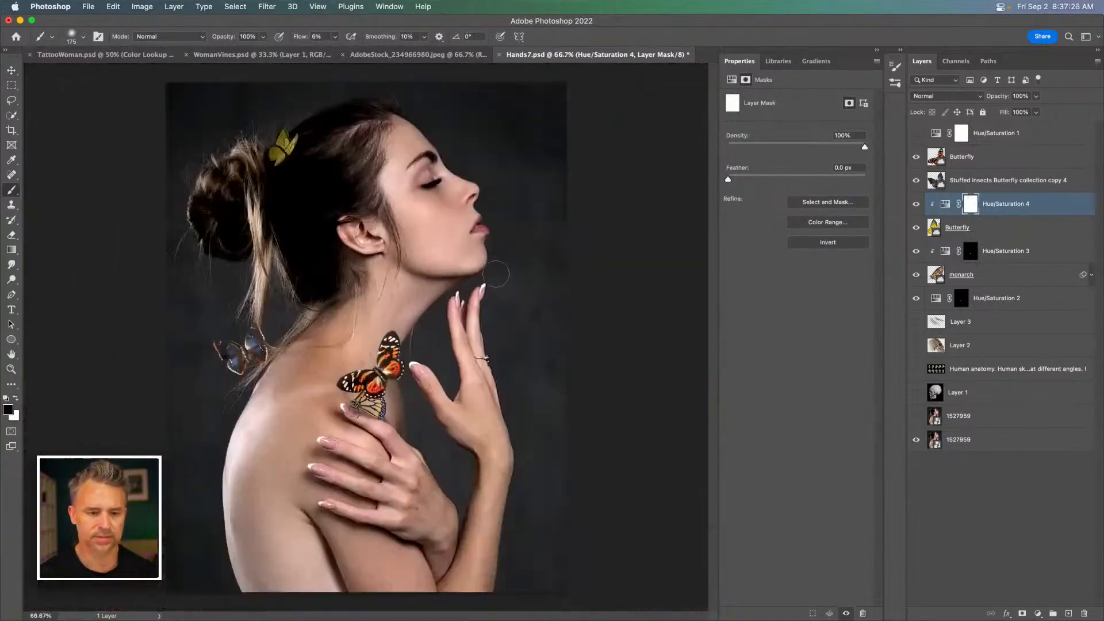
pyautogui.click(918, 207)
pyautogui.click(918, 207)
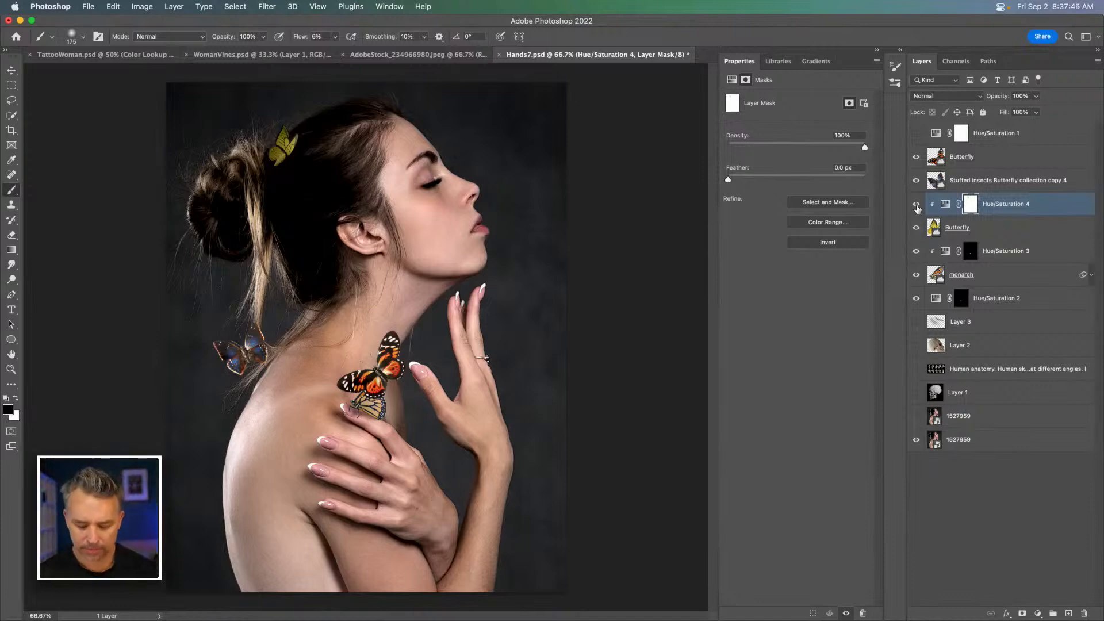
# Step: Move the orange and black butterfly from above the monarch to the raised hand's fingers and rotate it to -17.82°
pyautogui.press('super+equal')
pyautogui.press('super+equal')
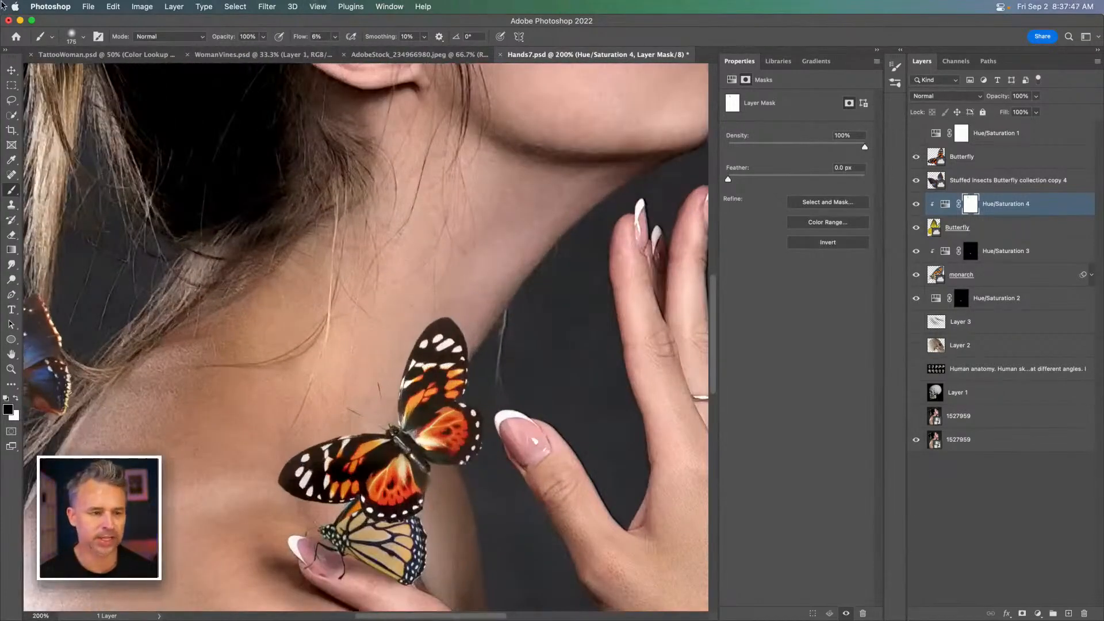
pyautogui.click(11, 70)
pyautogui.click(429, 416)
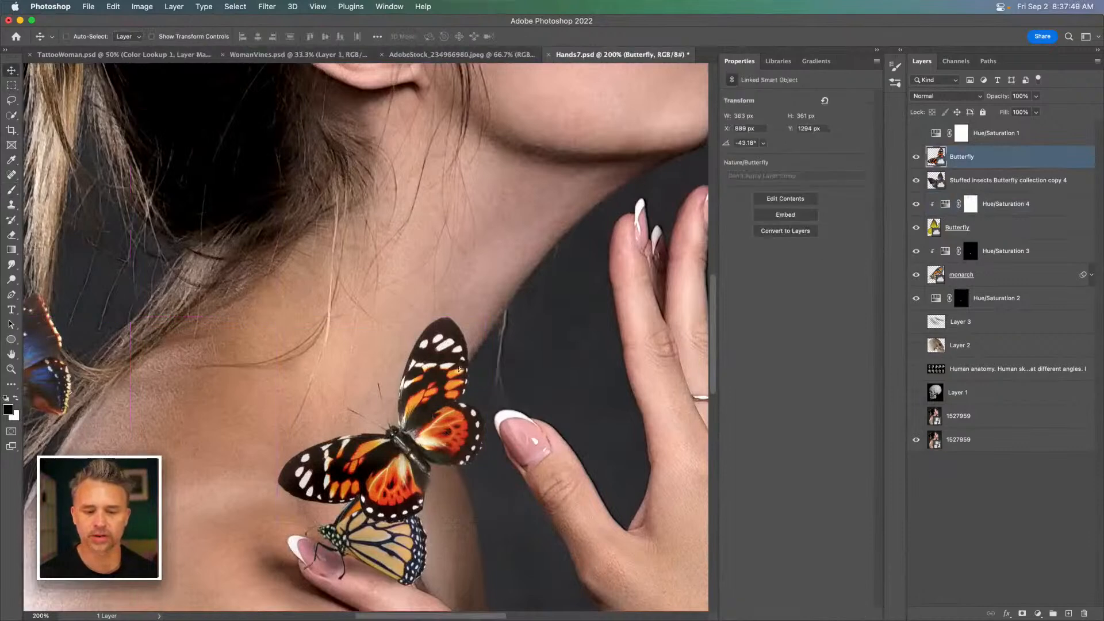
pyautogui.moveTo(428, 416); pyautogui.dragTo(543, 274)
pyautogui.press('super+minus')
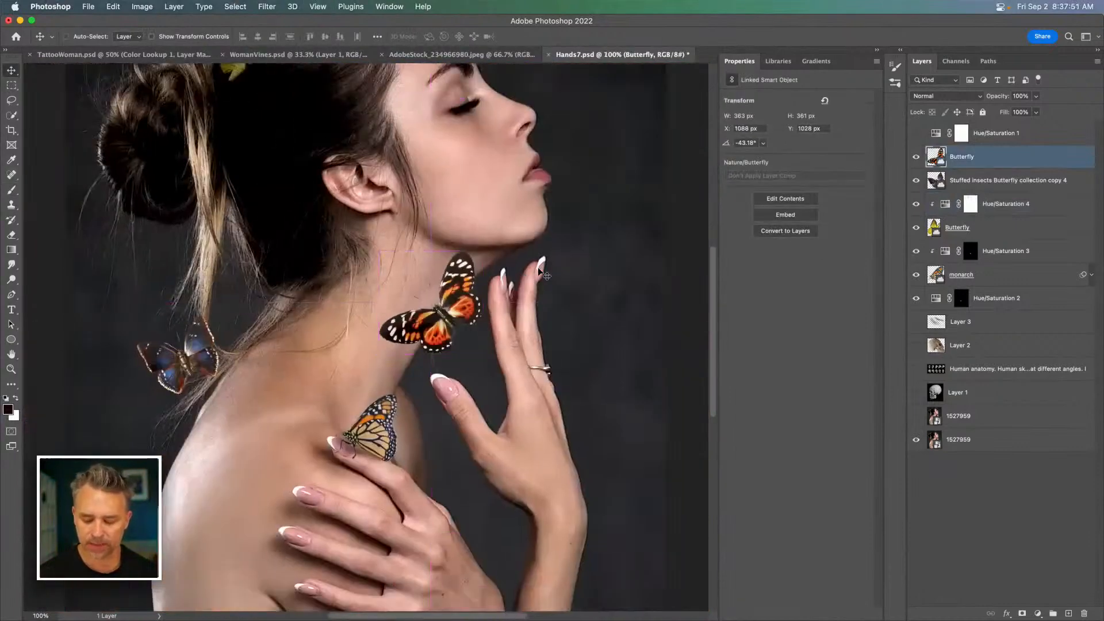
pyautogui.moveTo(440, 318); pyautogui.dragTo(569, 361)
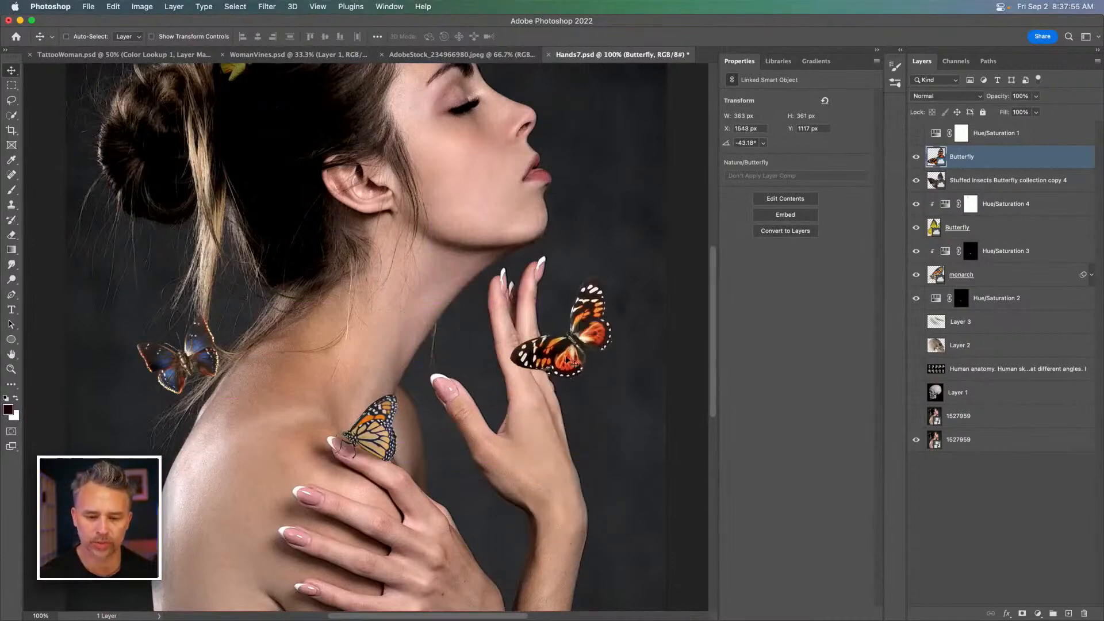
pyautogui.press('super+t')
pyautogui.moveTo(487, 283); pyautogui.dragTo(488, 320)
pyautogui.press('Return')
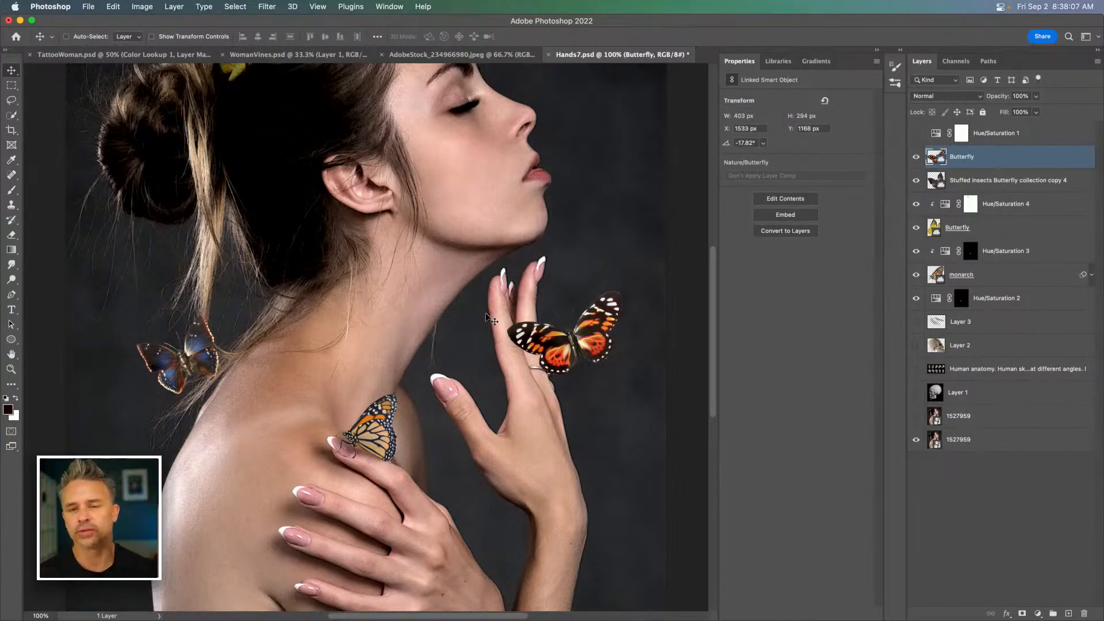
# Step: Move the orange and black butterfly onto the woman's neck just below the jaw
pyautogui.press('super+plus')
pyautogui.moveTo(561, 303); pyautogui.dragTo(343, 343)
pyautogui.moveTo(524, 379); pyautogui.dragTo(201, 276)
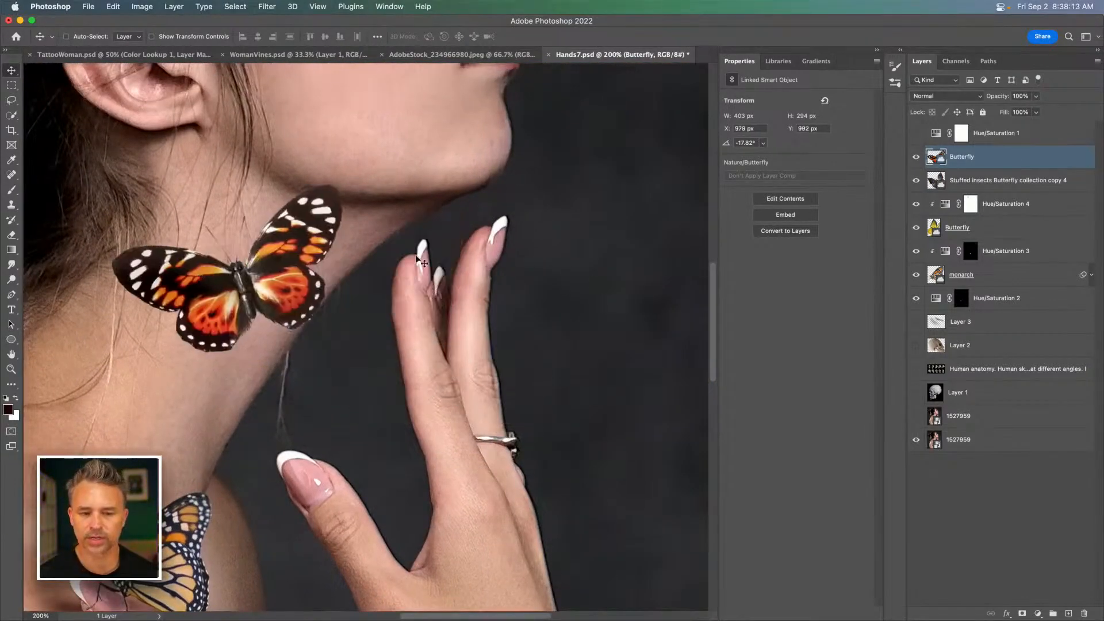
pyautogui.press('super+minus')
pyautogui.press('super+minus')
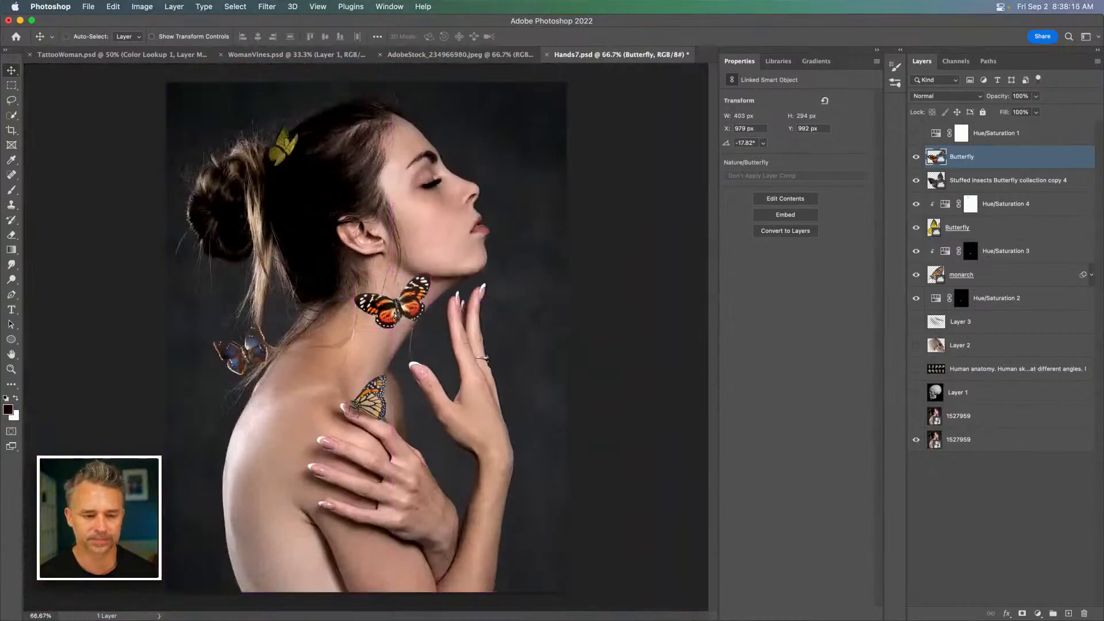
# Step: Move the orange and black butterfly to the back of the shoulder, scaled to 338 × 261 px and rotated to about 23°
pyautogui.moveTo(403, 319); pyautogui.dragTo(254, 532)
pyautogui.press('super+t')
pyautogui.moveTo(198, 505); pyautogui.dragTo(226, 472)
pyautogui.press('Return')
pyautogui.moveTo(250, 507); pyautogui.dragTo(223, 426)
# Step: Place the Stuffed insects Butterfly collection sheet from the Nature library's Butterflies group over the portrait
pyautogui.press('super+plus')
pyautogui.press('super+plus')
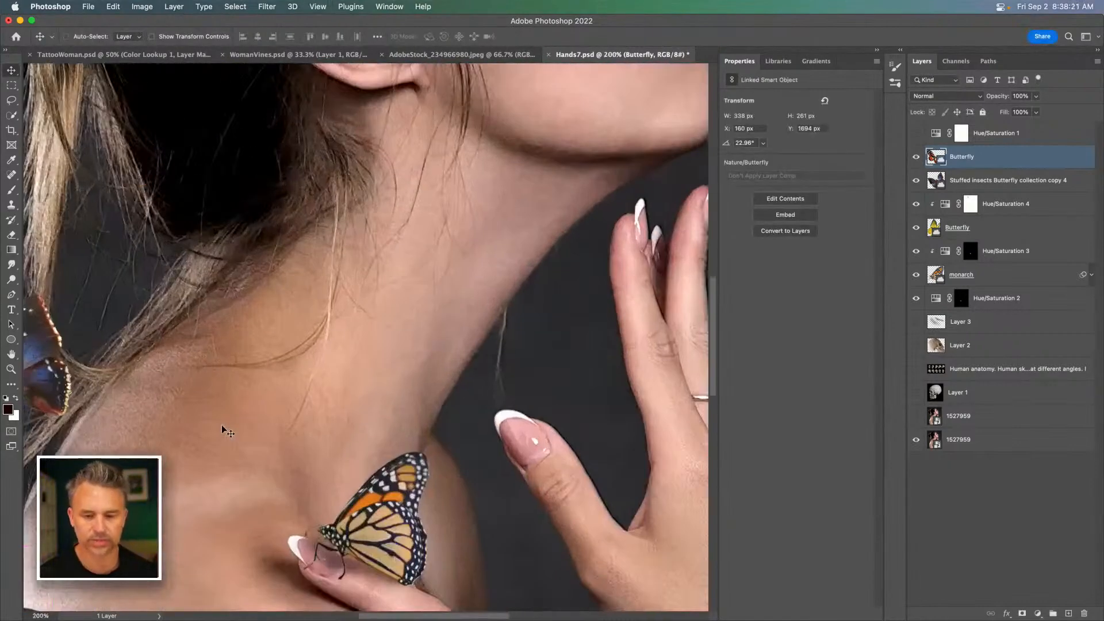
pyautogui.hscroll(5, 229, 327)
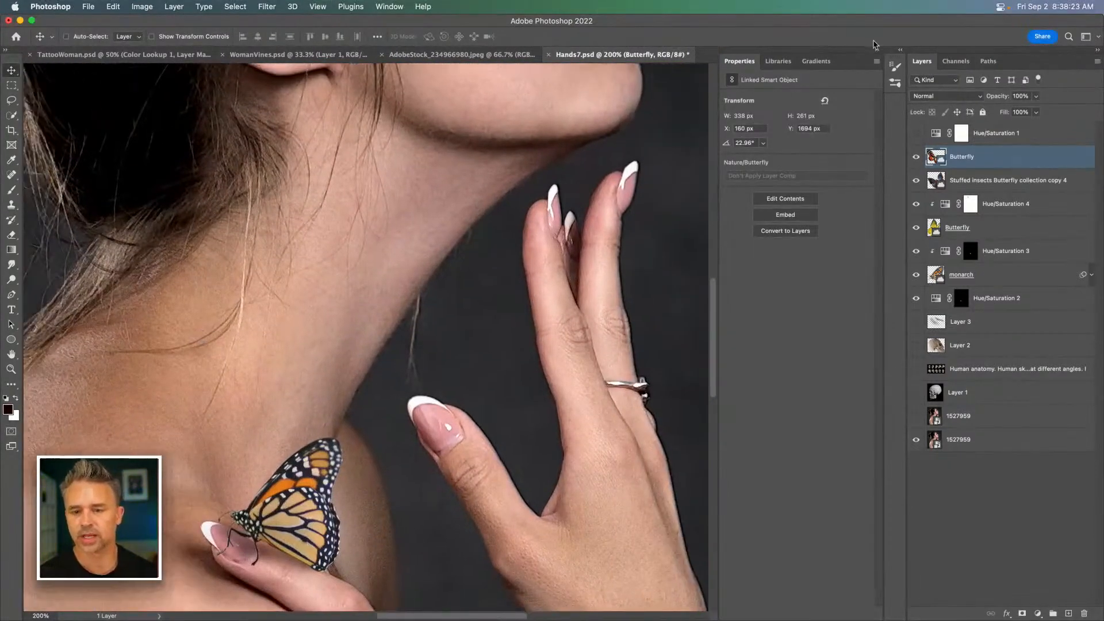
pyautogui.click(779, 61)
pyautogui.scroll(15, 739, 289)
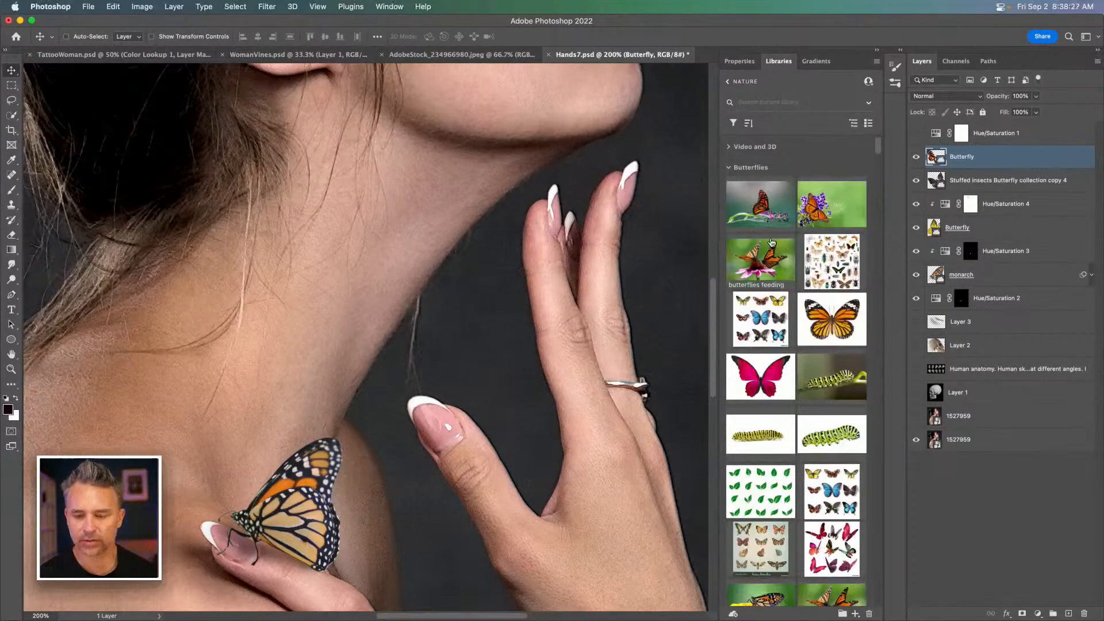
pyautogui.moveTo(759, 325); pyautogui.dragTo(420, 283)
pyautogui.press('Return')
# Step: Examine the natural shadows around the sheet's orange and black butterfly up close, and delete the collection layer
pyautogui.moveTo(154, 251); pyautogui.dragTo(308, 281)
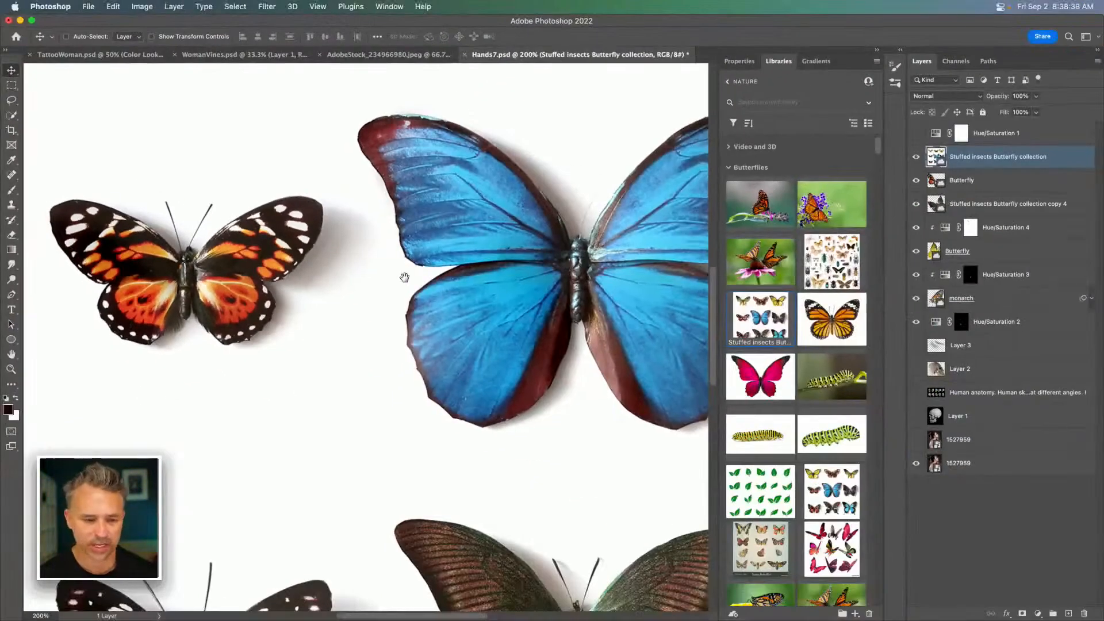
pyautogui.moveTo(561, 317); pyautogui.dragTo(553, 317)
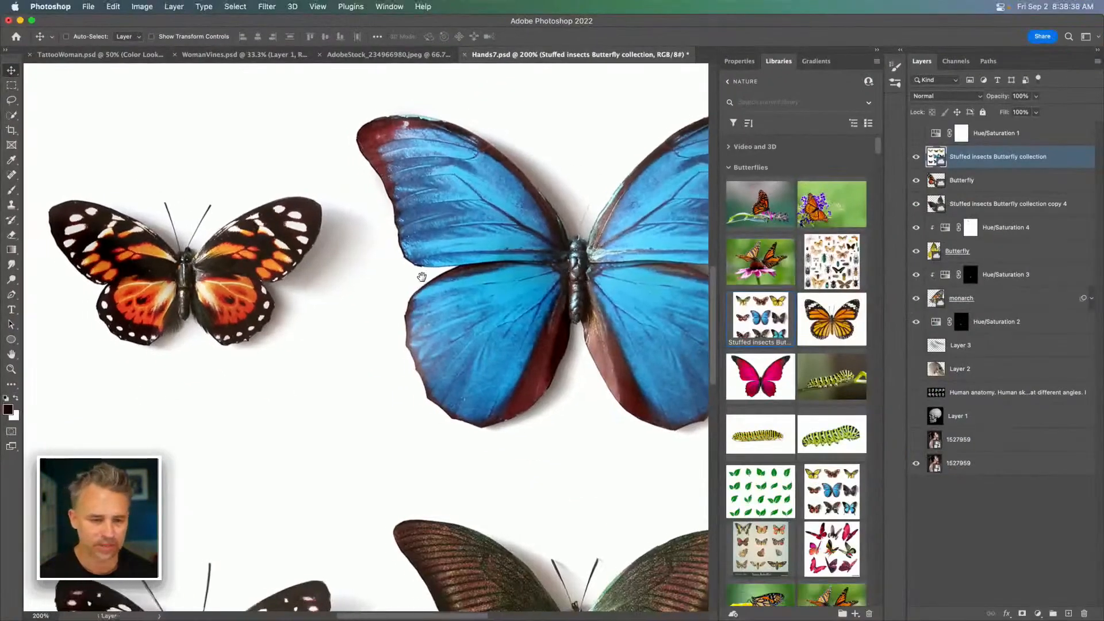
pyautogui.moveTo(417, 277); pyautogui.dragTo(626, 303)
pyautogui.press('super+plus')
pyautogui.press('super+plus')
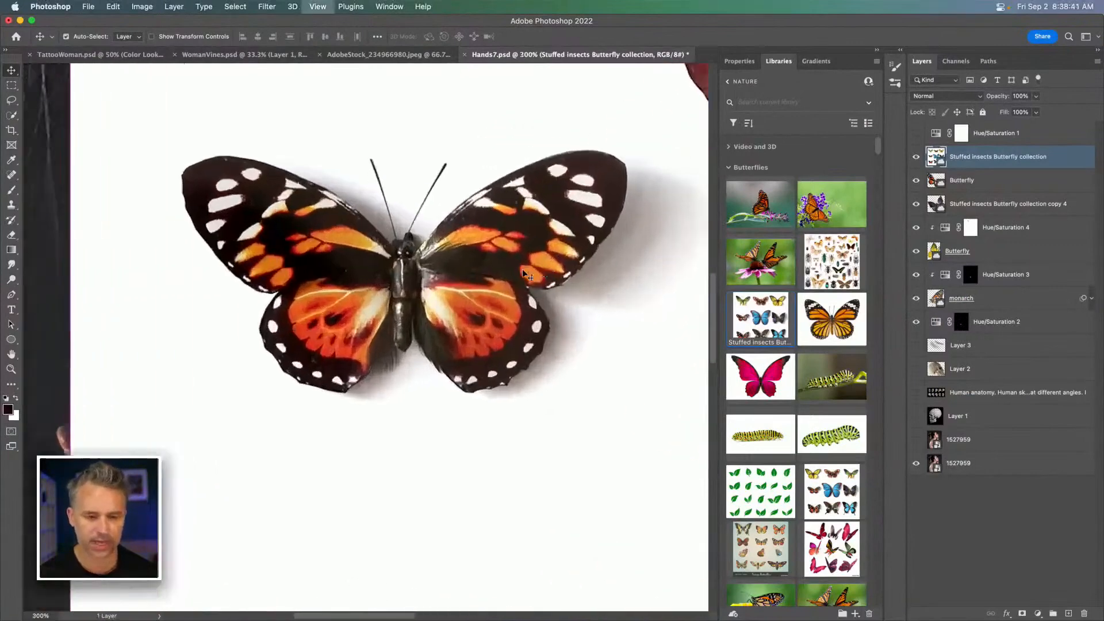
pyautogui.moveTo(521, 273); pyautogui.dragTo(321, 320)
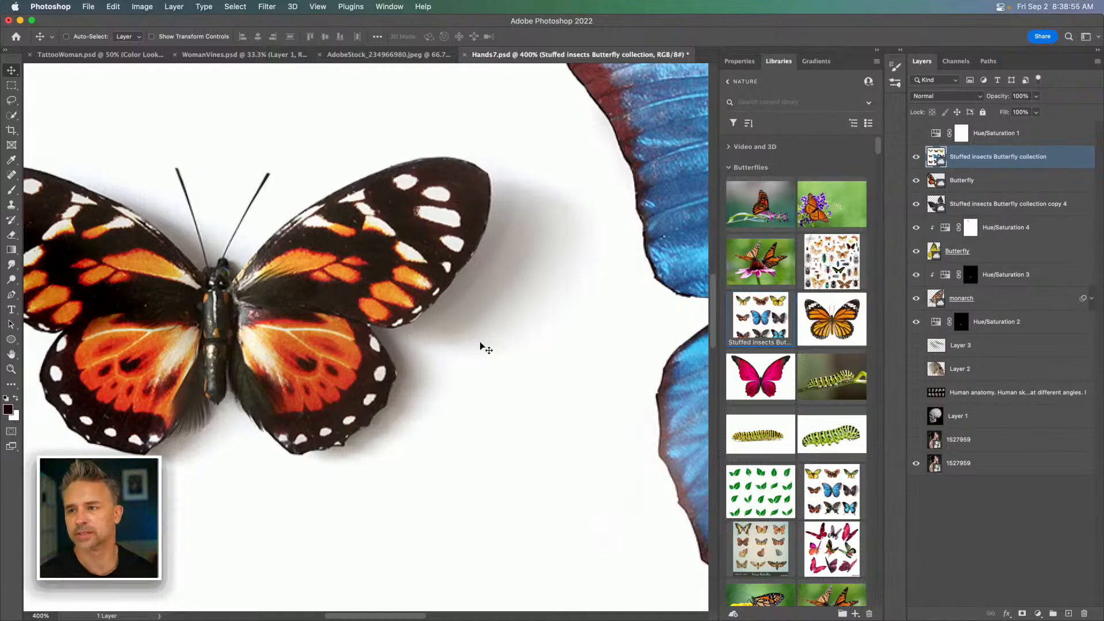
pyautogui.press('super+minus')
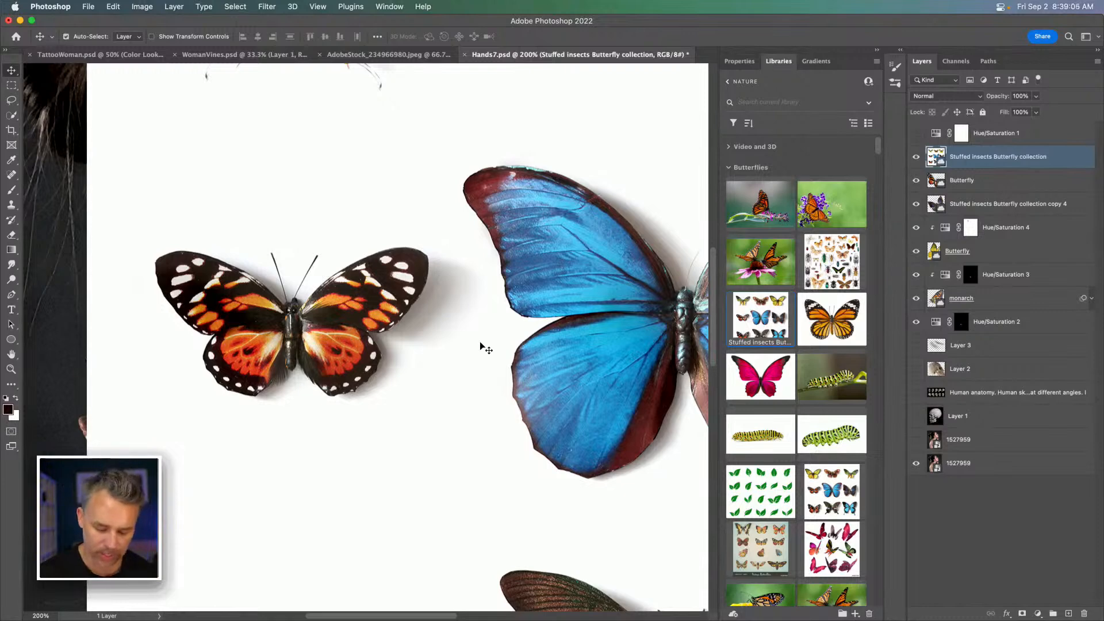
pyautogui.press('super+0')
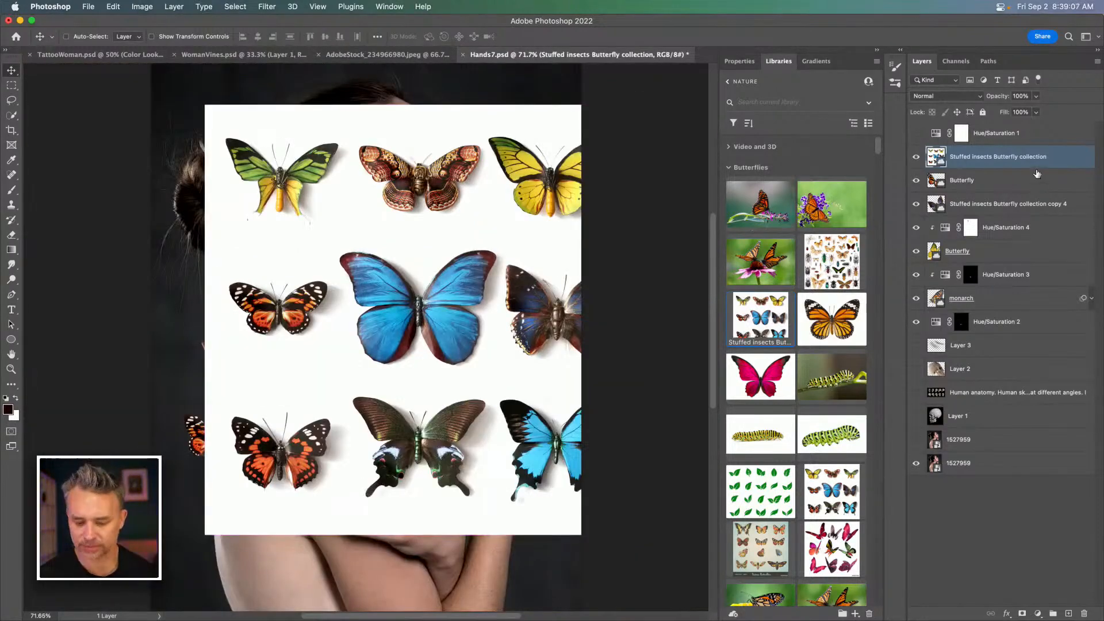
pyautogui.press('BackSpace')
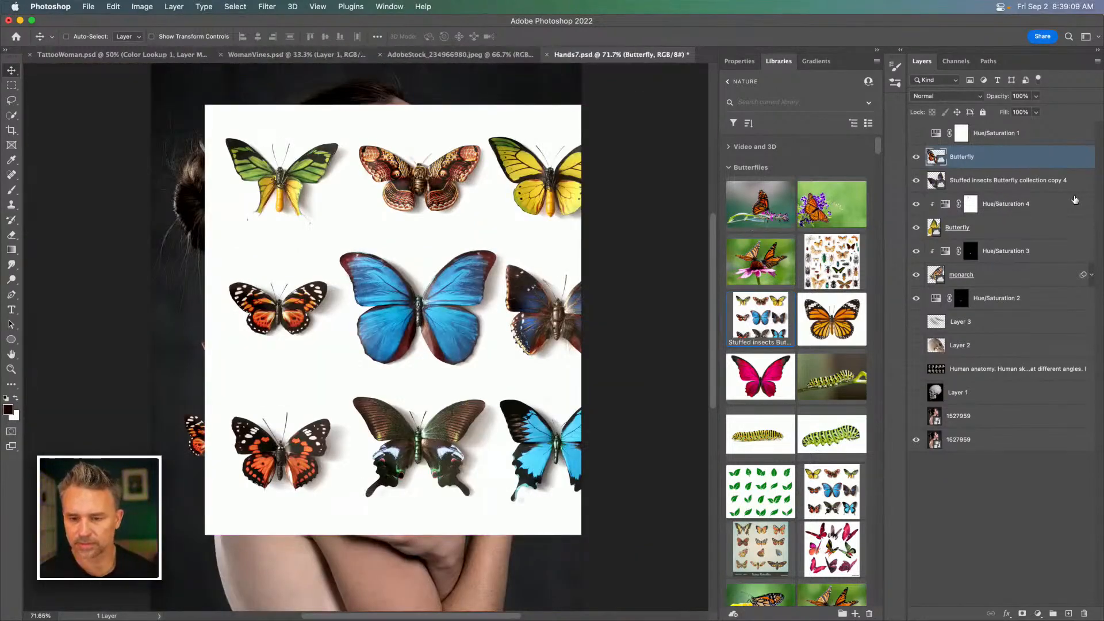
# Step: Browse the Nature library past the butterflies and bones to the flowers and blossom branches
pyautogui.scroll(-5, 774, 329)
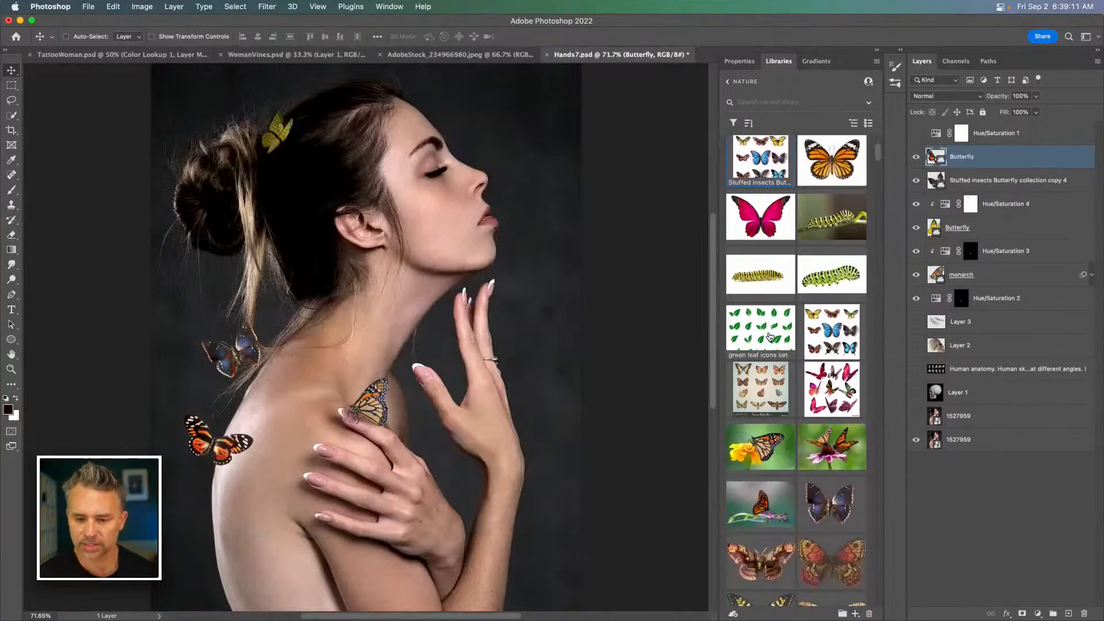
pyautogui.scroll(-10, 774, 334)
pyautogui.scroll(-10, 774, 340)
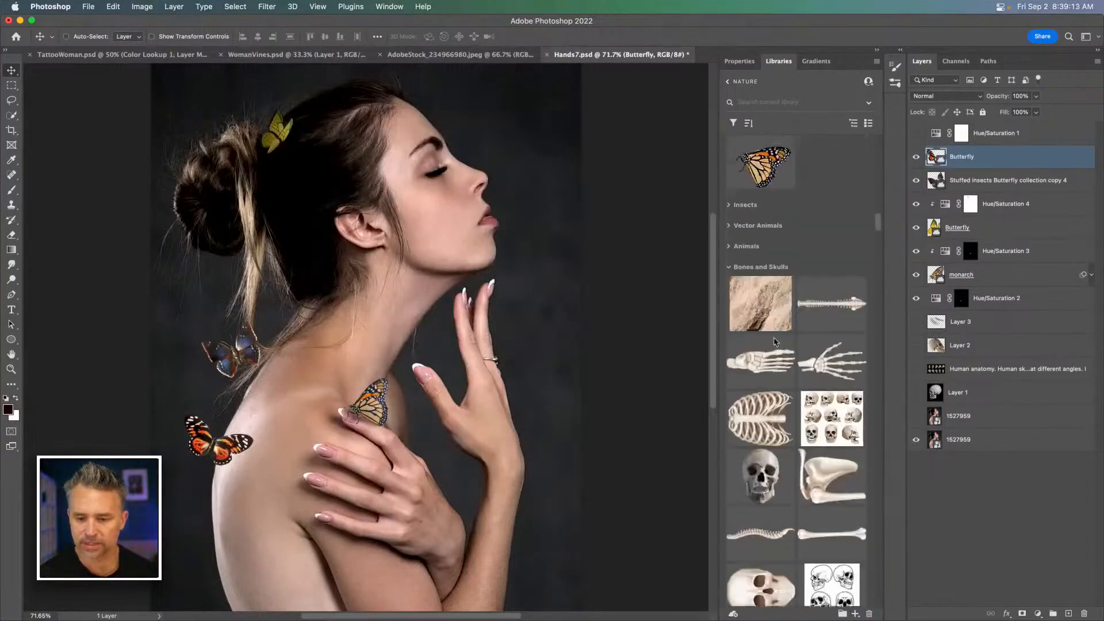
pyautogui.scroll(1, 745, 242)
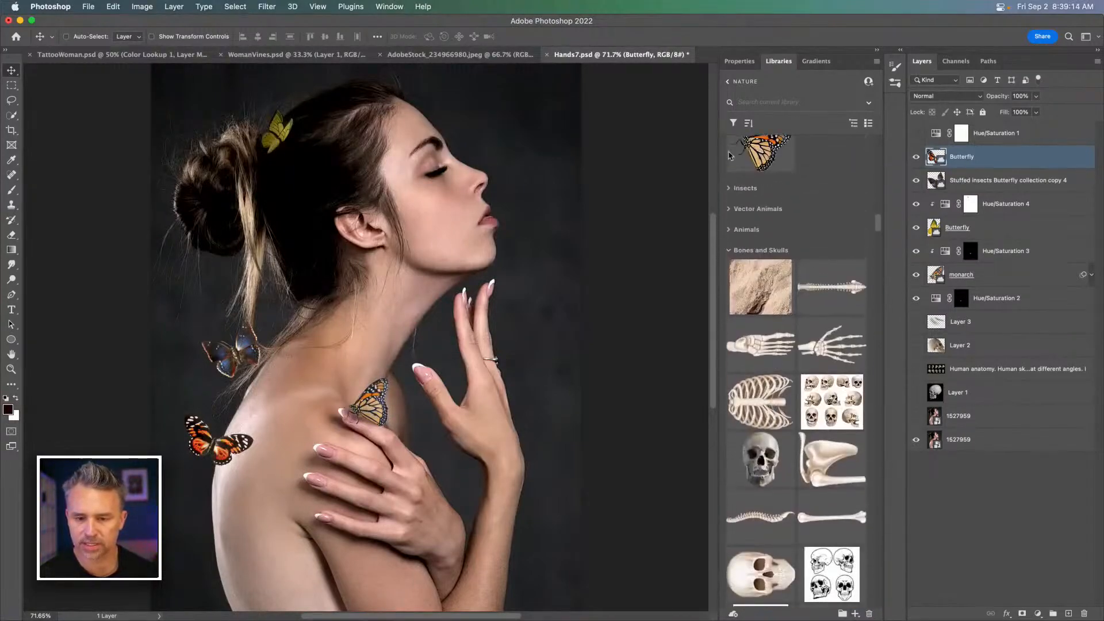
pyautogui.click(728, 254)
pyautogui.click(728, 277)
pyautogui.scroll(-10, 774, 294)
pyautogui.scroll(-10, 774, 295)
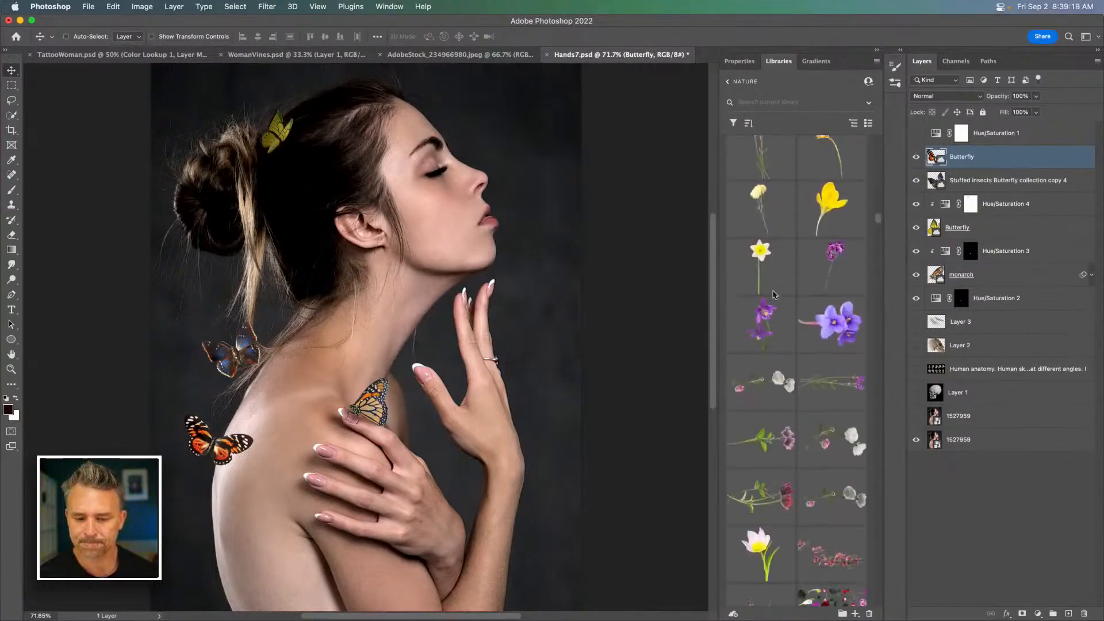
pyautogui.scroll(1, 774, 294)
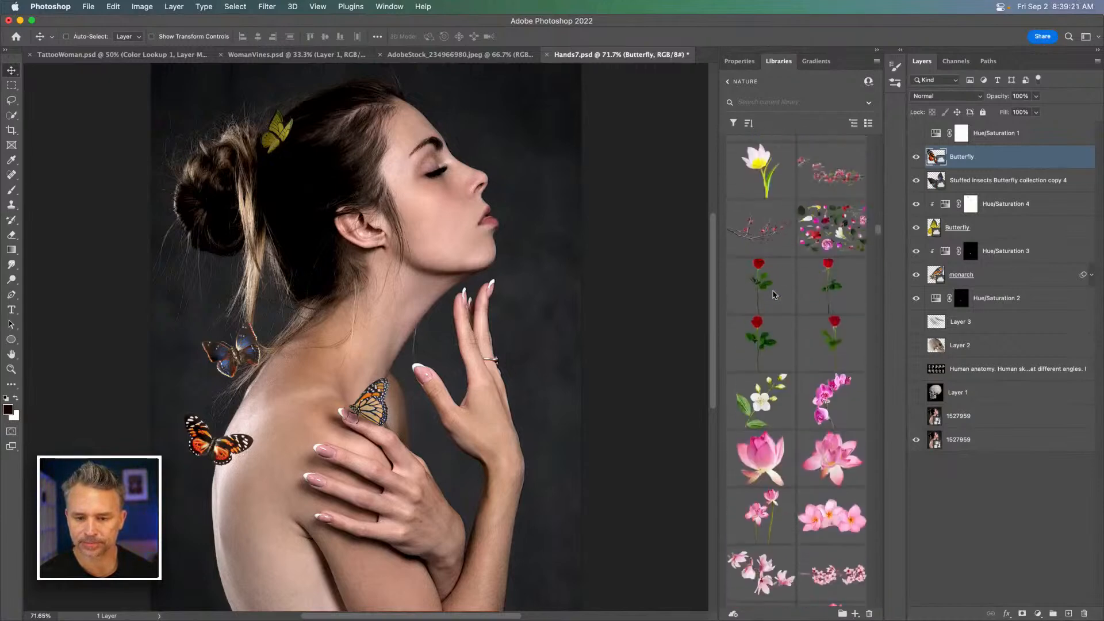
# Step: Place the library's Apple Tree Branch from the hair down to the upper arm, at about 46% scale and rotated about 60.5°
pyautogui.moveTo(818, 182); pyautogui.dragTo(282, 273)
pyautogui.moveTo(221, 241); pyautogui.dragTo(222, 354)
pyautogui.moveTo(114, 270); pyautogui.dragTo(333, 144)
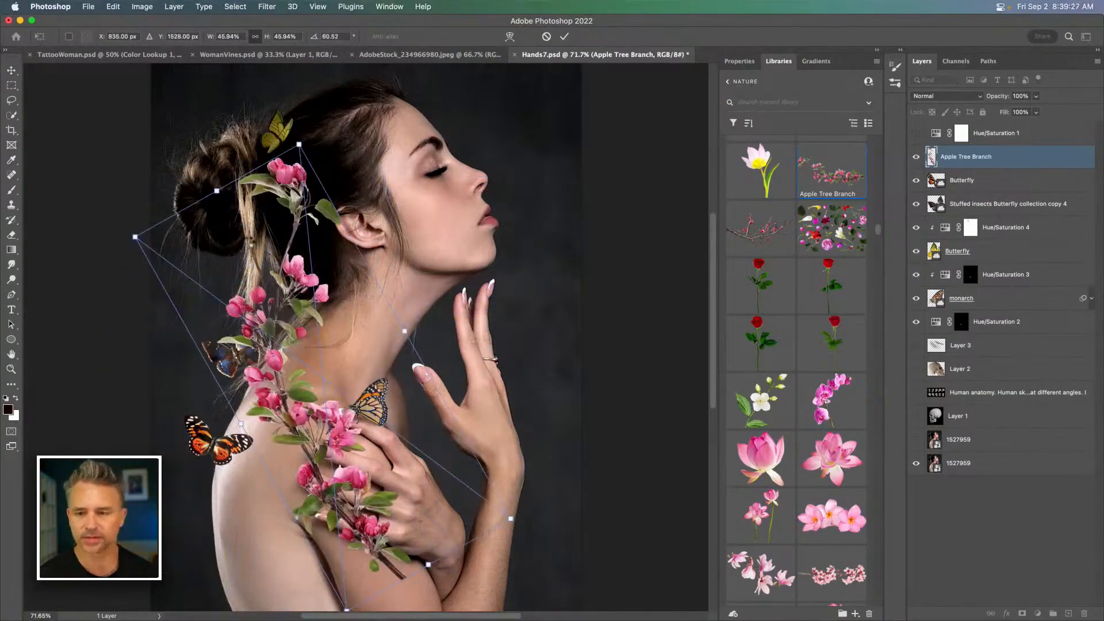
pyautogui.press('Return')
# Step: Place the library's Plum Blossom branch over the top of the head, rotated so its blossoms hang over the bun
pyautogui.moveTo(760, 228); pyautogui.dragTo(289, 311)
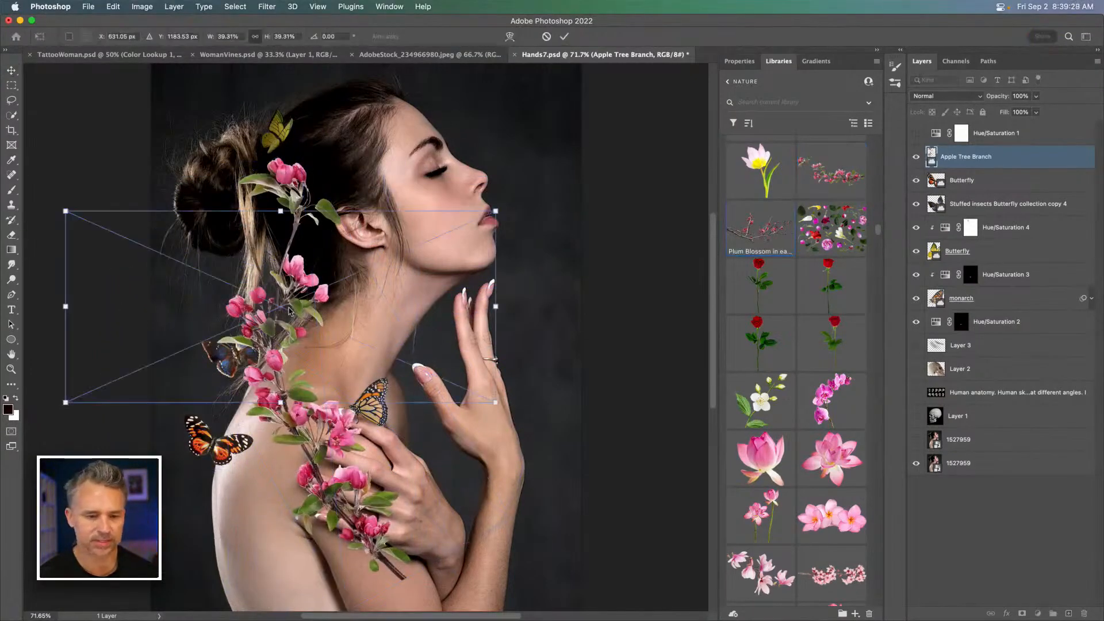
pyautogui.moveTo(44, 190); pyautogui.dragTo(489, 226)
pyautogui.moveTo(260, 260); pyautogui.dragTo(221, 159)
pyautogui.press('Return')
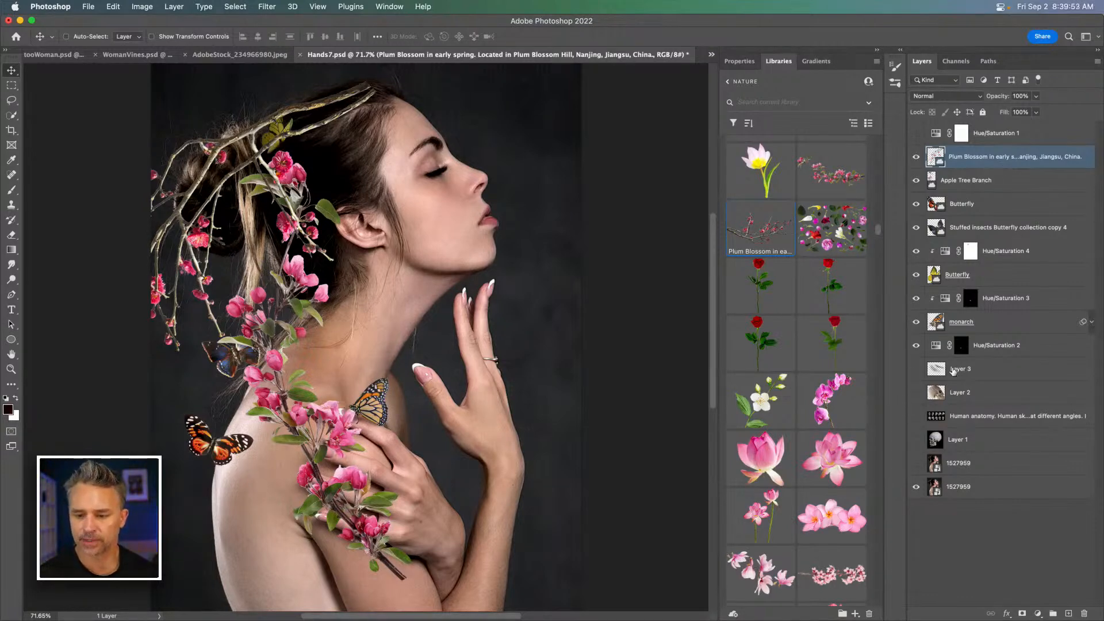
# Step: Group the layers from the Plum Blossom branch down to Hue/Saturation 2 and hide the group
pyautogui.keyDown('shift'); pyautogui.click(1001, 350); pyautogui.keyUp('shift')
pyautogui.press('super+g')
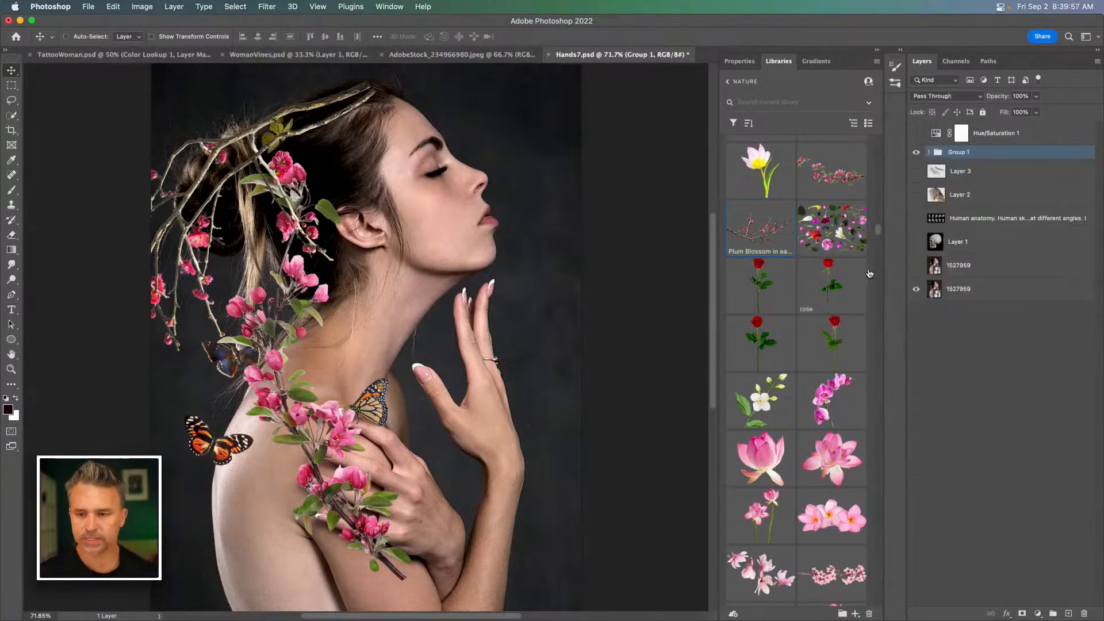
pyautogui.click(916, 152)
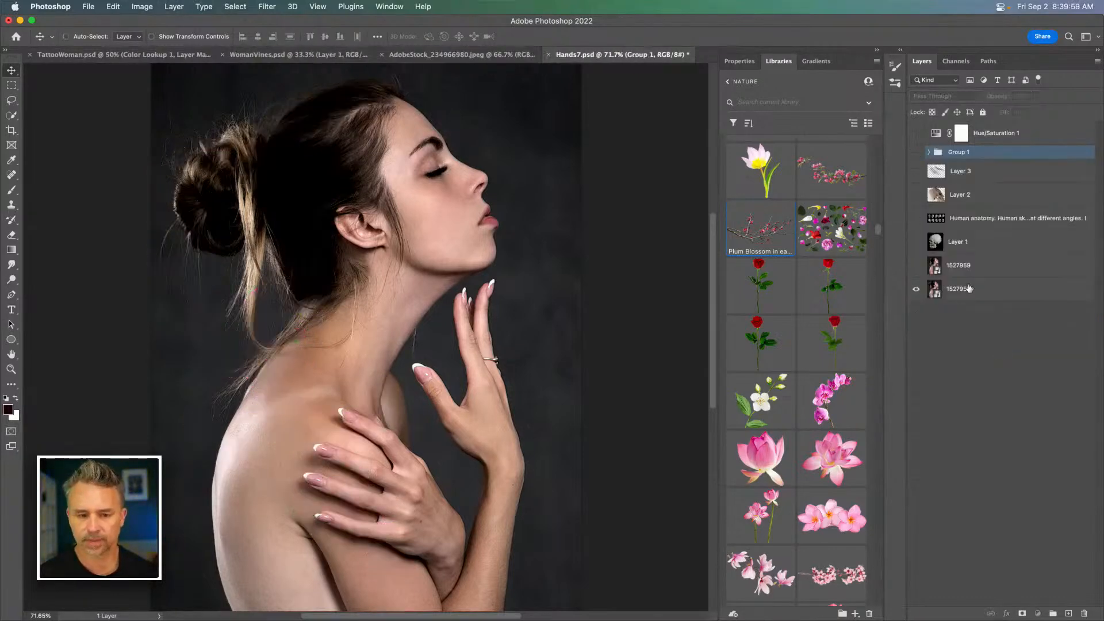
# Step: Rasterize the visible bottom portrait layer 1527959
pyautogui.click(972, 289)
pyautogui.press('super+minus')
pyautogui.press('super+minus')
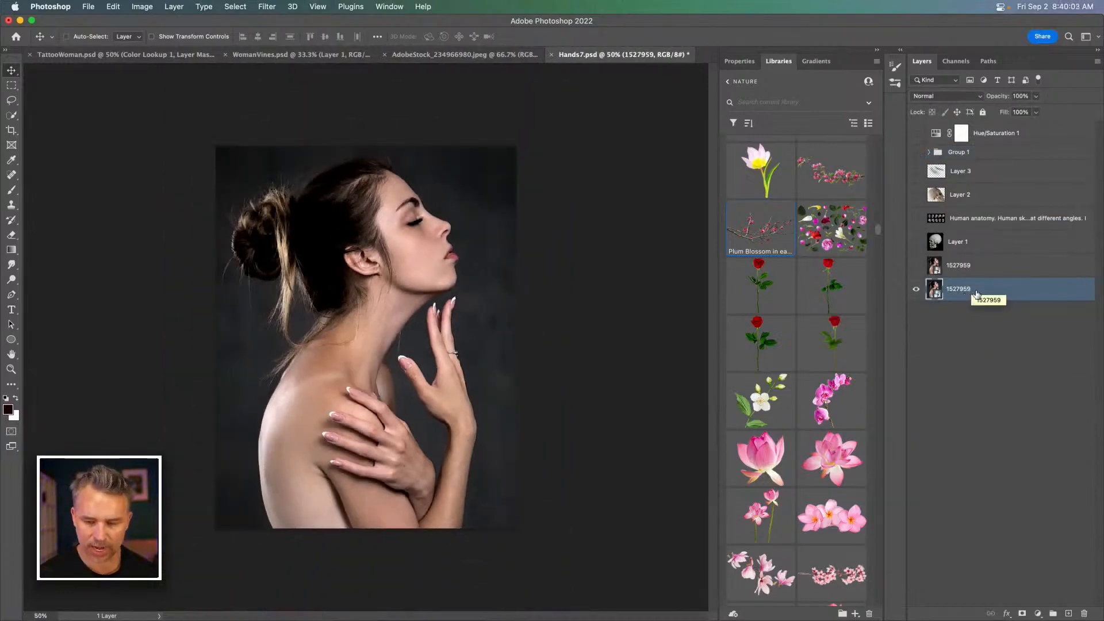
pyautogui.rightClick(1000, 291)
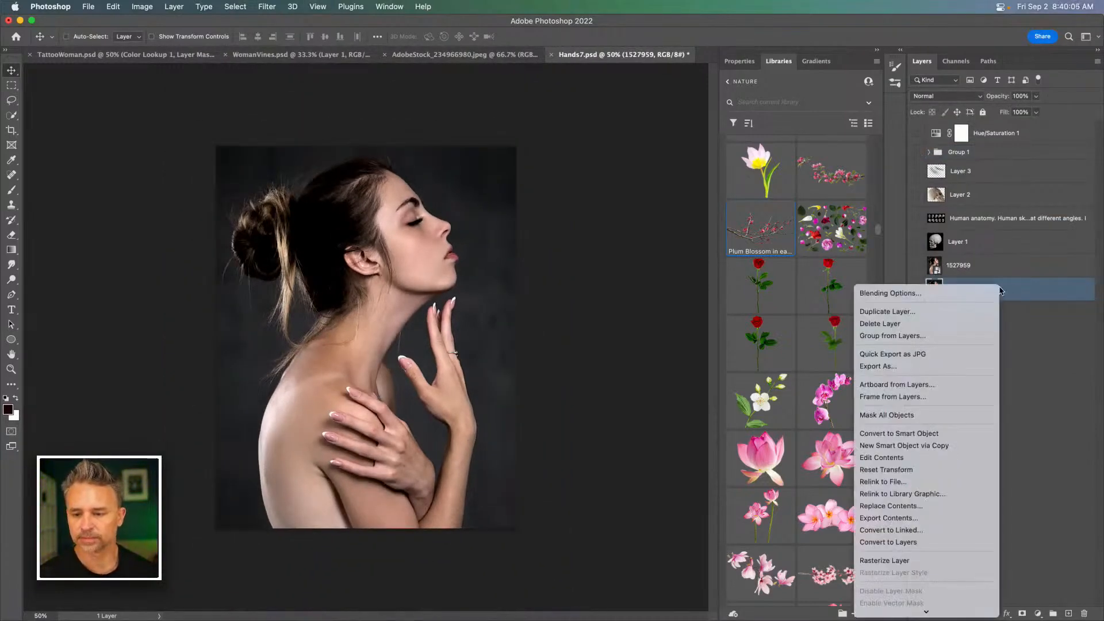
pyautogui.click(892, 560)
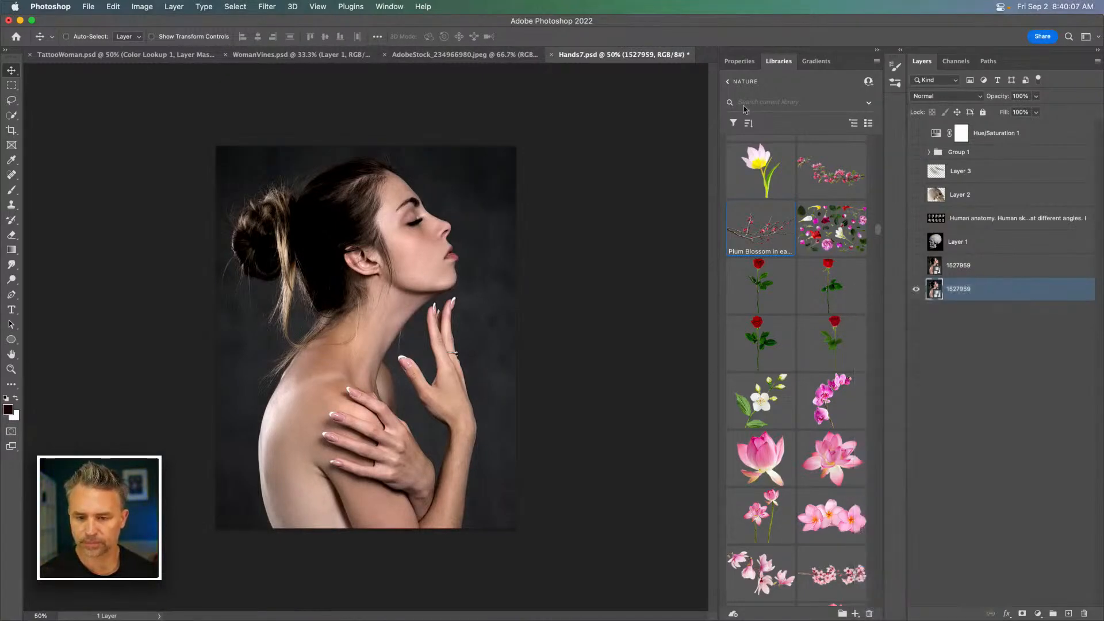
# Step: Remove the background of the rasterized portrait with the quick action
pyautogui.click(133, 6)
pyautogui.click(133, 6)
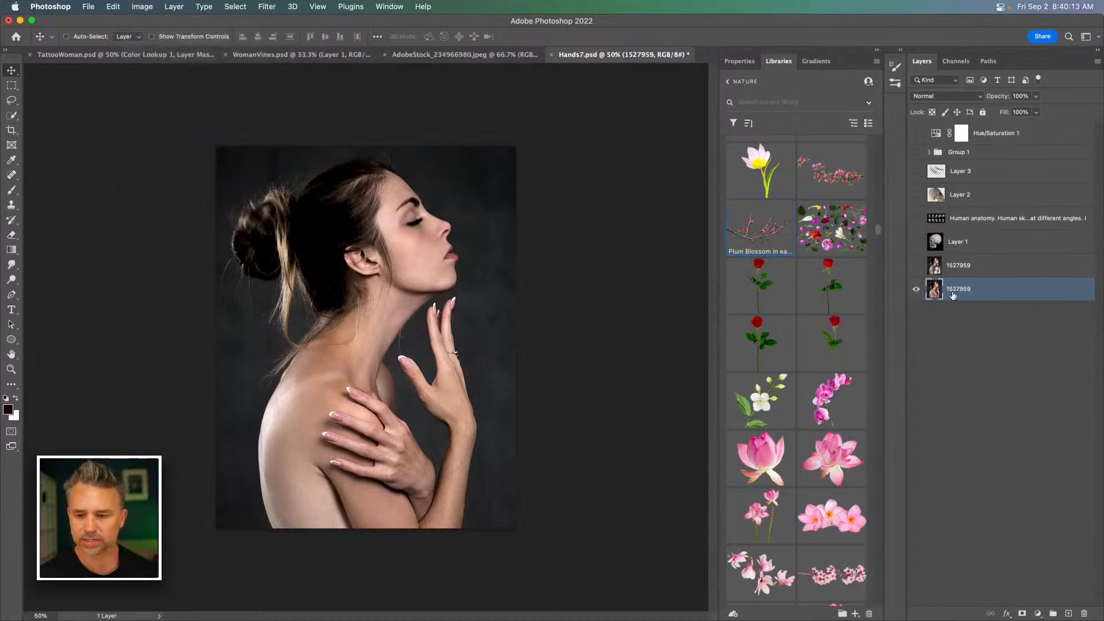
pyautogui.click(734, 64)
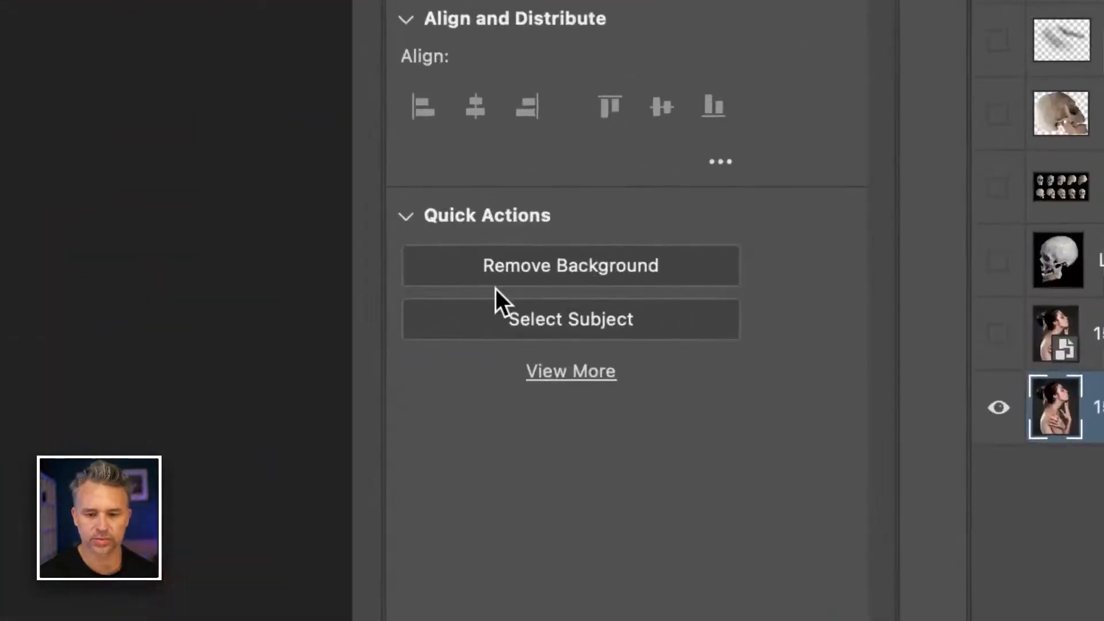
pyautogui.click(488, 269)
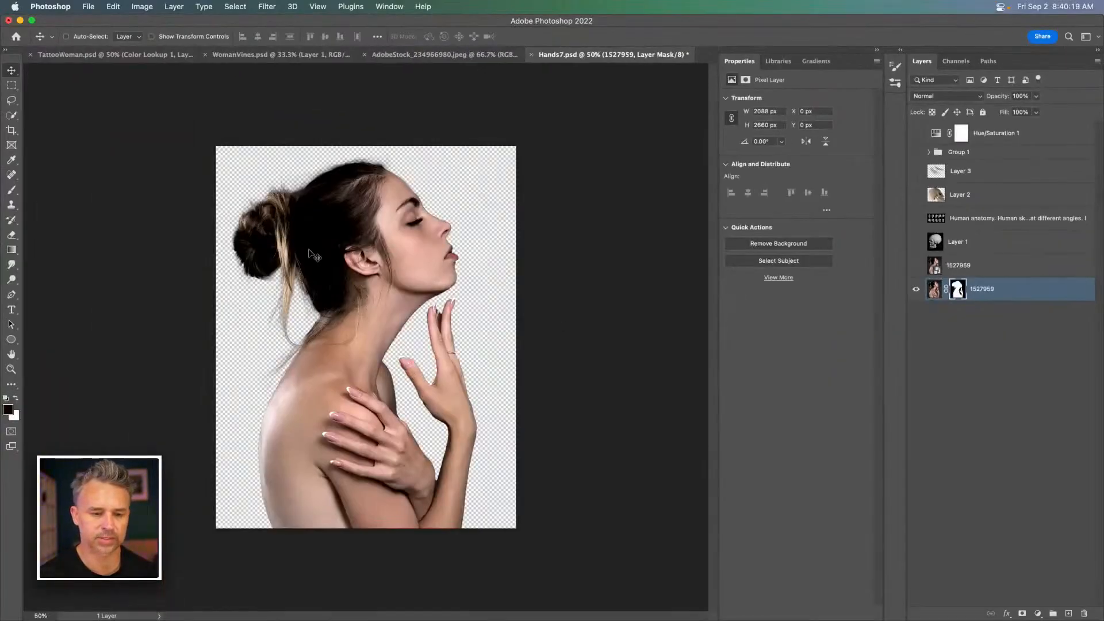
# Step: Add a new layer beneath the cut-out portrait and fill it with a green-to-blue gradient preset
pyautogui.press('super+plus')
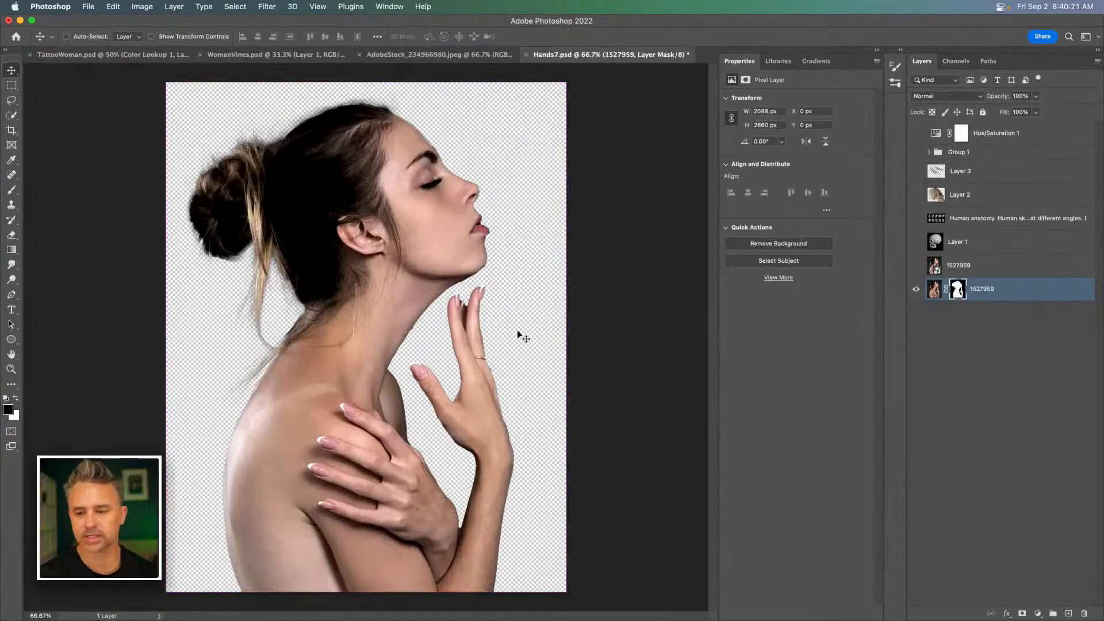
pyautogui.keyDown('super'); pyautogui.click(1068, 613); pyautogui.keyUp('super')
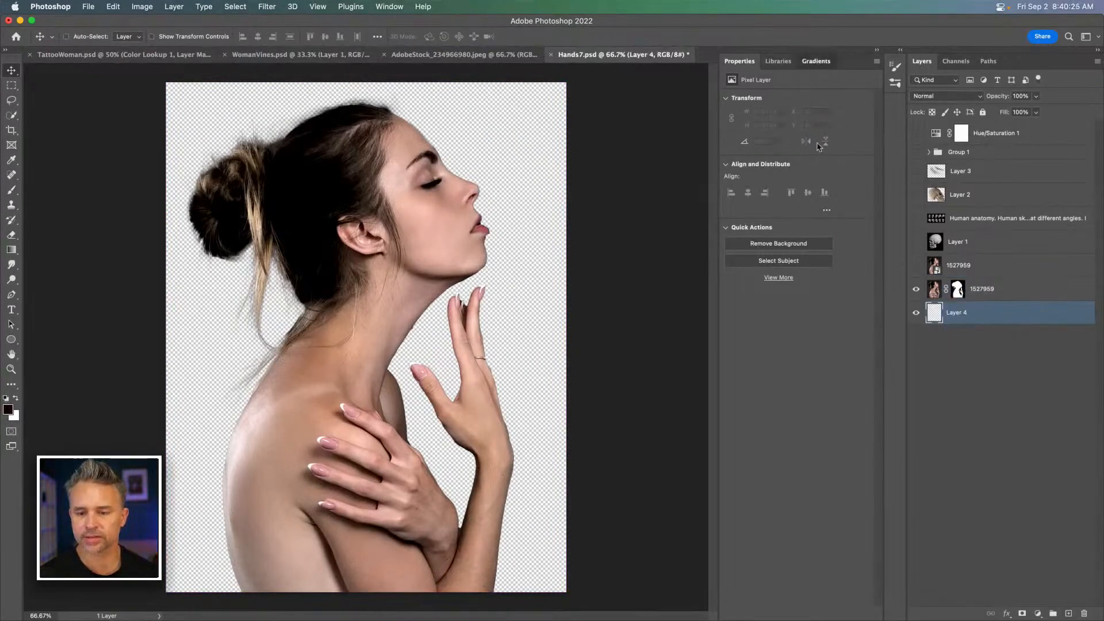
pyautogui.click(826, 62)
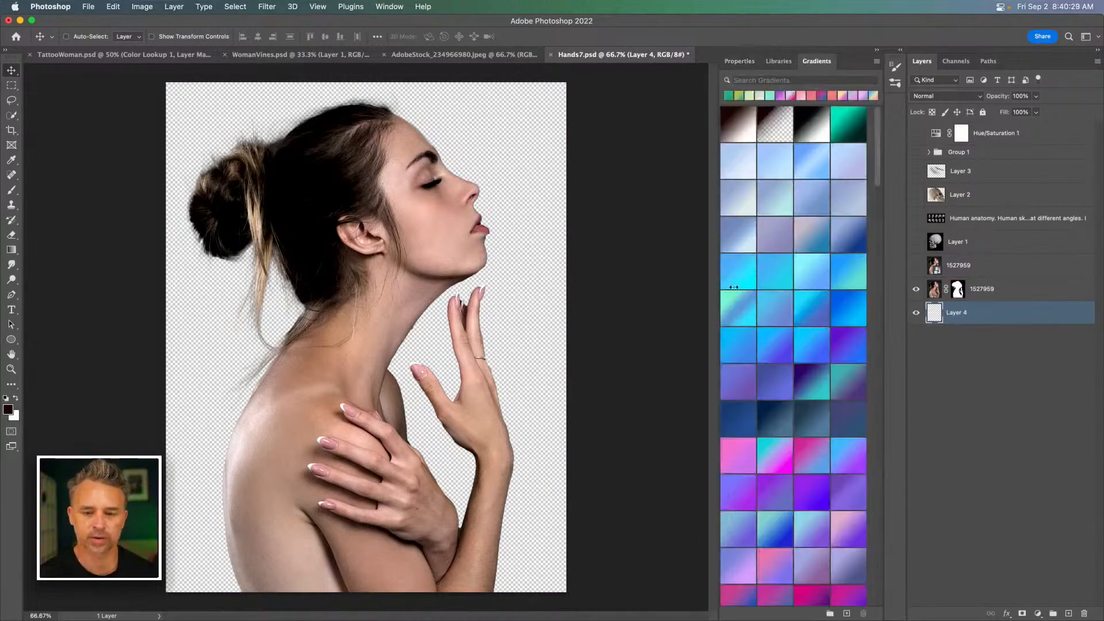
pyautogui.moveTo(732, 311); pyautogui.dragTo(1002, 322)
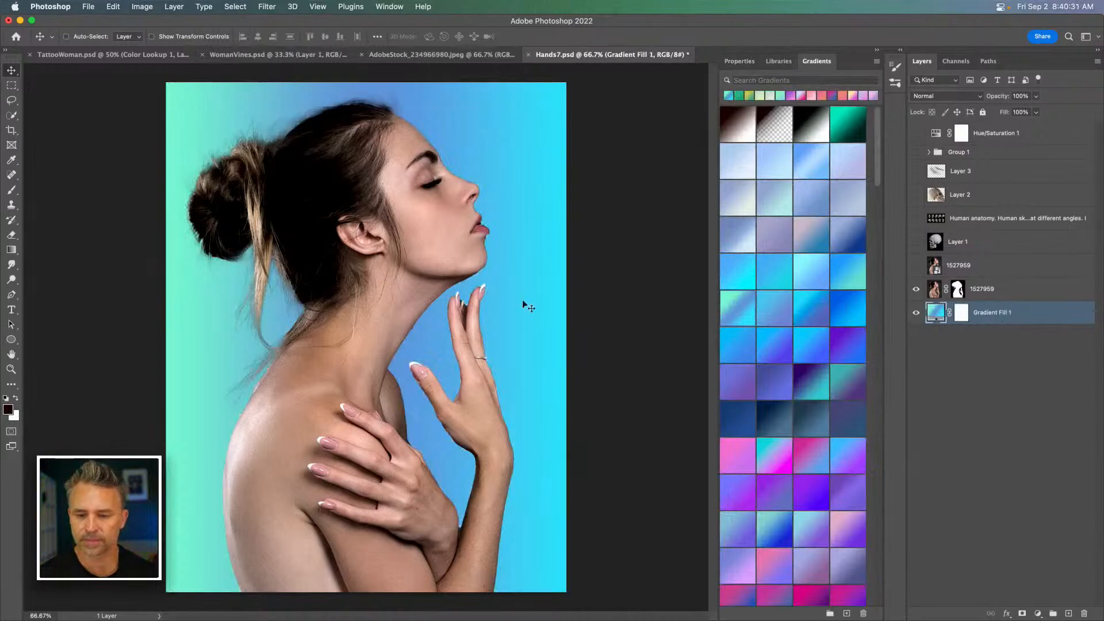
# Step: Examine the cutout edges around the chin, neck and fingers up close, comparing them with the original portrait layer
pyautogui.press('super+plus')
pyautogui.press('super+plus')
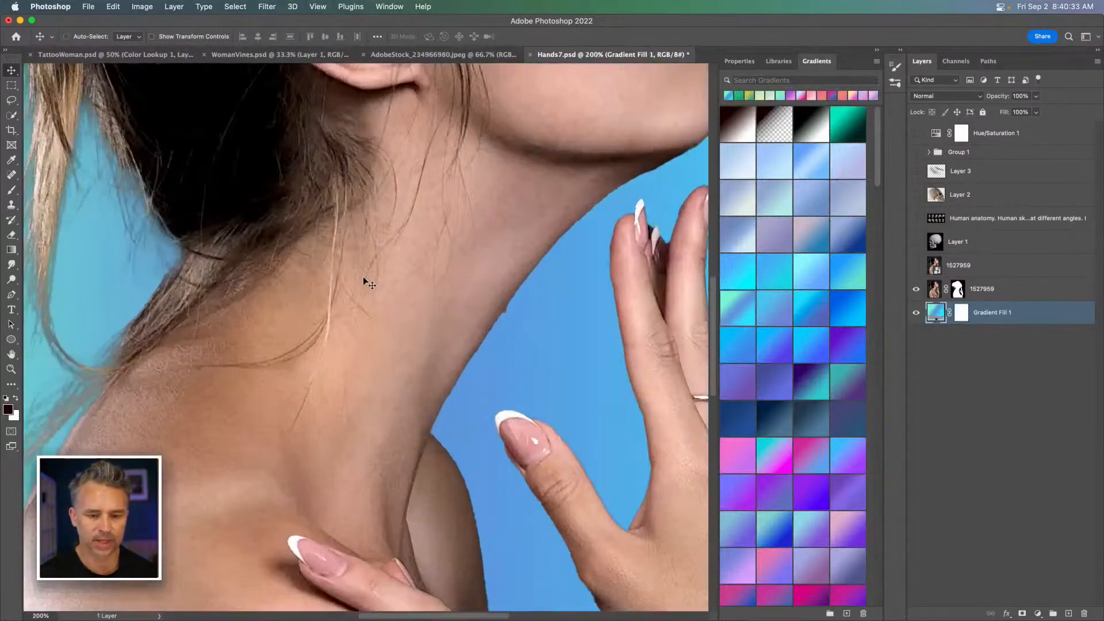
pyautogui.moveTo(366, 272); pyautogui.dragTo(319, 486)
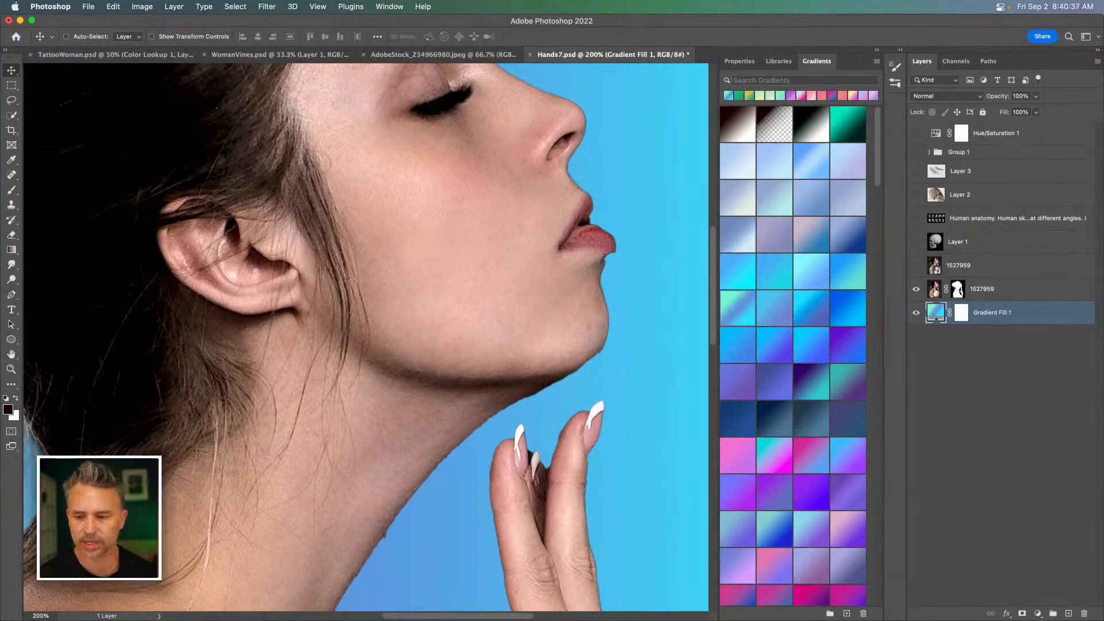
pyautogui.click(916, 291)
pyautogui.click(916, 291)
pyautogui.click(917, 265)
pyautogui.click(916, 265)
pyautogui.click(917, 265)
pyautogui.click(916, 265)
pyautogui.click(917, 265)
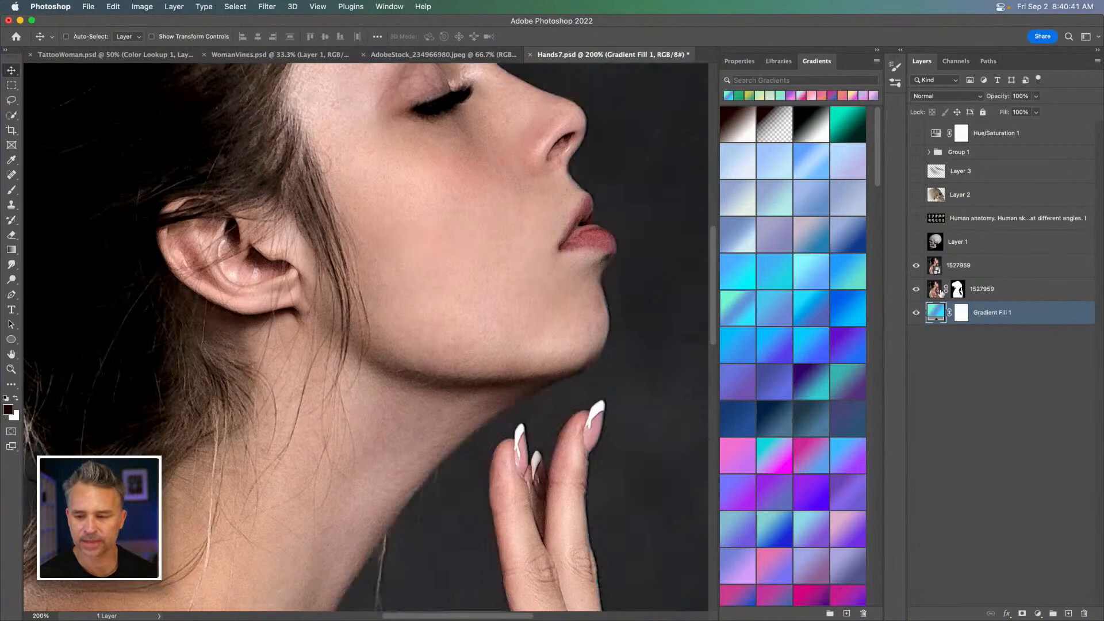
pyautogui.click(917, 265)
# Step: Open the portrait's layer mask in Select and Mask and set the preview transparency to 84%
pyautogui.click(958, 290)
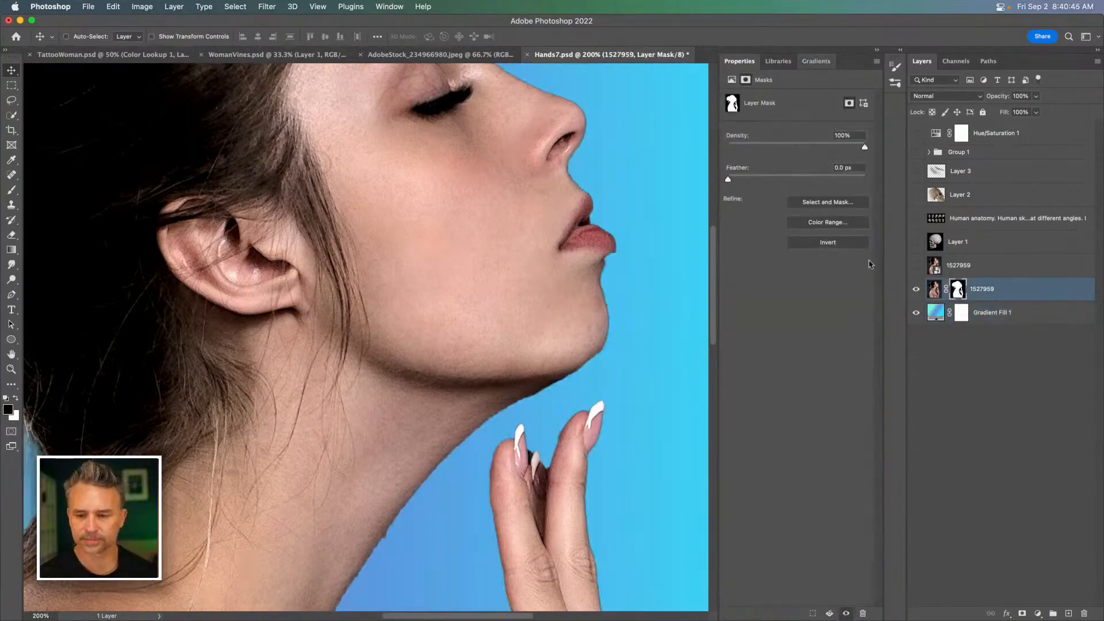
pyautogui.click(826, 203)
pyautogui.press('super+equal')
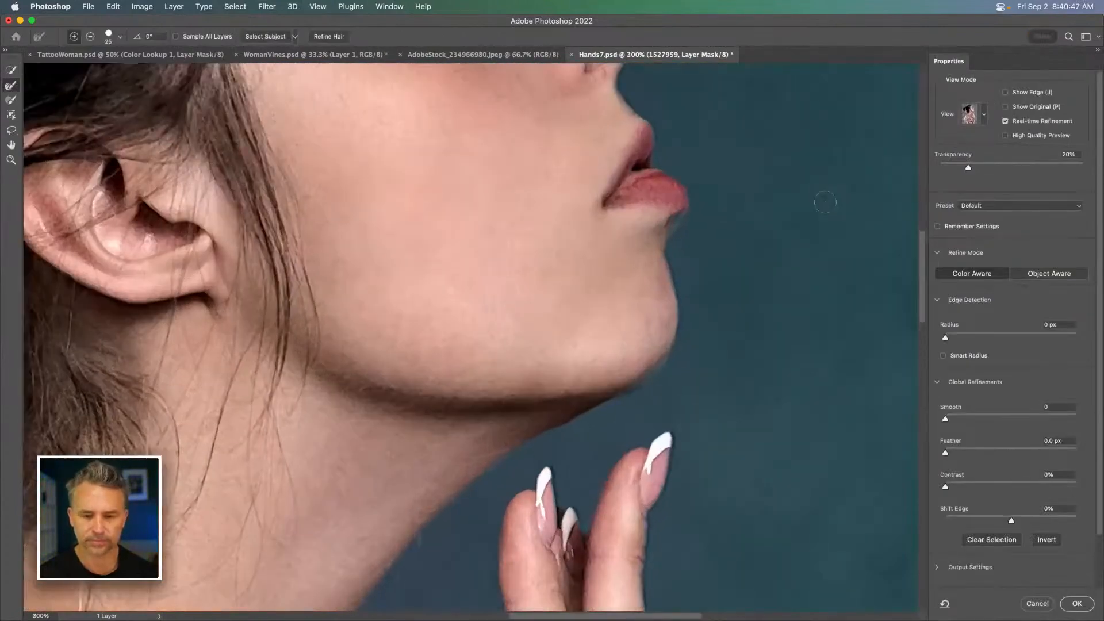
pyautogui.moveTo(702, 263); pyautogui.dragTo(626, 344)
pyautogui.moveTo(970, 168); pyautogui.dragTo(1061, 175)
# Step: Brush the mask edge below the lower lip and paint the missing outer part of the finger ring back in
pyautogui.click(13, 99)
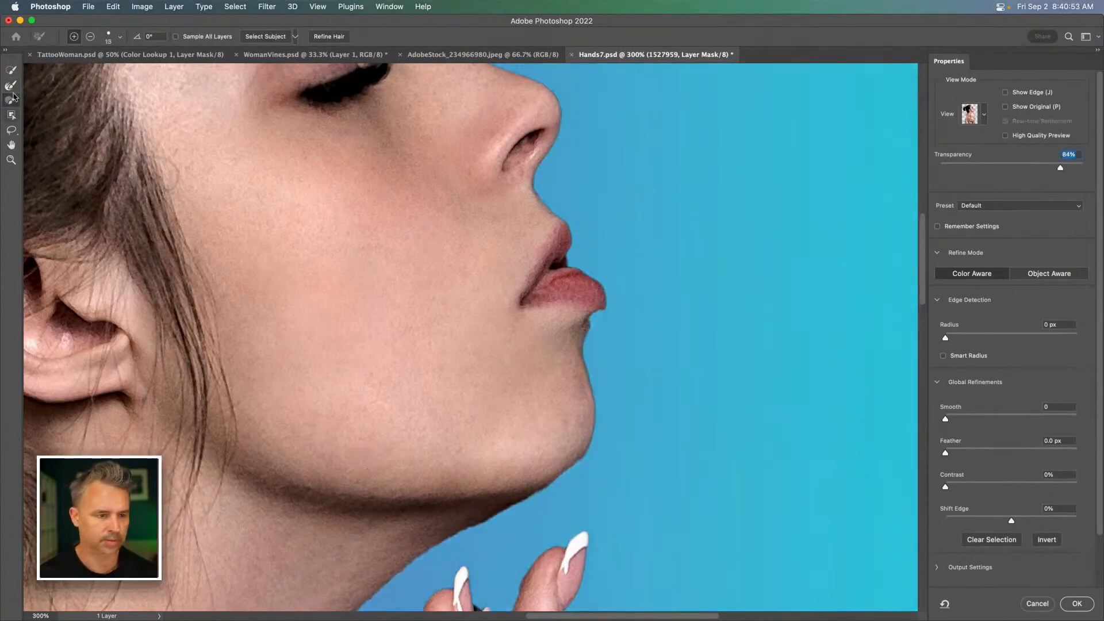
pyautogui.moveTo(598, 304); pyautogui.dragTo(588, 325)
pyautogui.scroll(-10, 449, 476)
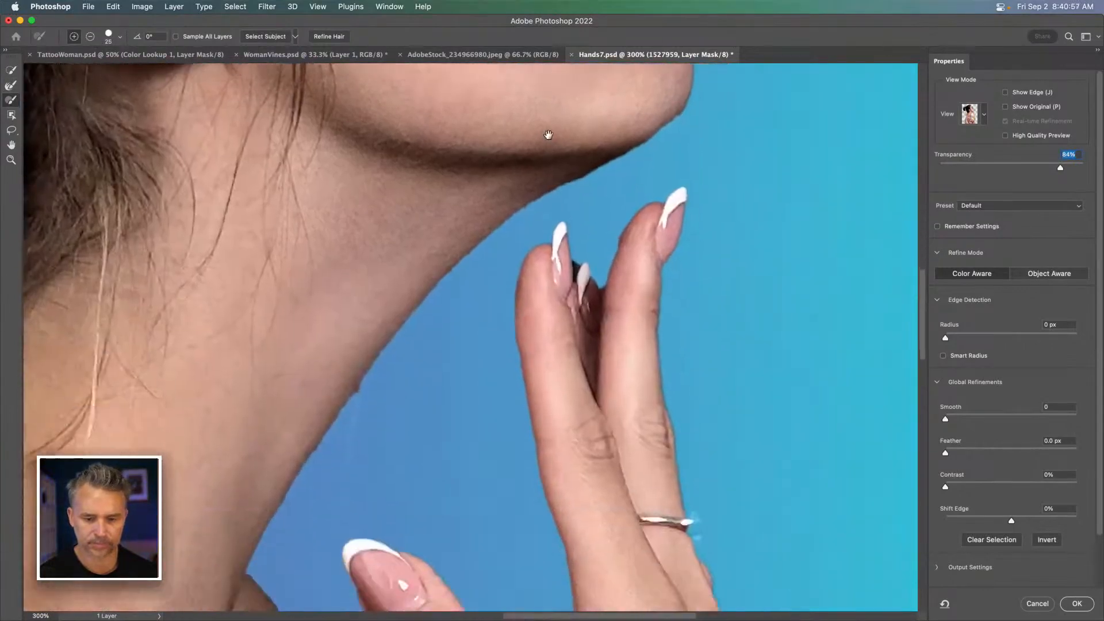
pyautogui.moveTo(660, 439); pyautogui.dragTo(618, 314)
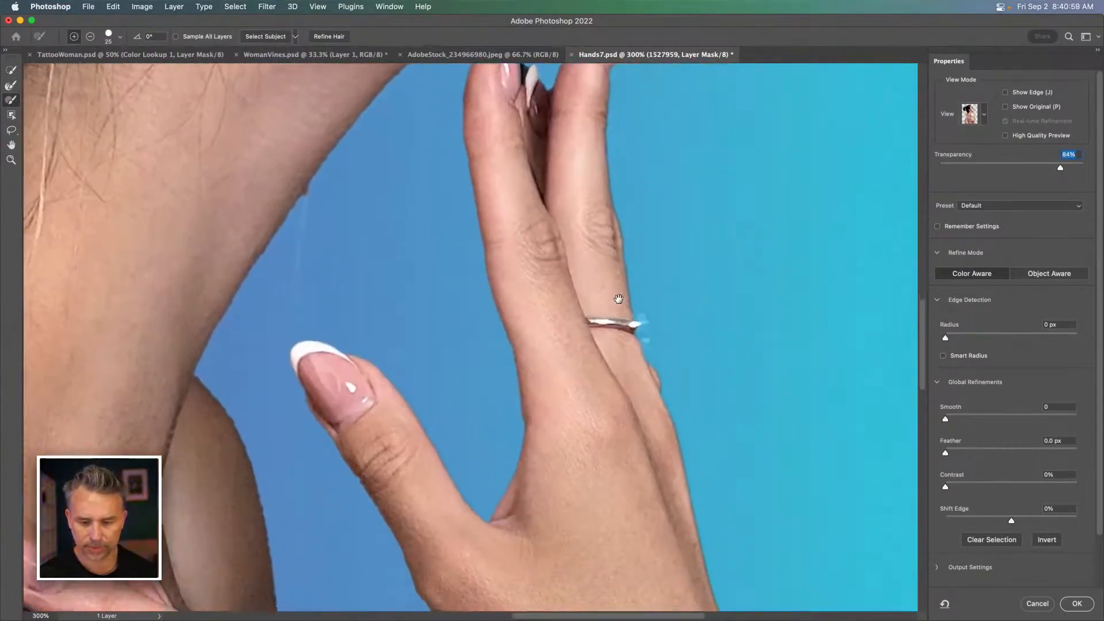
pyautogui.press('[')
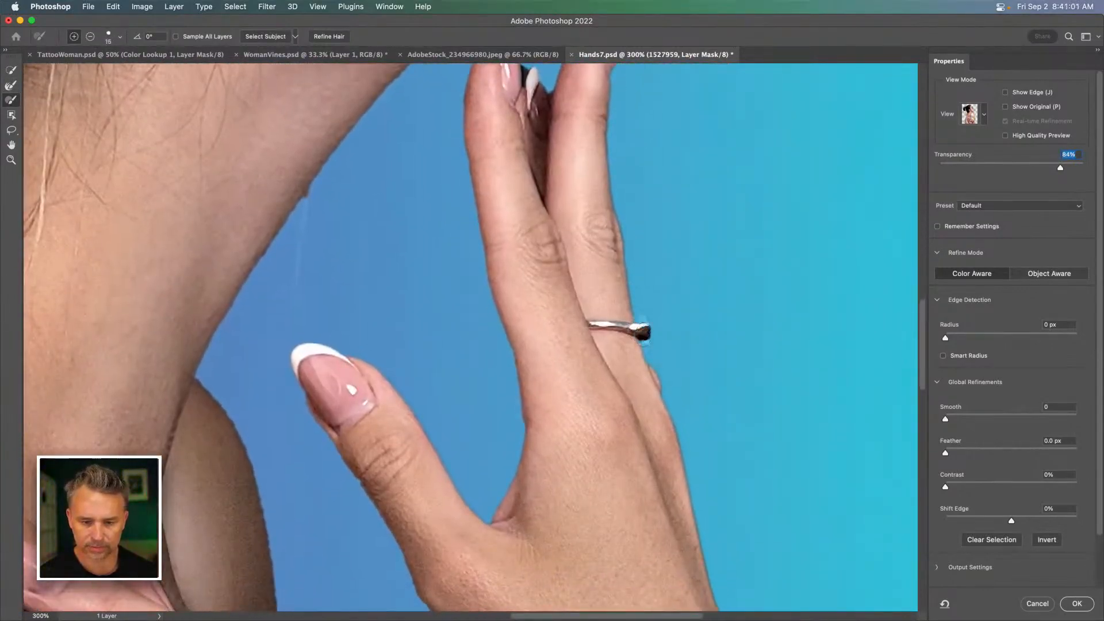
# Step: Clean the dark background remnant between the raised fingertips out of the mask with brush and Lasso, and apply the refinement
pyautogui.scroll(5, 510, 172)
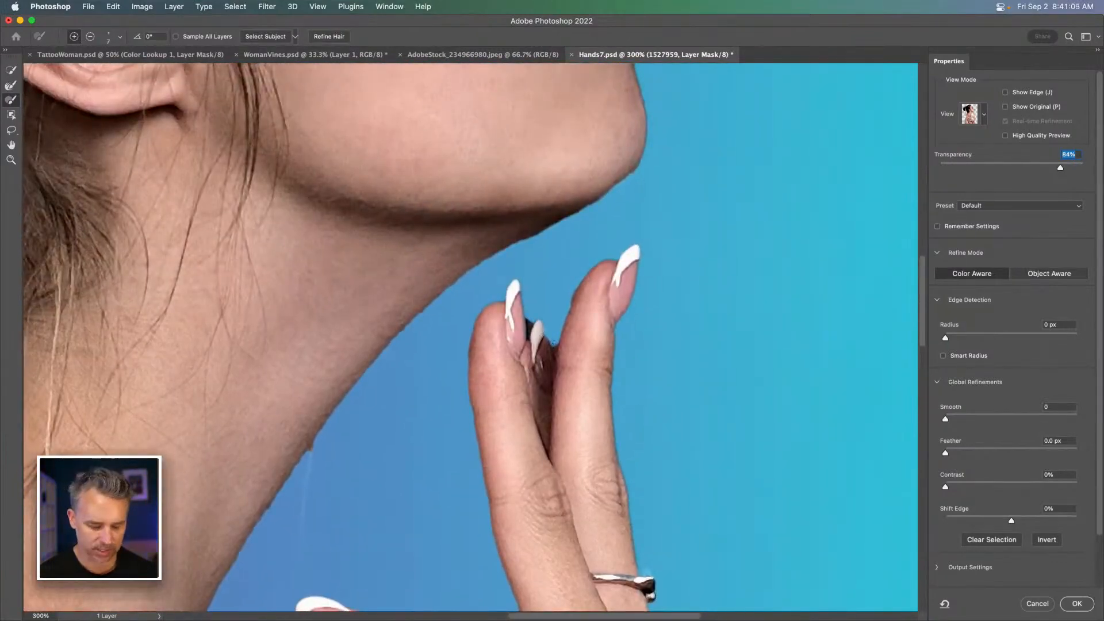
pyautogui.press('alt')
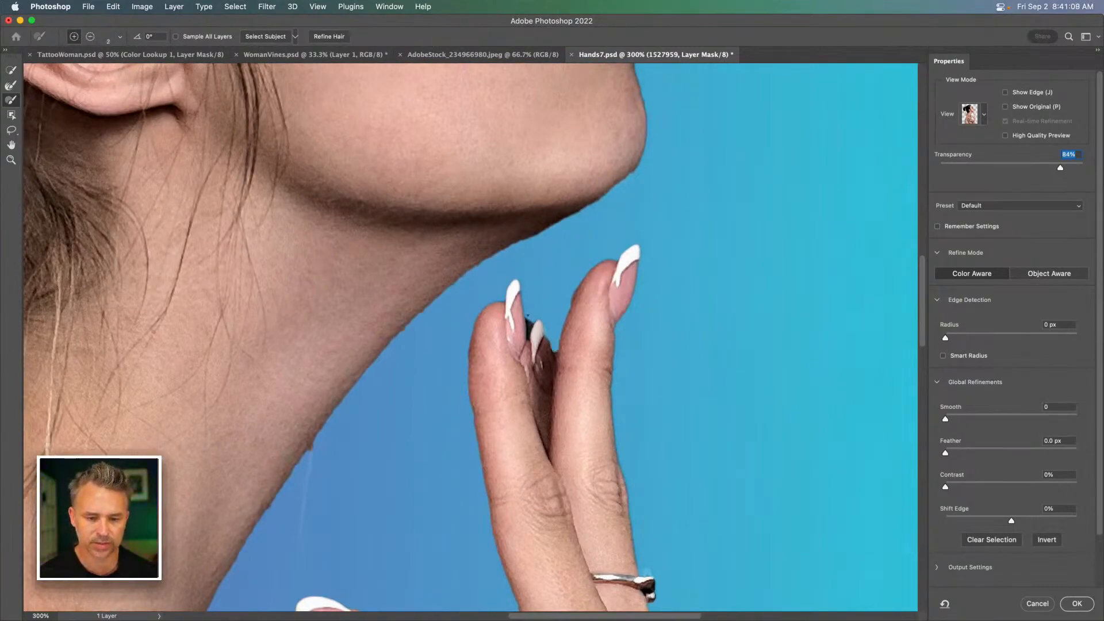
pyautogui.press('alt')
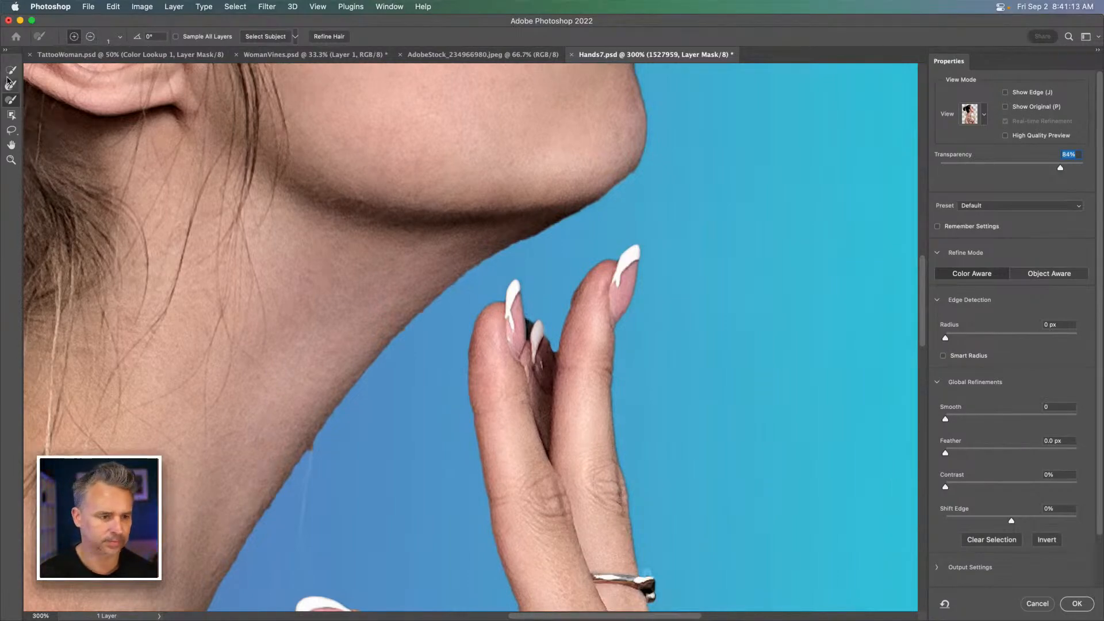
pyautogui.click(11, 130)
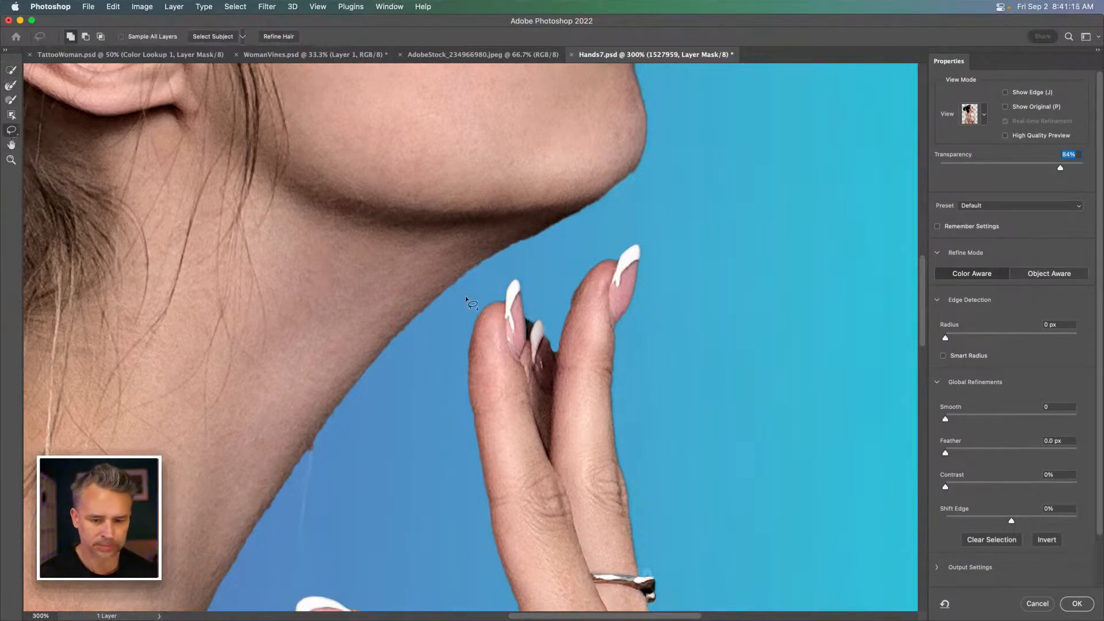
pyautogui.press('alt')
pyautogui.moveTo(525, 306)
pyautogui.mouseDown()
pyautogui.moveTo(529, 344)
pyautogui.moveTo(562, 273)
pyautogui.mouseUp()
pyautogui.press('super+0')
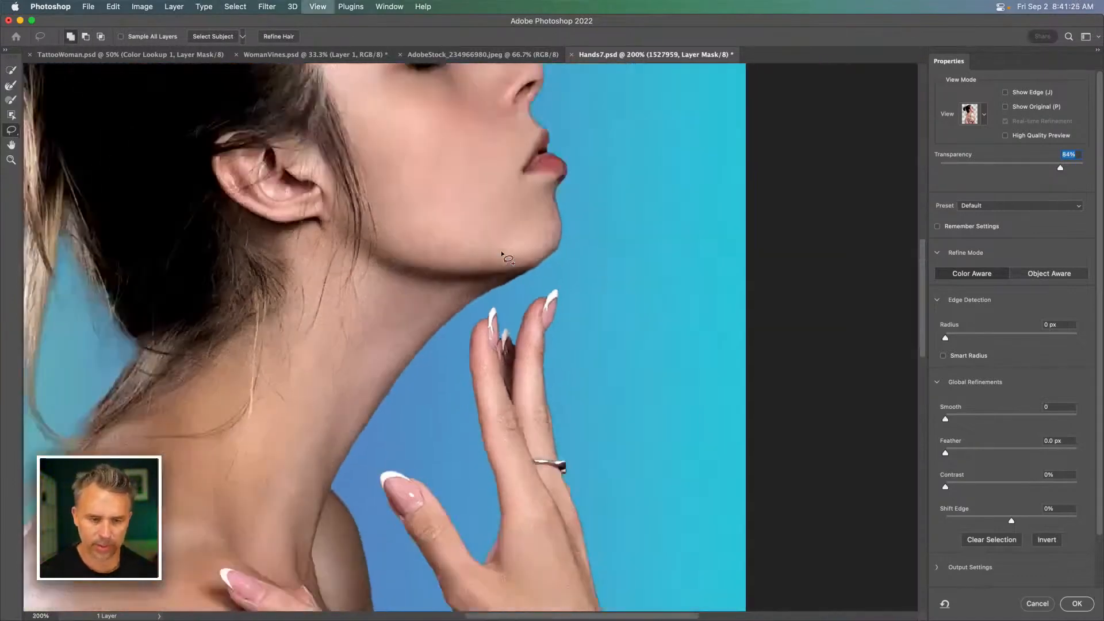
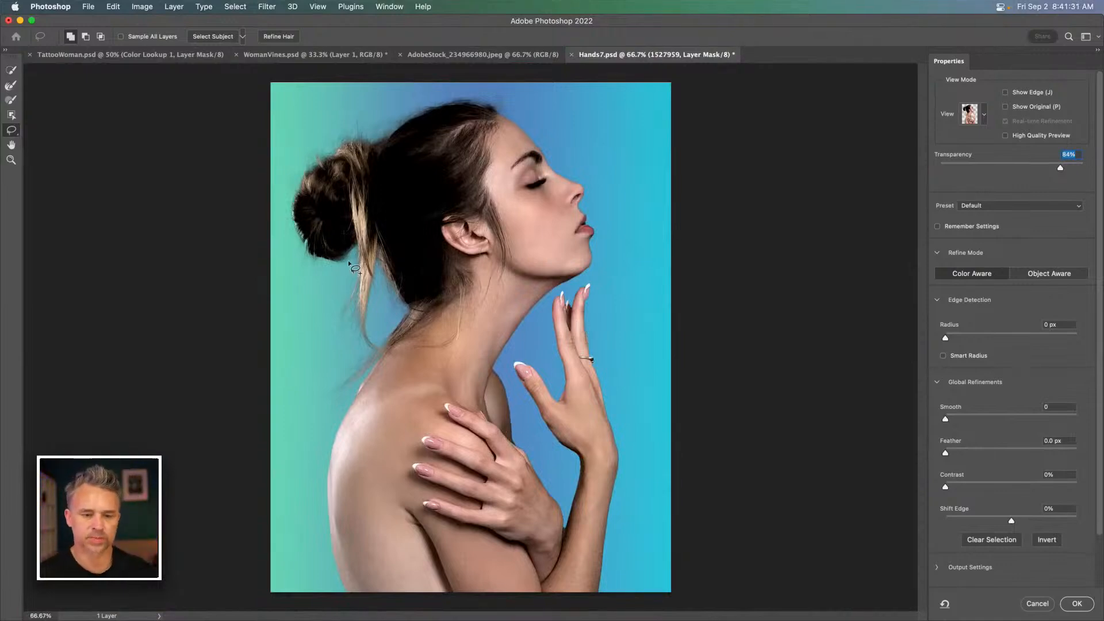
pyautogui.click(1077, 603)
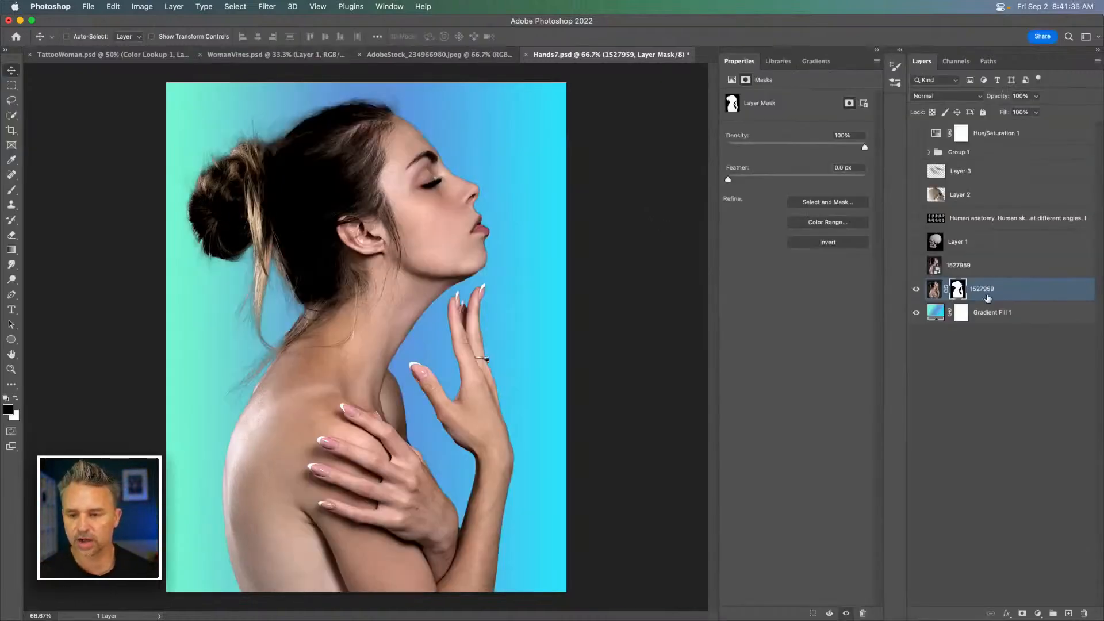
# Step: Rename the masked portrait layer as woman
pyautogui.doubleClick(981, 290)
pyautogui.write('woman')
pyautogui.press('Return')
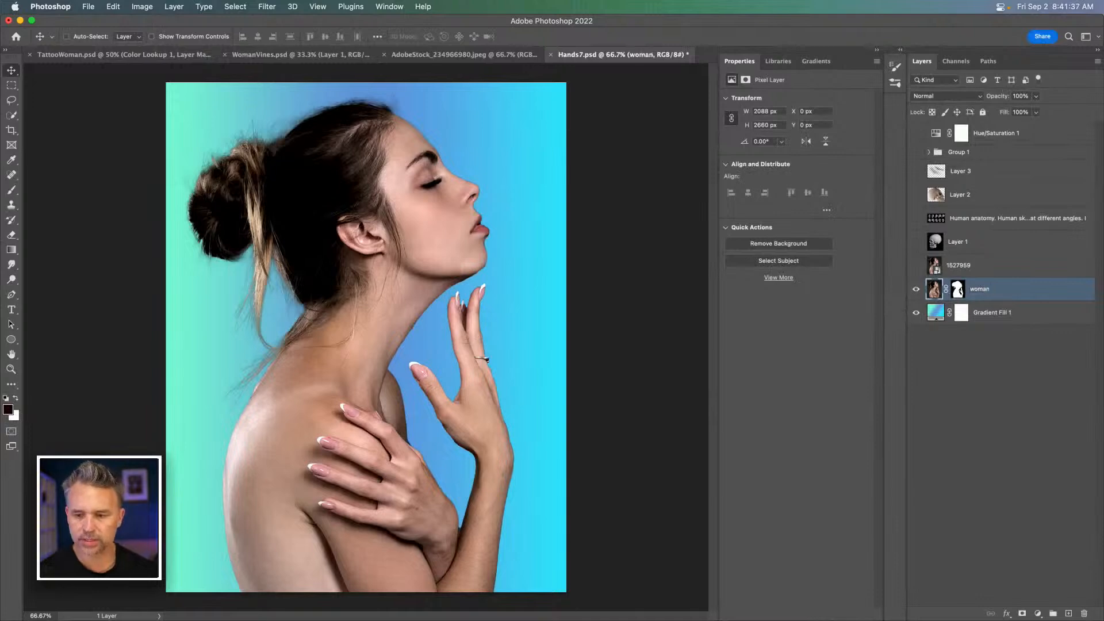
# Step: Browse the Nature library down to the roses and green branches, and show Group 1 again
pyautogui.click(778, 61)
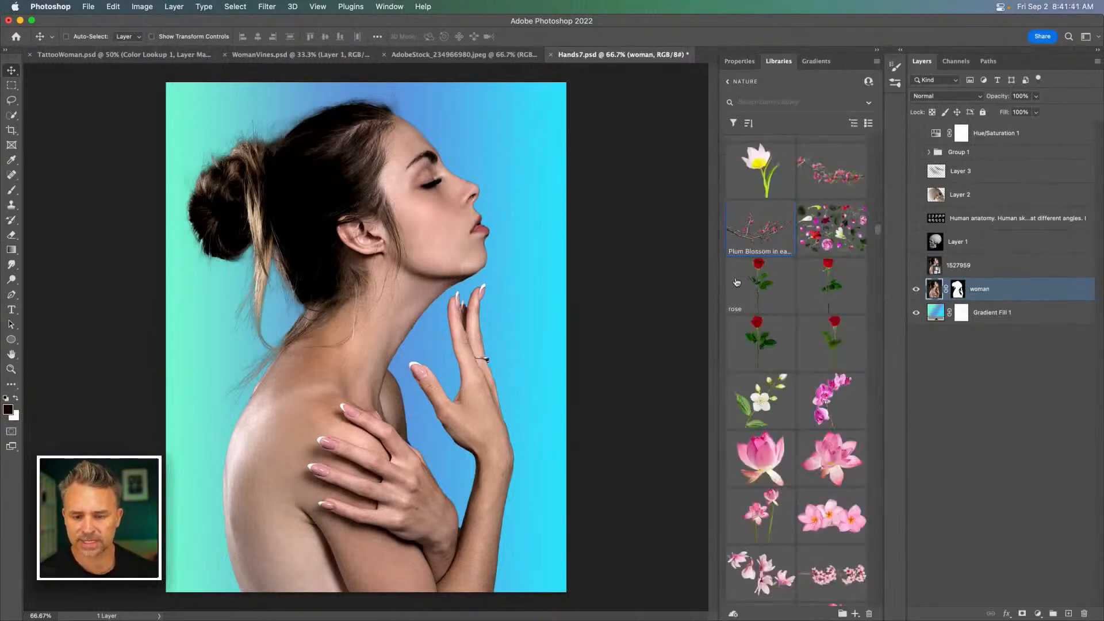
pyautogui.scroll(-10, 763, 335)
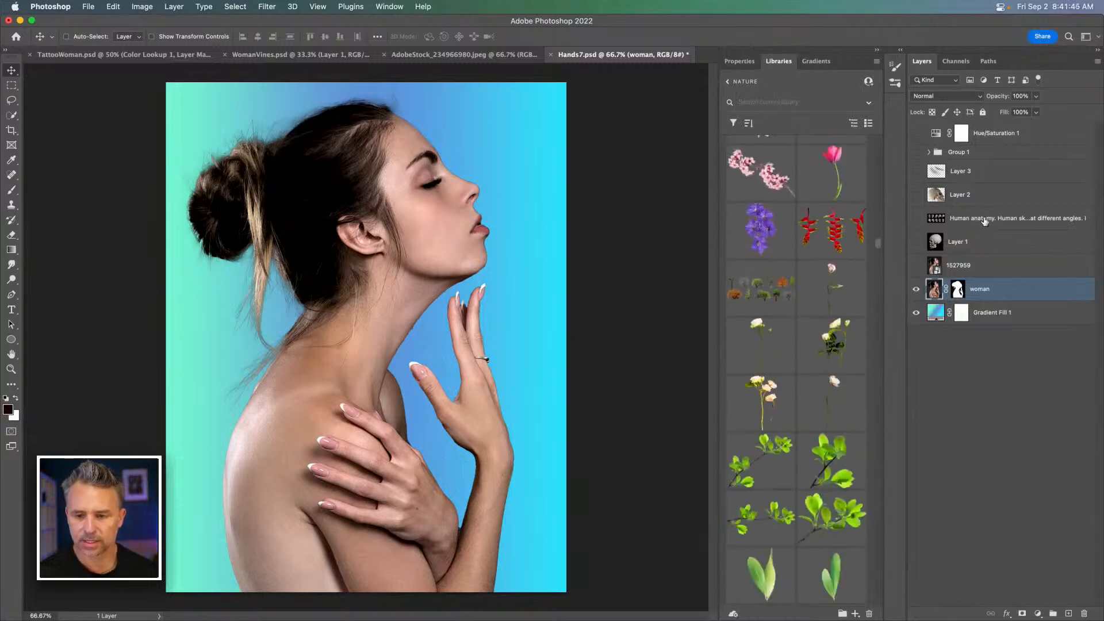
pyautogui.click(960, 152)
pyautogui.click(916, 152)
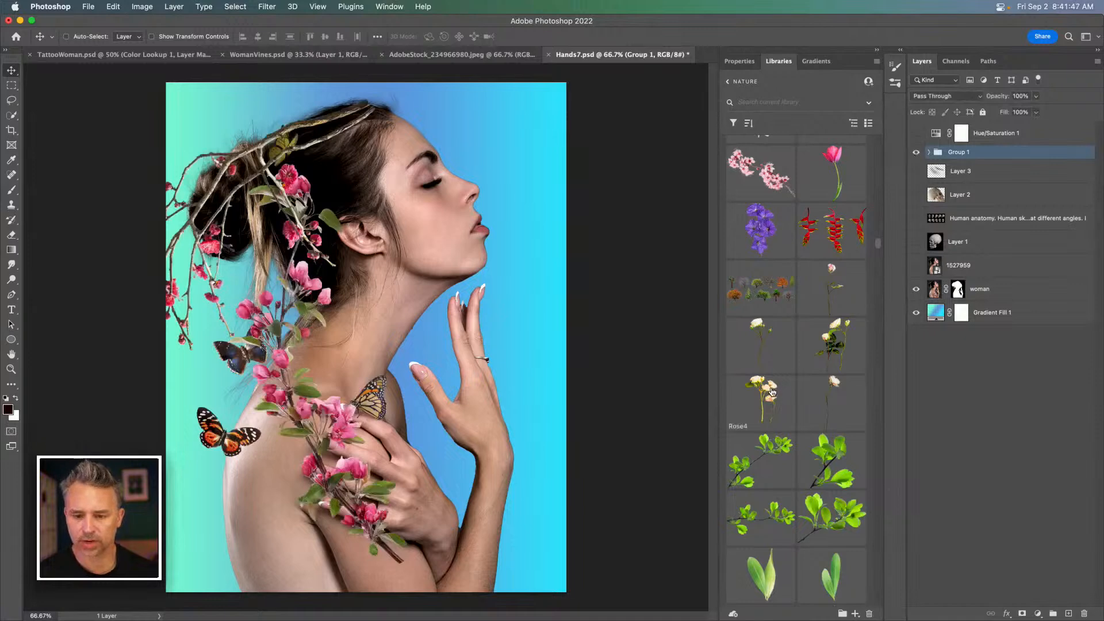
# Step: Place the library's Rose5, rose2, Rose1, Rose4 and Green Branch over the portrait as separate layers above Group 1
pyautogui.moveTo(830, 419); pyautogui.dragTo(526, 297)
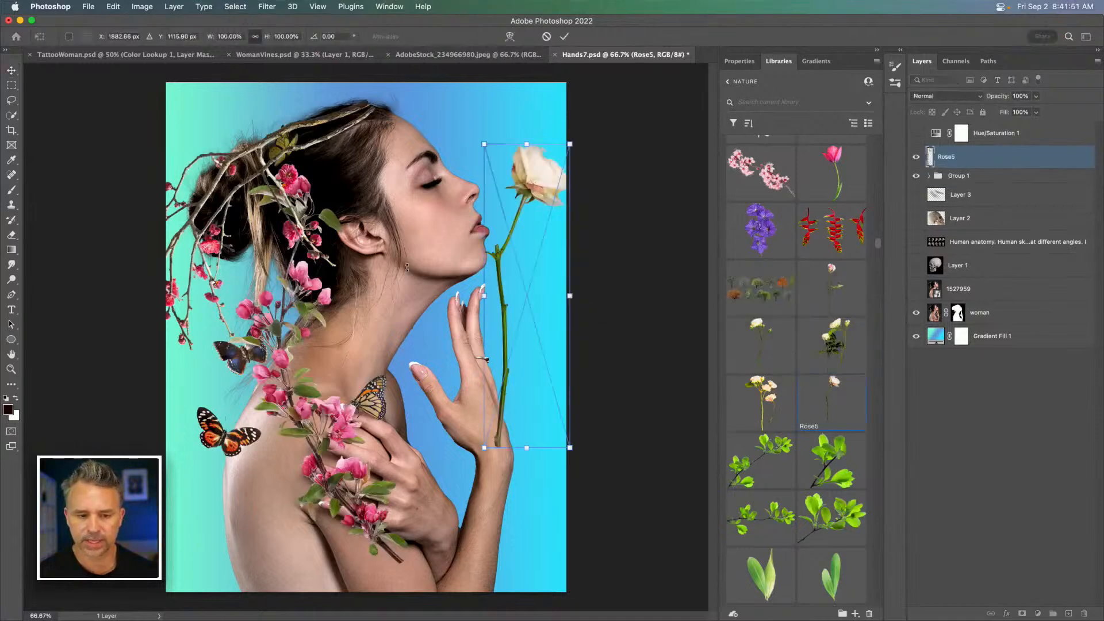
pyautogui.press('Return')
pyautogui.moveTo(760, 339); pyautogui.dragTo(411, 287)
pyautogui.press('Return')
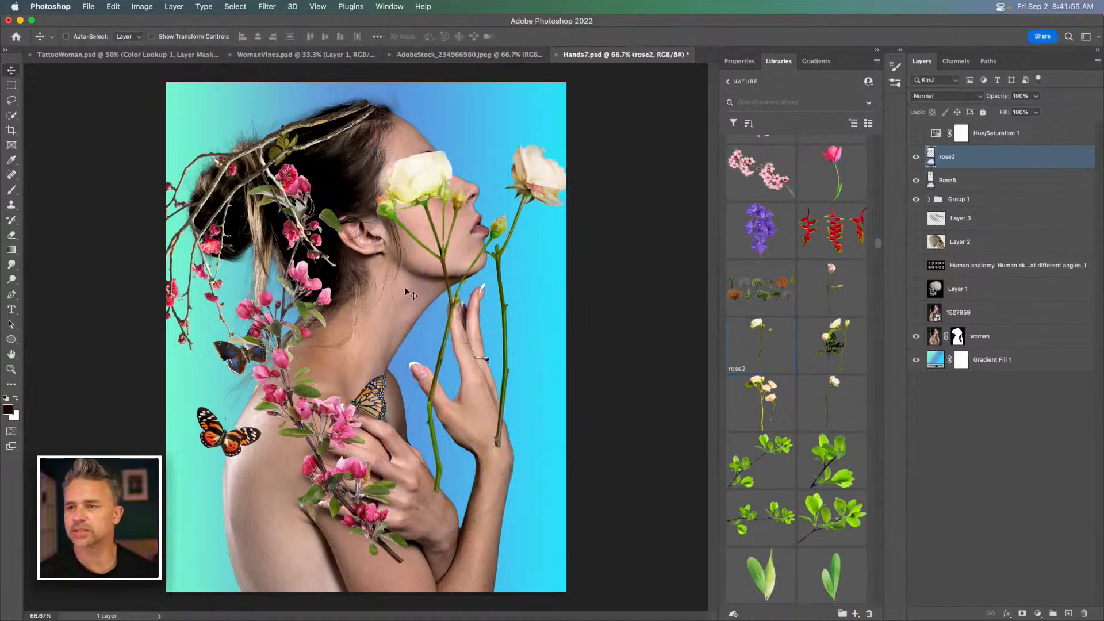
pyautogui.moveTo(832, 291); pyautogui.dragTo(424, 290)
pyautogui.press('Return')
pyautogui.moveTo(755, 406); pyautogui.dragTo(371, 327)
pyautogui.press('Return')
pyautogui.moveTo(756, 477); pyautogui.dragTo(421, 343)
pyautogui.press('Return')
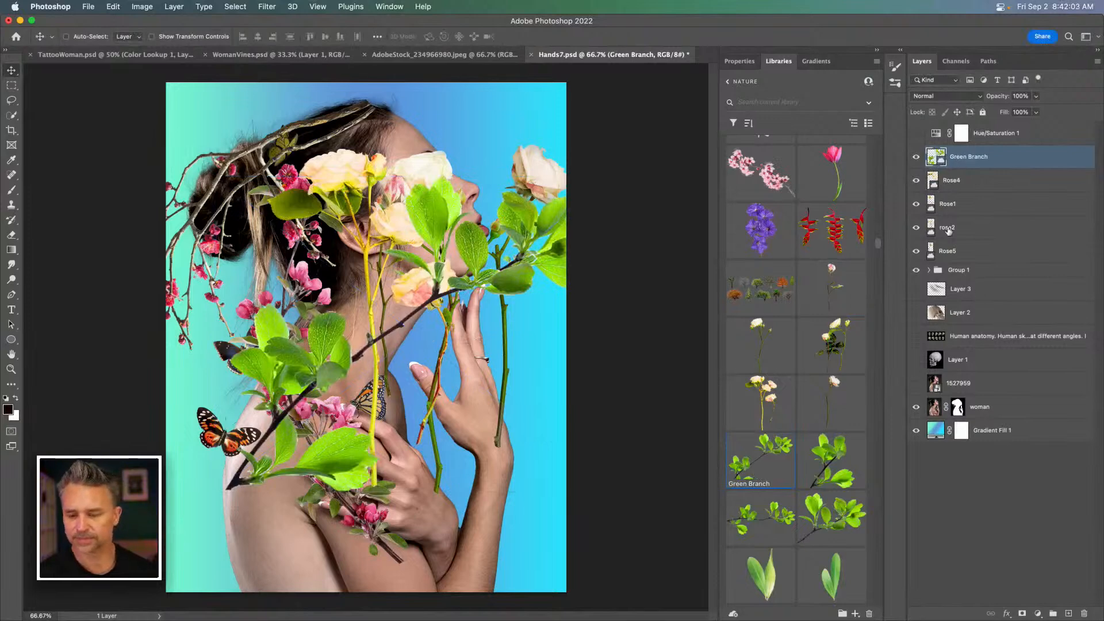
# Step: Place two ivy branch graphics from the Nature library over the portrait as separate layers above Green Branch
pyautogui.scroll(-10, 791, 375)
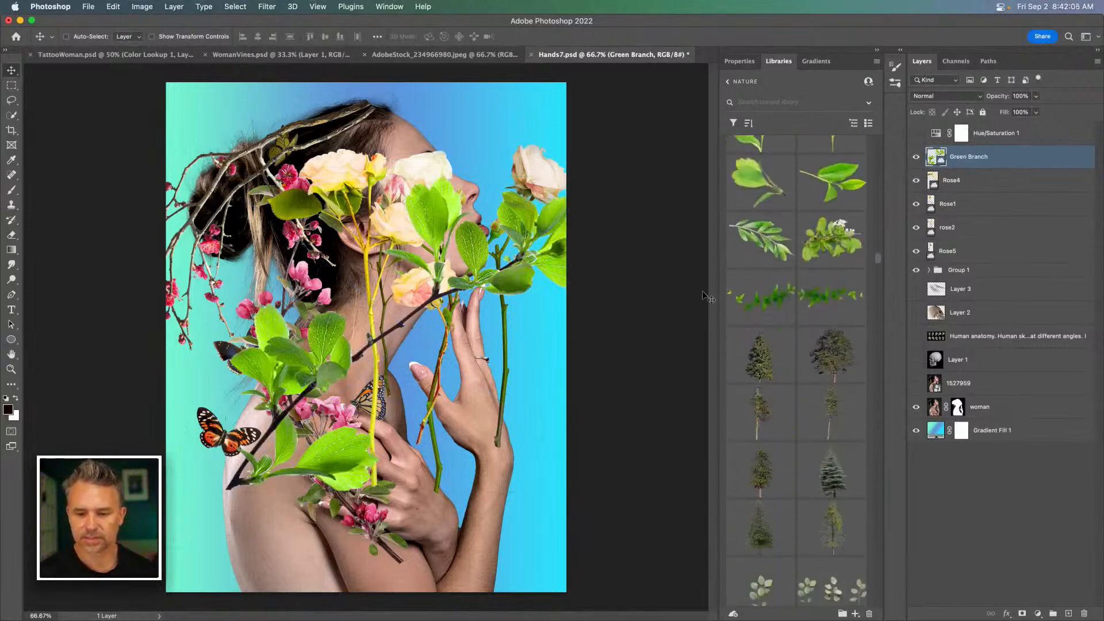
pyautogui.moveTo(748, 294); pyautogui.dragTo(357, 273)
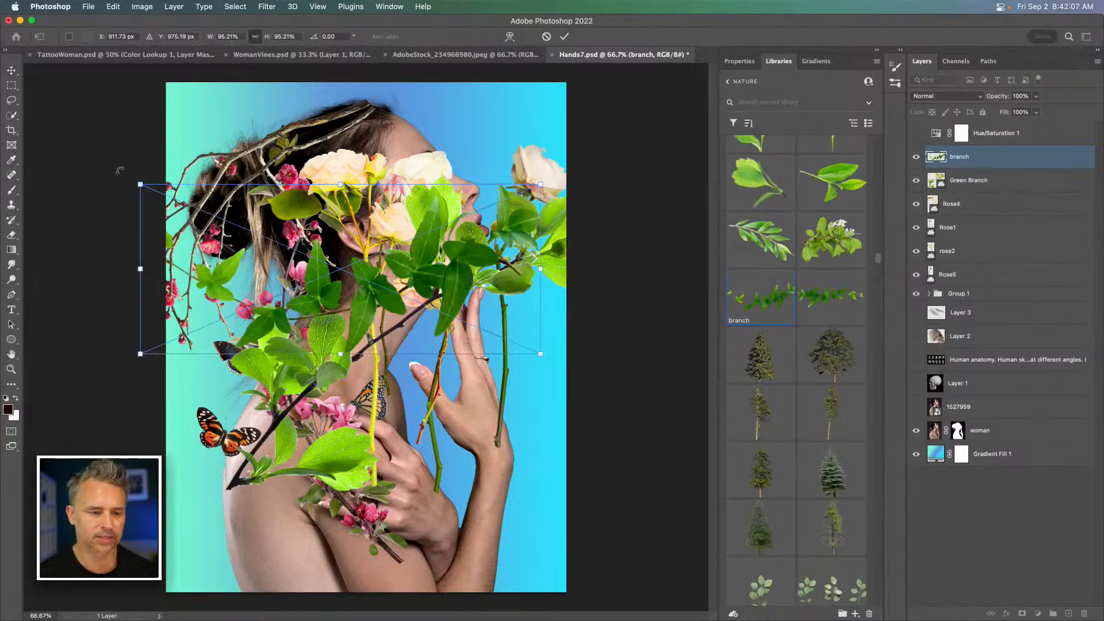
pyautogui.press('Return')
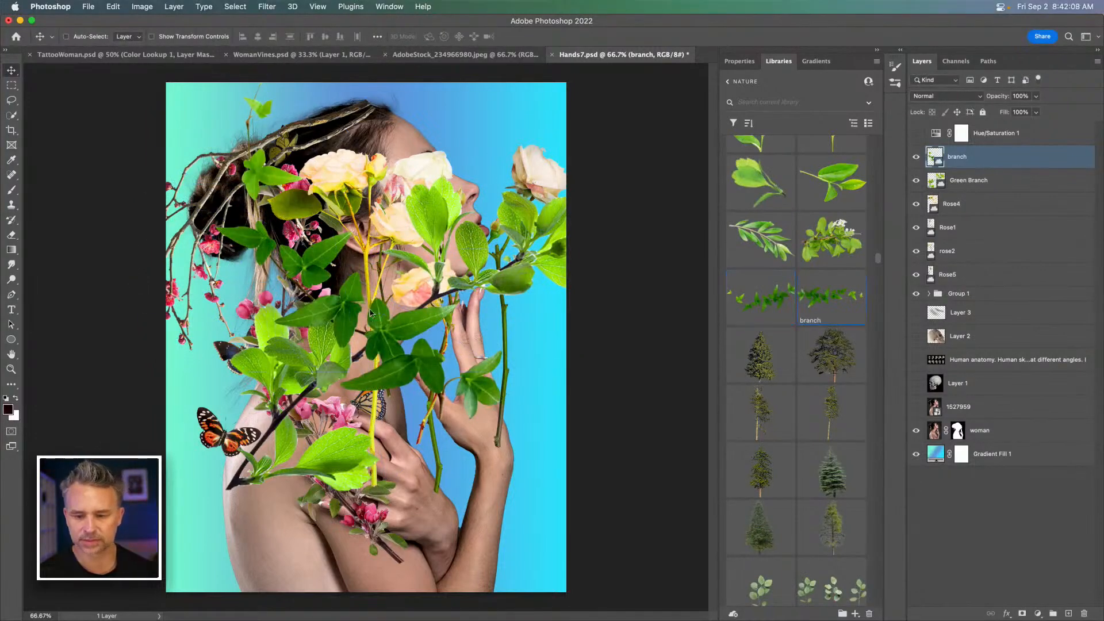
pyautogui.moveTo(370, 310); pyautogui.dragTo(369, 311)
pyautogui.press('Return')
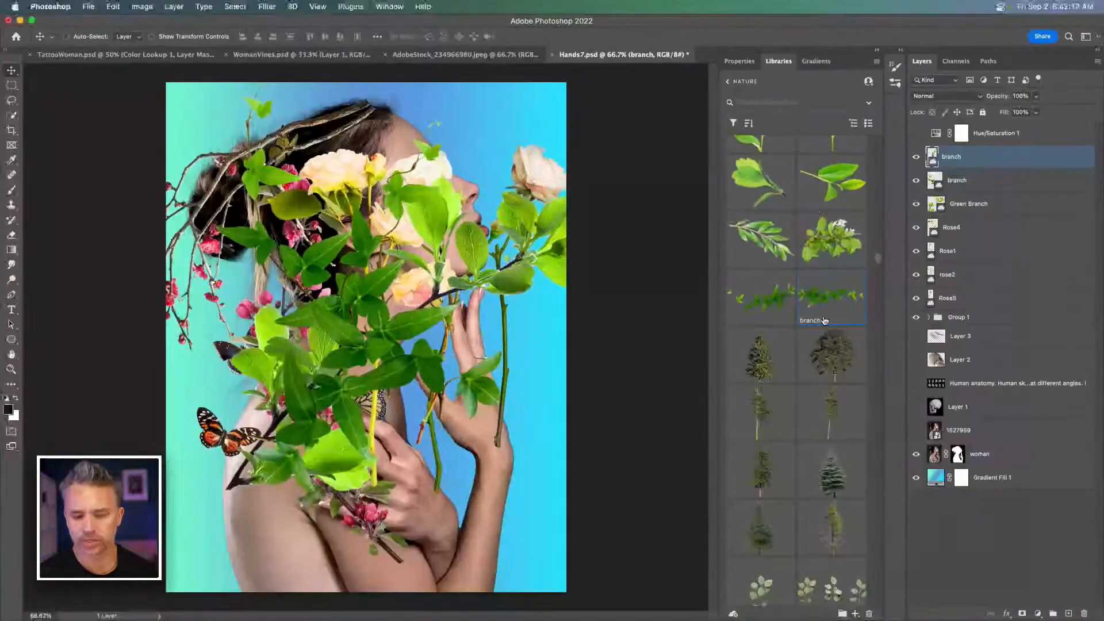
# Step: Place the library's Green leaves eucalyptus, Branch of raspberry bush and dry branch graphics as separate layers above the two ivy branches
pyautogui.scroll(-10, 637, 229)
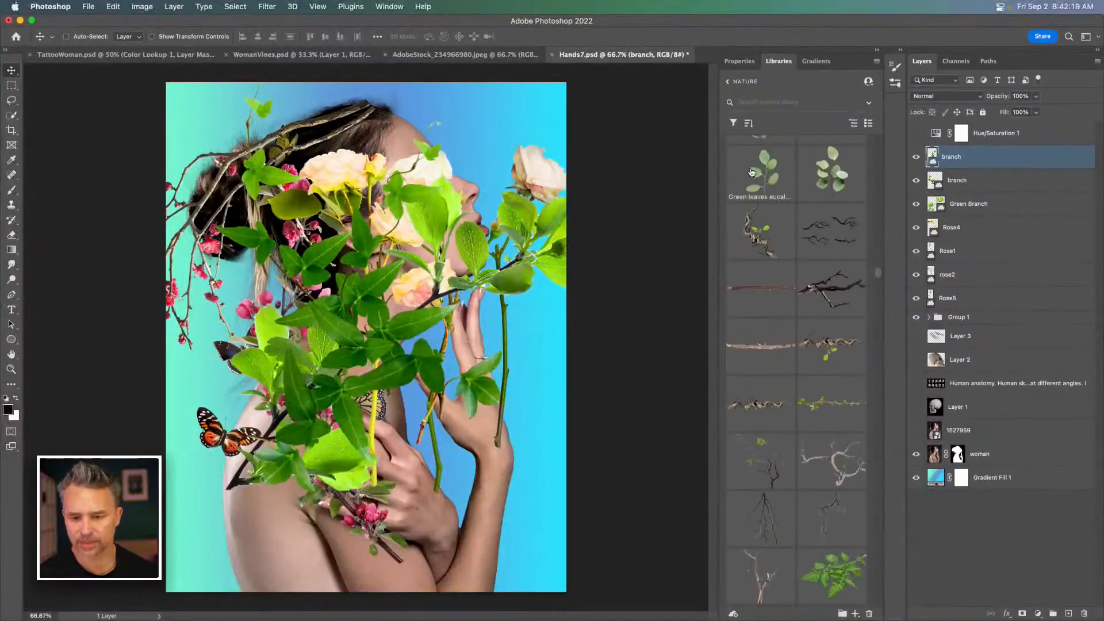
pyautogui.moveTo(757, 170); pyautogui.dragTo(584, 218)
pyautogui.moveTo(832, 403); pyautogui.dragTo(499, 310)
pyautogui.press('Return')
pyautogui.scroll(-4, 749, 370)
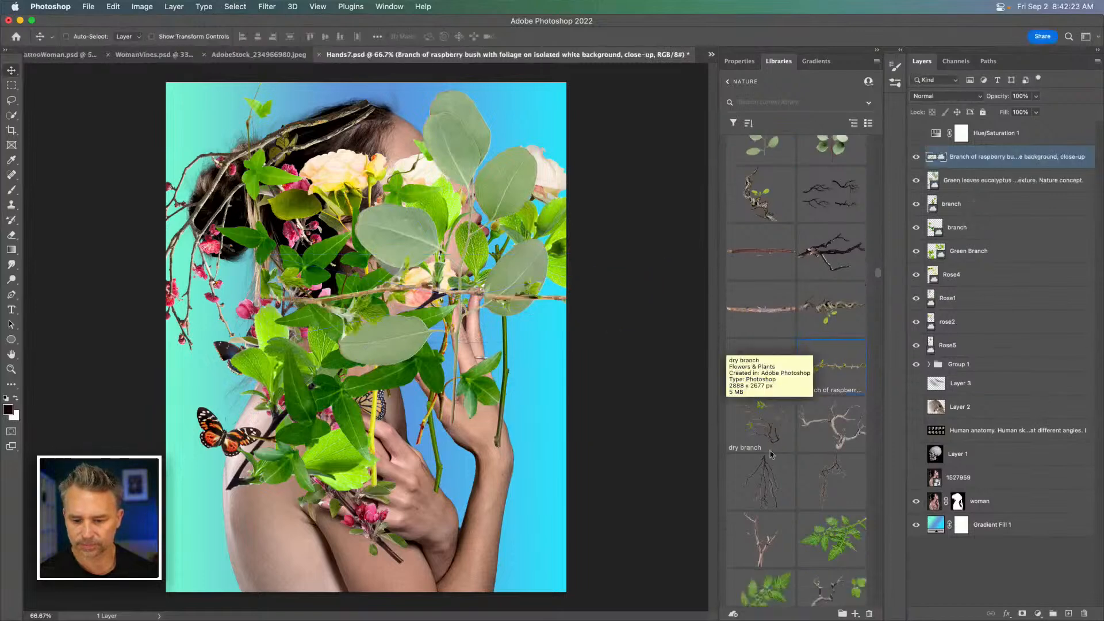
pyautogui.moveTo(756, 375); pyautogui.dragTo(368, 322)
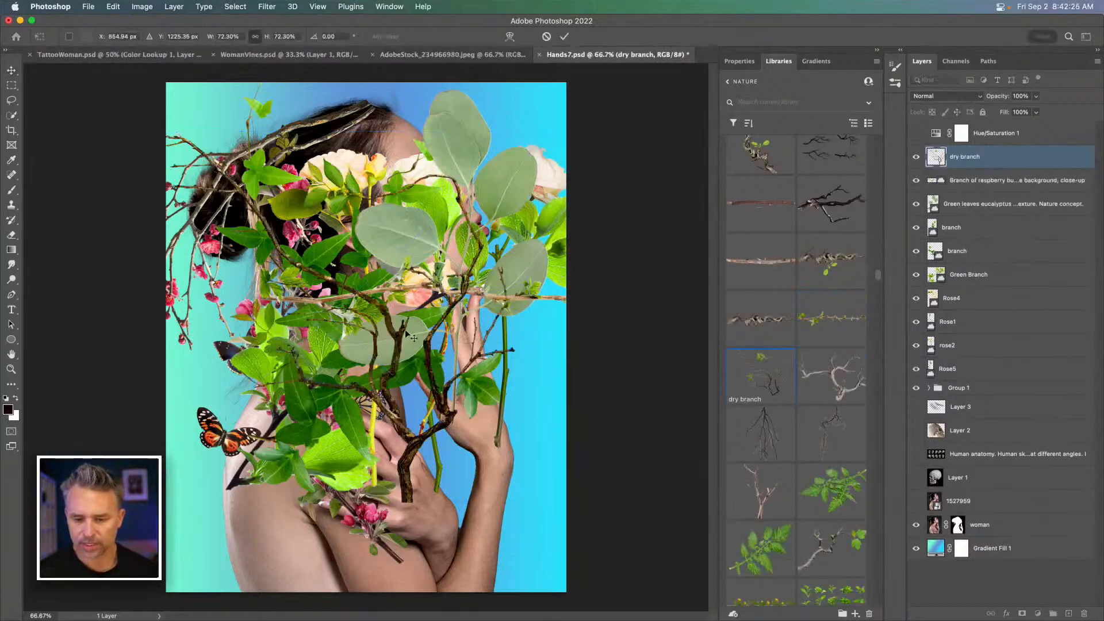
pyautogui.press('Return')
# Step: Group all the placed layers from dry branch down to Rose5 and hide the new group
pyautogui.keyDown('shift'); pyautogui.click(972, 374); pyautogui.keyUp('shift')
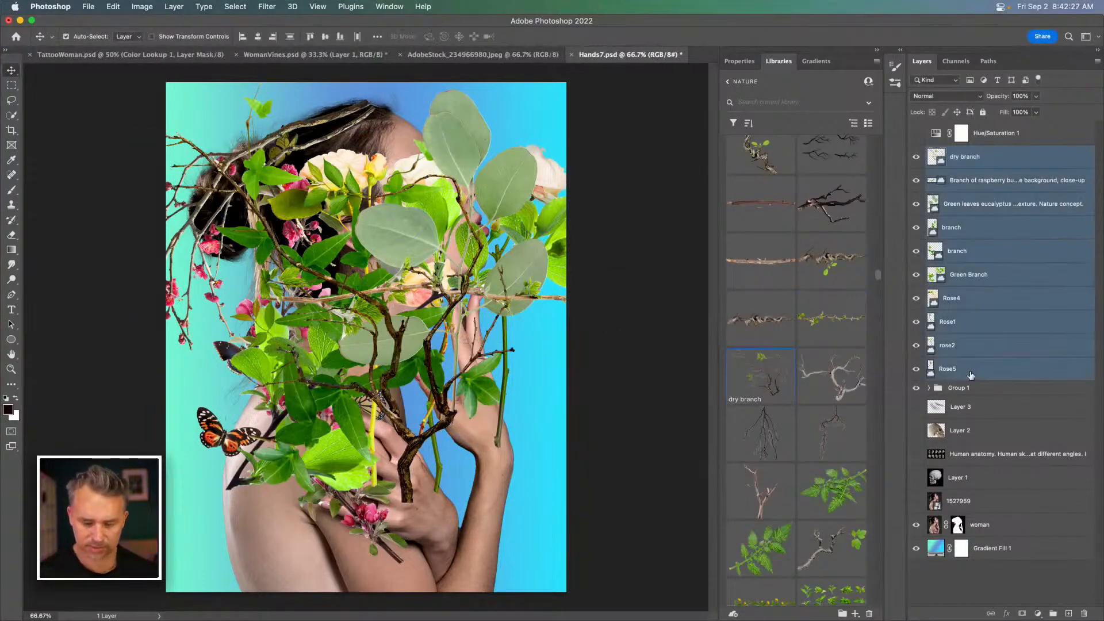
pyautogui.press('super+g')
pyautogui.click(916, 153)
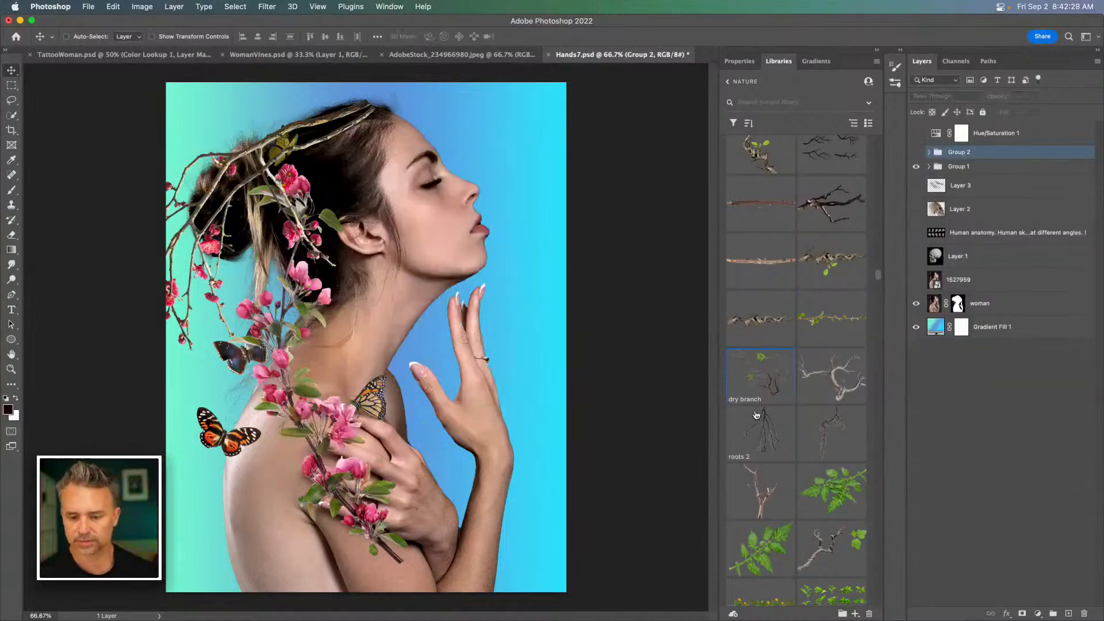
# Step: Place the library's bare branch, twig and long leafy branch over the portrait as separate layers above Group 2
pyautogui.scroll(1, 750, 460)
pyautogui.scroll(-5, 750, 472)
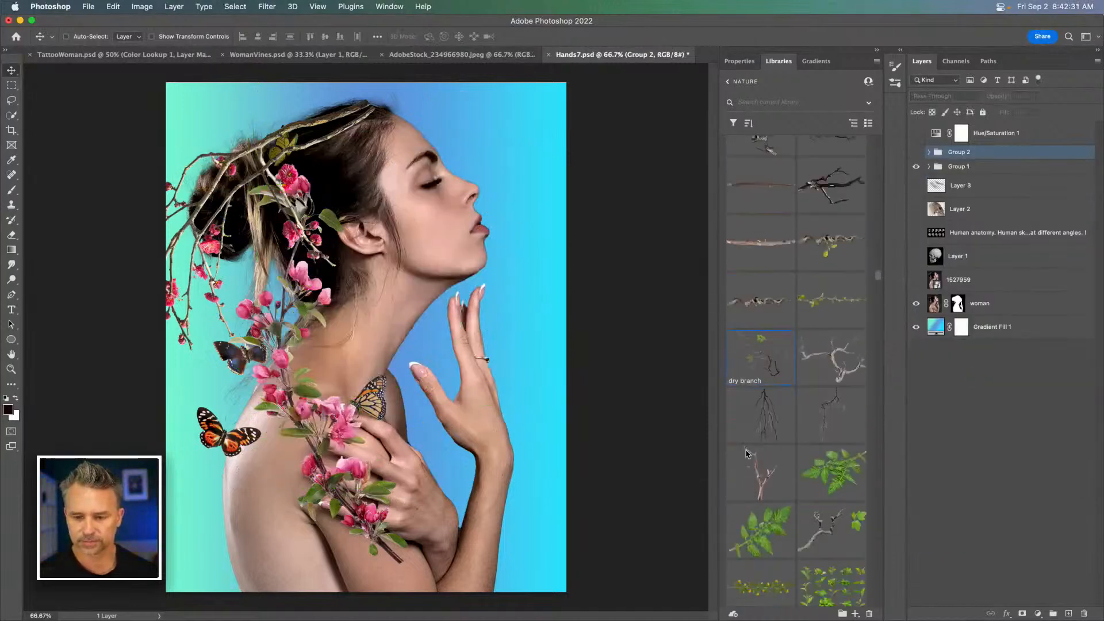
pyautogui.moveTo(758, 402); pyautogui.dragTo(343, 286)
pyautogui.press('Return')
pyautogui.moveTo(828, 460); pyautogui.dragTo(280, 277)
pyautogui.press('Return')
pyautogui.moveTo(761, 517); pyautogui.dragTo(348, 308)
pyautogui.press('Return')
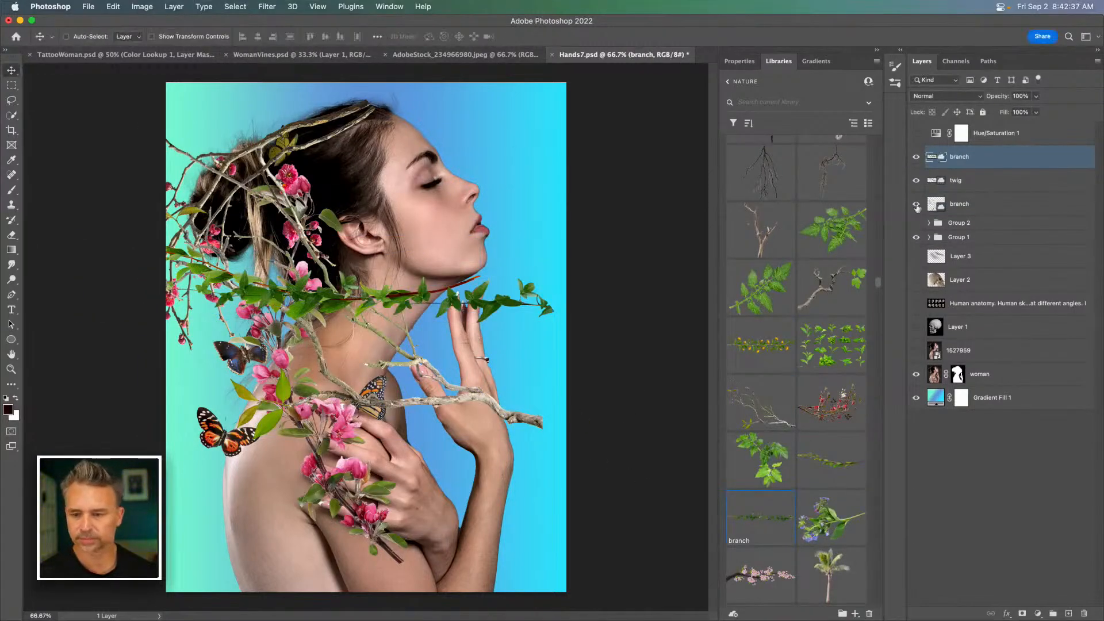
# Step: Move the branch, twig and branch layers into the hidden Group 2, and hide Group 1
pyautogui.doubleClick(959, 205)
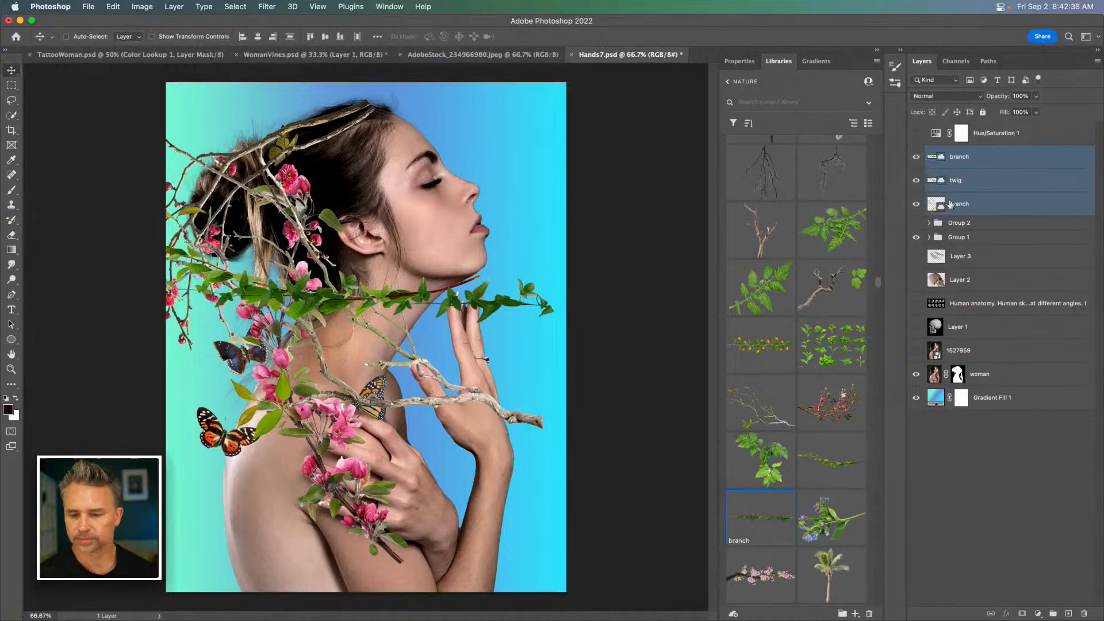
pyautogui.keyDown('shift'); pyautogui.click(1021, 157); pyautogui.keyUp('shift')
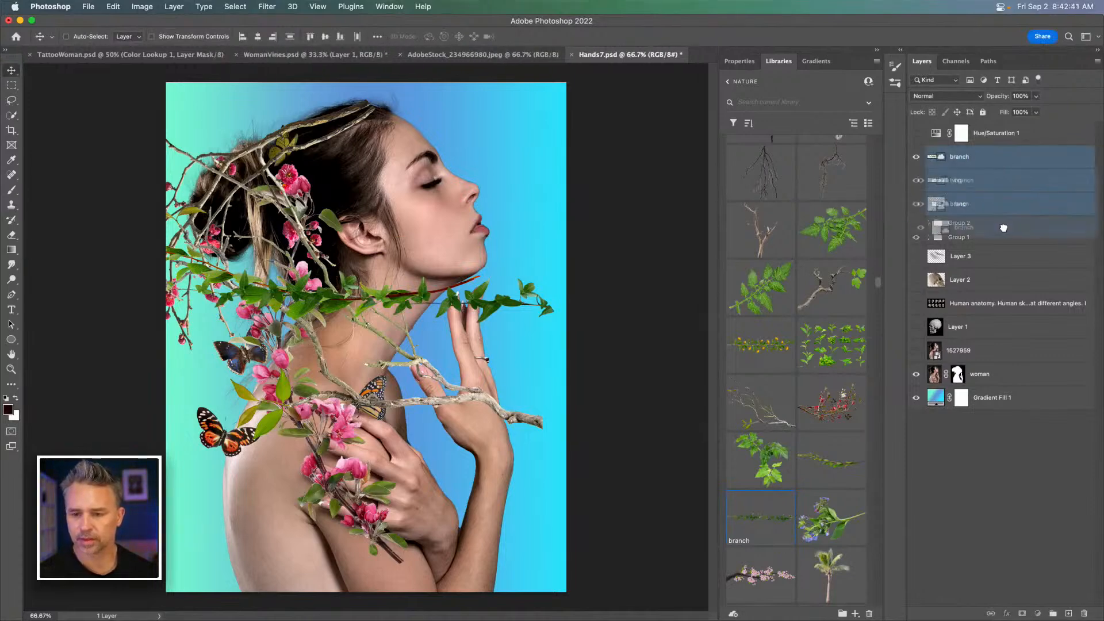
pyautogui.press('Delete')
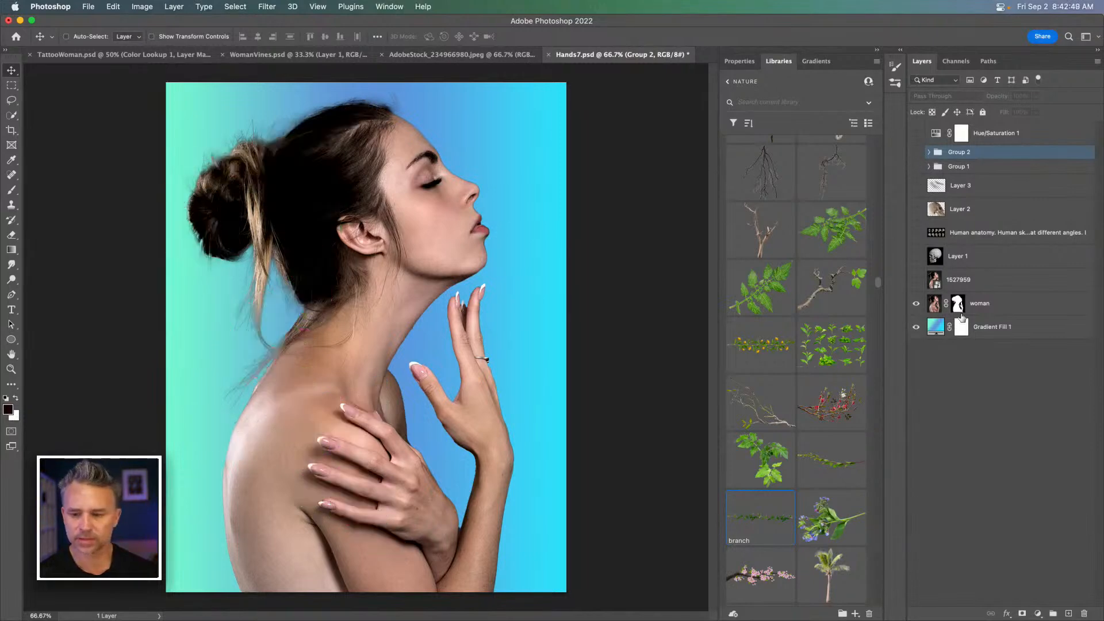
# Step: Select the woman layer, then collapse the library's Butterflies and Flowers & Plants groups, keeping Full Nature Images expanded
pyautogui.click(943, 296)
pyautogui.click(142, 7)
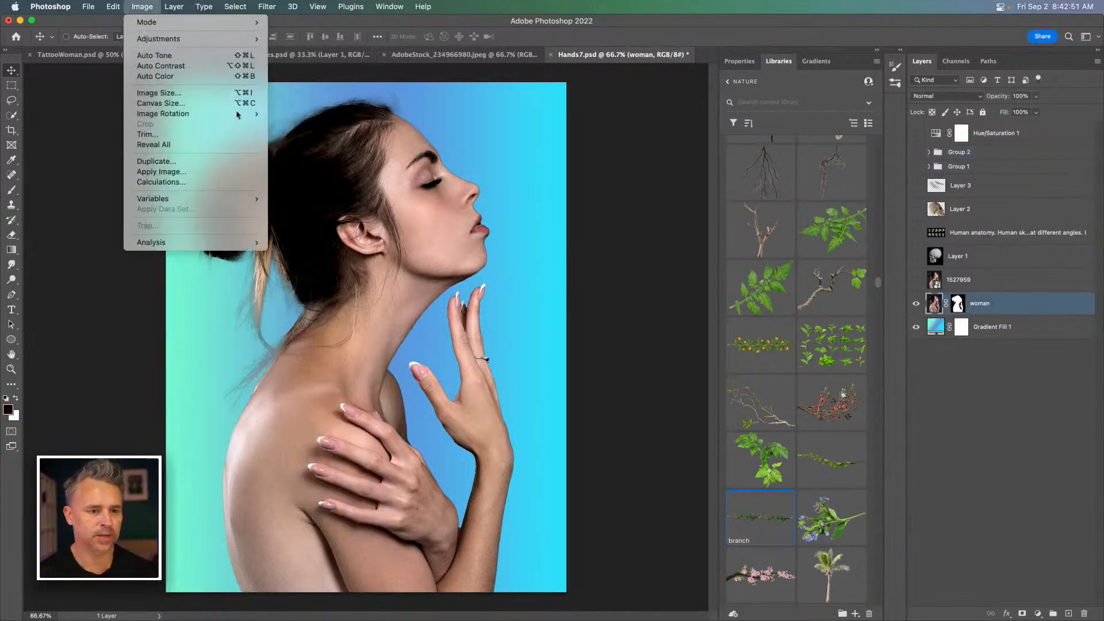
pyautogui.click(772, 72)
pyautogui.scroll(15, 759, 288)
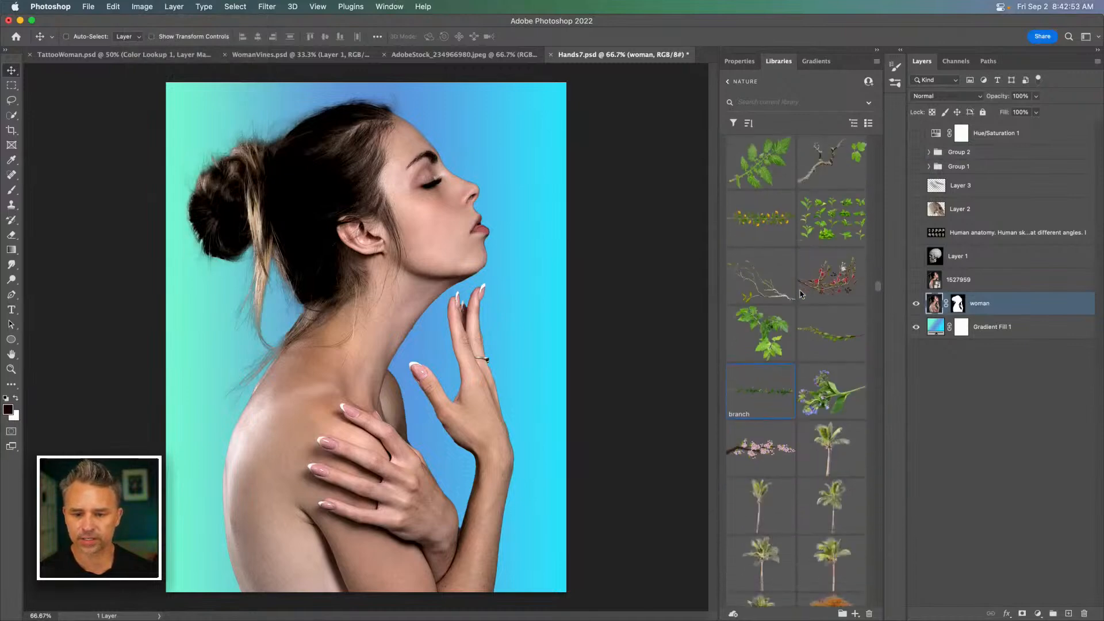
pyautogui.scroll(15, 745, 226)
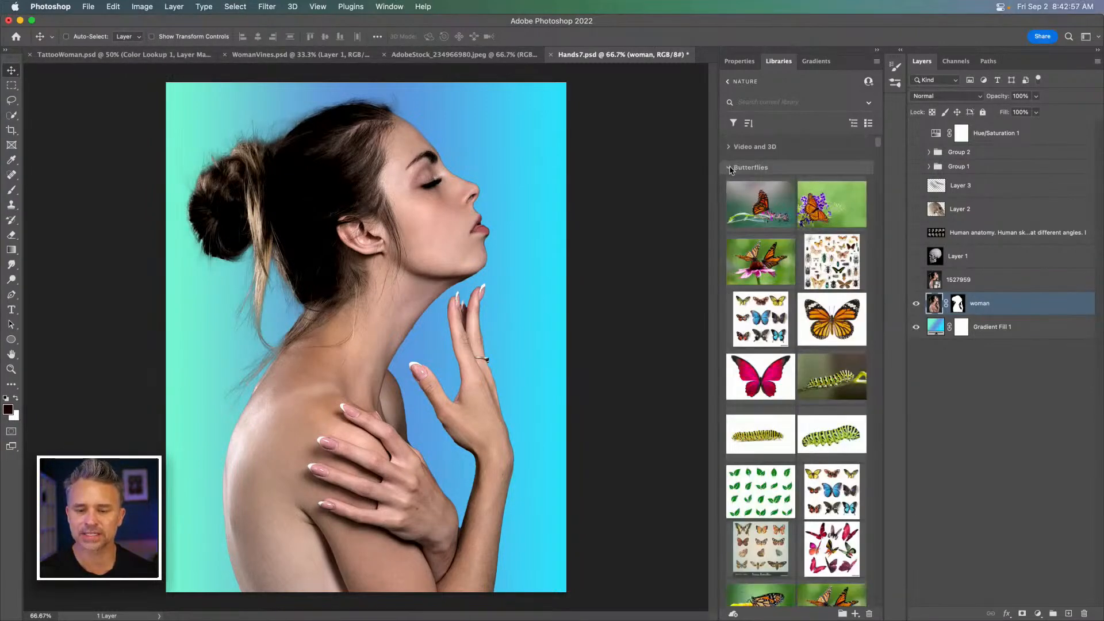
pyautogui.click(729, 167)
pyautogui.click(729, 271)
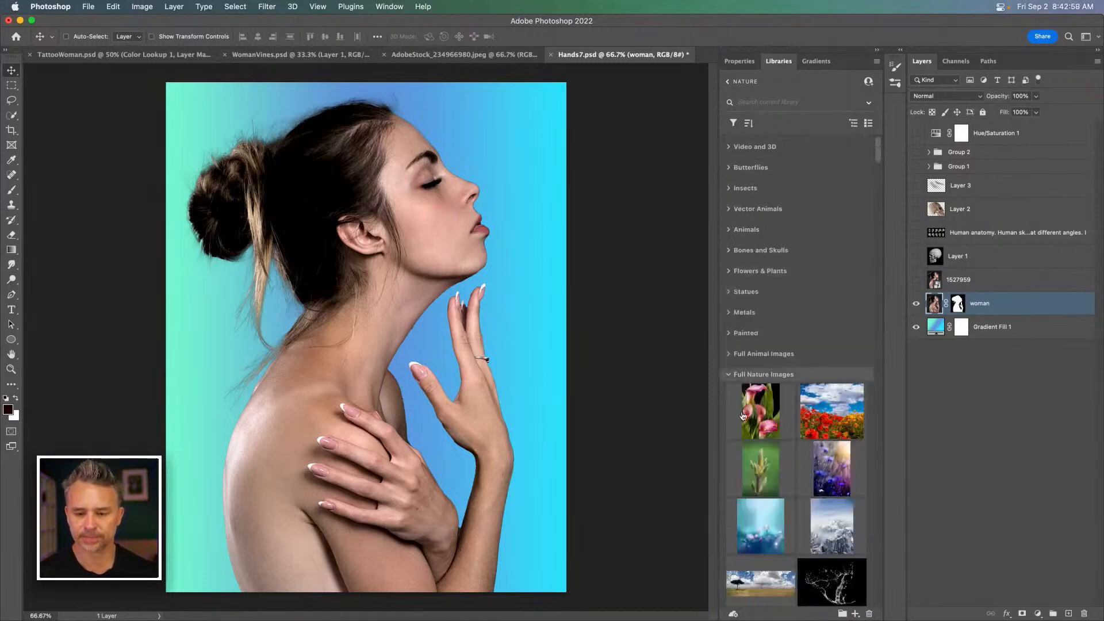
pyautogui.click(730, 377)
pyautogui.click(731, 376)
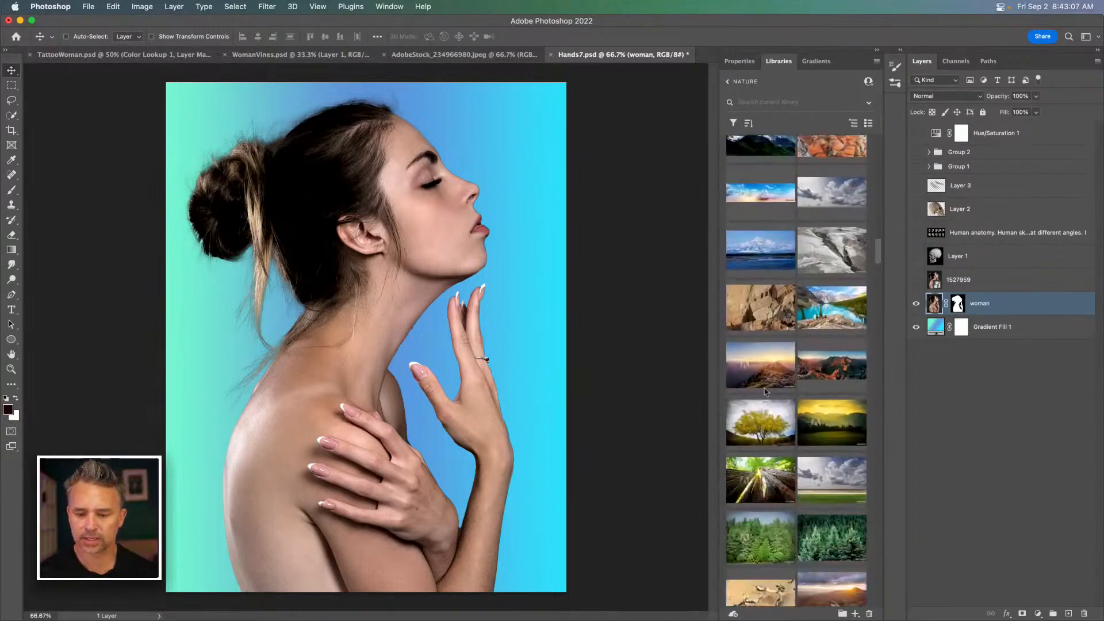
# Step: Place the blue misty forest image named Background from Full Nature Images above the woman layer, enlarged to fill the canvas
pyautogui.scroll(-20, 765, 393)
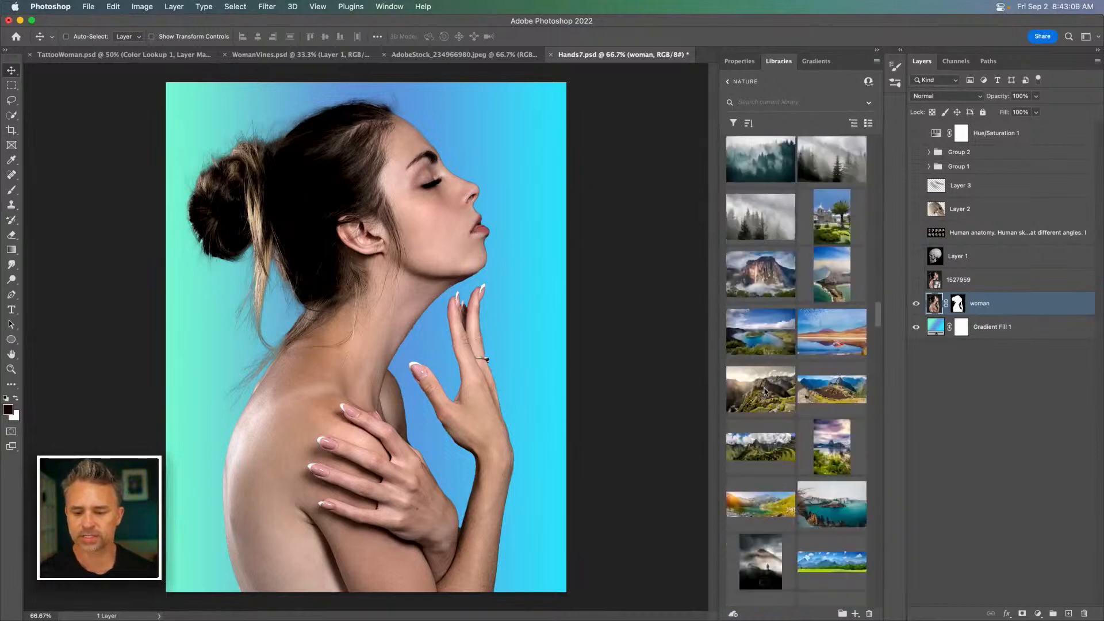
pyautogui.scroll(-10, 765, 393)
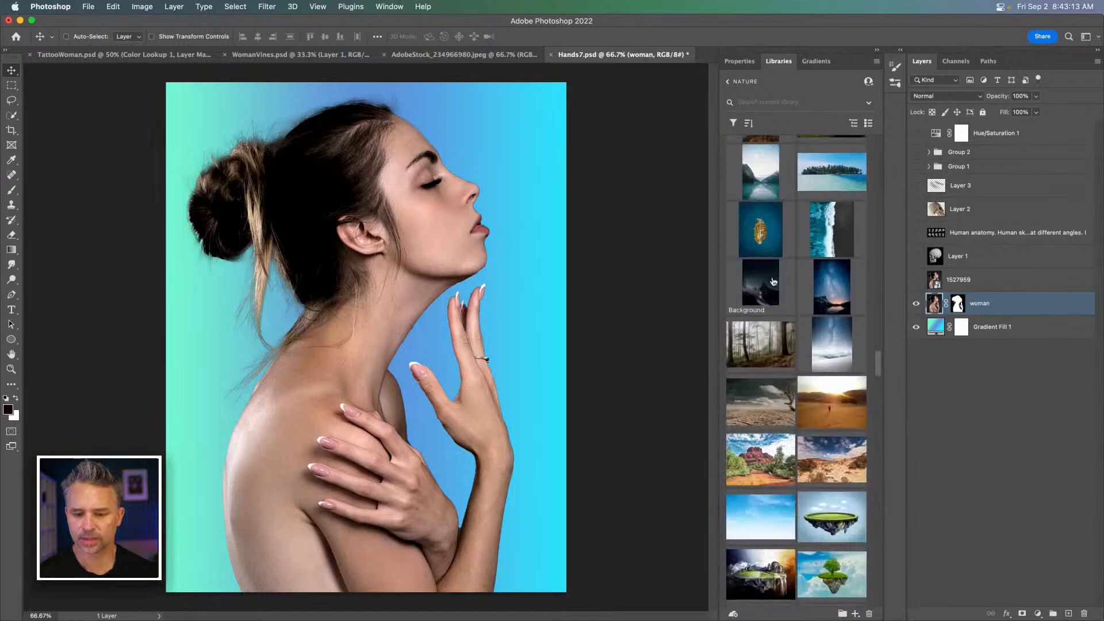
pyautogui.scroll(-2, 774, 282)
pyautogui.scroll(-10, 772, 242)
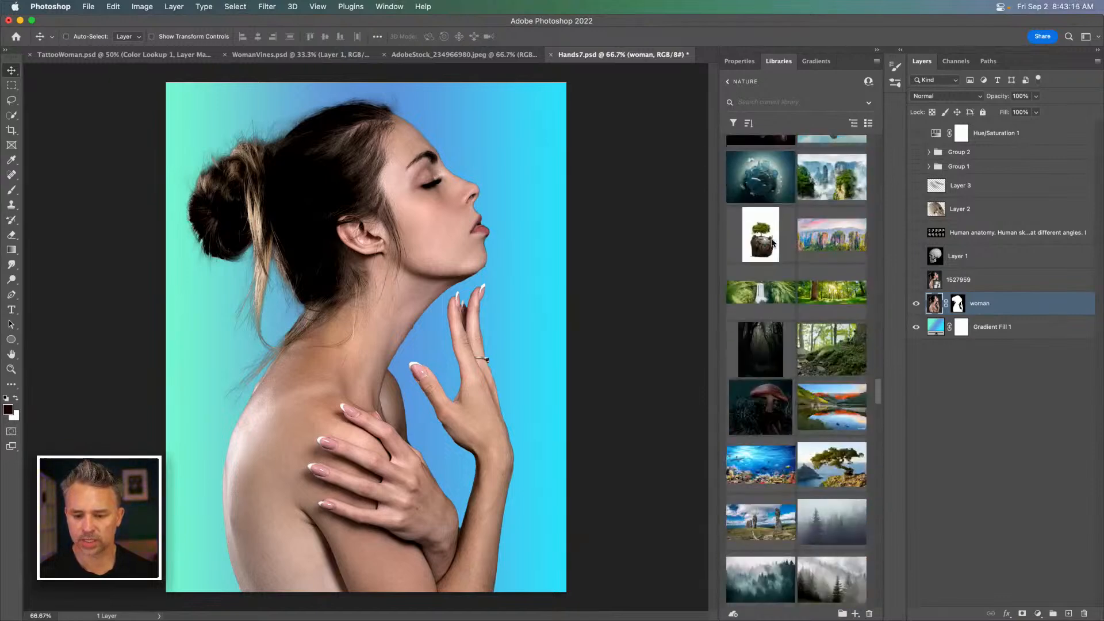
pyautogui.scroll(-5, 761, 320)
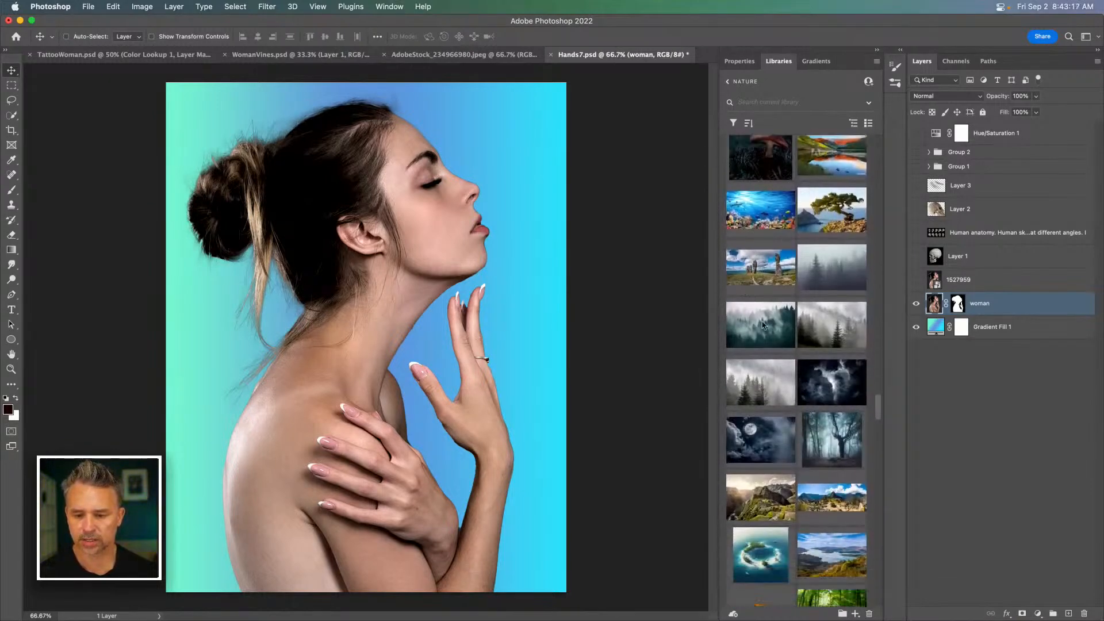
pyautogui.moveTo(829, 375); pyautogui.dragTo(294, 268)
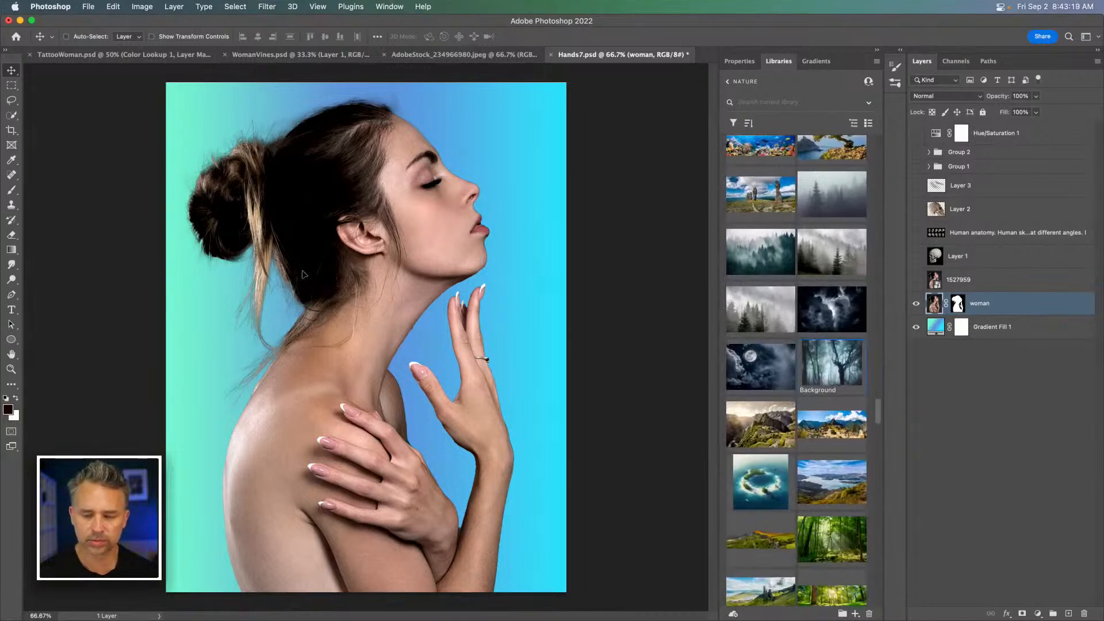
pyautogui.moveTo(232, 236); pyautogui.dragTo(369, 405)
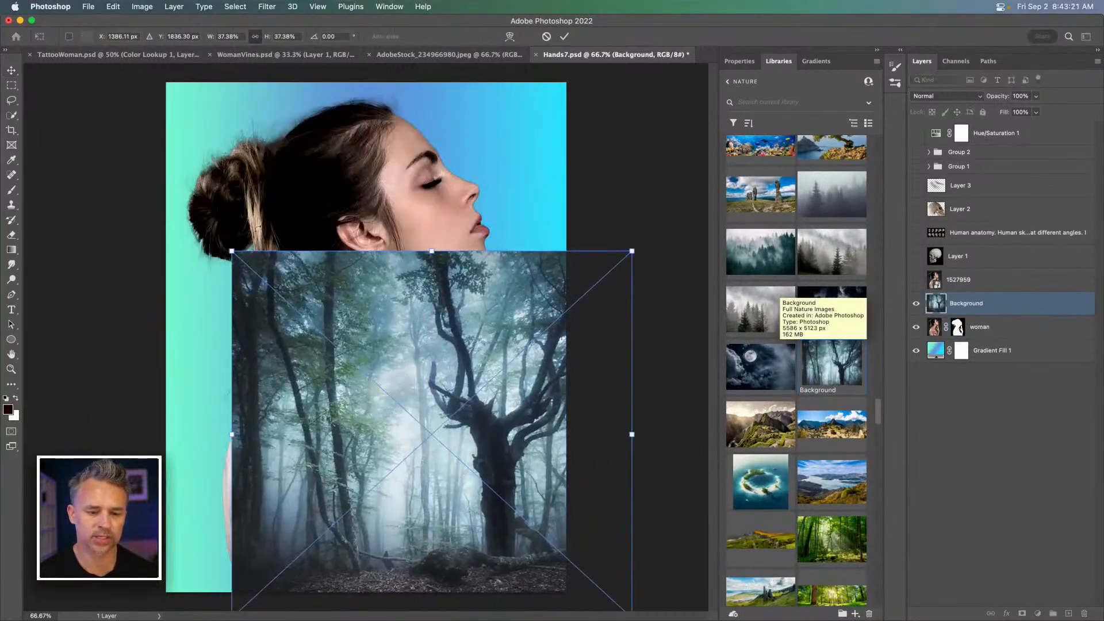
pyautogui.moveTo(232, 252); pyautogui.dragTo(5, 57)
pyautogui.moveTo(371, 441); pyautogui.dragTo(408, 485)
pyautogui.press('Return')
# Step: Place the library's Morning sunlight beaming through misty forest image above Background and enlarge it to cover nearly the whole canvas
pyautogui.scroll(-4, 818, 317)
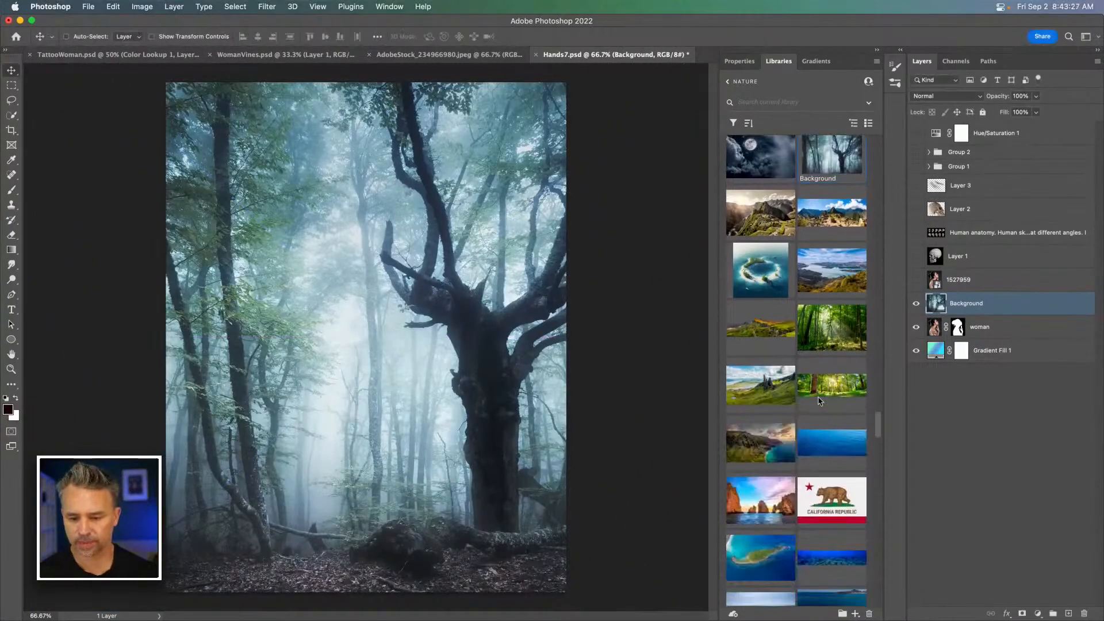
pyautogui.moveTo(818, 316); pyautogui.dragTo(404, 289)
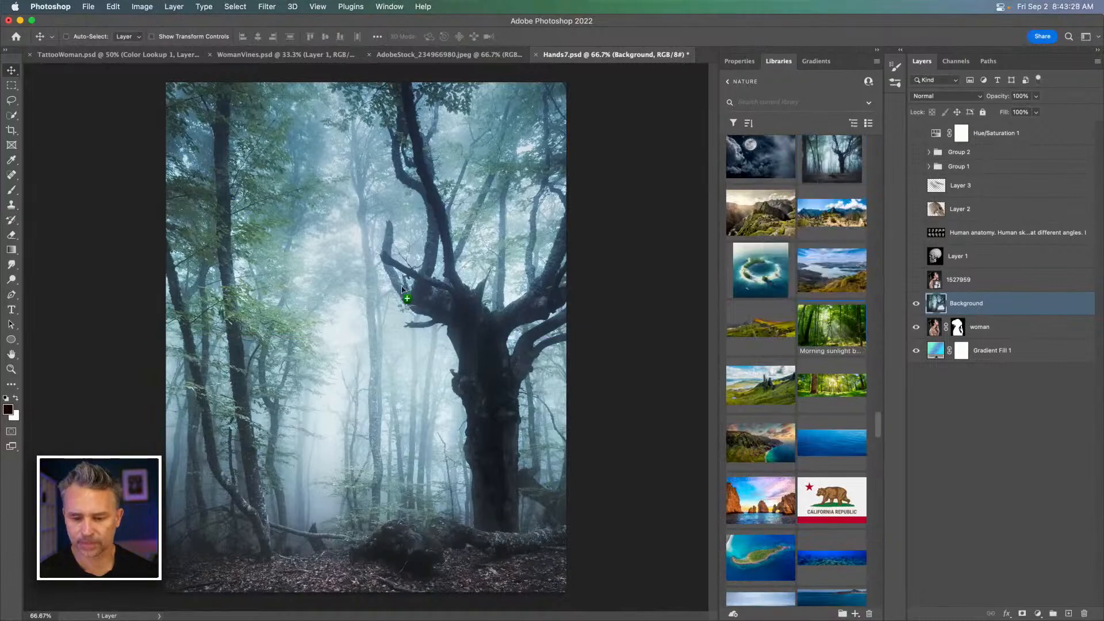
pyautogui.moveTo(299, 248); pyautogui.dragTo(417, 454)
pyautogui.moveTo(291, 323); pyautogui.dragTo(2, 2)
pyautogui.press('Return')
# Step: Place the library's Ancient Groves Nature Trail forest image as a new layer across the middle of the canvas
pyautogui.scroll(-4, 819, 420)
pyautogui.scroll(-6, 820, 421)
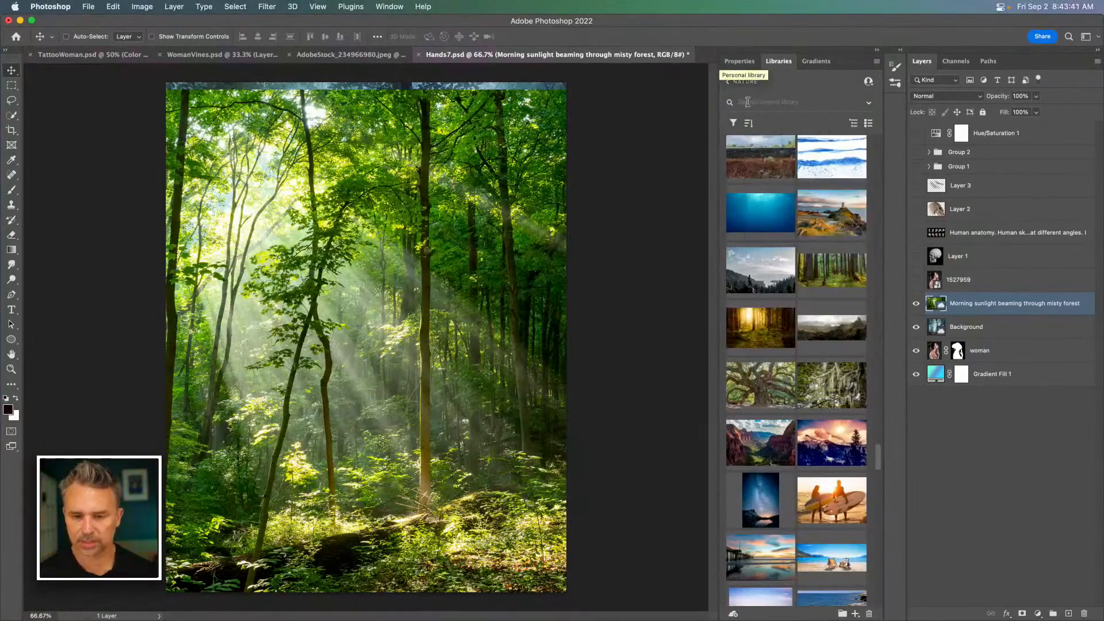
pyautogui.scroll(3, 826, 413)
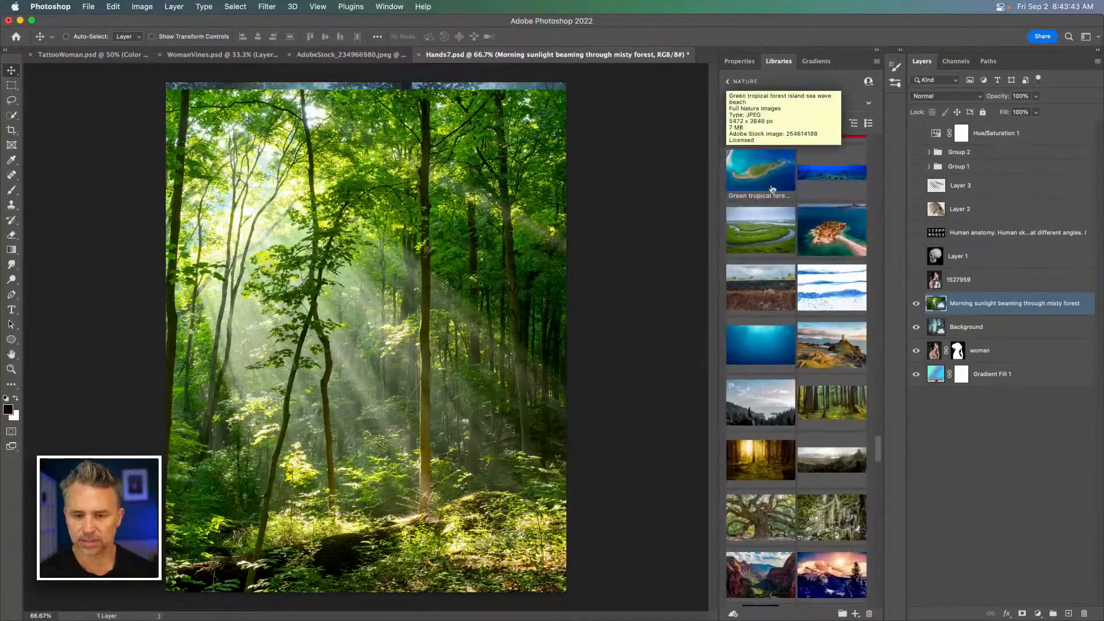
pyautogui.moveTo(361, 328); pyautogui.dragTo(354, 325)
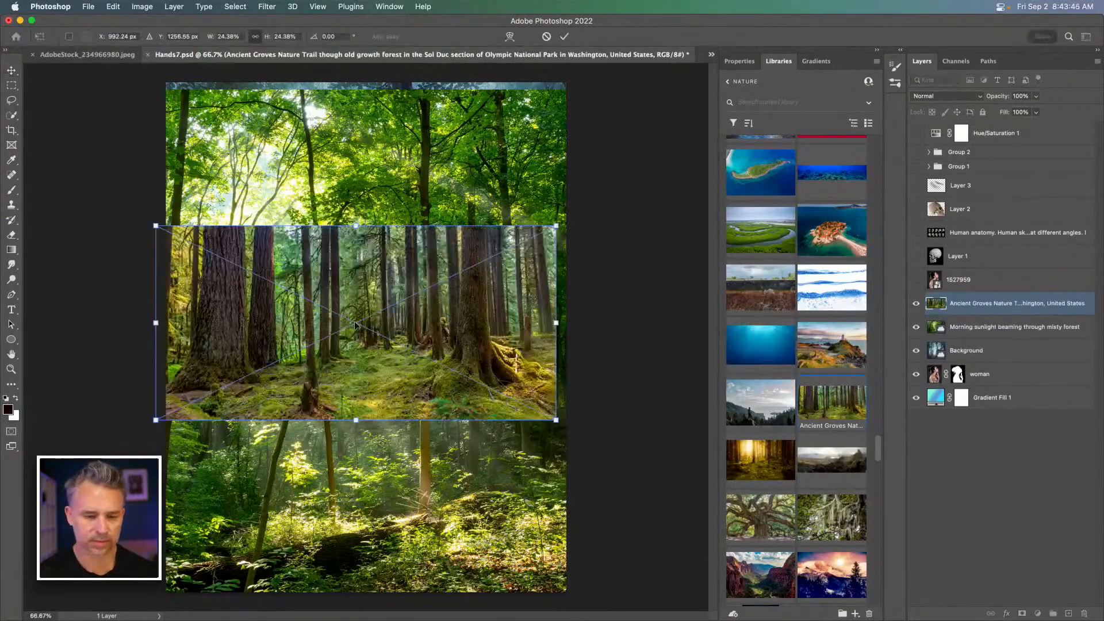
pyautogui.press('Return')
# Step: Place the grey forest image named forest from the Nature library as a new layer above the Ancient Groves layer
pyautogui.scroll(-5, 803, 431)
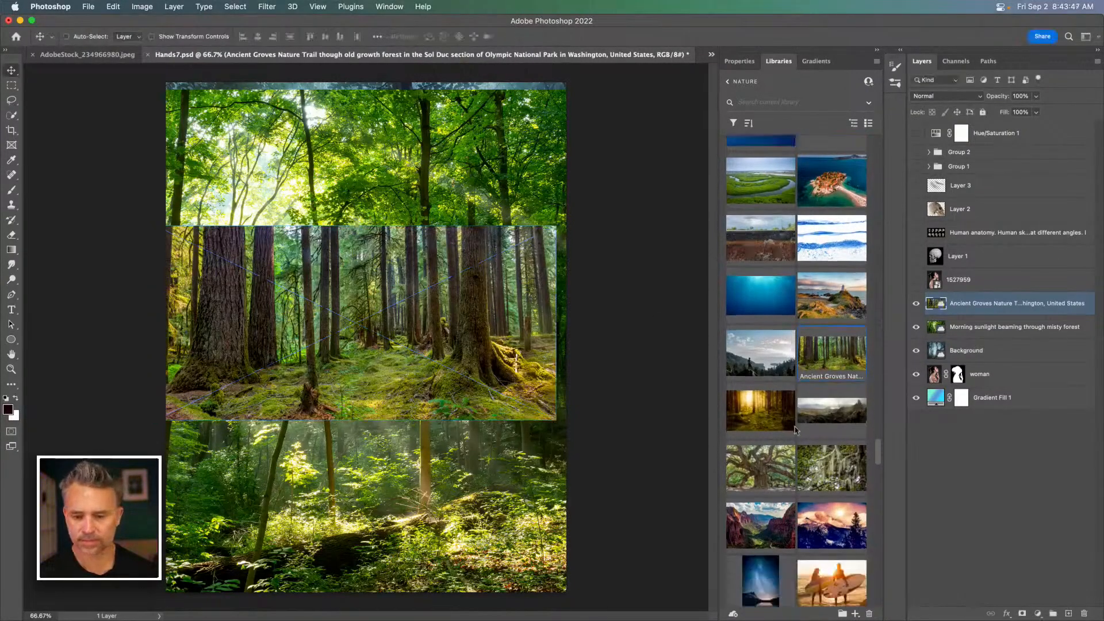
pyautogui.scroll(-8, 802, 431)
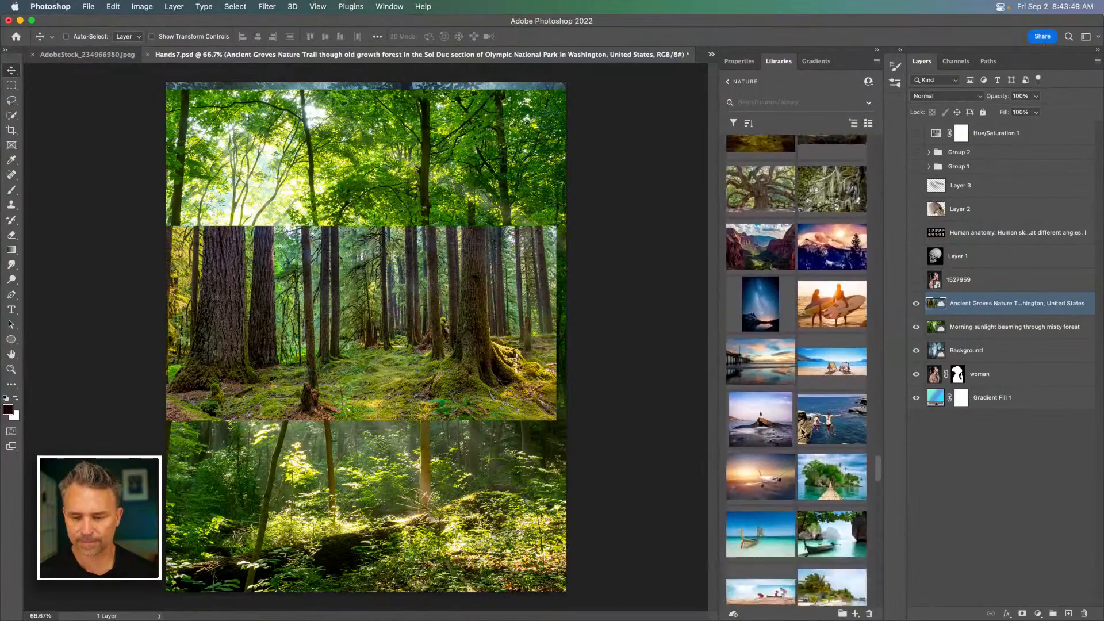
pyautogui.scroll(-6, 802, 431)
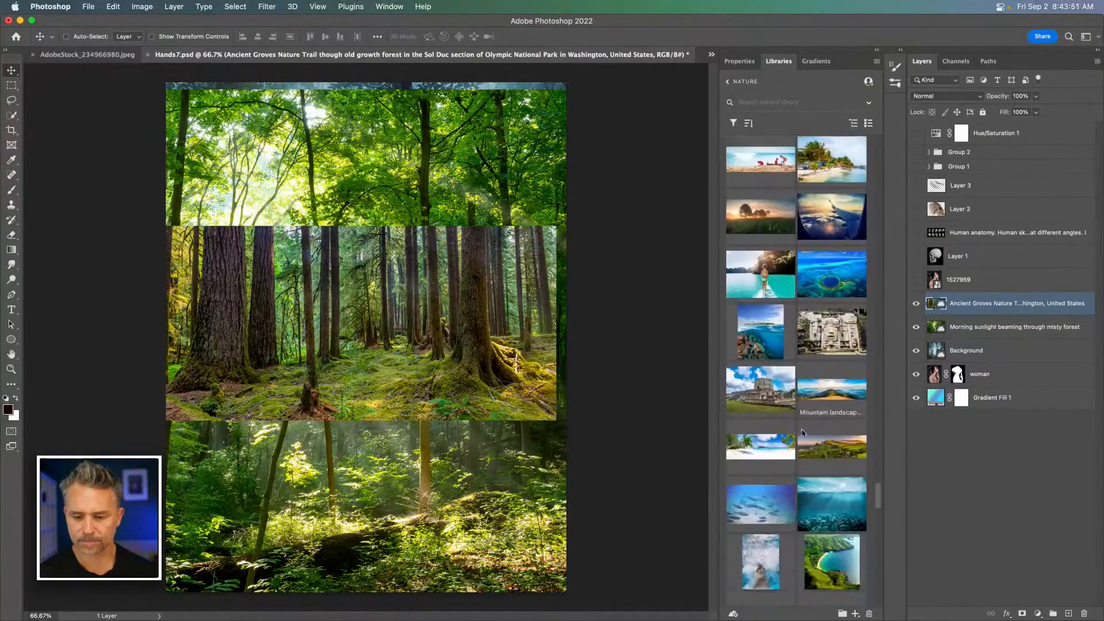
pyautogui.scroll(-10, 804, 434)
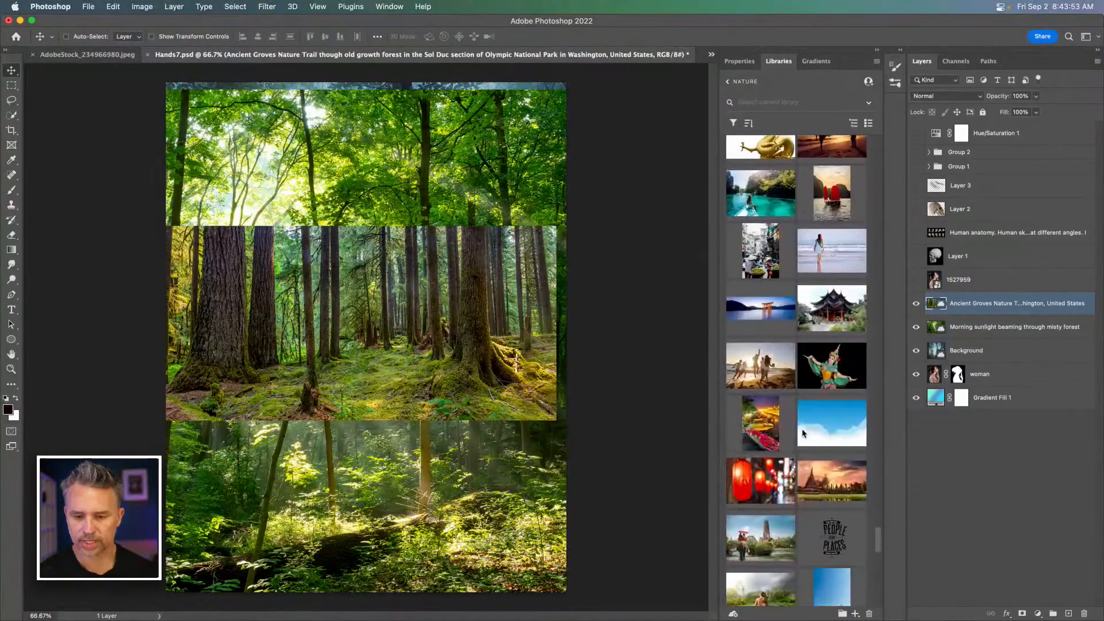
pyautogui.scroll(-4, 803, 433)
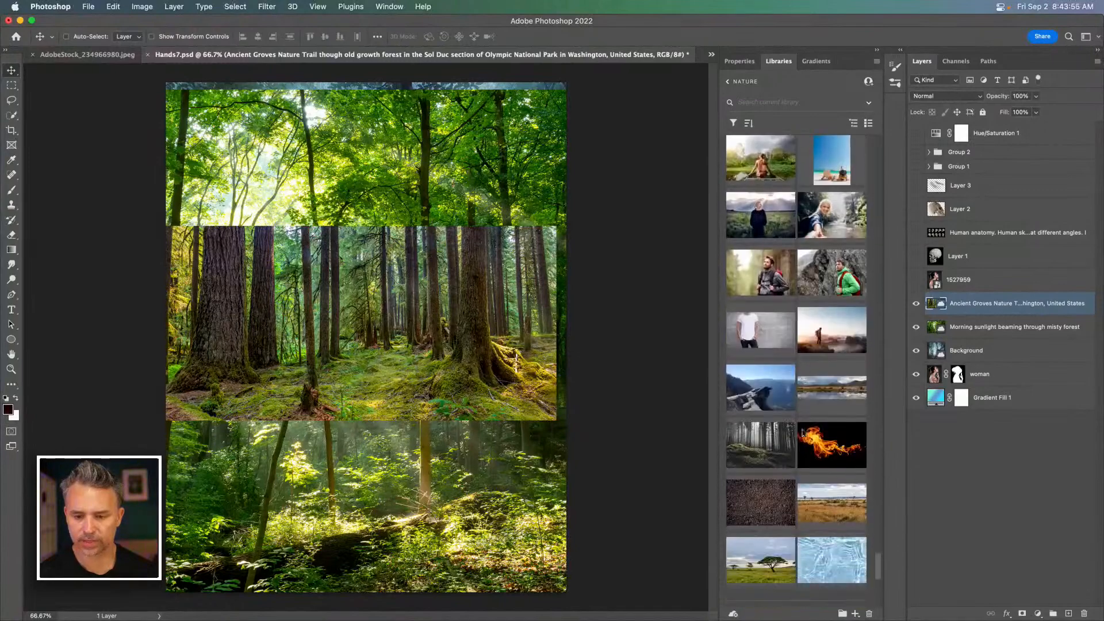
pyautogui.moveTo(765, 395); pyautogui.dragTo(441, 510)
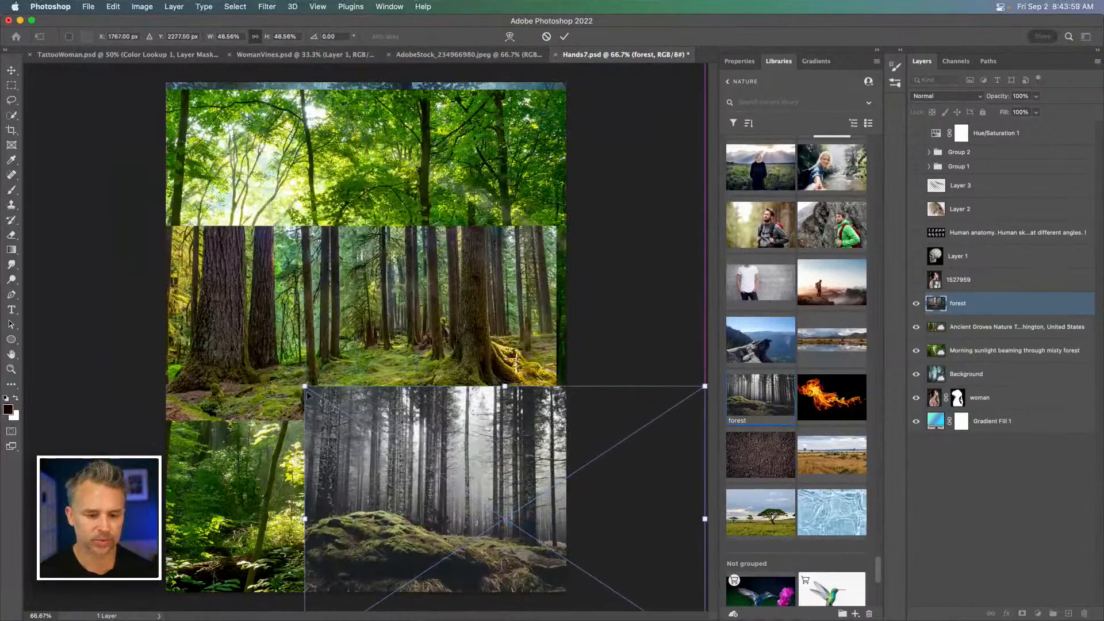
# Step: Enlarge the forest image beyond the canvas edges and shift it so the mossy rock fills the lower part of the canvas
pyautogui.moveTo(302, 385); pyautogui.dragTo(5, 17)
pyautogui.moveTo(426, 269); pyautogui.dragTo(206, 366)
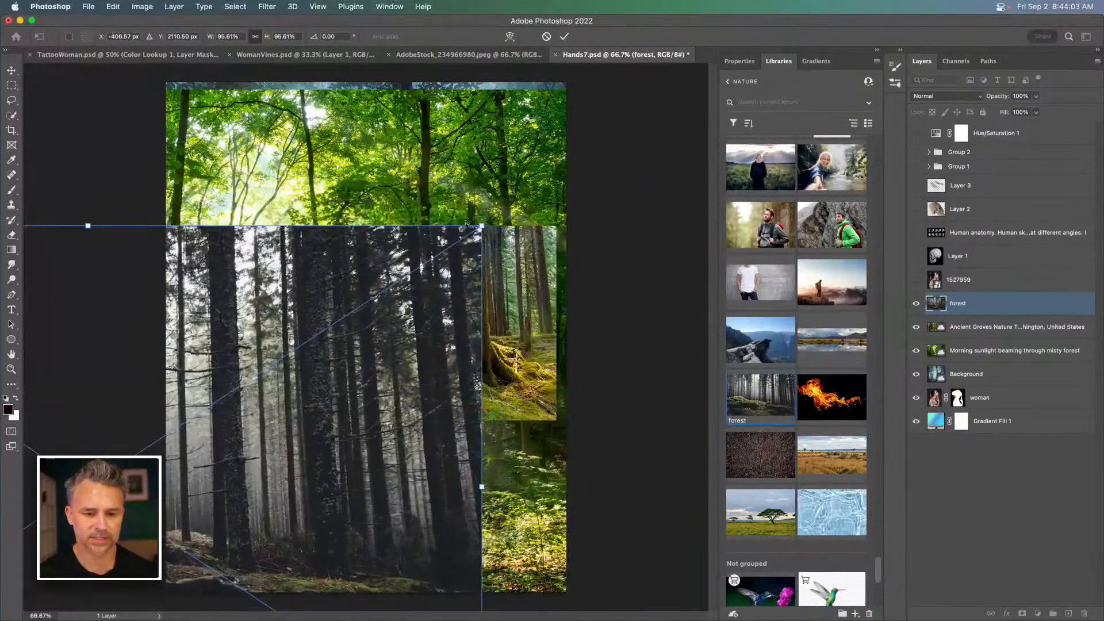
pyautogui.moveTo(482, 226); pyautogui.dragTo(774, 33)
pyautogui.press('Return')
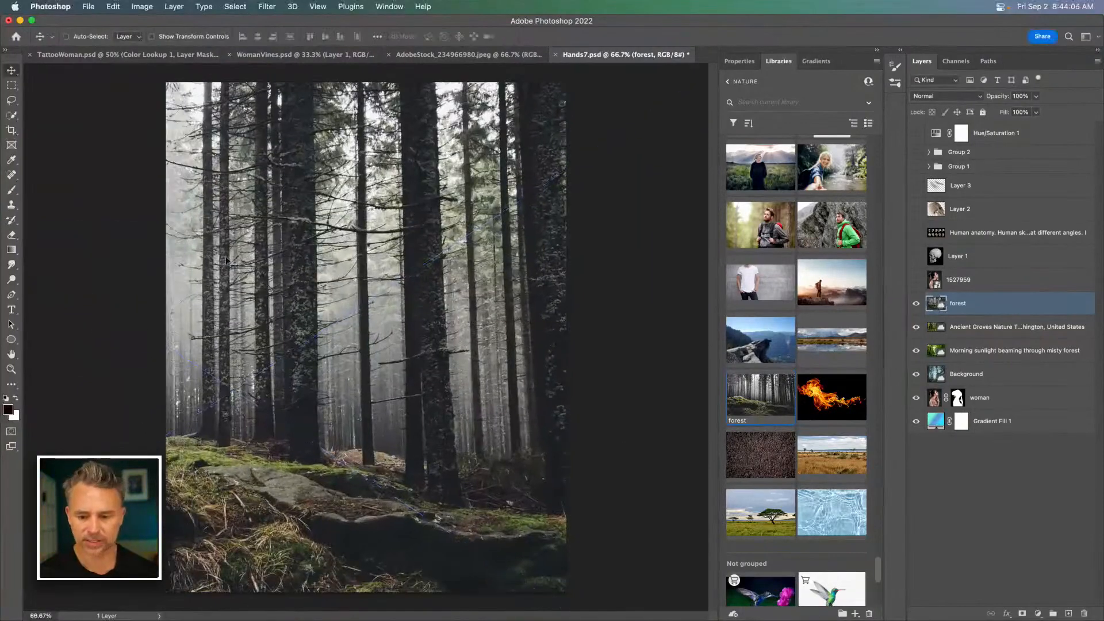
pyautogui.moveTo(219, 252); pyautogui.dragTo(552, 278)
# Step: Switch to Adobe Stock in Safari, clear the Find Similar filter and search the images for "night forest"
pyautogui.scroll(-10, 817, 356)
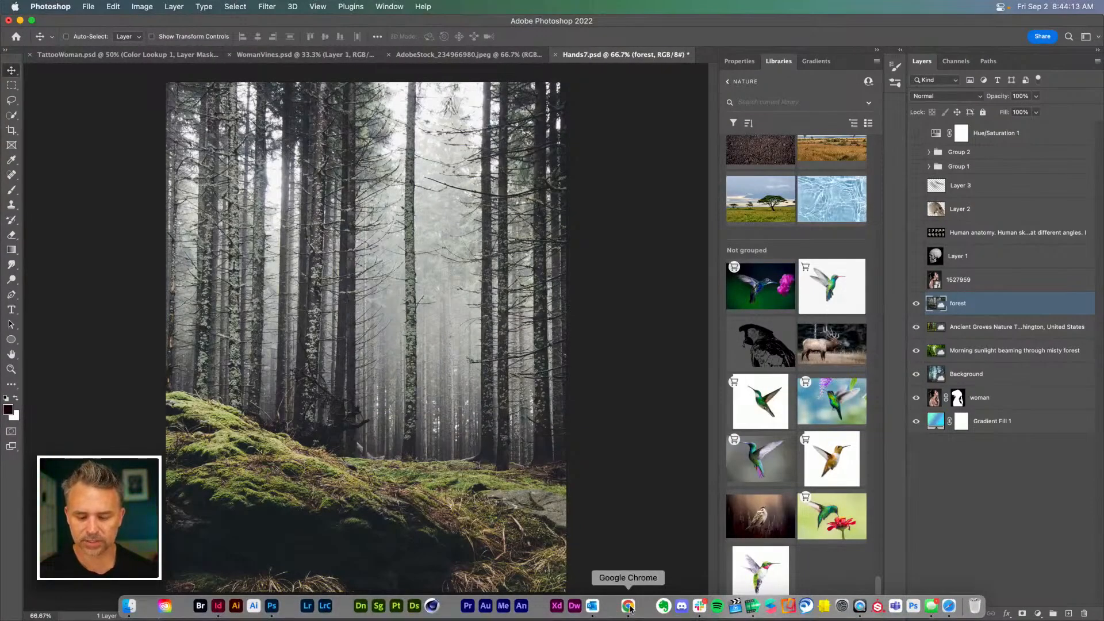
pyautogui.click(948, 606)
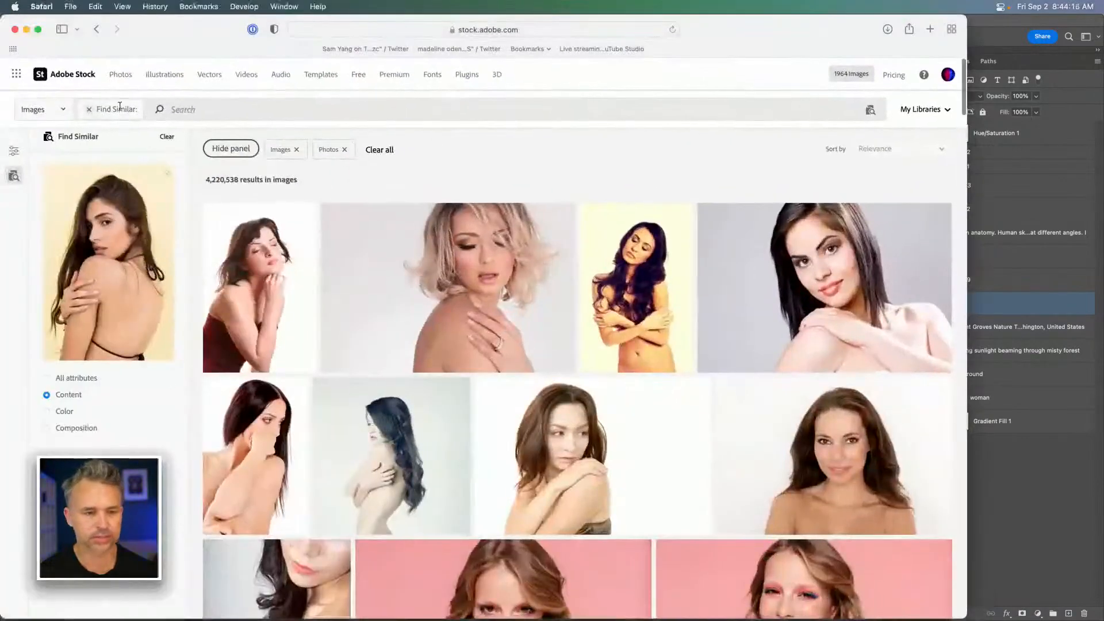
pyautogui.moveTo(142, 40); pyautogui.dragTo(199, 38)
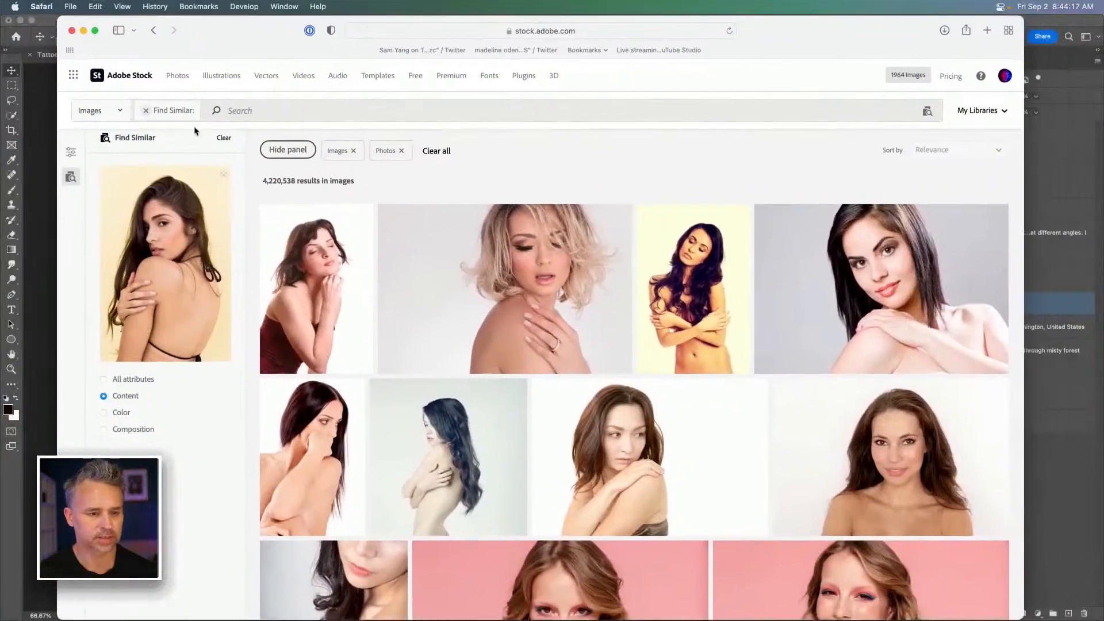
pyautogui.click(147, 111)
pyautogui.click(192, 112)
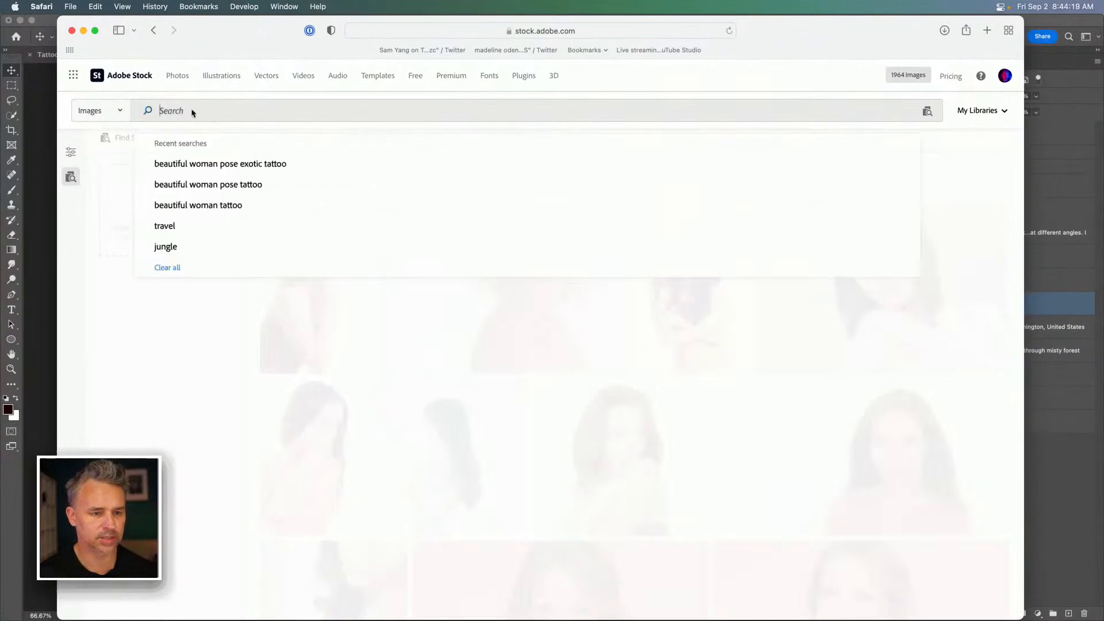
pyautogui.write('night forest')
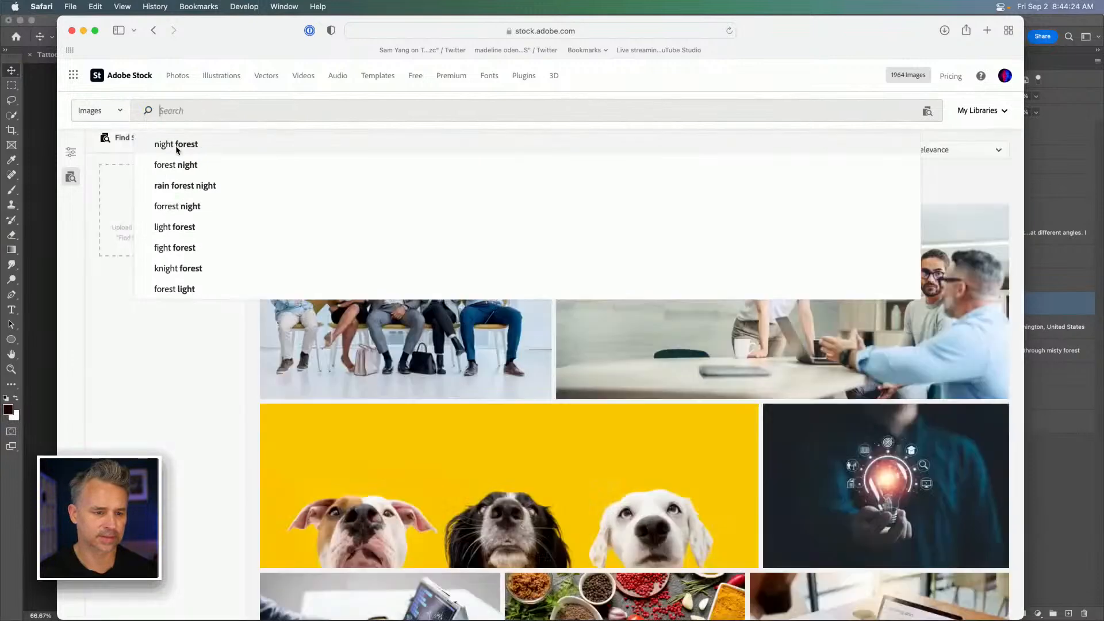
pyautogui.click(176, 145)
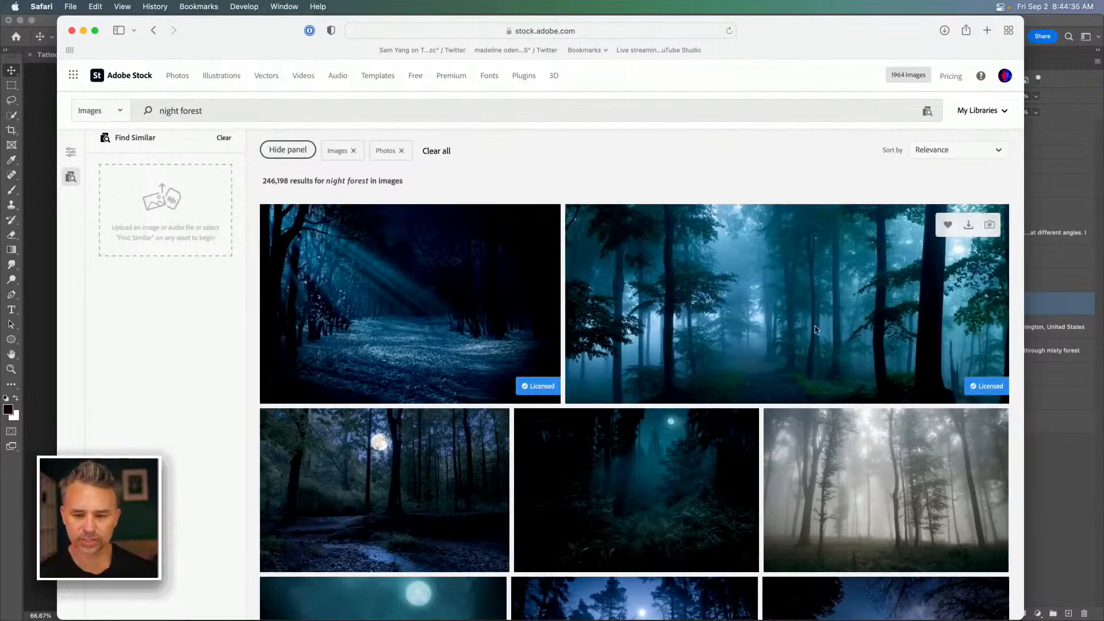
# Step: Browse the night forest results and download the licensed photo of the blue forest with the moon shining between the trees
pyautogui.scroll(-10, 847, 297)
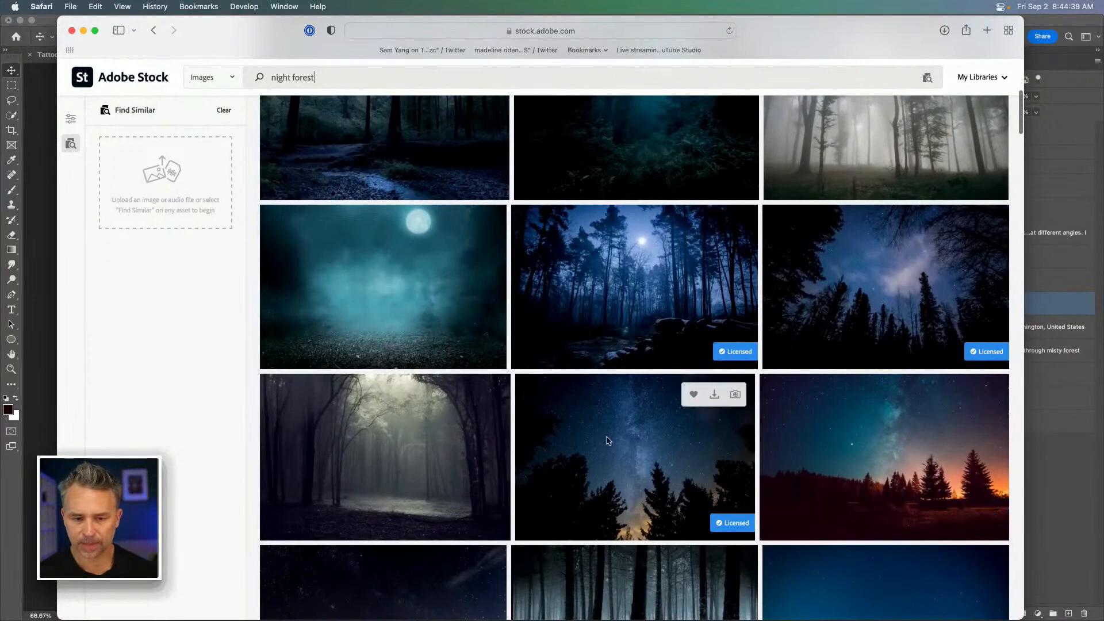
pyautogui.scroll(-2, 613, 440)
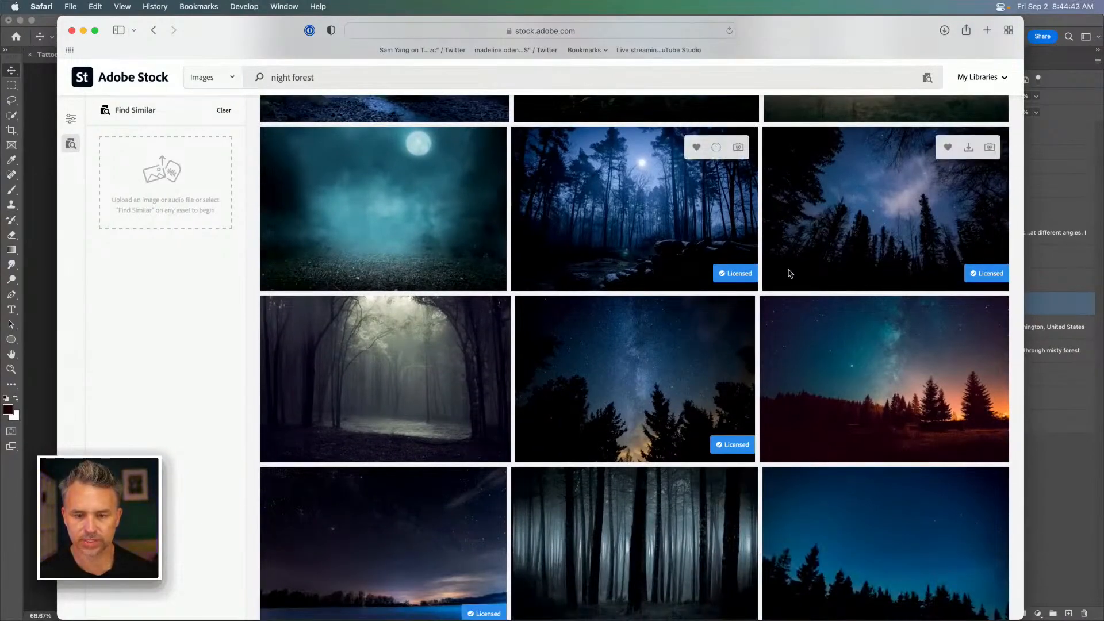
pyautogui.scroll(-10, 811, 266)
pyautogui.scroll(8, 811, 267)
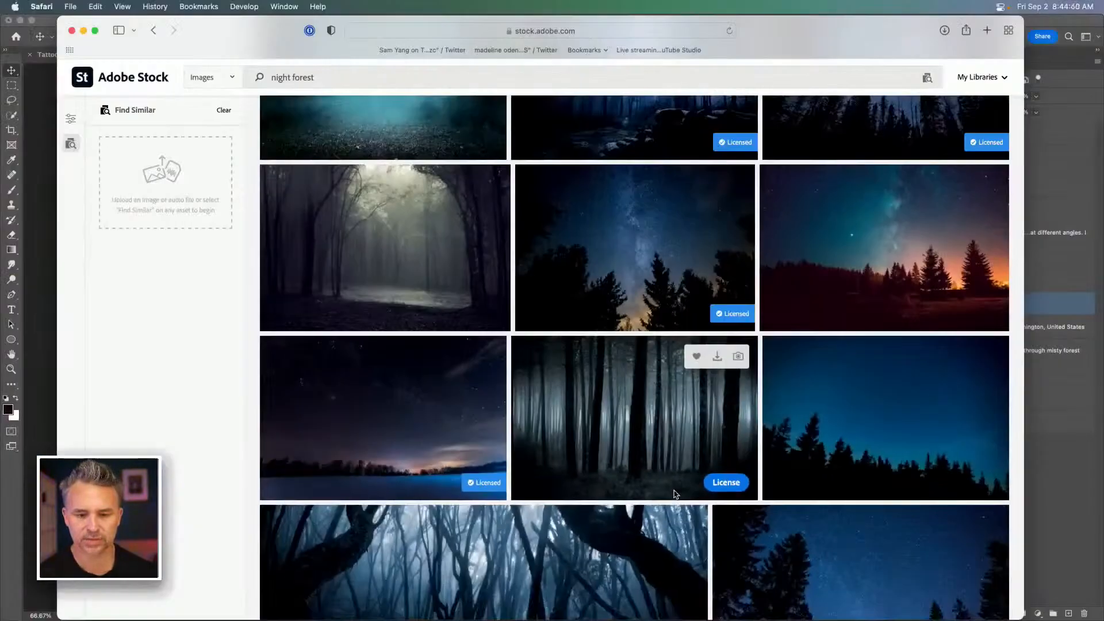
pyautogui.scroll(6, 676, 489)
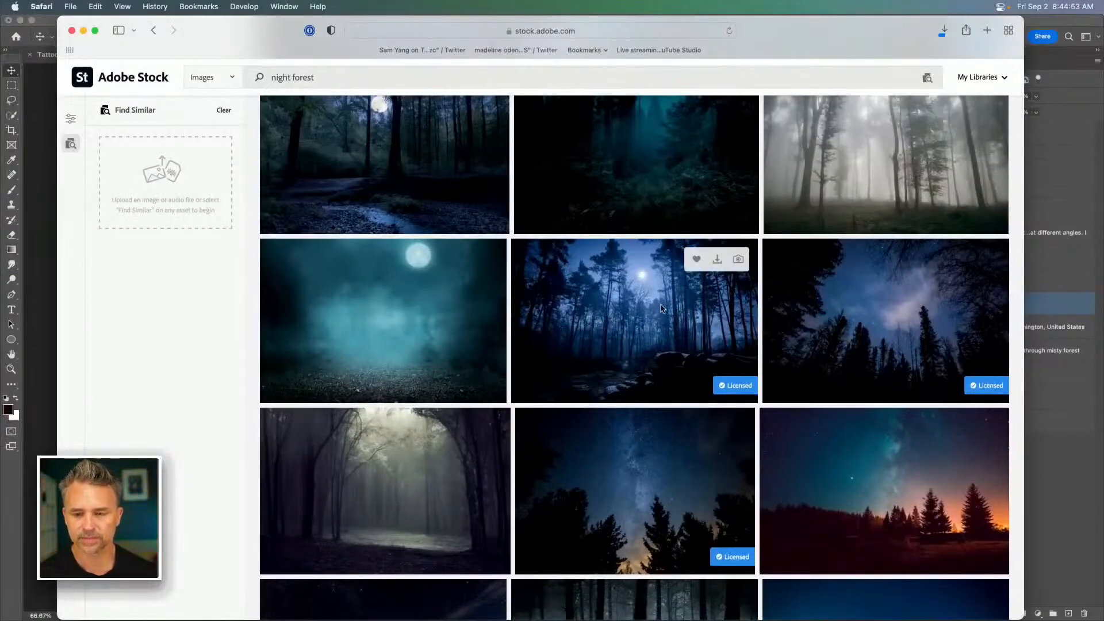
pyautogui.scroll(3, 661, 309)
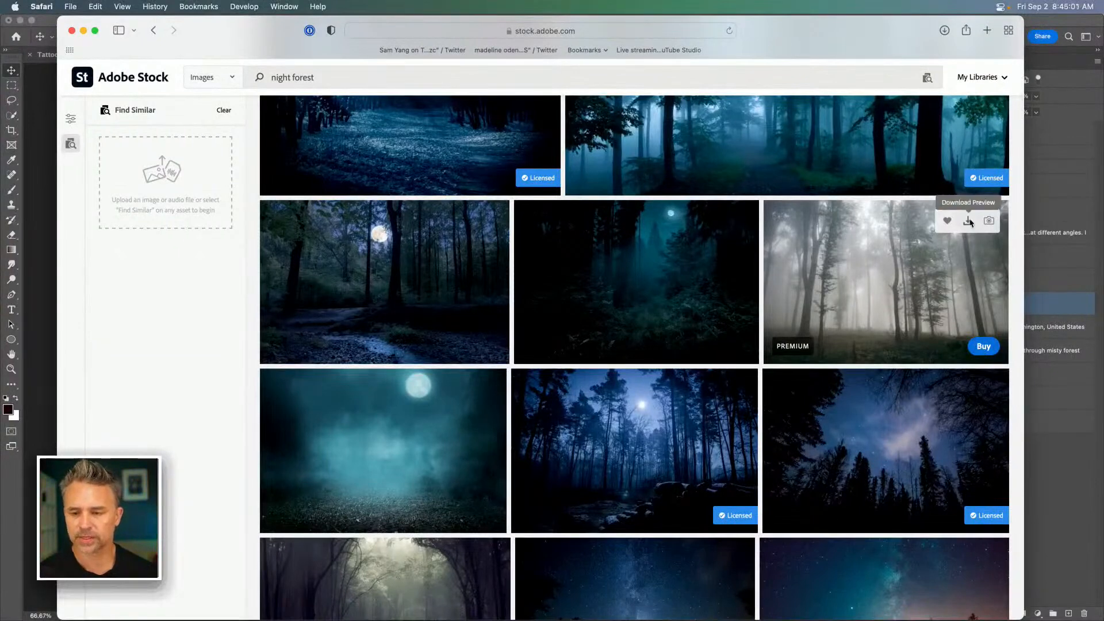
# Step: Check the foggy forest photo's license options without buying, and restrict the night forest results to Standard Content
pyautogui.click(982, 348)
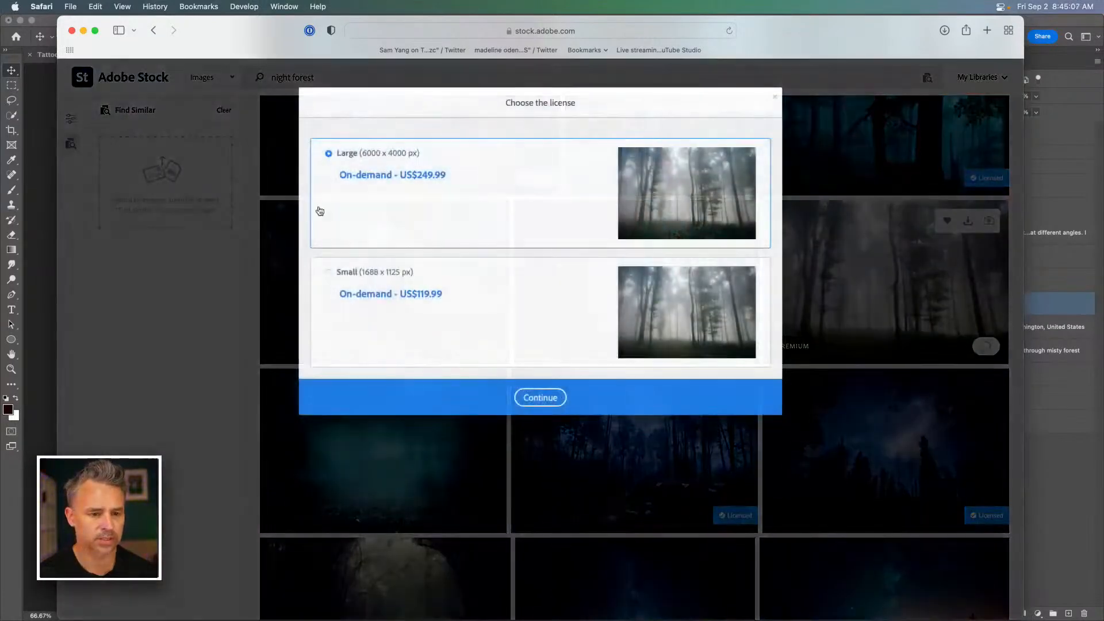
pyautogui.click(775, 98)
pyautogui.click(71, 119)
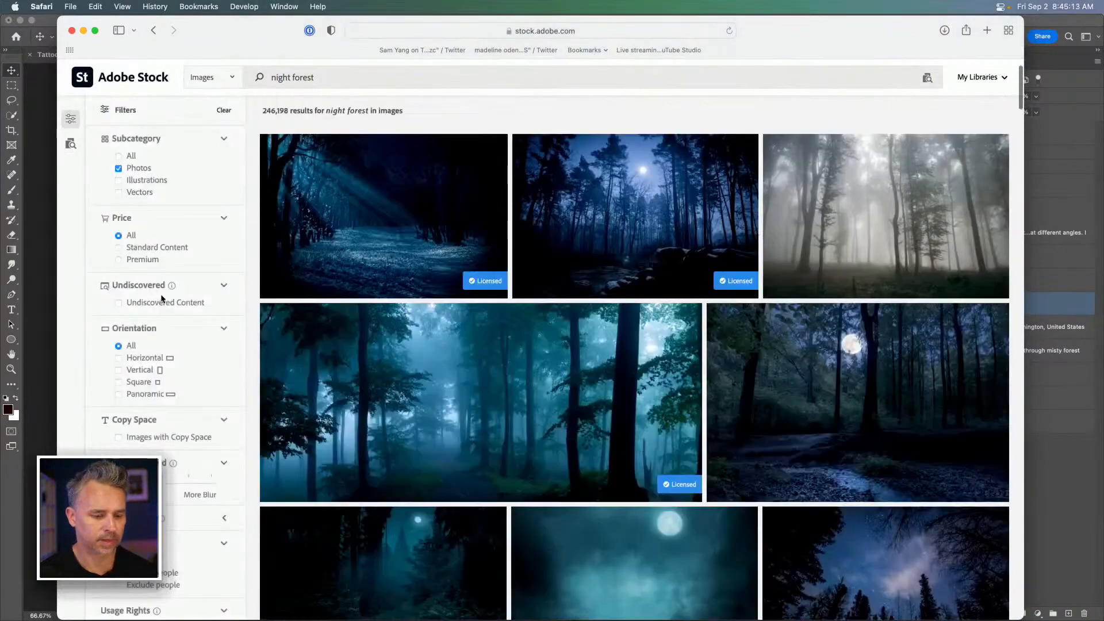
pyautogui.scroll(-5, 161, 298)
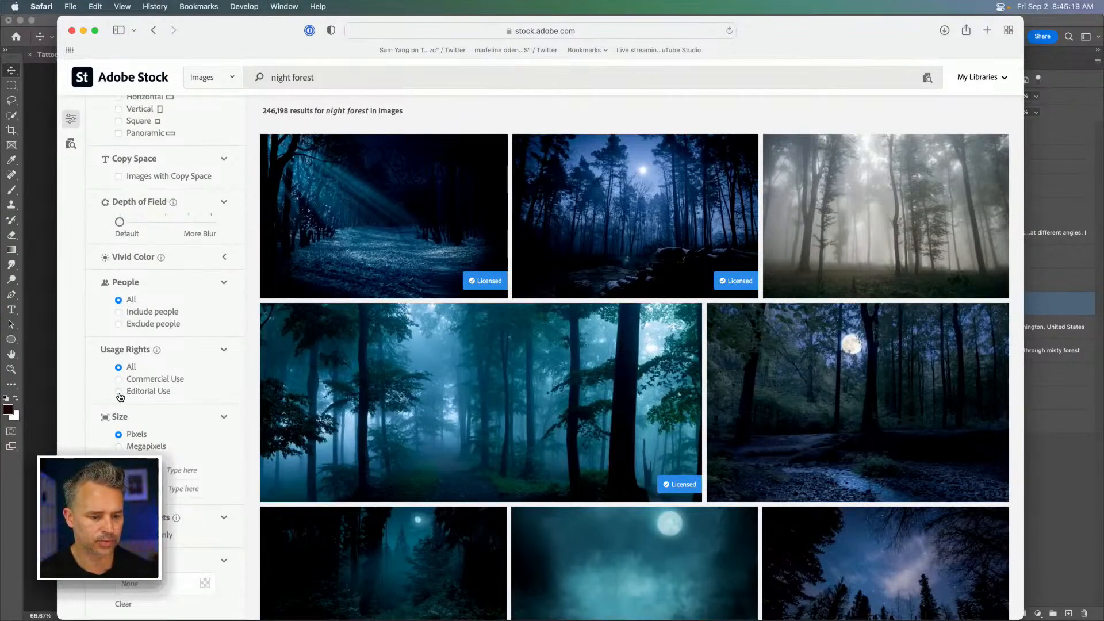
pyautogui.scroll(5, 120, 396)
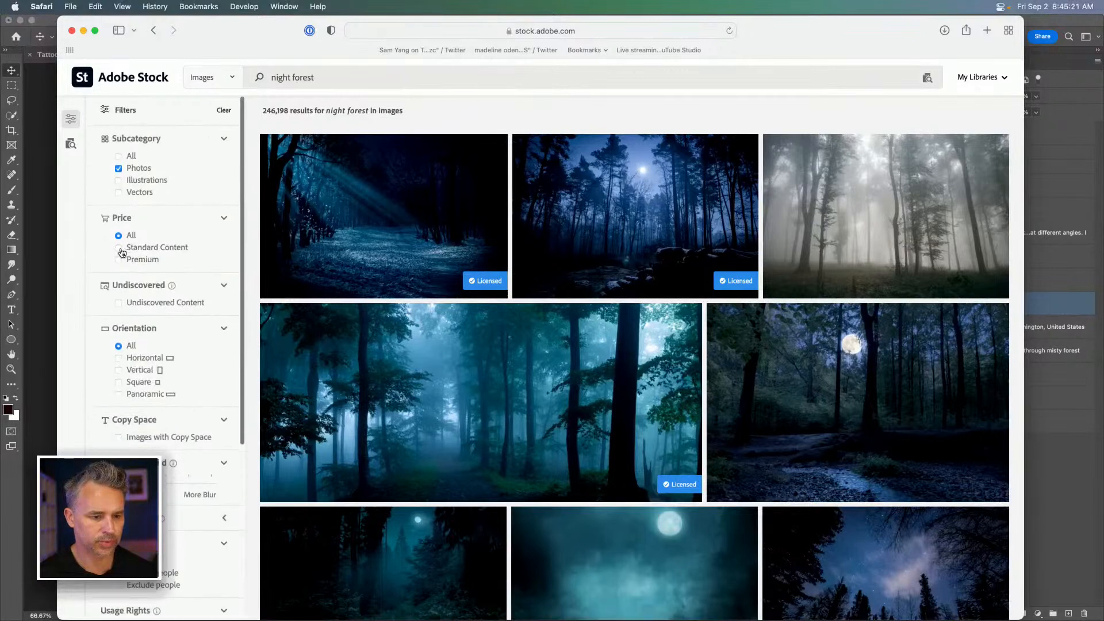
pyautogui.click(120, 249)
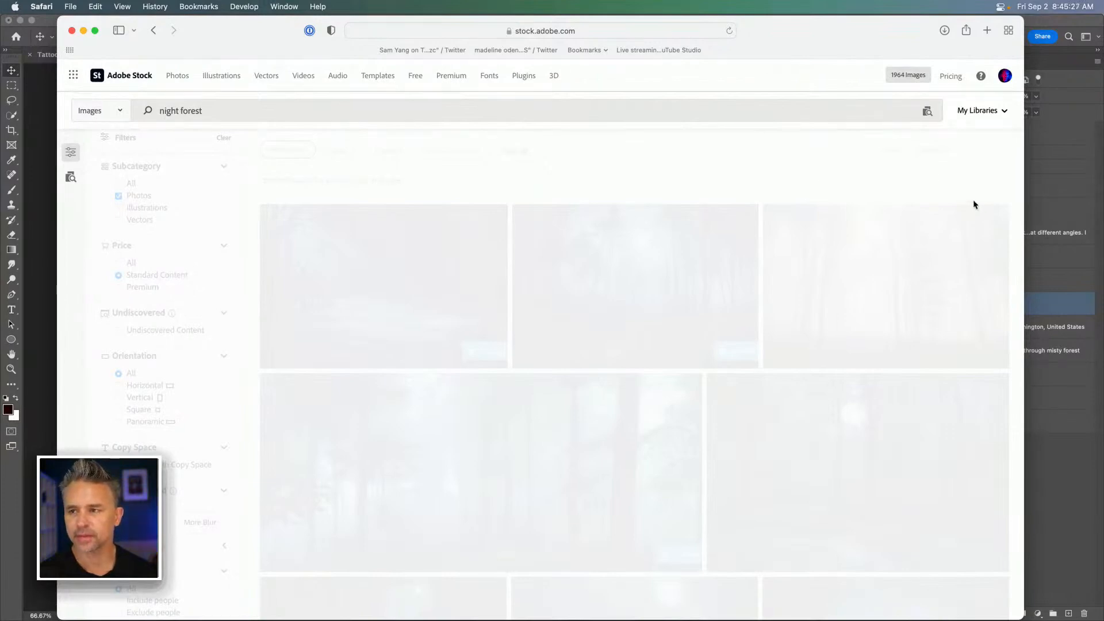
pyautogui.scroll(-2, 975, 204)
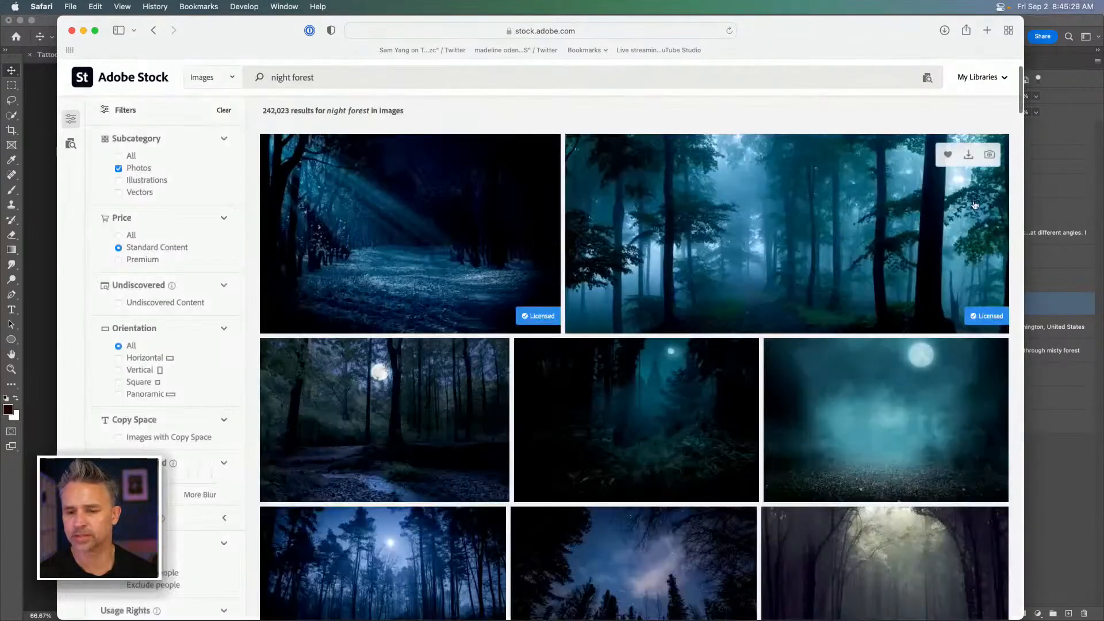
pyautogui.moveTo(712, 369)
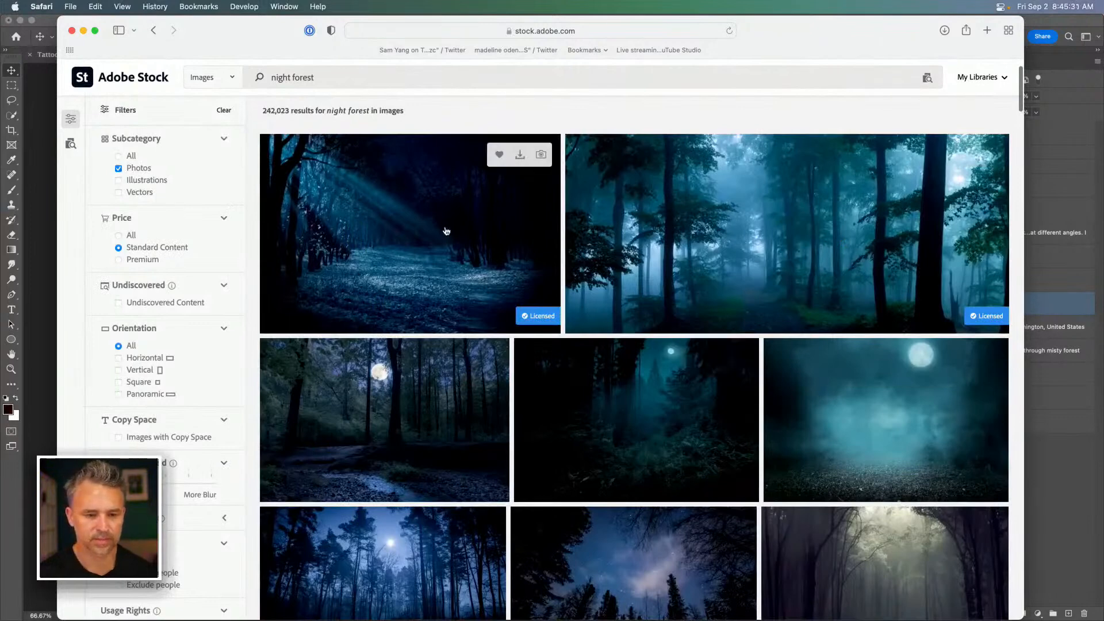
pyautogui.click(968, 154)
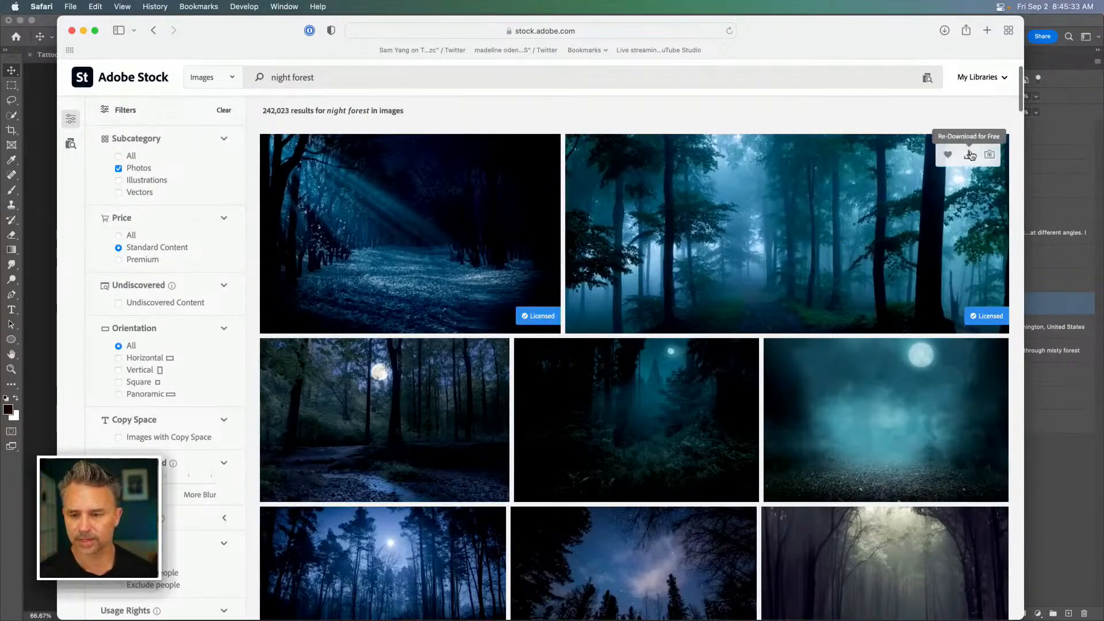
# Step: Switch to Finder and open AdobeStock_307473618.jpeg from the Downloads folder in Photoshop
pyautogui.moveTo(272, 607)
pyautogui.click(127, 607)
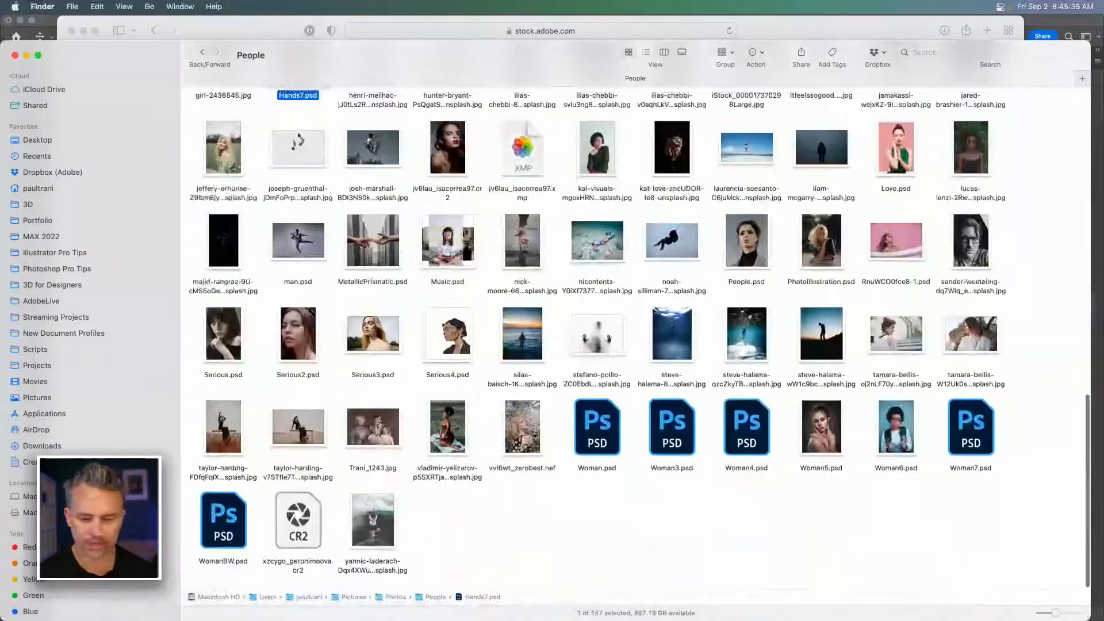
pyautogui.click(19, 448)
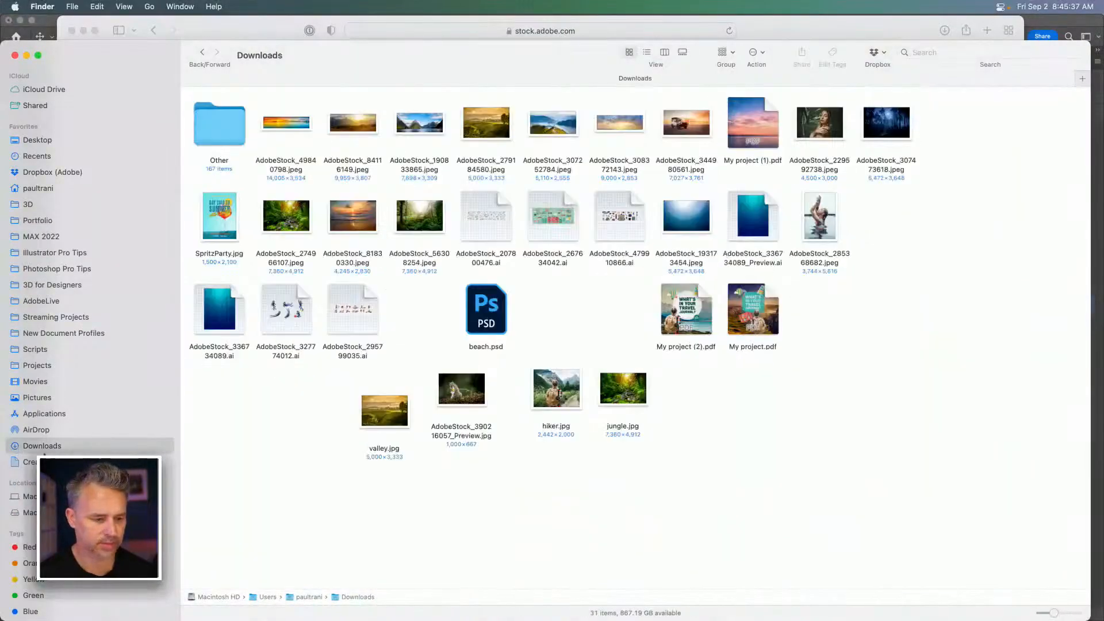
pyautogui.click(886, 126)
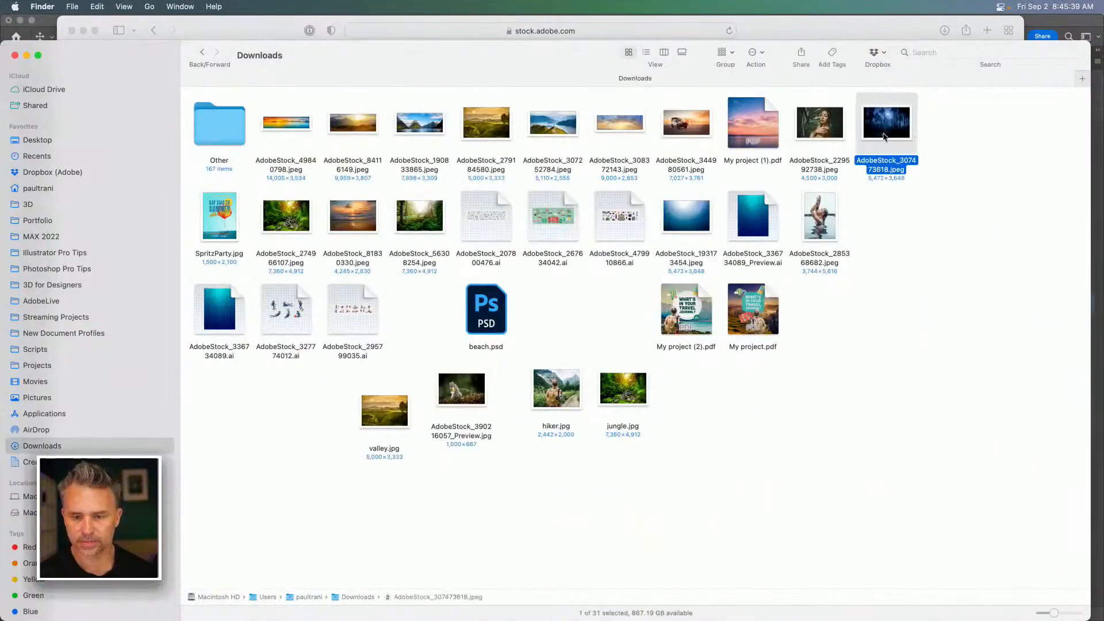
pyautogui.moveTo(886, 128); pyautogui.dragTo(447, 326)
pyautogui.moveTo(201, 604); pyautogui.dragTo(272, 606)
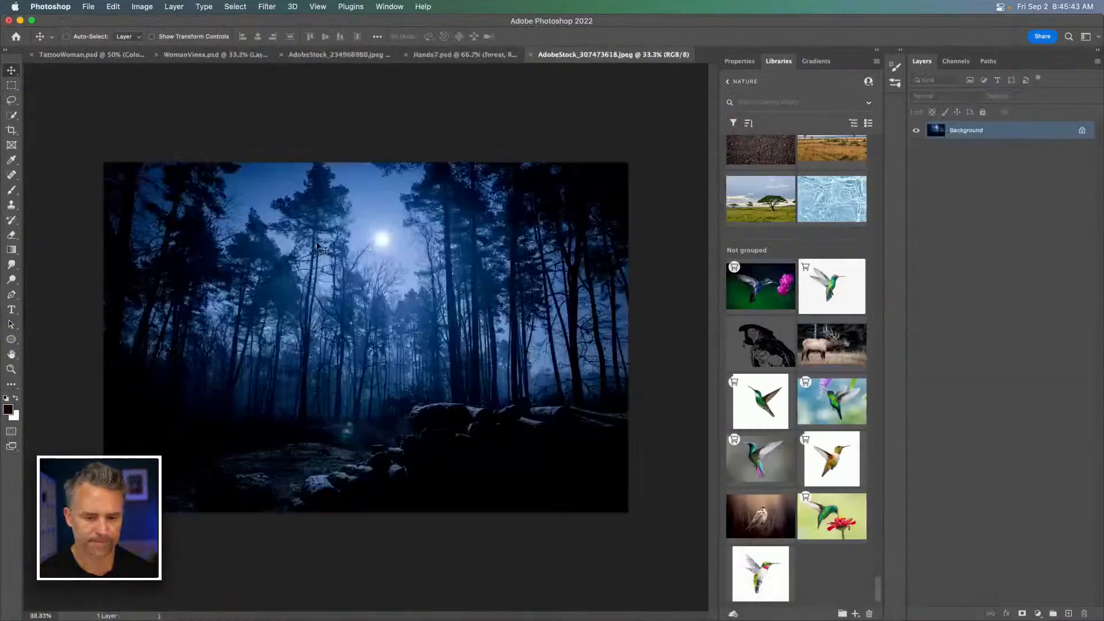
# Step: Select the whole night forest image, close its document, and look through the other open documents before returning to Hands7.psd
pyautogui.press('super+a')
pyautogui.press('super+w')
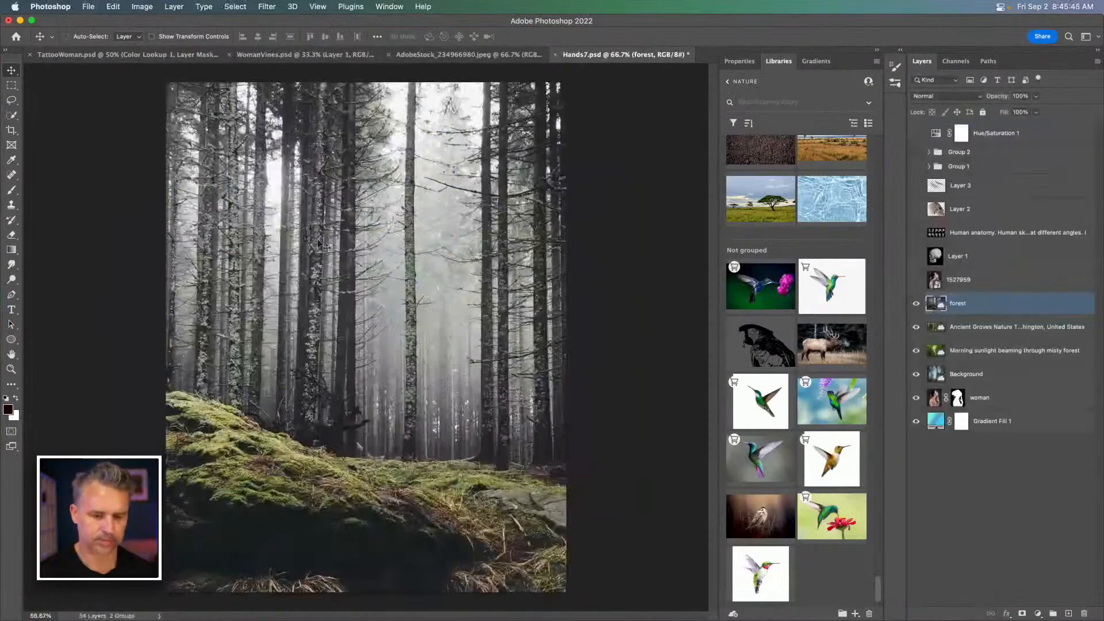
pyautogui.click(129, 58)
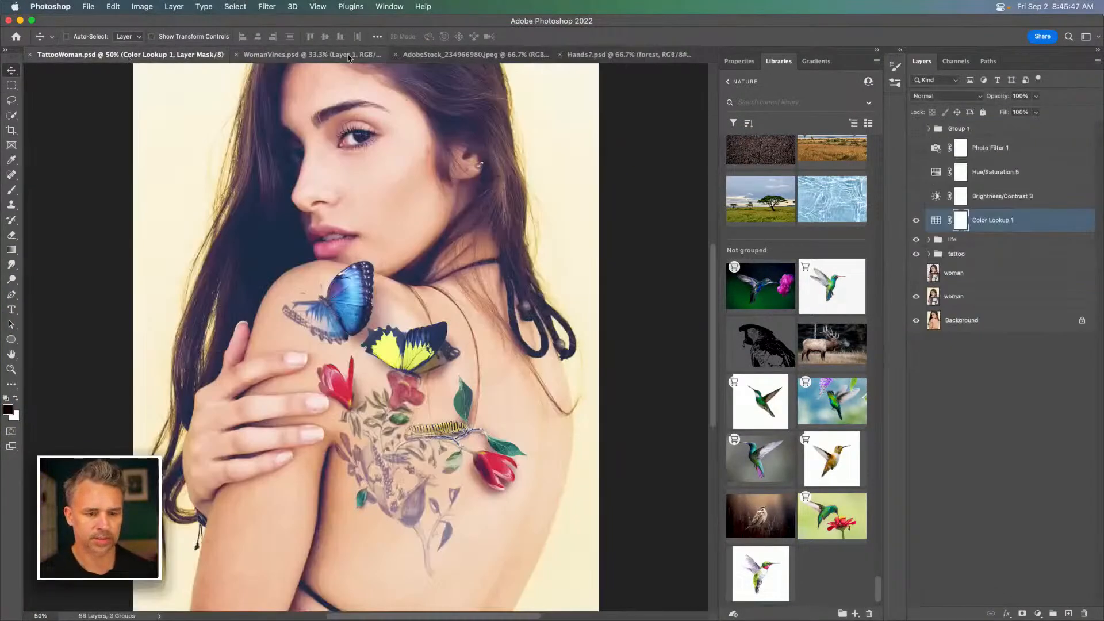
pyautogui.click(290, 55)
pyautogui.click(408, 54)
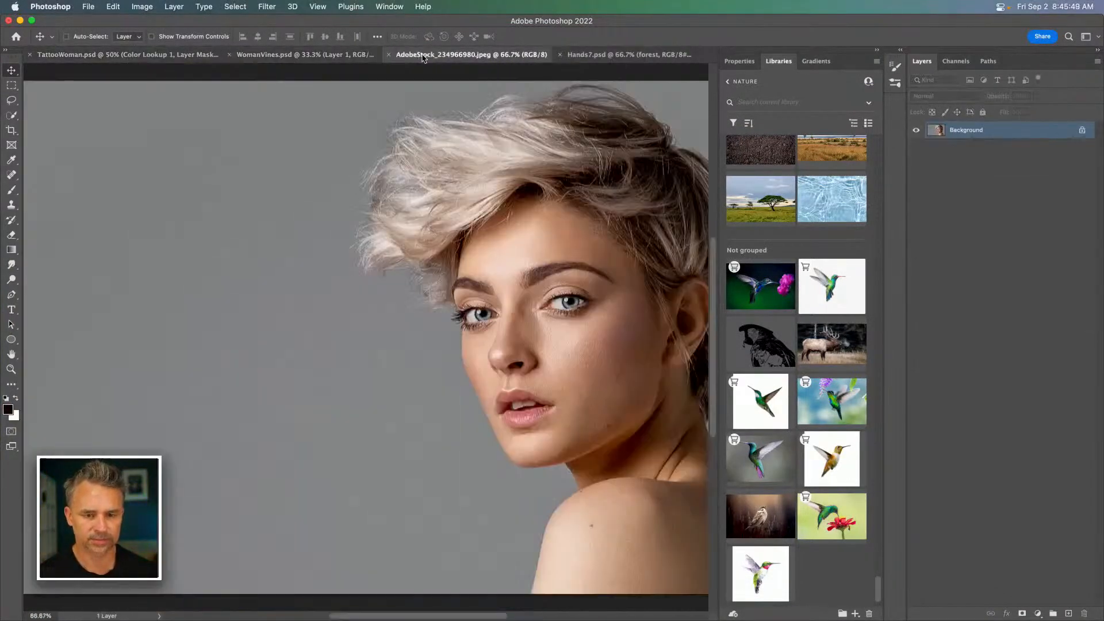
pyautogui.click(625, 56)
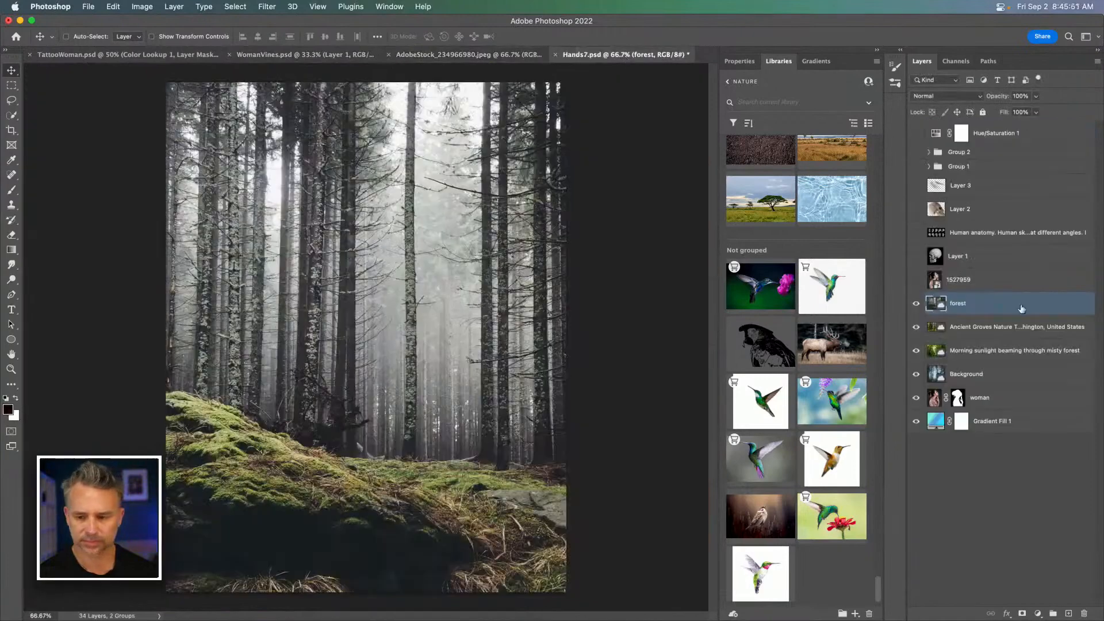
# Step: Paste the night forest image as a new layer directly below the woman layer, with the four other forest layers hidden
pyautogui.press('super+v')
pyautogui.moveTo(492, 366); pyautogui.dragTo(50, 286)
pyautogui.moveTo(916, 327); pyautogui.dragTo(918, 397)
pyautogui.moveTo(978, 307); pyautogui.dragTo(983, 432)
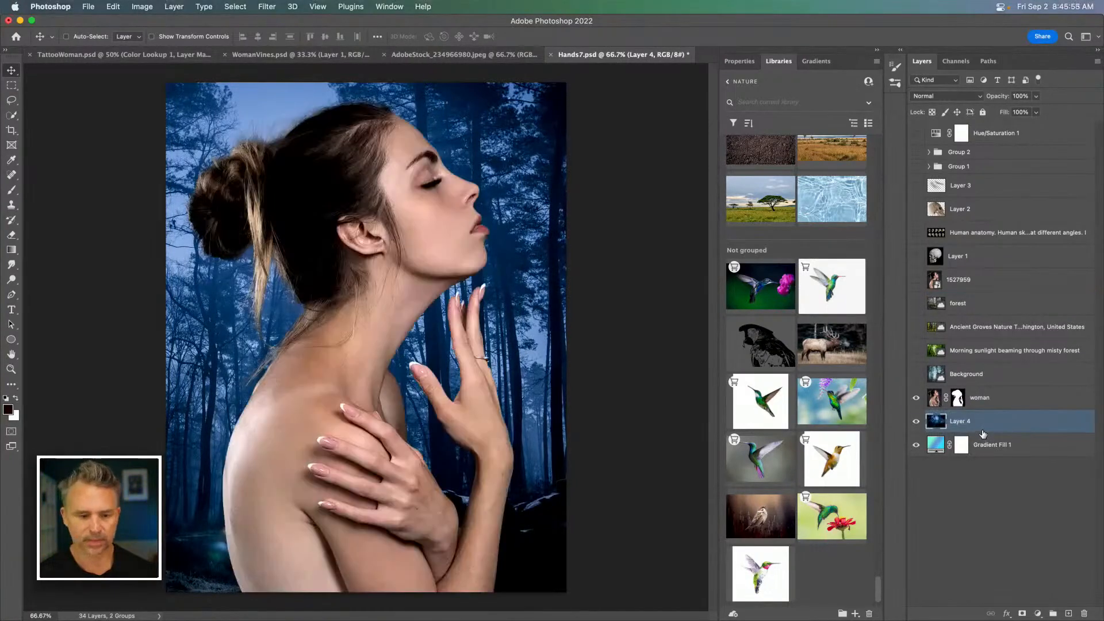
# Step: Expand the canvas with Reveal All to include the full extent of every layer
pyautogui.click(138, 7)
pyautogui.click(189, 145)
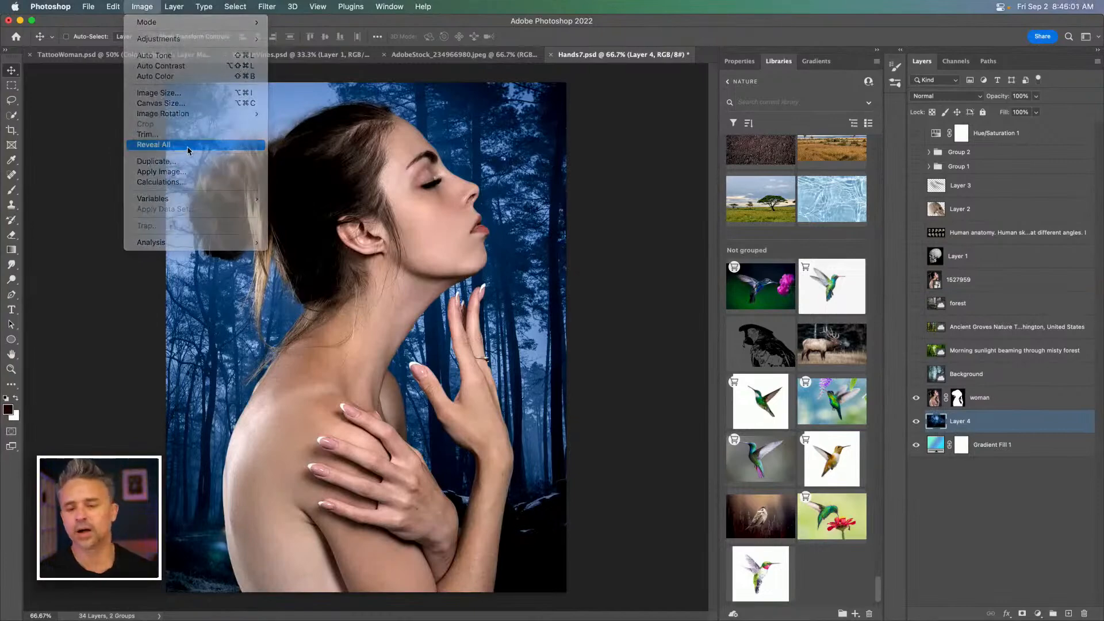
pyautogui.press('super+minus')
pyautogui.press('super+minus')
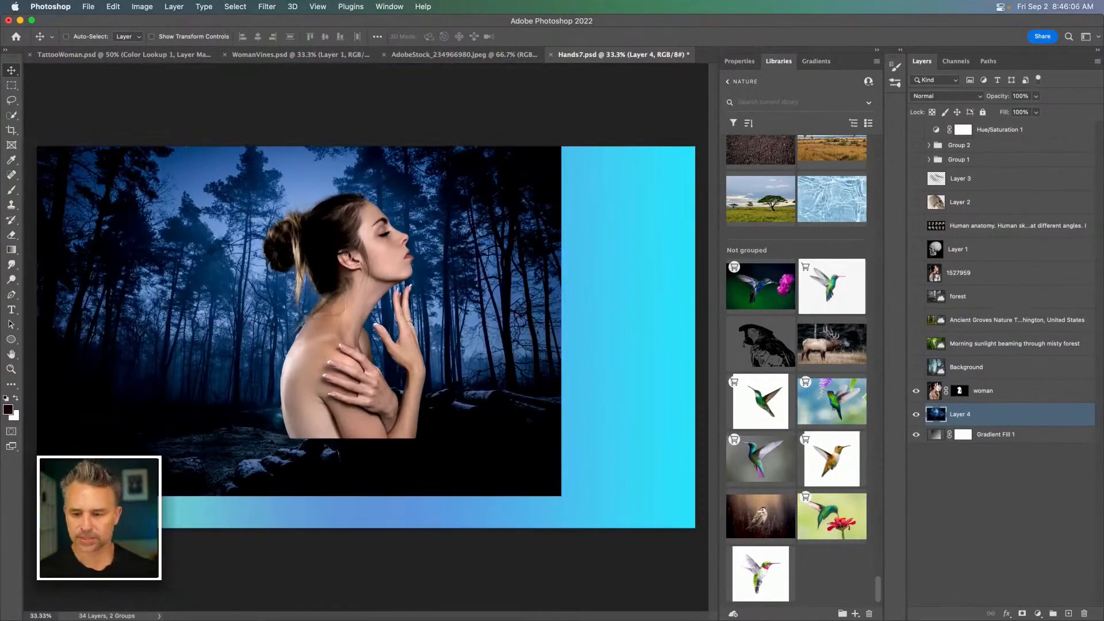
# Step: Move the forest, Ancient Groves, Morning sunlight and Background layers below the woman layer, just above Layer 4
pyautogui.click(915, 367)
pyautogui.click(915, 366)
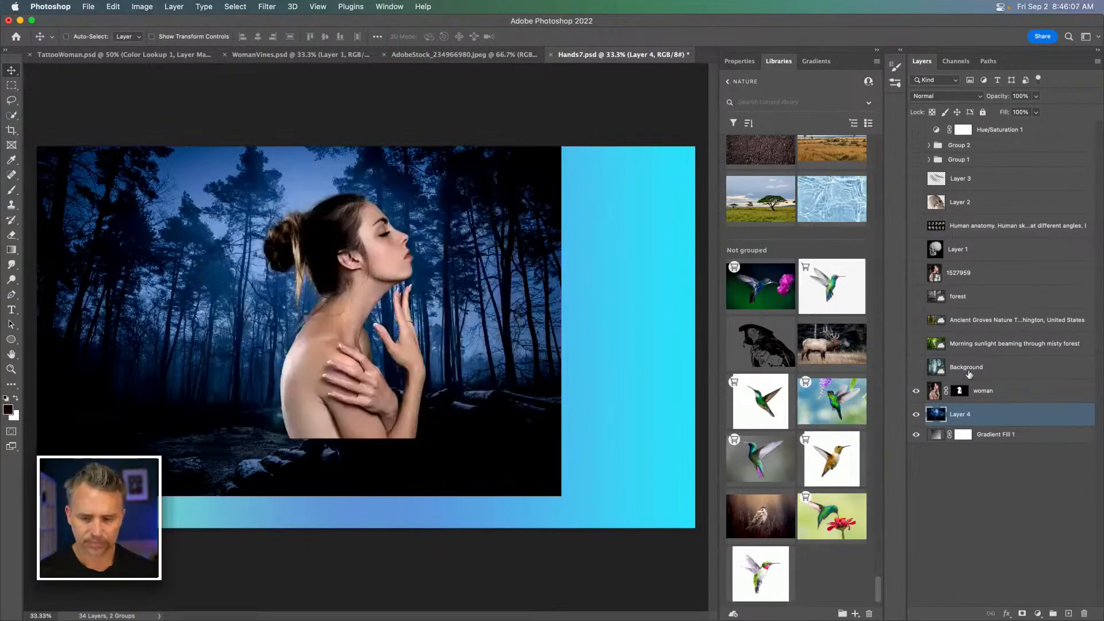
pyautogui.click(936, 368)
pyautogui.keyDown('shift'); pyautogui.click(977, 320); pyautogui.keyUp('shift')
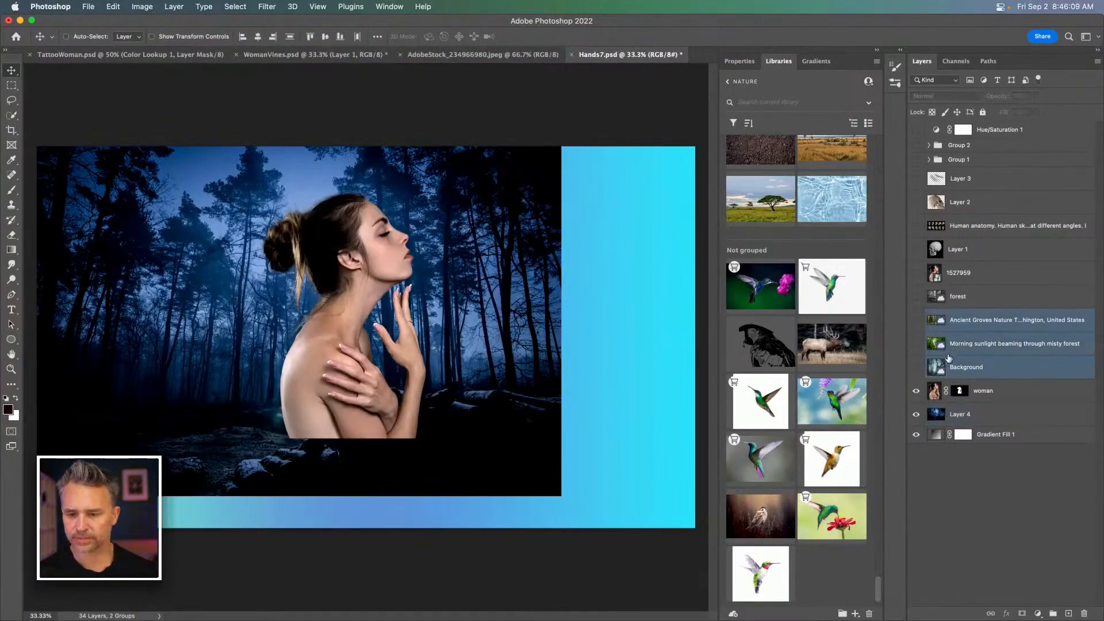
pyautogui.keyDown('shift'); pyautogui.click(958, 299); pyautogui.keyUp('shift')
pyautogui.moveTo(982, 363); pyautogui.dragTo(970, 405)
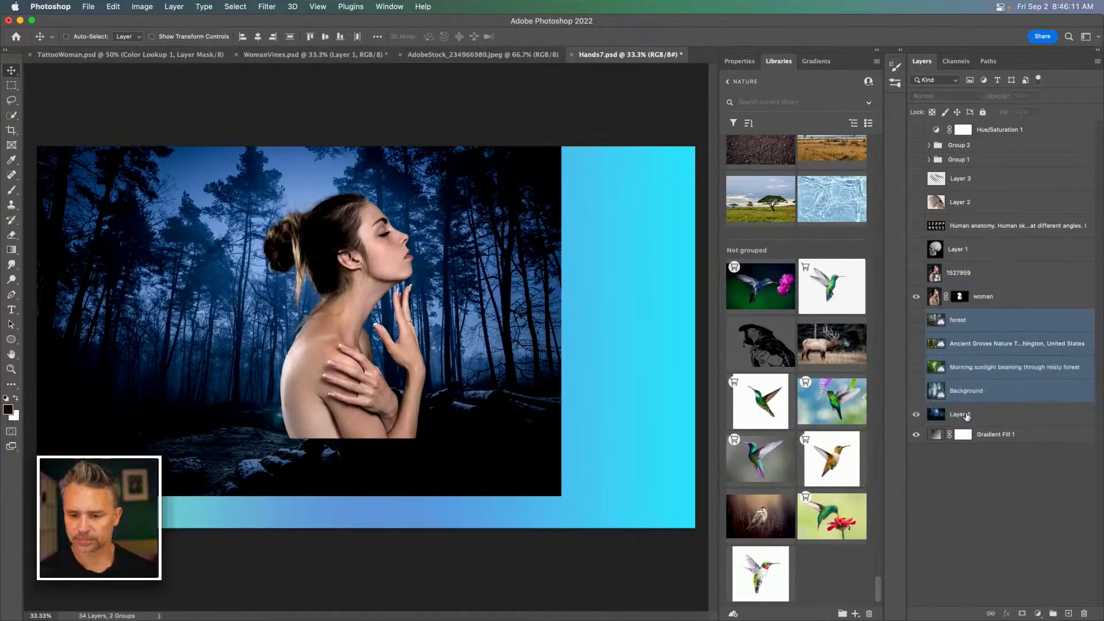
# Step: Show all five forest layers, align their horizontal and vertical centers, and move them up to meet the woman's cut-off lower edge
pyautogui.click(967, 414)
pyautogui.moveTo(916, 320); pyautogui.dragTo(914, 400)
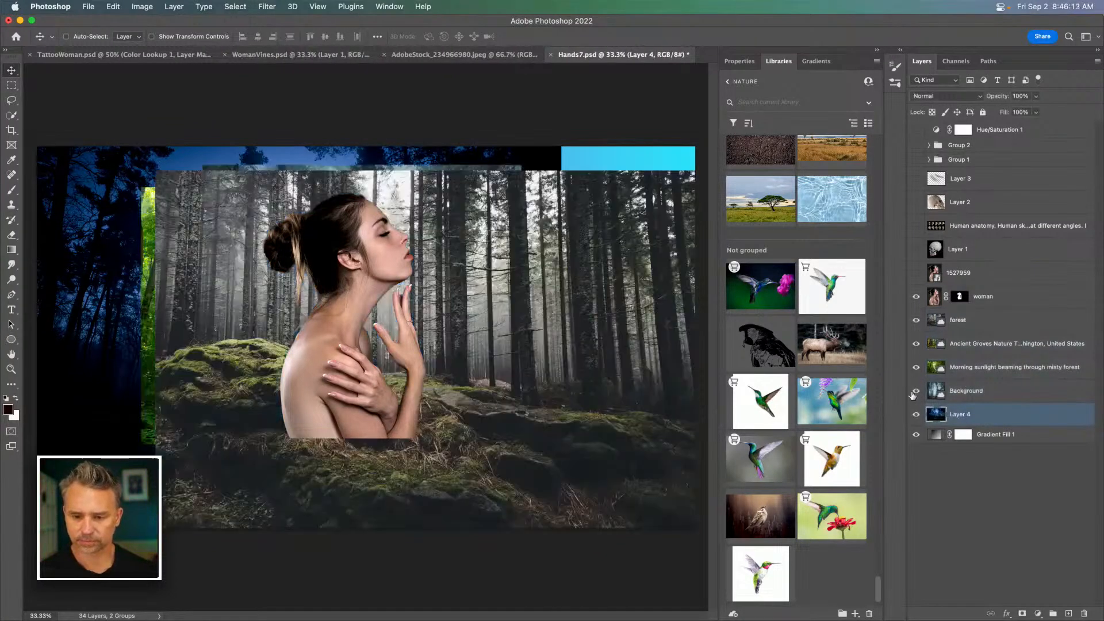
pyautogui.keyDown('shift'); pyautogui.click(973, 327); pyautogui.keyUp('shift')
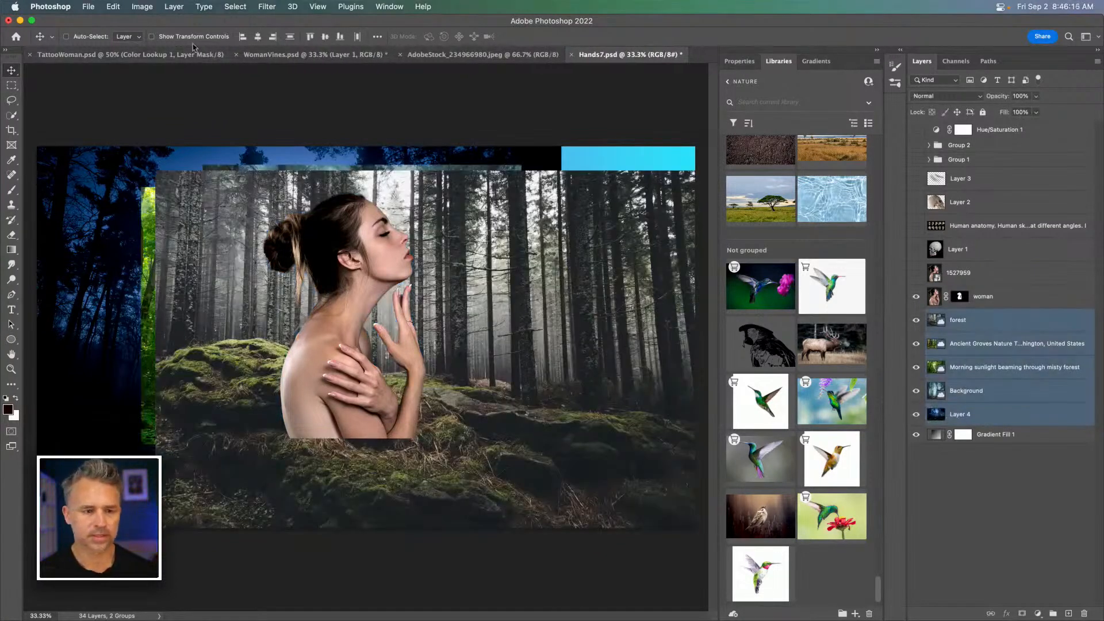
pyautogui.click(257, 37)
pyautogui.click(325, 36)
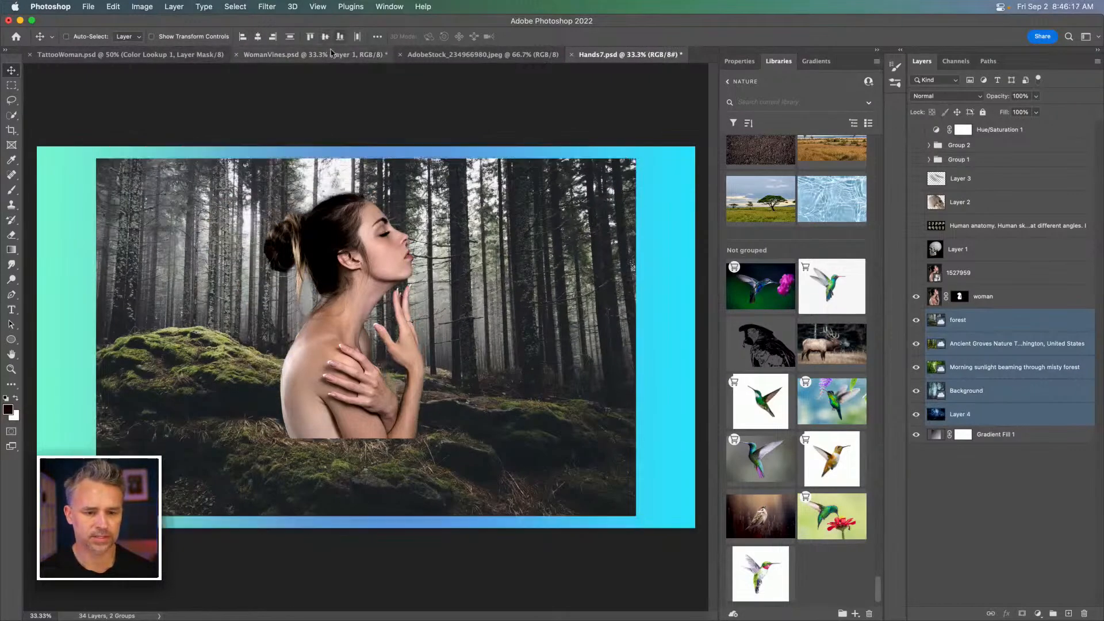
pyautogui.moveTo(359, 267); pyautogui.dragTo(348, 195)
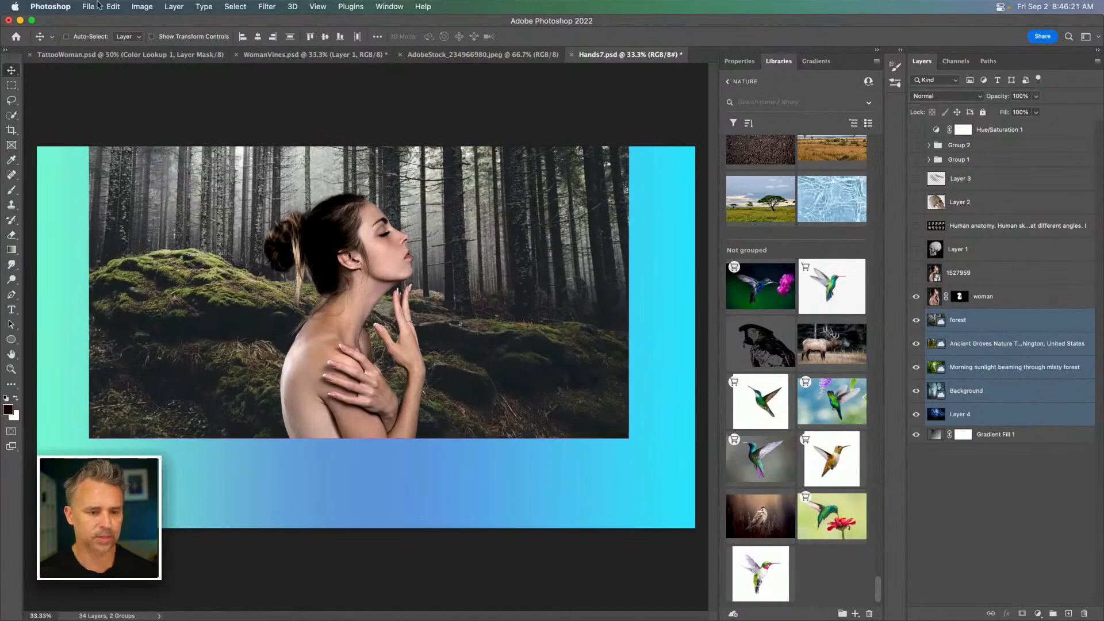
# Step: Reveal the full canvas again, hide Gradient Fill 1, and trim away the transparent pixels on all four sides
pyautogui.click(142, 7)
pyautogui.click(155, 144)
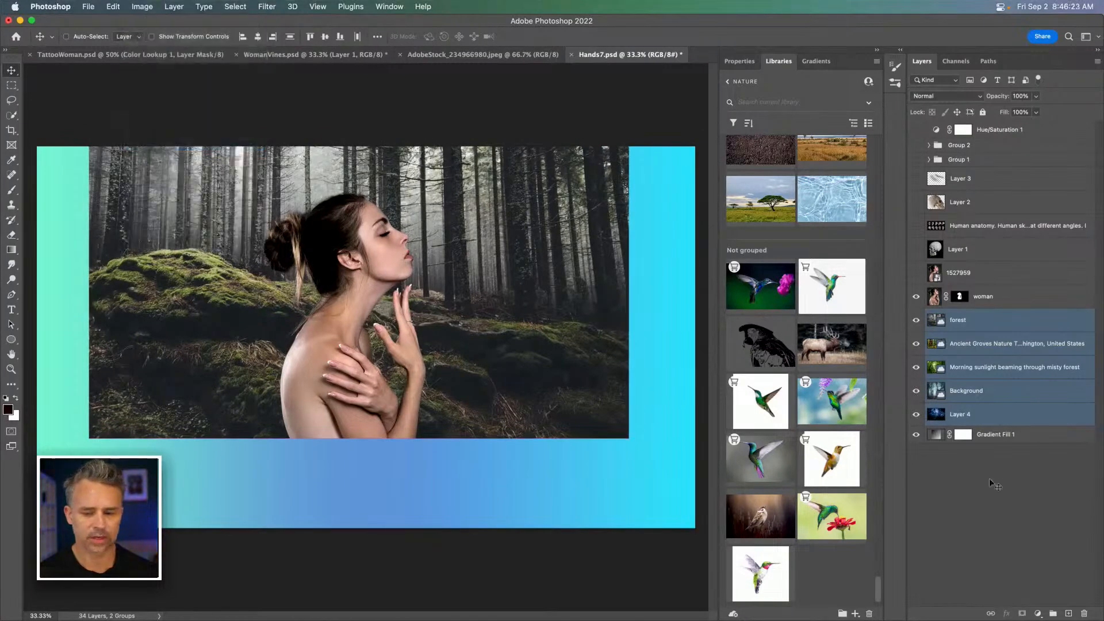
pyautogui.click(916, 437)
pyautogui.click(133, 7)
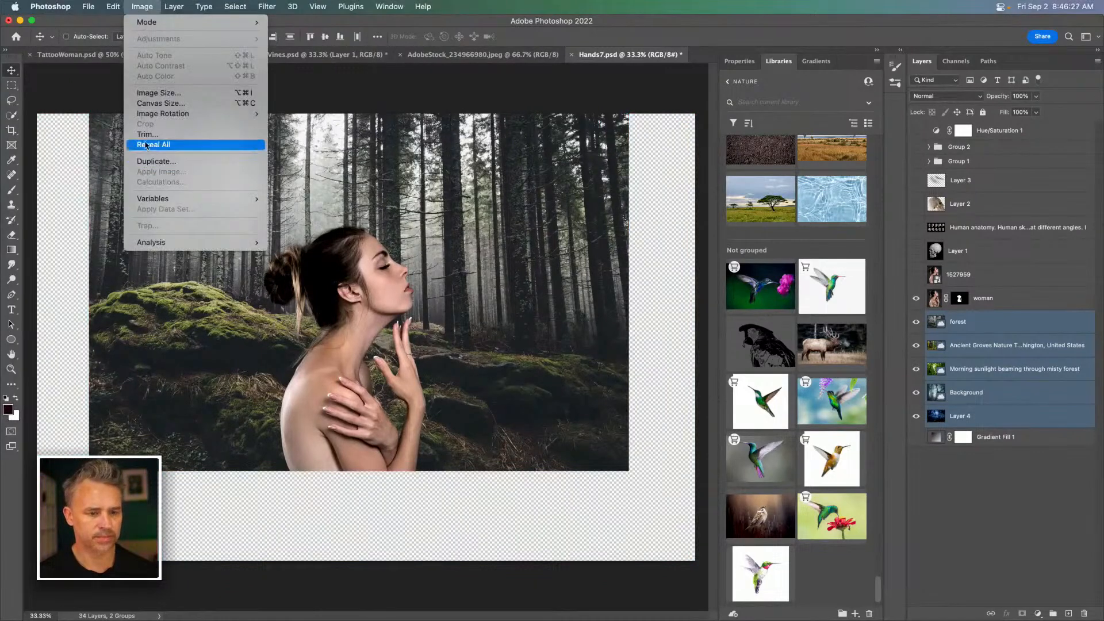
pyautogui.click(146, 135)
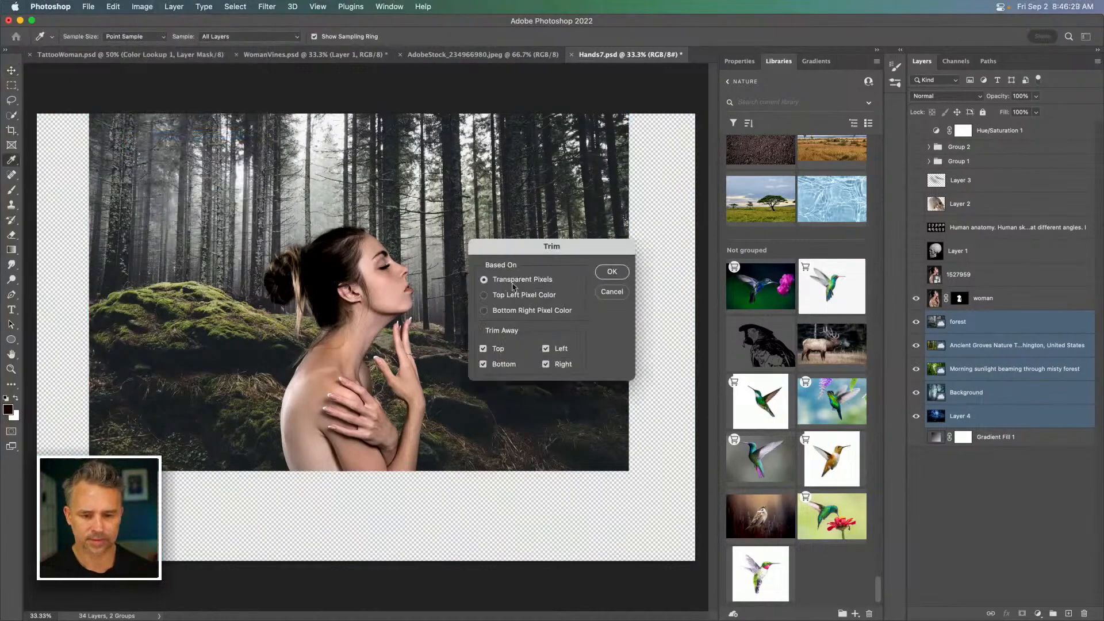
pyautogui.click(605, 270)
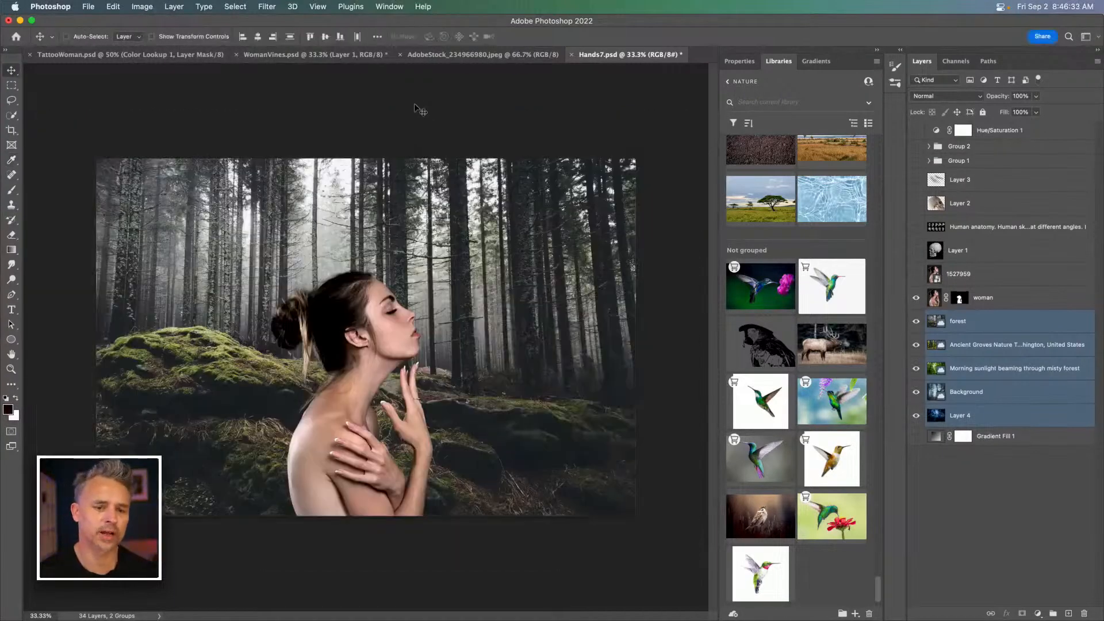
# Step: Darken the shadows of the forest layer with a Levels adjustment
pyautogui.press('super+plus')
pyautogui.press('super+plus')
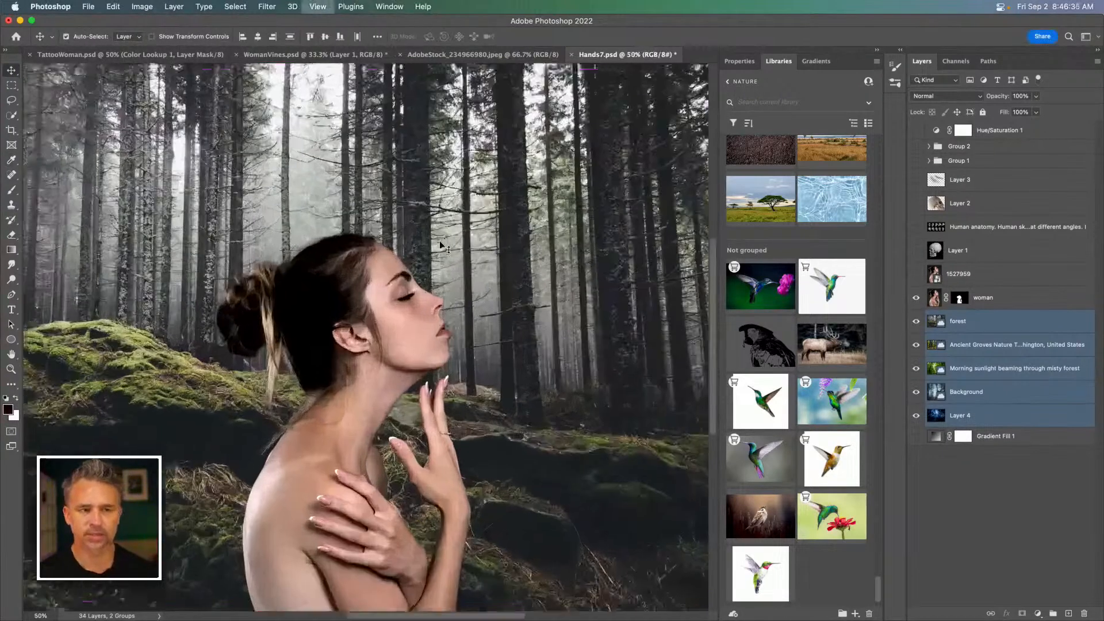
pyautogui.press('super+plus')
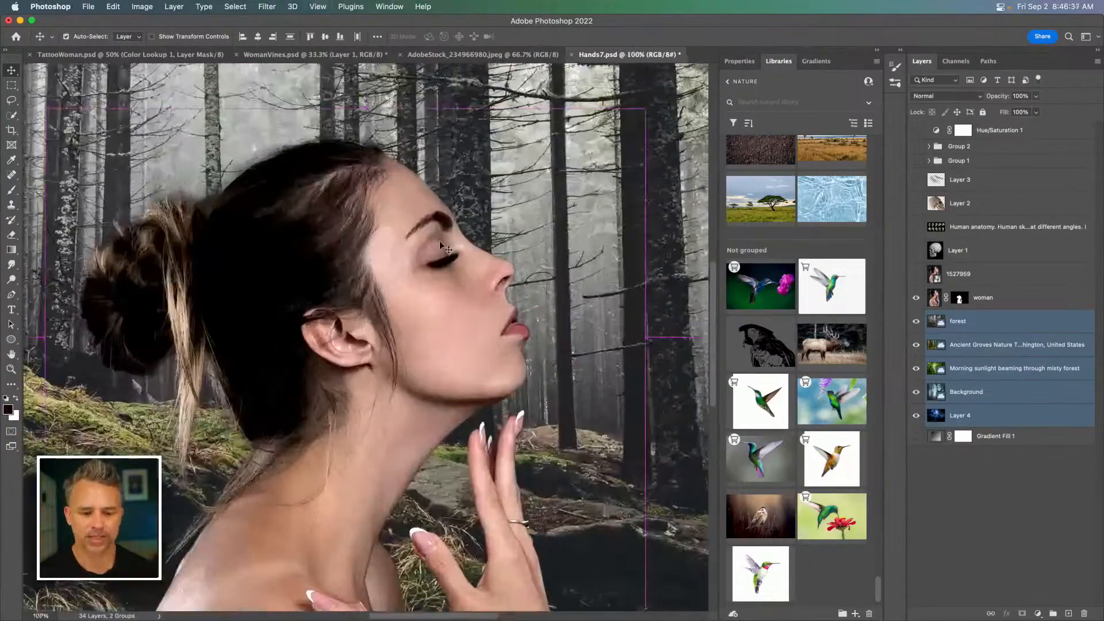
pyautogui.press('super+minus')
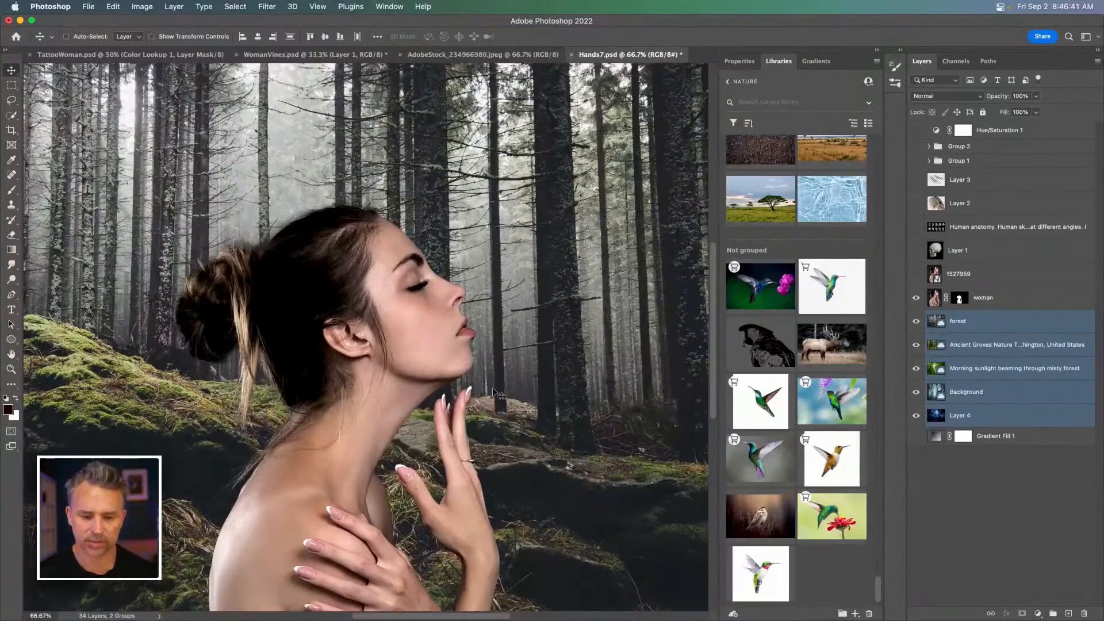
pyautogui.click(961, 415)
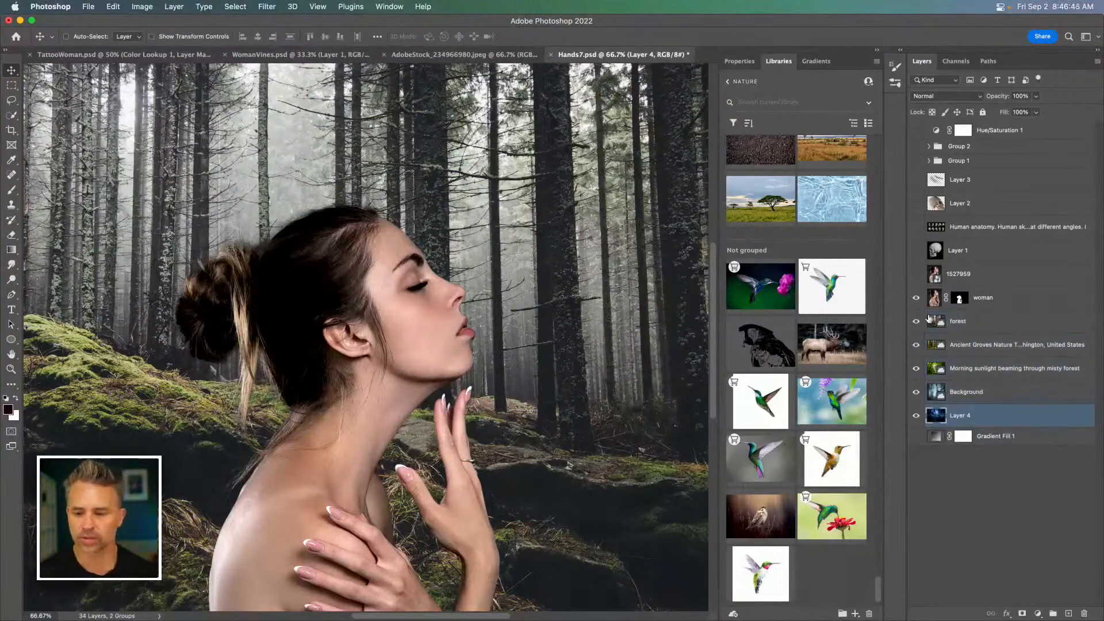
pyautogui.click(1012, 330)
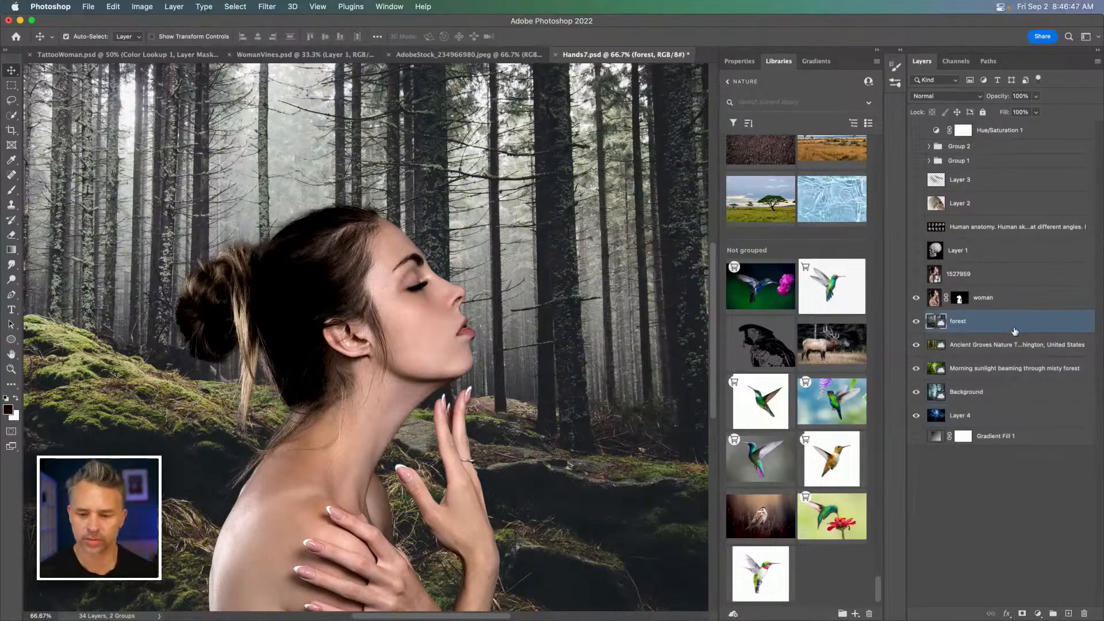
pyautogui.press('super+l')
pyautogui.moveTo(448, 275); pyautogui.dragTo(474, 275)
pyautogui.press('Return')
pyautogui.press('v')
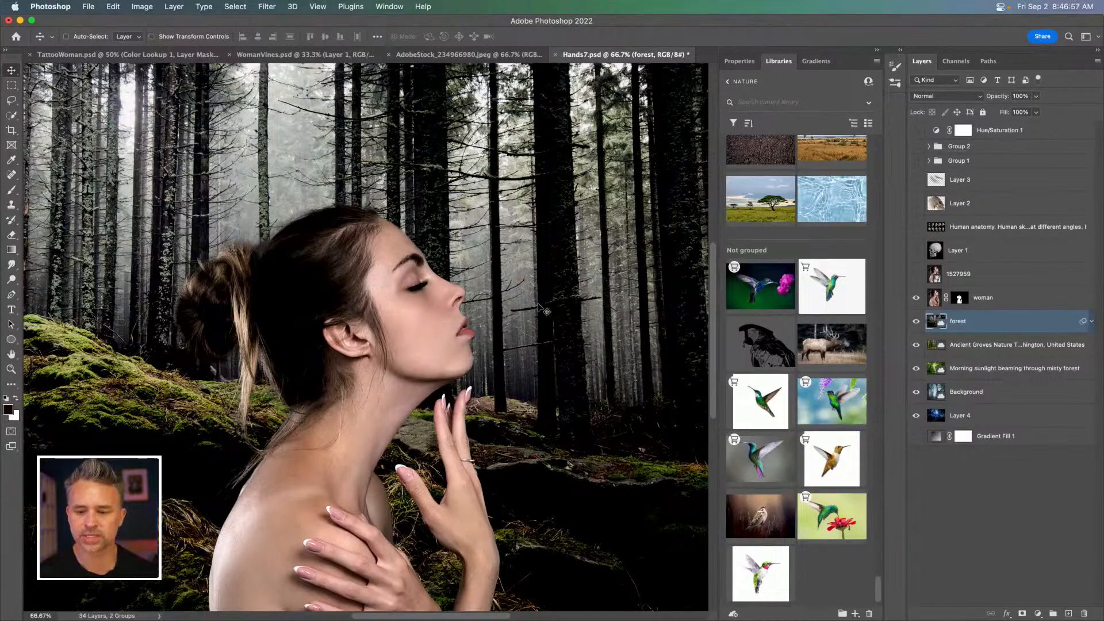
# Step: With the other forest layers hidden, enlarge Layer 4 to about 109% to cover the canvas and rename it night forest
pyautogui.moveTo(914, 324); pyautogui.dragTo(914, 397)
pyautogui.click(958, 417)
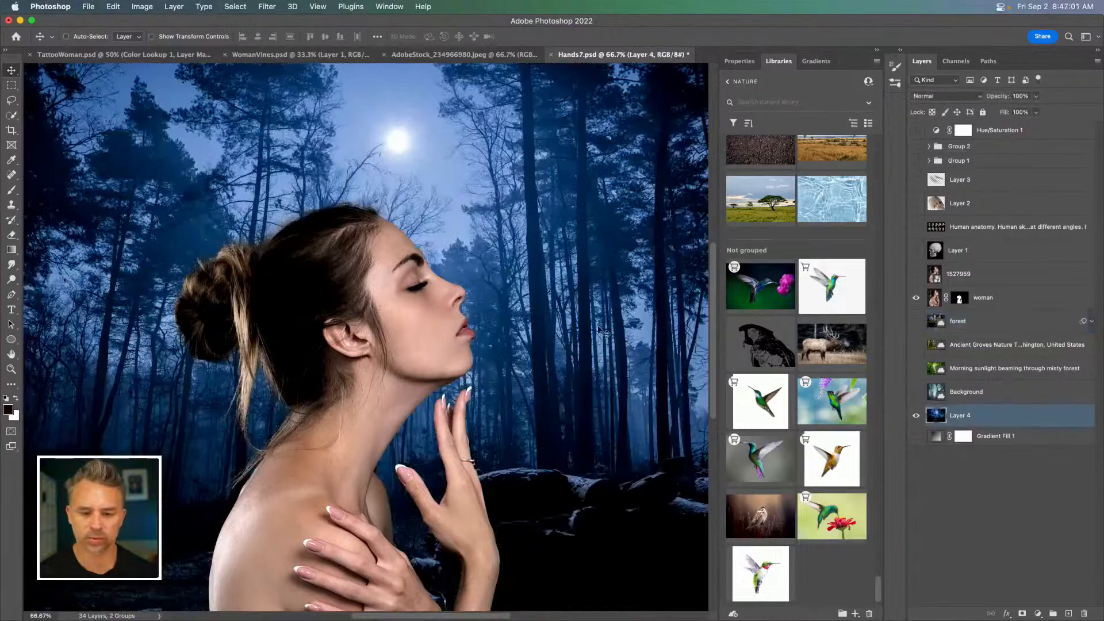
pyautogui.press('super+minus')
pyautogui.press('super+minus')
pyautogui.press('super+t')
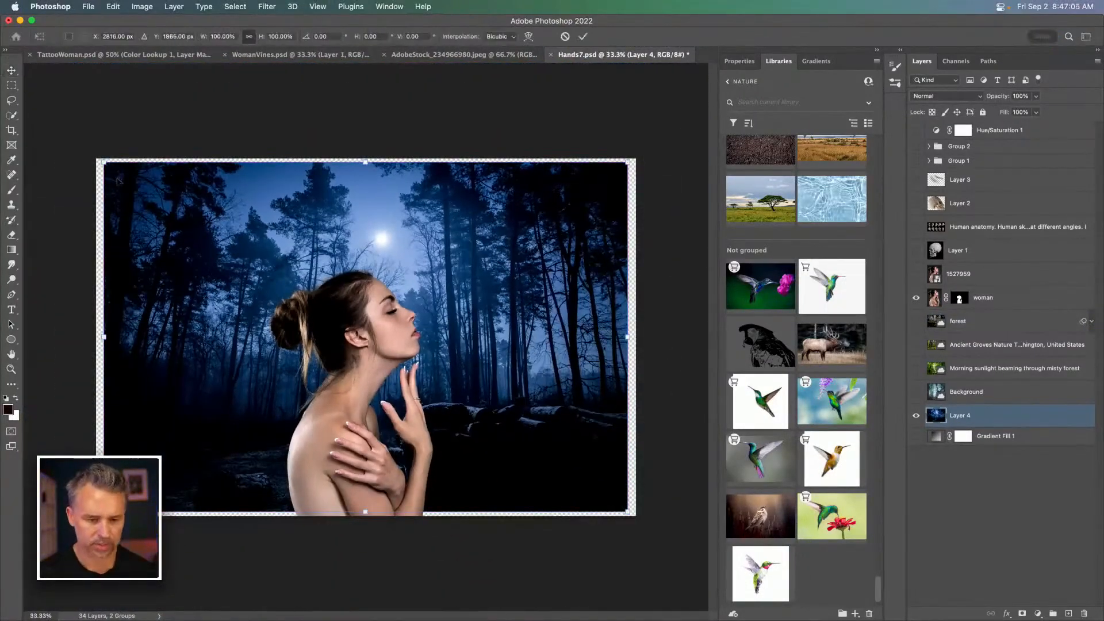
pyautogui.moveTo(106, 164); pyautogui.dragTo(85, 142)
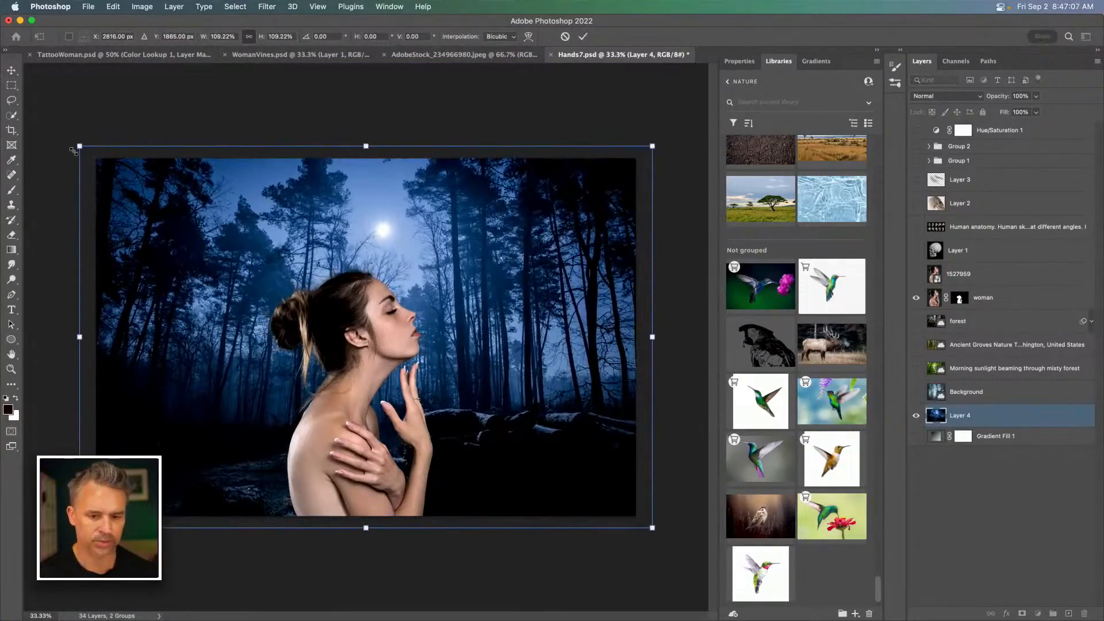
pyautogui.press('Return')
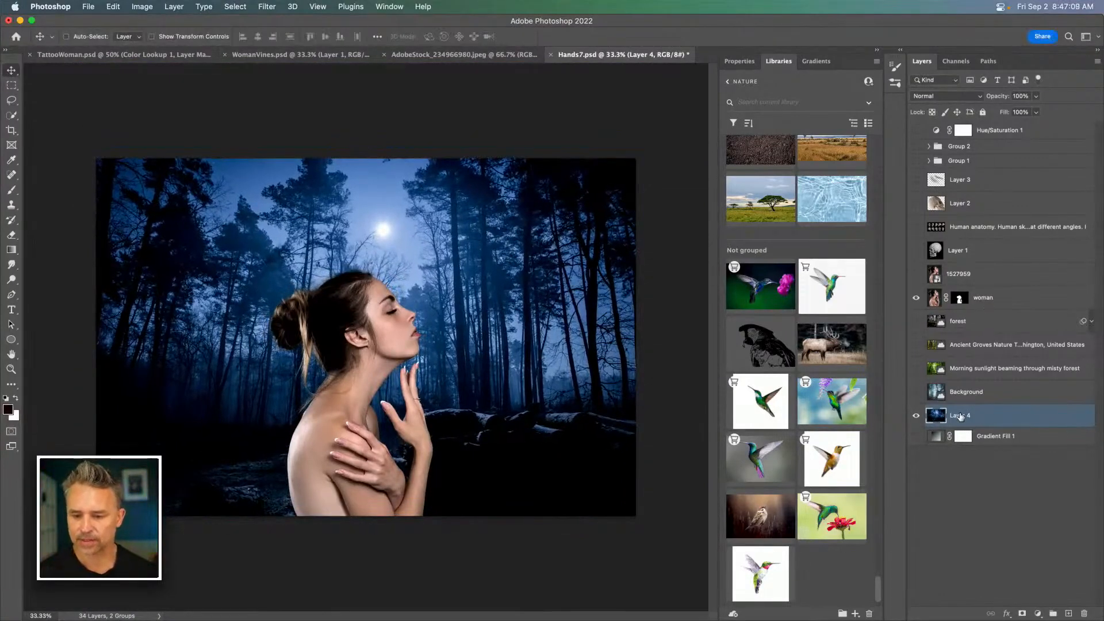
pyautogui.write('night forest')
pyautogui.press('Return')
# Step: Convert the woman layer to a smart object and enable the Harmonization neural filter with the night forest layer as reference image
pyautogui.click(989, 297)
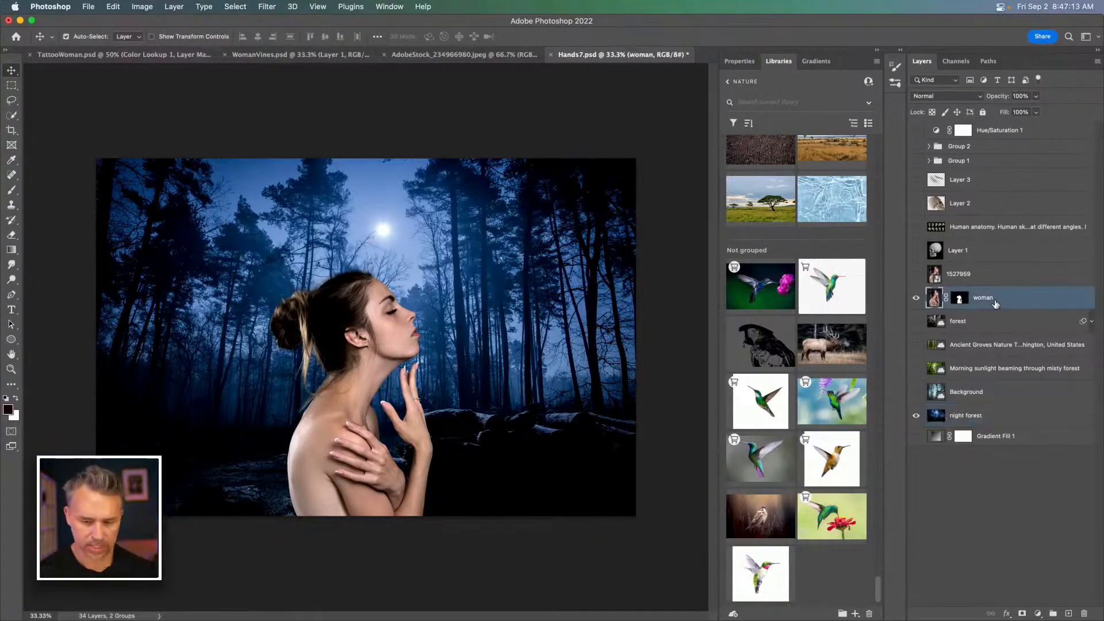
pyautogui.click(267, 7)
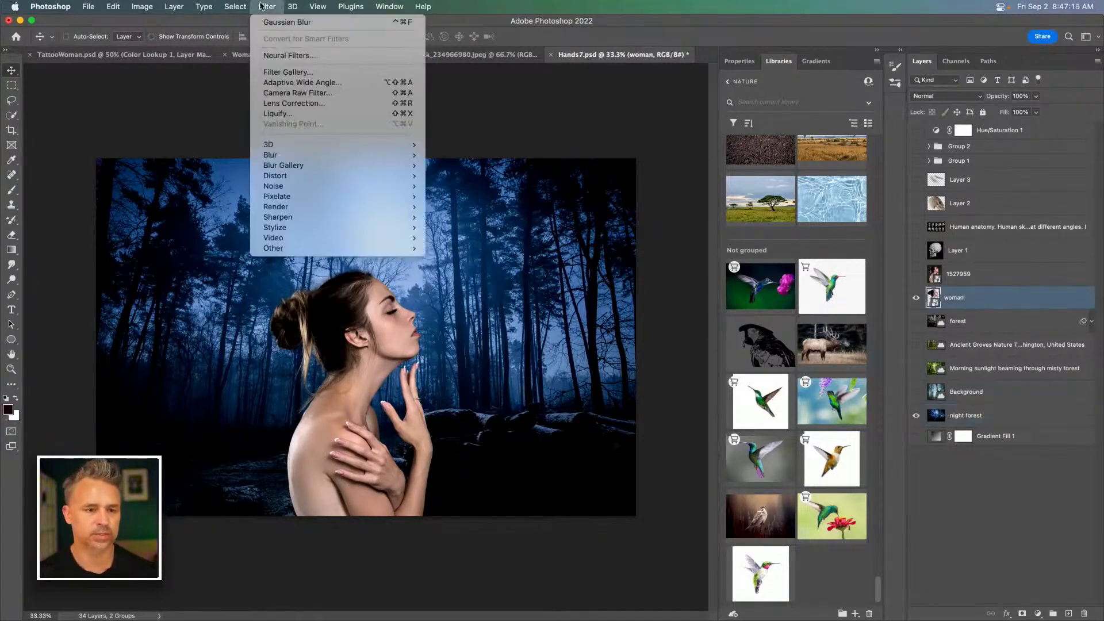
pyautogui.click(275, 55)
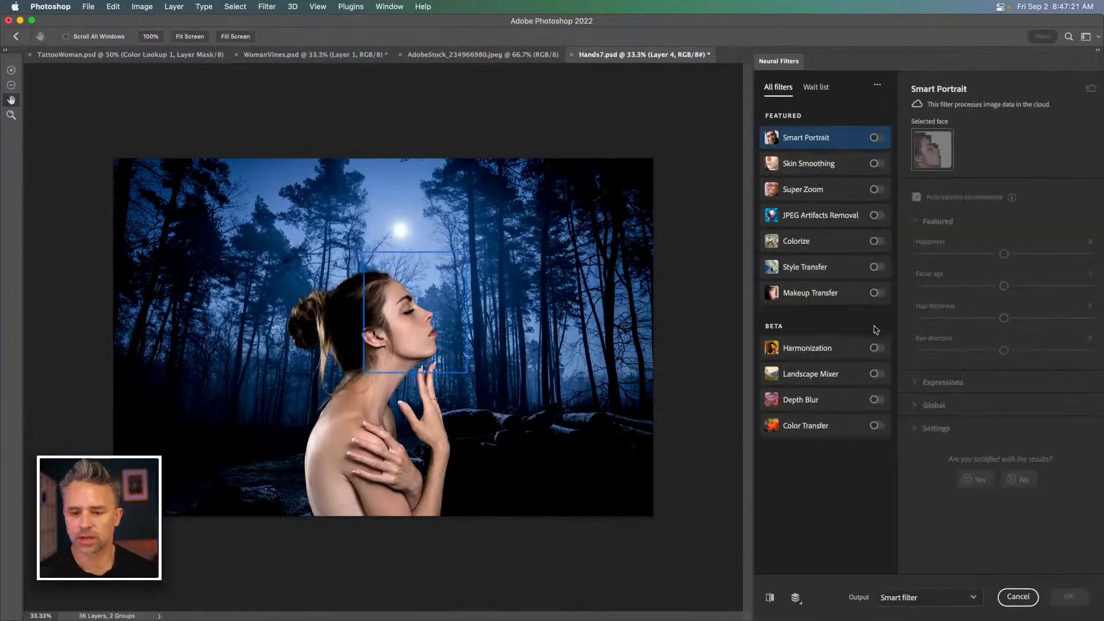
pyautogui.click(876, 348)
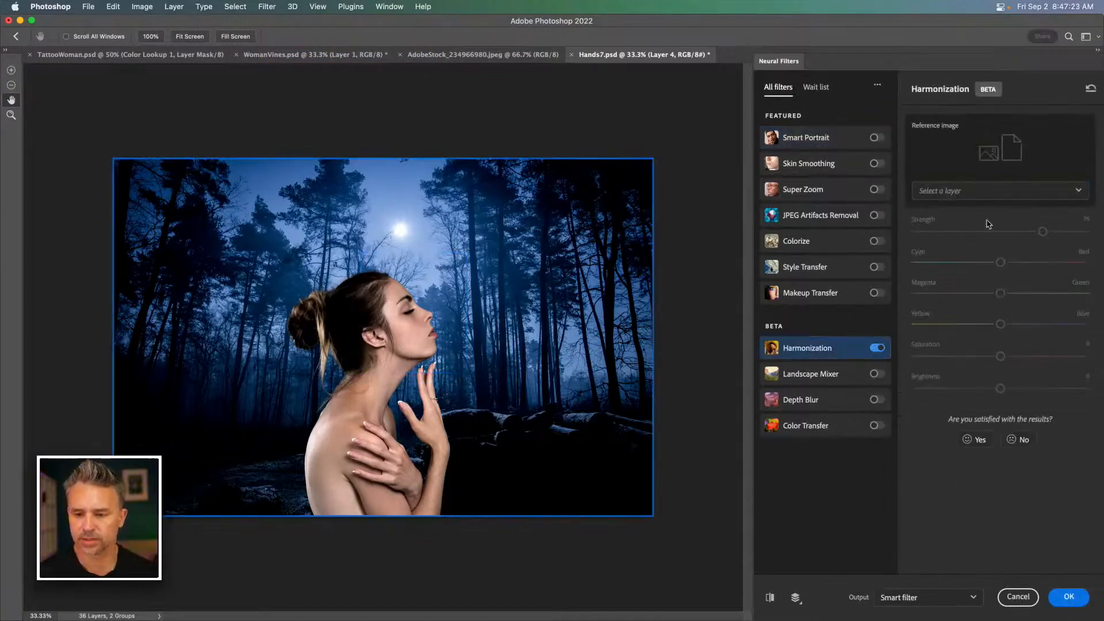
pyautogui.click(1061, 193)
pyautogui.scroll(-3, 1018, 454)
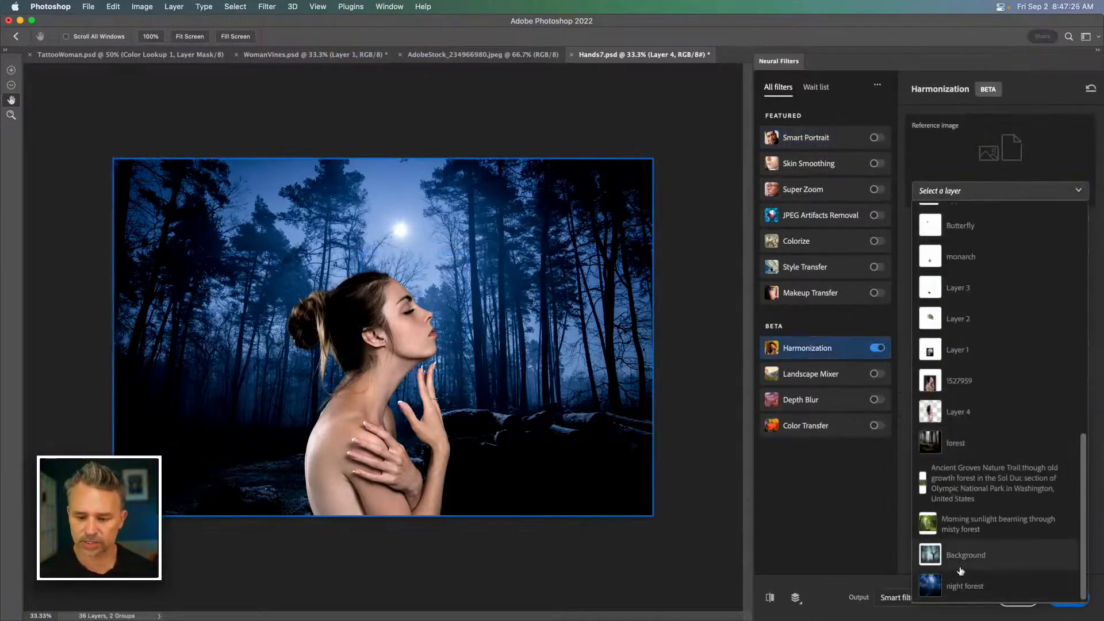
pyautogui.click(956, 589)
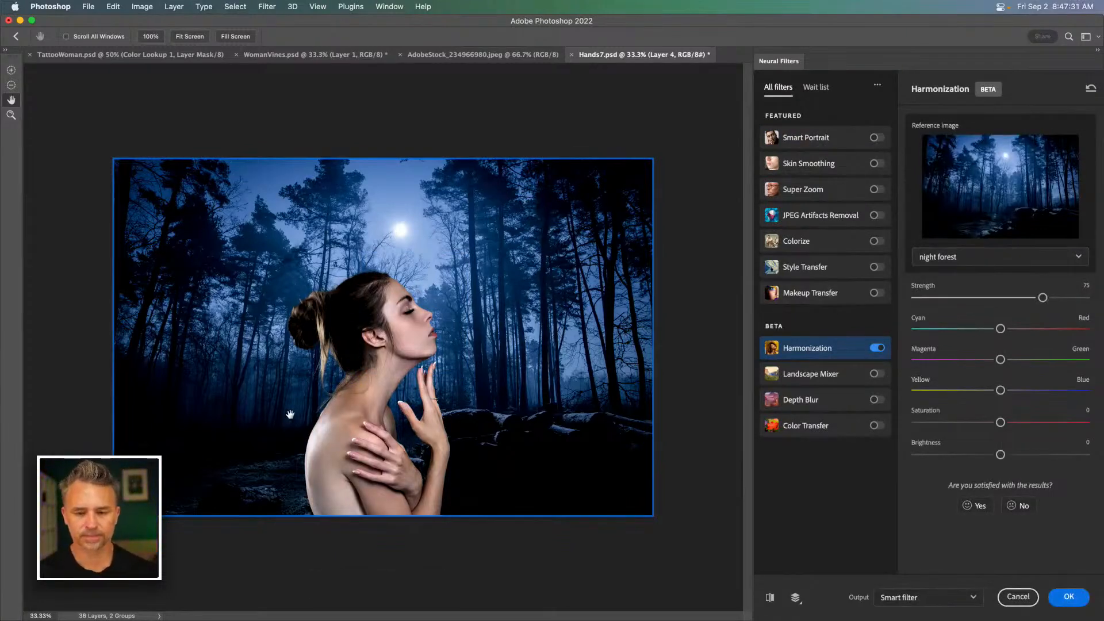
# Step: Compare low and high Harmonization strengths on the woman and set the strength to 100
pyautogui.press('super+equal')
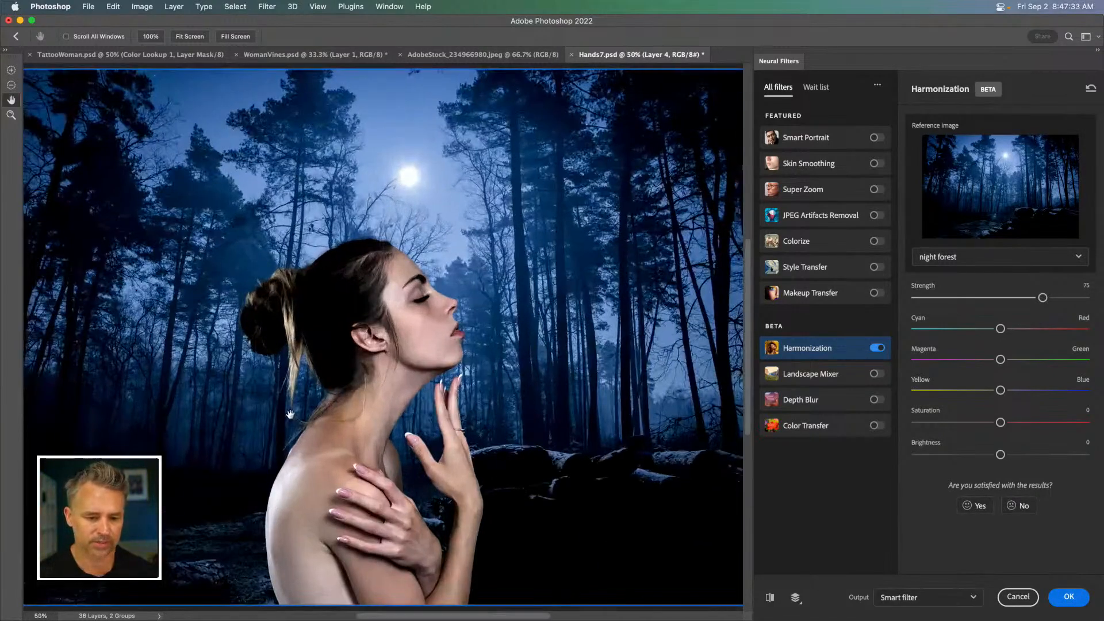
pyautogui.moveTo(1043, 298); pyautogui.dragTo(1102, 299)
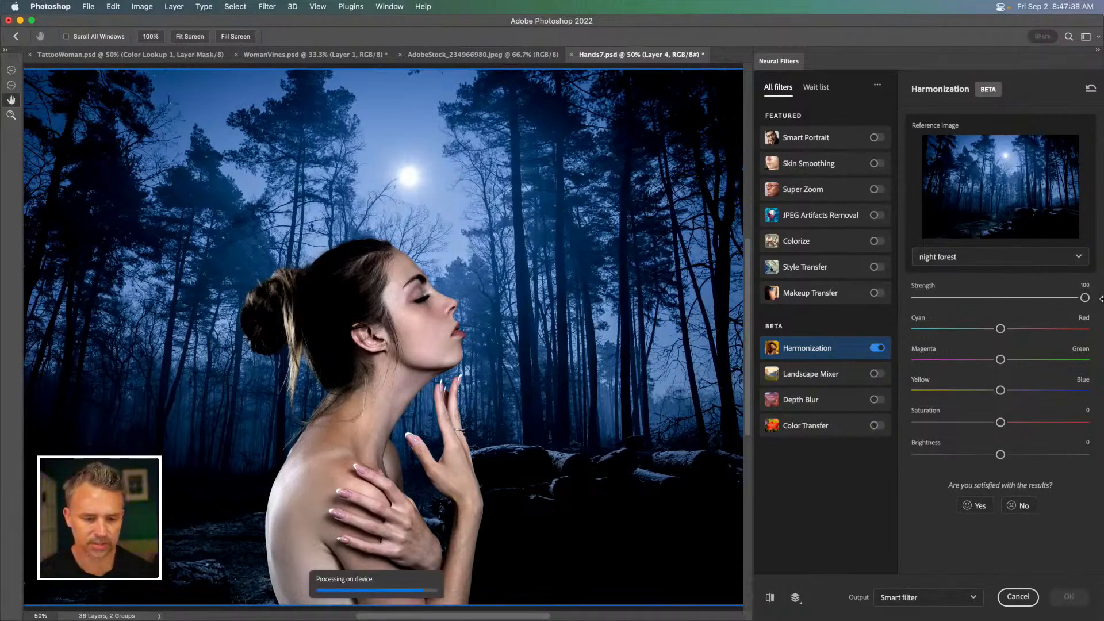
pyautogui.click(931, 299)
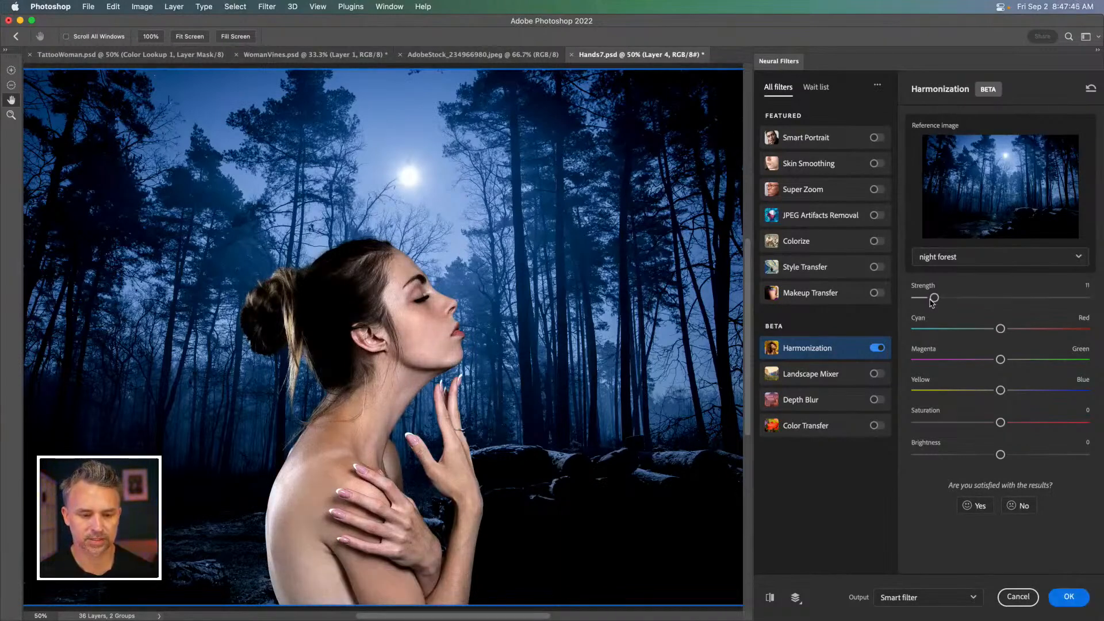
pyautogui.click(1084, 298)
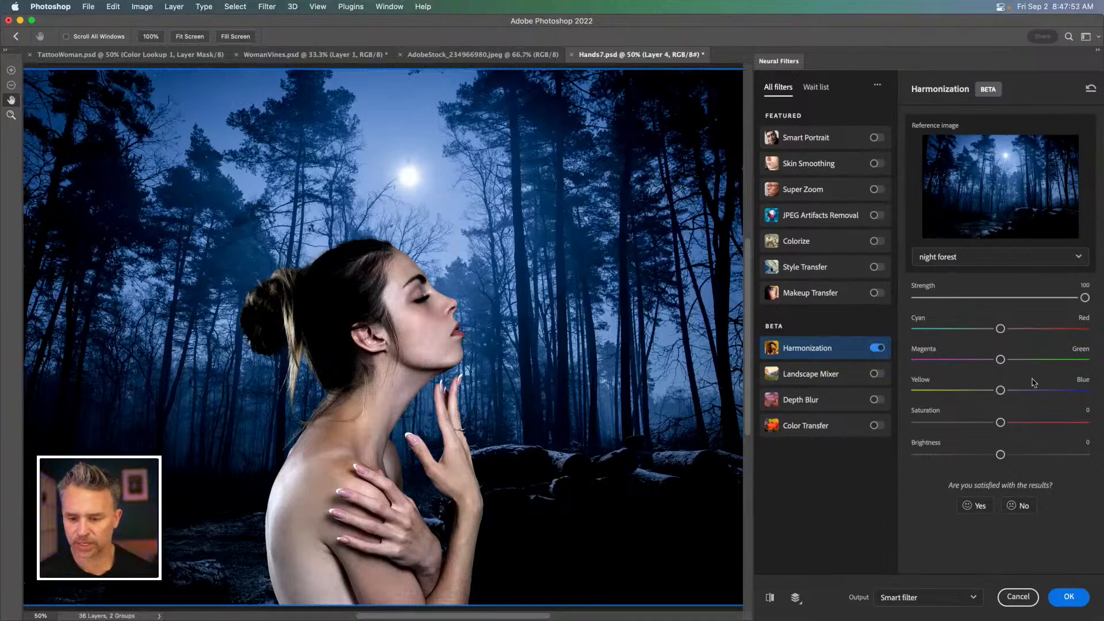
# Step: Shift the woman's harmonized colour strongly toward blue and slightly toward cyan, and apply it as a smart filter
pyautogui.click(1067, 392)
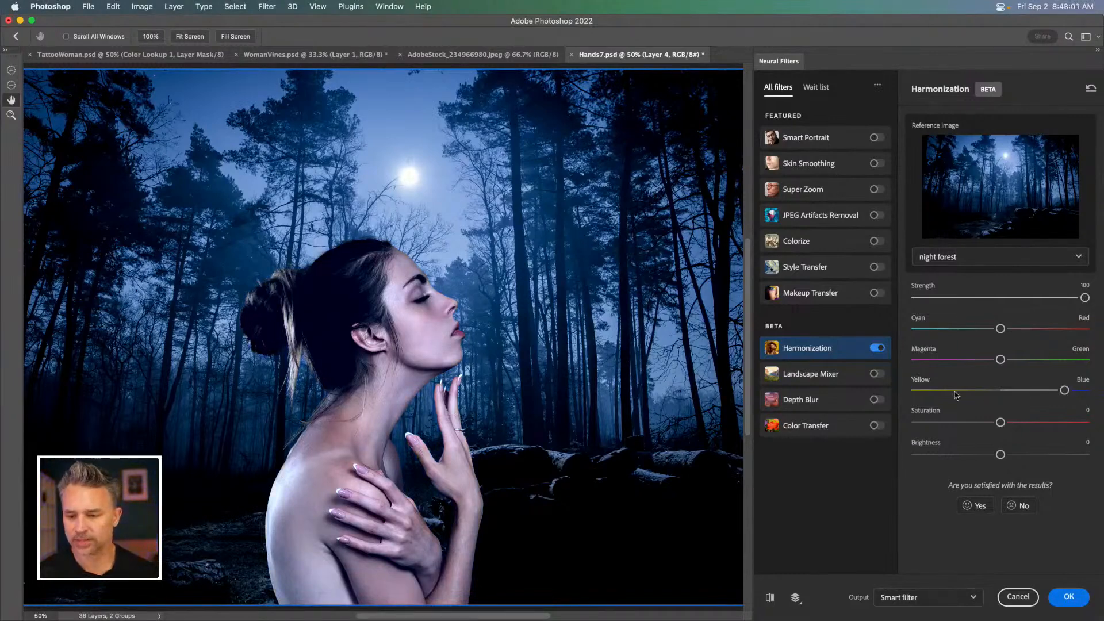
pyautogui.moveTo(1001, 329); pyautogui.dragTo(946, 329)
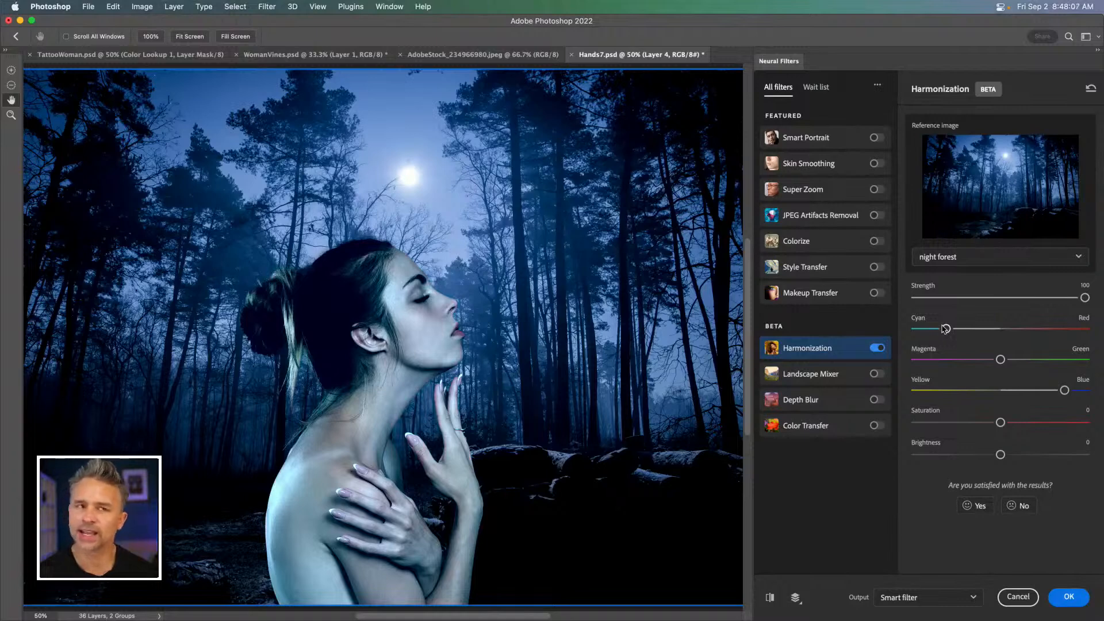
pyautogui.moveTo(946, 329); pyautogui.dragTo(974, 331)
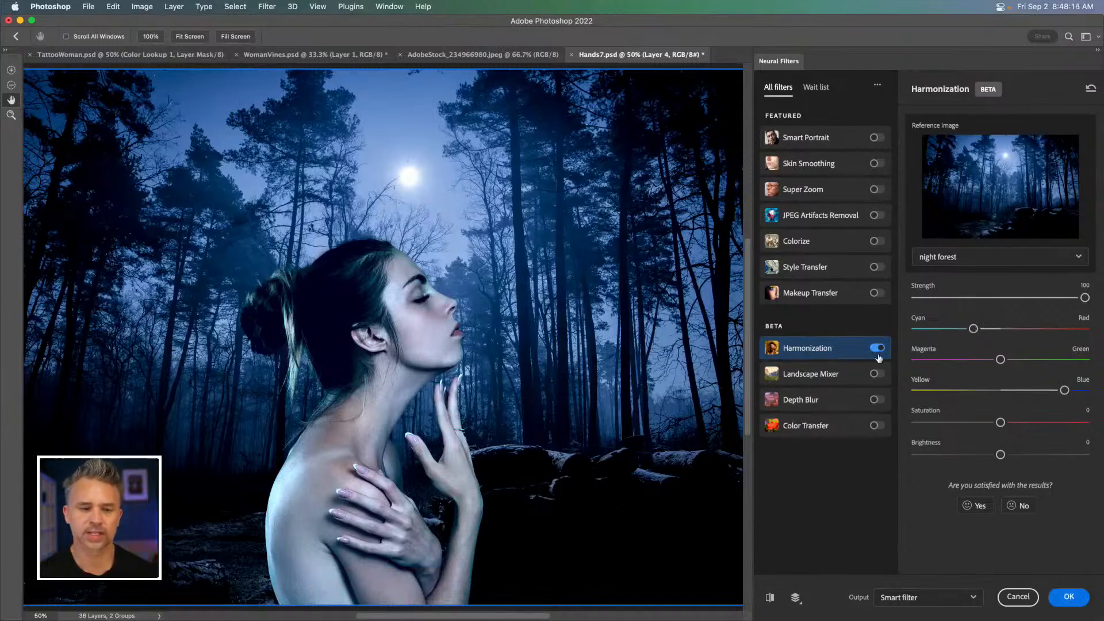
pyautogui.click(1070, 598)
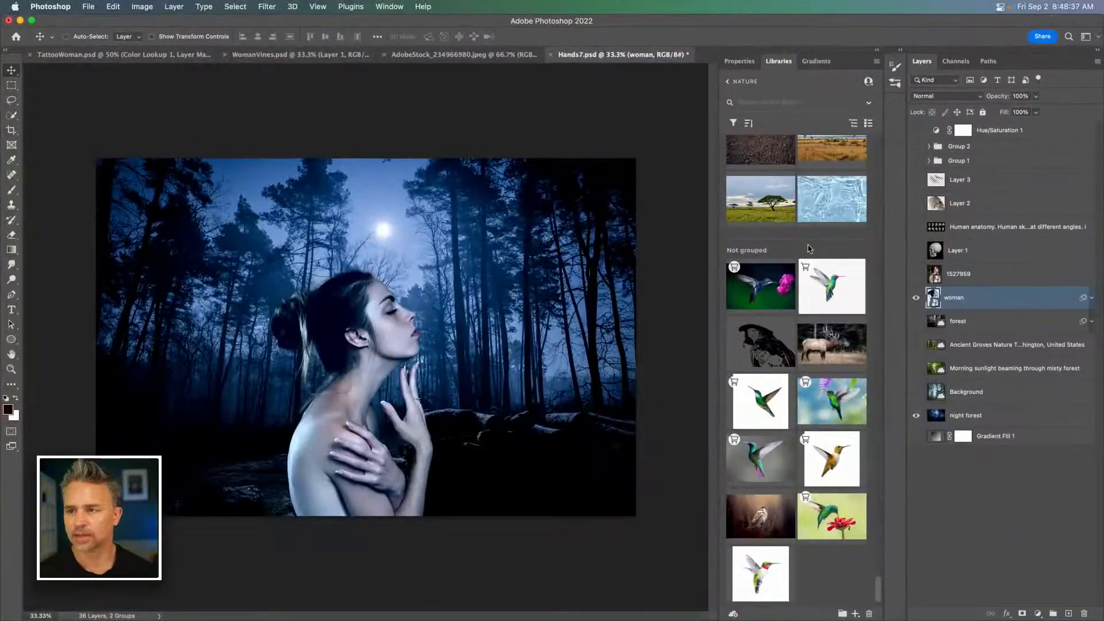
# Step: Toggle the woman layer's visibility and inspect the smart filters attached to it
pyautogui.click(916, 298)
pyautogui.click(918, 298)
pyautogui.press('super+equal')
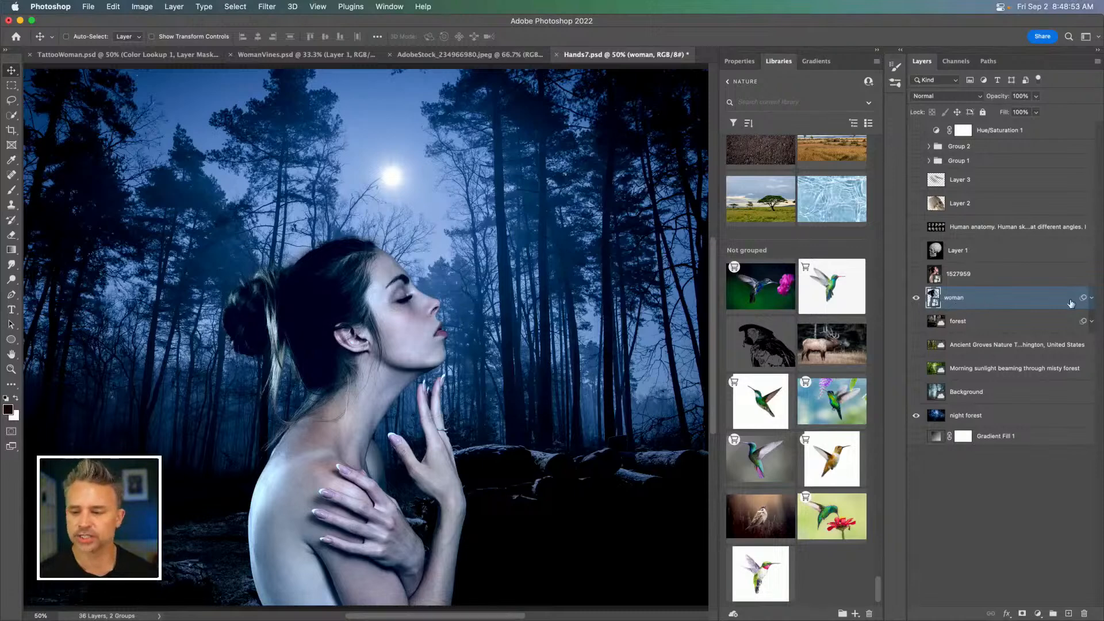
pyautogui.click(1092, 298)
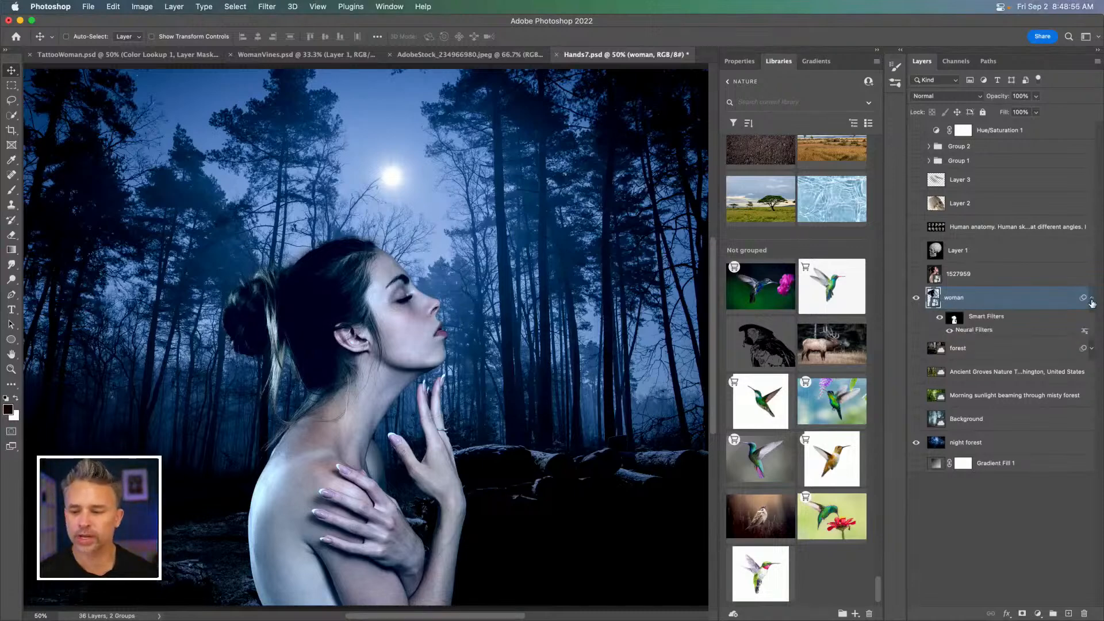
pyautogui.click(1092, 298)
# Step: Show Group 1 over the woman with her Neural Filters turned off, and expand the group to select the plum blossom layer
pyautogui.click(916, 161)
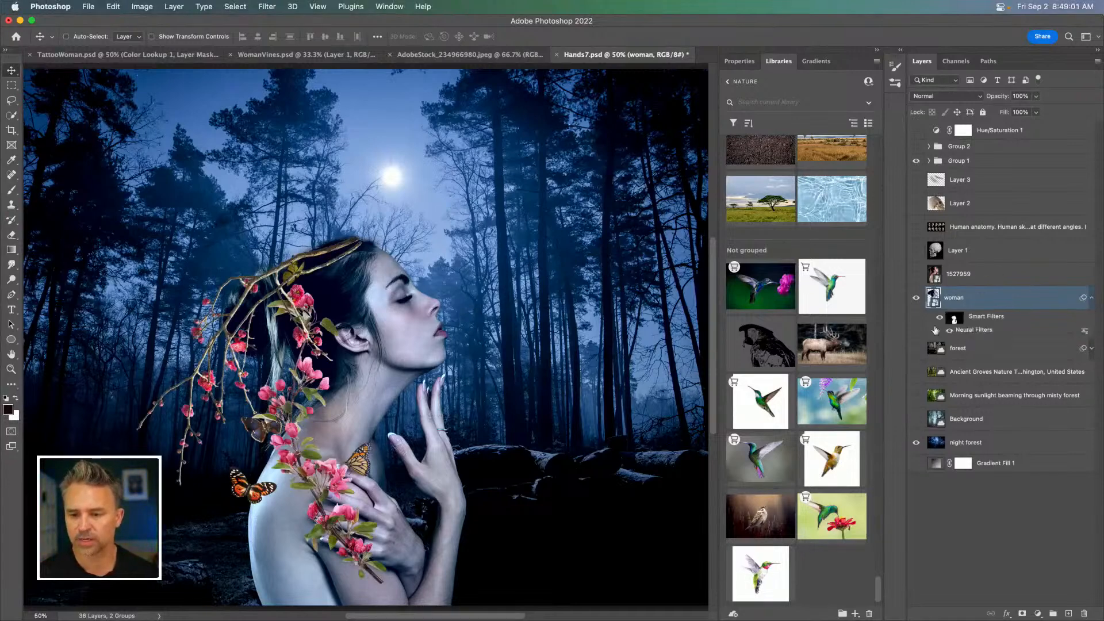
pyautogui.click(949, 333)
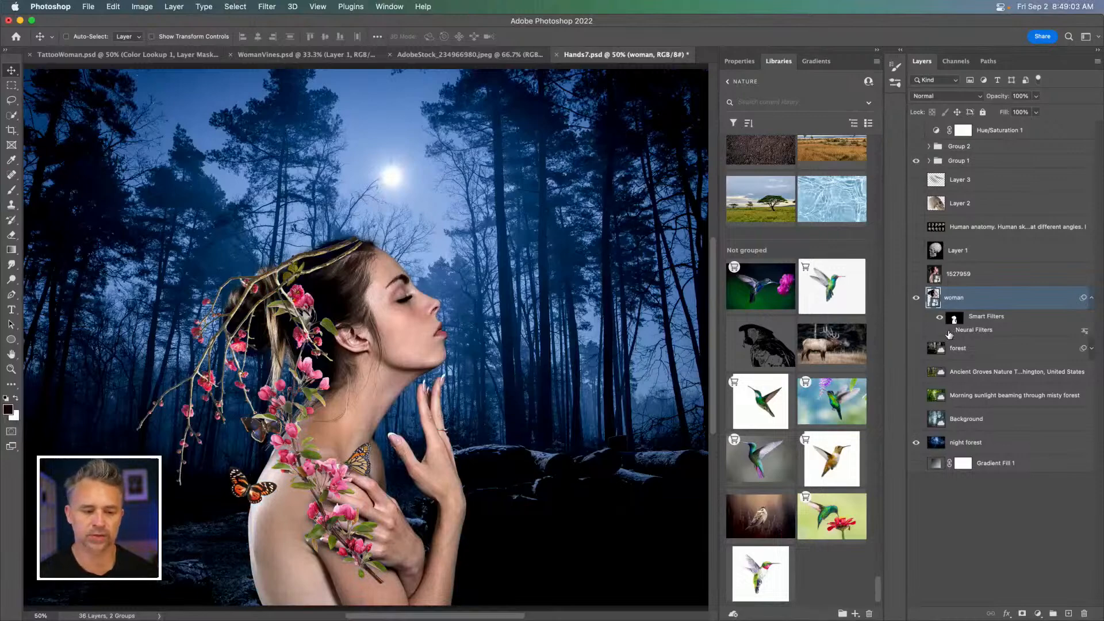
pyautogui.press('super+plus')
pyautogui.moveTo(332, 422); pyautogui.dragTo(441, 348)
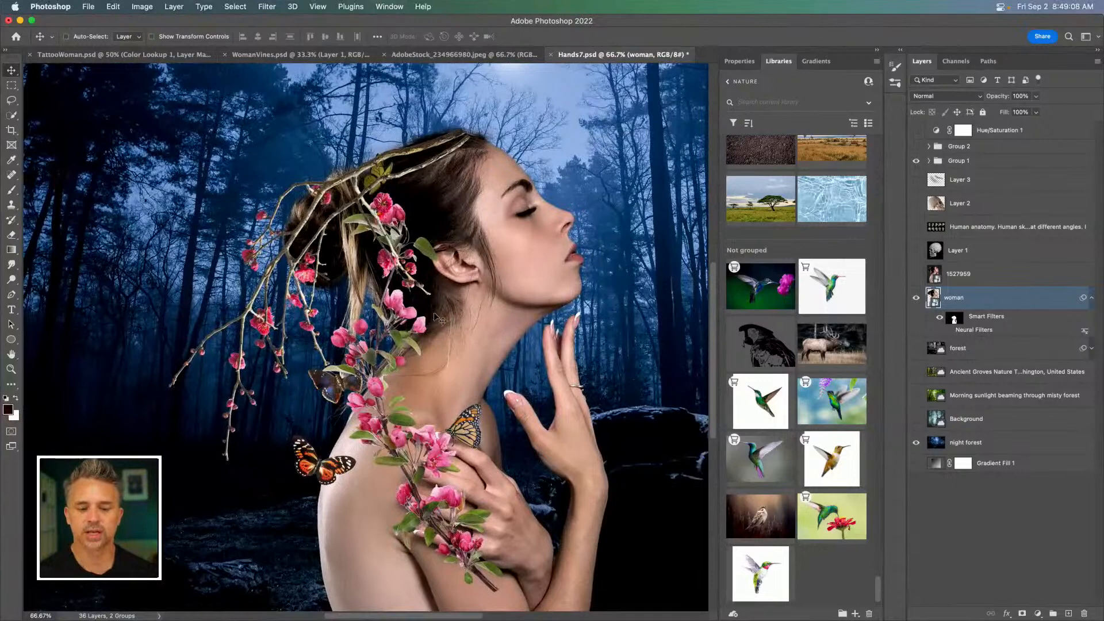
pyautogui.click(931, 162)
pyautogui.click(932, 163)
pyautogui.click(976, 187)
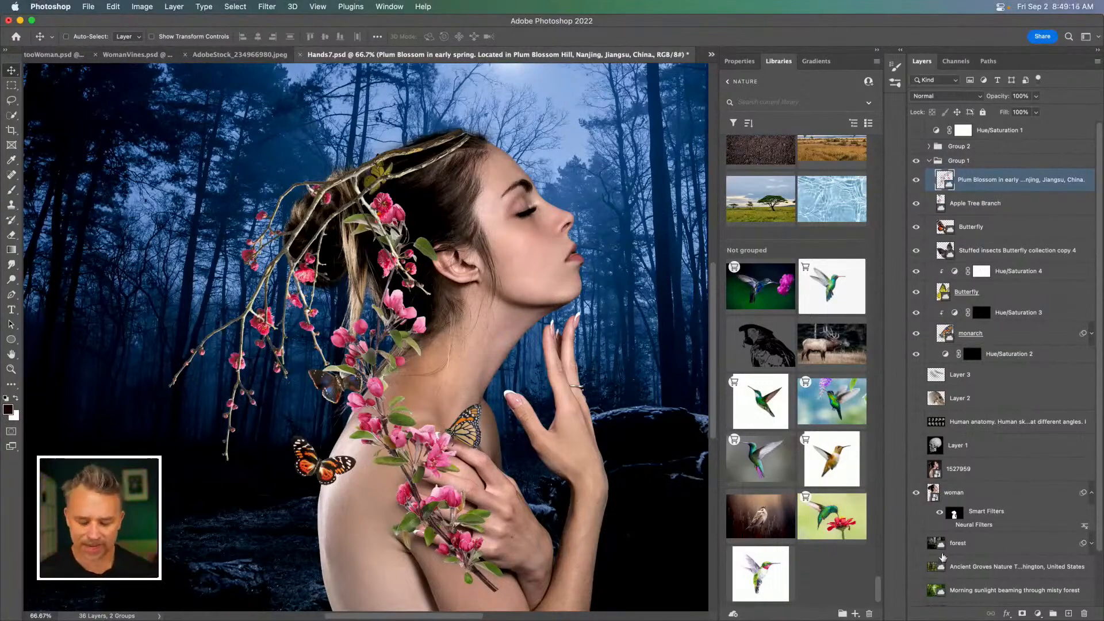
# Step: Turn the woman layer's Neural Filters back on and dismiss the resulting message
pyautogui.press('super+minus')
pyautogui.press('super+minus')
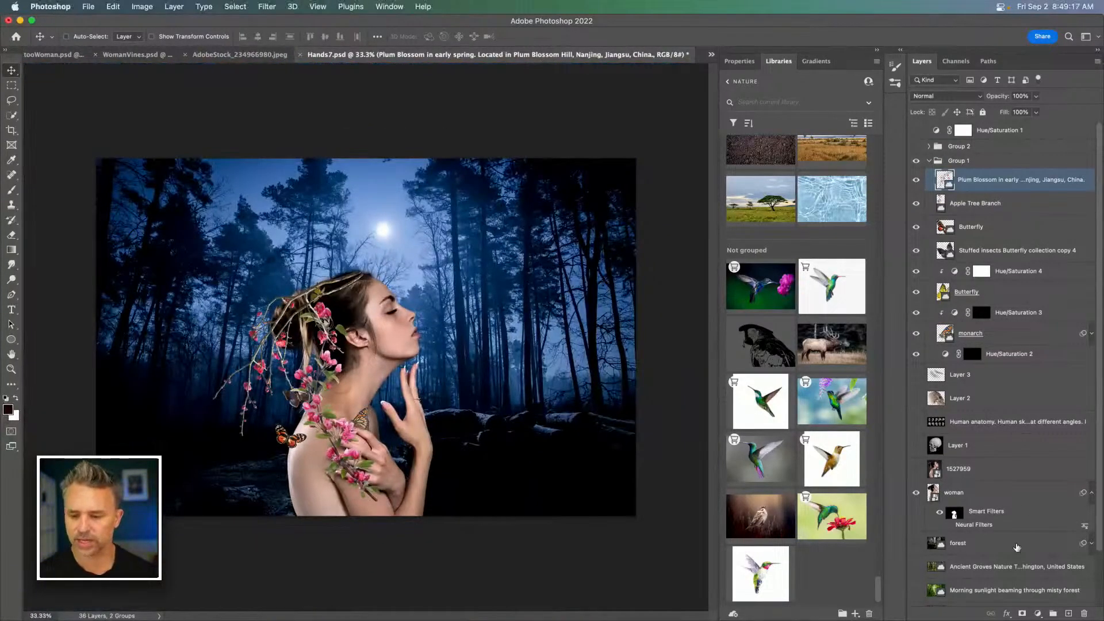
pyautogui.click(950, 525)
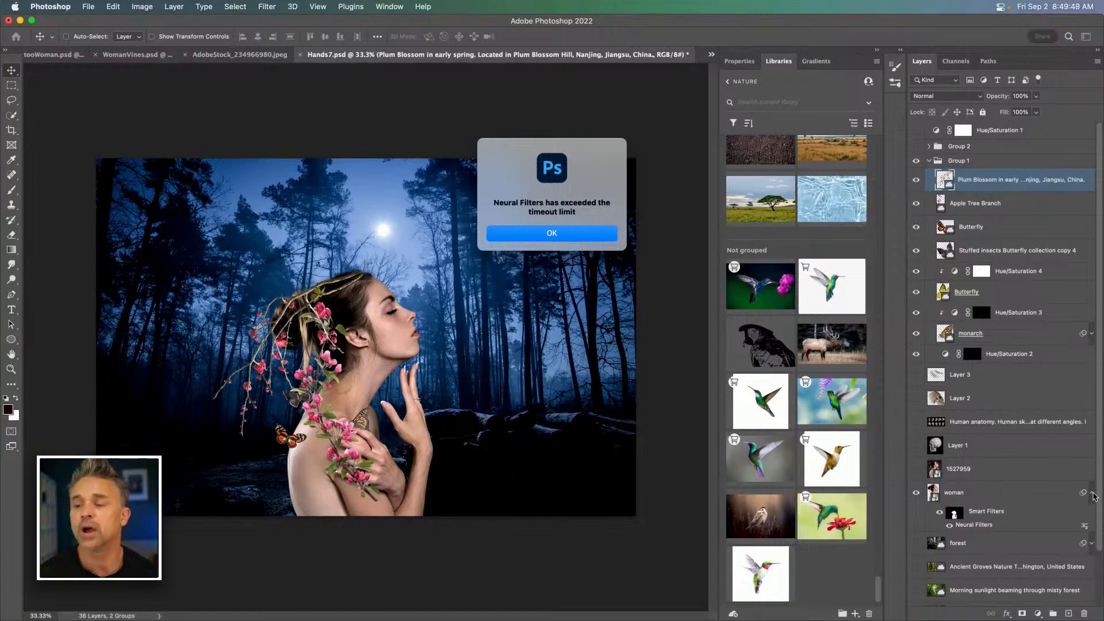
pyautogui.click(511, 235)
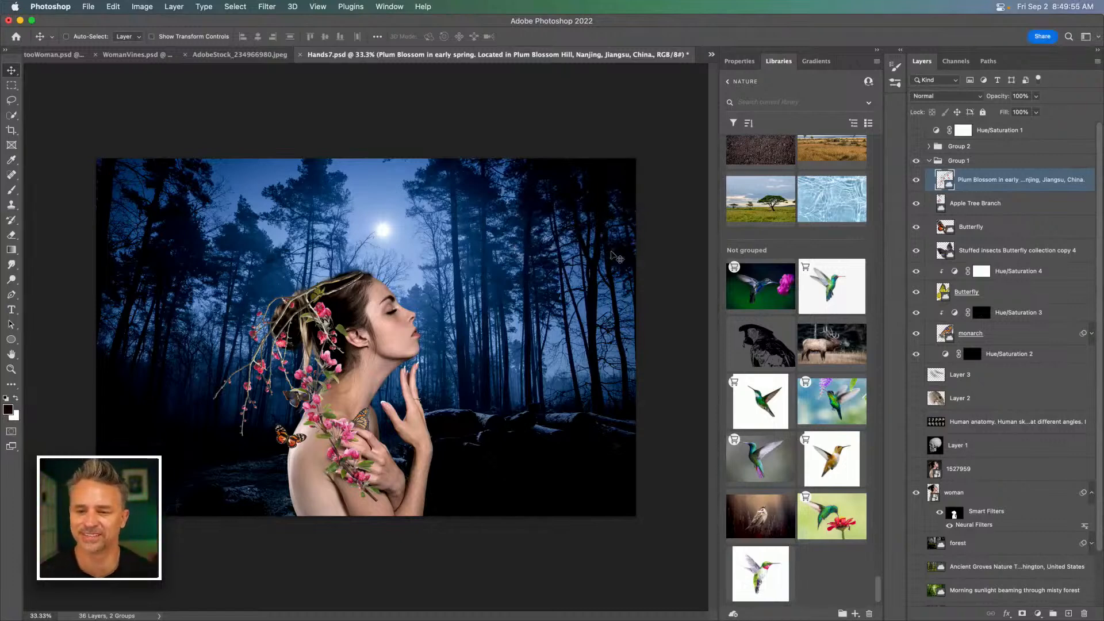
# Step: Try a default Black & White adjustment layer in Group 1, compare the image with and without it, and delete it
pyautogui.click(1038, 614)
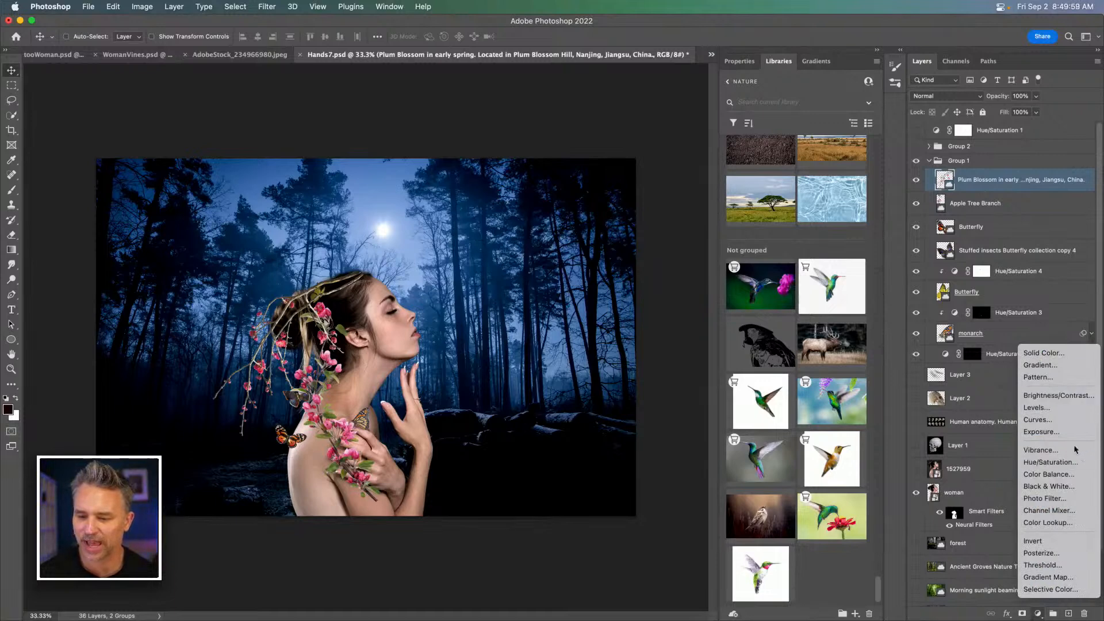
pyautogui.click(1045, 353)
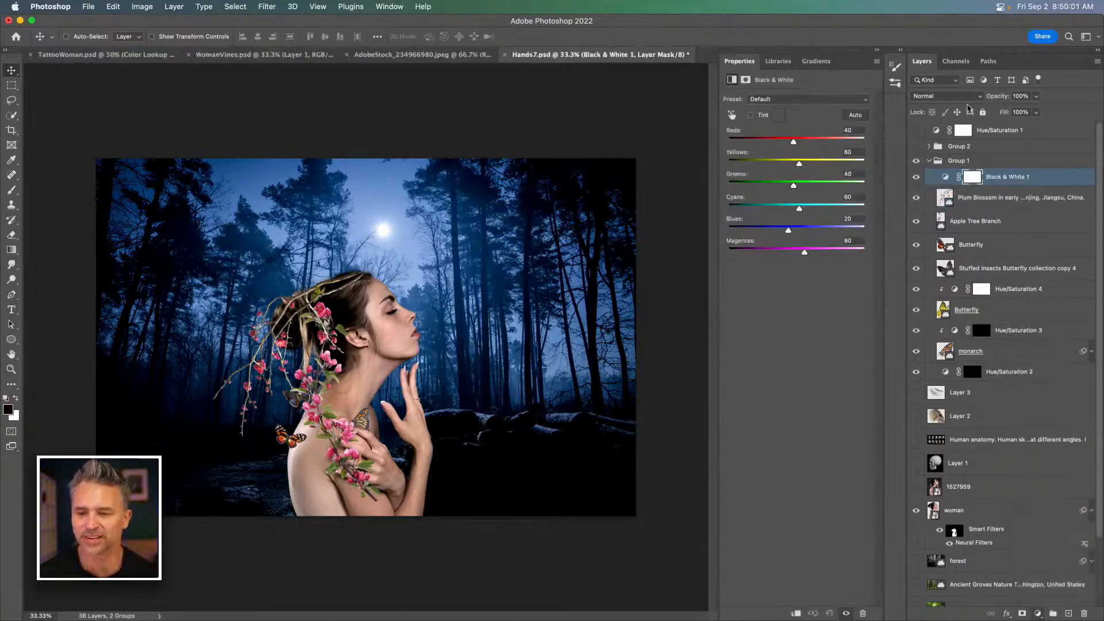
pyautogui.press('super+0')
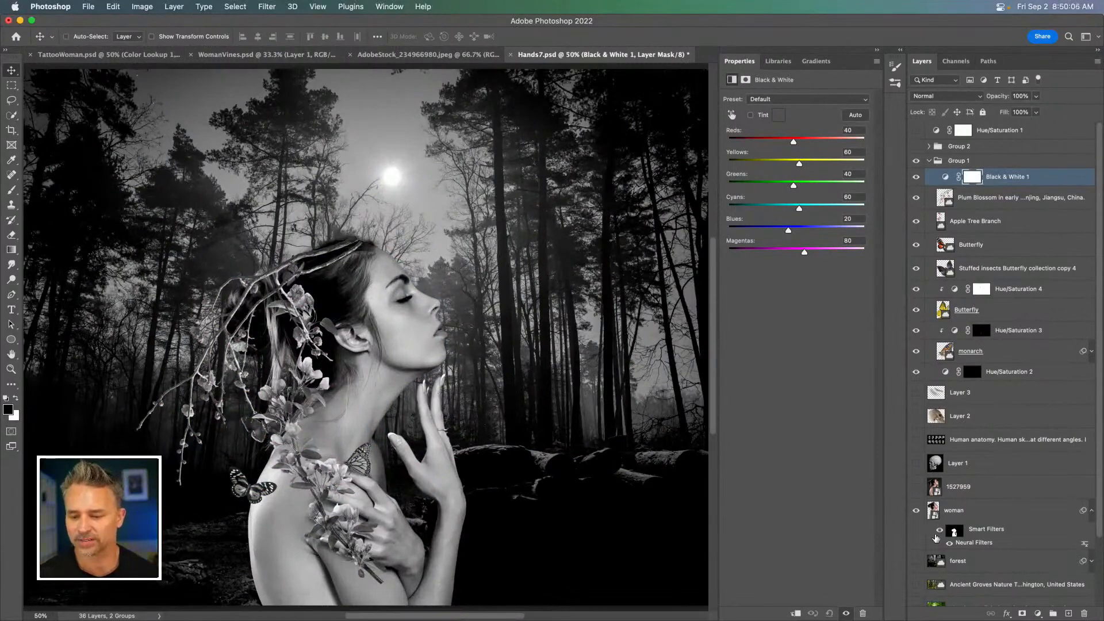
pyautogui.click(916, 179)
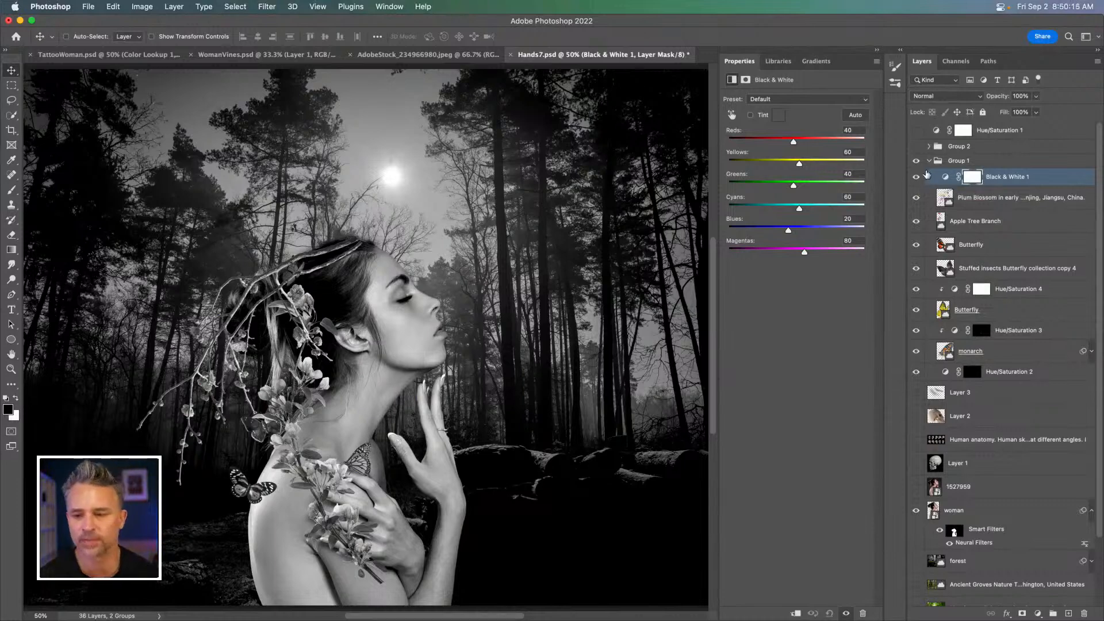
pyautogui.click(916, 178)
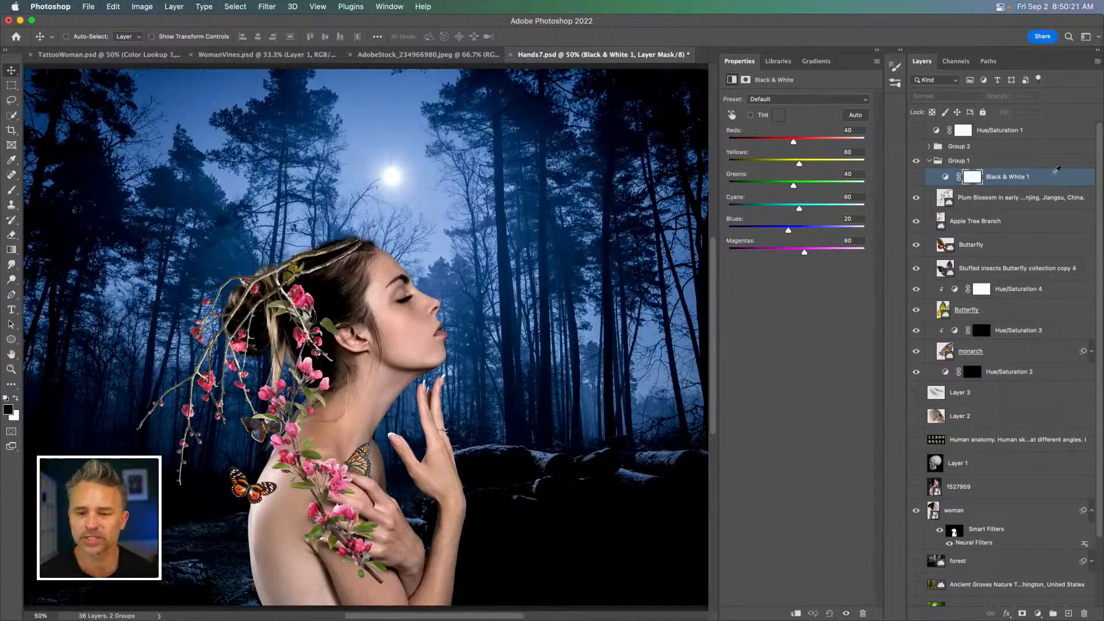
pyautogui.press('Delete')
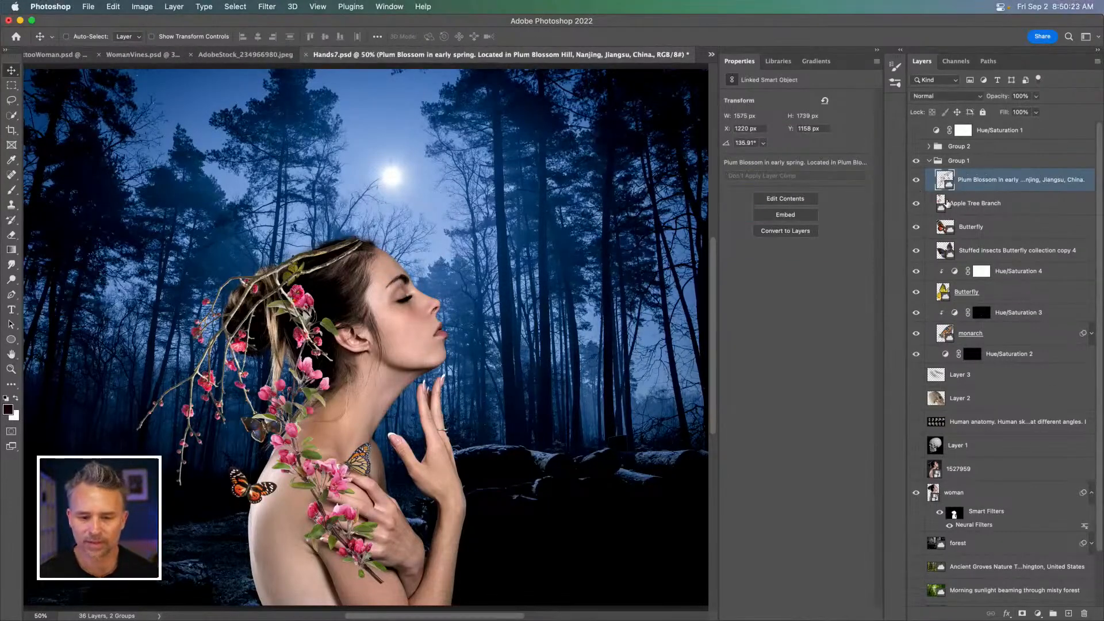
# Step: Move the Apple Tree Branch off the woman's shoulder to the open area in front of her face
pyautogui.press('super+plus')
pyautogui.moveTo(145, 292); pyautogui.dragTo(239, 166)
pyautogui.moveTo(423, 384); pyautogui.dragTo(689, 295)
pyautogui.scroll(5, 689, 294)
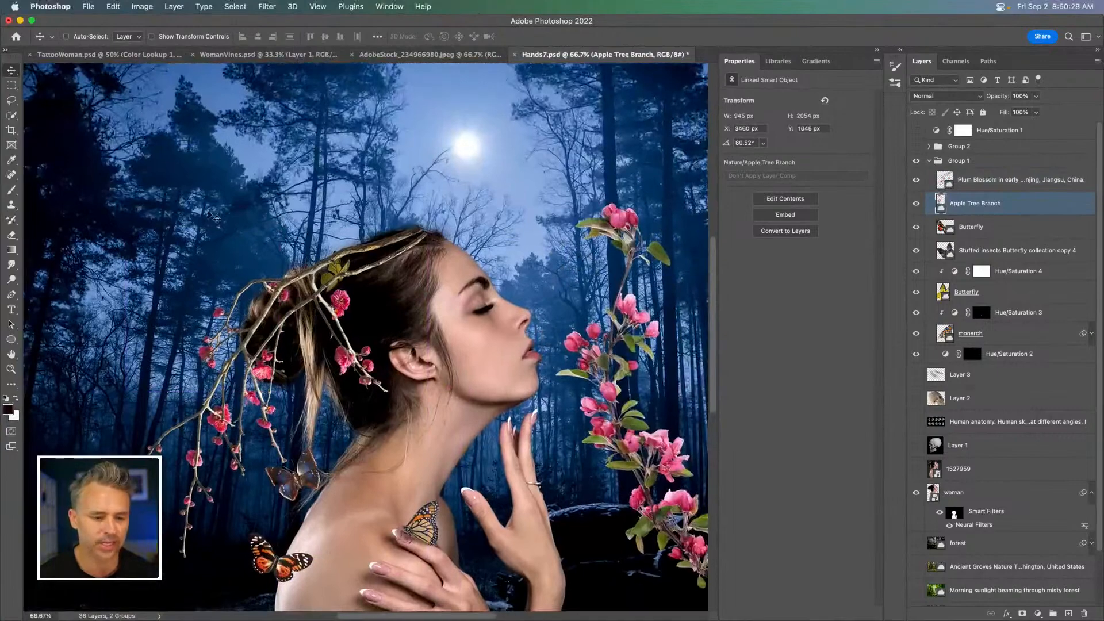
# Step: Select the plum blossom branch over the woman's hair and convert it to an embedded smart object
pyautogui.keyDown('super'); pyautogui.click(354, 252); pyautogui.keyUp('super')
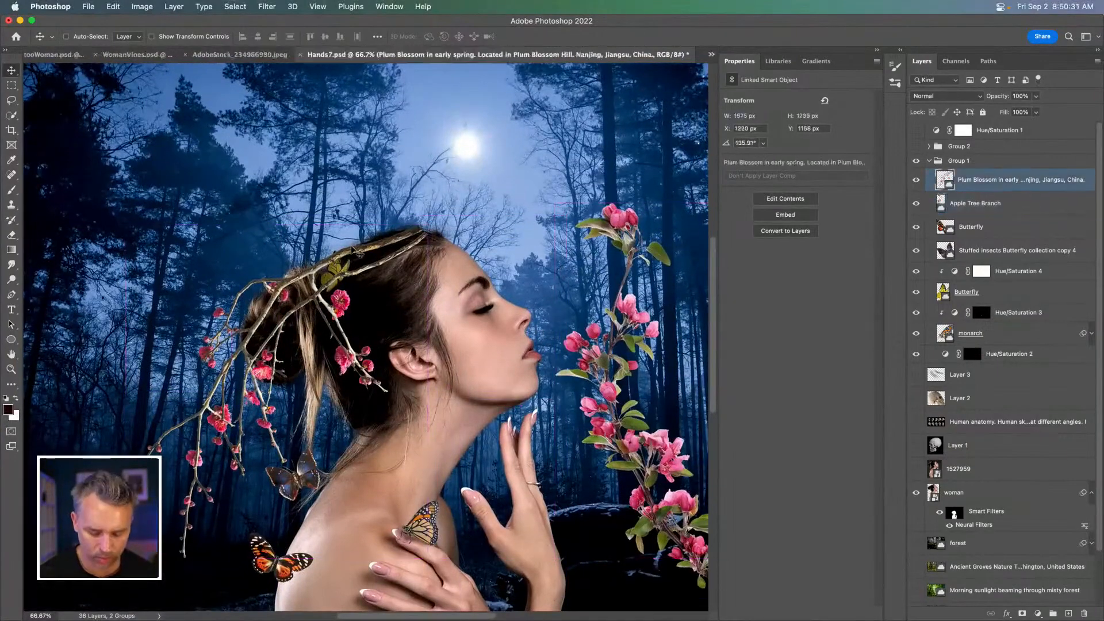
pyautogui.click(112, 8)
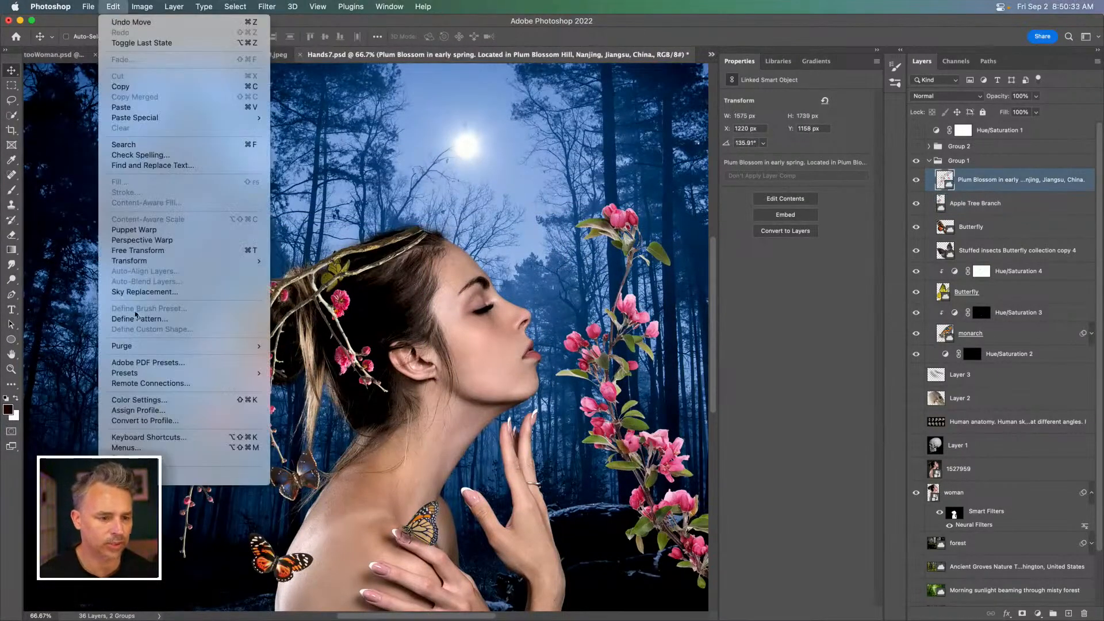
pyautogui.click(351, 229)
pyautogui.press('super+shift+o')
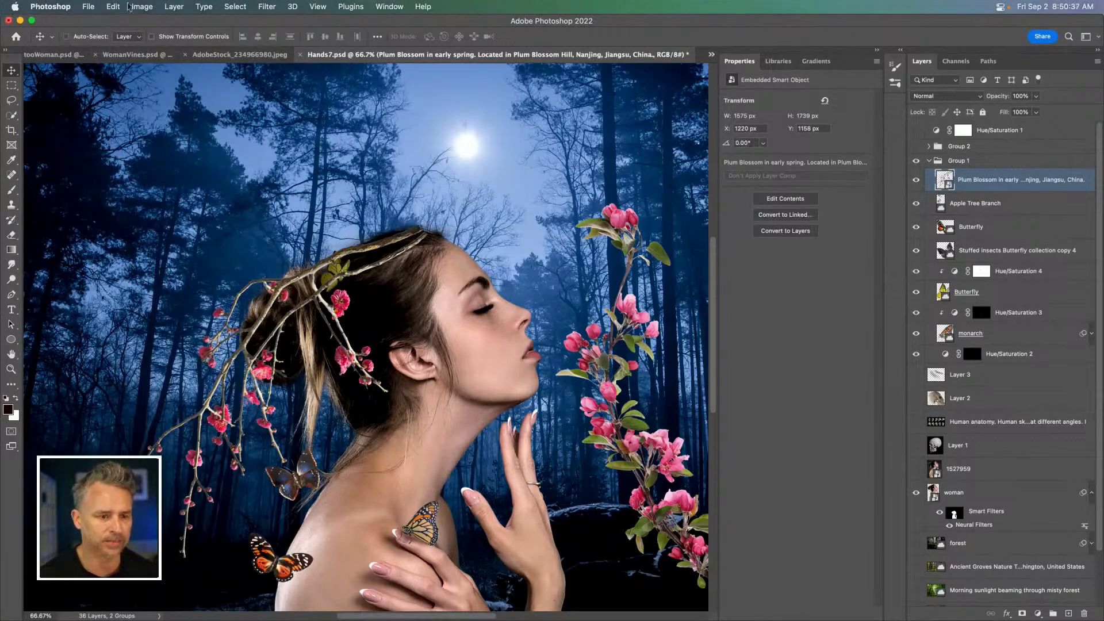
# Step: Assign the keyboard shortcut Control+Opt+⌘+O to the Puppet Warp command and save the shortcut settings
pyautogui.click(113, 6)
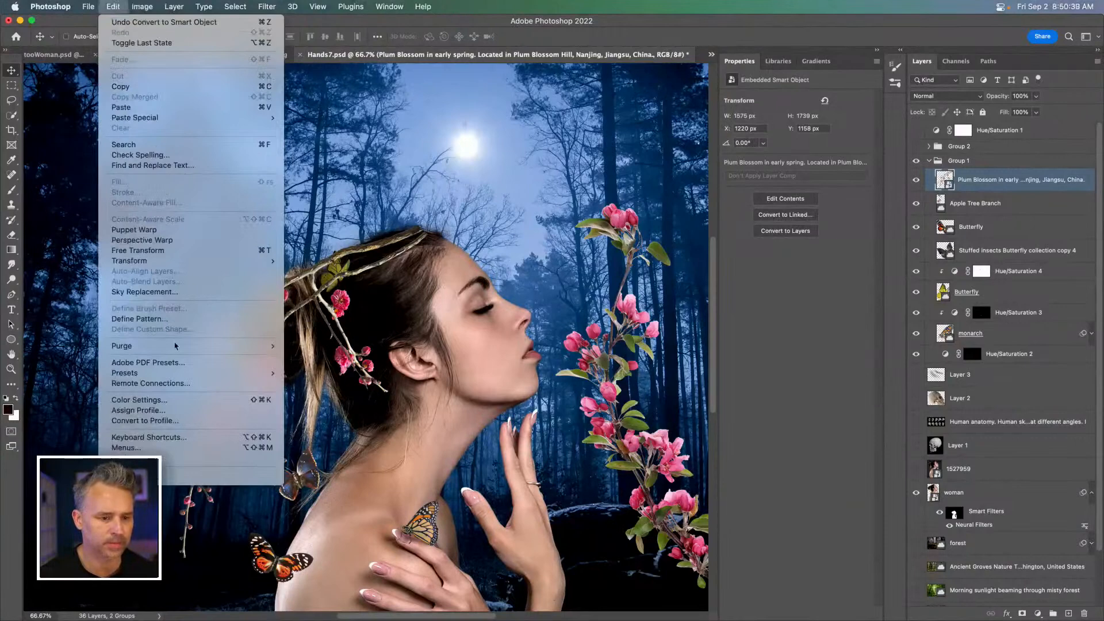
pyautogui.click(462, 485)
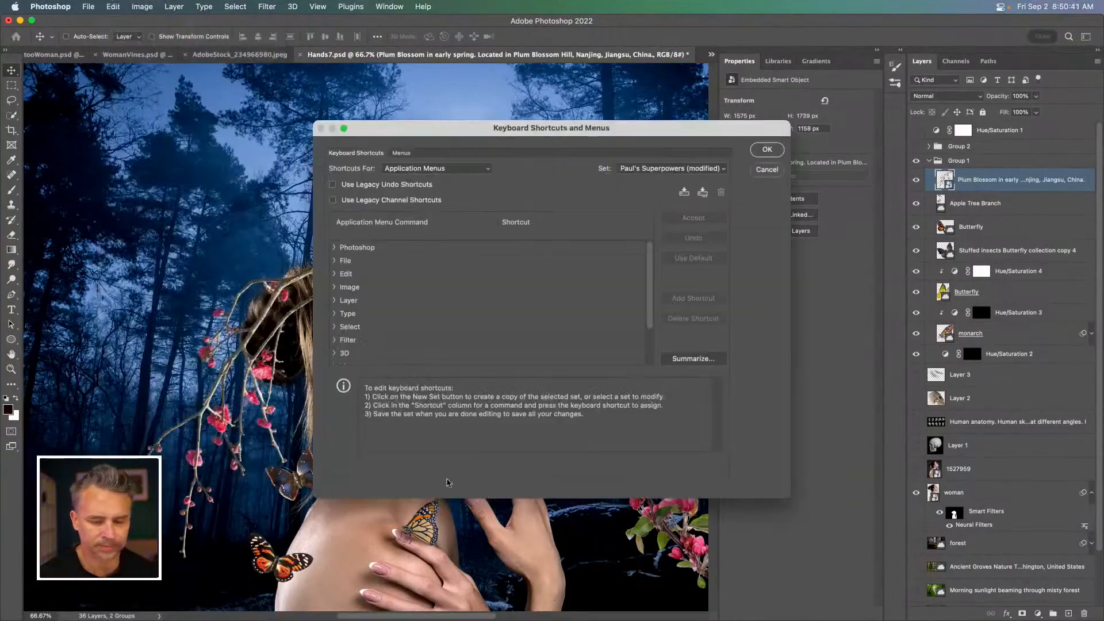
pyautogui.click(335, 273)
pyautogui.moveTo(649, 249); pyautogui.dragTo(657, 289)
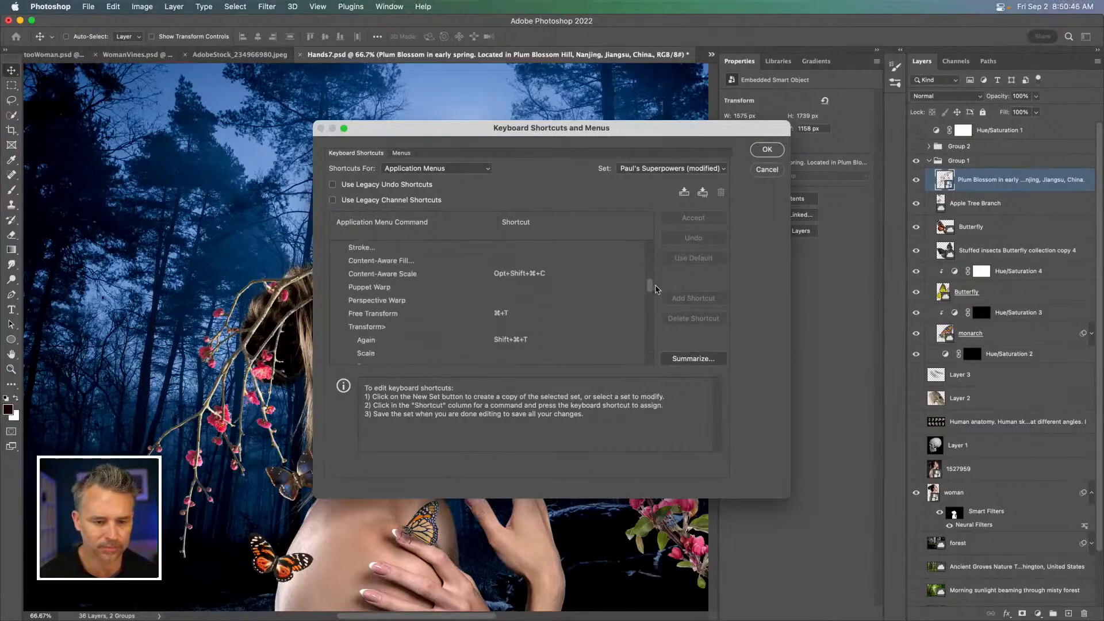
pyautogui.click(498, 287)
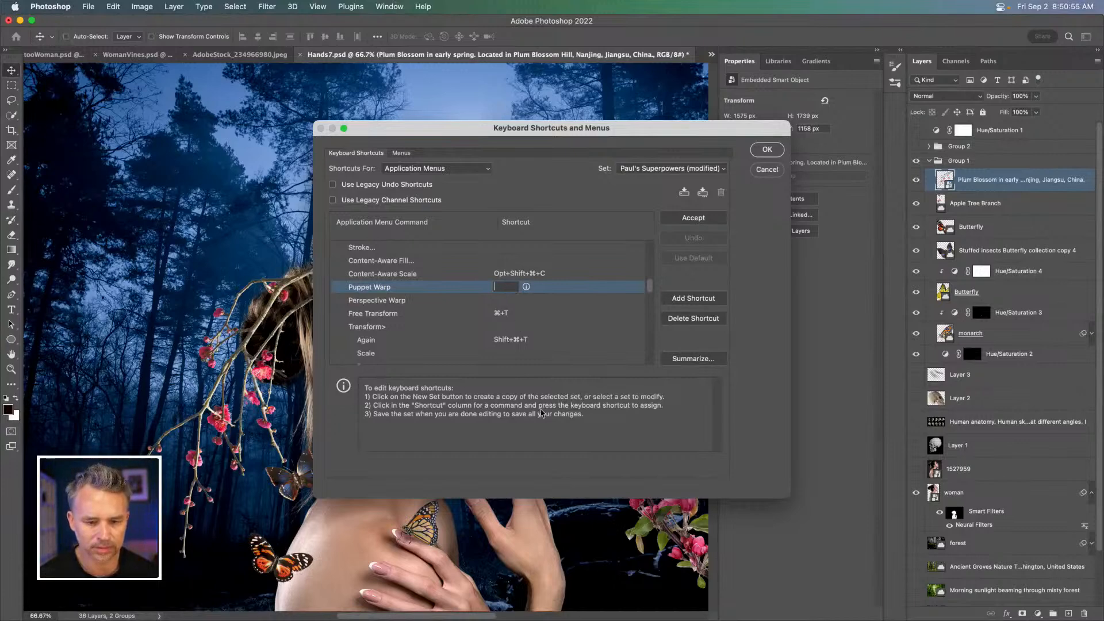
pyautogui.press('ctrl+alt+super')
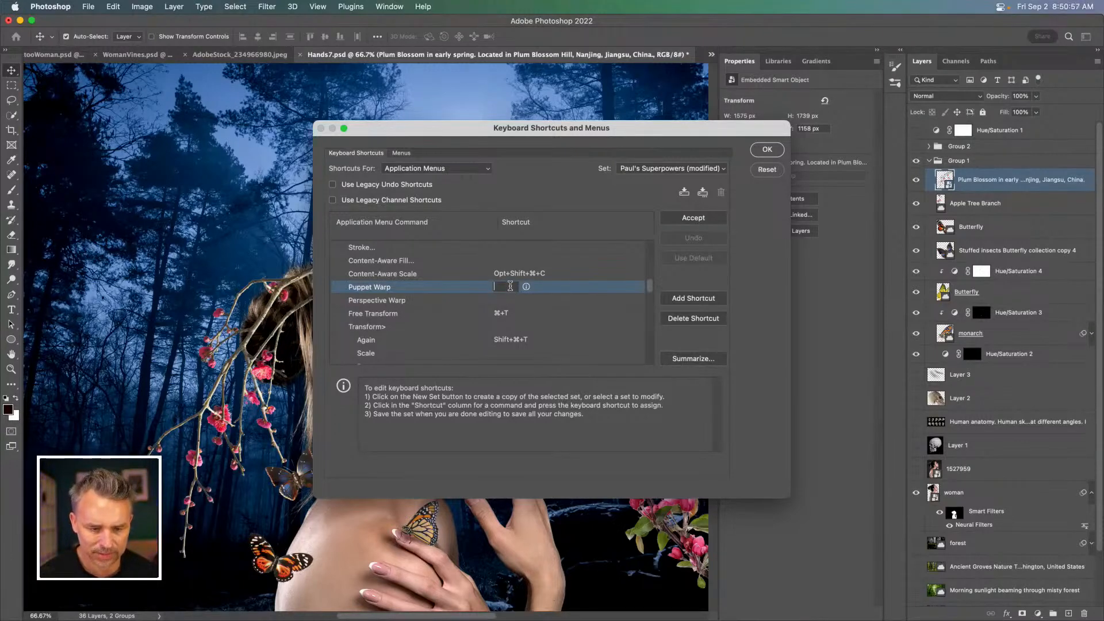
pyautogui.press('ctrl+alt+super+o')
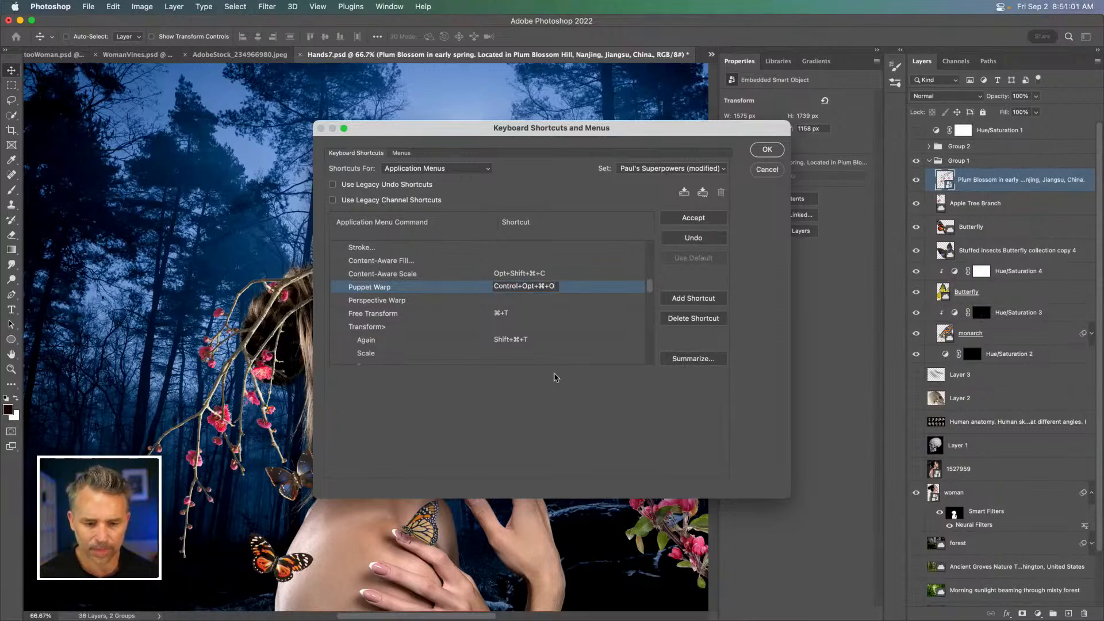
pyautogui.click(407, 274)
pyautogui.click(409, 288)
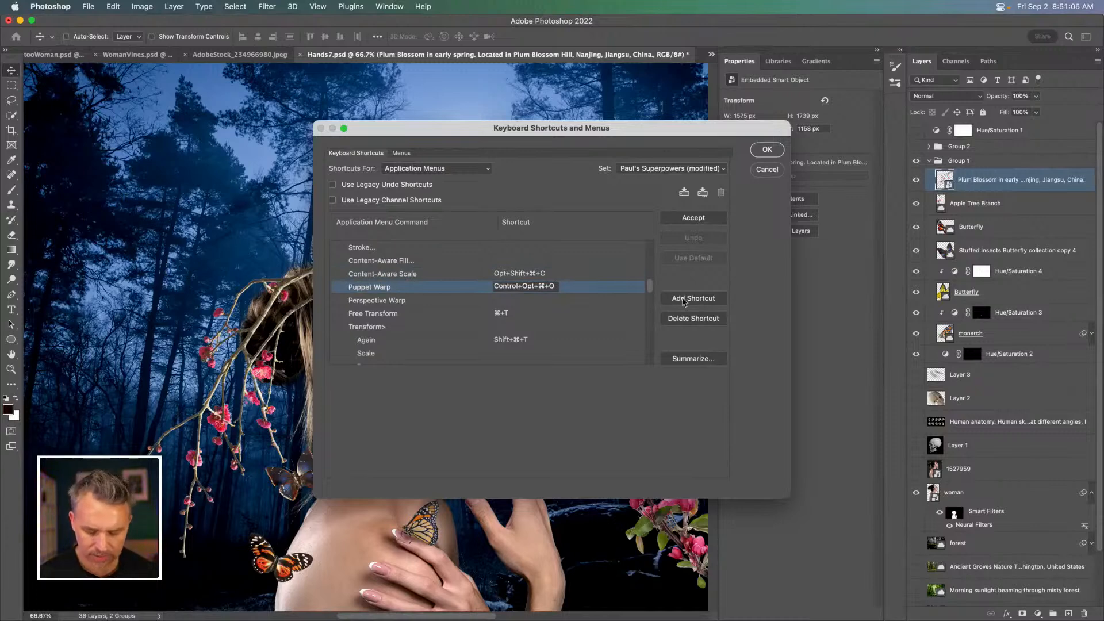
pyautogui.click(769, 151)
pyautogui.click(767, 151)
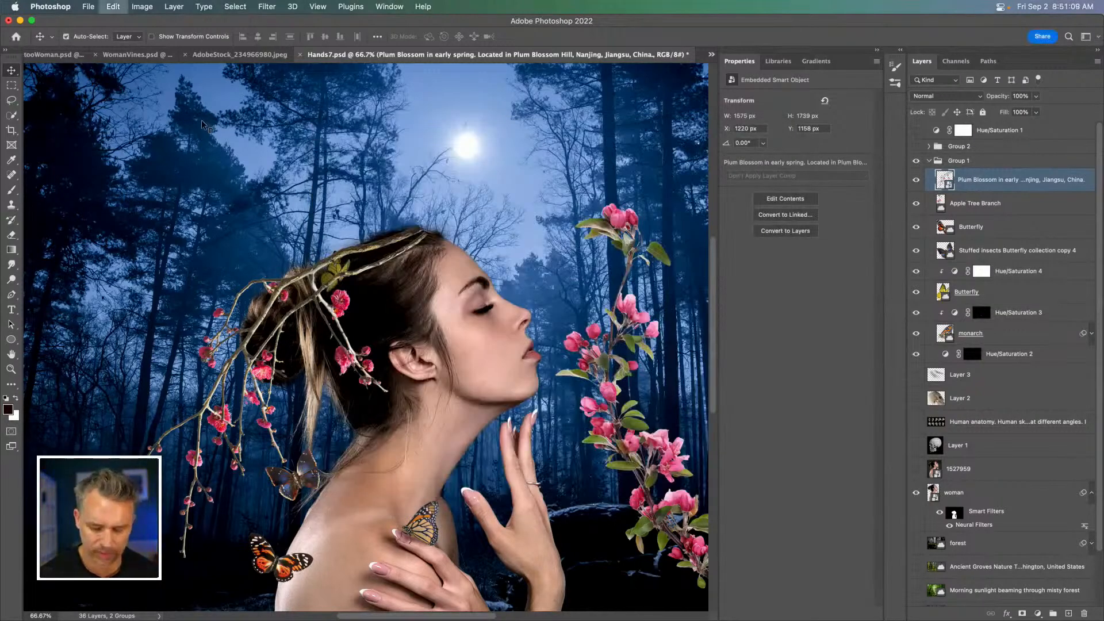
# Step: Start Puppet Warp on the plum blossom branch, pin it at three points and swing its hanging end outward behind her head
pyautogui.press('super+shift+p')
pyautogui.click(408, 233)
pyautogui.click(282, 284)
pyautogui.click(214, 385)
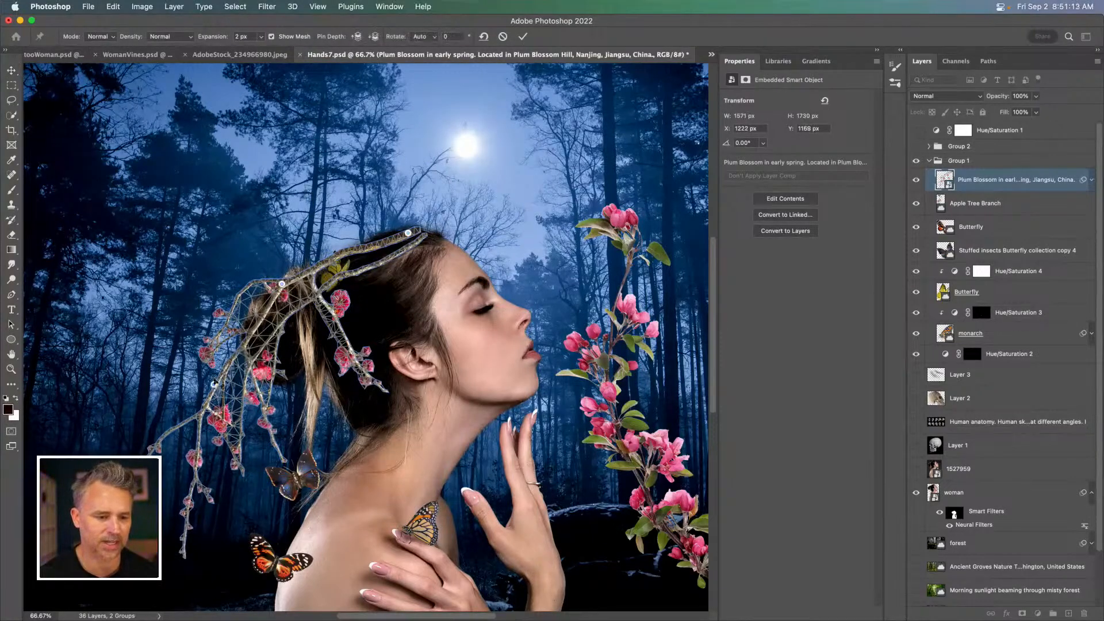
pyautogui.moveTo(214, 384); pyautogui.dragTo(193, 322)
# Step: Try to pull the branch upward above the bun with an extra warp pin, and undo it
pyautogui.click(253, 292)
pyautogui.moveTo(253, 292); pyautogui.dragTo(305, 207)
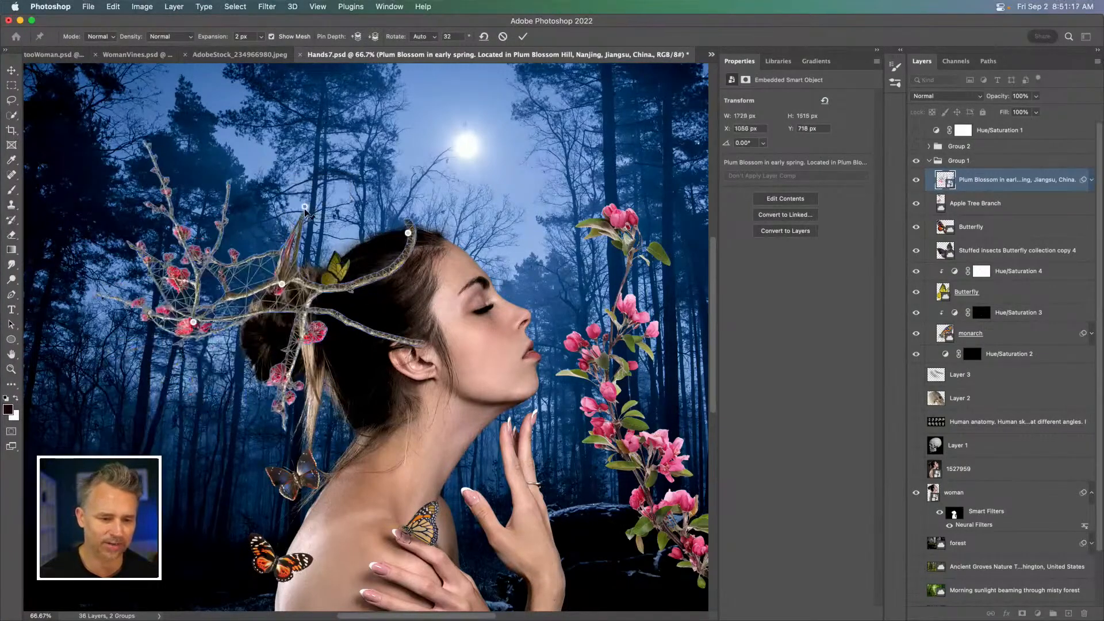
pyautogui.press('super+z')
pyautogui.press('super+z')
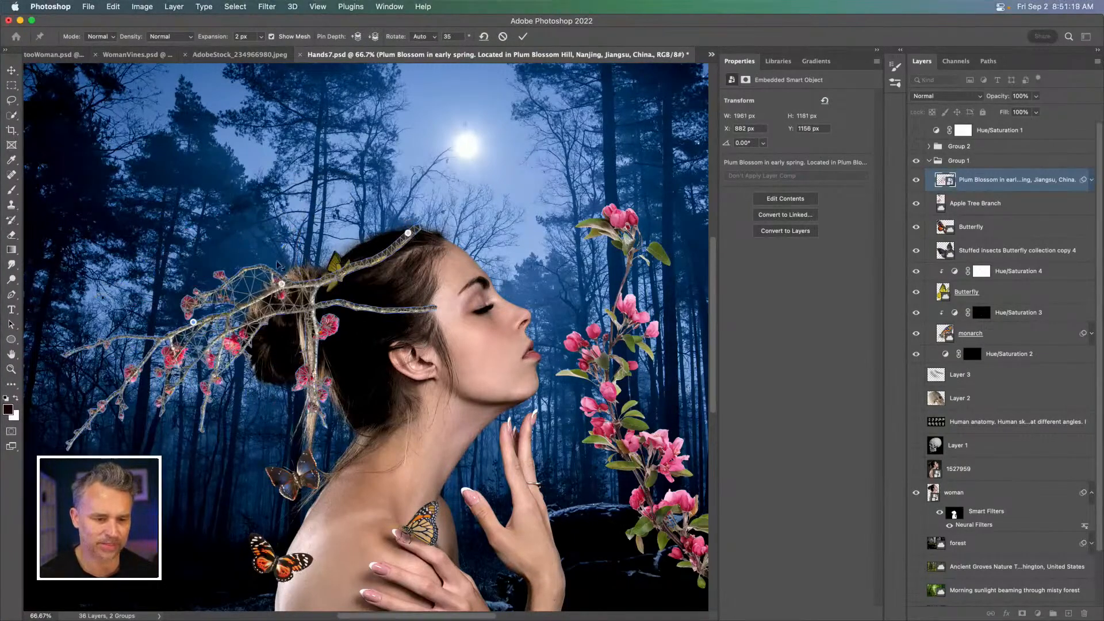
# Step: Raise the warp pin at the bun, shift the front pin toward her hairline, and apply the Puppet Warp
pyautogui.moveTo(282, 284); pyautogui.dragTo(273, 250)
pyautogui.moveTo(408, 233); pyautogui.dragTo(432, 239)
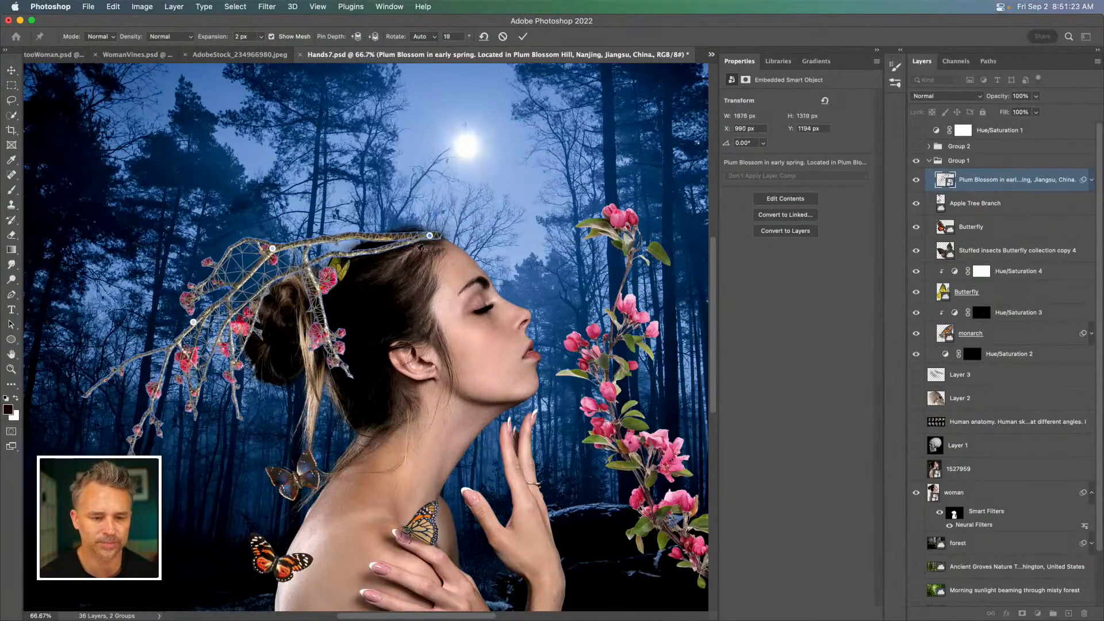
pyautogui.click(390, 247)
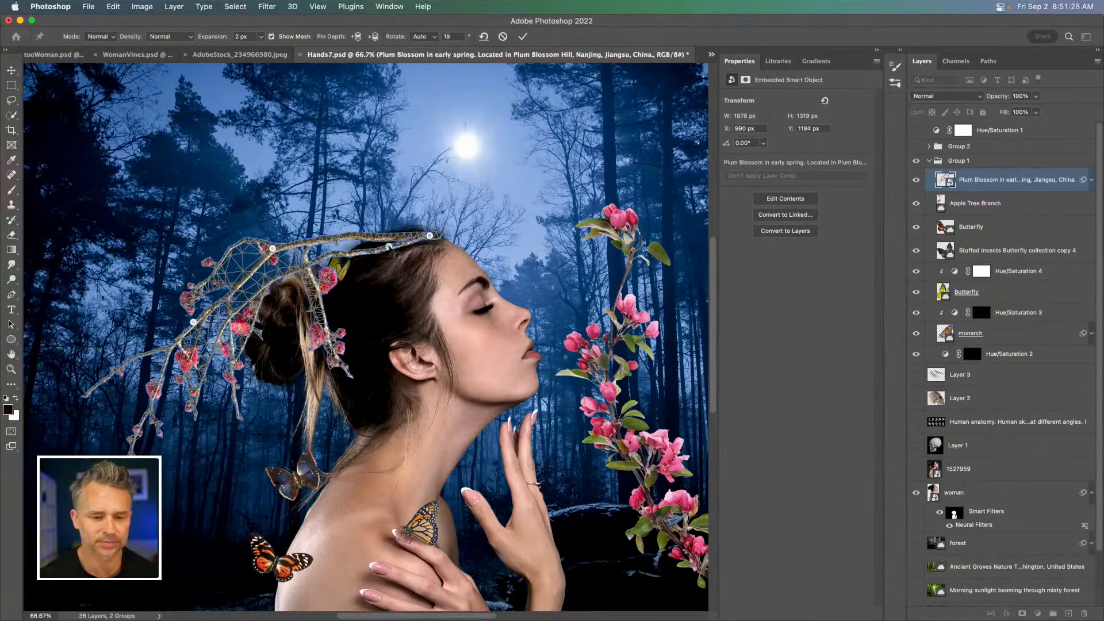
pyautogui.press('Return')
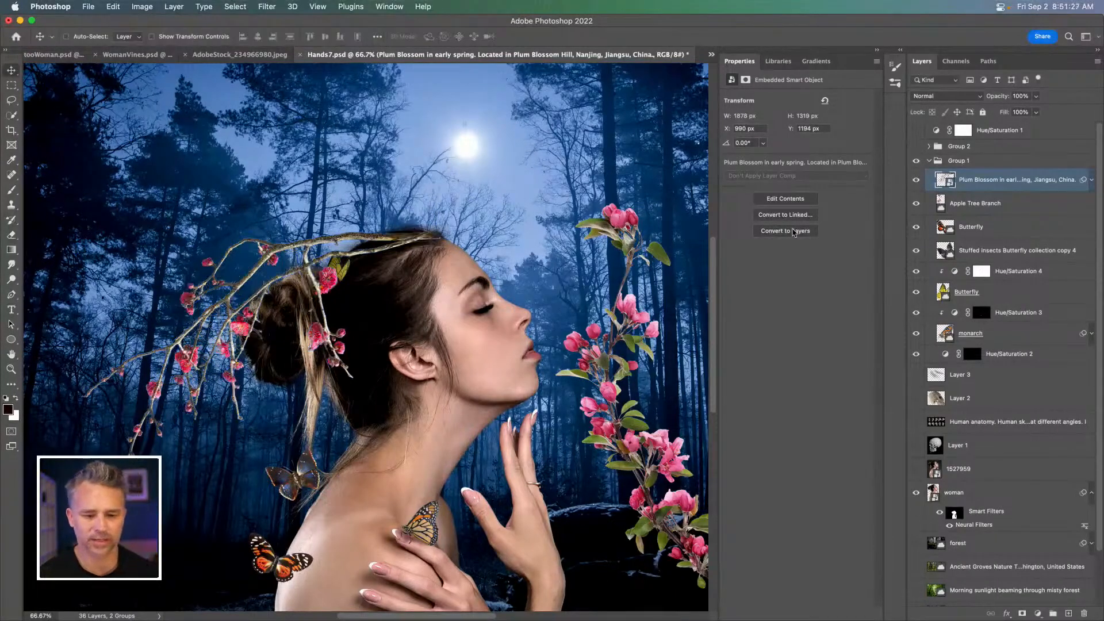
# Step: Duplicate the warped plum blossom layer and delete the Puppet Warp smart filter from the copy
pyautogui.click(1022, 205)
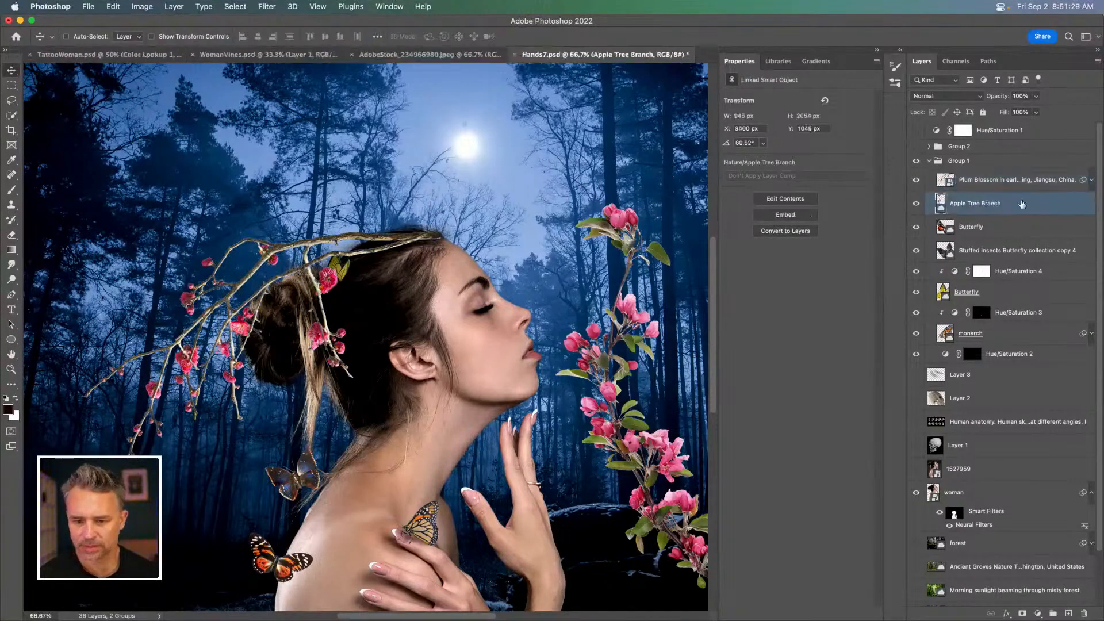
pyautogui.click(995, 184)
pyautogui.press('super+j')
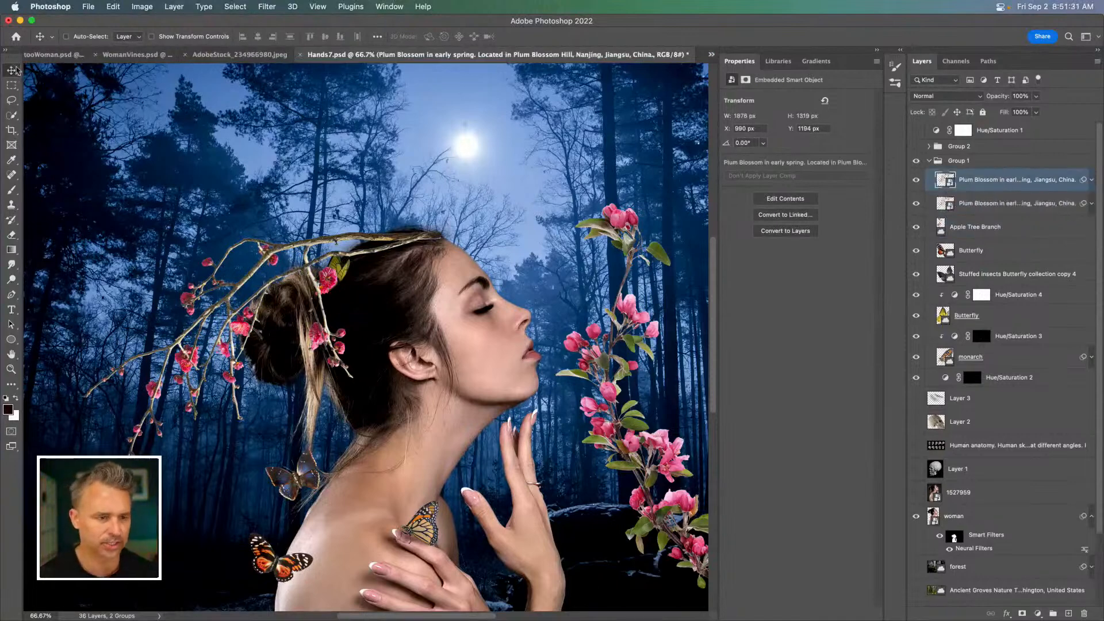
pyautogui.moveTo(225, 210); pyautogui.dragTo(278, 292)
pyautogui.press('super+z')
pyautogui.click(1091, 181)
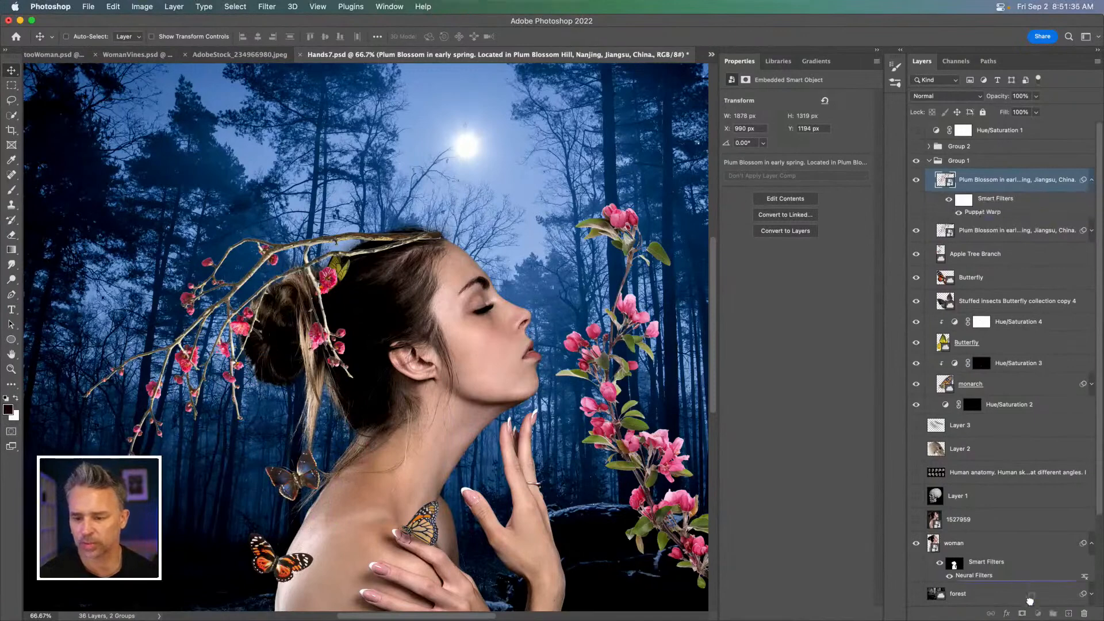
pyautogui.scroll(-2, 1061, 592)
pyautogui.moveTo(1062, 598); pyautogui.dragTo(1085, 613)
# Step: Flip the plum blossom copy vertically, rotate it to about -72.88° and place it across the side of her hair
pyautogui.moveTo(340, 291); pyautogui.dragTo(339, 336)
pyautogui.press('super+t')
pyautogui.rightClick(255, 328)
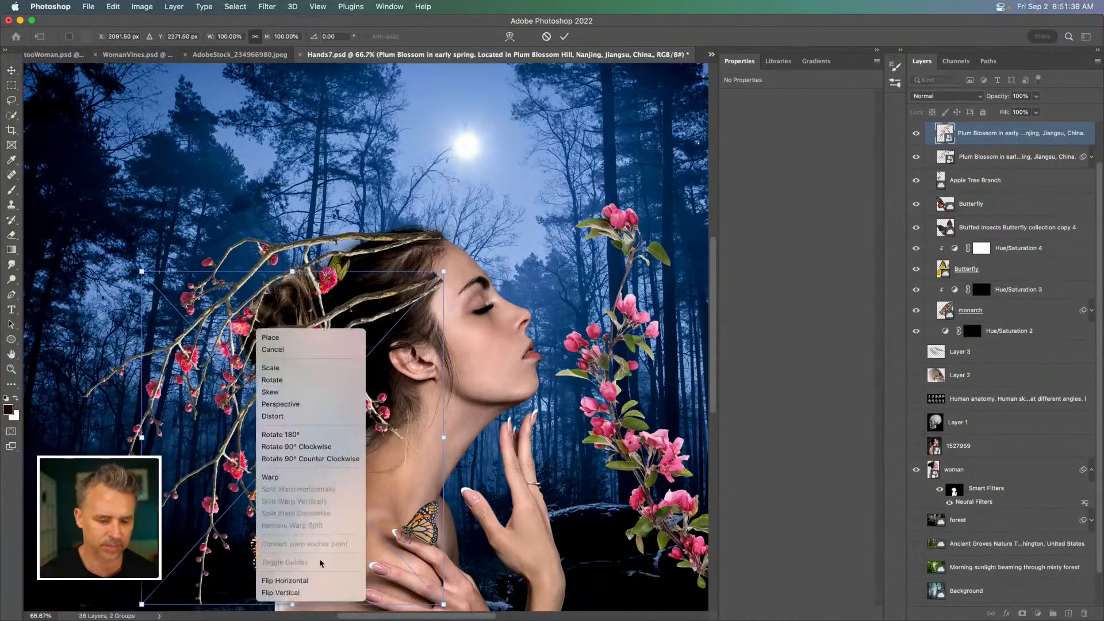
pyautogui.click(311, 589)
pyautogui.moveTo(132, 229); pyautogui.dragTo(122, 508)
pyautogui.moveTo(460, 402); pyautogui.dragTo(396, 322)
pyautogui.press('Return')
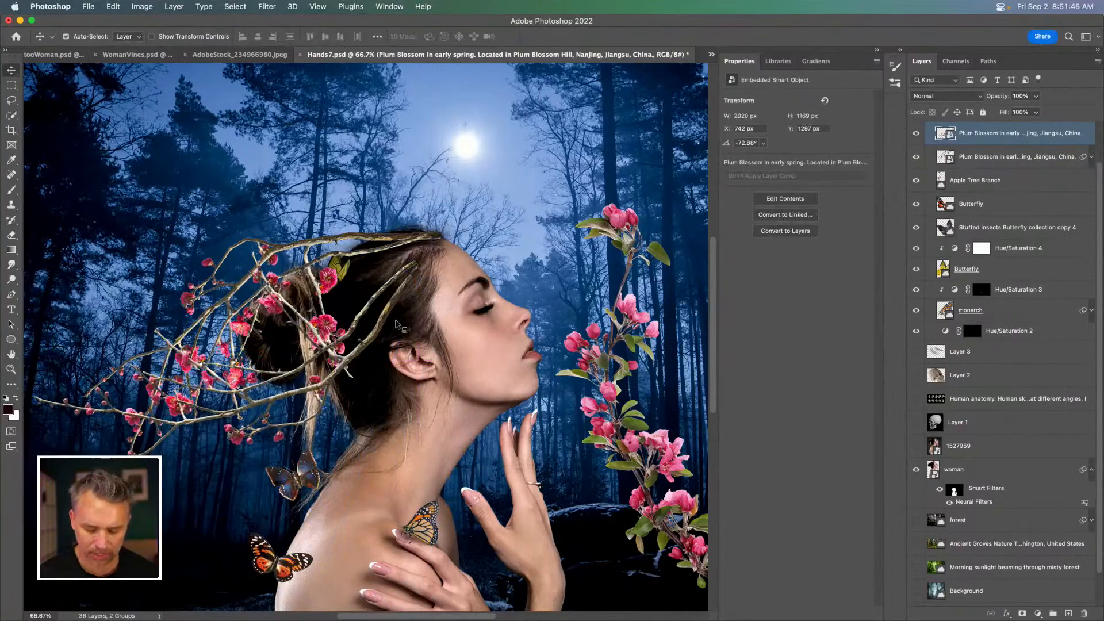
# Step: Puppet-warp the plum blossom copy so its tips hang down behind her neck, and move the branch up over her hair
pyautogui.press('super+shift+p')
pyautogui.click(357, 318)
pyautogui.click(363, 347)
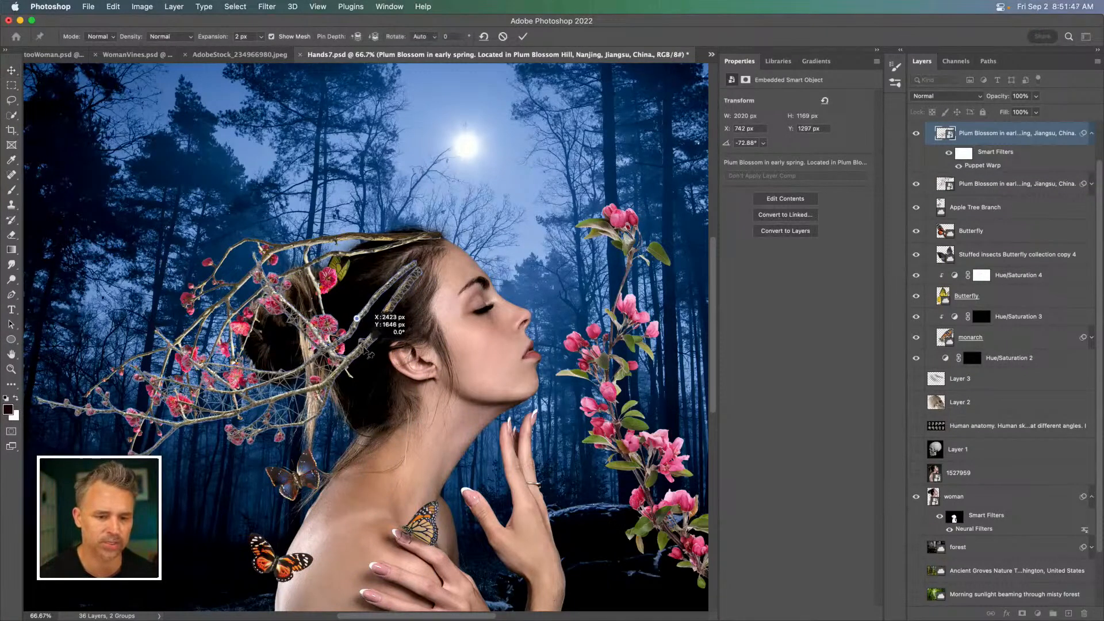
pyautogui.click(213, 395)
pyautogui.moveTo(213, 394); pyautogui.dragTo(246, 464)
pyautogui.moveTo(330, 401); pyautogui.dragTo(295, 382)
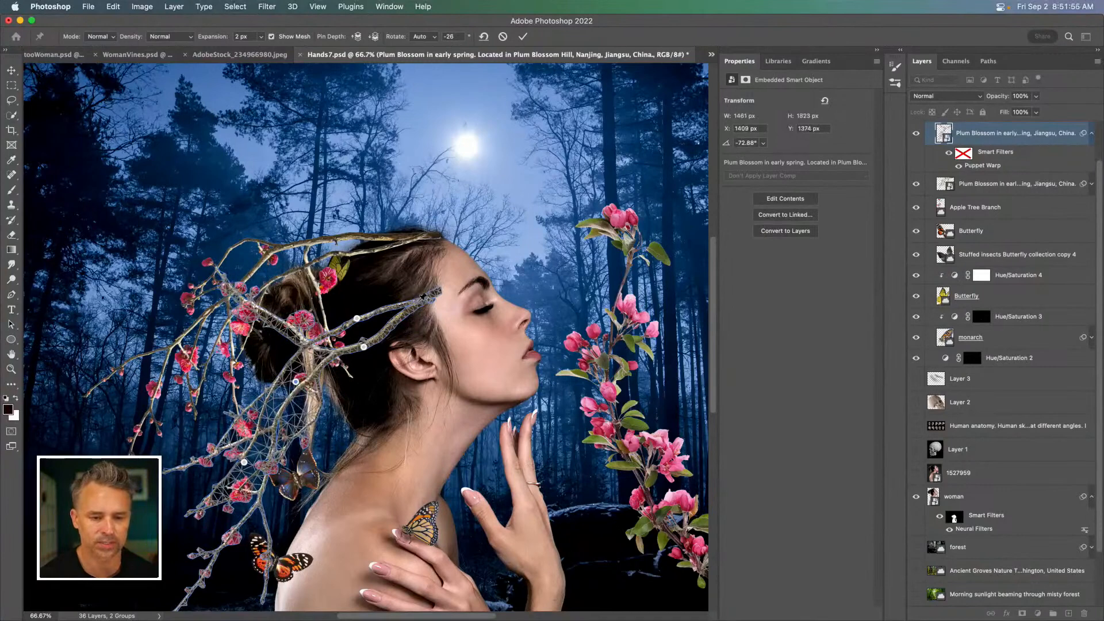
pyautogui.moveTo(411, 303); pyautogui.dragTo(401, 324)
pyautogui.press('Return')
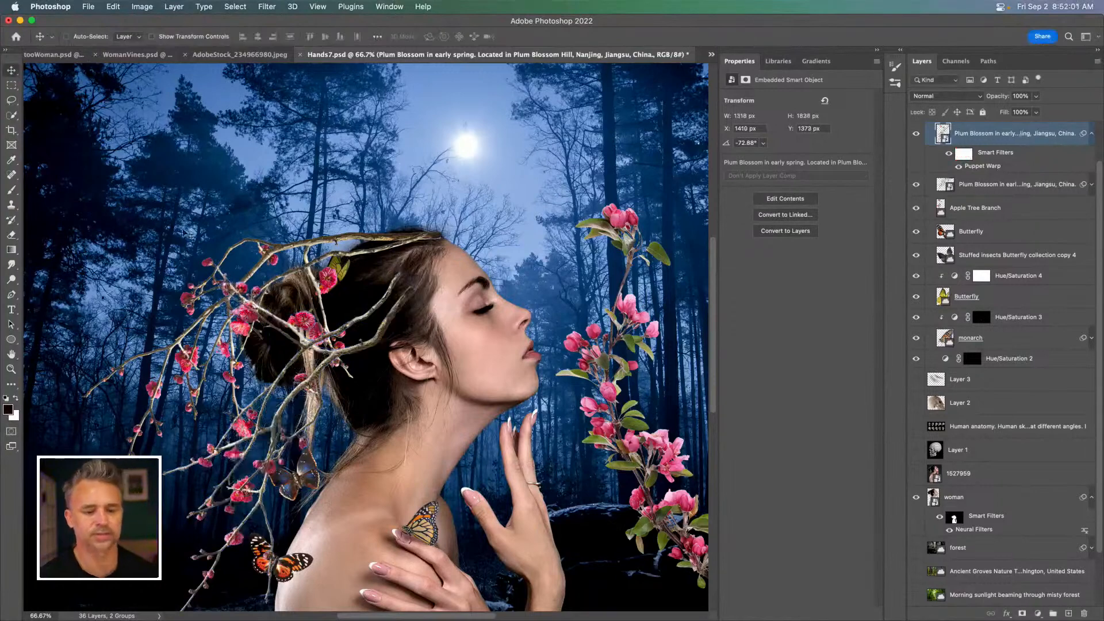
pyautogui.moveTo(235, 279); pyautogui.dragTo(222, 251)
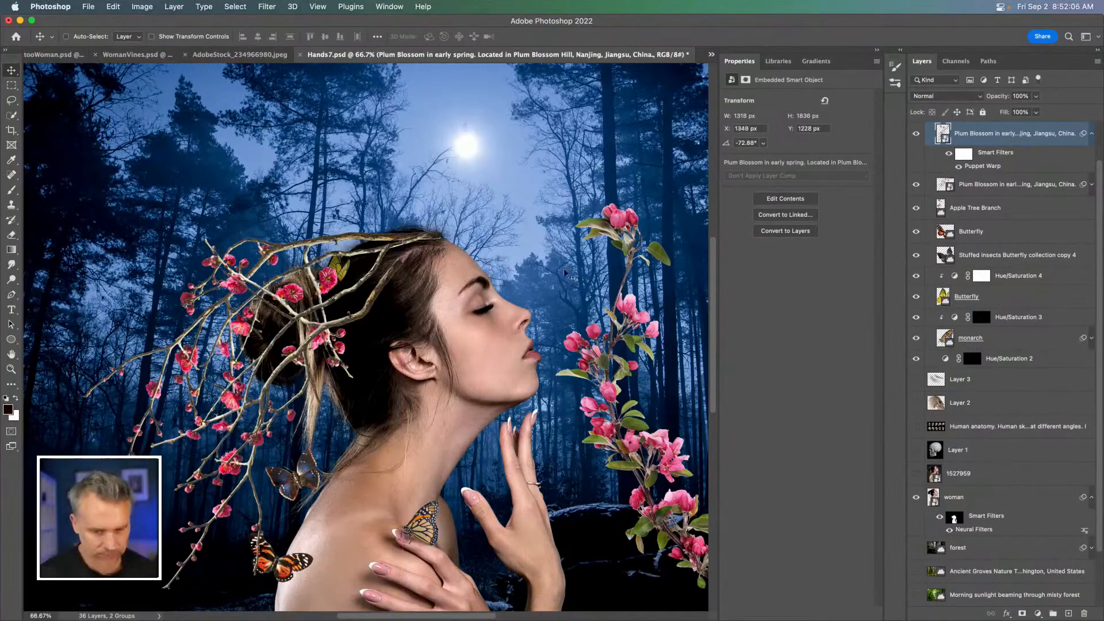
# Step: Duplicate the Apple Tree Branch in front of her face, move the copy to her hair and rotate it to about -29.61°
pyautogui.keyDown('super'); pyautogui.click(624, 226); pyautogui.keyUp('super')
pyautogui.press('super+j')
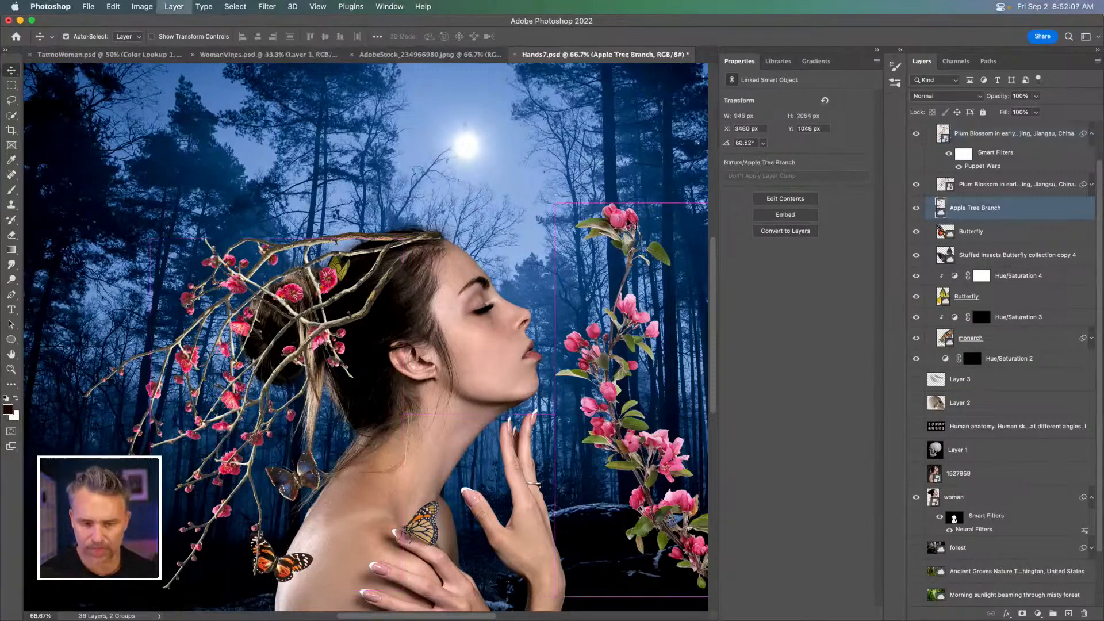
pyautogui.moveTo(634, 227); pyautogui.dragTo(288, 119)
pyautogui.press('super+t')
pyautogui.moveTo(165, 79); pyautogui.dragTo(181, 314)
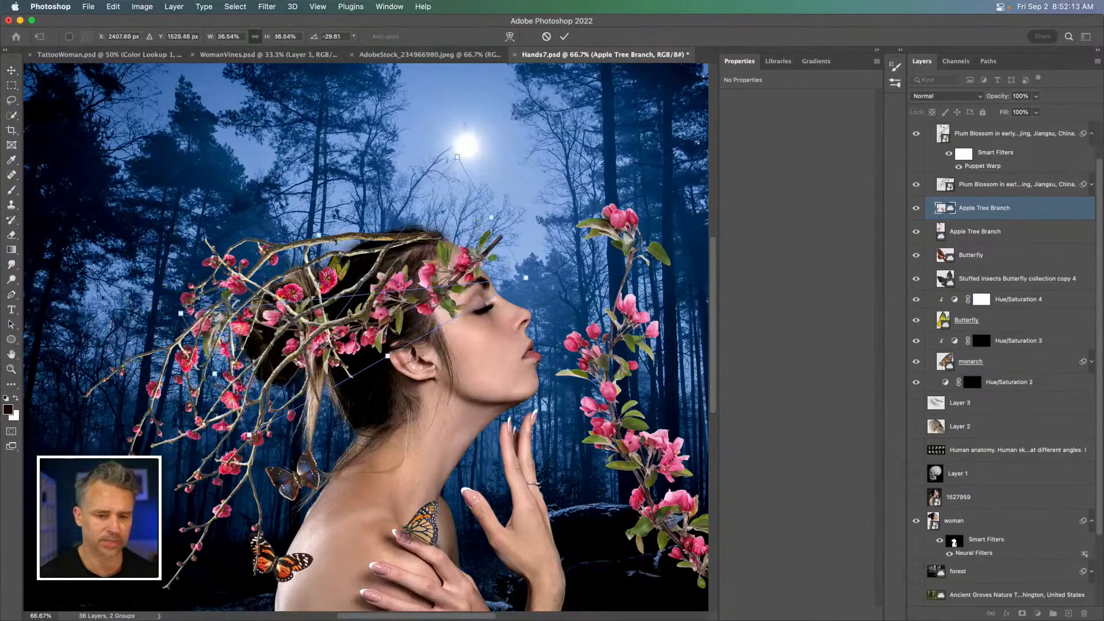
# Step: Flip the Apple Tree Branch copy vertically, set its rotation to about 5.32° and place it along the crown of her head
pyautogui.rightClick(363, 323)
pyautogui.click(418, 585)
pyautogui.moveTo(382, 346); pyautogui.dragTo(261, 160)
pyautogui.moveTo(98, 164); pyautogui.dragTo(88, 244)
pyautogui.moveTo(311, 205); pyautogui.dragTo(315, 228)
pyautogui.press('Return')
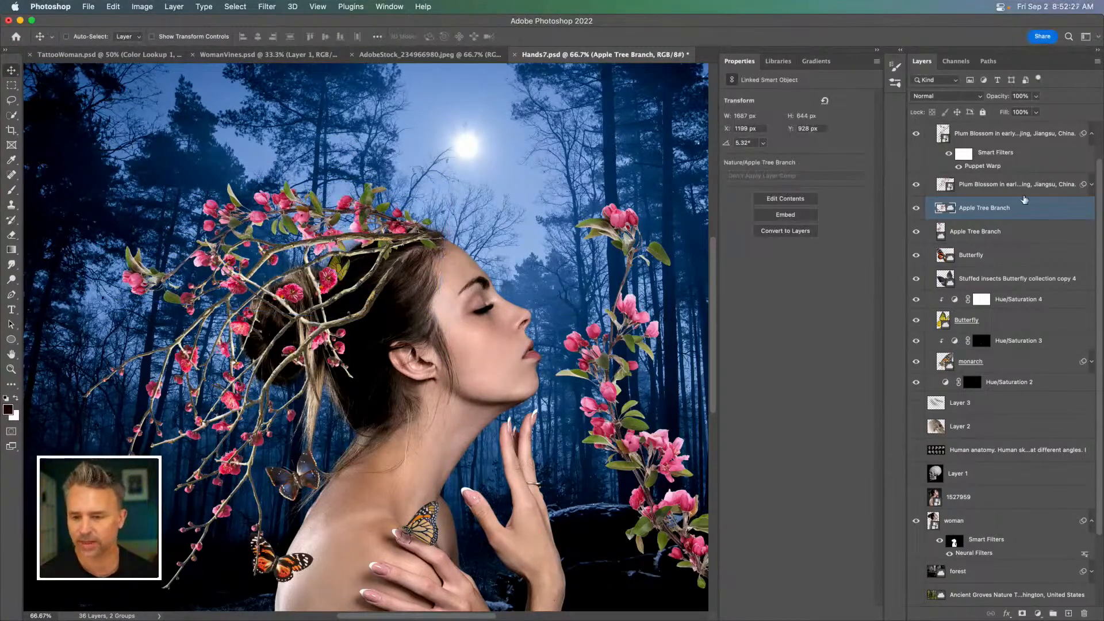
# Step: Duplicate the crown branch, flip the new copy vertically and position it beside her ear at about -47.18°
pyautogui.press('super+j')
pyautogui.moveTo(273, 170); pyautogui.dragTo(267, 332)
pyautogui.press('super+t')
pyautogui.rightClick(192, 352)
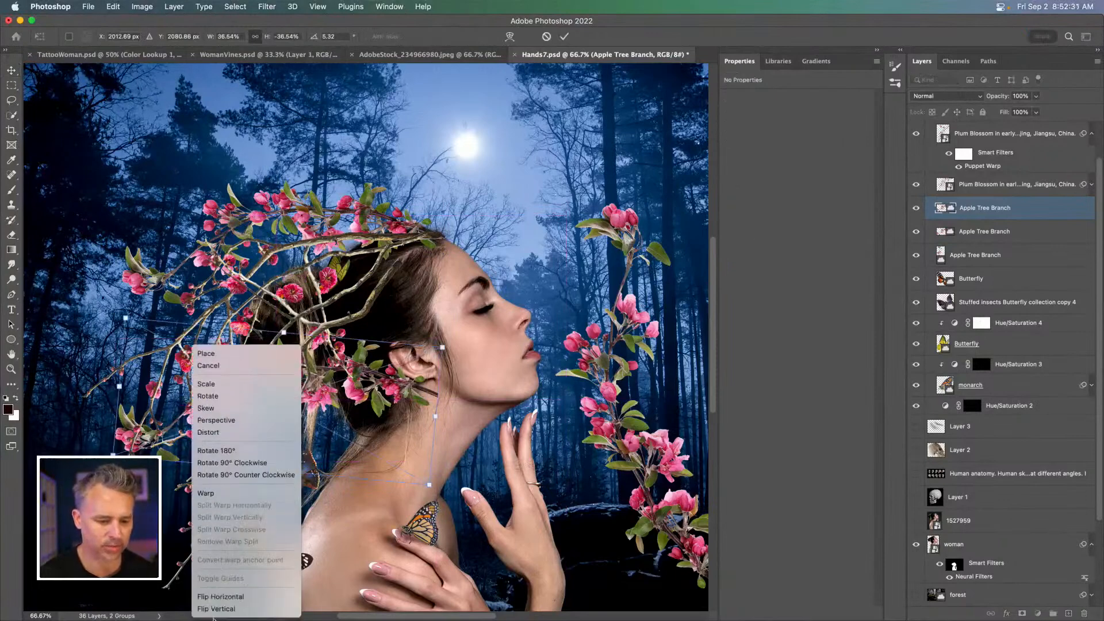
pyautogui.click(216, 608)
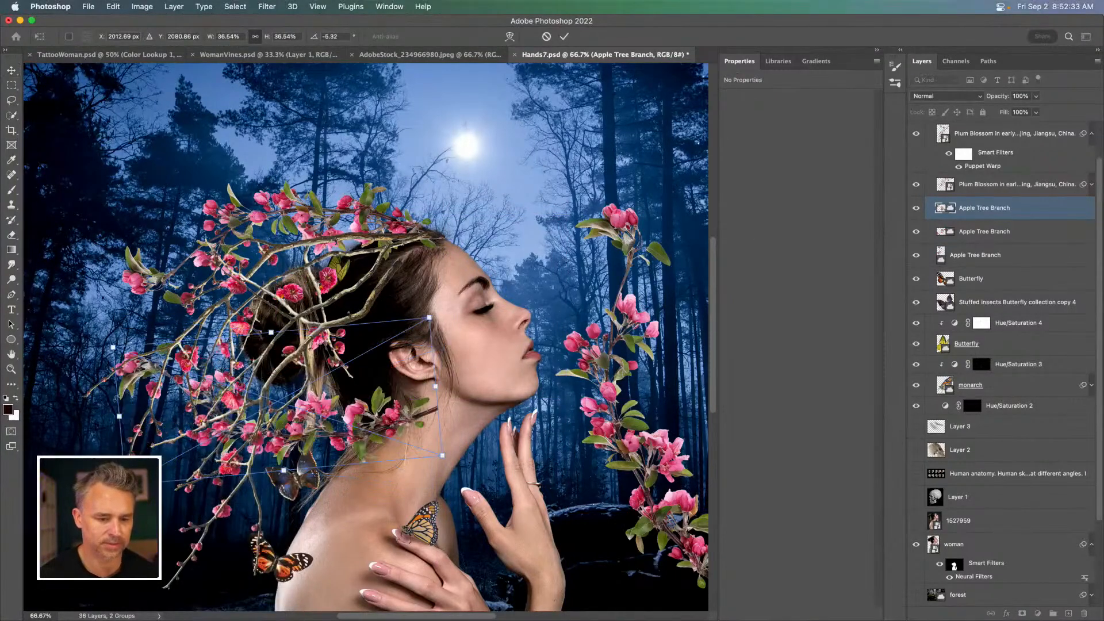
pyautogui.press('Return')
pyautogui.moveTo(220, 445); pyautogui.dragTo(264, 401)
# Step: Add a layer mask to the branch beside her ear and hide the blossoms overlapping the ear with a 90 px Hard Round brush at 100% flow
pyautogui.press('super+equal')
pyautogui.press('super+equal')
pyautogui.moveTo(471, 406); pyautogui.dragTo(434, 386)
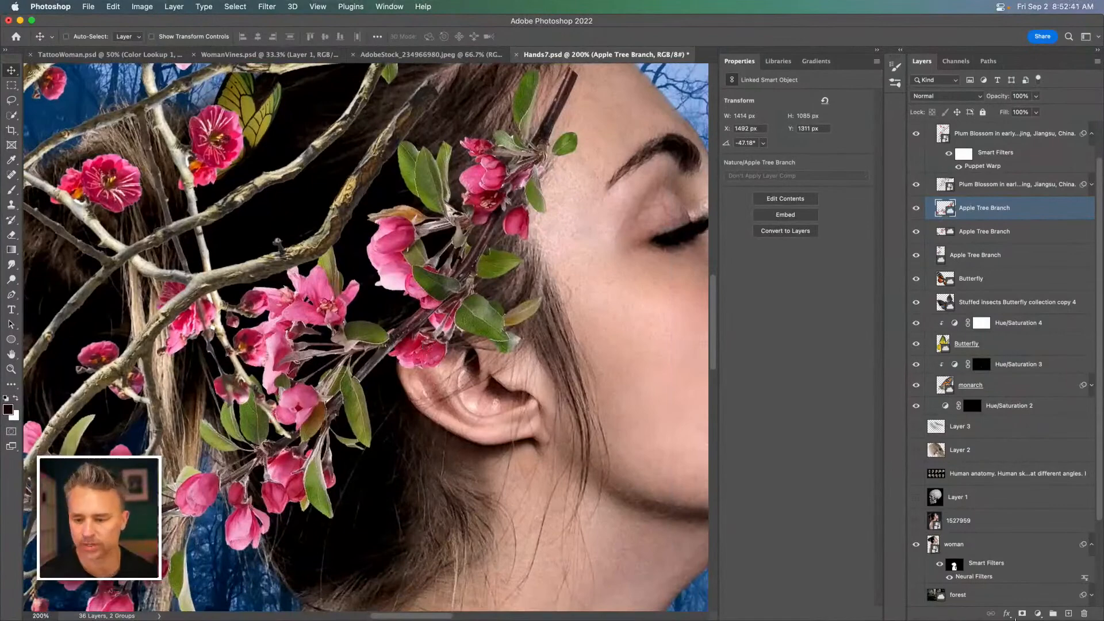
pyautogui.click(1022, 613)
pyautogui.press('b')
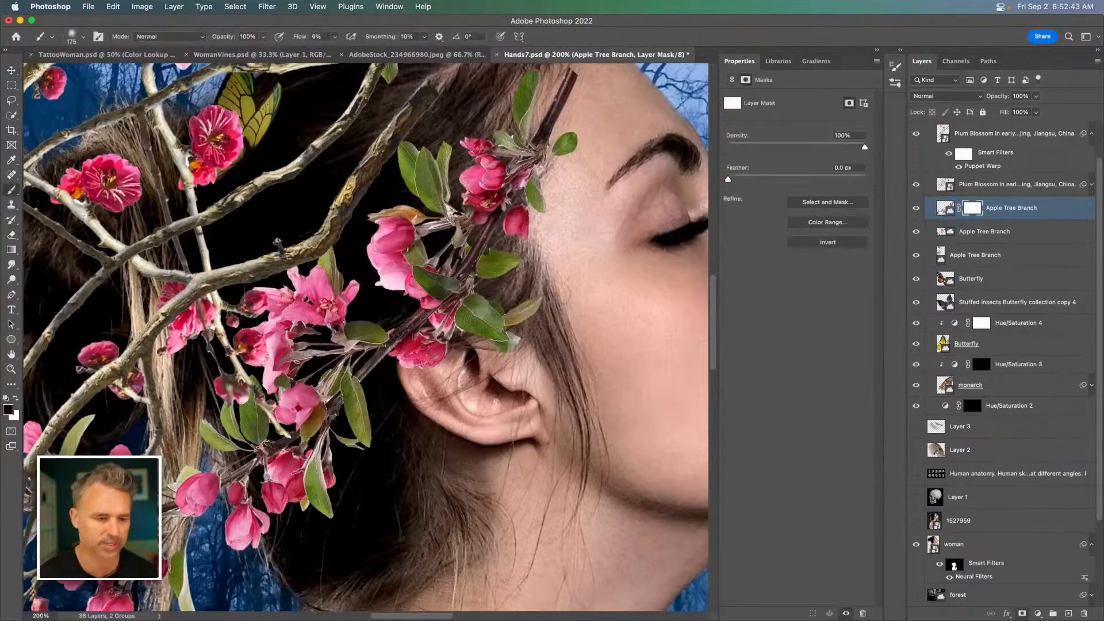
pyautogui.rightClick(402, 290)
pyautogui.doubleClick(587, 186)
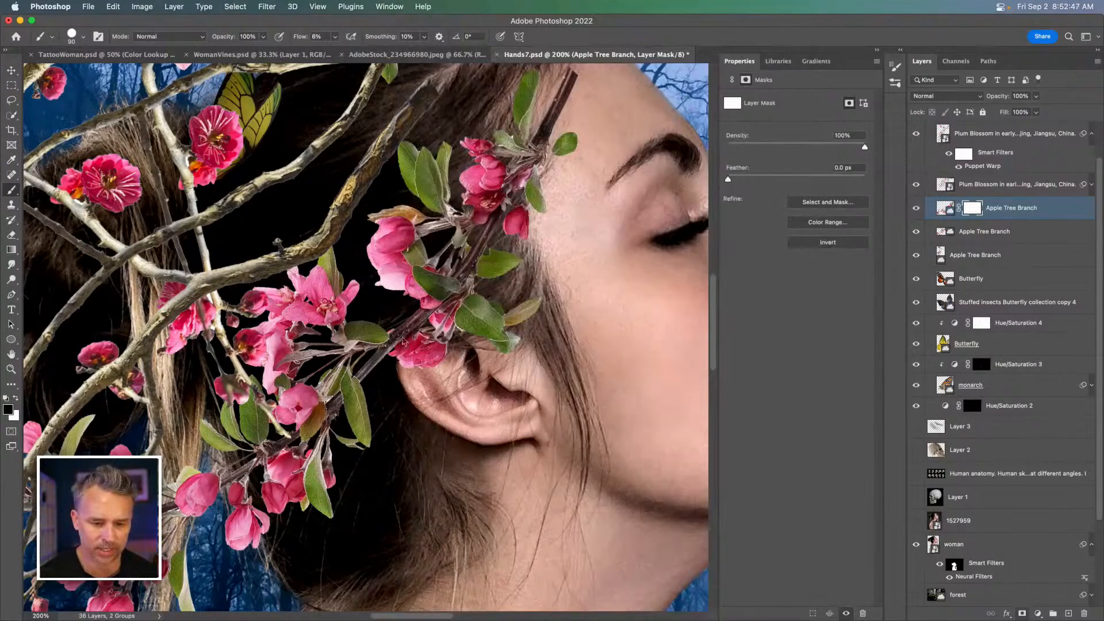
pyautogui.moveTo(299, 37); pyautogui.dragTo(754, 80)
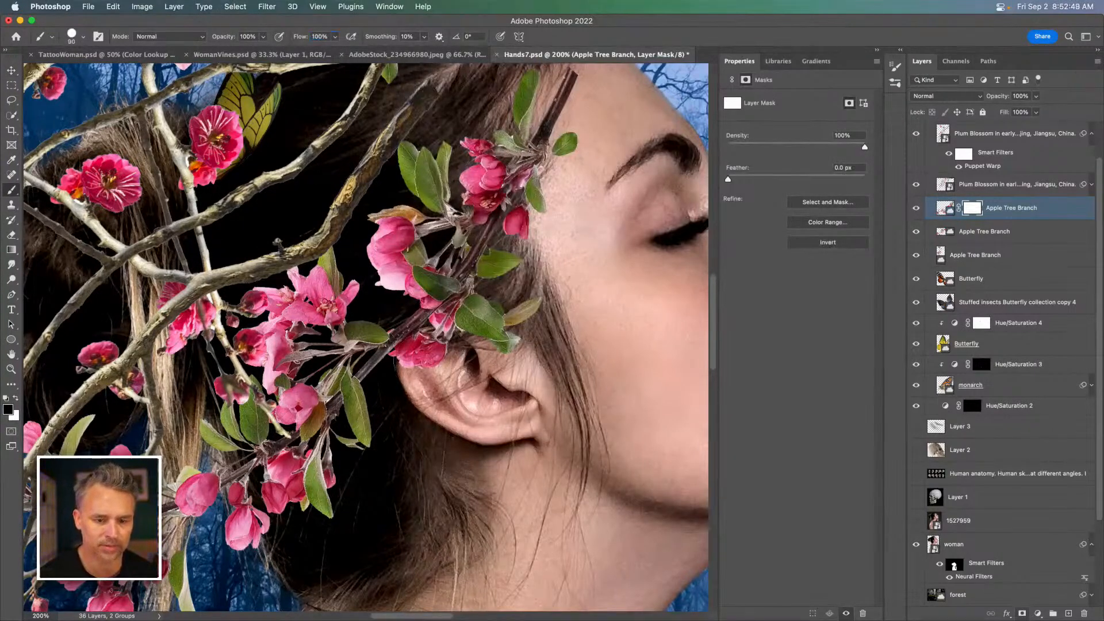
pyautogui.moveTo(428, 357); pyautogui.dragTo(518, 361)
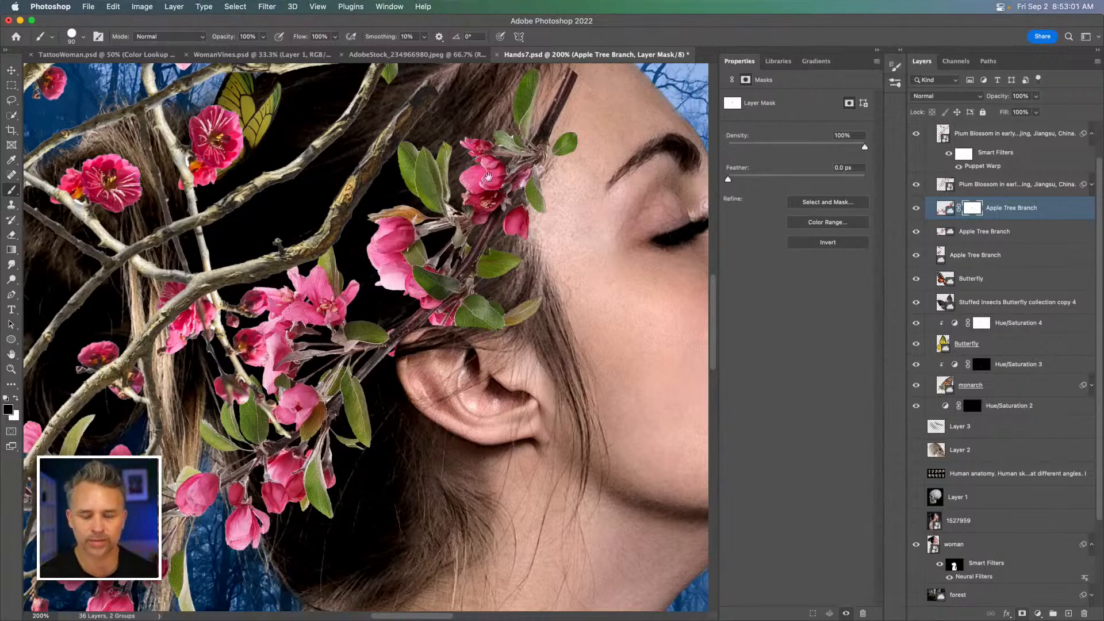
# Step: Fade the branch tip on her forehead in the mask with a 150 px Soft Round brush at 41% flow
pyautogui.scroll(5, 333, 248)
pyautogui.rightClick(332, 248)
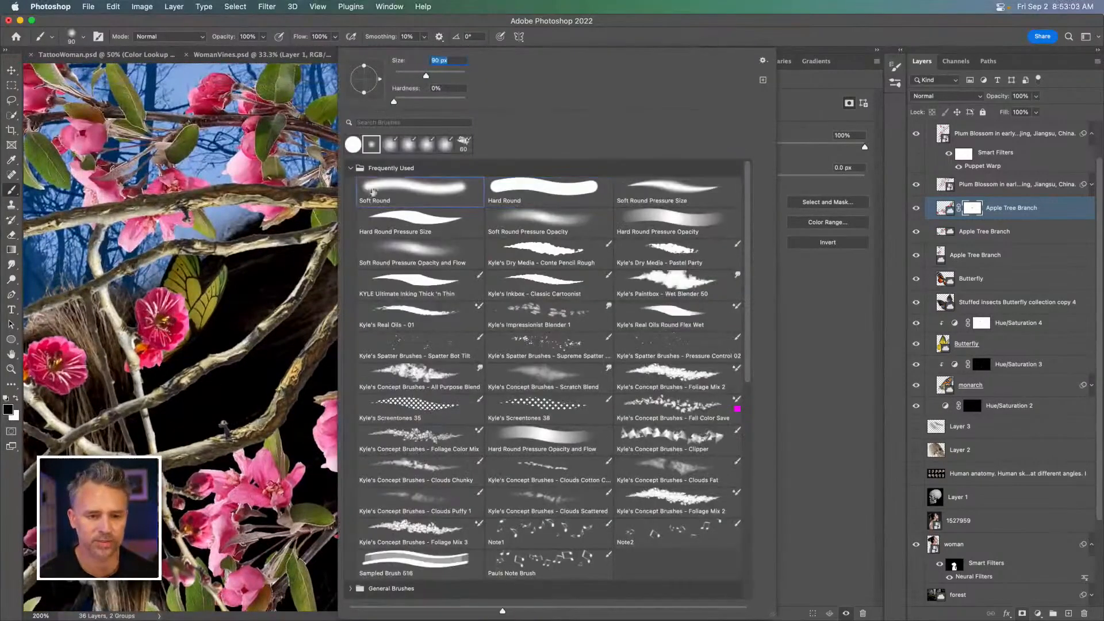
pyautogui.doubleClick(373, 189)
pyautogui.moveTo(299, 39); pyautogui.dragTo(216, 40)
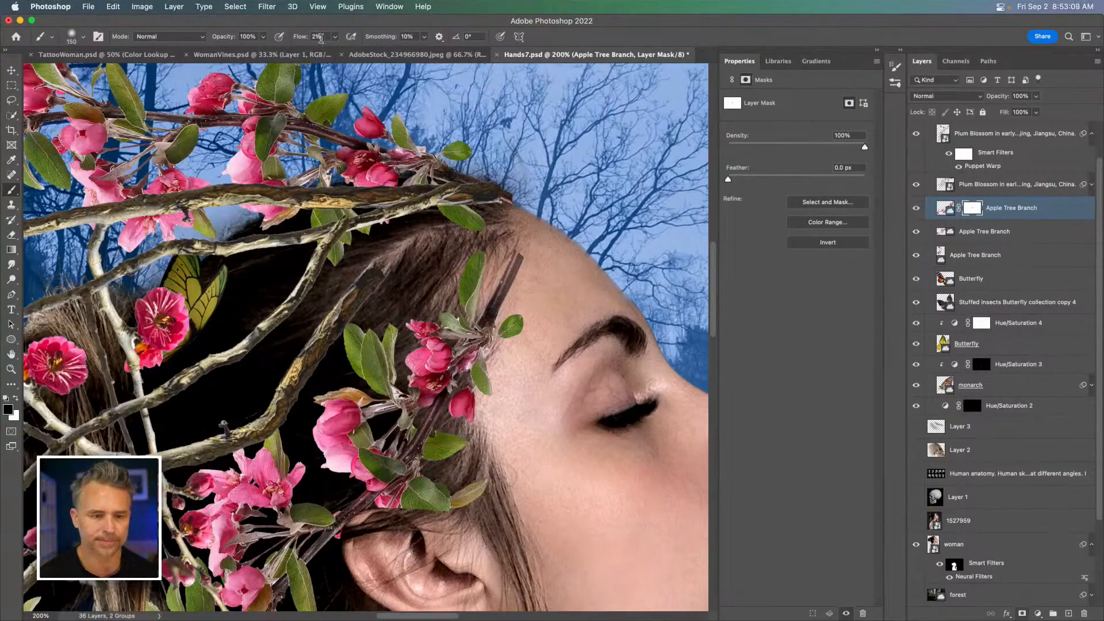
pyautogui.moveTo(299, 41); pyautogui.dragTo(322, 40)
pyautogui.moveTo(528, 253); pyautogui.dragTo(522, 277)
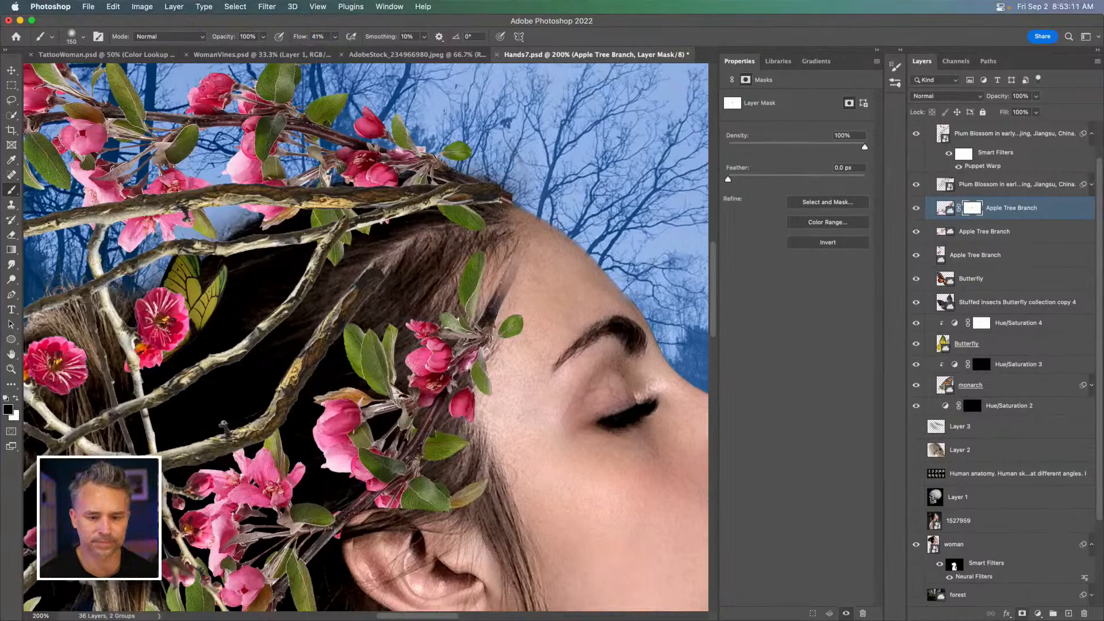
# Step: Rotate the masked Apple Tree Branch copy beside her ear to about -52.34°
pyautogui.press('super+minus')
pyautogui.press('super+minus')
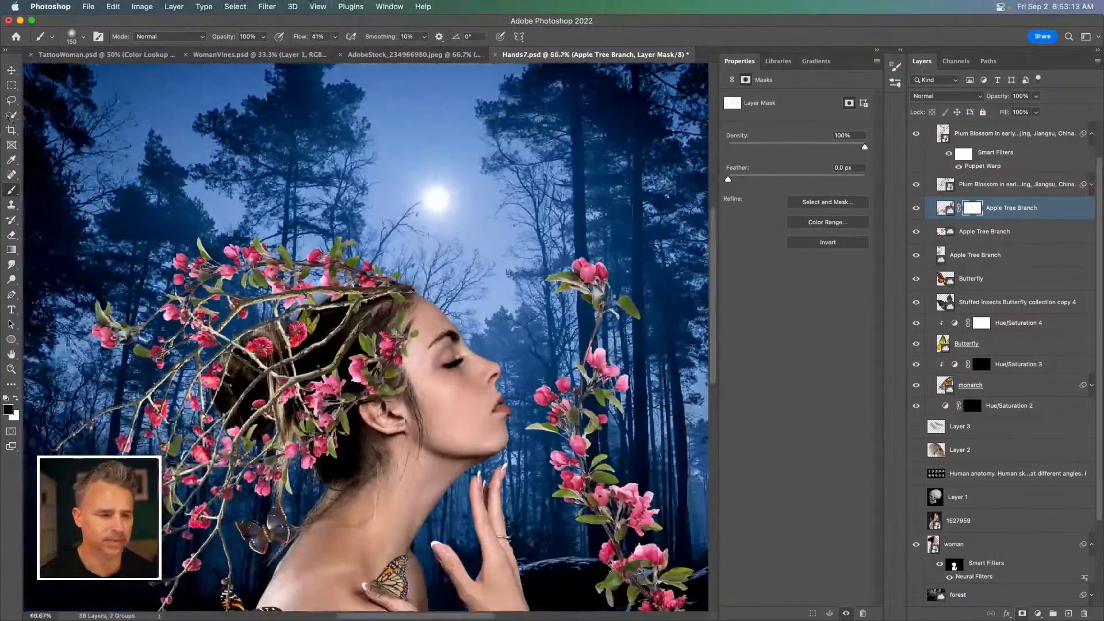
pyautogui.click(11, 69)
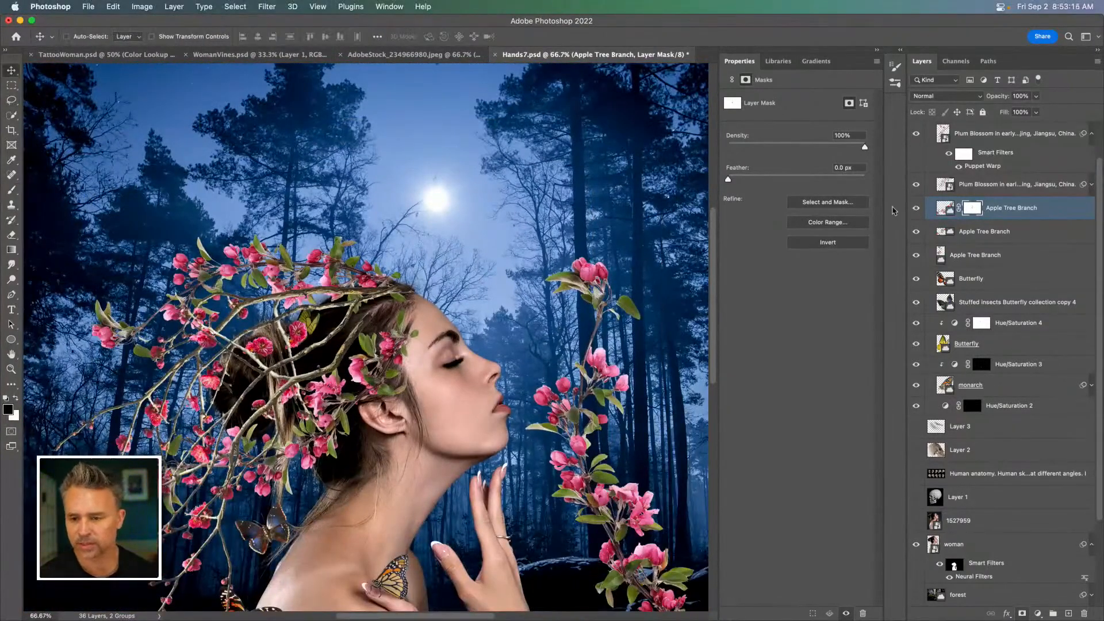
pyautogui.click(943, 207)
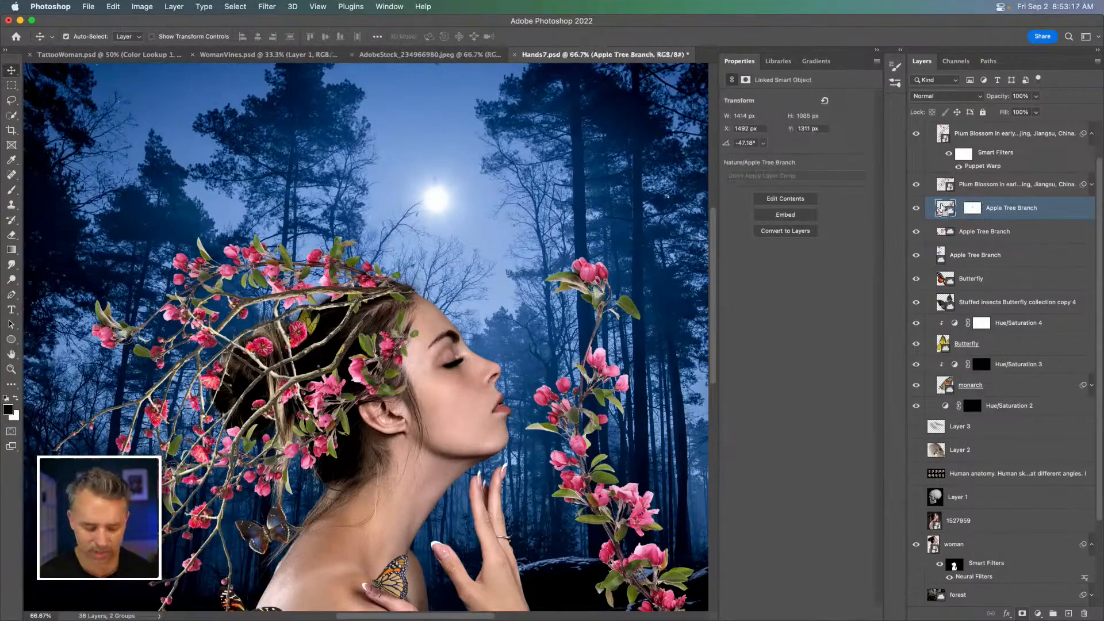
pyautogui.press('super+t')
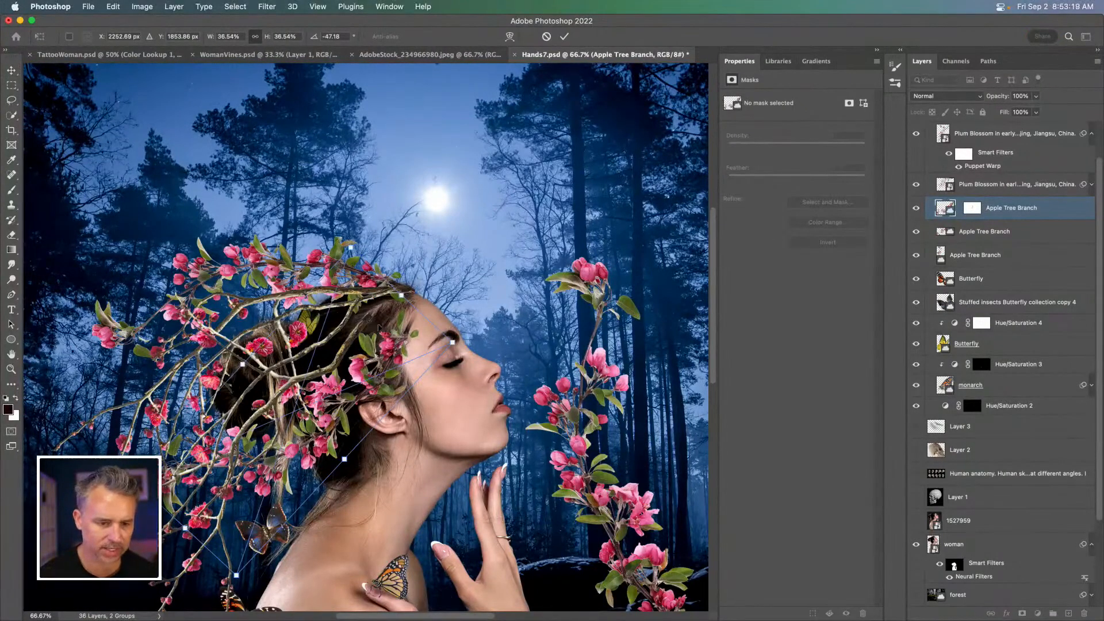
pyautogui.moveTo(244, 256); pyautogui.dragTo(241, 266)
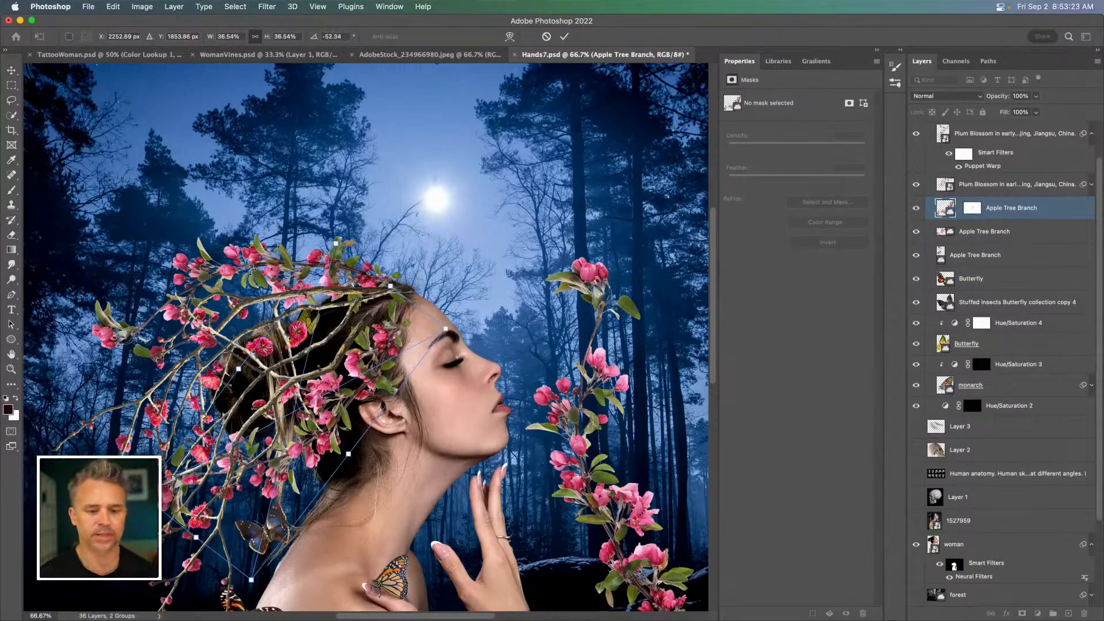
pyautogui.press('Return')
# Step: Move the tall Apple Tree Branch in front of her so that it overlaps her face and raised hand
pyautogui.moveTo(636, 438); pyautogui.dragTo(574, 257)
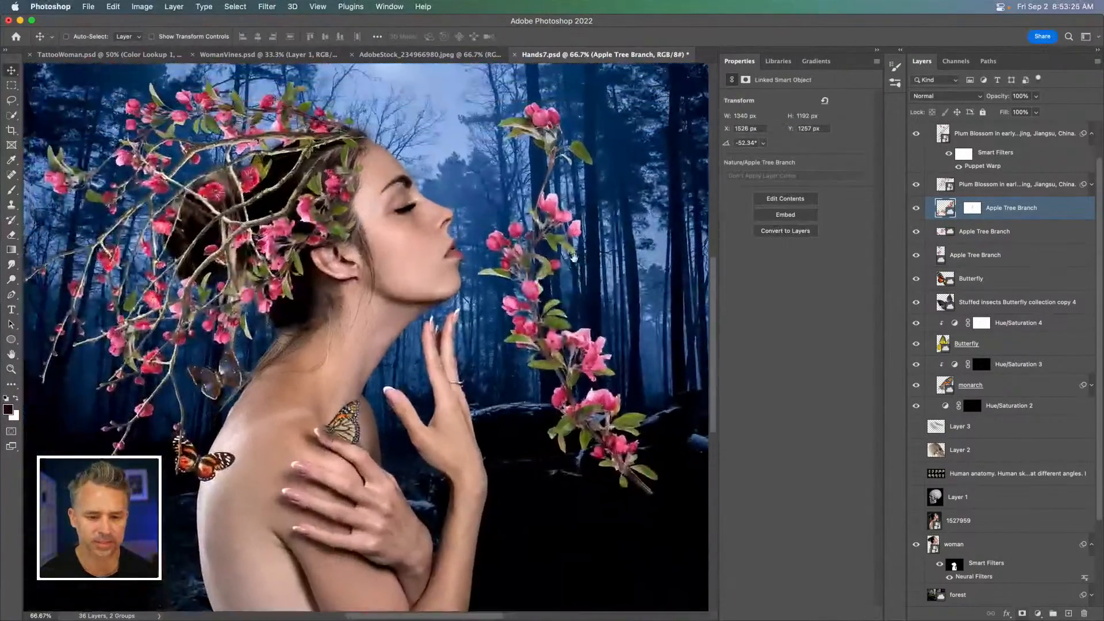
pyautogui.keyDown('super'); pyautogui.click(546, 127); pyautogui.keyUp('super')
pyautogui.moveTo(546, 127); pyautogui.dragTo(415, 170)
pyautogui.press('super+1')
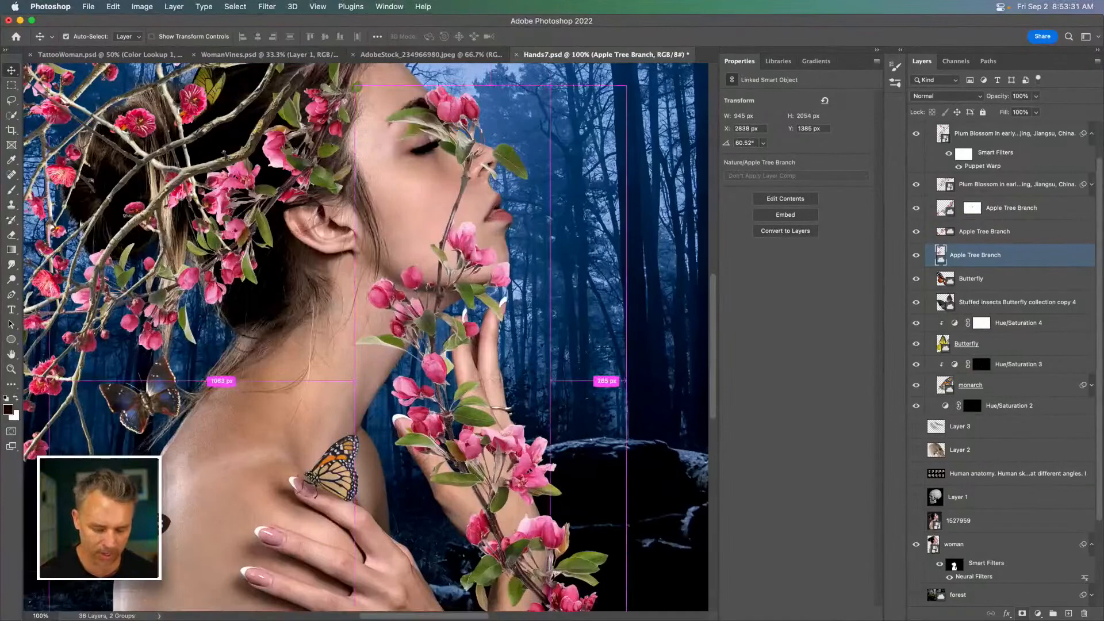
# Step: Rotate the tall Apple Tree Branch to 78.83° and move it so that it rises beneath her chin and in front of her lips
pyautogui.press('super+t')
pyautogui.moveTo(279, 106); pyautogui.dragTo(462, 76)
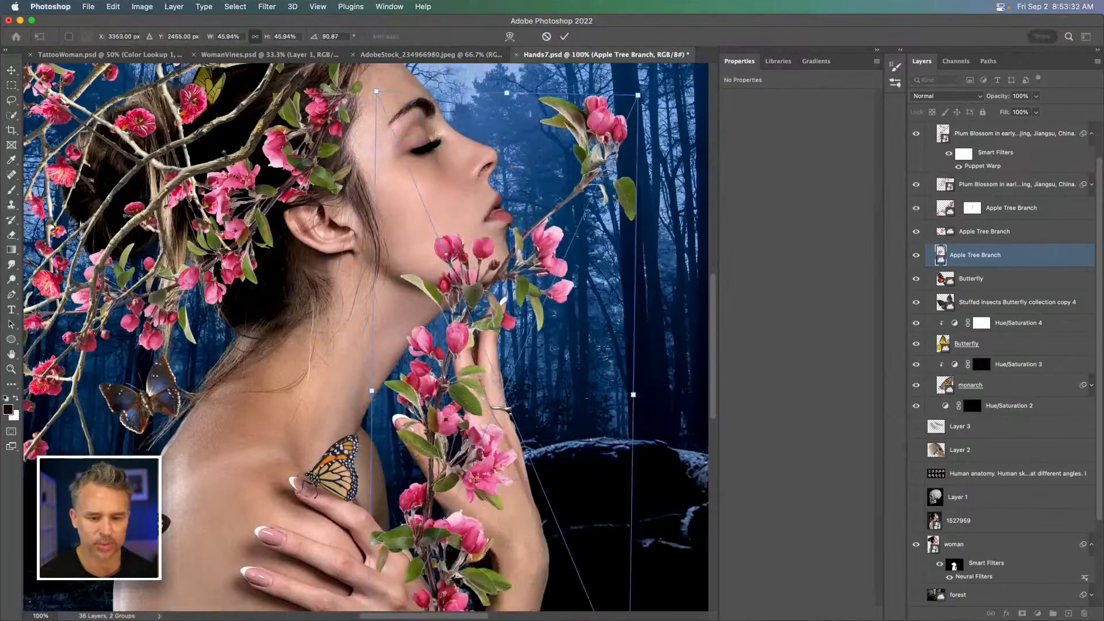
pyautogui.press('Return')
pyautogui.moveTo(414, 306); pyautogui.dragTo(464, 296)
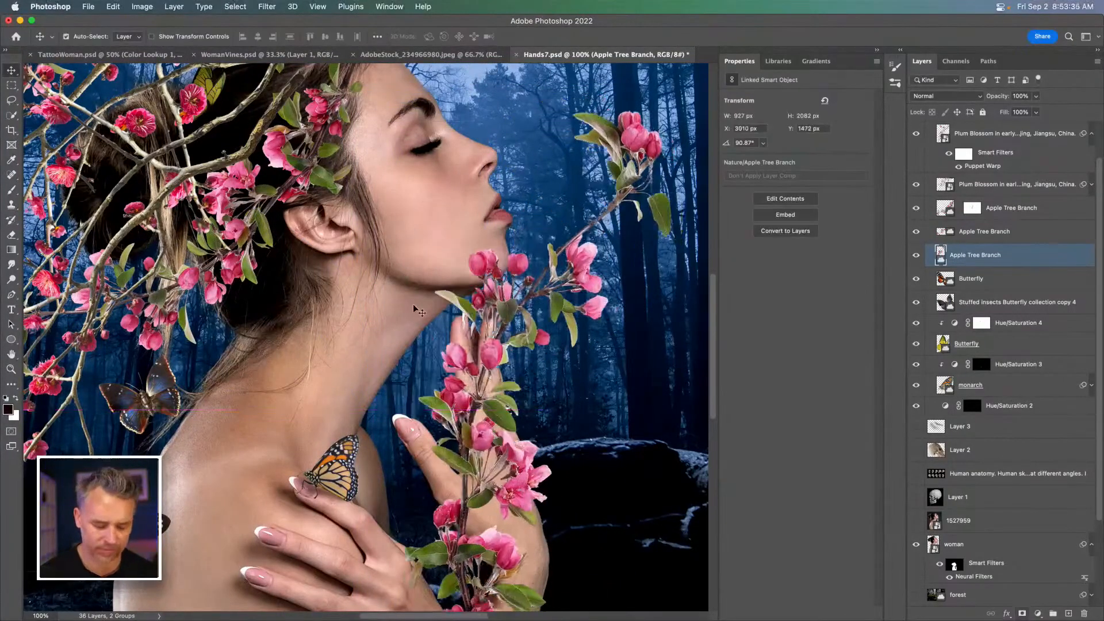
pyautogui.press('super+t')
pyautogui.moveTo(313, 139); pyautogui.dragTo(278, 205)
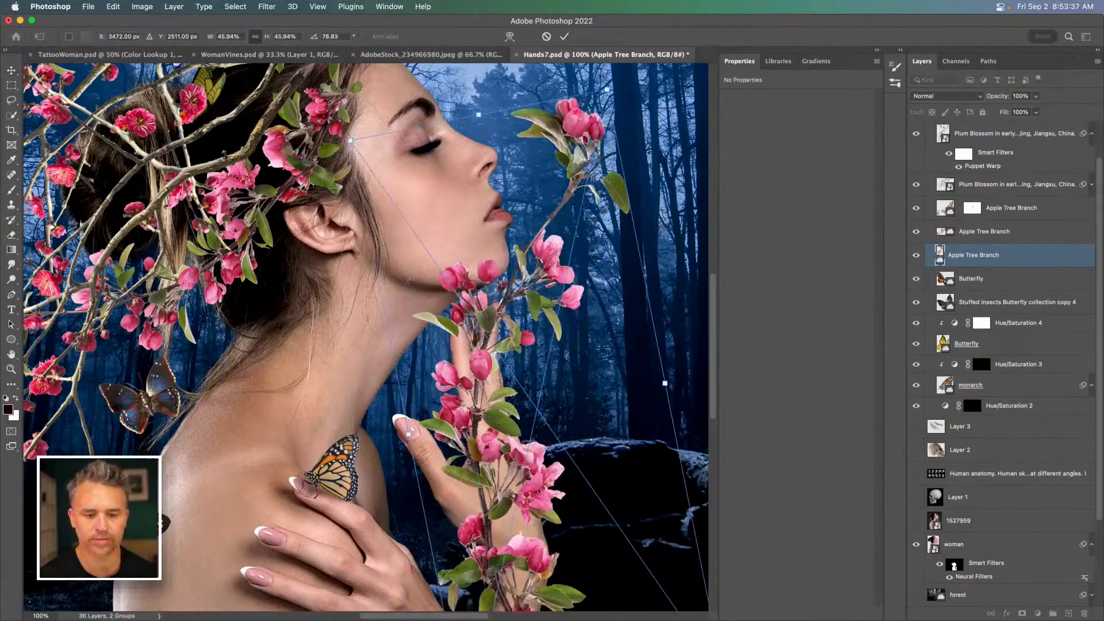
pyautogui.press('Return')
pyautogui.moveTo(510, 327); pyautogui.dragTo(481, 323)
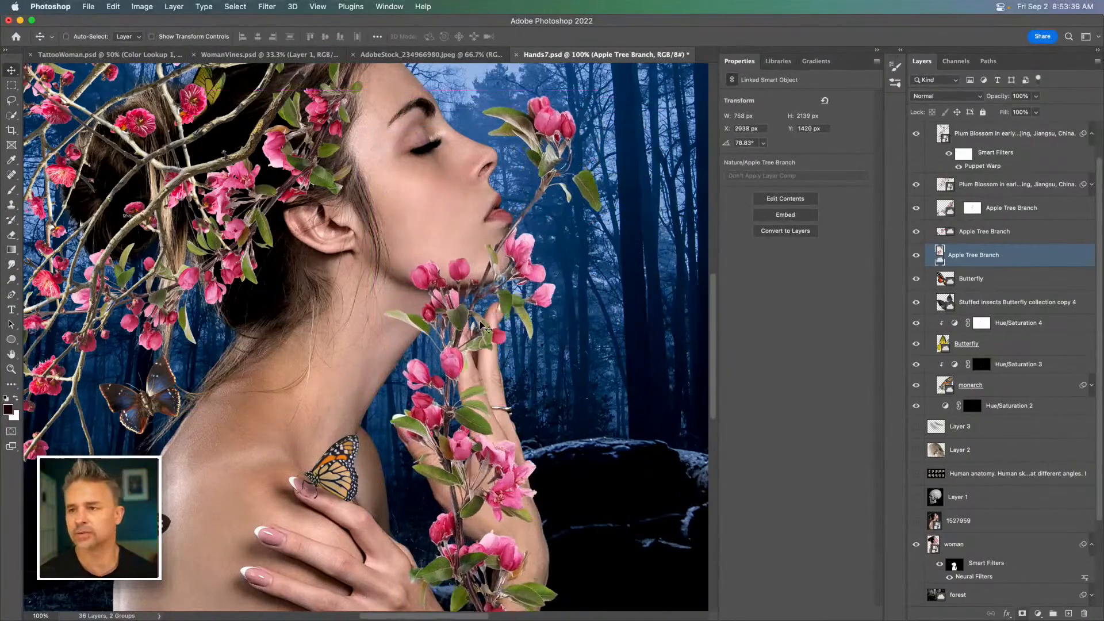
# Step: Puppet Warp the tall Apple Tree Branch so that its upper part bends away from her face and its stem follows her raised hand
pyautogui.press('super+minus')
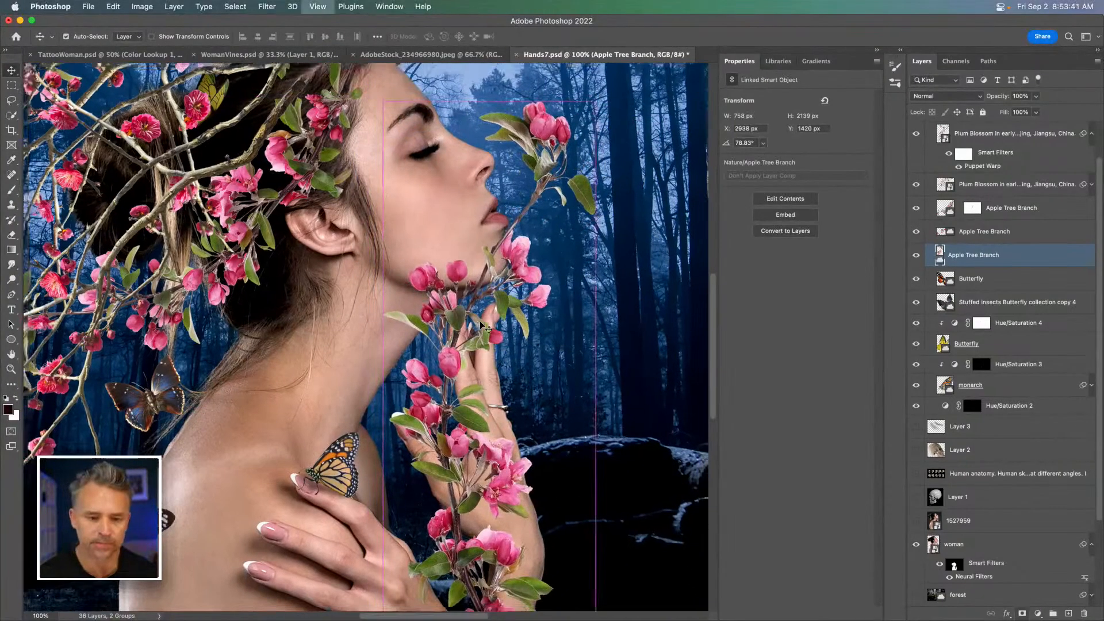
pyautogui.press('super+shift+p')
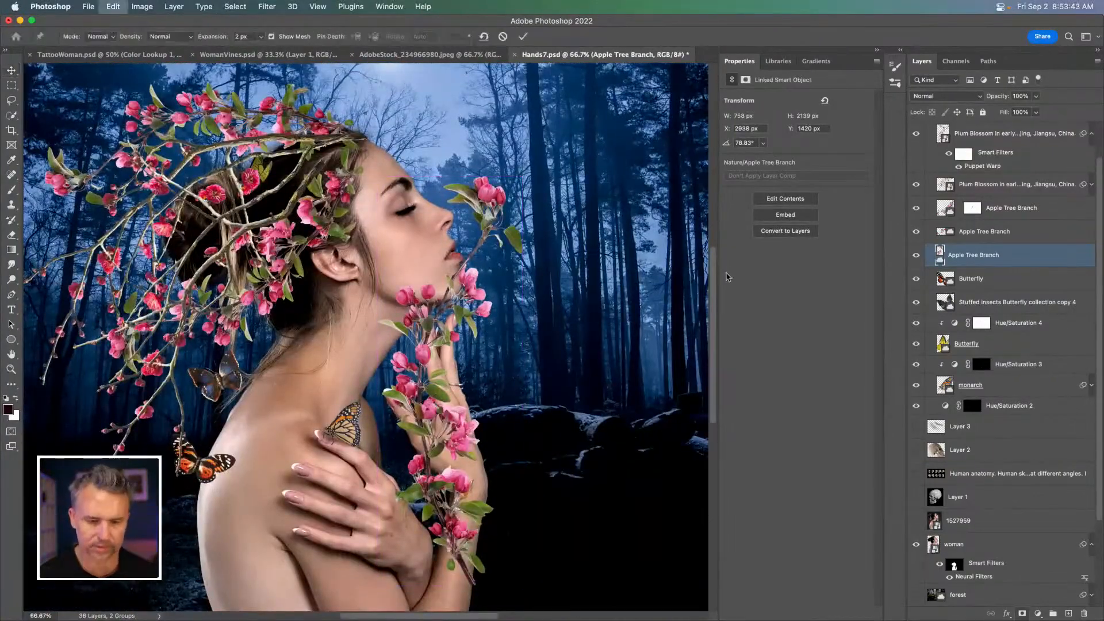
pyautogui.click(491, 222)
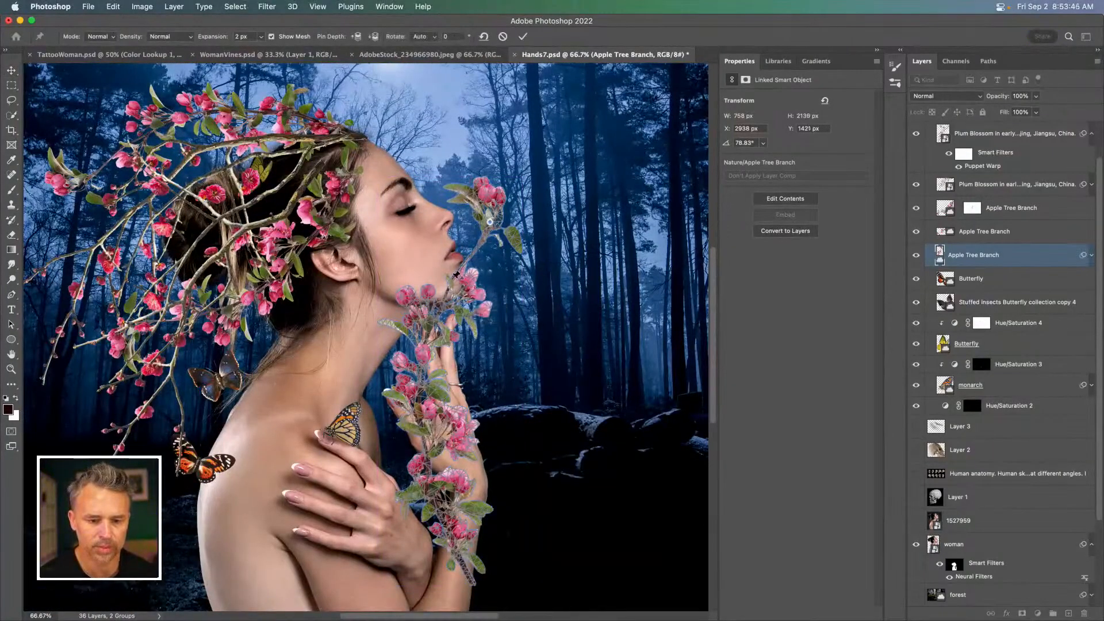
pyautogui.moveTo(453, 282); pyautogui.dragTo(464, 288)
pyautogui.click(461, 405)
pyautogui.moveTo(462, 405); pyautogui.dragTo(429, 385)
pyautogui.click(429, 503)
pyautogui.moveTo(429, 505); pyautogui.dragTo(437, 520)
pyautogui.moveTo(464, 287); pyautogui.dragTo(477, 291)
pyautogui.moveTo(490, 221)
pyautogui.mouseDown()
pyautogui.moveTo(498, 213)
pyautogui.moveTo(507, 223)
pyautogui.mouseUp()
pyautogui.press('Return')
# Step: Add a layer mask to the tall Apple Tree Branch and fill a lasso selection around its lower part with black
pyautogui.press('super+plus')
pyautogui.press('super+plus')
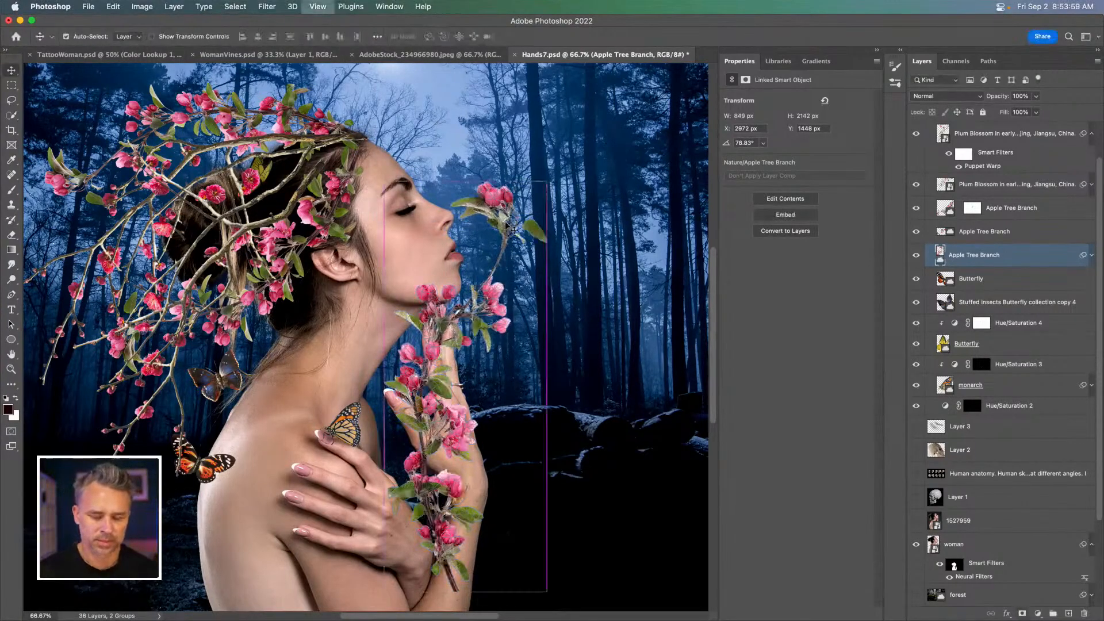
pyautogui.moveTo(274, 344); pyautogui.dragTo(212, 155)
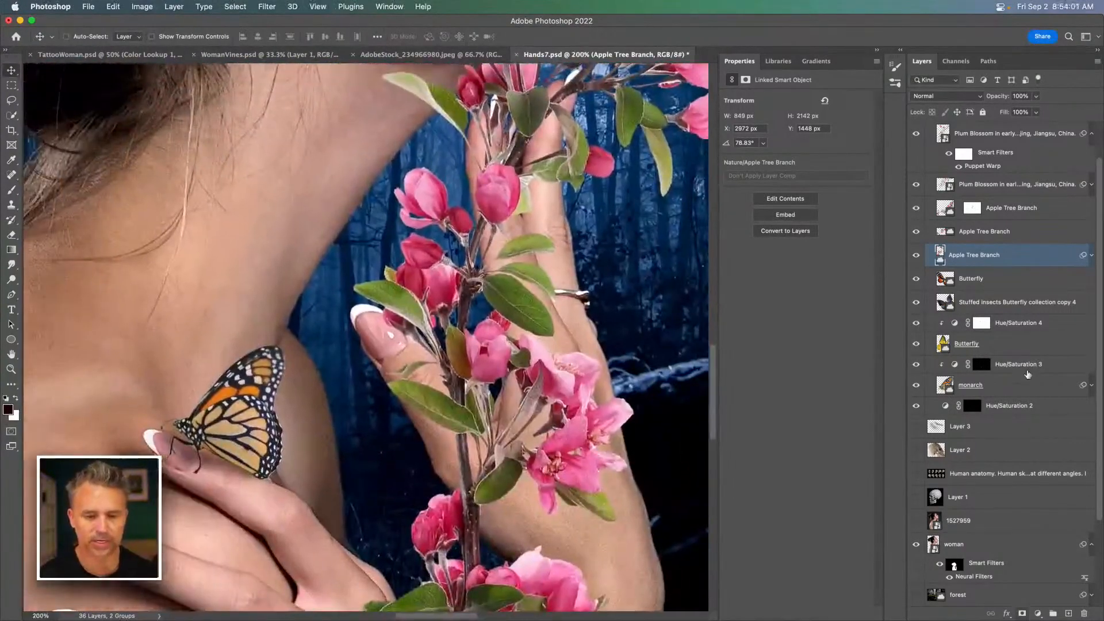
pyautogui.click(1022, 613)
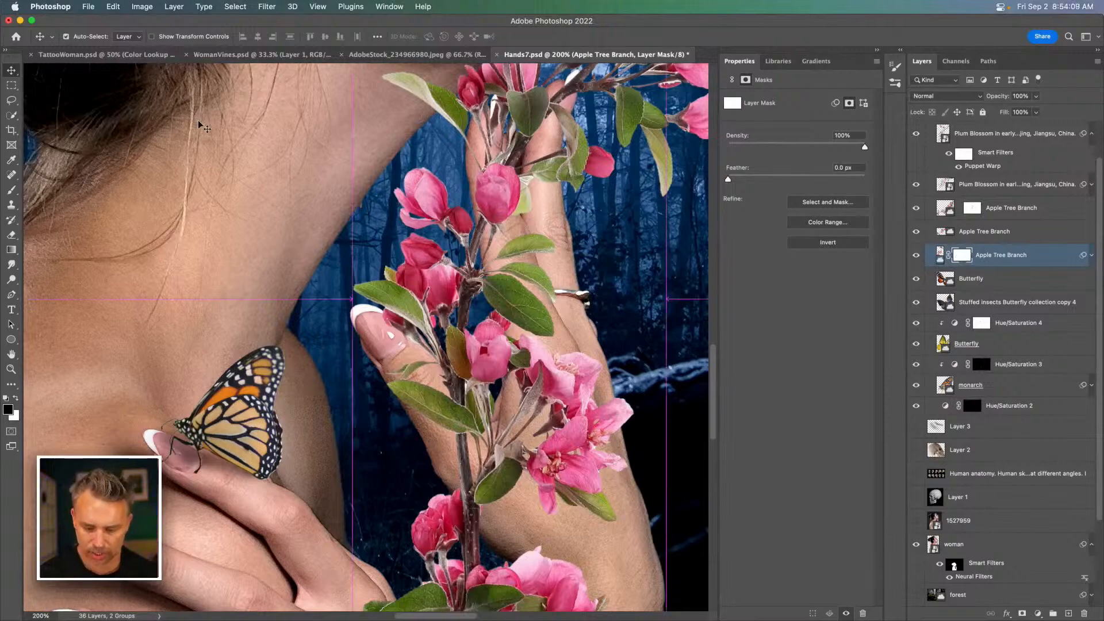
pyautogui.press('super+minus')
pyautogui.press('super+minus')
pyautogui.press('l')
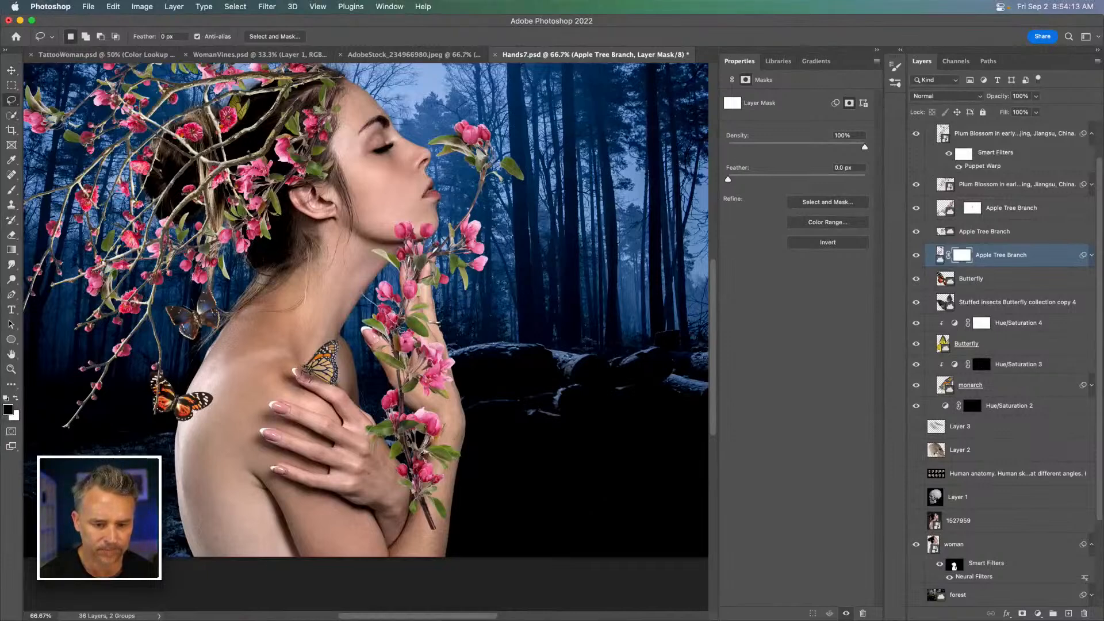
pyautogui.moveTo(414, 334)
pyautogui.mouseDown()
pyautogui.moveTo(546, 497)
pyautogui.moveTo(256, 360)
pyautogui.moveTo(360, 290)
pyautogui.mouseUp()
pyautogui.press('i')
pyautogui.hotkey('shift', 'BackSpace')
pyautogui.click(629, 255)
pyautogui.hotkey('ctrl', 'd')
# Step: Duplicate the masked Apple Tree Branch, place the copy directly below the woman layer, invert its mask and compare it hidden and shown
pyautogui.hotkey('ctrl', 'j')
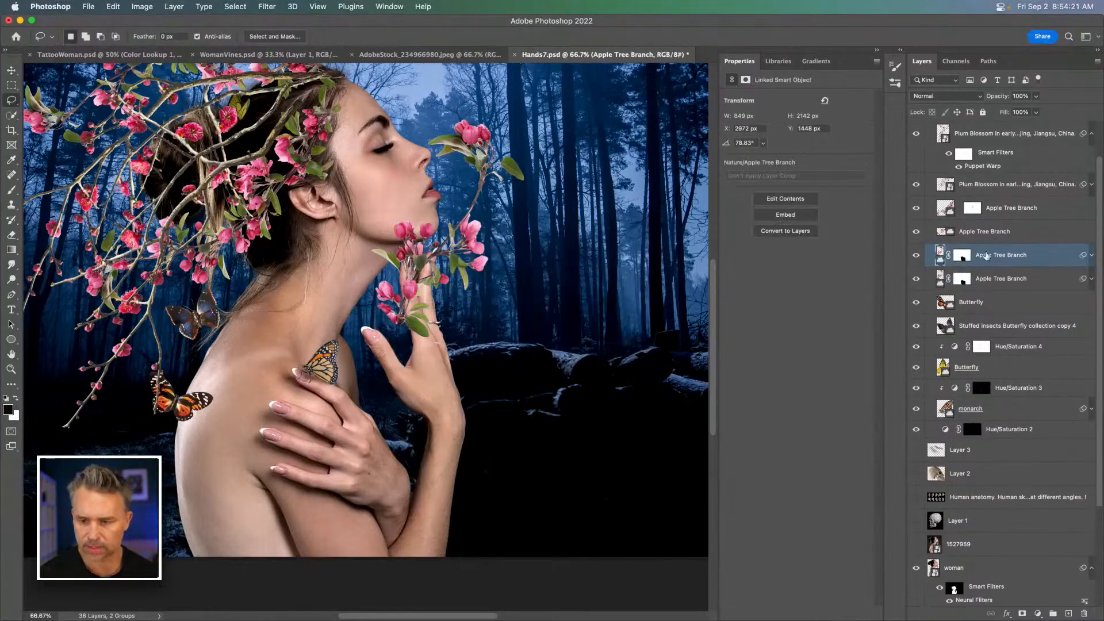
pyautogui.moveTo(1006, 258); pyautogui.dragTo(1007, 604)
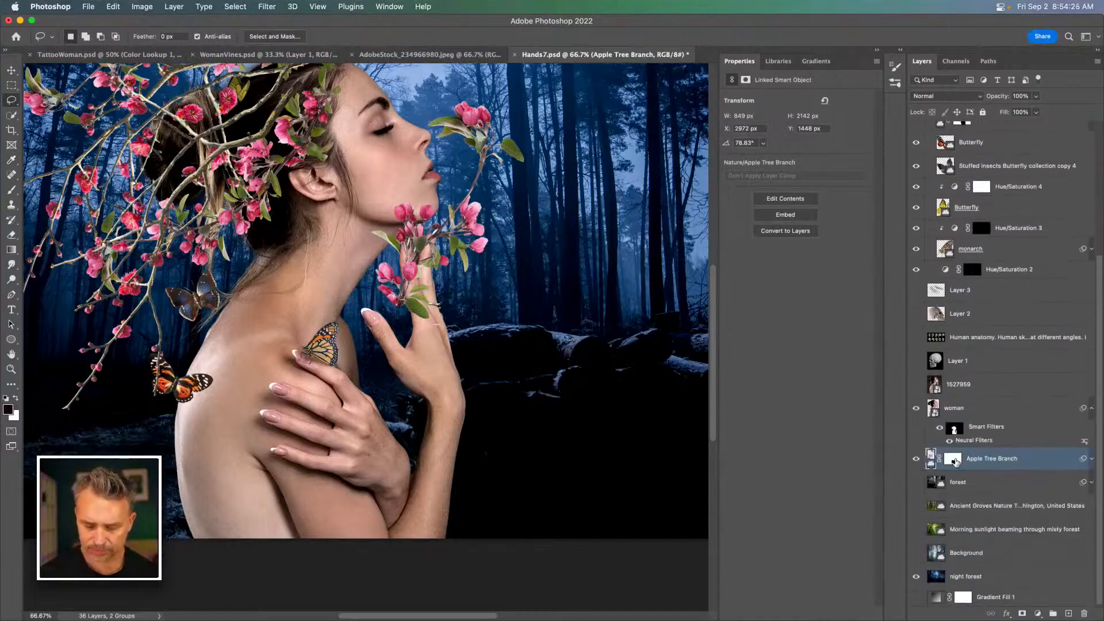
pyautogui.click(954, 460)
pyautogui.hotkey('ctrl', 'i')
pyautogui.hotkey('ctrl', '+')
pyautogui.hotkey('ctrl', '+')
pyautogui.click(916, 460)
pyautogui.click(917, 460)
pyautogui.click(916, 460)
pyautogui.click(916, 461)
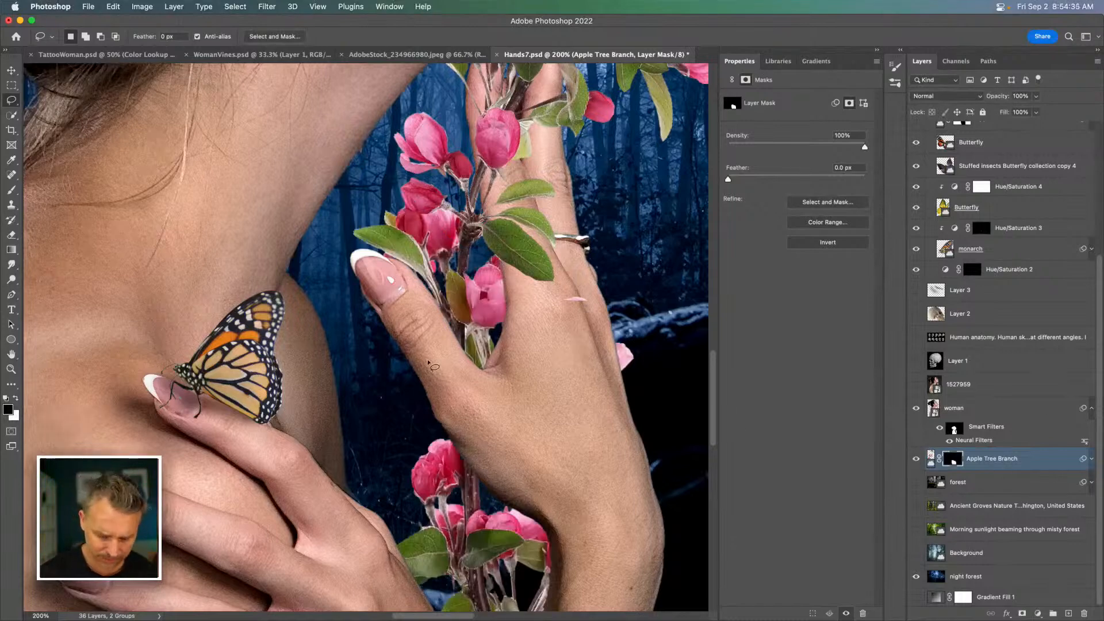
# Step: Set the brush flow to 100% and hide the stray petal on the back of her hand in the front Apple Tree Branch's mask
pyautogui.press('b')
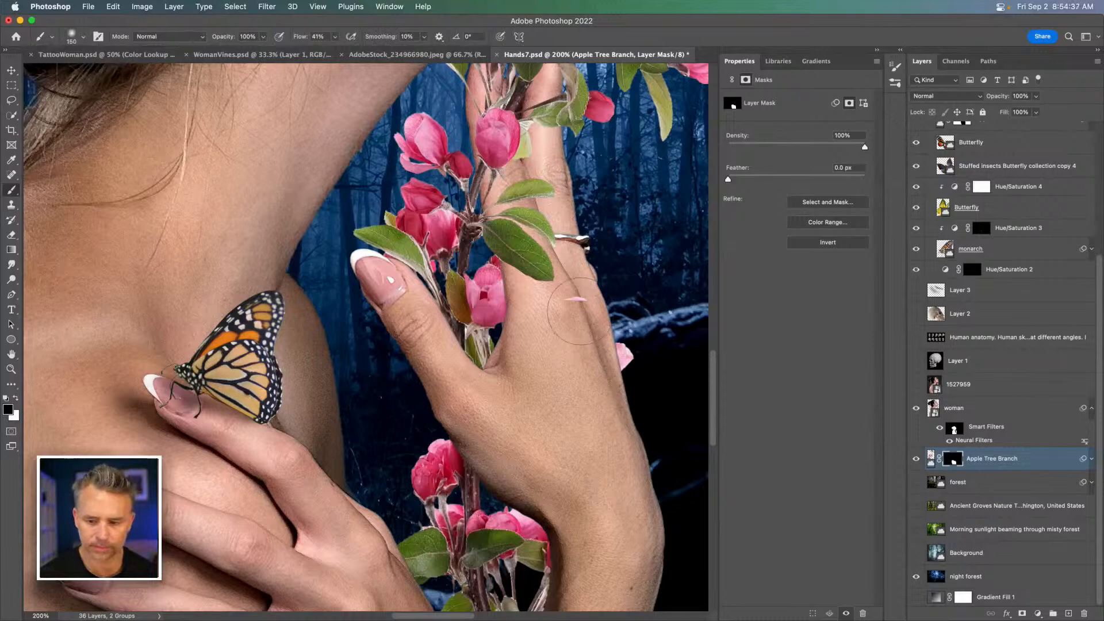
pyautogui.moveTo(298, 38); pyautogui.dragTo(821, 65)
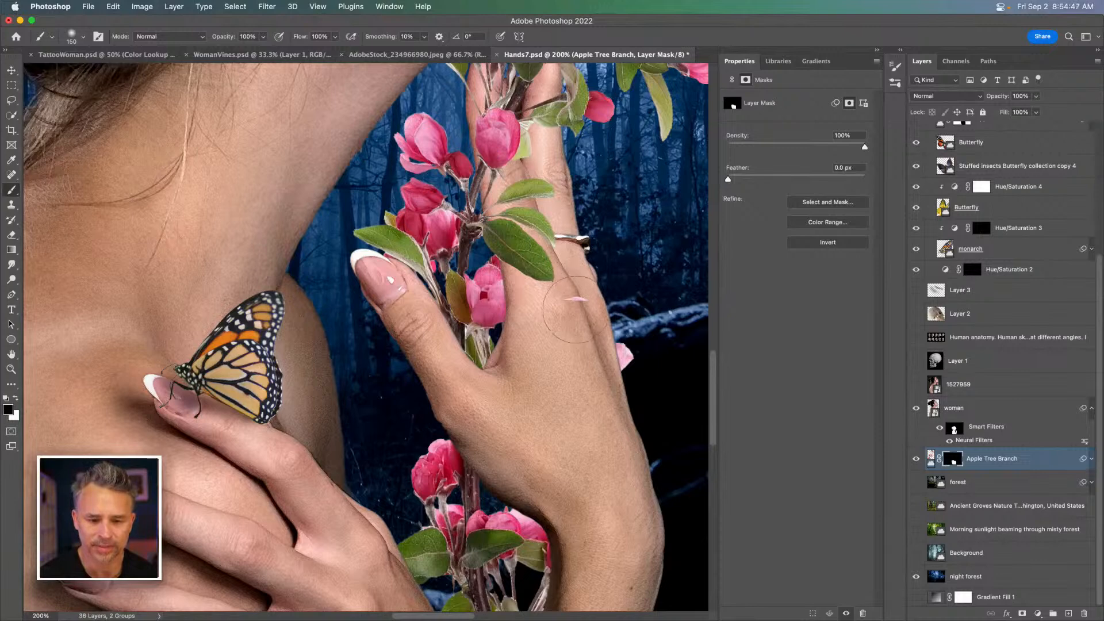
pyautogui.click(917, 460)
pyautogui.click(917, 460)
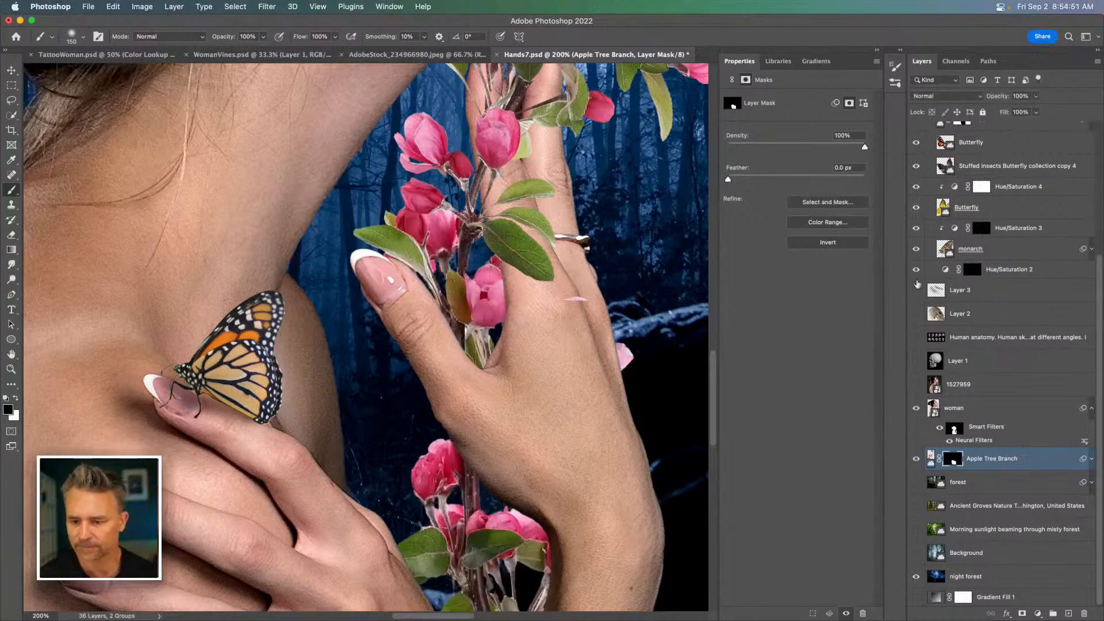
pyautogui.scroll(5, 964, 233)
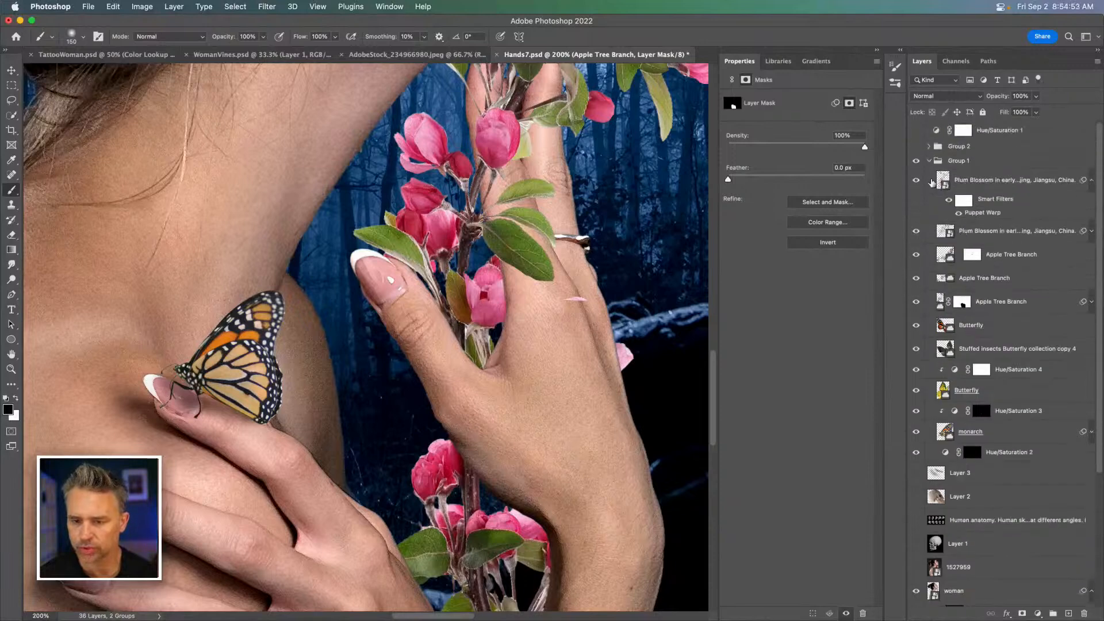
pyautogui.click(935, 268)
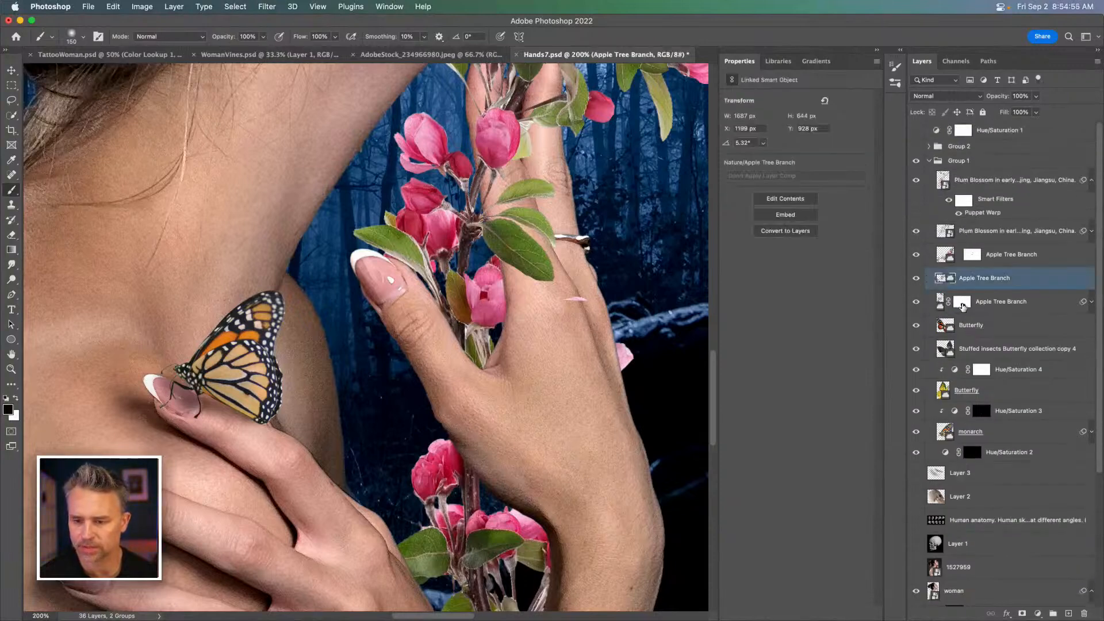
pyautogui.click(962, 303)
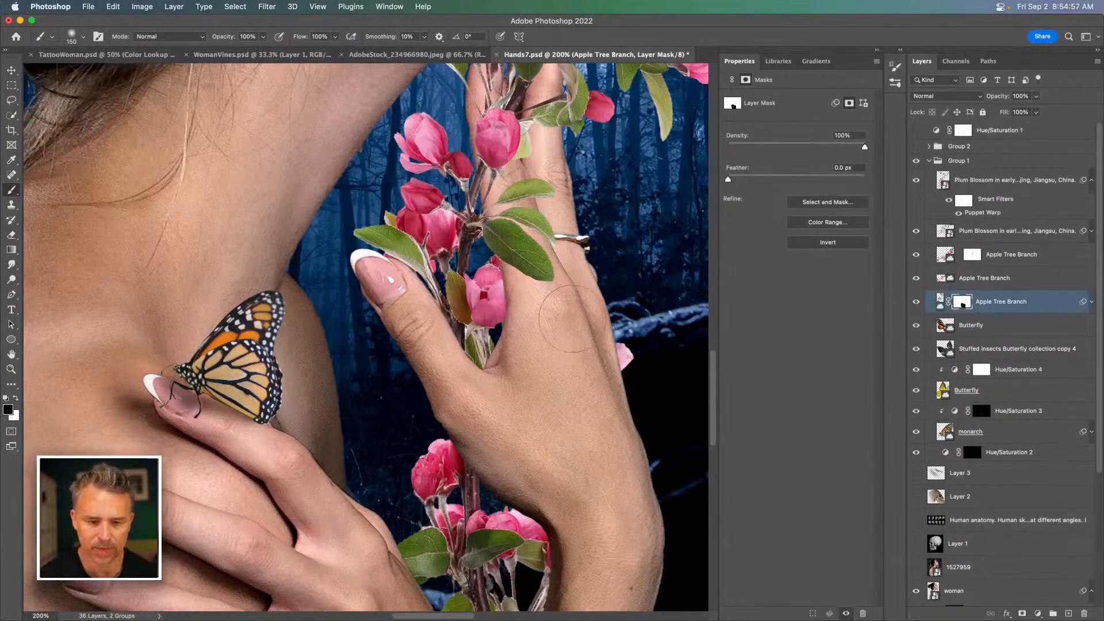
# Step: Move the orange Butterfly from behind her shoulder to the open sky above the blossom branches in her hair
pyautogui.press('super+minus')
pyautogui.press('super+minus')
pyautogui.press('super+minus')
pyautogui.press('super+minus')
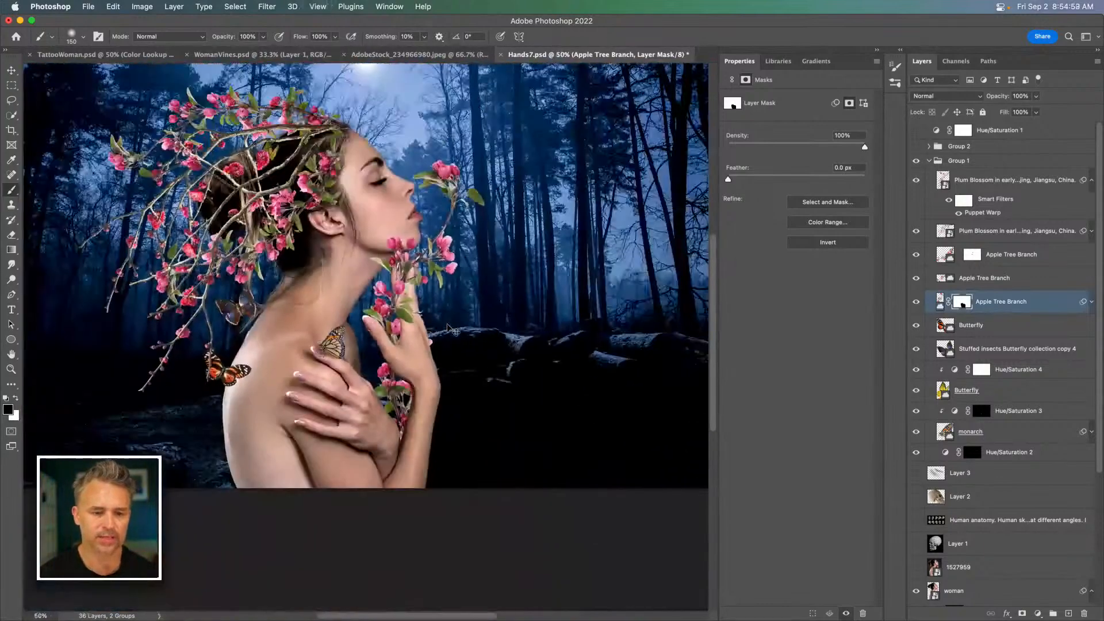
pyautogui.moveTo(448, 324); pyautogui.dragTo(521, 358)
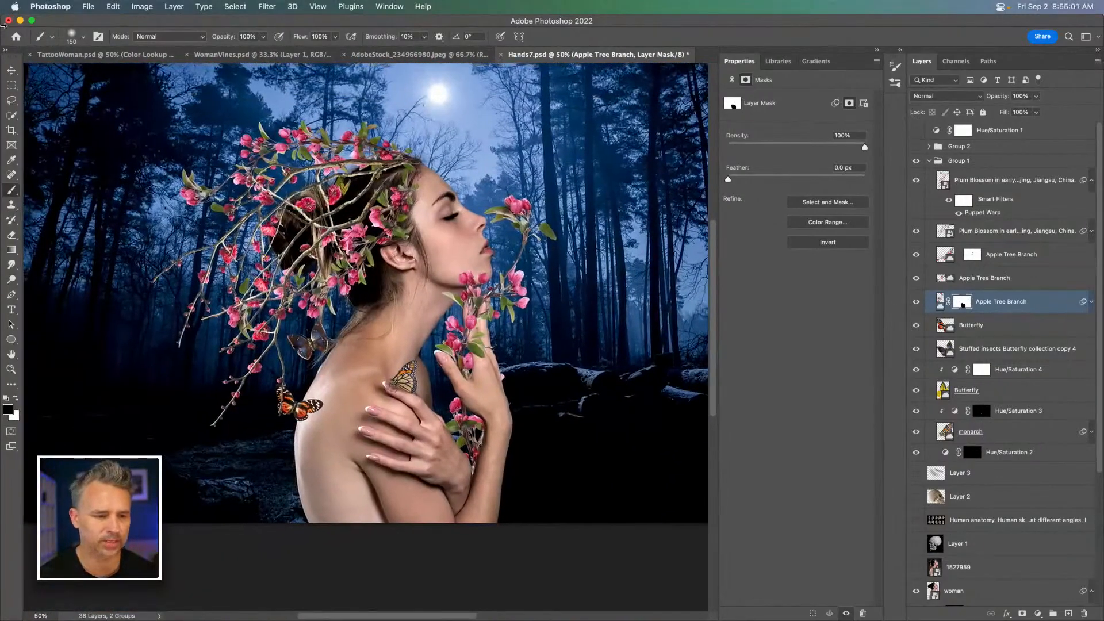
pyautogui.click(11, 69)
pyautogui.moveTo(297, 411); pyautogui.dragTo(224, 118)
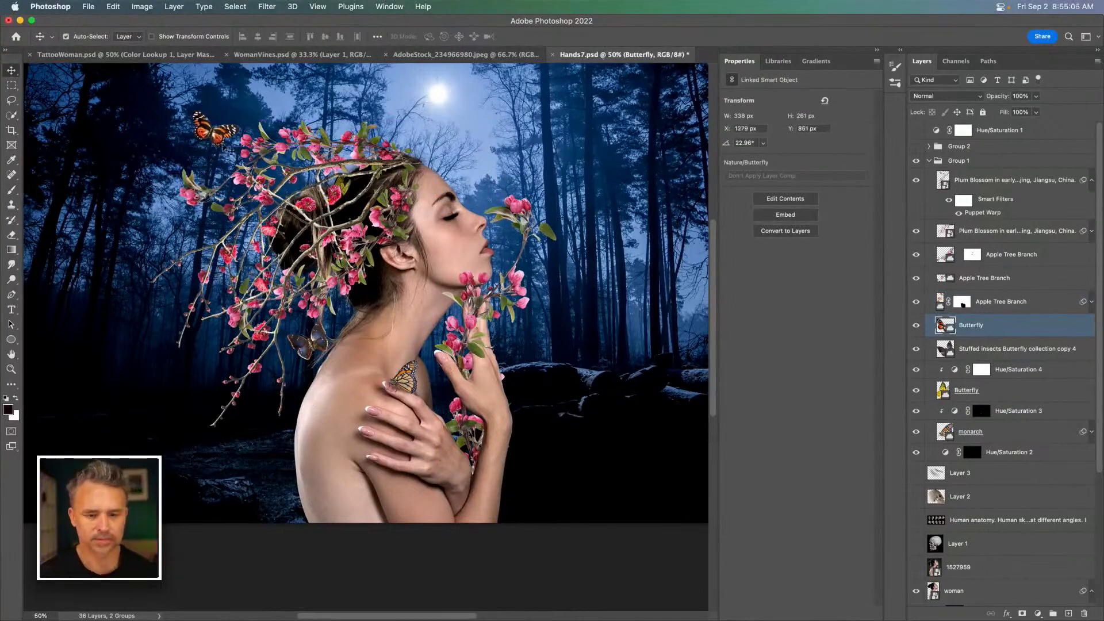
# Step: Examine the branch and rose layers in Group 2 with Group 1 hidden, and restore the visibility of Group 1 alone
pyautogui.press('super+plus')
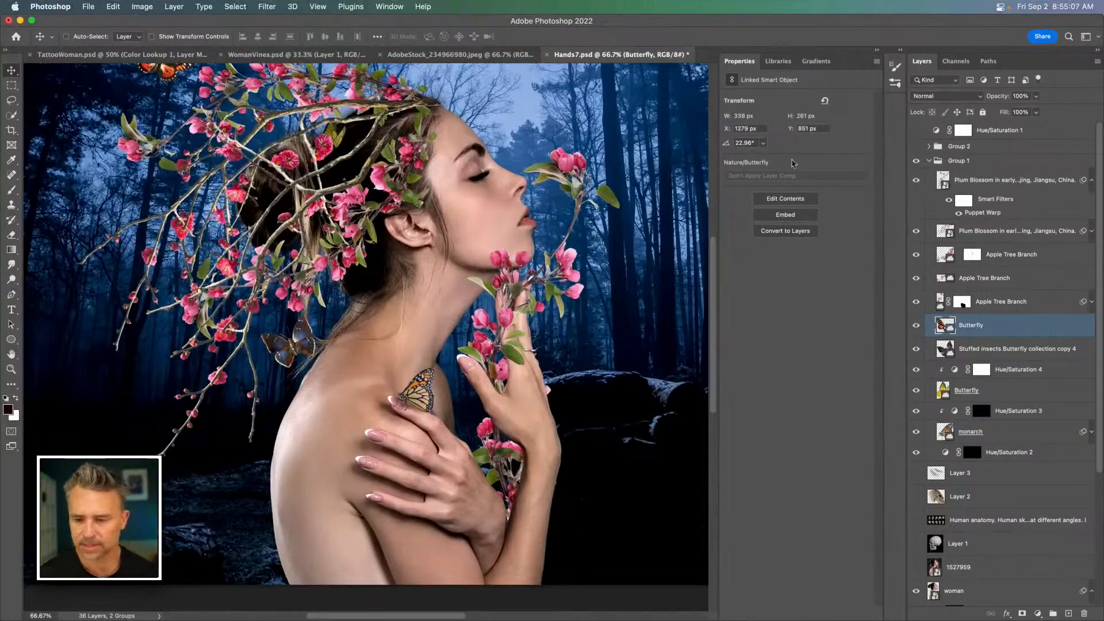
pyautogui.click(877, 50)
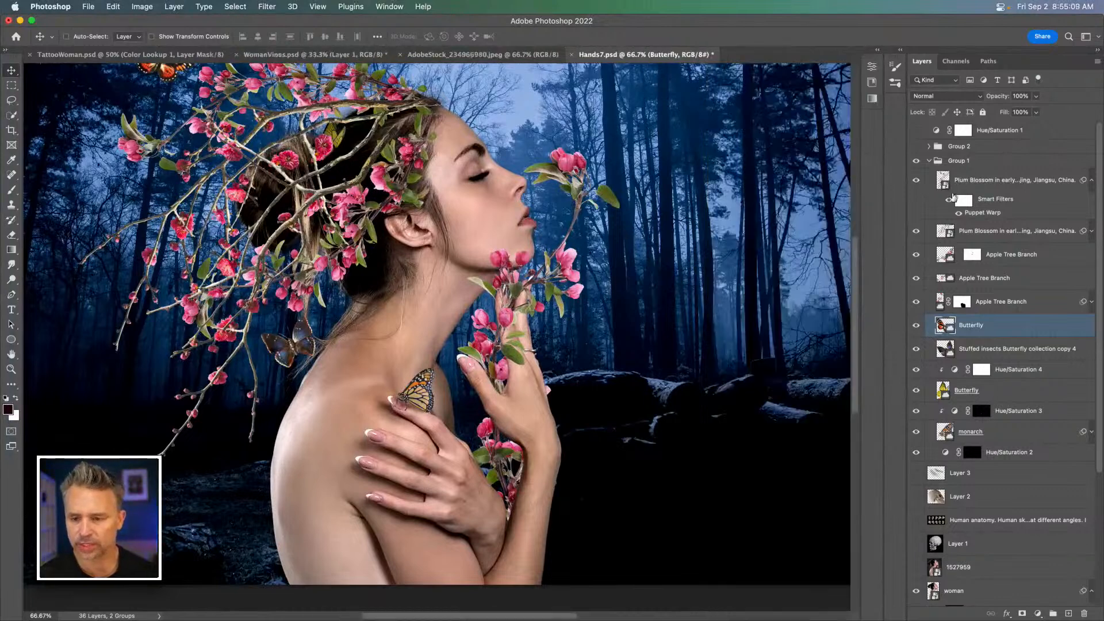
pyautogui.click(1091, 180)
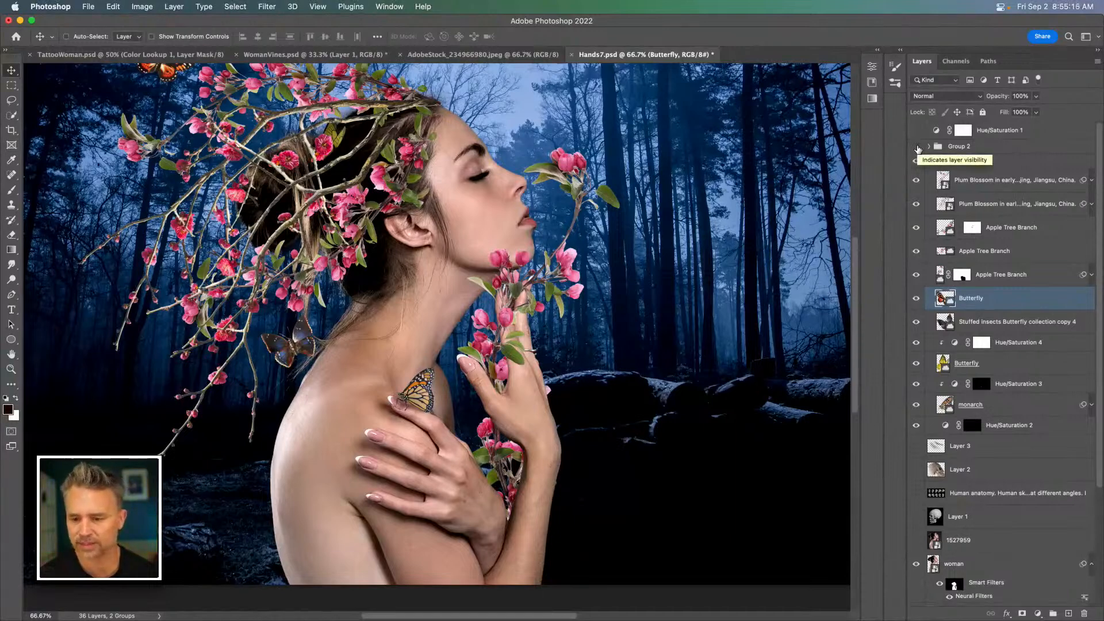
pyautogui.click(916, 148)
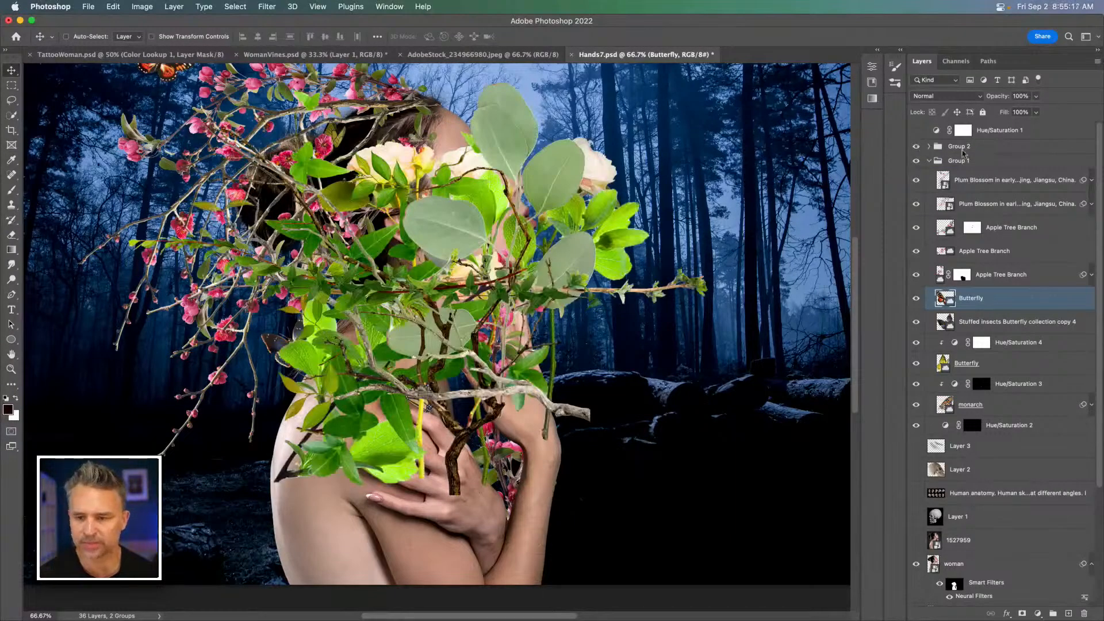
pyautogui.click(972, 151)
pyautogui.click(929, 161)
pyautogui.click(916, 163)
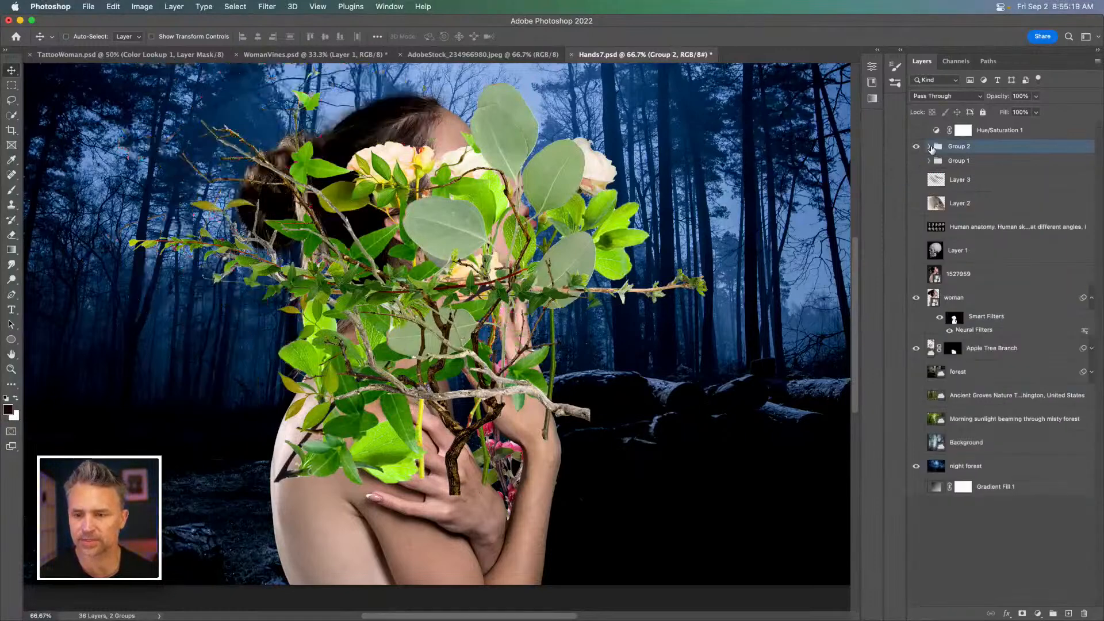
pyautogui.click(929, 147)
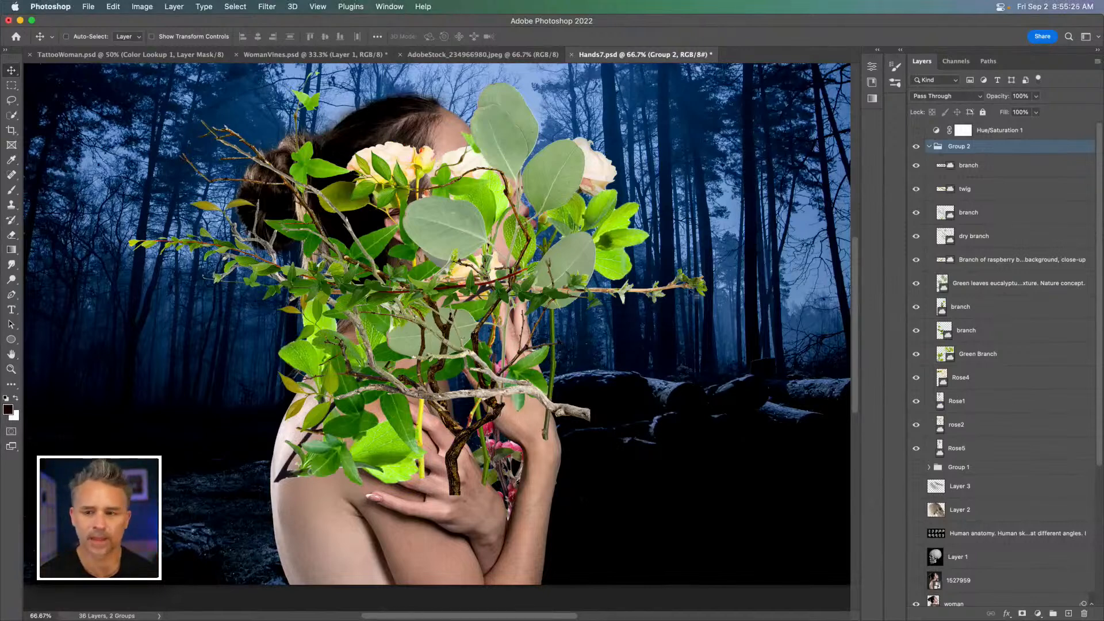
pyautogui.click(929, 146)
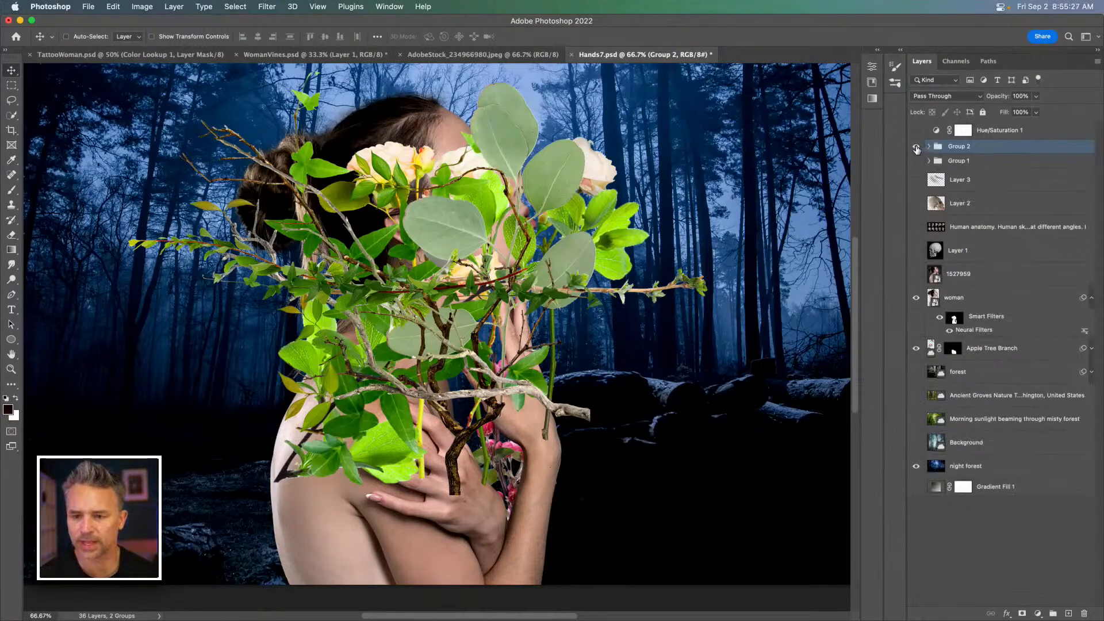
pyautogui.click(917, 147)
pyautogui.click(917, 163)
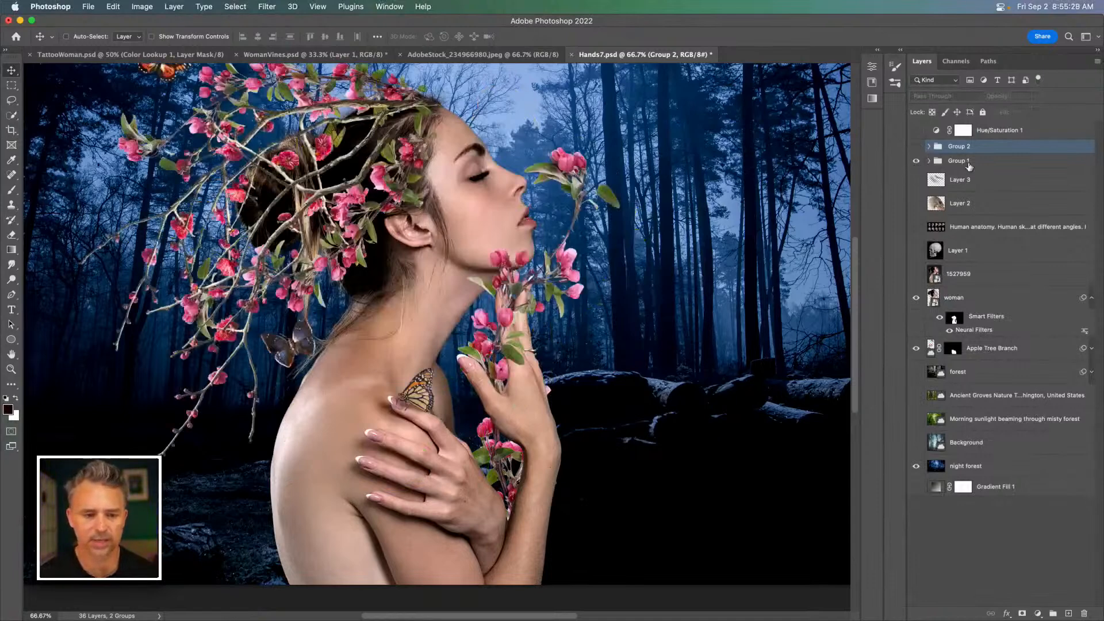
pyautogui.click(969, 164)
# Step: Place Hands7.psd side by side with TattooWoman.psd and collapse the layer panels to compare both composites
pyautogui.click(61, 55)
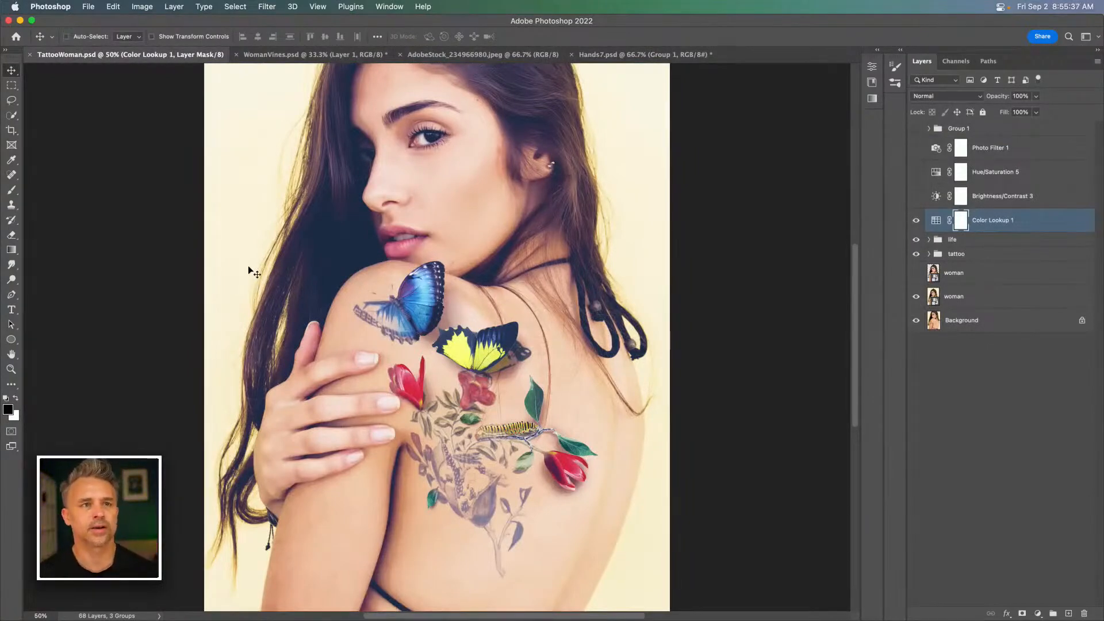
pyautogui.click(615, 55)
pyautogui.moveTo(614, 58); pyautogui.dragTo(851, 212)
pyautogui.moveTo(857, 202)
pyautogui.mouseDown()
pyautogui.moveTo(876, 194)
pyautogui.moveTo(795, 221)
pyautogui.moveTo(862, 196)
pyautogui.moveTo(860, 187)
pyautogui.mouseUp()
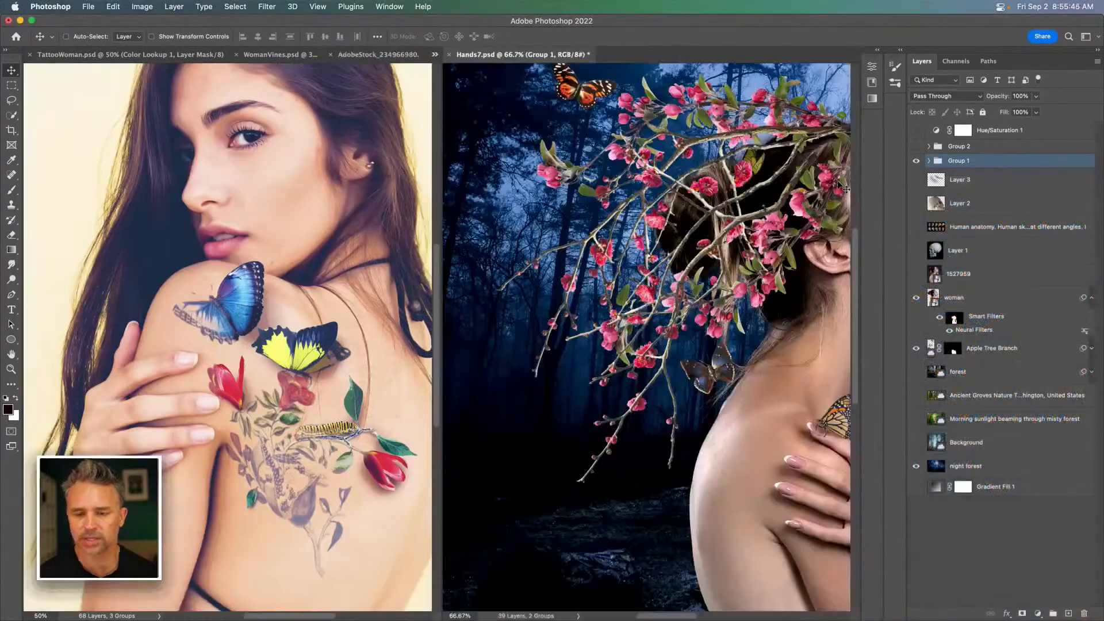
pyautogui.moveTo(743, 199); pyautogui.dragTo(563, 196)
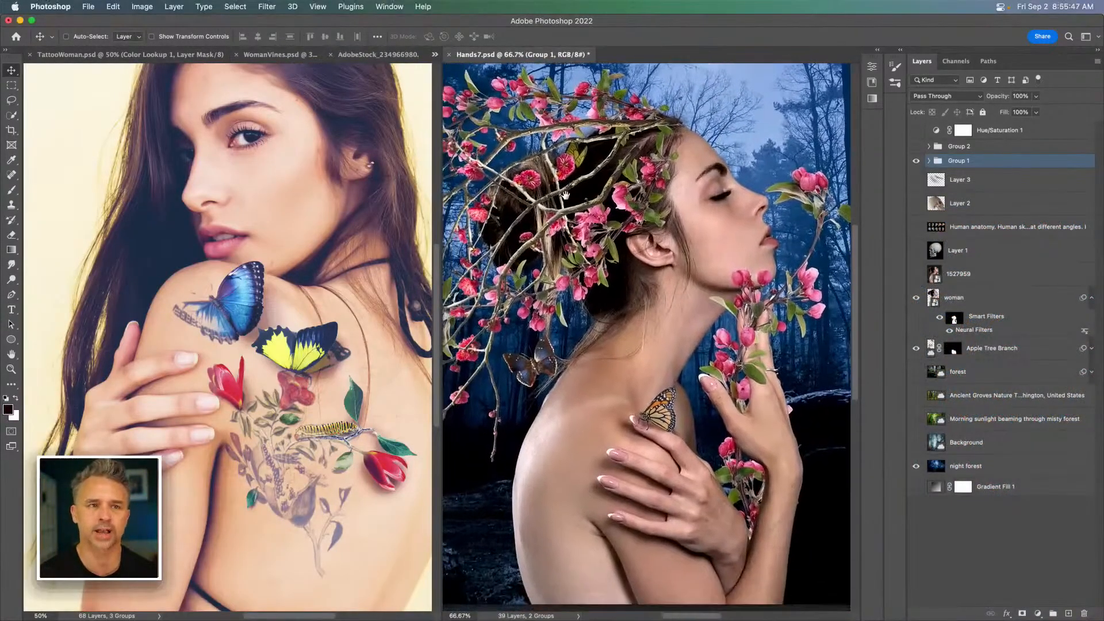
pyautogui.click(1099, 52)
pyautogui.moveTo(813, 225); pyautogui.dragTo(737, 211)
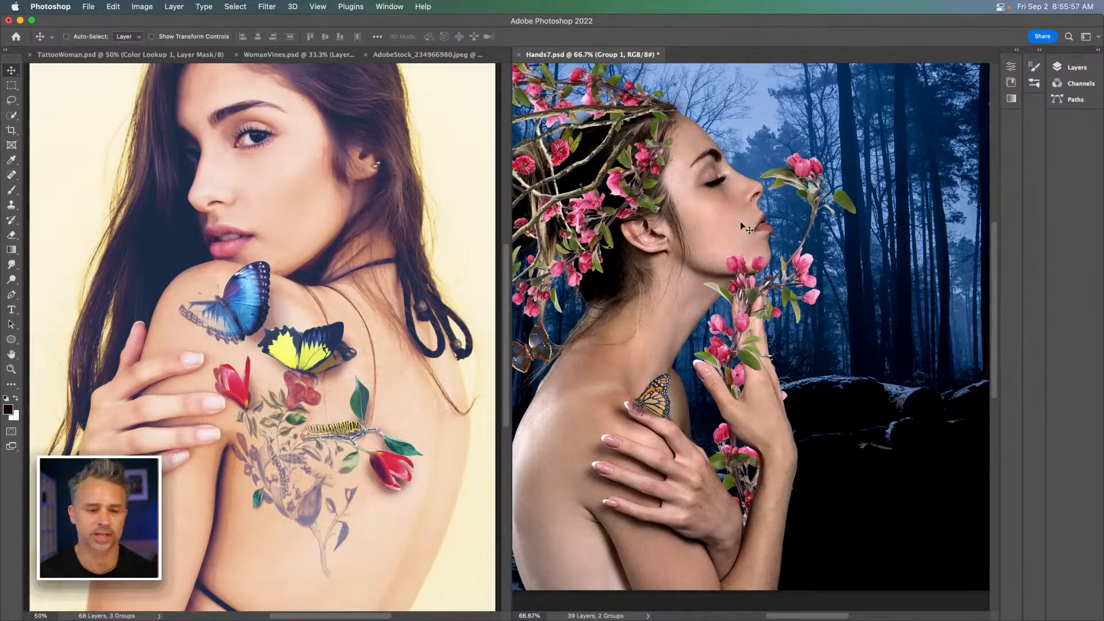
# Step: Enlarge the Hands7.psd view beside TattooWoman.psd to show the whole forest composite and expand the layer panels
pyautogui.moveTo(193, 240); pyautogui.dragTo(165, 205)
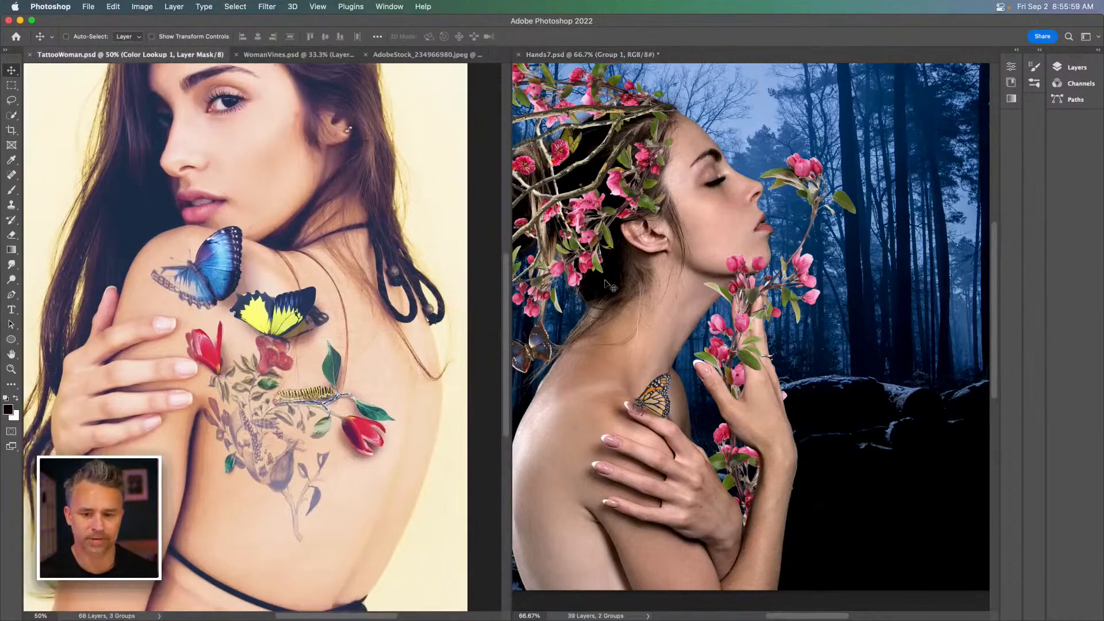
pyautogui.click(608, 285)
pyautogui.moveTo(509, 217); pyautogui.dragTo(334, 216)
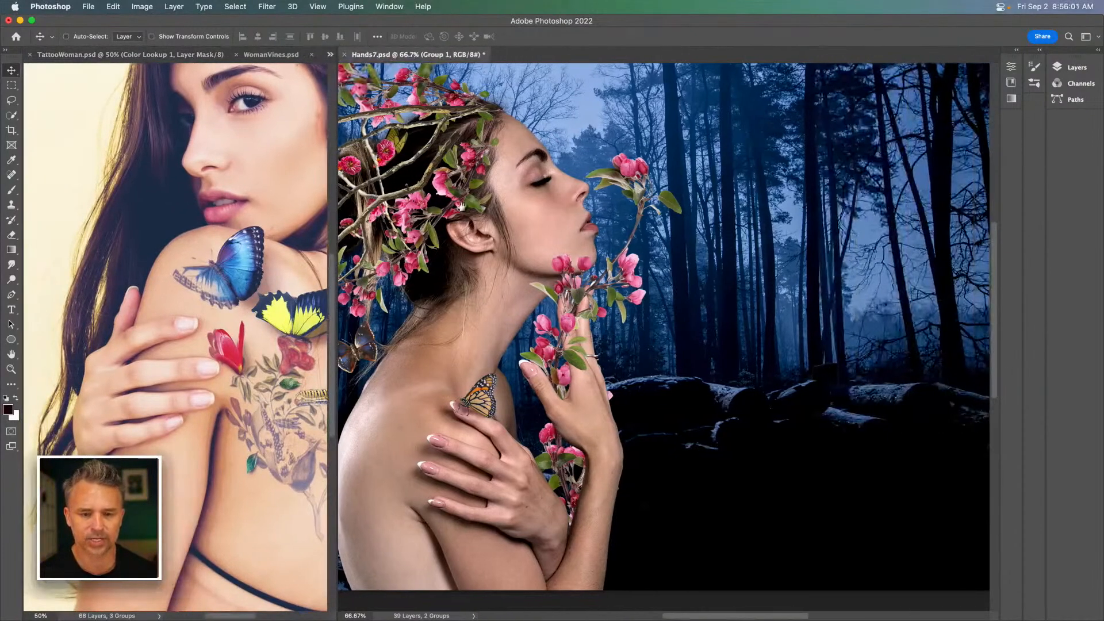
pyautogui.press('super+minus')
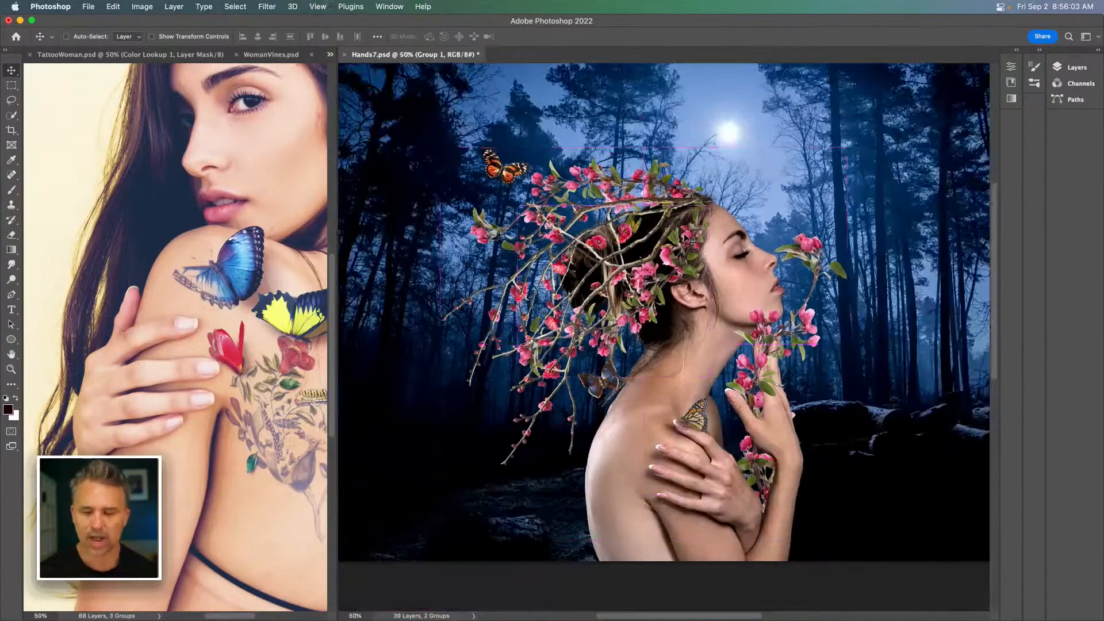
pyautogui.click(1099, 51)
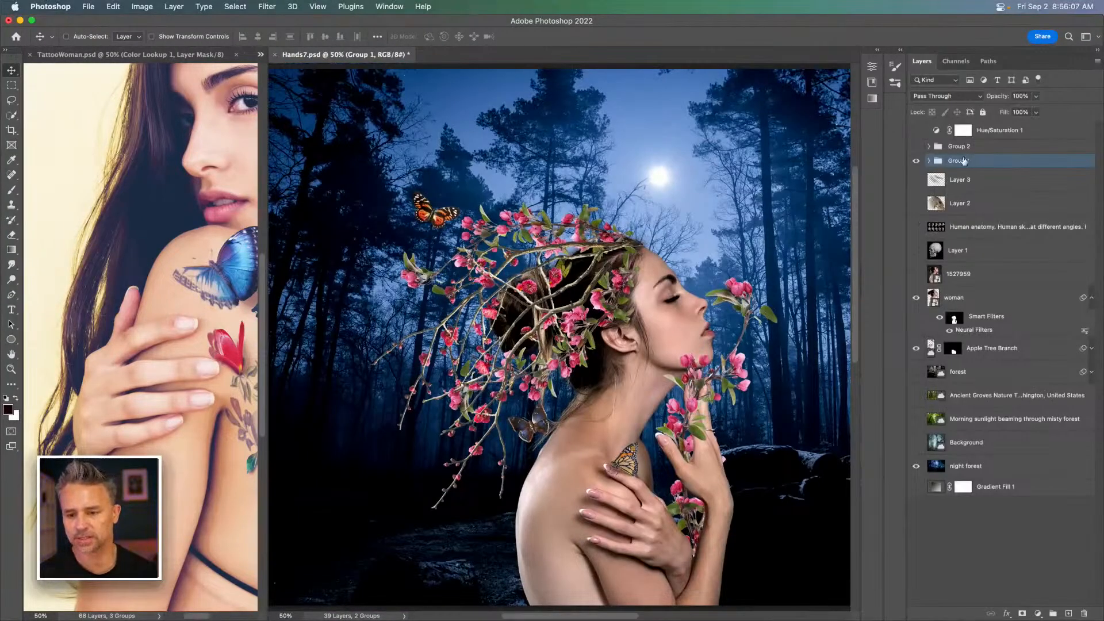
# Step: Move Group 1 directly above the woman layer and duplicate both together
pyautogui.moveTo(972, 160); pyautogui.dragTo(968, 297)
pyautogui.keyDown('shift'); pyautogui.click(968, 298); pyautogui.keyUp('shift')
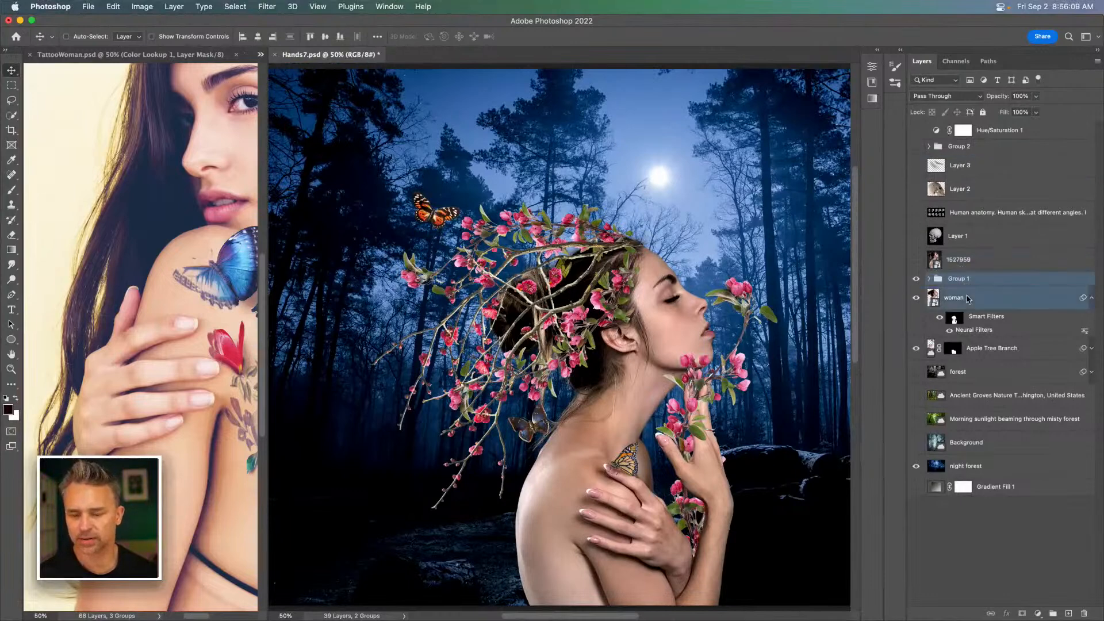
pyautogui.press('super+j')
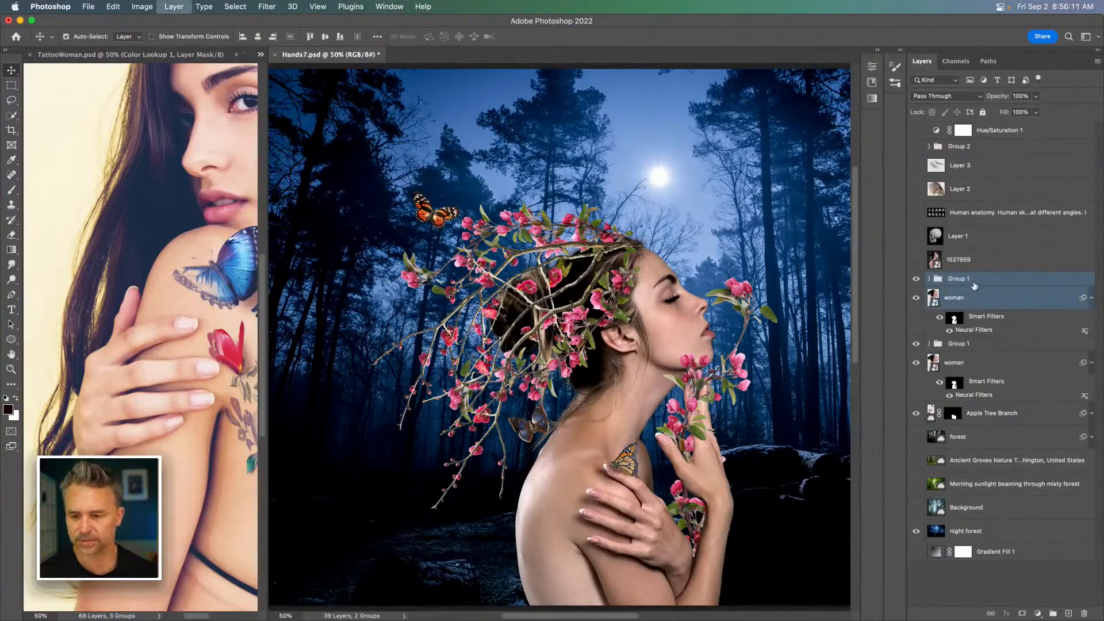